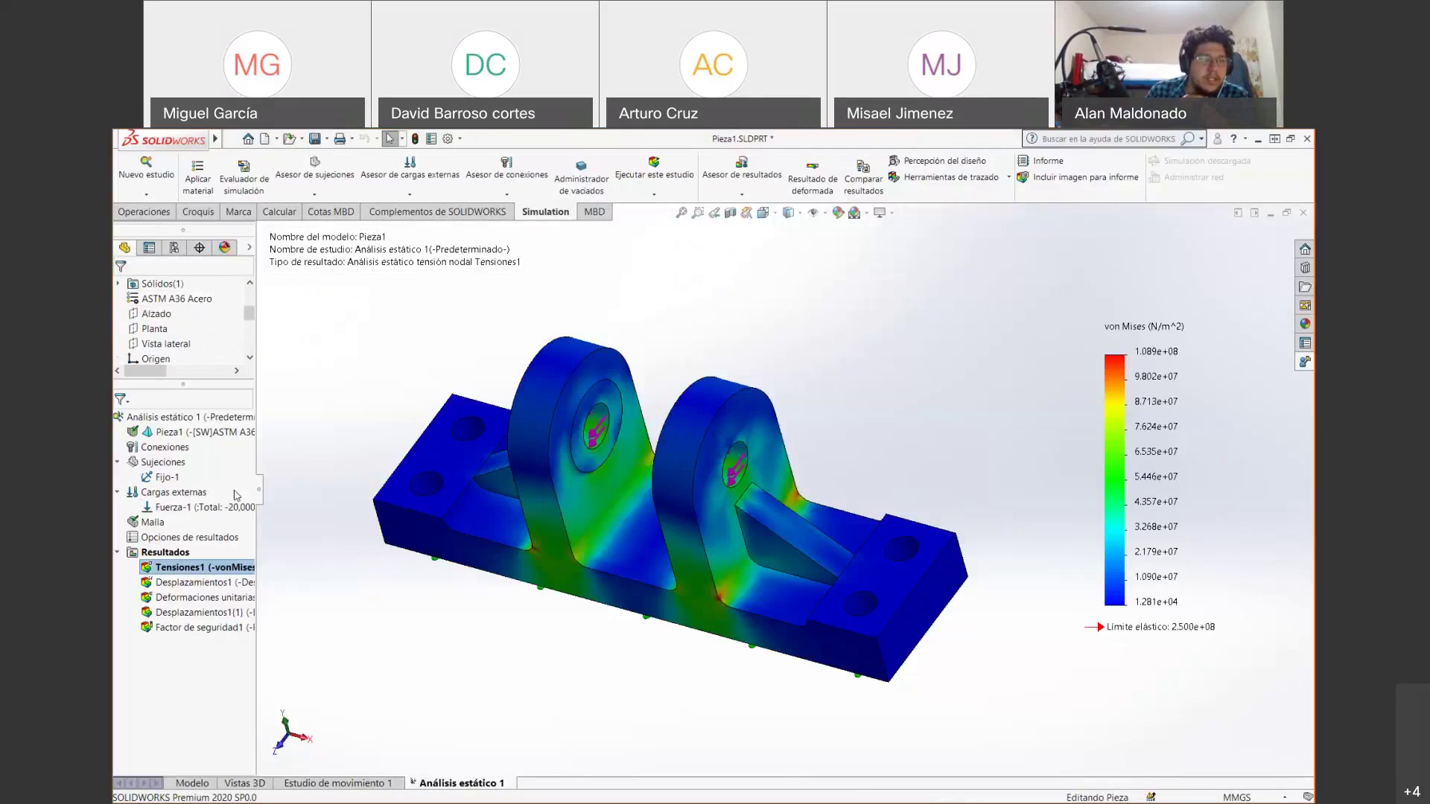
# Move the von Mises colour legend slightly closer to the model.
pyautogui.moveTo(210, 514)
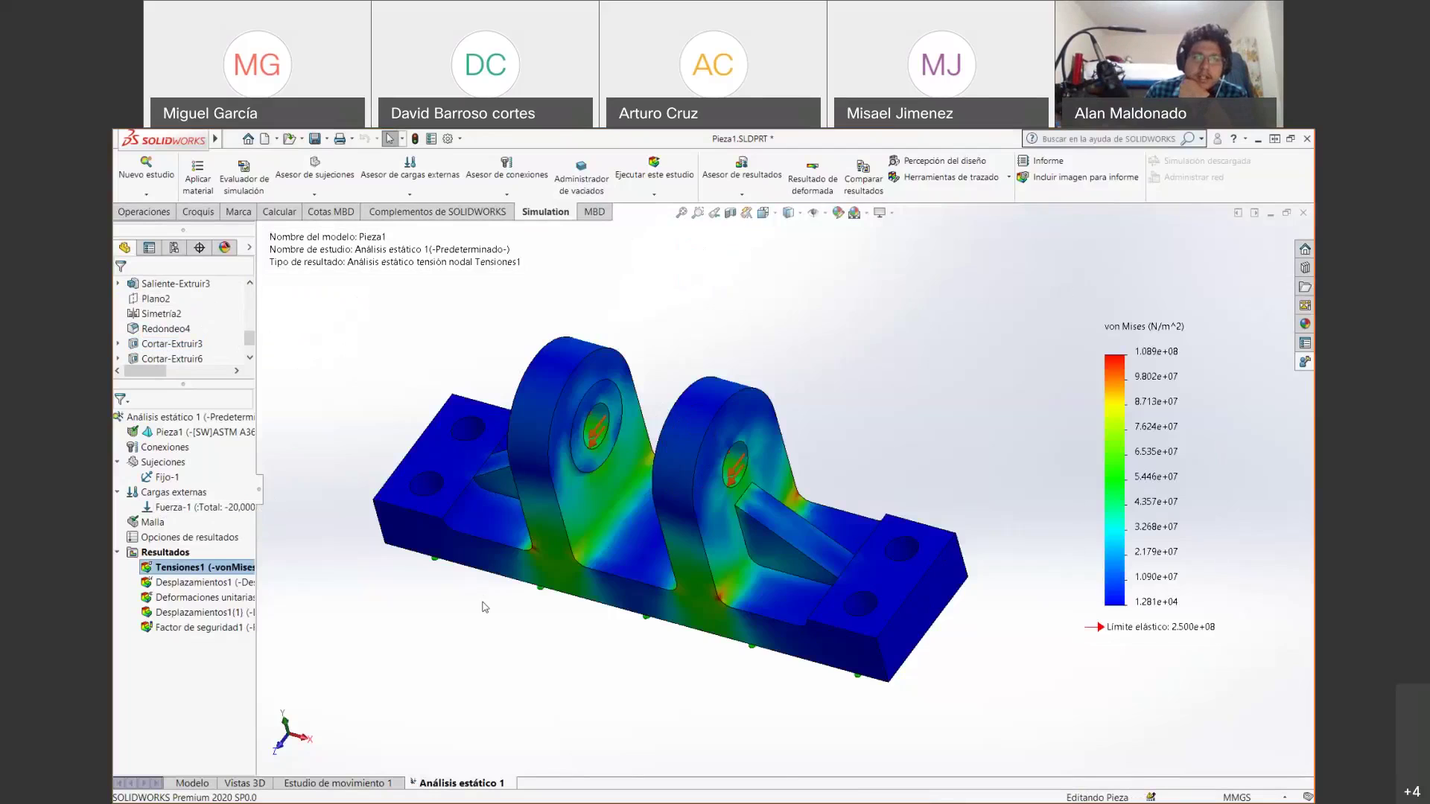
pyautogui.rightClick(1115, 399)
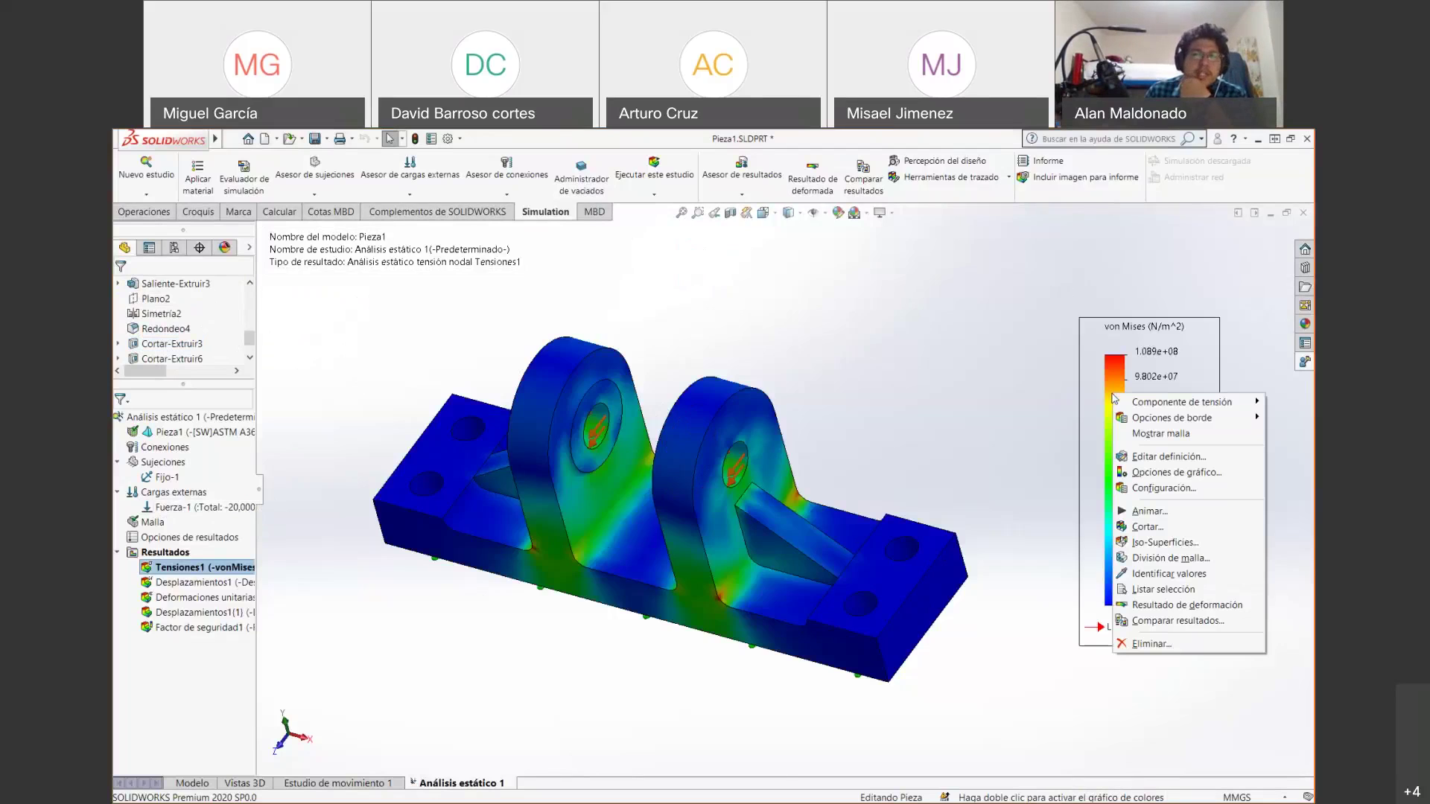
pyautogui.click(1014, 441)
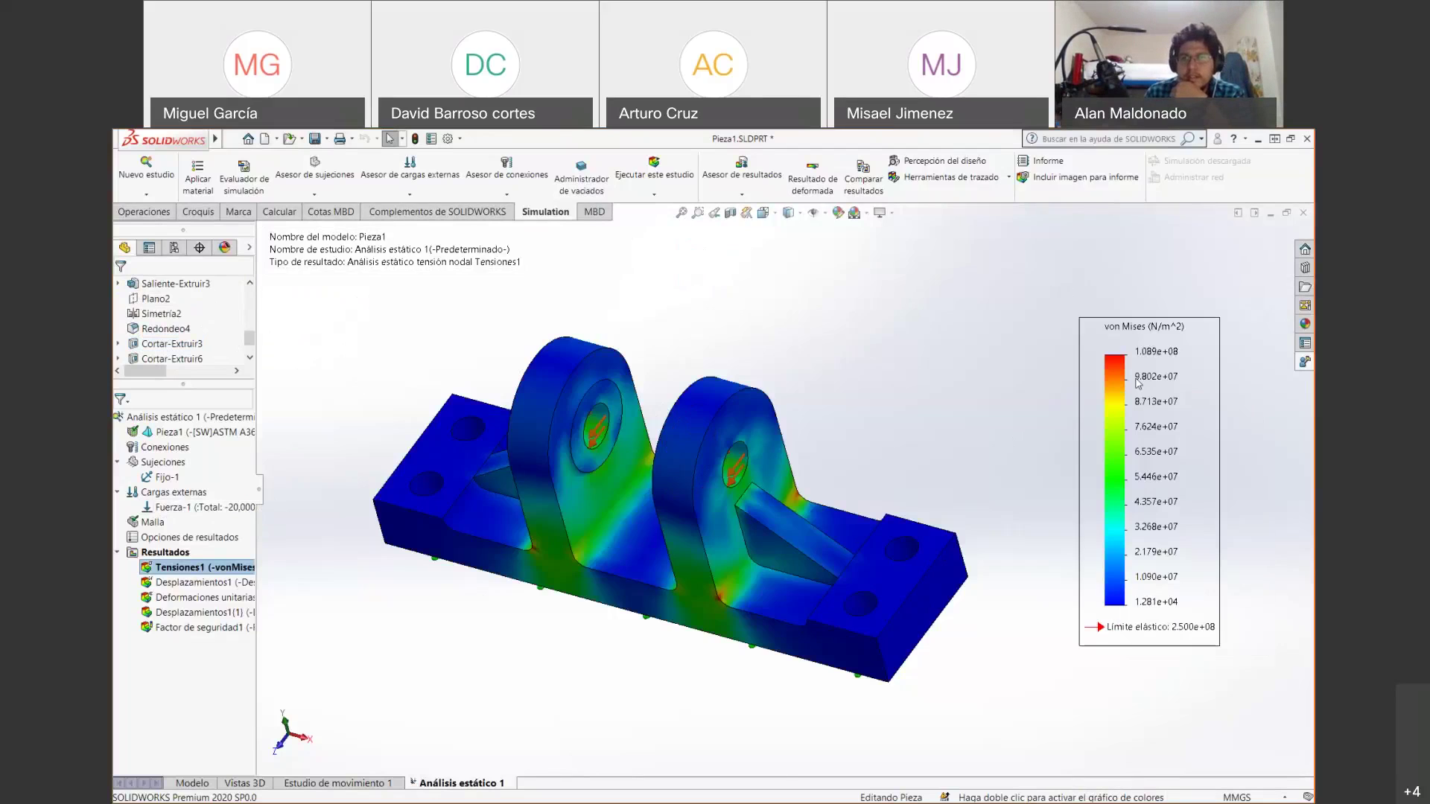
pyautogui.moveTo(1176, 383); pyautogui.dragTo(1080, 437)
# Review the available stress components and switch the stress plot to SX: Tensión normal de X.
pyautogui.rightClick(1097, 419)
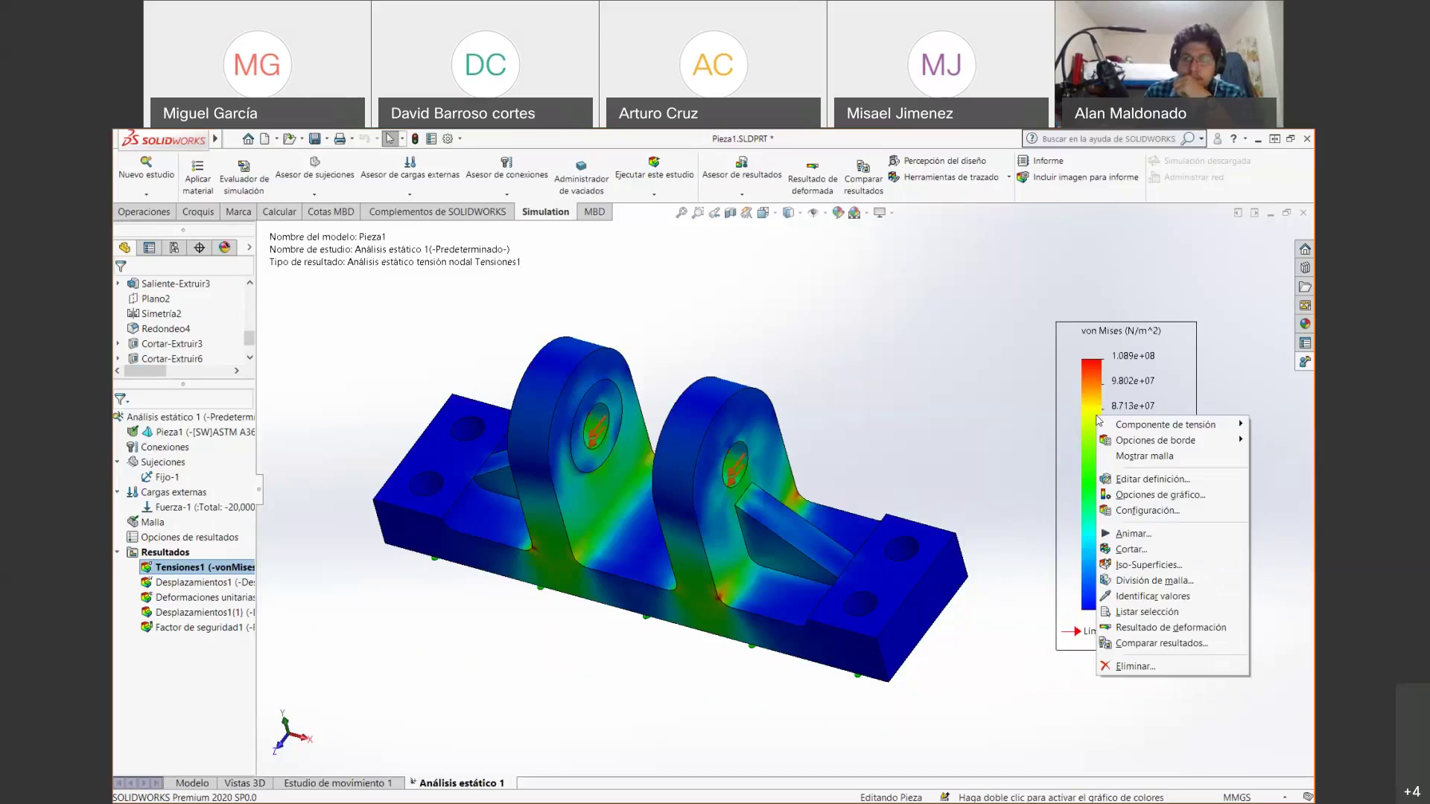
pyautogui.moveTo(1117, 428)
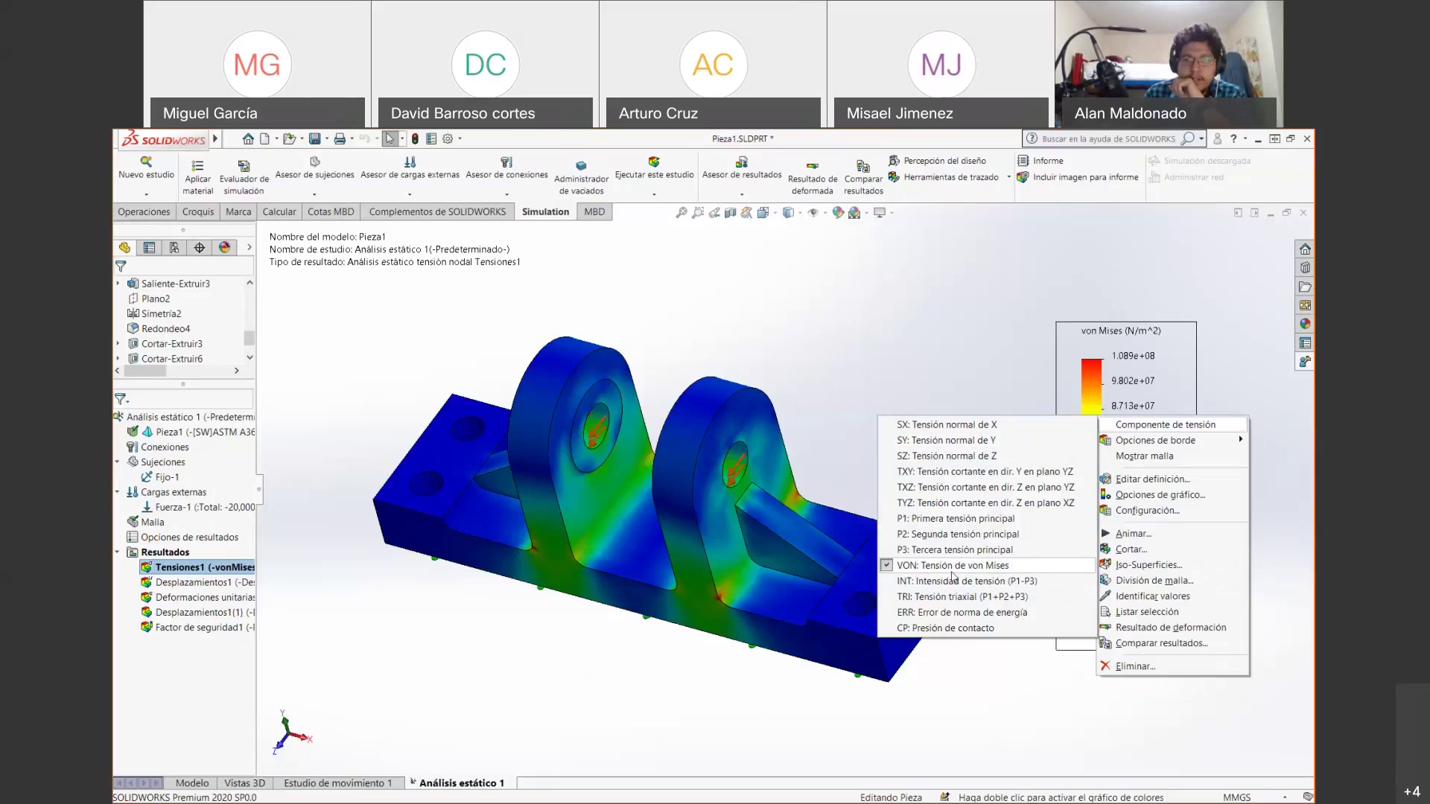
pyautogui.click(1006, 692)
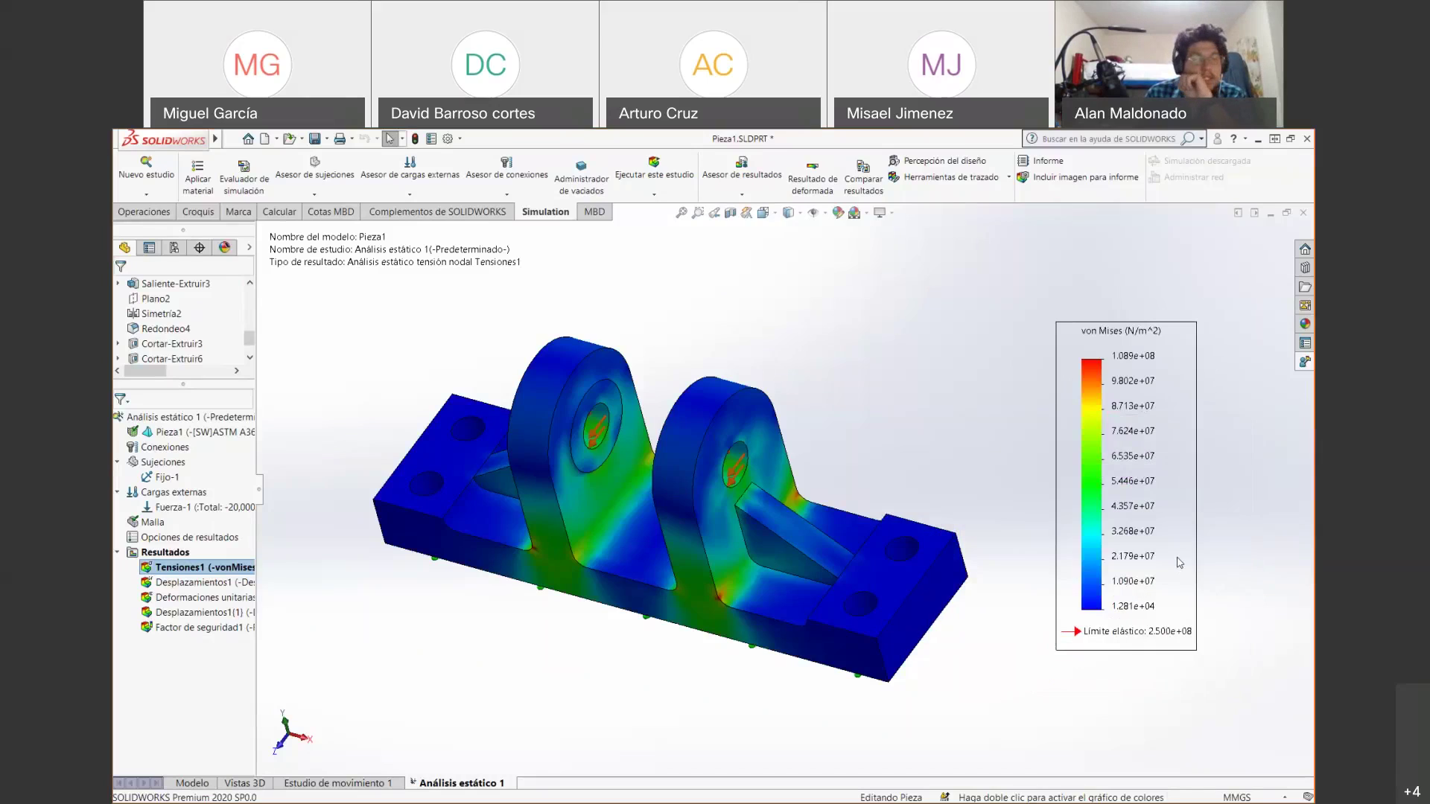
pyautogui.rightClick(1097, 388)
pyautogui.moveTo(1112, 397)
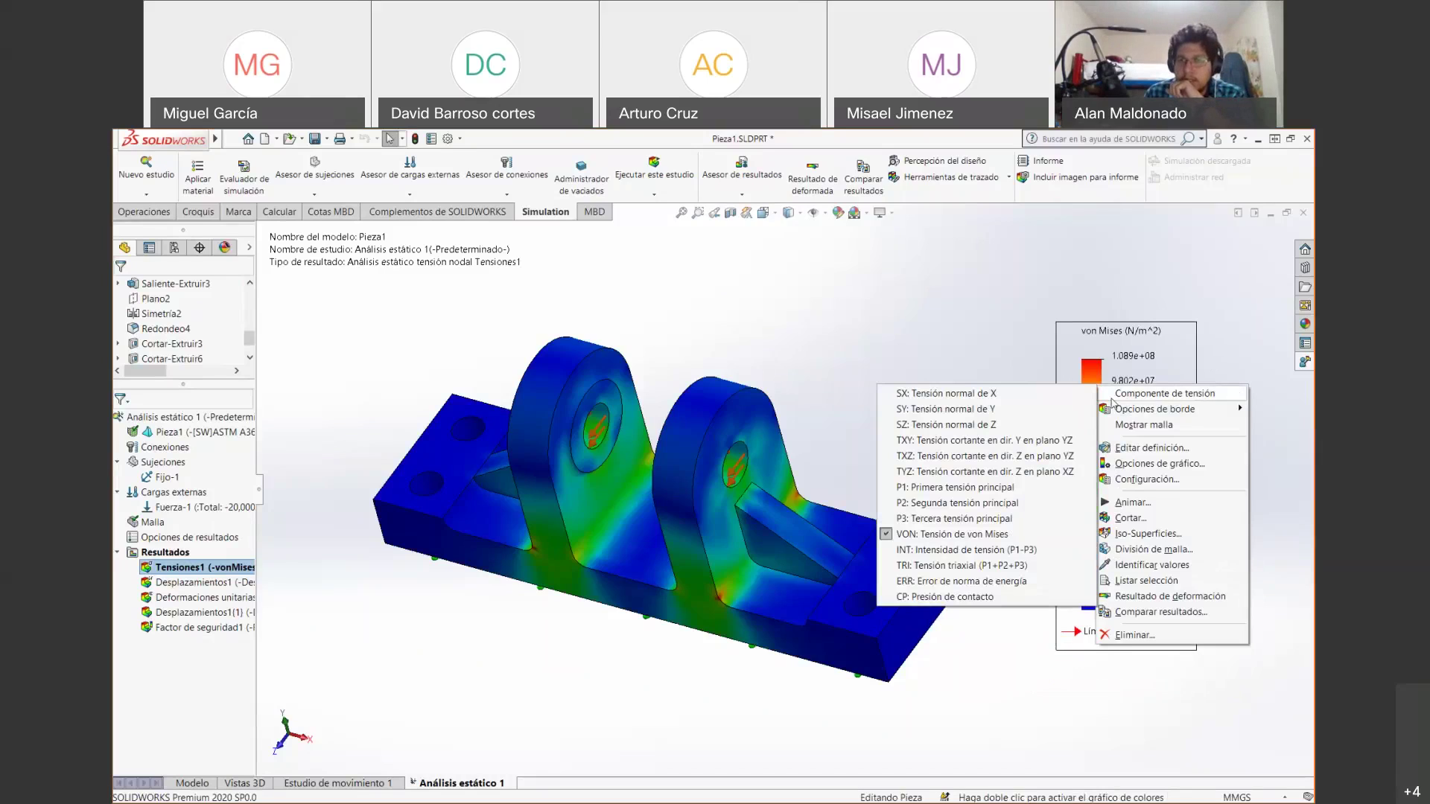
pyautogui.click(1056, 399)
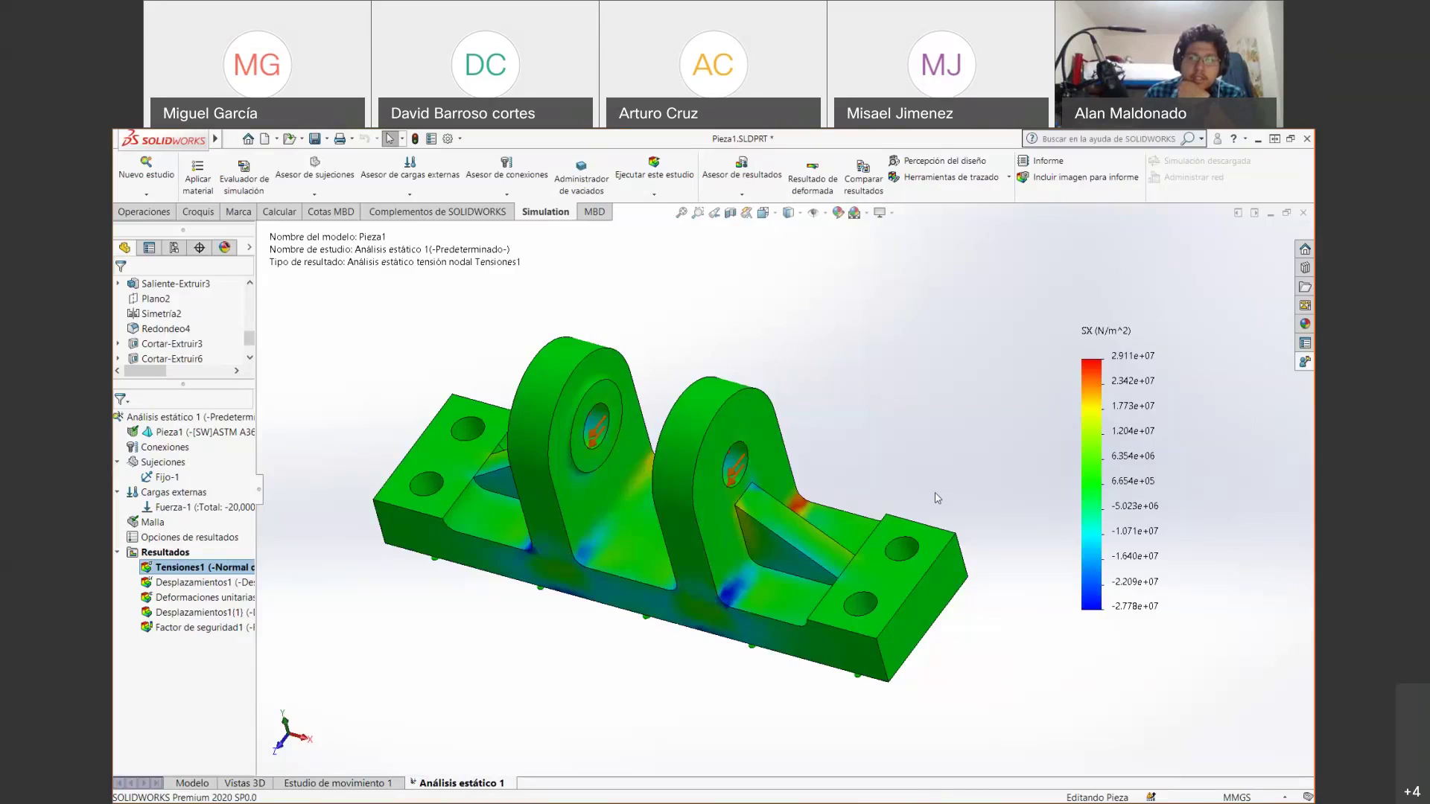
# Switch the stress plot's component to TXY: Tensión cortante en dir. Y en plano YZ.
pyautogui.rightClick(1095, 404)
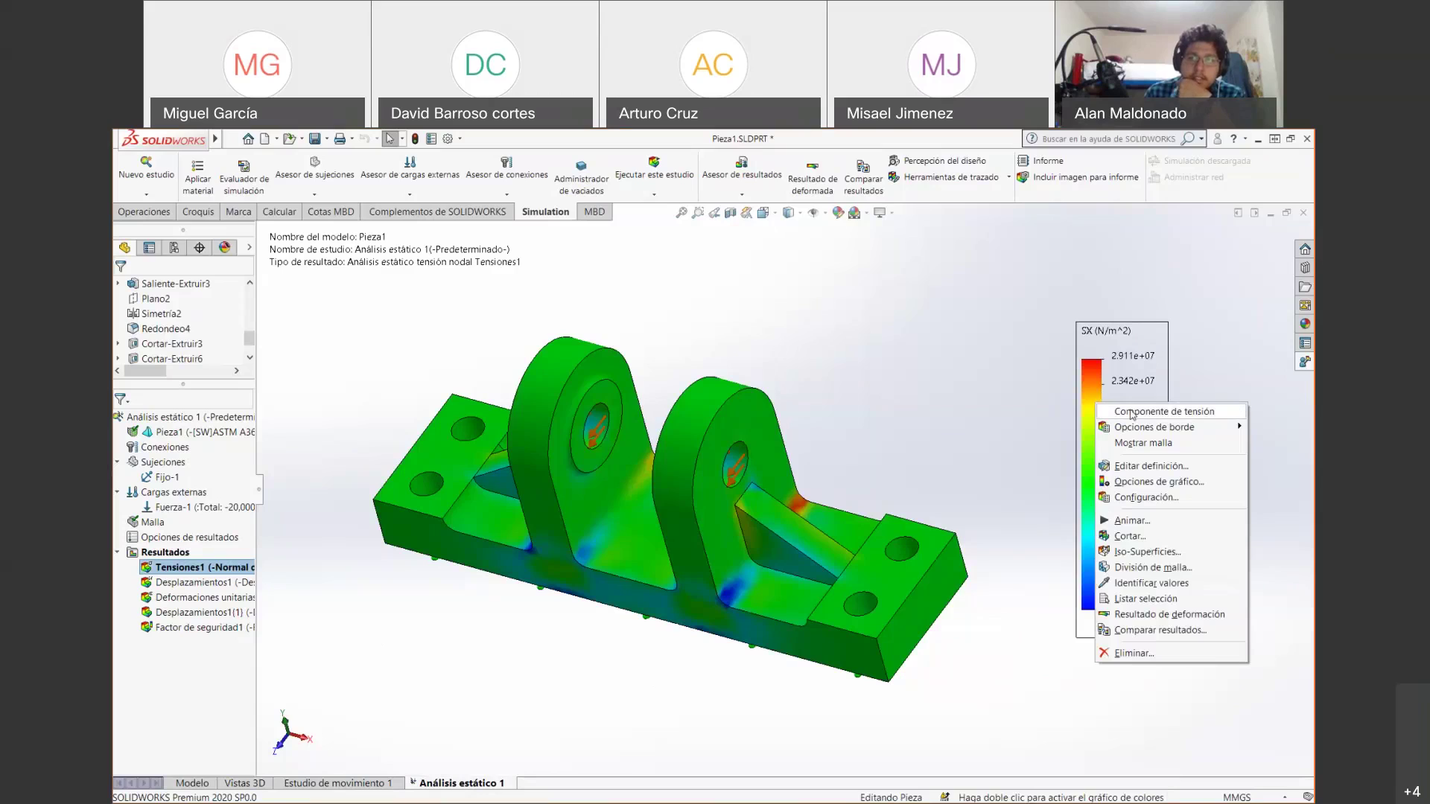
pyautogui.moveTo(1131, 415)
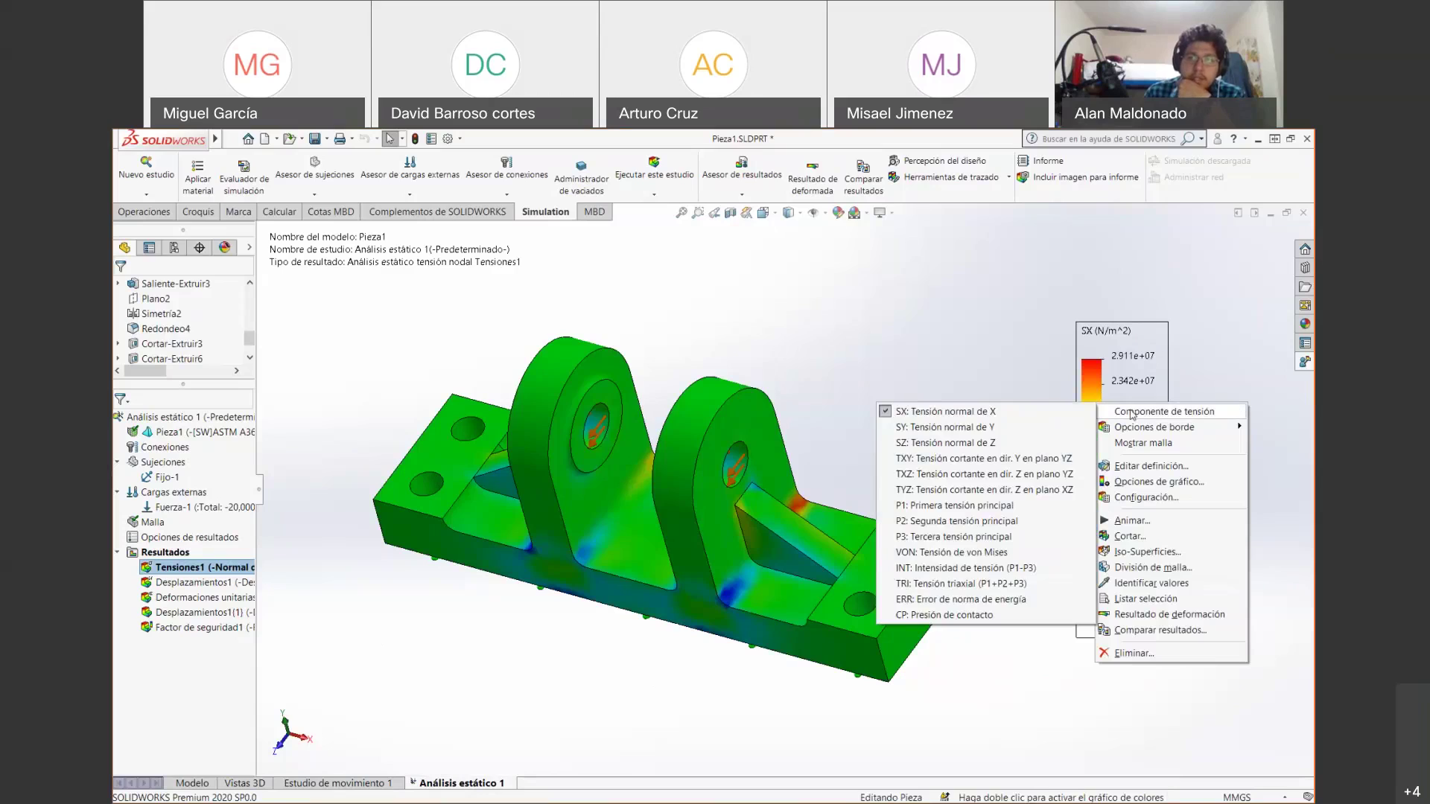
pyautogui.click(966, 462)
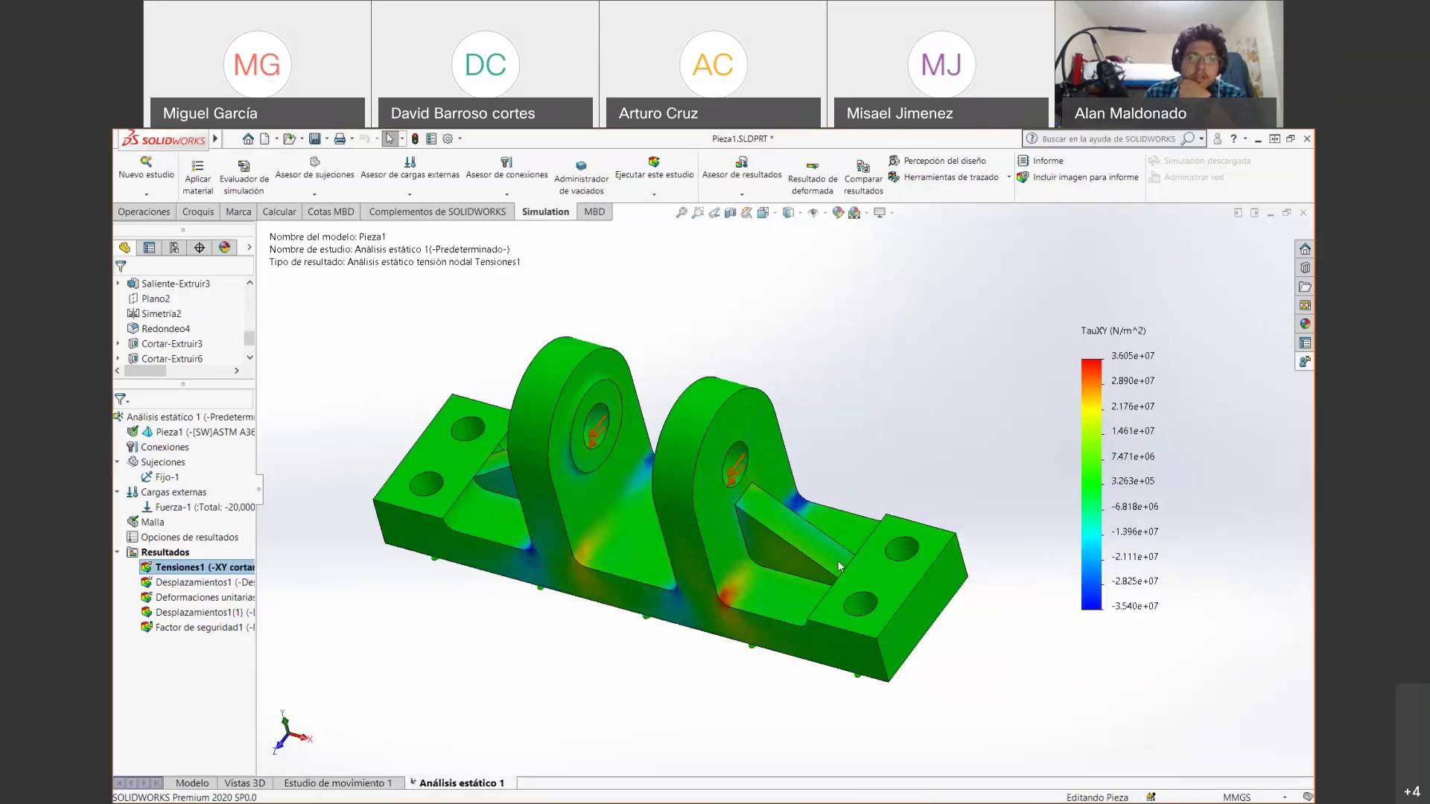
# Switch the stress plot's component to P1: Primera tensión principal.
pyautogui.rightClick(1096, 381)
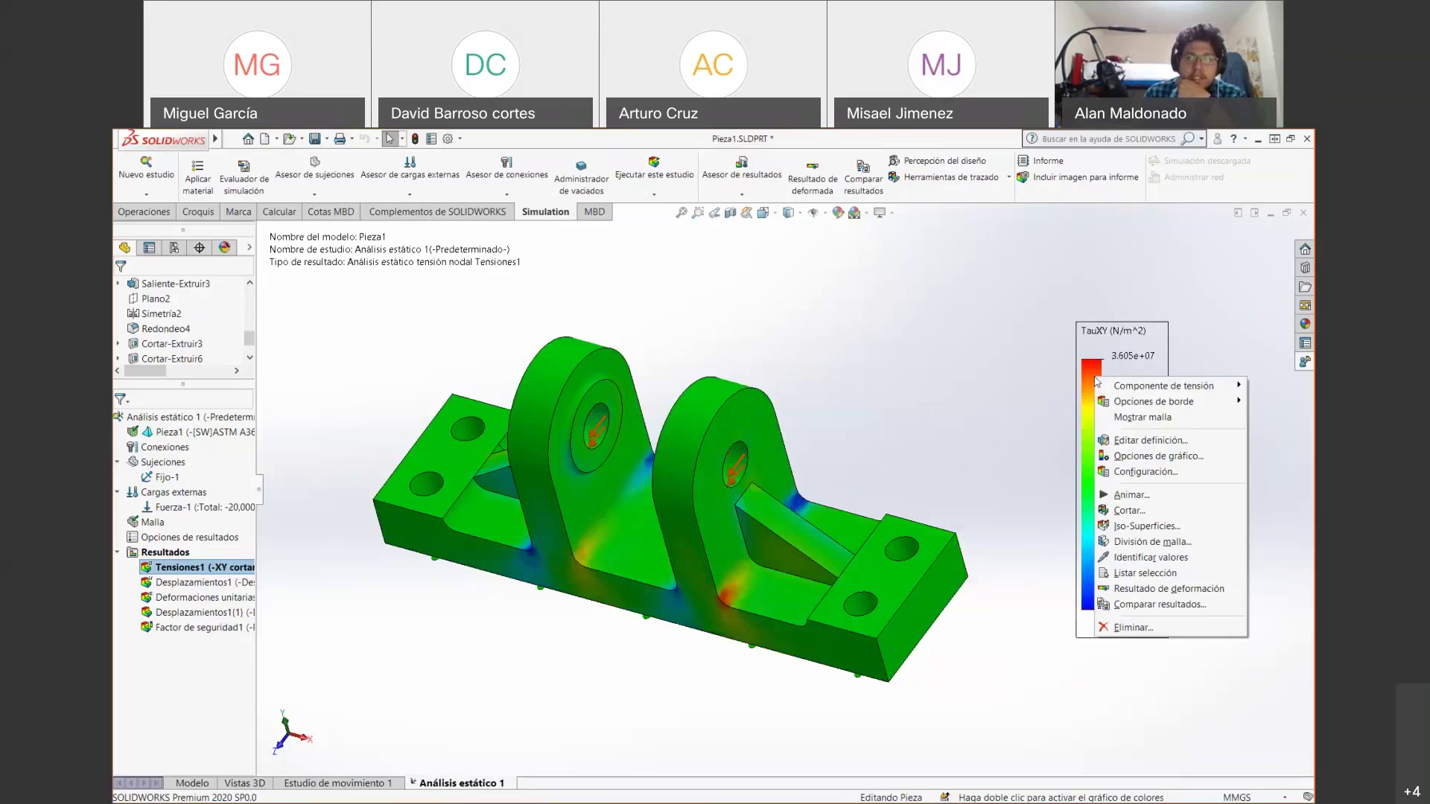
pyautogui.moveTo(1142, 388)
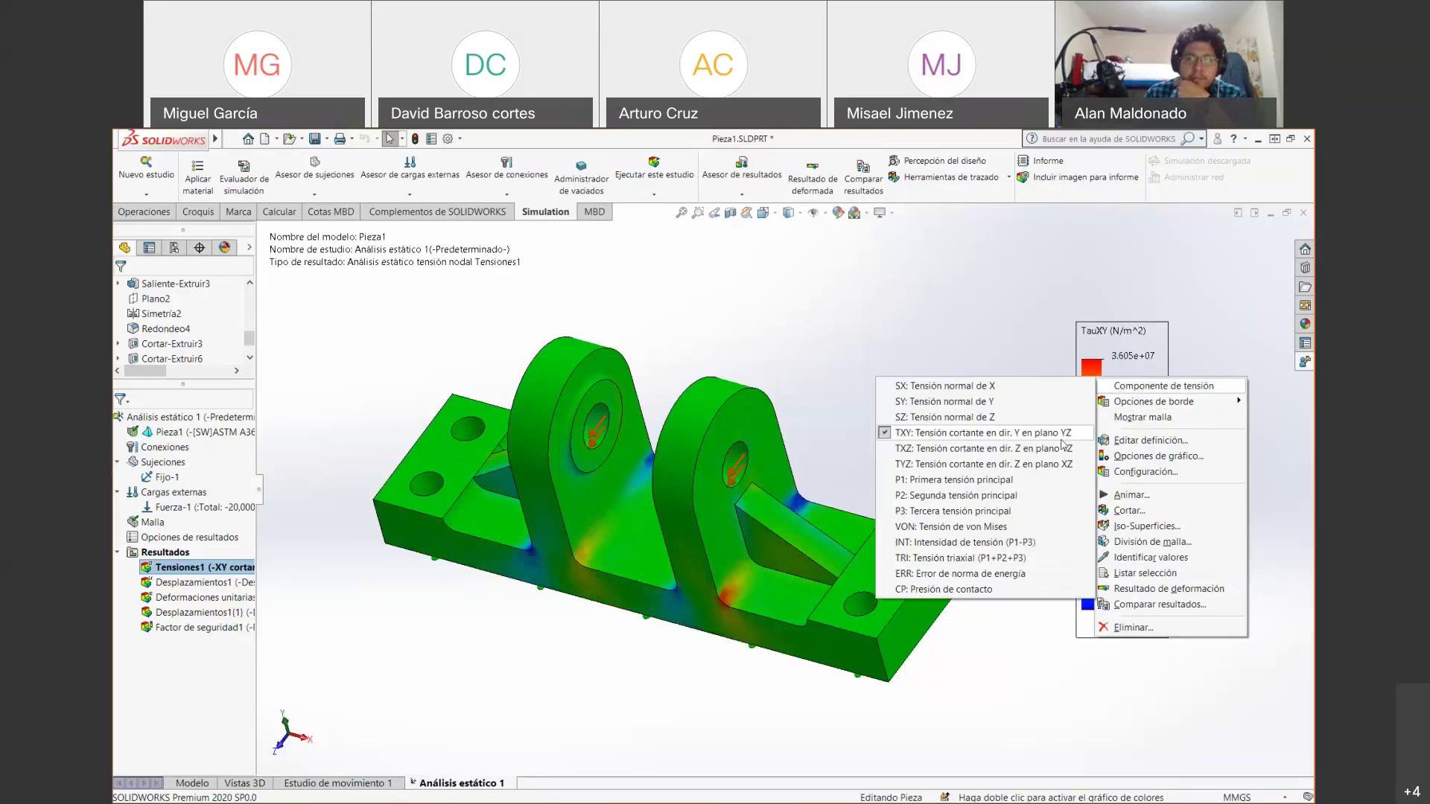
pyautogui.click(961, 480)
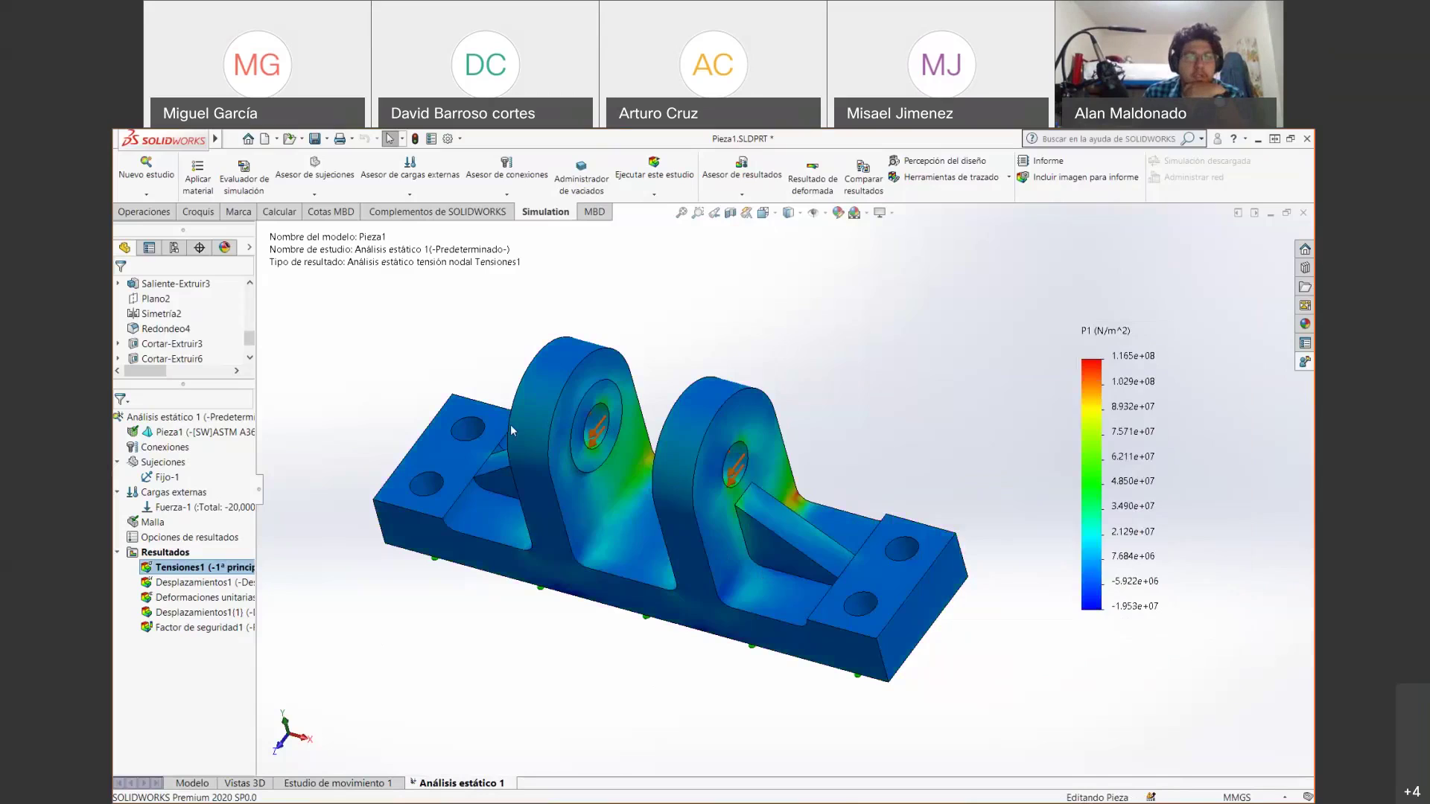
# Set the stress plot's component back to VON: Tensión de von Mises.
pyautogui.rightClick(1094, 424)
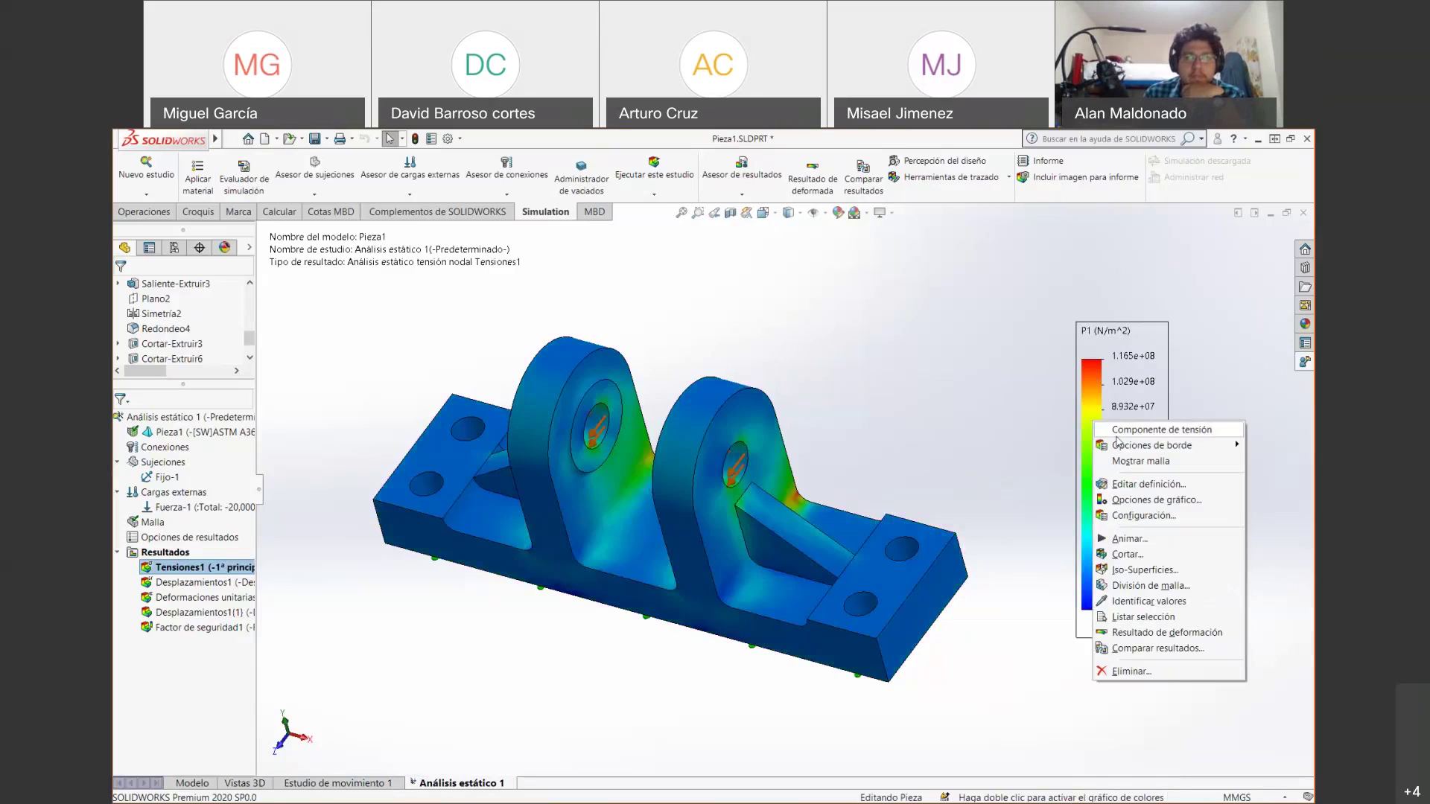
pyautogui.moveTo(1132, 430)
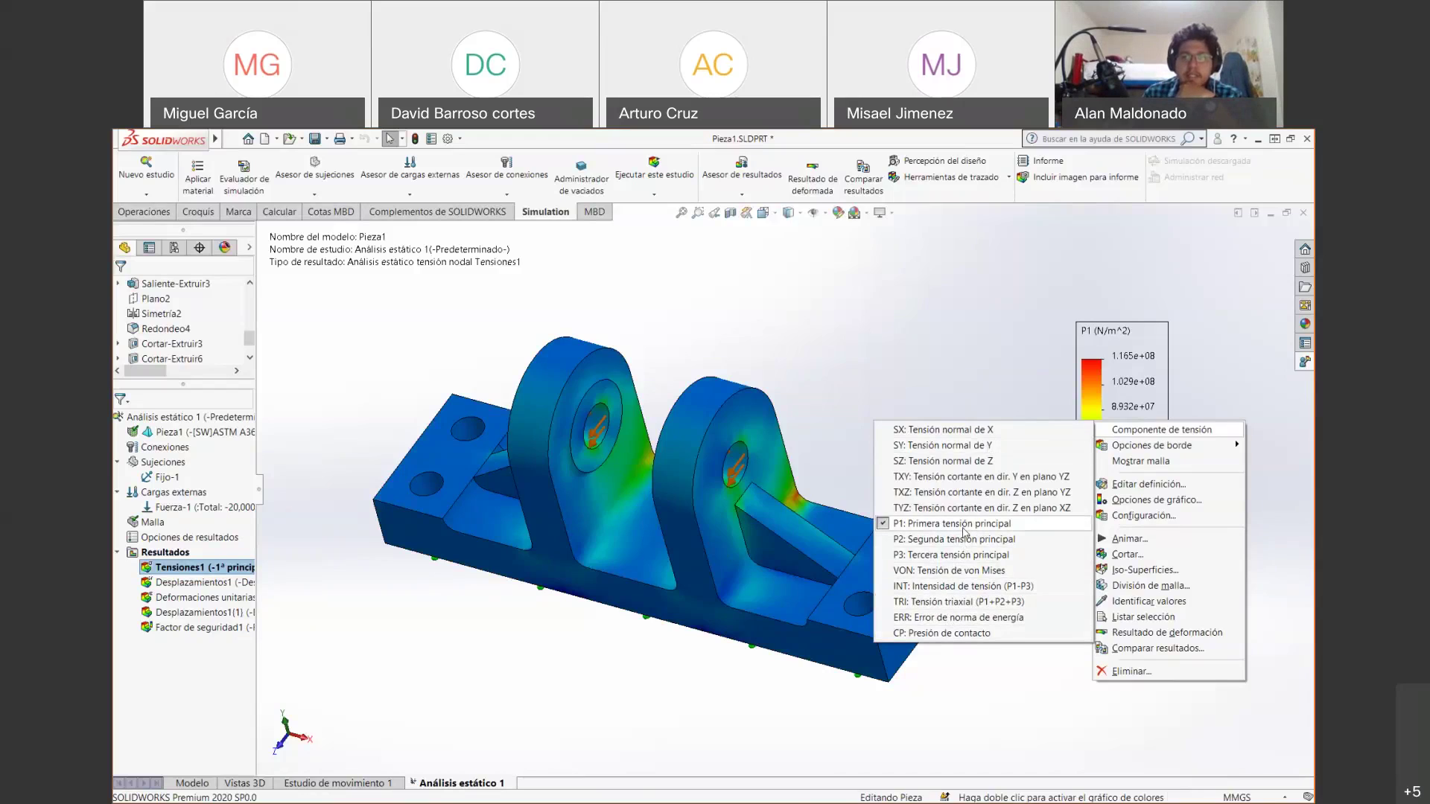
pyautogui.click(951, 573)
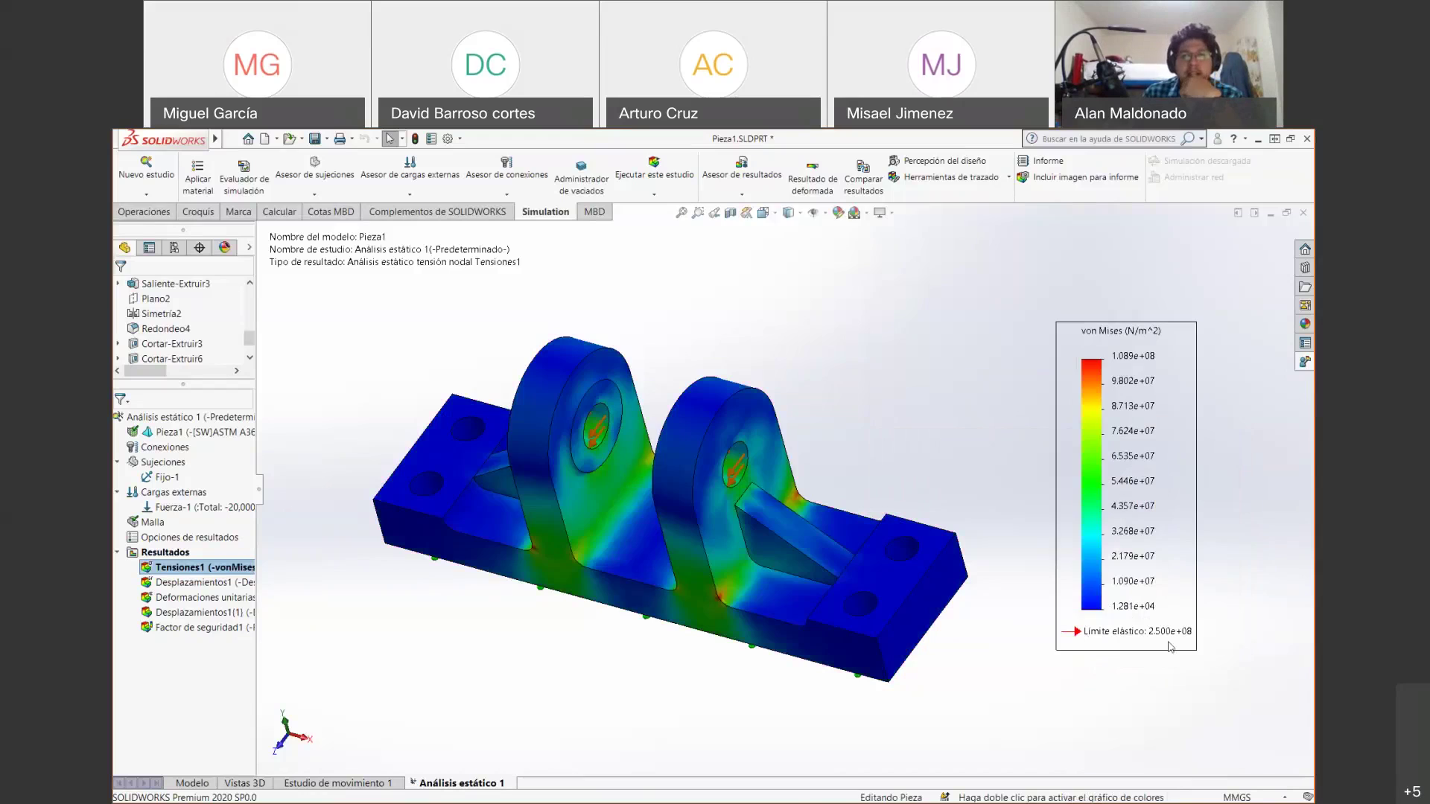
# Look over the plot's edge options, then show the mesh on the von Mises plot and hide it again.
pyautogui.rightClick(1097, 400)
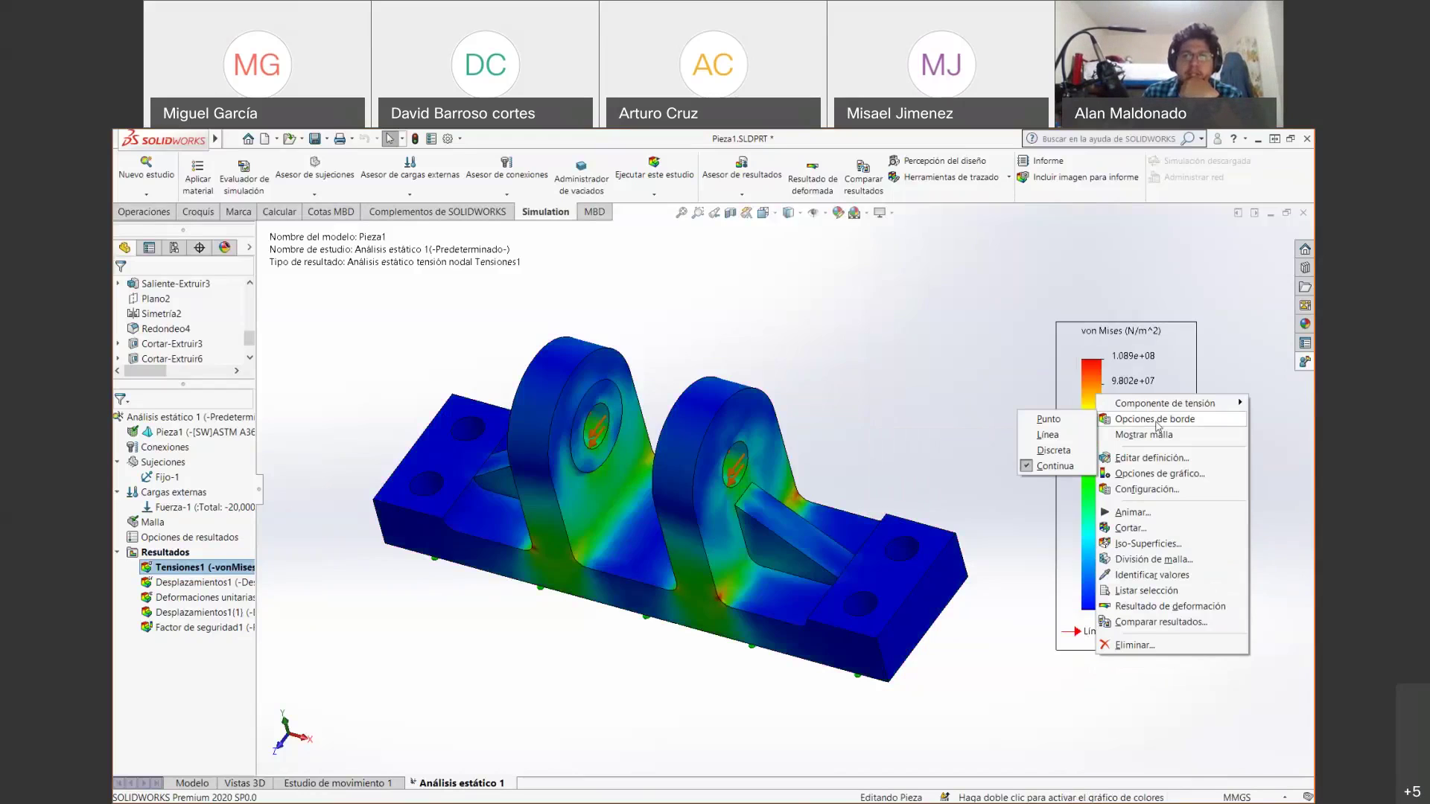
pyautogui.click(994, 334)
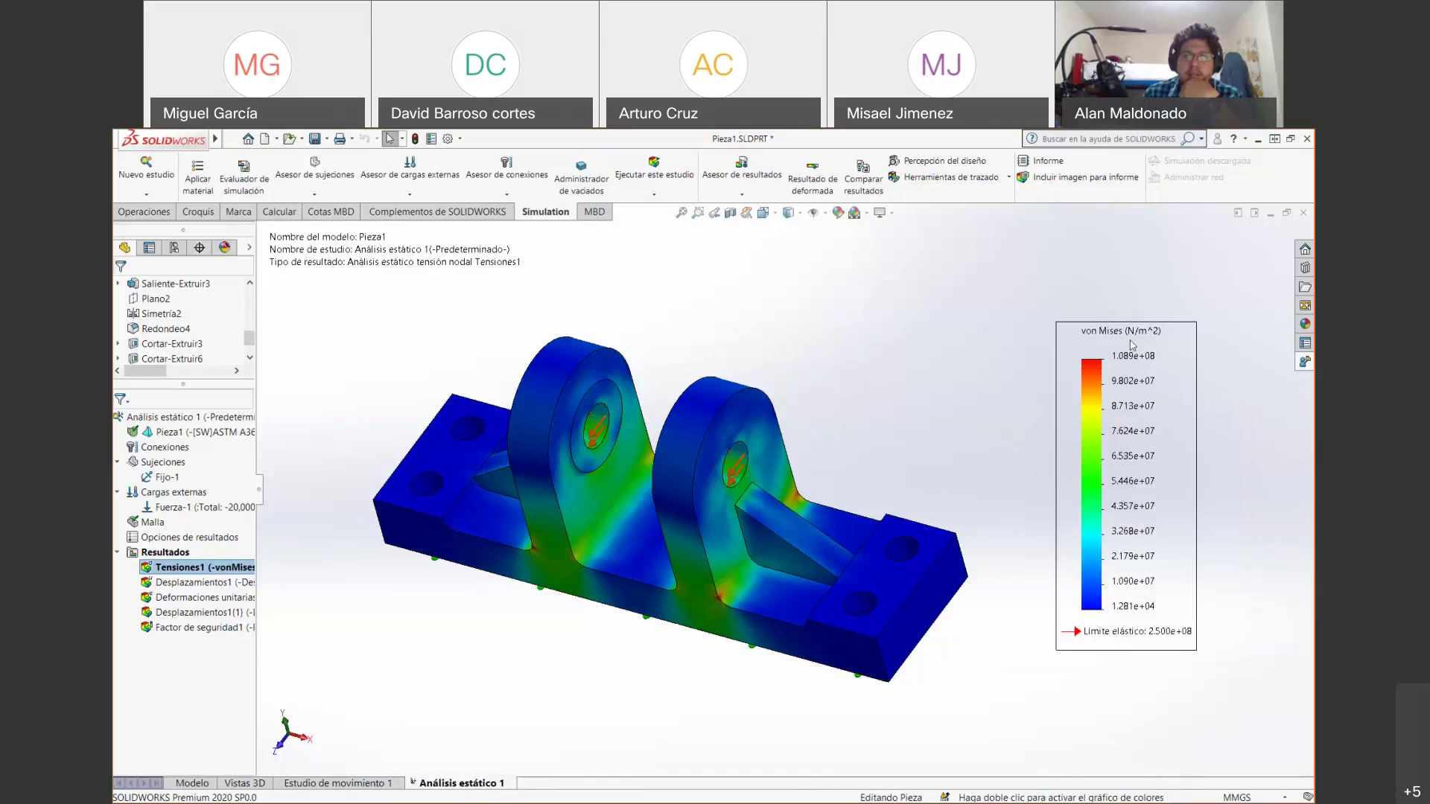
pyautogui.rightClick(1099, 410)
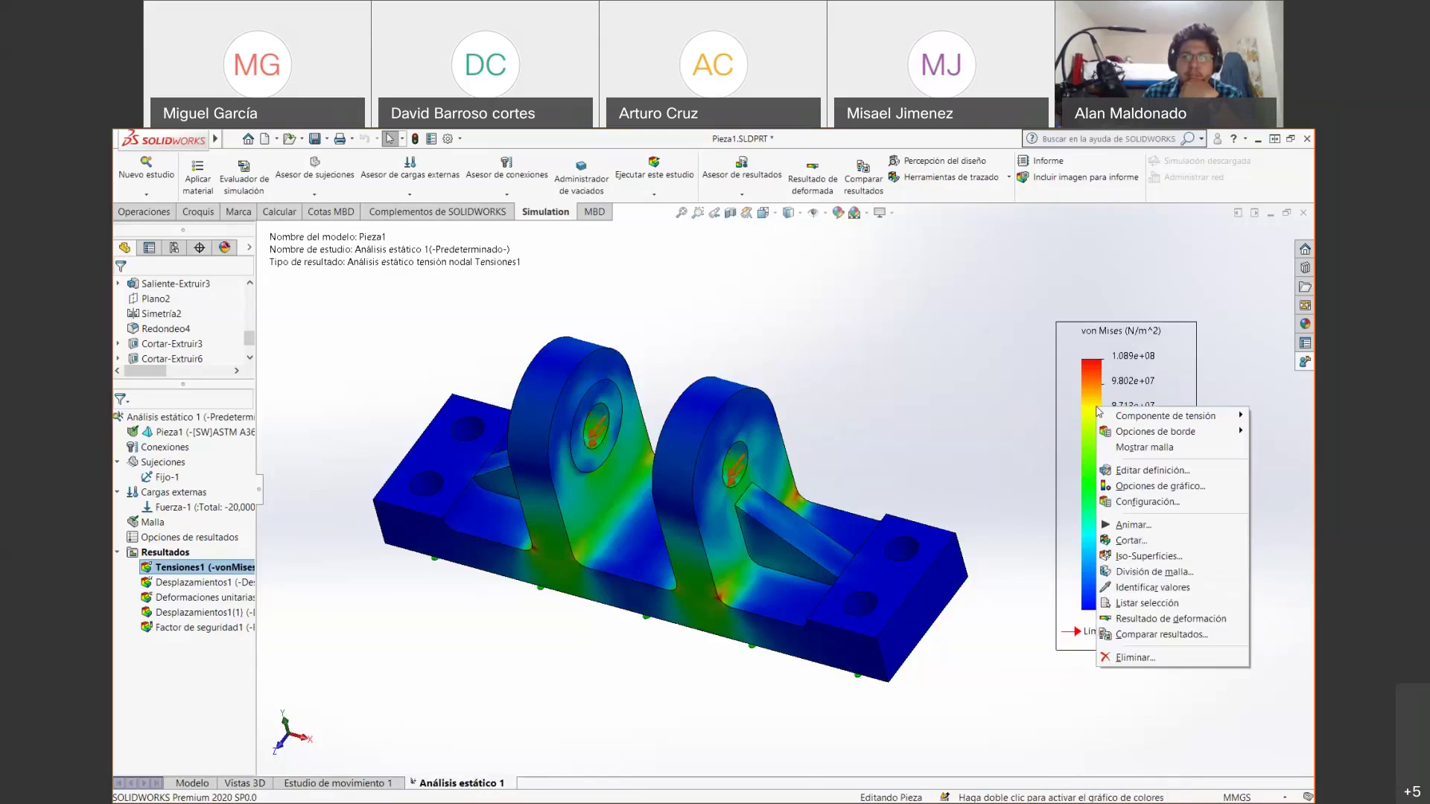
pyautogui.click(1119, 450)
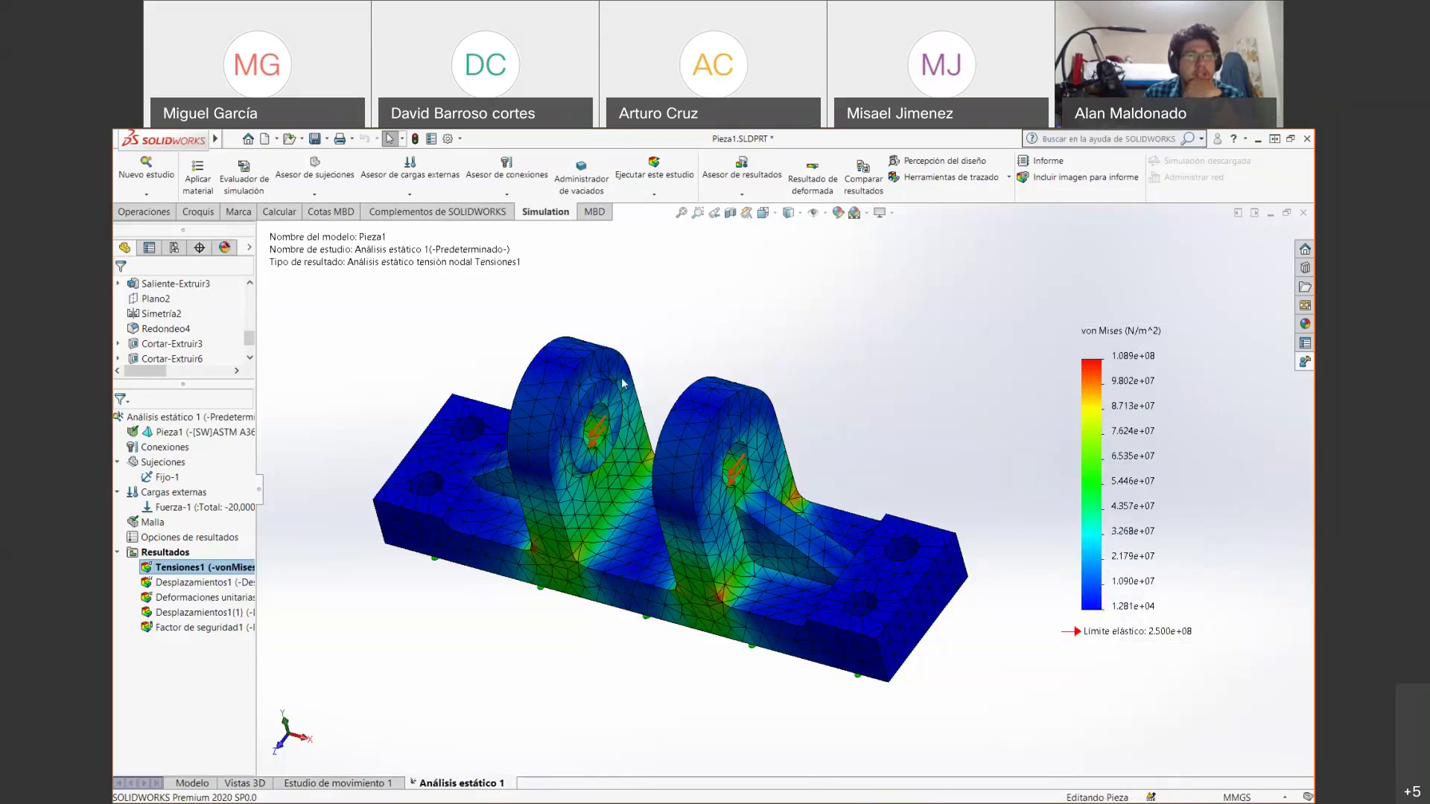
pyautogui.rightClick(1092, 397)
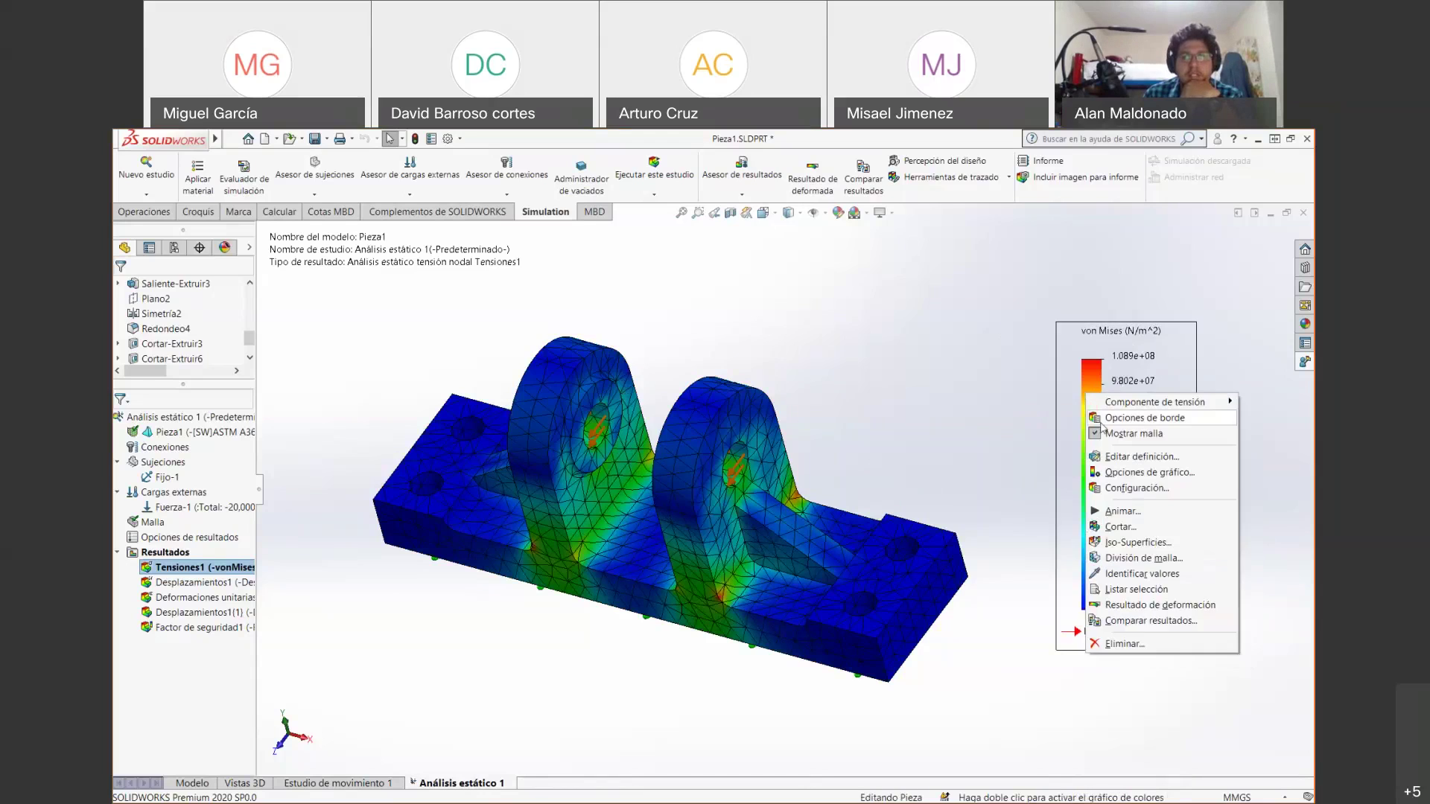
pyautogui.click(1110, 434)
# Open the chart options (Opciones de gráfico) of the von Mises stress plot.
pyautogui.rightClick(1095, 442)
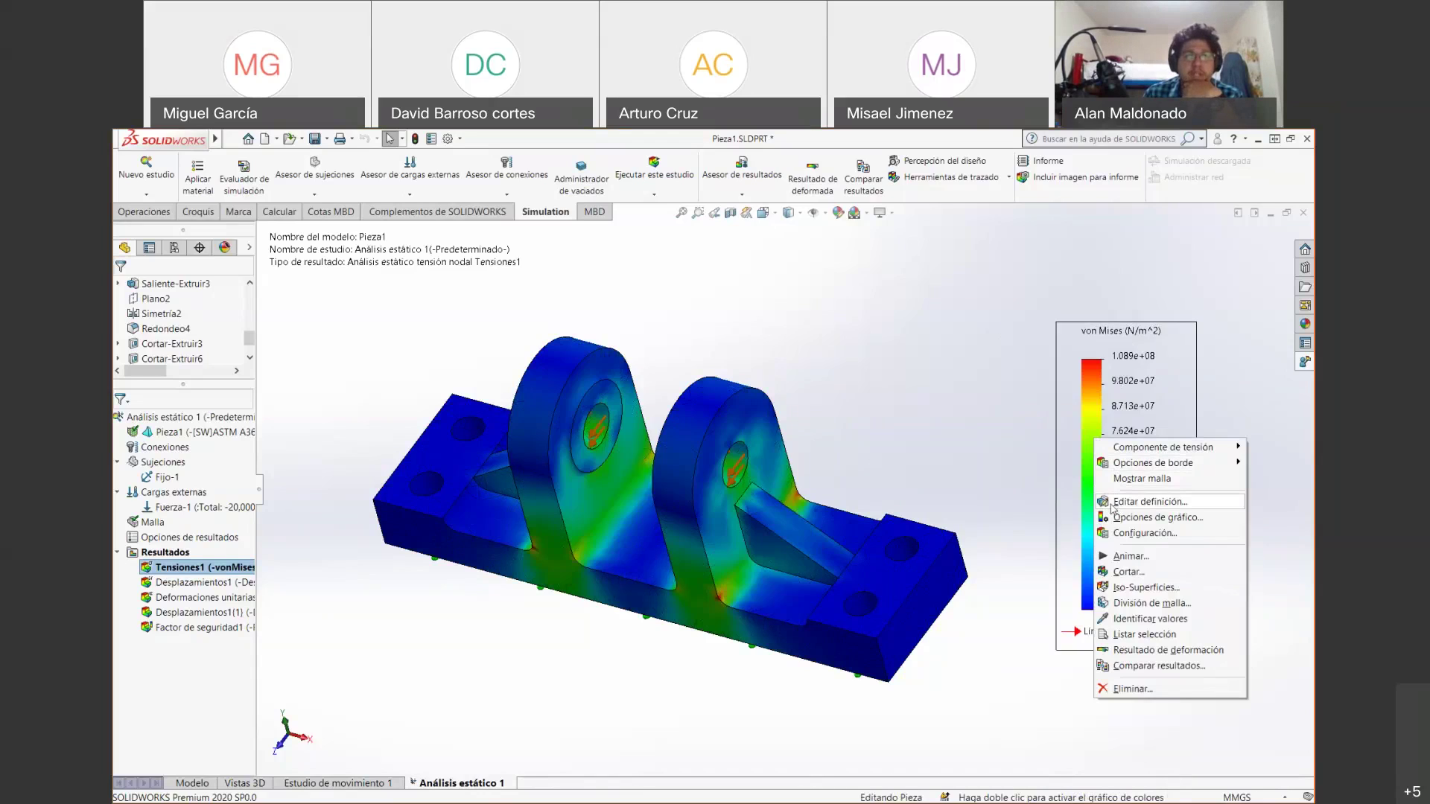
pyautogui.click(290, 555)
pyautogui.rightClick(227, 570)
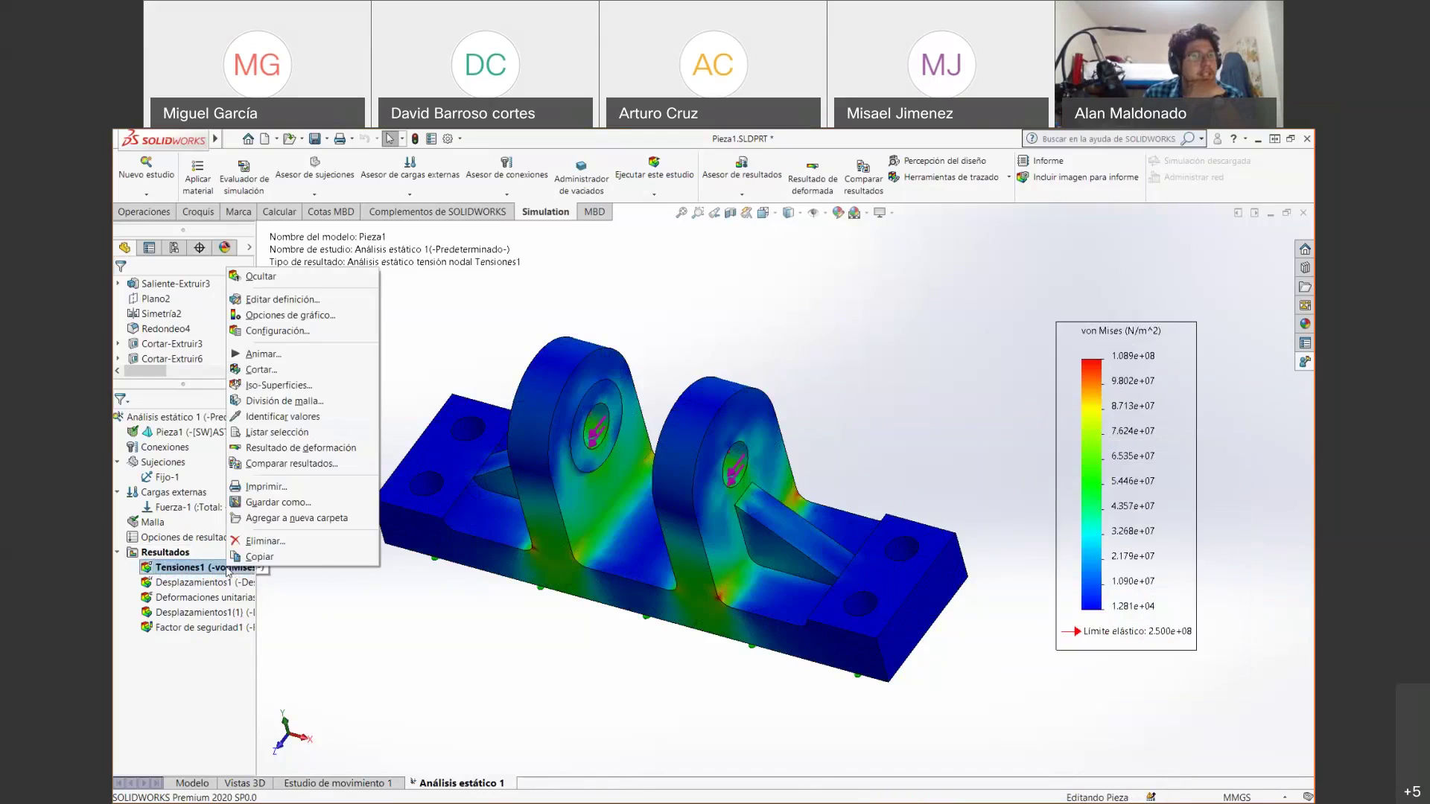
pyautogui.click(991, 406)
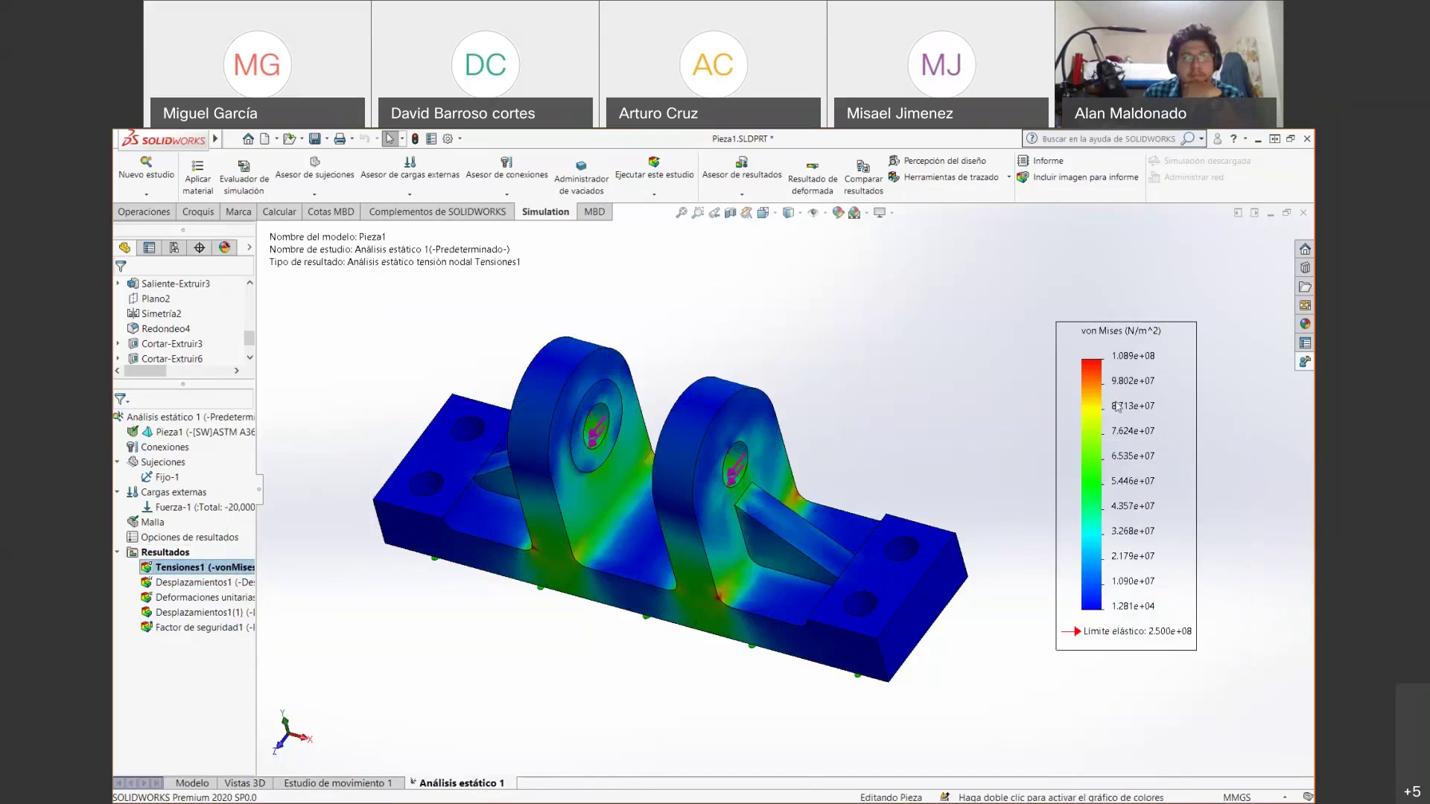
pyautogui.rightClick(1092, 411)
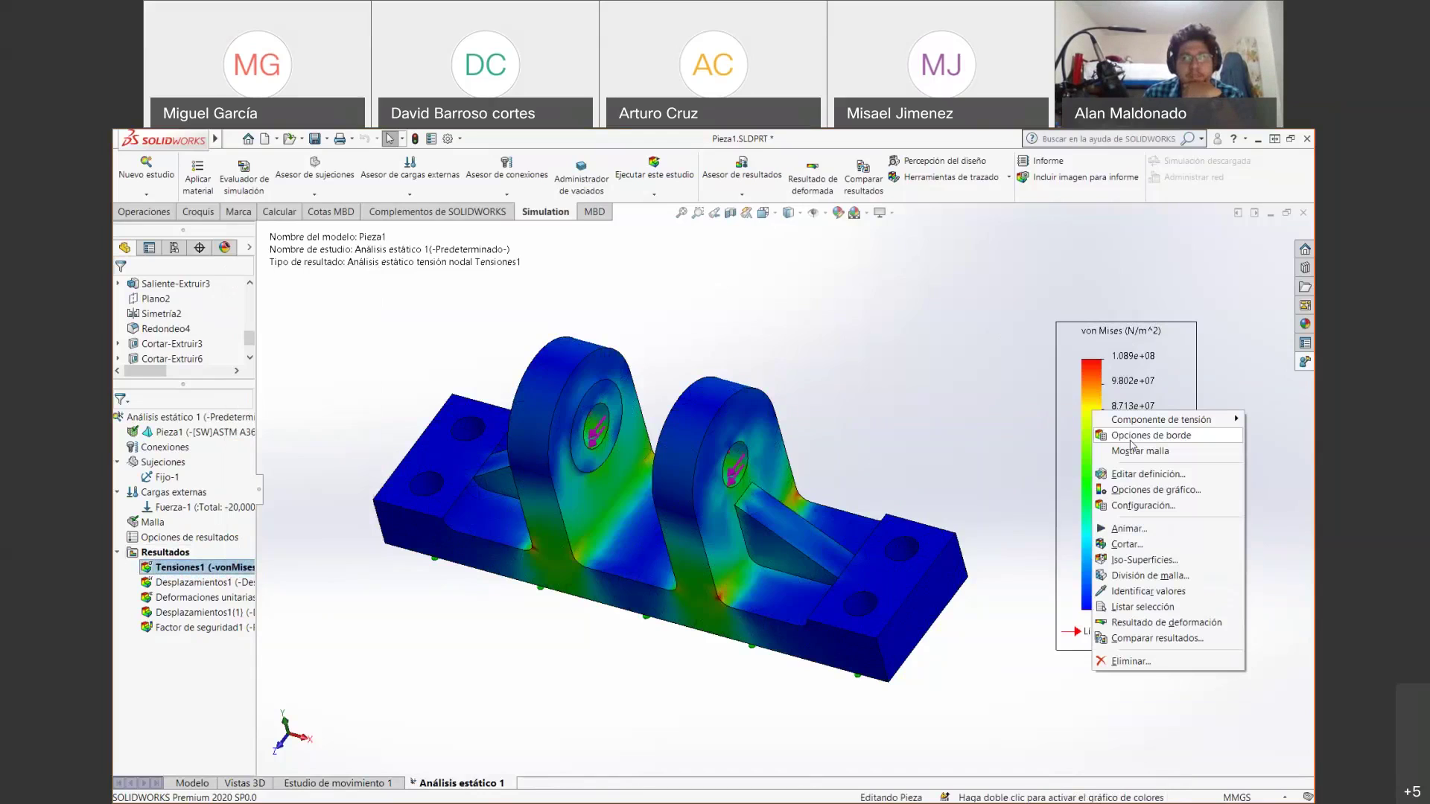
pyautogui.click(1138, 494)
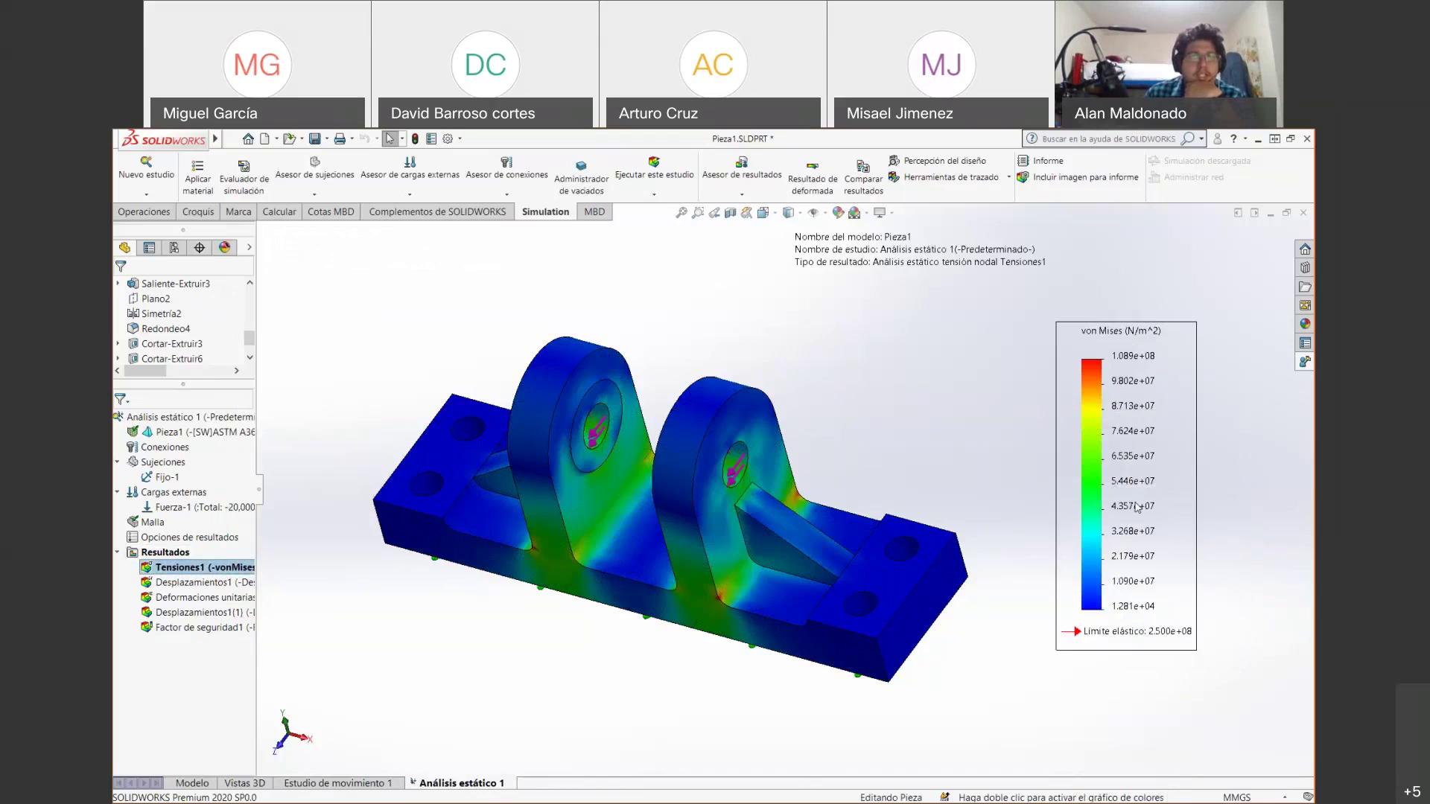
pyautogui.moveTo(248, 407); pyautogui.dragTo(240, 377)
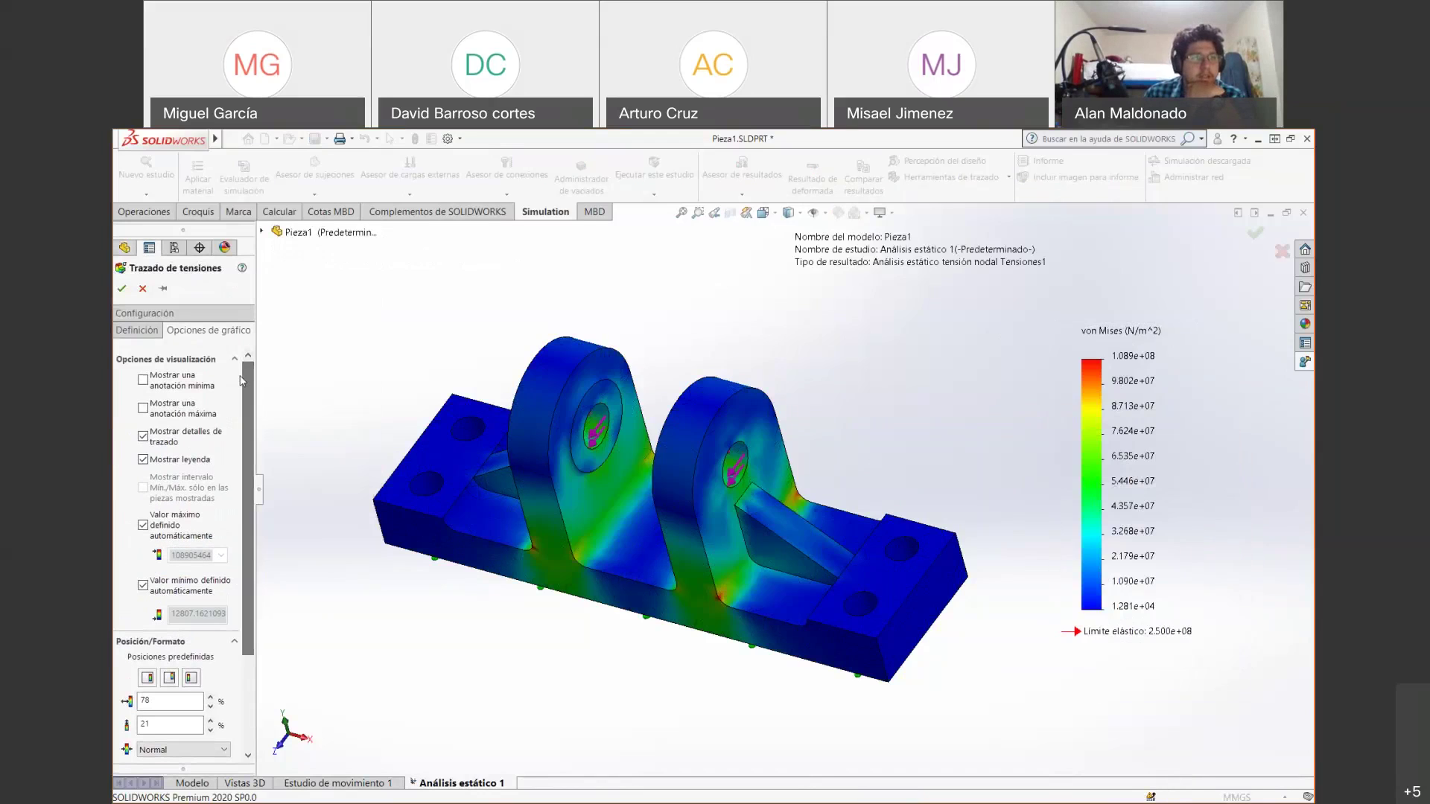
# Turn the minimum and maximum annotations of the stress plot on and off again.
pyautogui.click(143, 382)
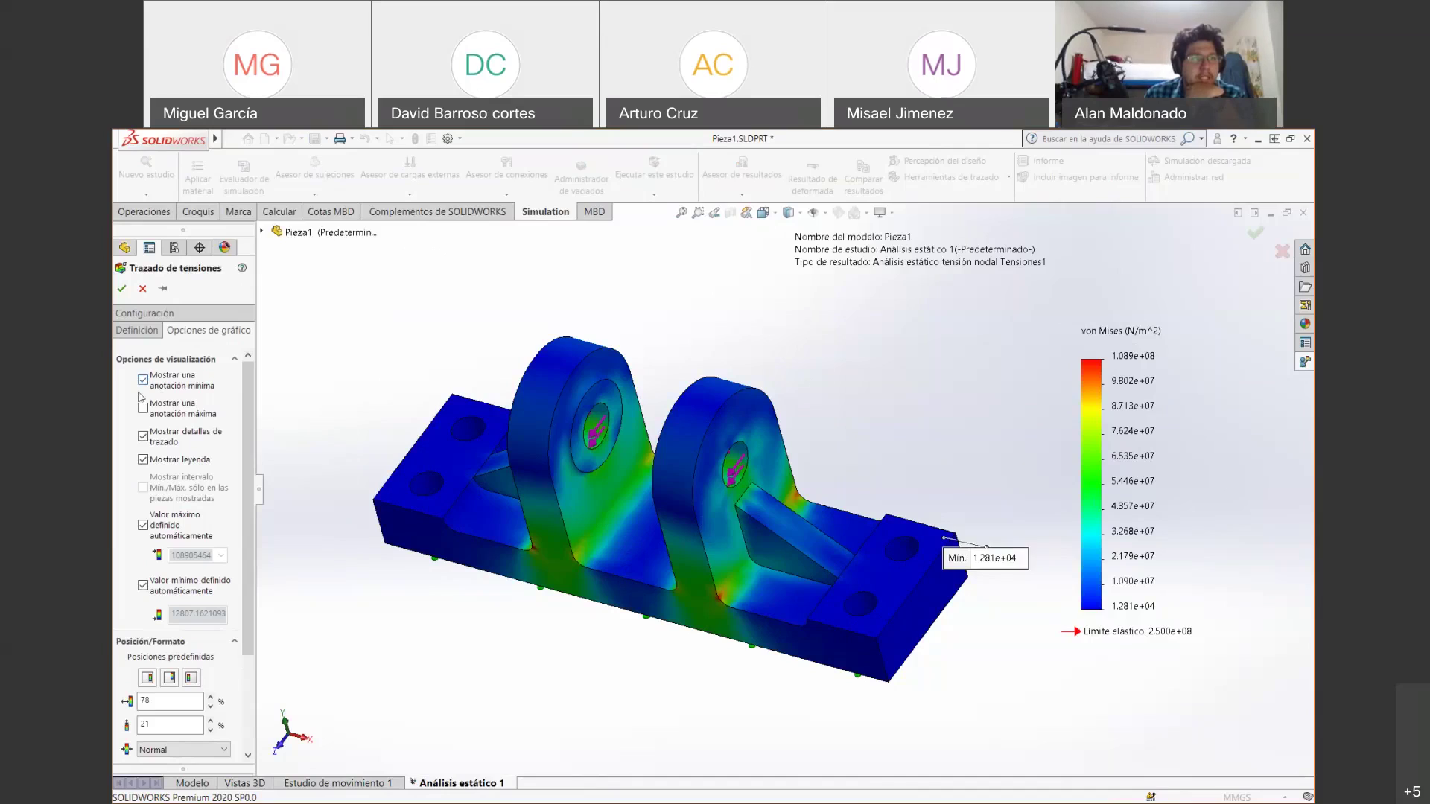
pyautogui.click(140, 393)
pyautogui.click(143, 408)
pyautogui.click(143, 408)
# Hide and show again the plot details and the legend of the stress plot.
pyautogui.click(143, 438)
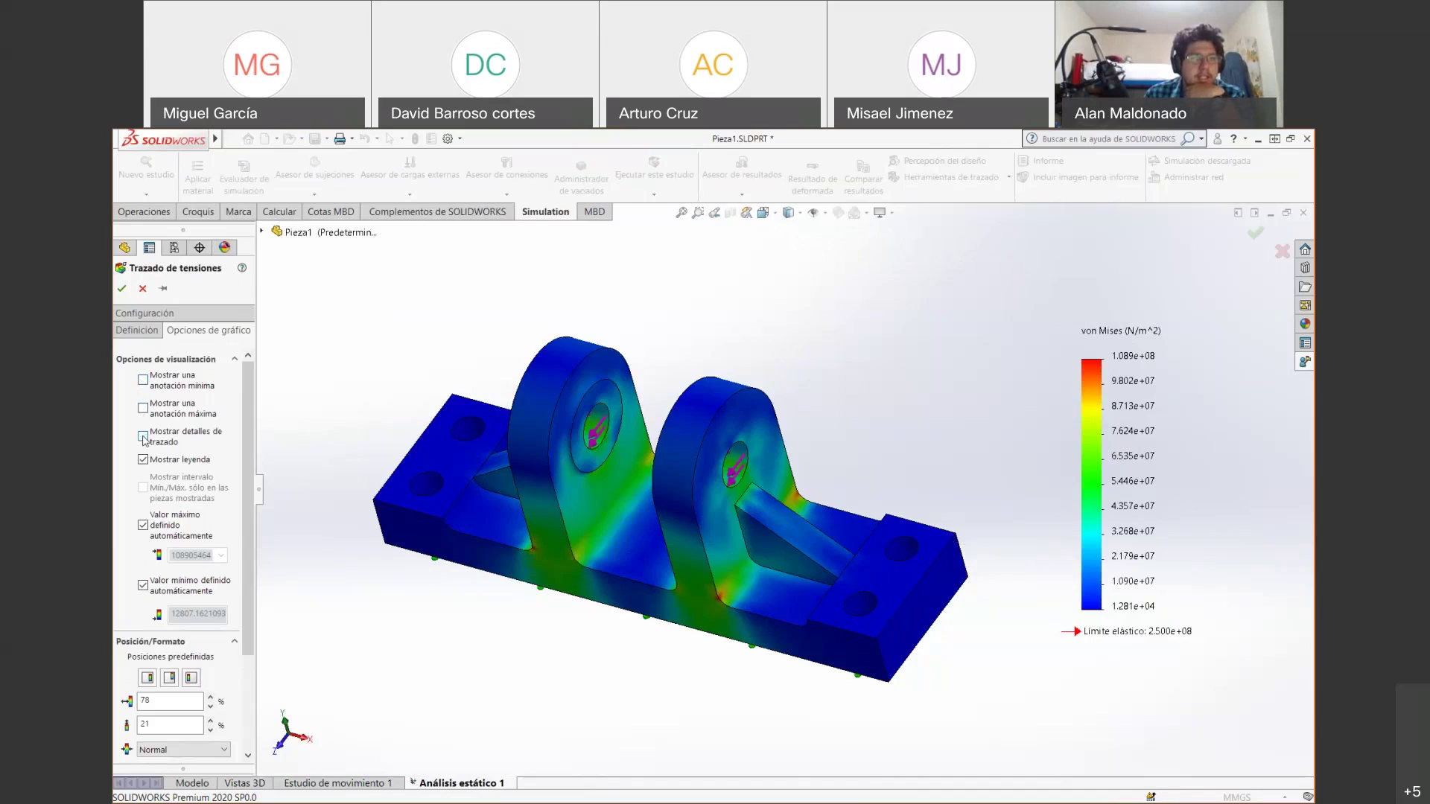
pyautogui.click(143, 437)
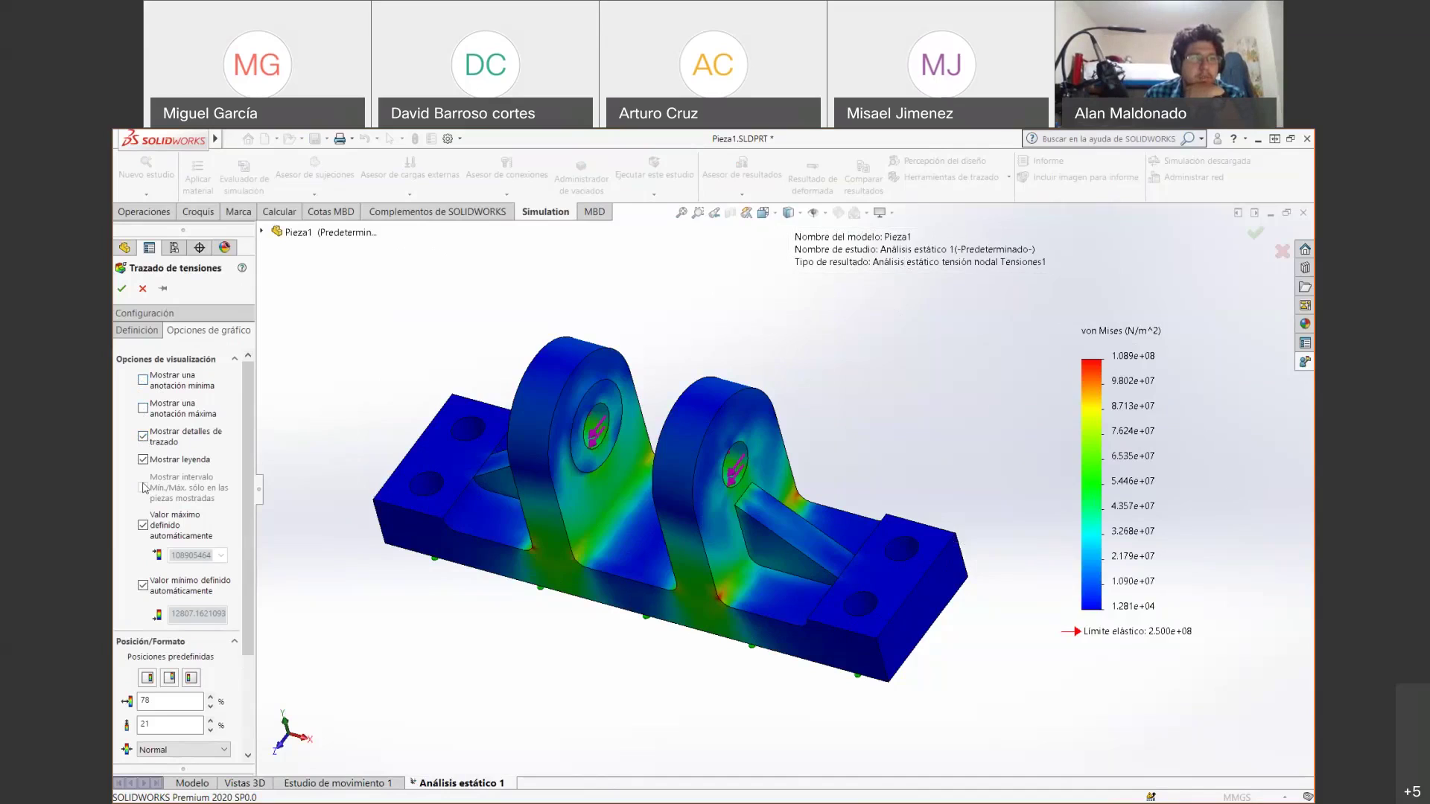
pyautogui.click(143, 461)
pyautogui.click(143, 460)
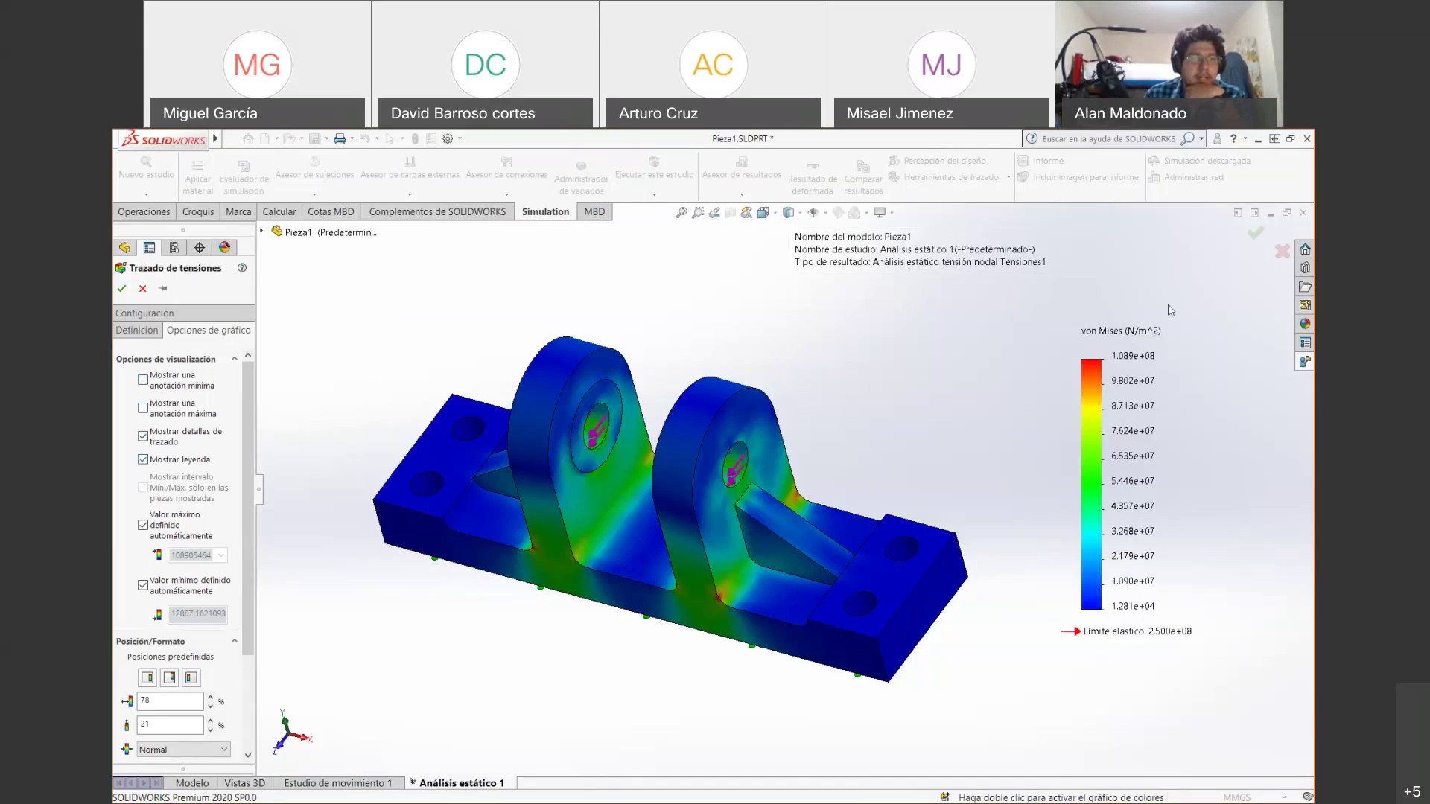
# Try the predefined legend positions and place the legend at 80% horizontally and 30% vertically.
pyautogui.scroll(-2, 152, 469)
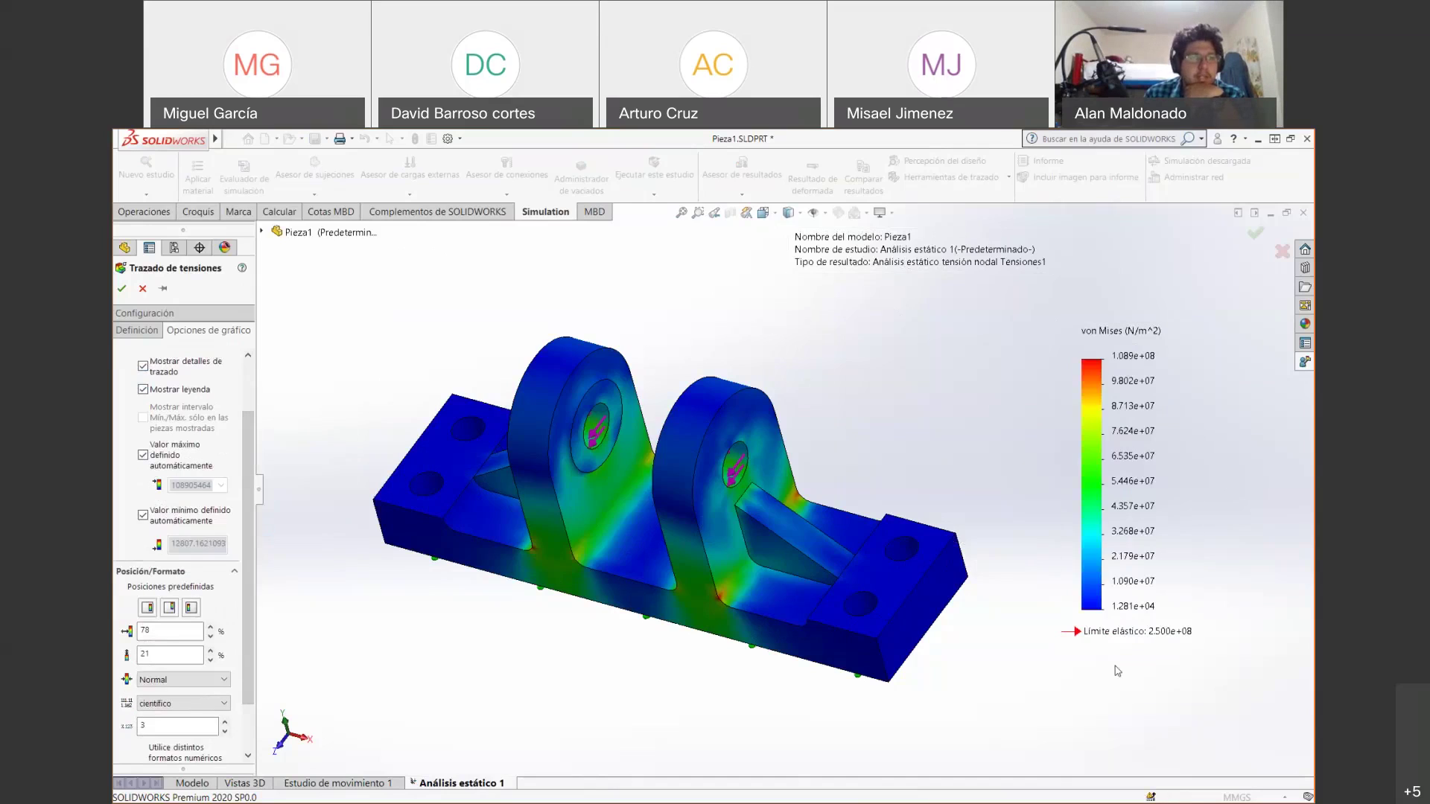
pyautogui.scroll(-2, 246, 433)
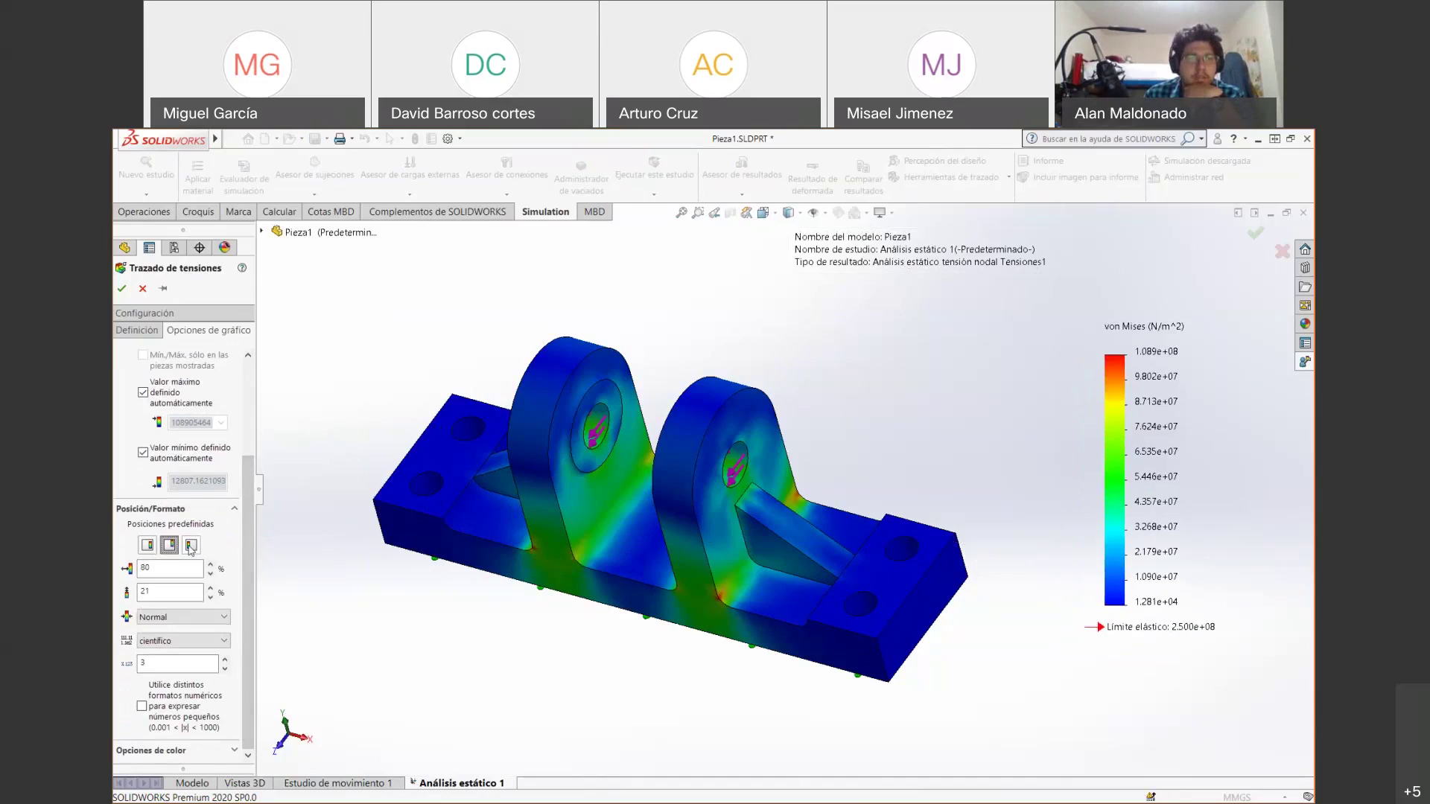
pyautogui.click(165, 550)
pyautogui.click(147, 544)
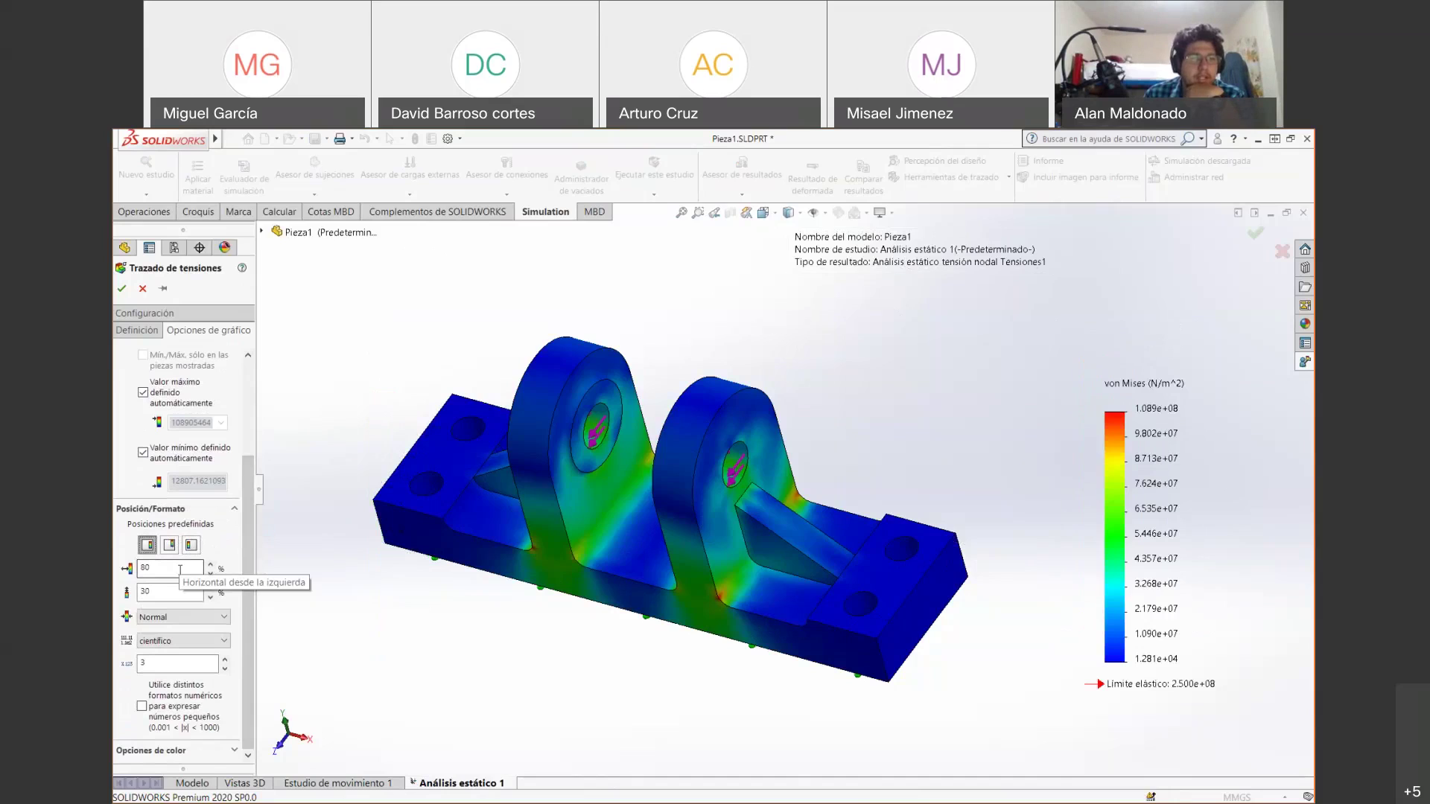
# Shift the legend's horizontal position away and return it to 80%.
pyautogui.click(212, 572)
pyautogui.click(212, 572)
pyautogui.click(212, 572)
pyautogui.click(212, 573)
pyautogui.click(210, 566)
pyautogui.click(211, 565)
pyautogui.click(210, 565)
pyautogui.click(211, 565)
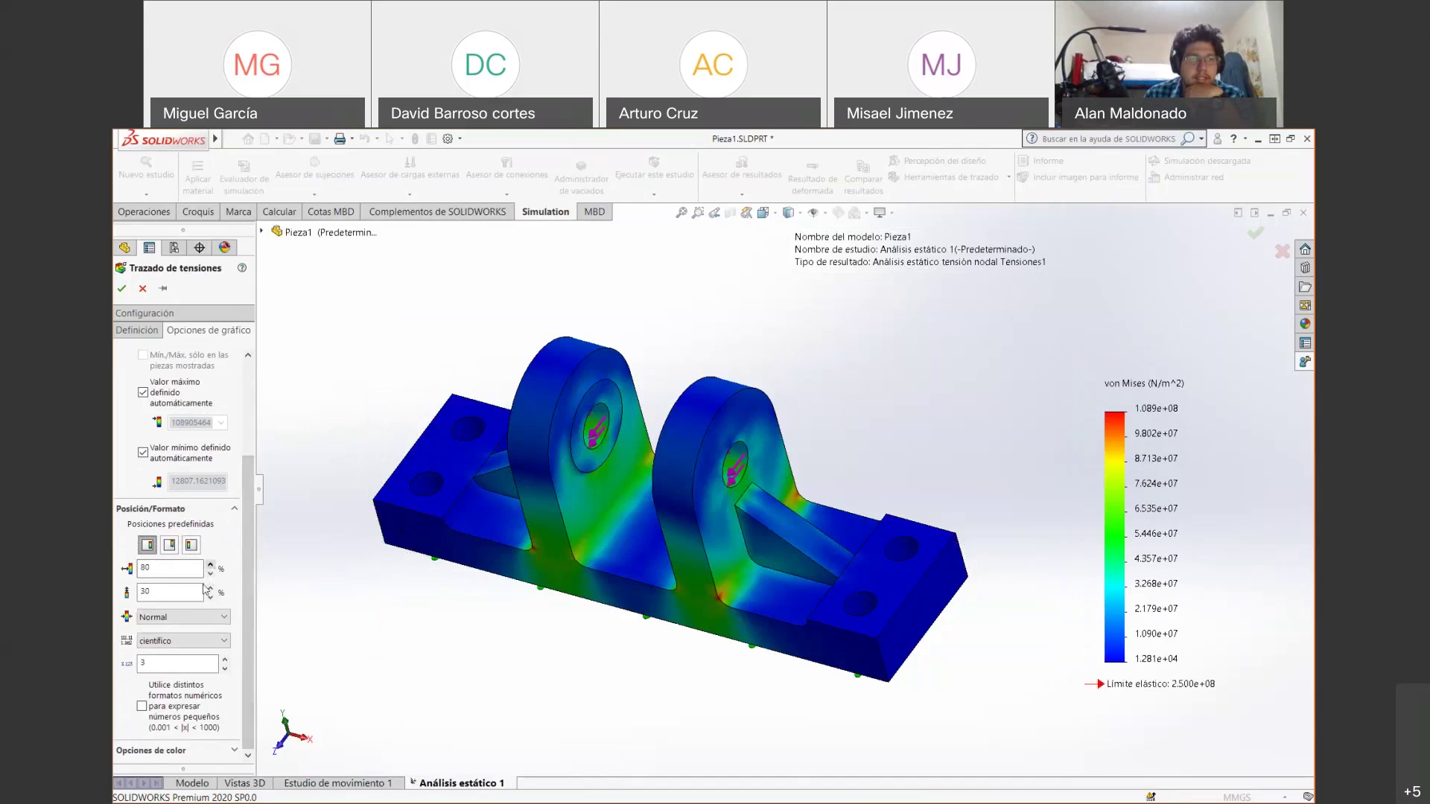
# Set the legend's vertical position to 29%.
pyautogui.click(211, 596)
pyautogui.click(211, 596)
pyautogui.click(211, 596)
pyautogui.click(211, 595)
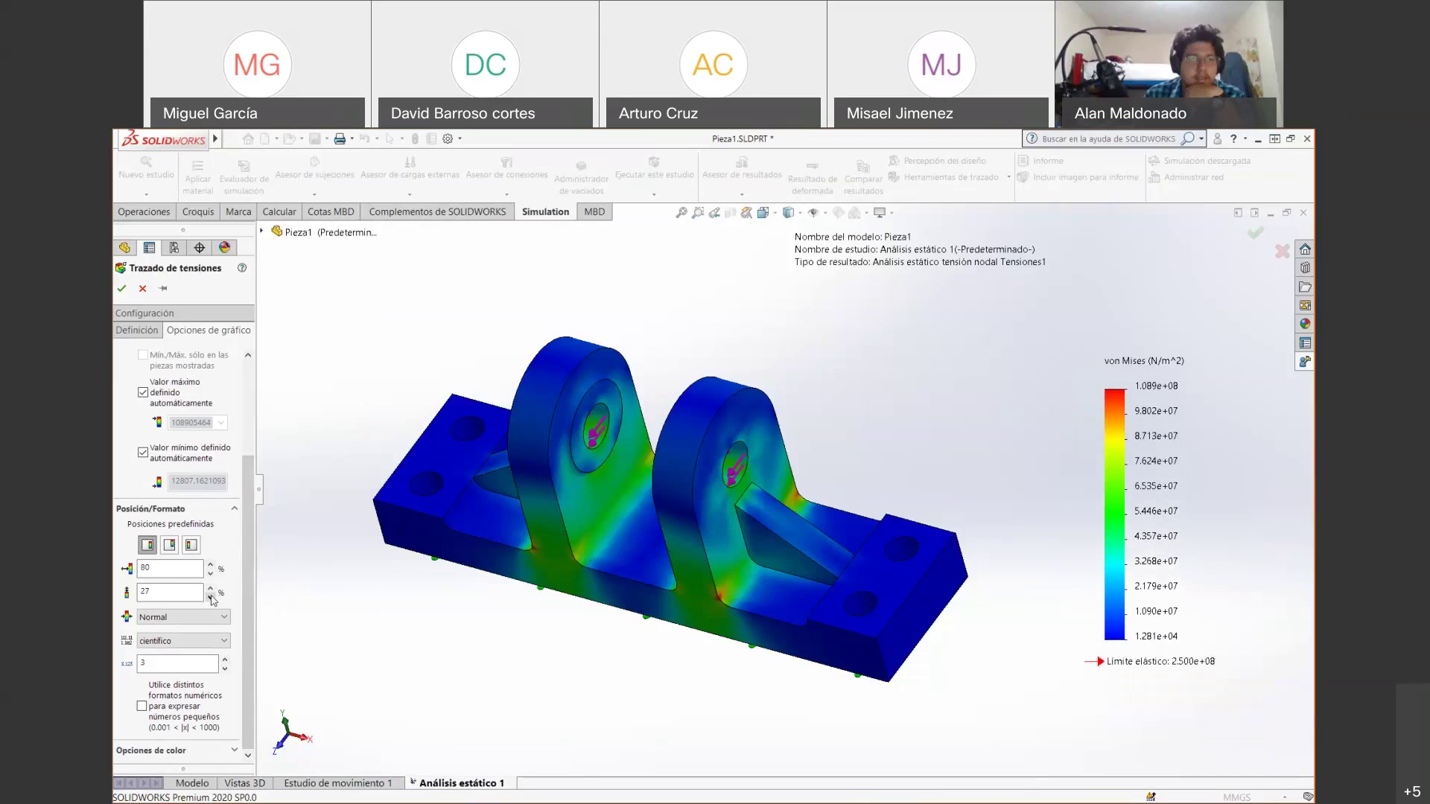
pyautogui.click(211, 588)
pyautogui.click(210, 588)
pyautogui.click(211, 587)
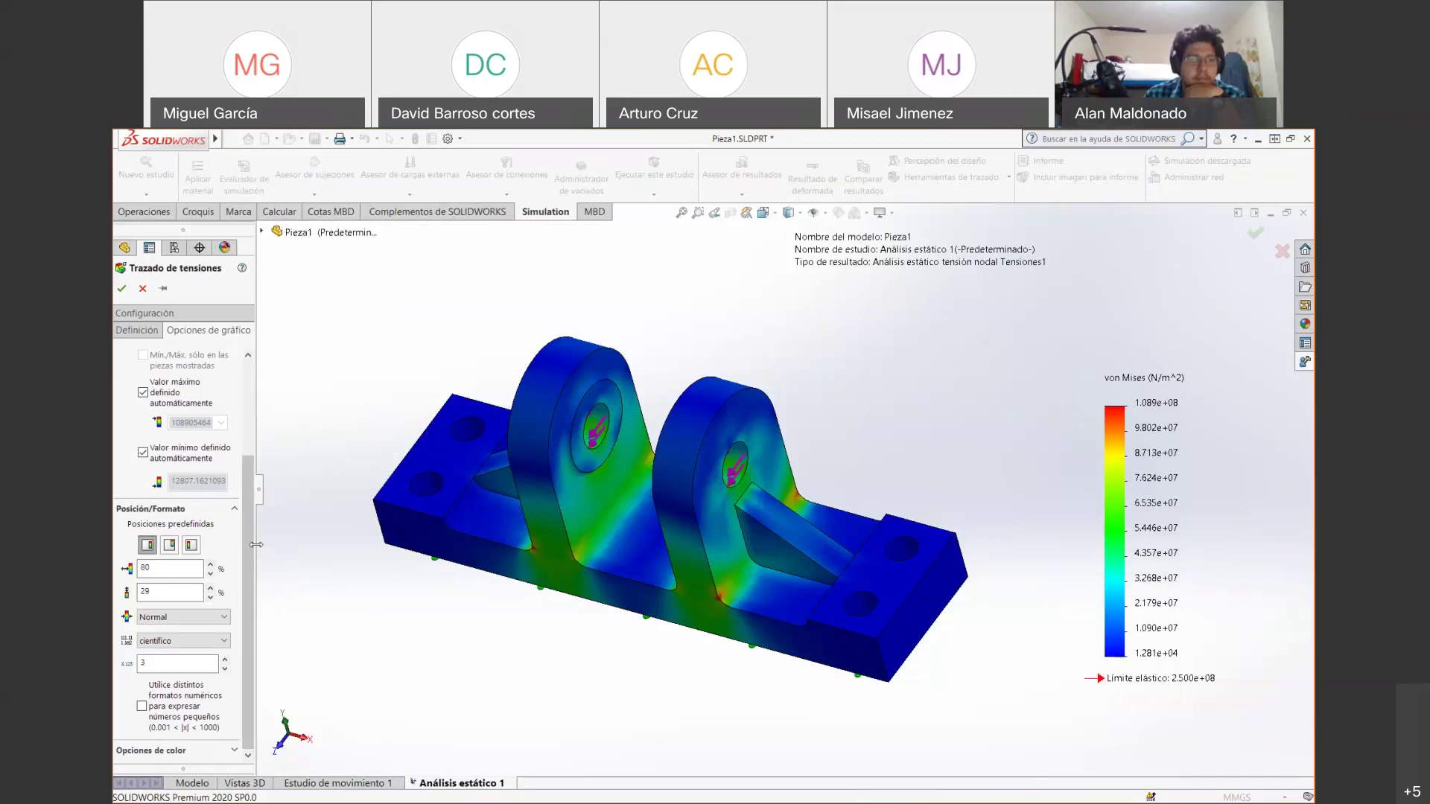
# Try the Grueso and Delgado legend widths and set the width back to Normal.
pyautogui.click(222, 617)
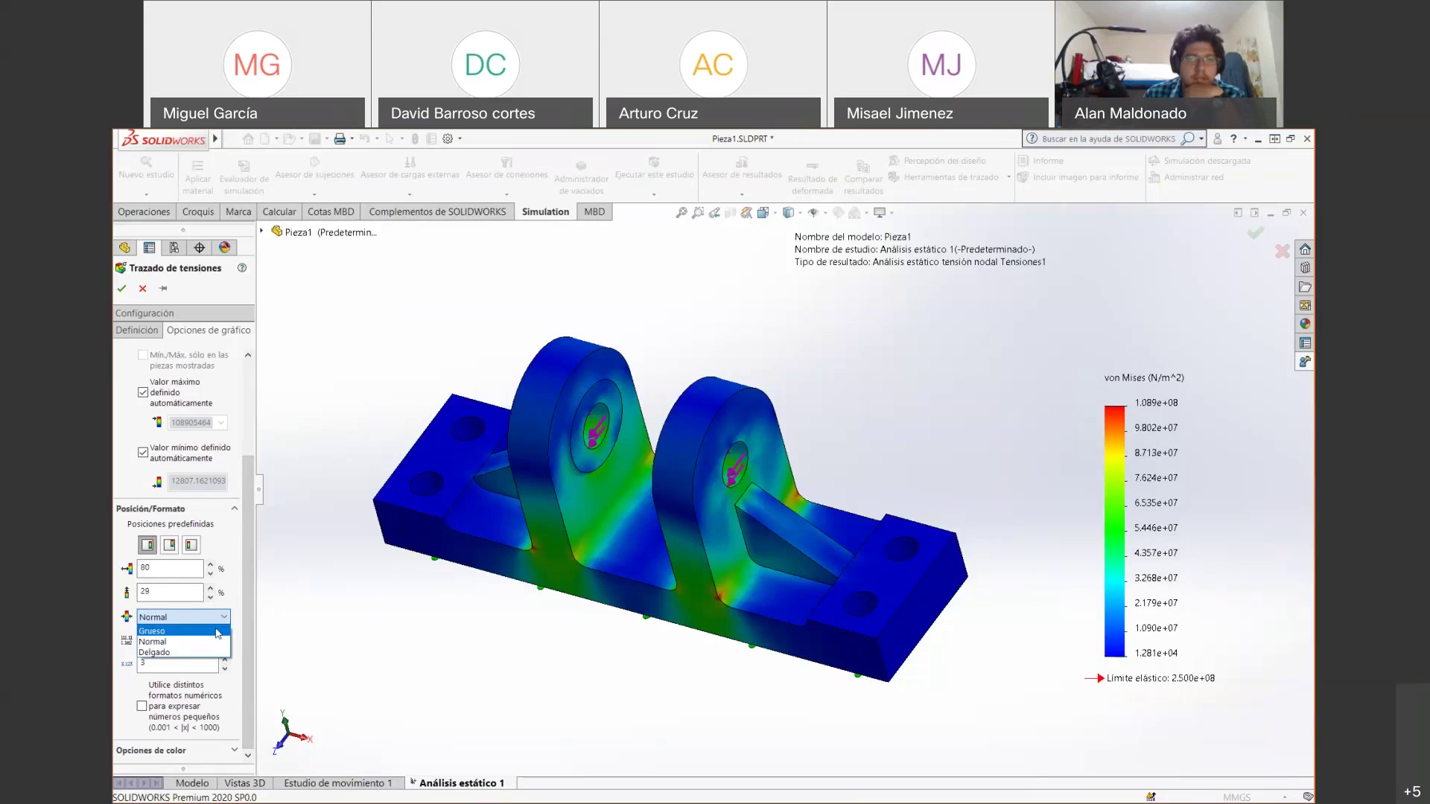
pyautogui.click(214, 638)
pyautogui.click(216, 617)
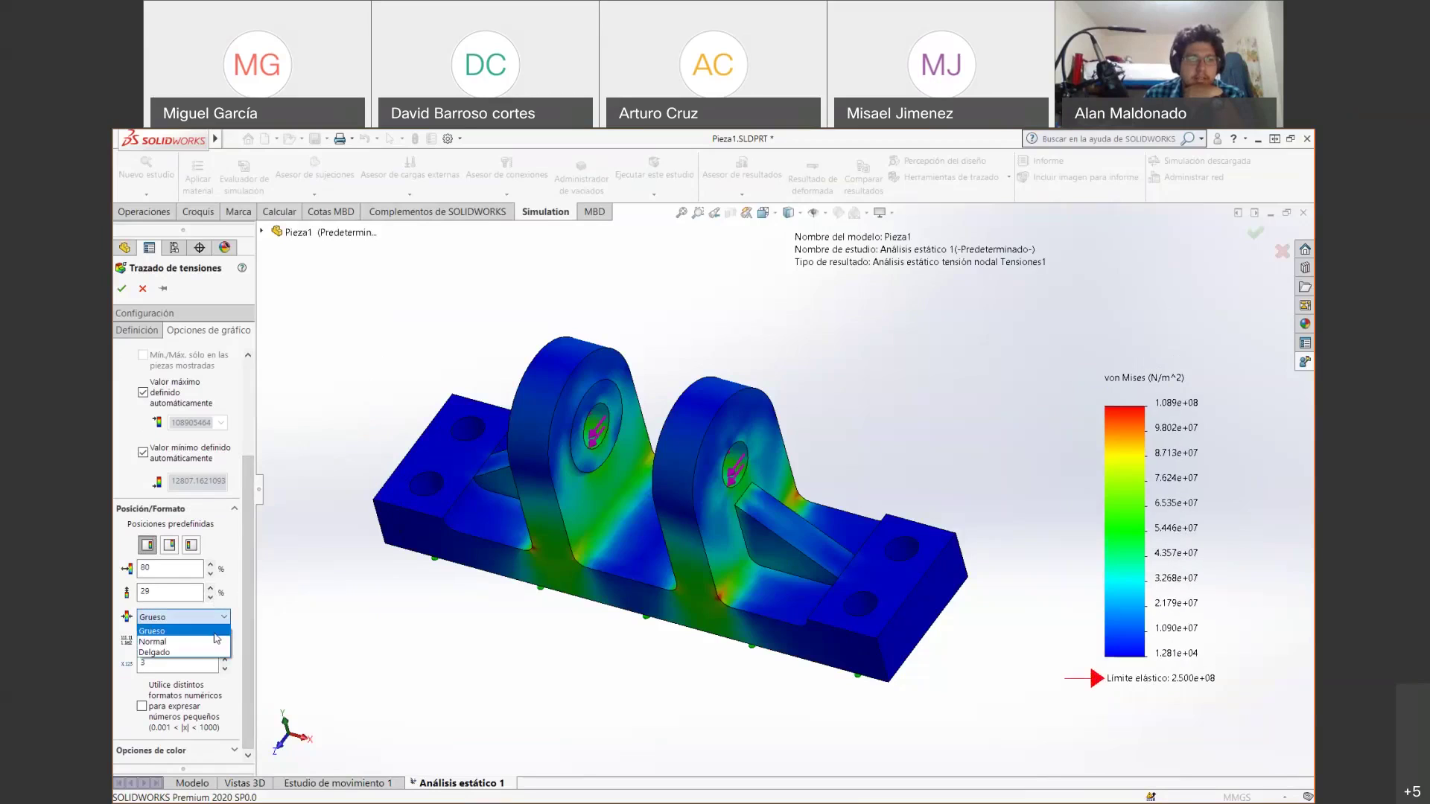
pyautogui.click(199, 652)
pyautogui.click(208, 618)
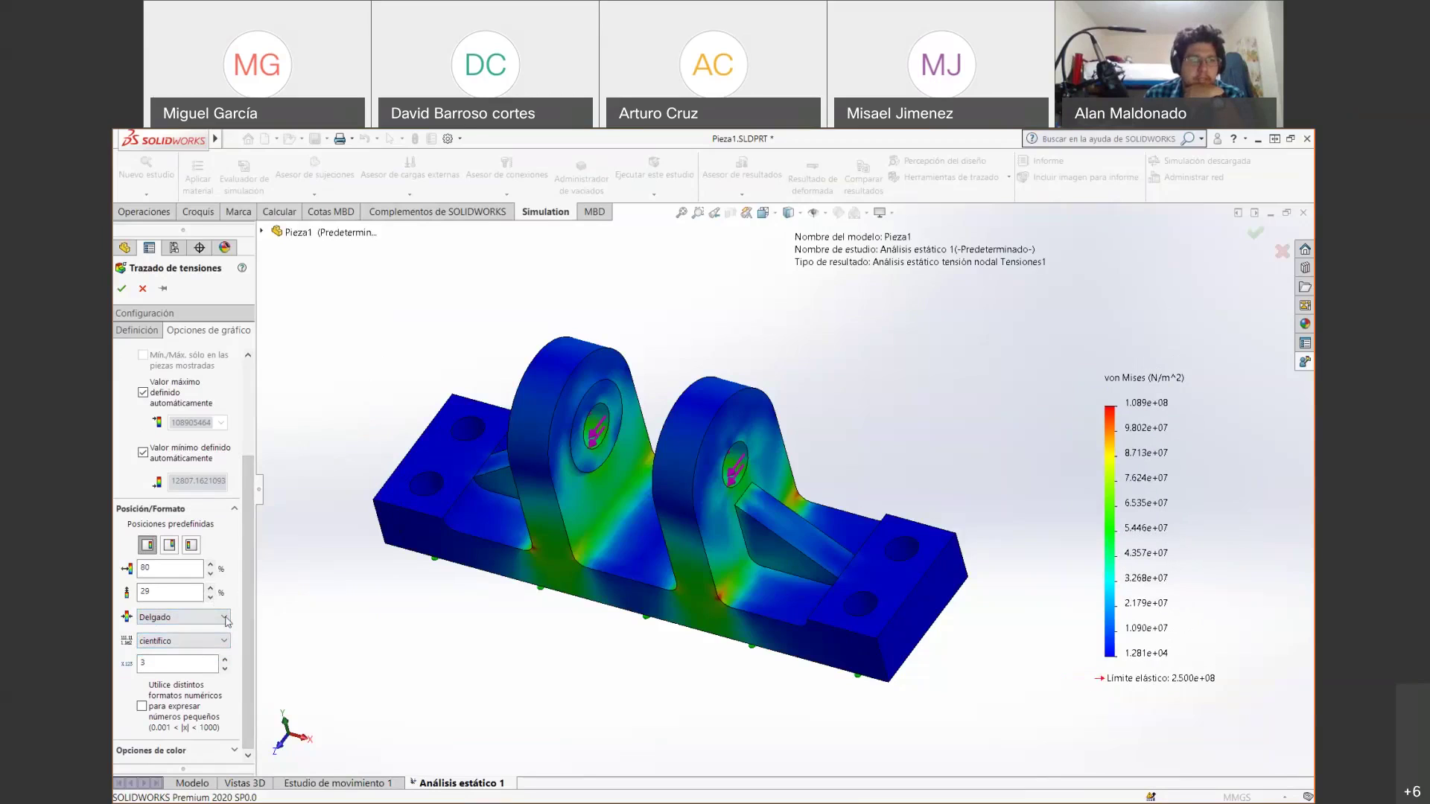
pyautogui.click(204, 641)
# Try the flotante and general number formats for the legend and return to científico.
pyautogui.click(218, 642)
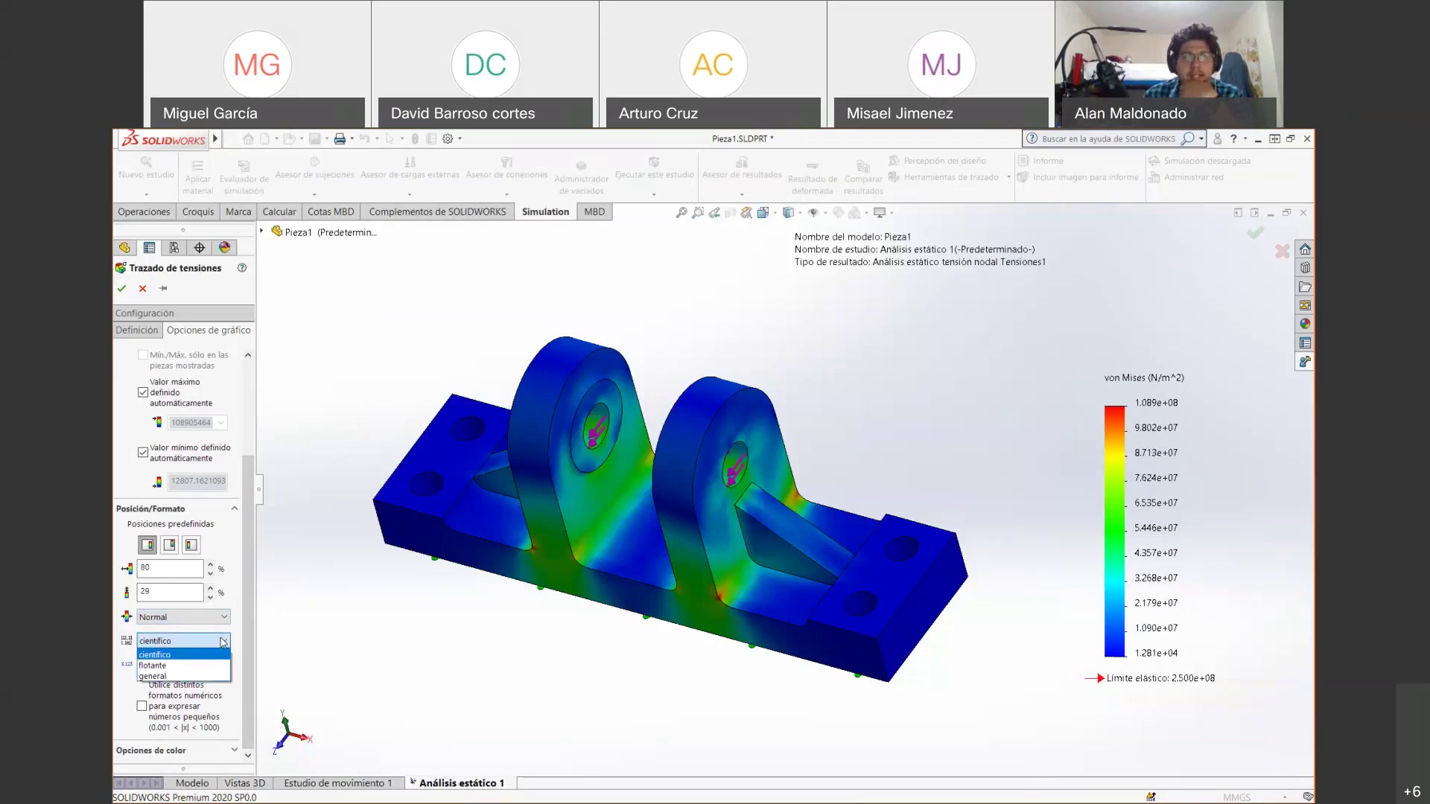
pyautogui.click(178, 665)
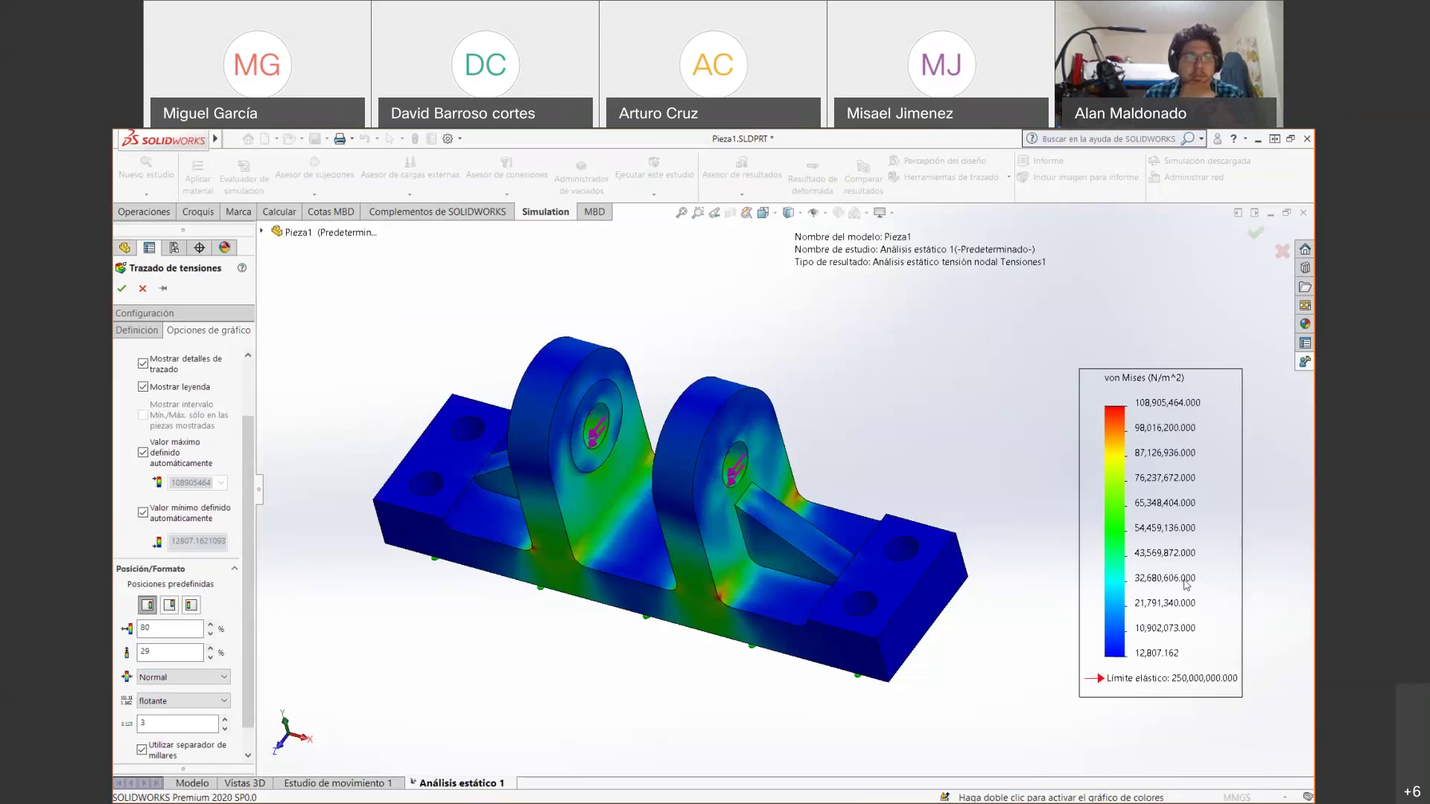
pyautogui.click(203, 701)
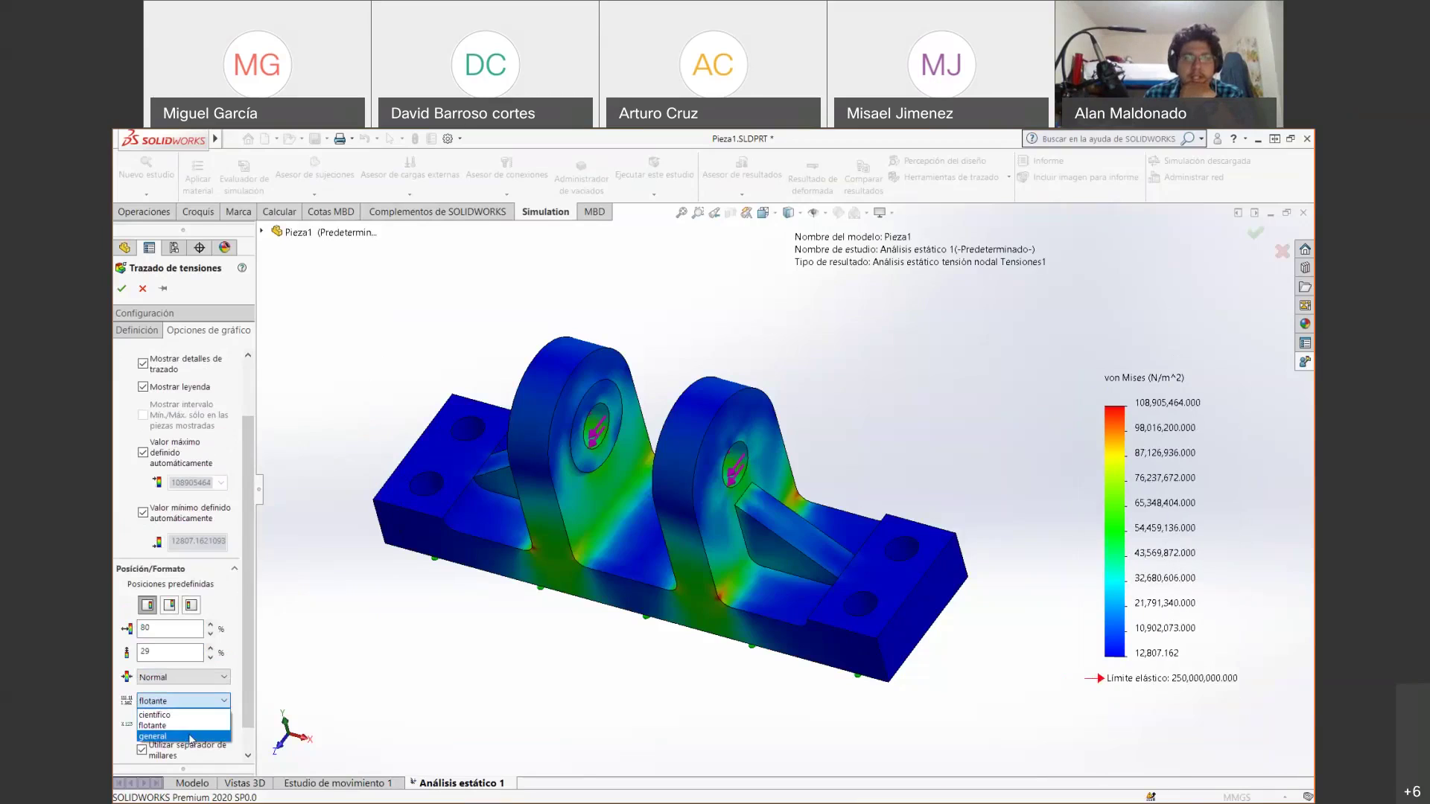
pyautogui.click(191, 739)
pyautogui.click(171, 704)
pyautogui.click(155, 715)
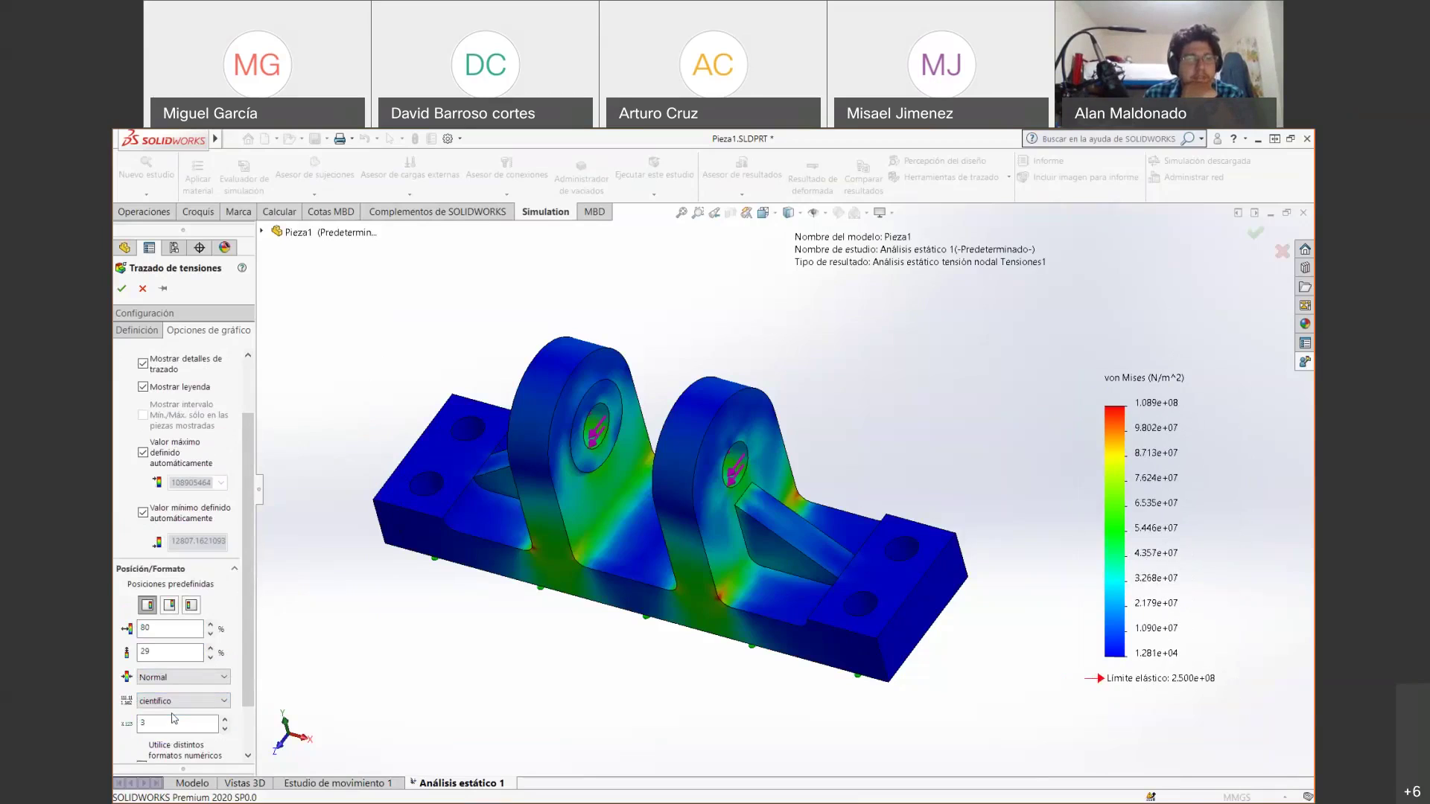
# Raise the number of decimal places in the legend and bring it back to 3.
pyautogui.scroll(-2, 223, 682)
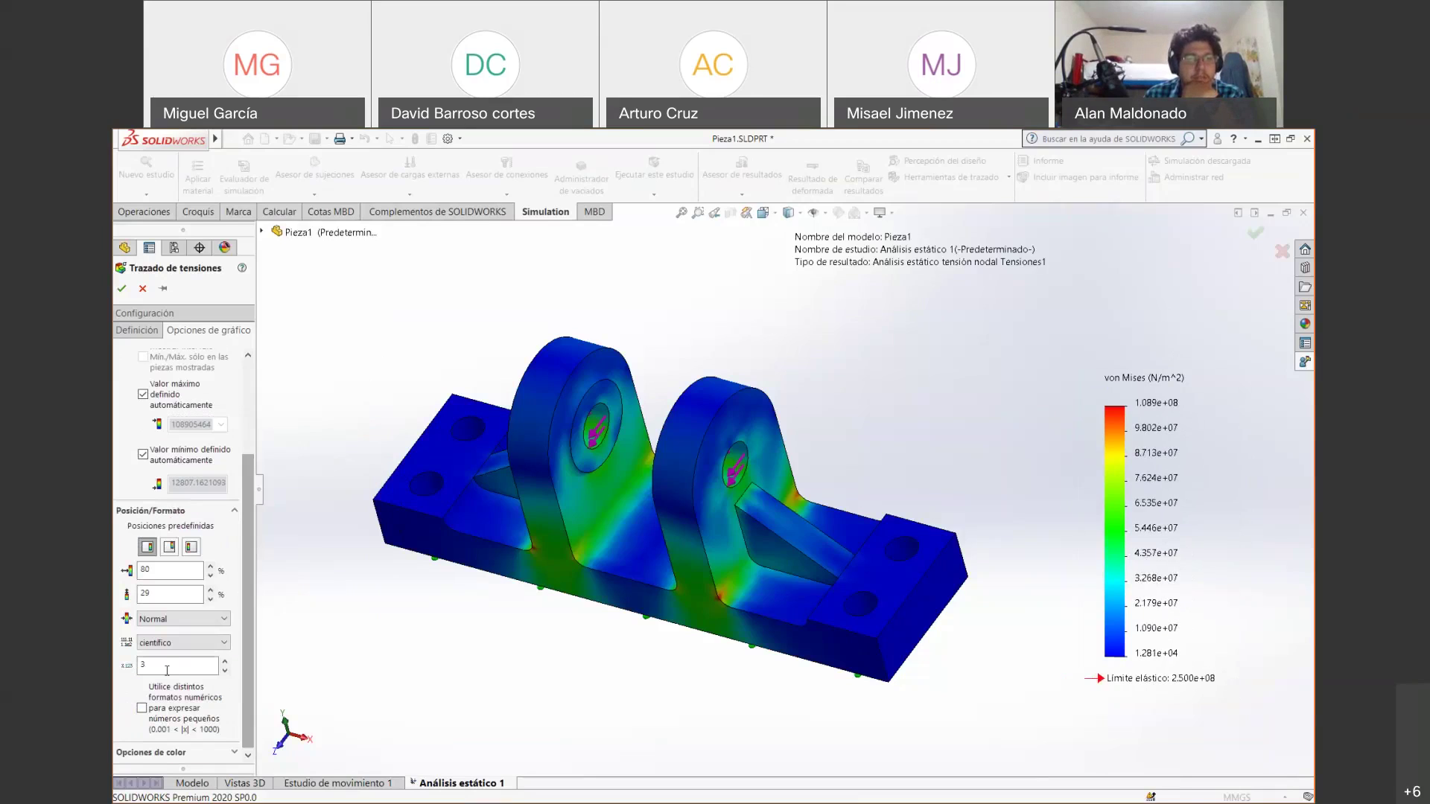
pyautogui.click(225, 661)
pyautogui.click(224, 661)
pyautogui.click(224, 660)
pyautogui.click(225, 671)
pyautogui.click(225, 672)
pyautogui.click(224, 672)
pyautogui.scroll(-1, 231, 687)
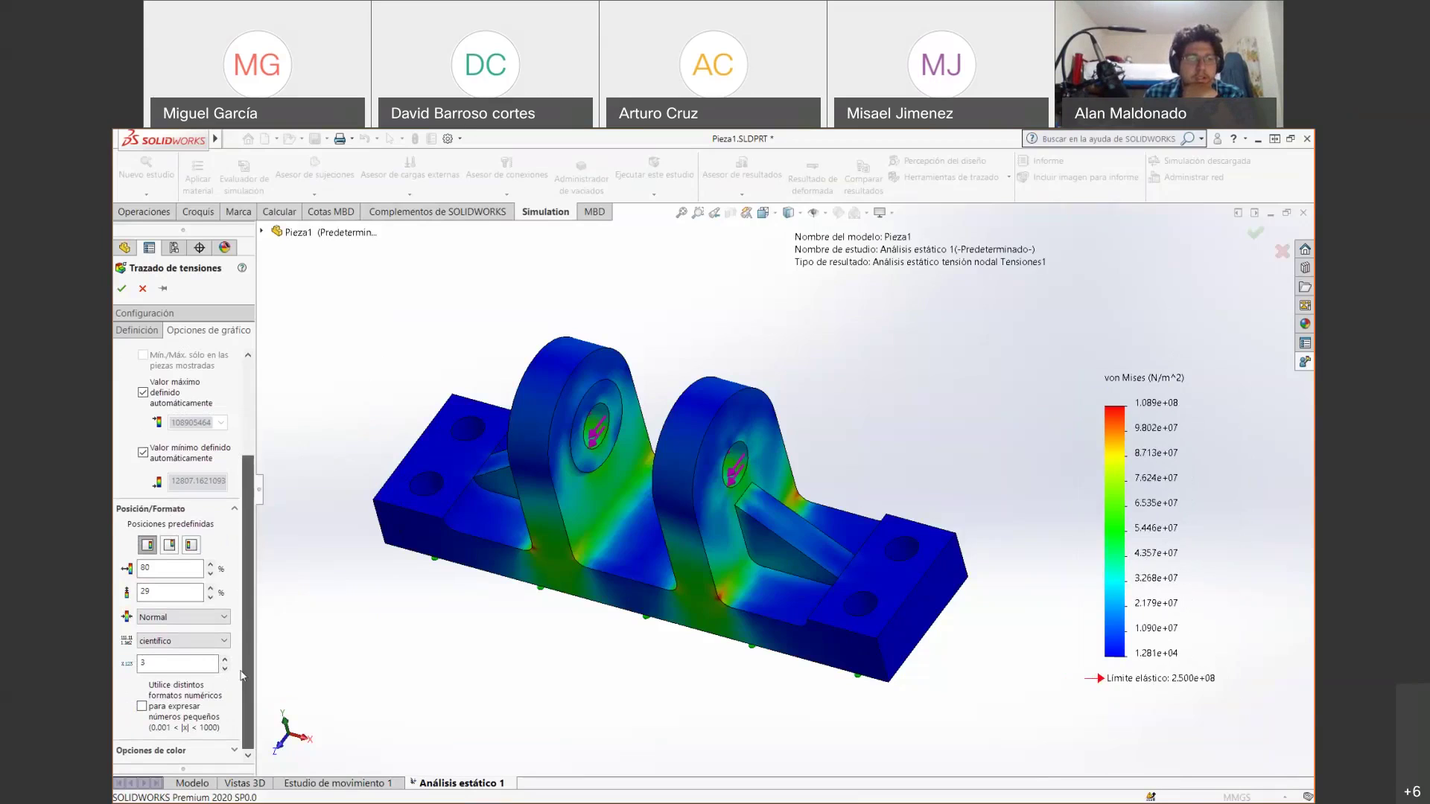
# Enable the separate number format for small numbers, check its format choices, and disable it again.
pyautogui.click(141, 707)
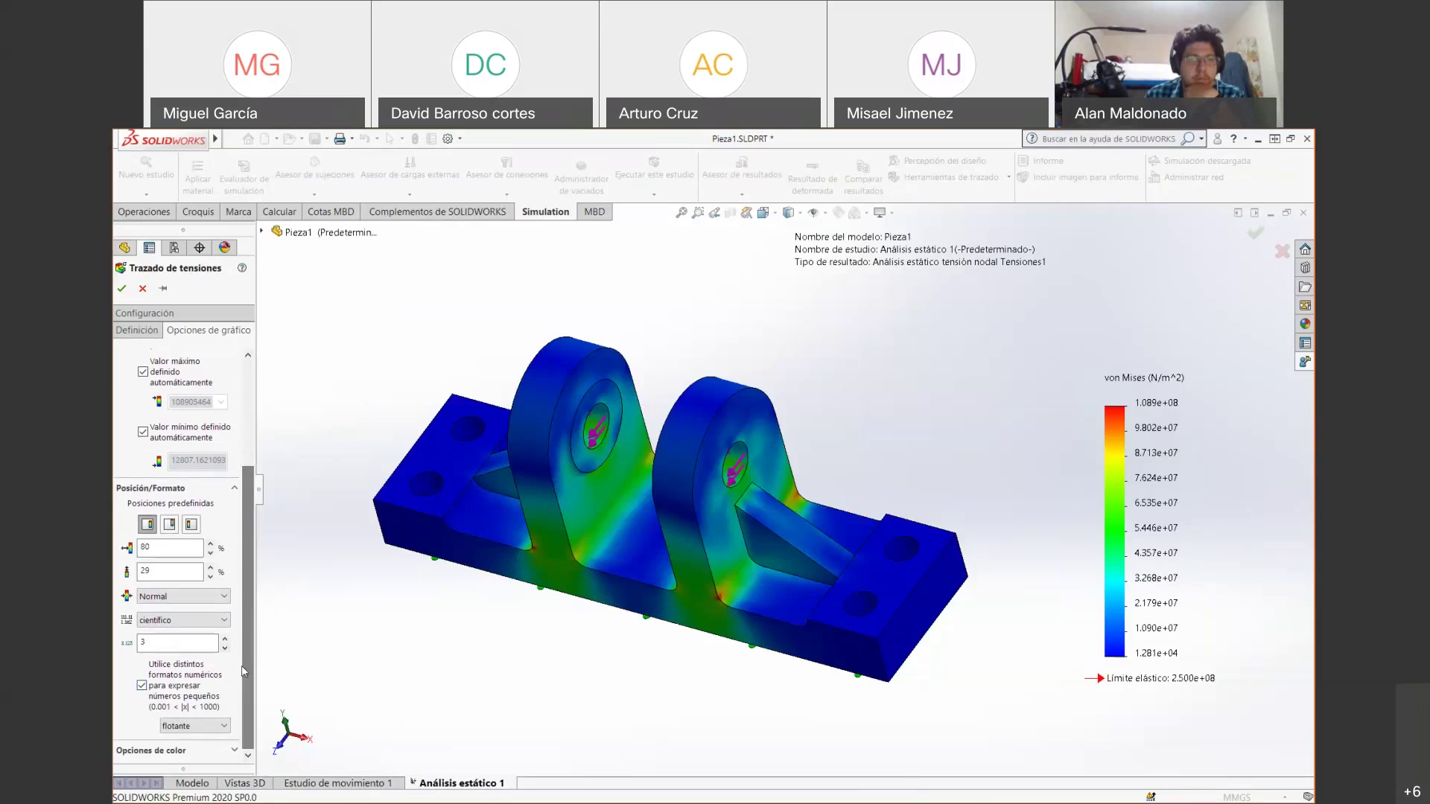
pyautogui.click(221, 728)
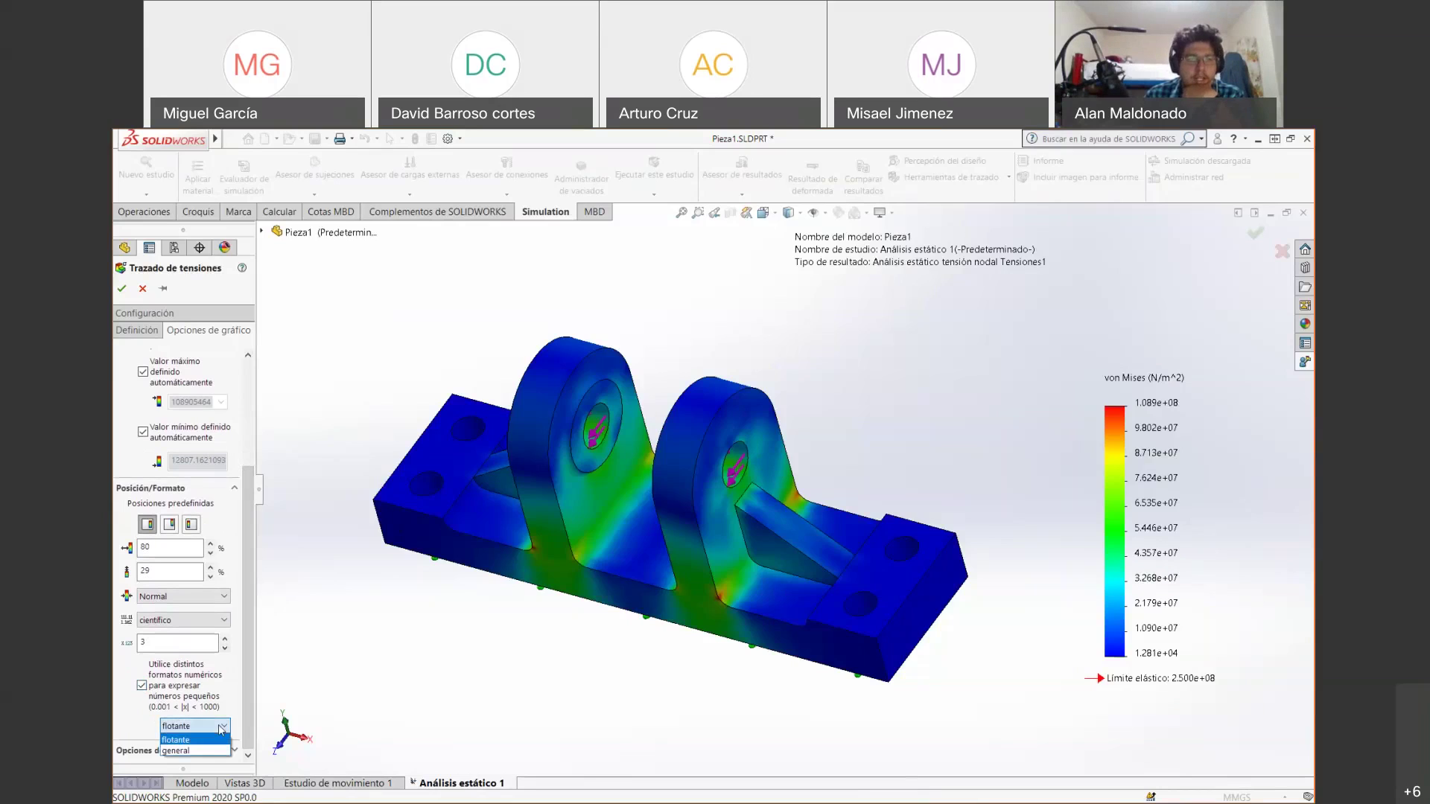
pyautogui.click(307, 610)
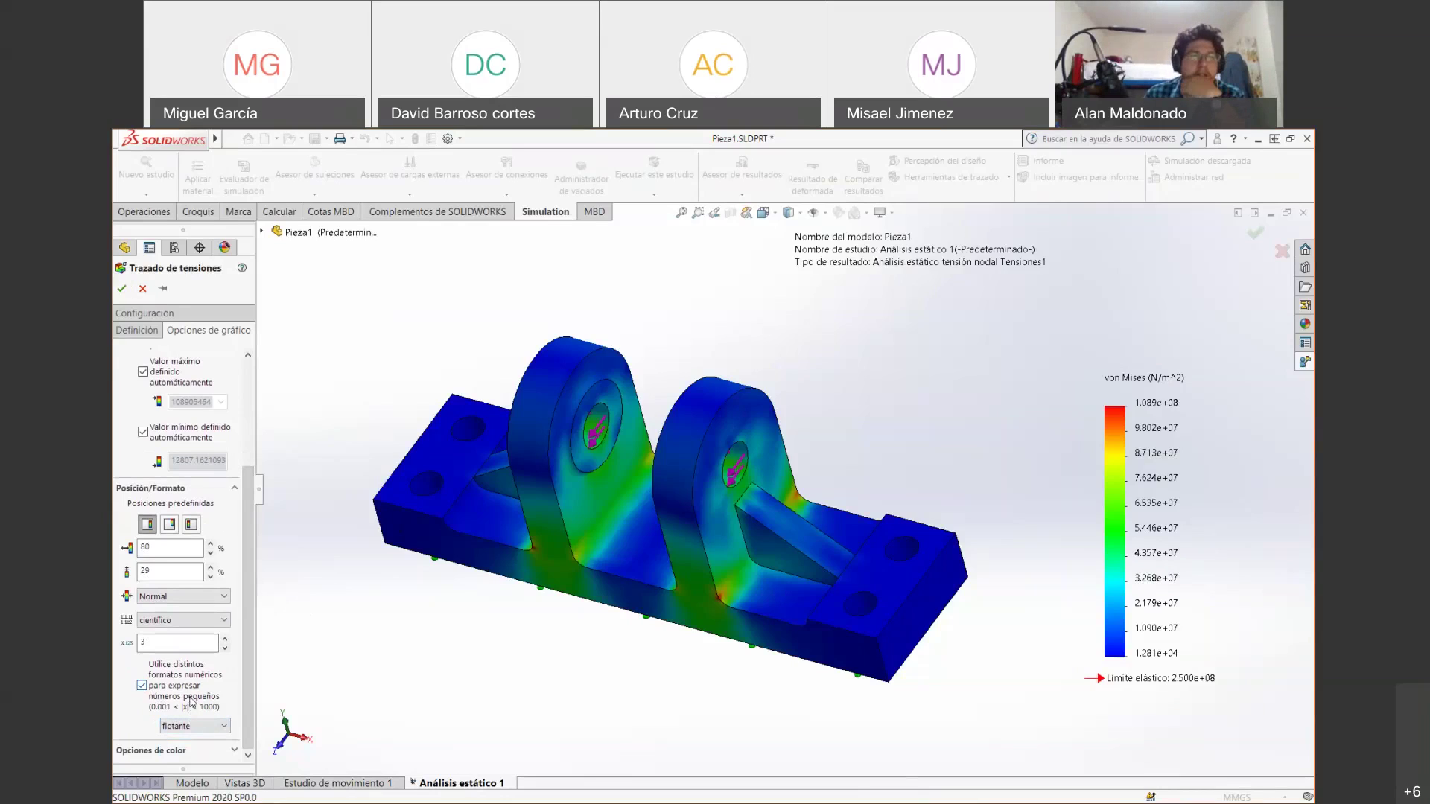
pyautogui.click(152, 686)
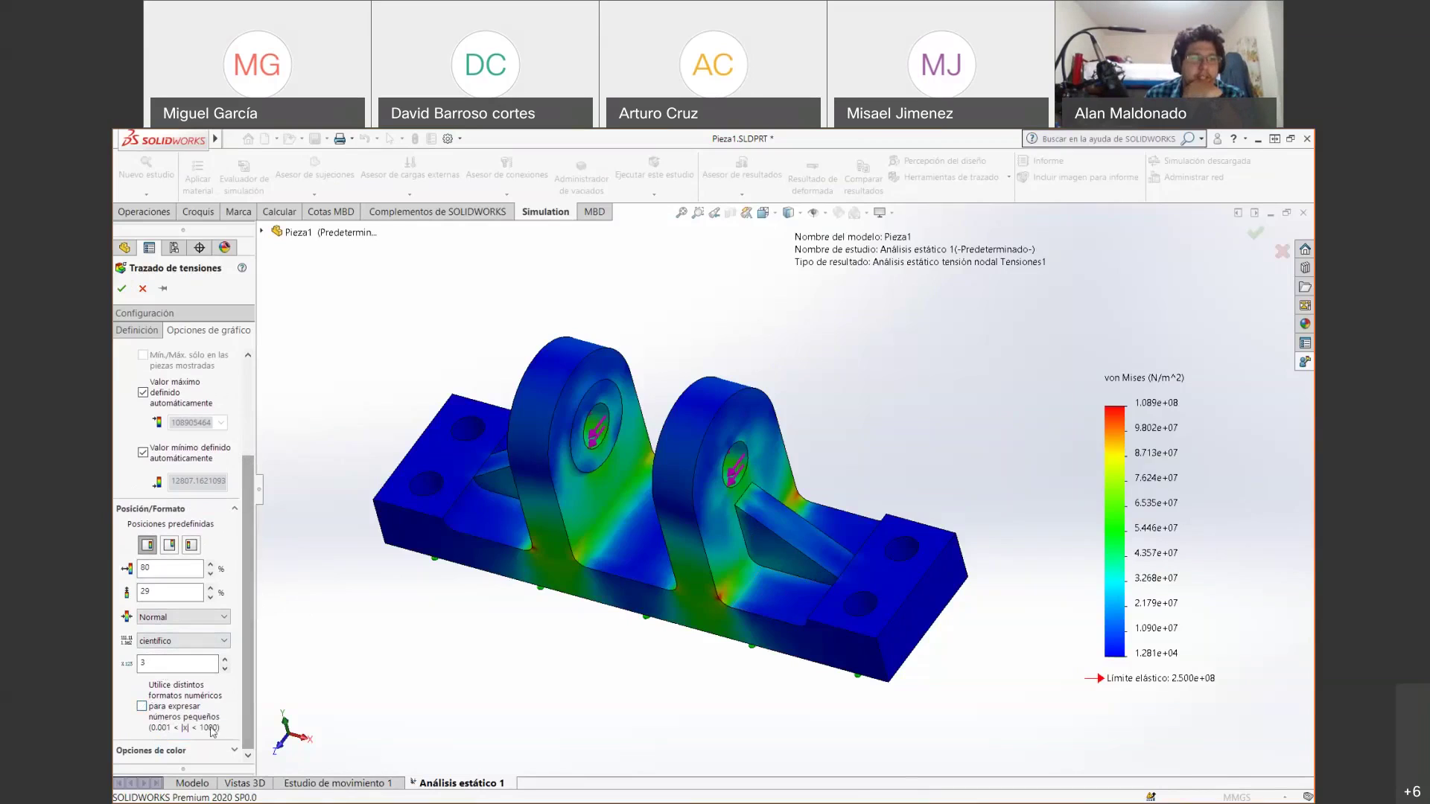
# Review the colour options (Opciones de color) of the stress plot and cancel out of the chart options.
pyautogui.scroll(-3, 244, 562)
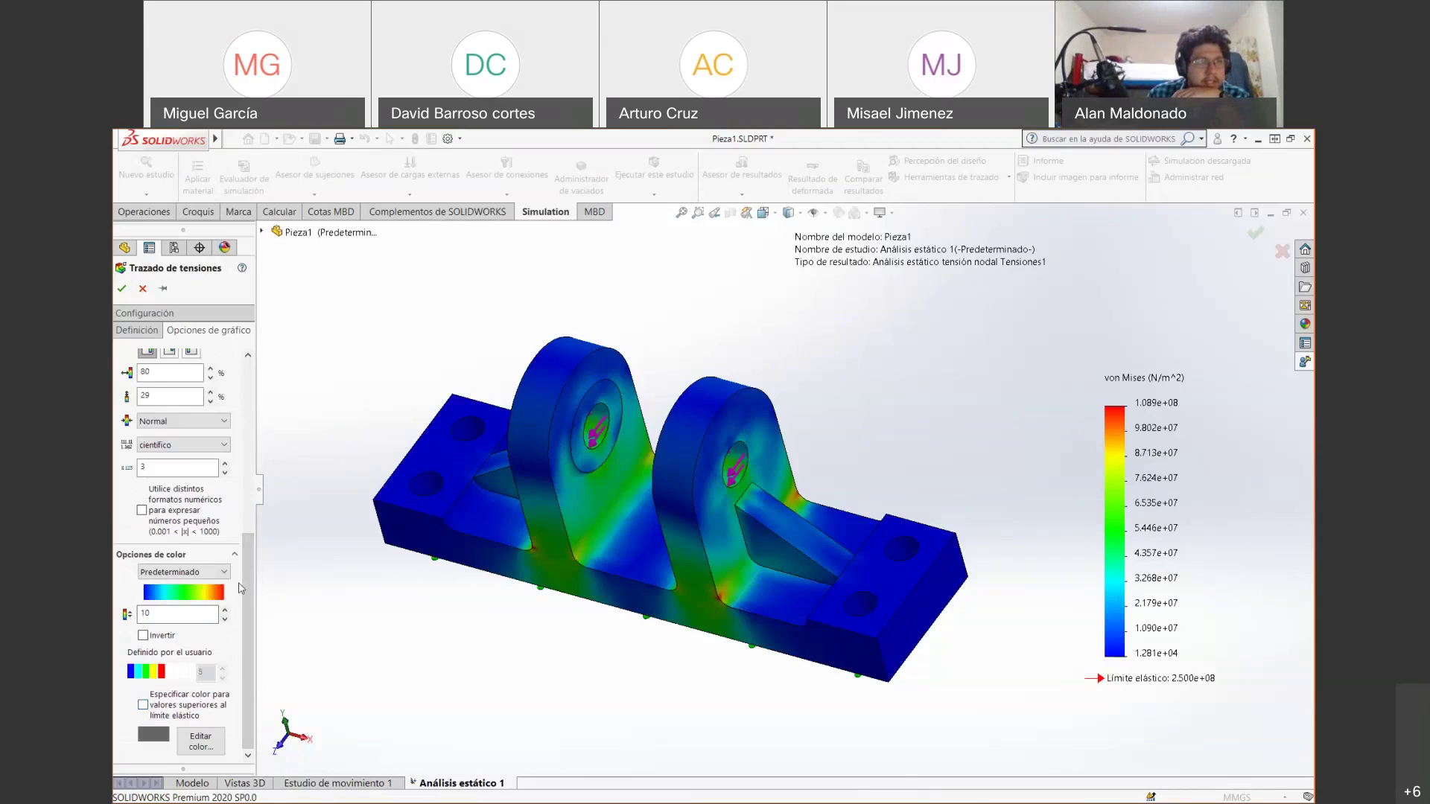
pyautogui.scroll(1, 252, 542)
pyautogui.moveTo(252, 542); pyautogui.dragTo(250, 415)
pyautogui.click(143, 289)
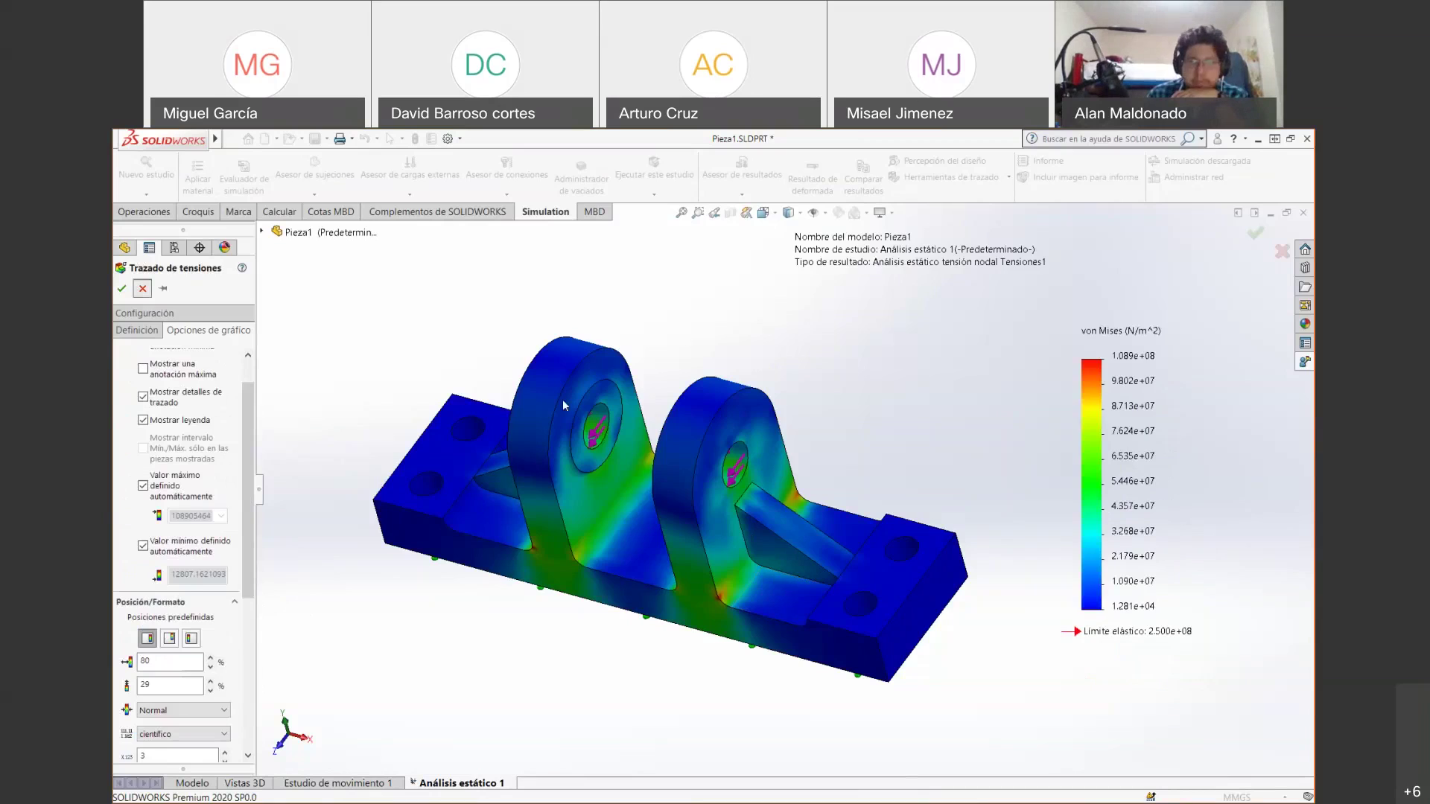
# Open the stress plot's settings (Configuración) and check the border and contour options, leaving them at Continuo and Modelo.
pyautogui.rightClick(1104, 418)
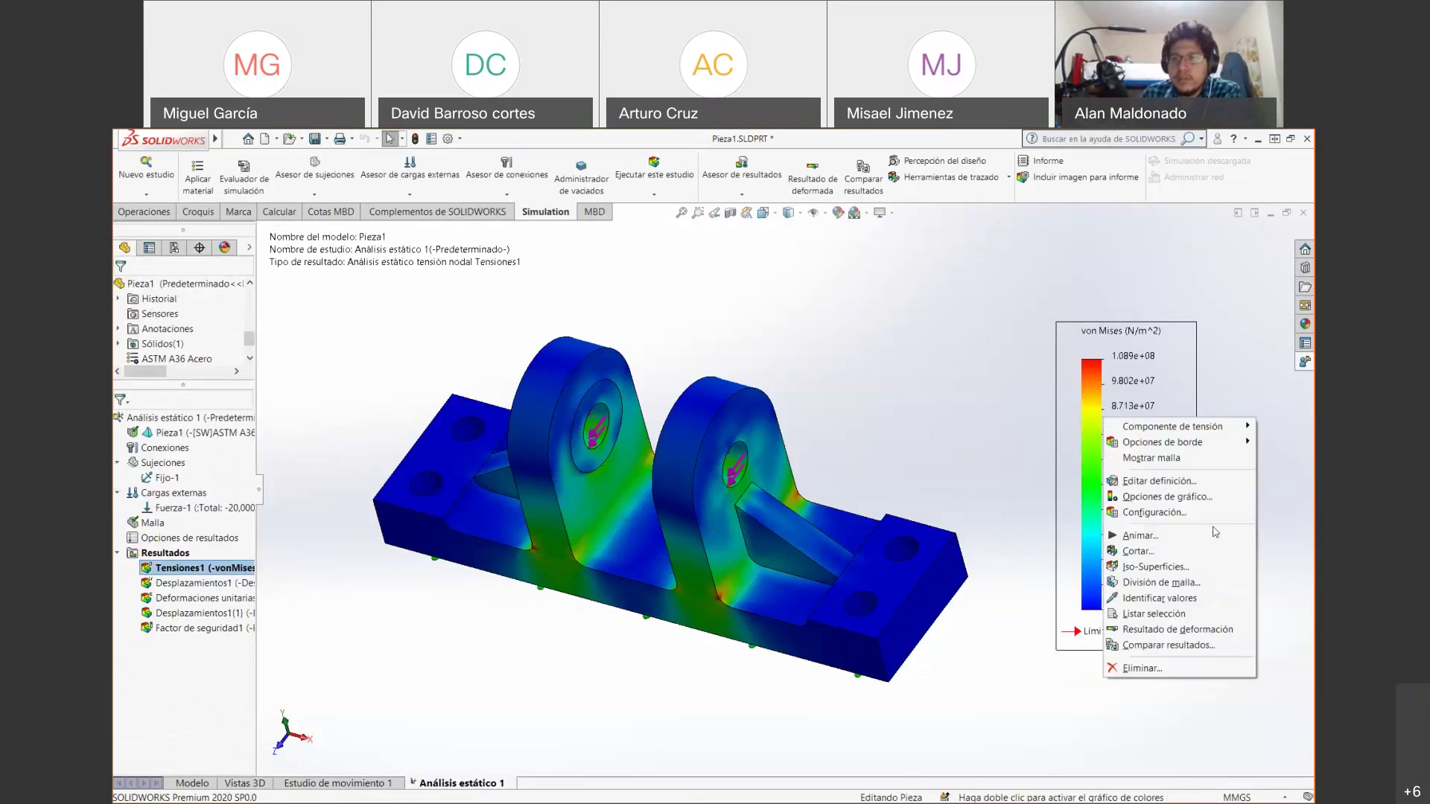
pyautogui.click(1187, 515)
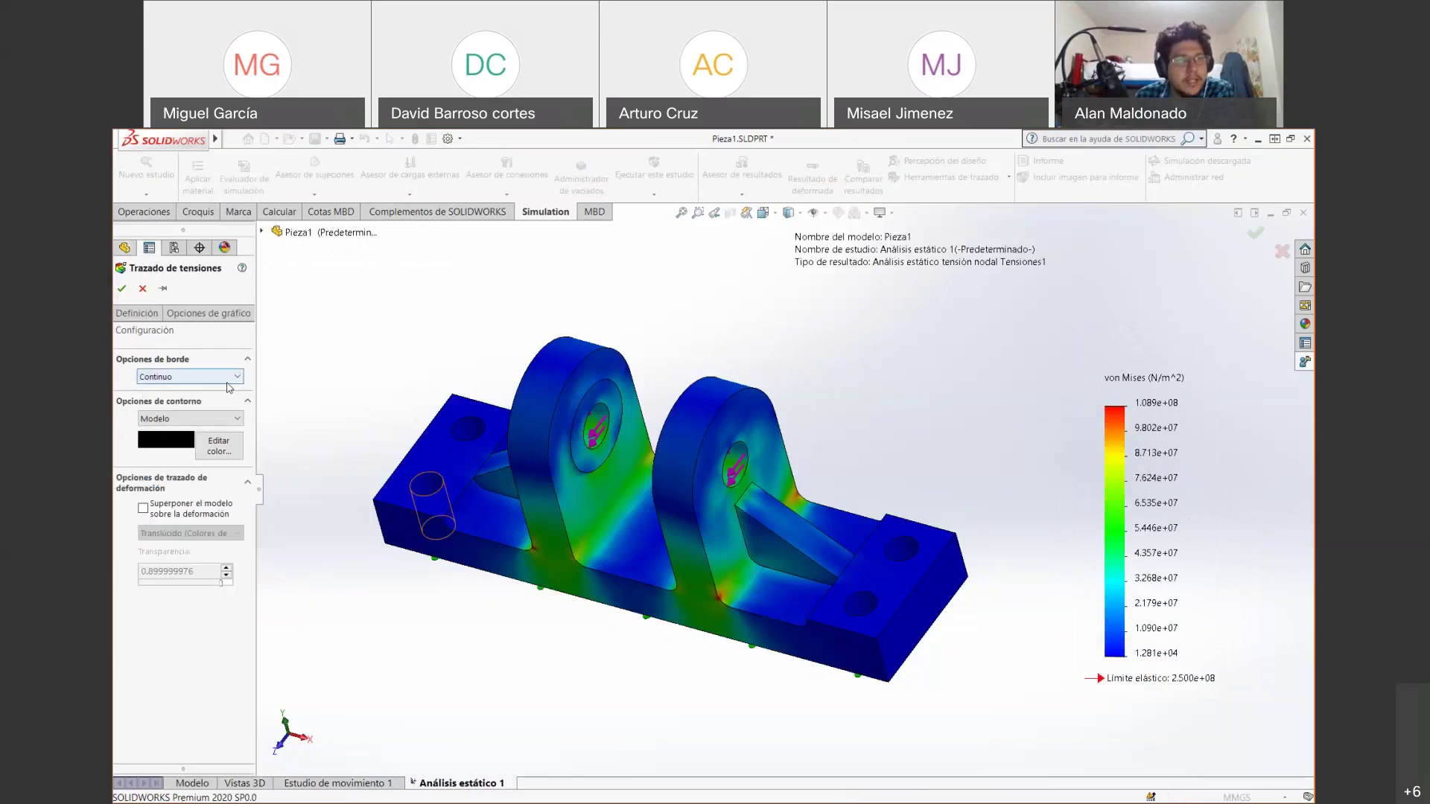
pyautogui.click(229, 386)
pyautogui.click(190, 422)
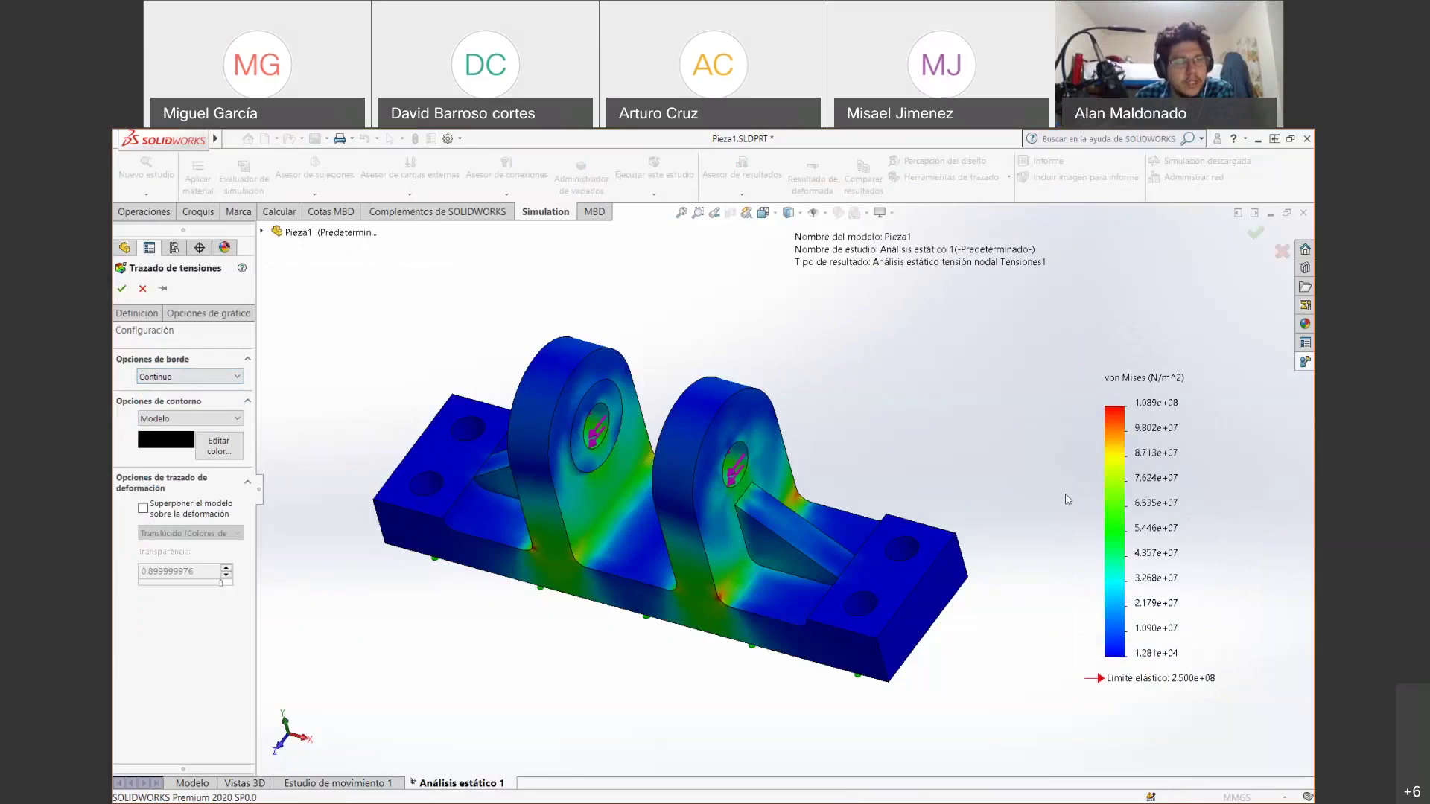
pyautogui.click(190, 422)
pyautogui.click(186, 436)
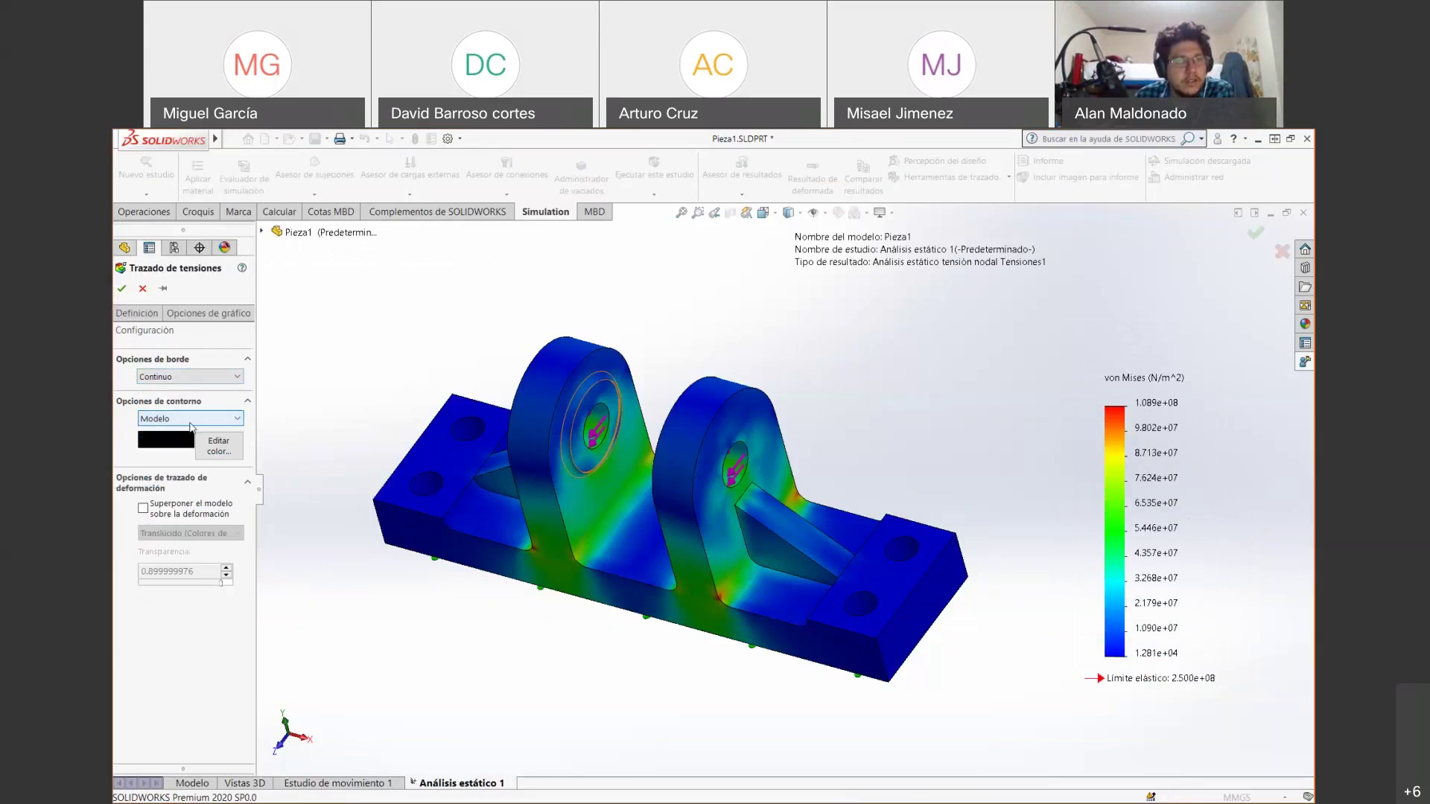
# Turn superimposing the model on the deformed shape on and off, and close the plot settings without applying them.
pyautogui.click(144, 511)
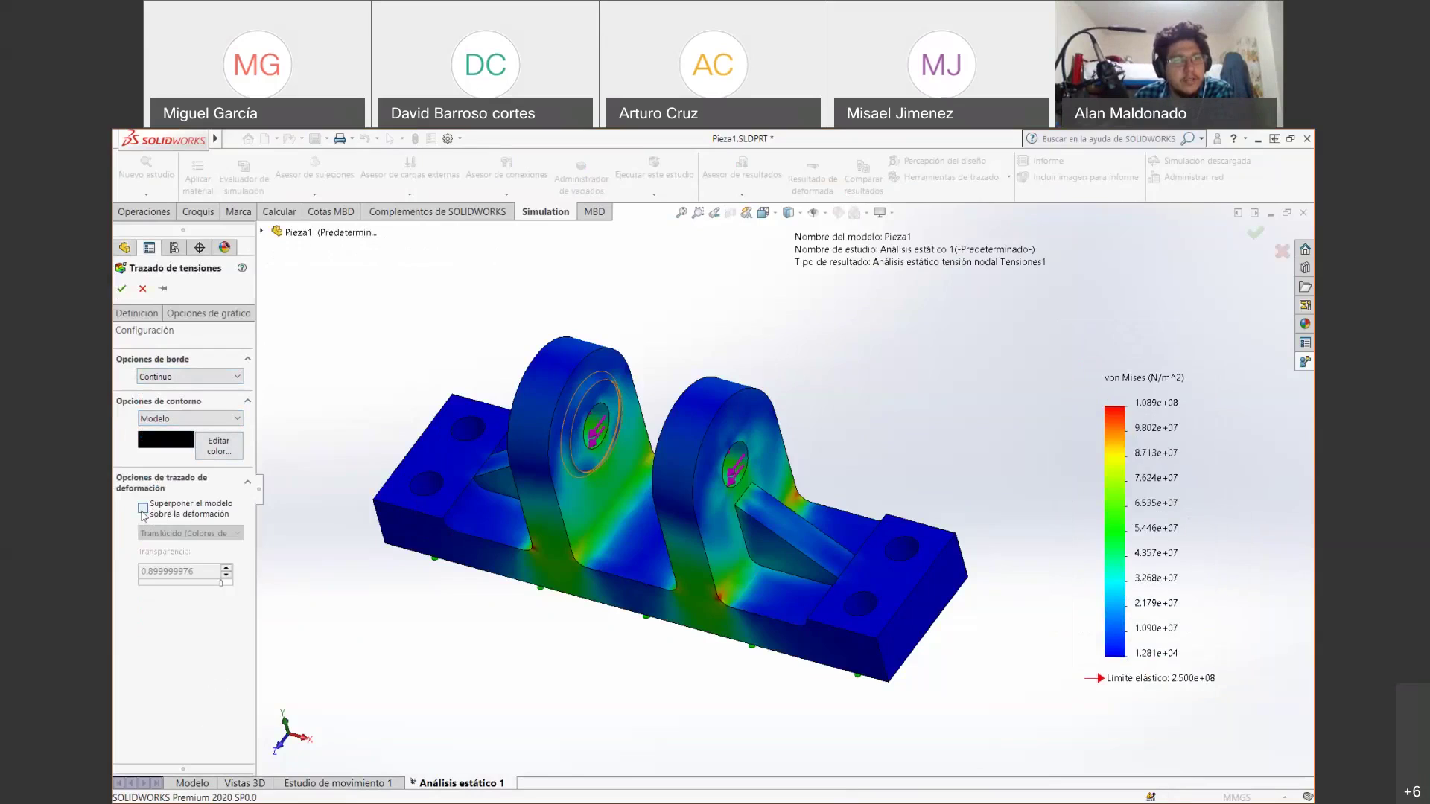
pyautogui.click(143, 512)
pyautogui.click(143, 512)
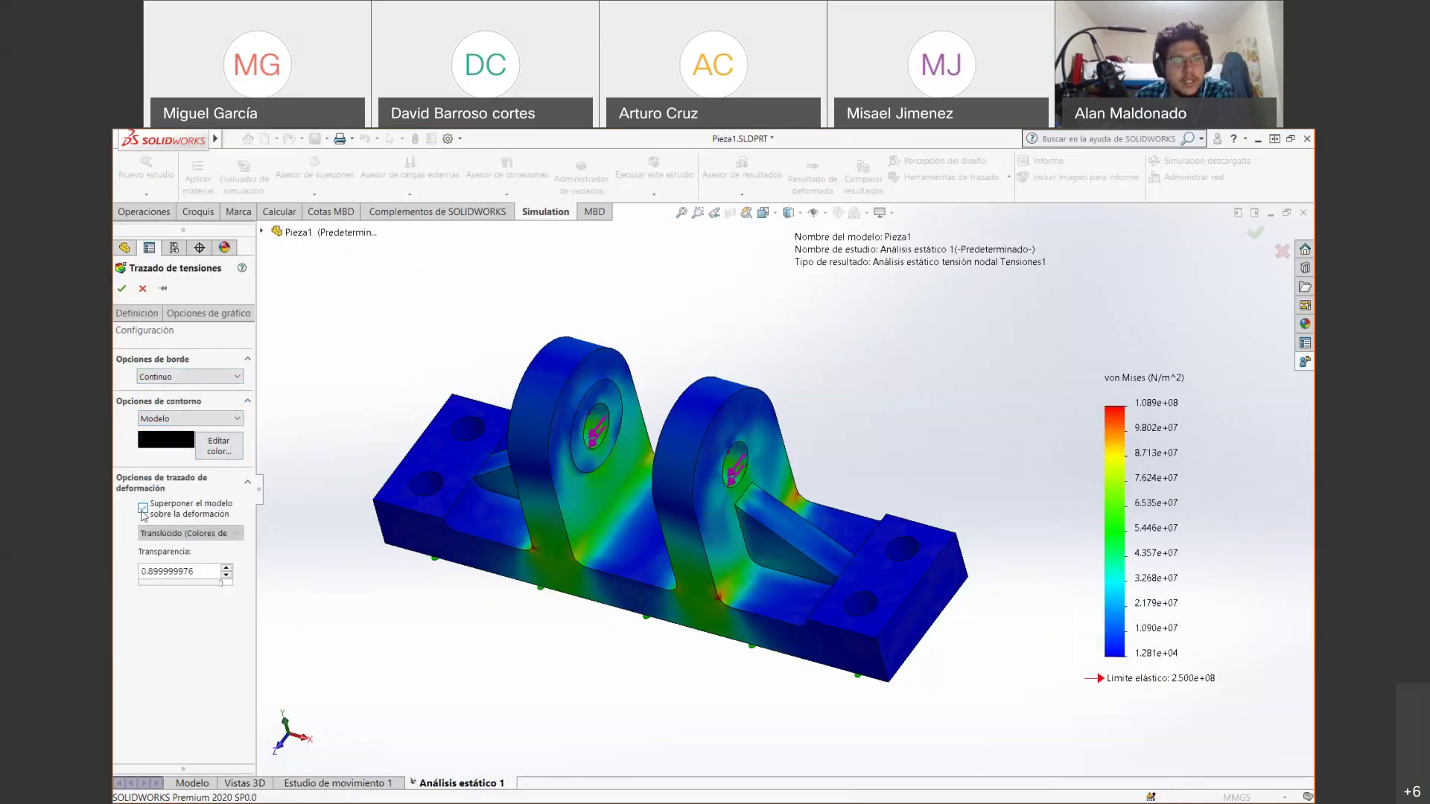
pyautogui.click(143, 511)
pyautogui.click(143, 512)
pyautogui.click(143, 511)
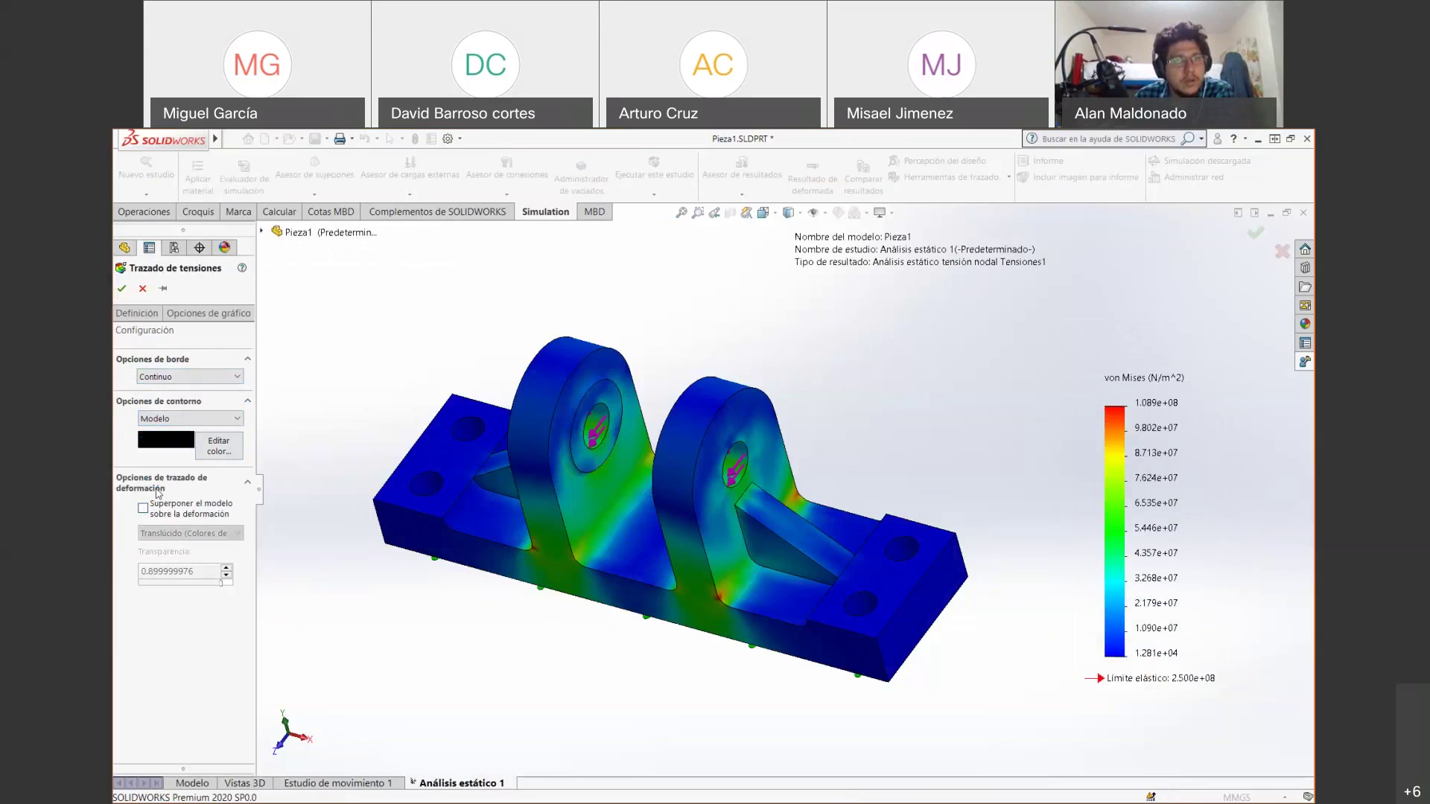
pyautogui.click(143, 290)
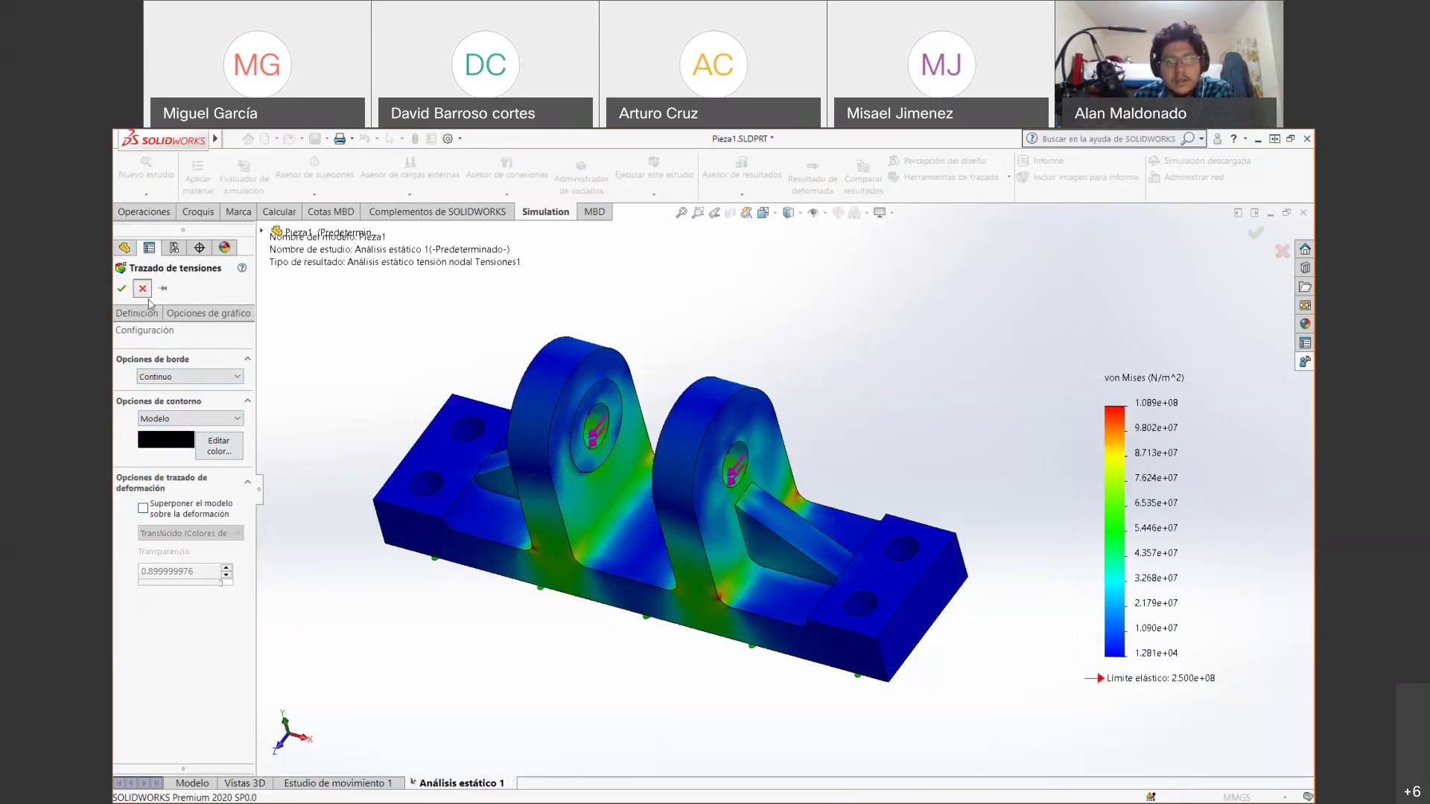
# Animate the von Mises stress plot, stop the playback and close the animation.
pyautogui.rightClick(1115, 452)
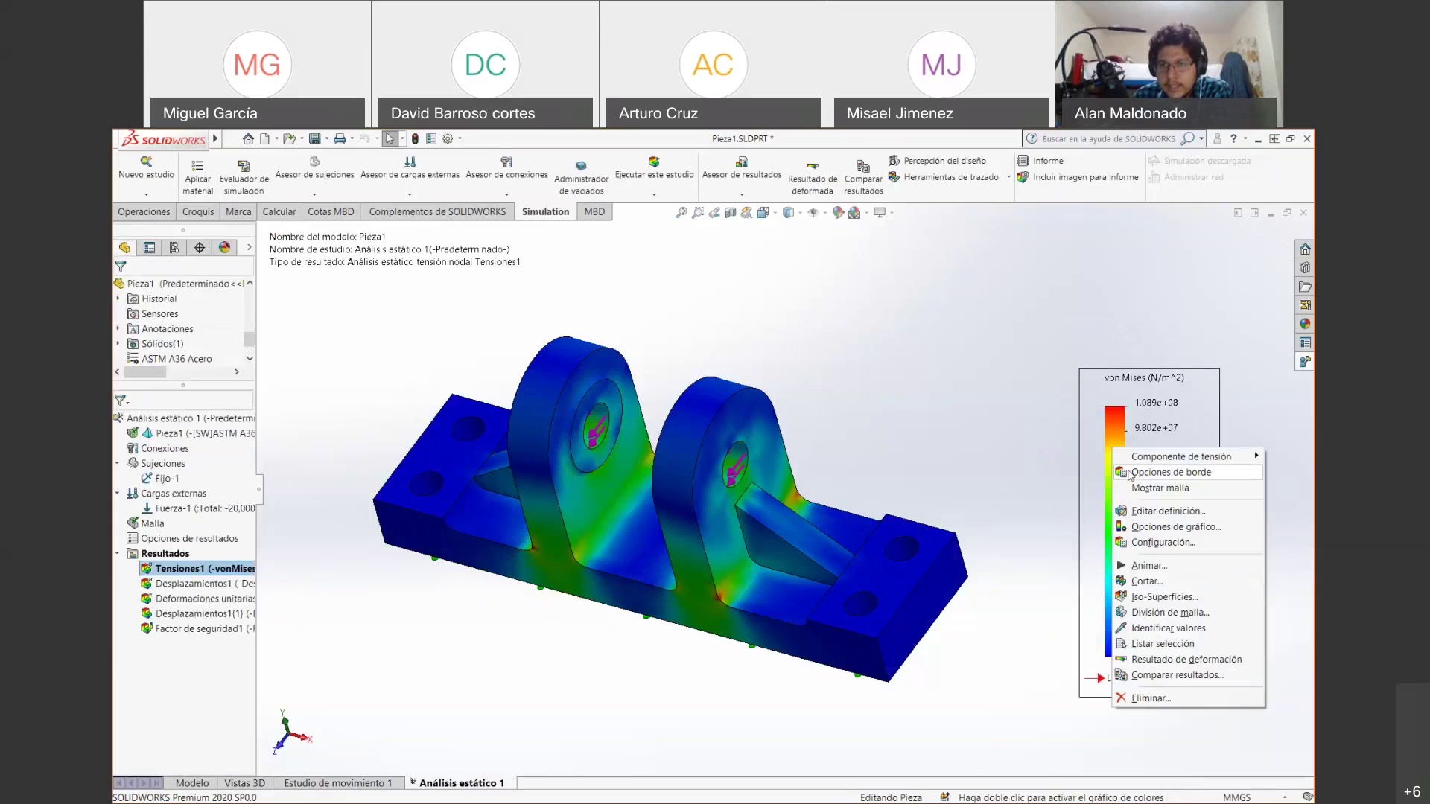
pyautogui.click(1151, 566)
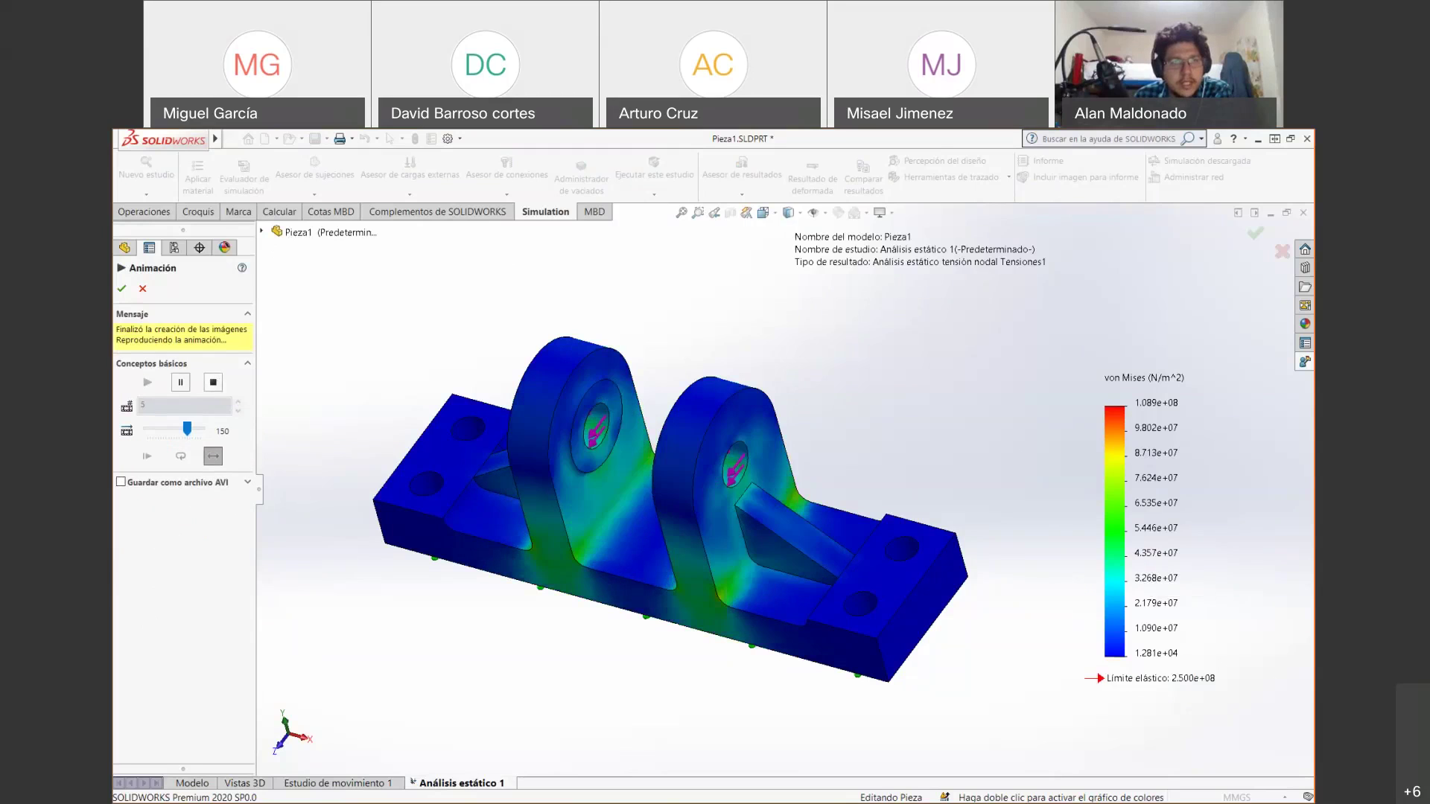
pyautogui.click(213, 383)
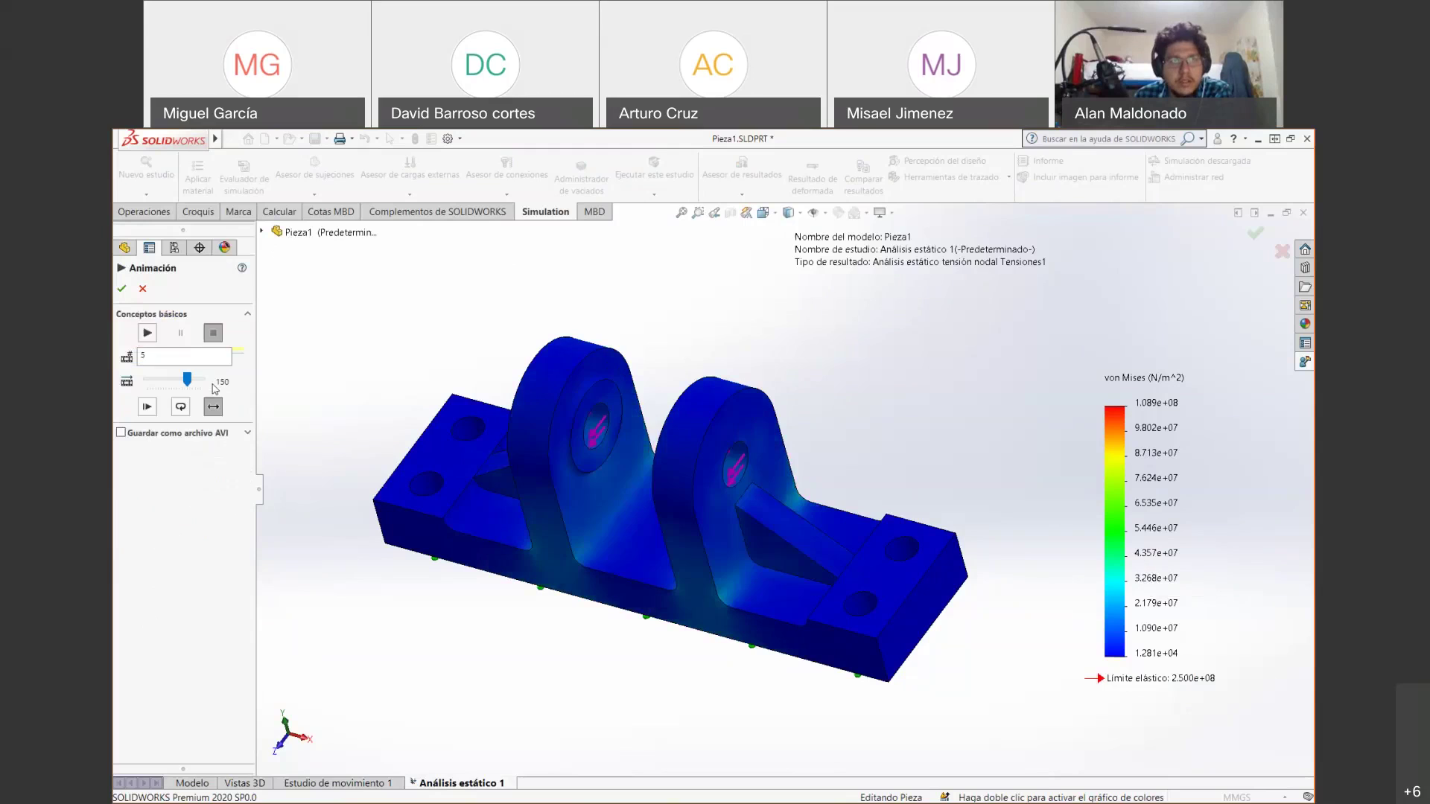
pyautogui.click(149, 288)
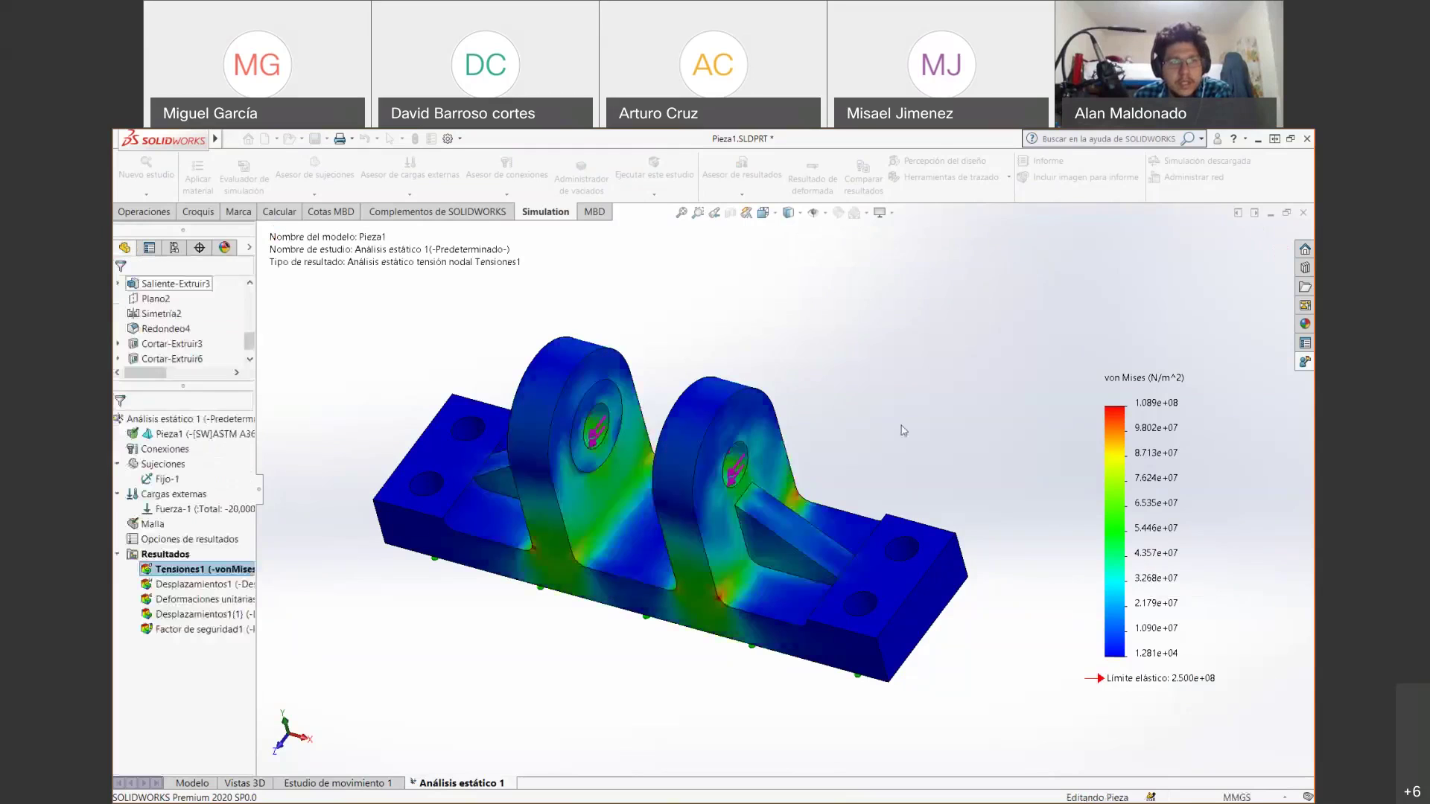
# Show the deformed result of the stress plot, animate it and close the animation.
pyautogui.rightClick(1118, 471)
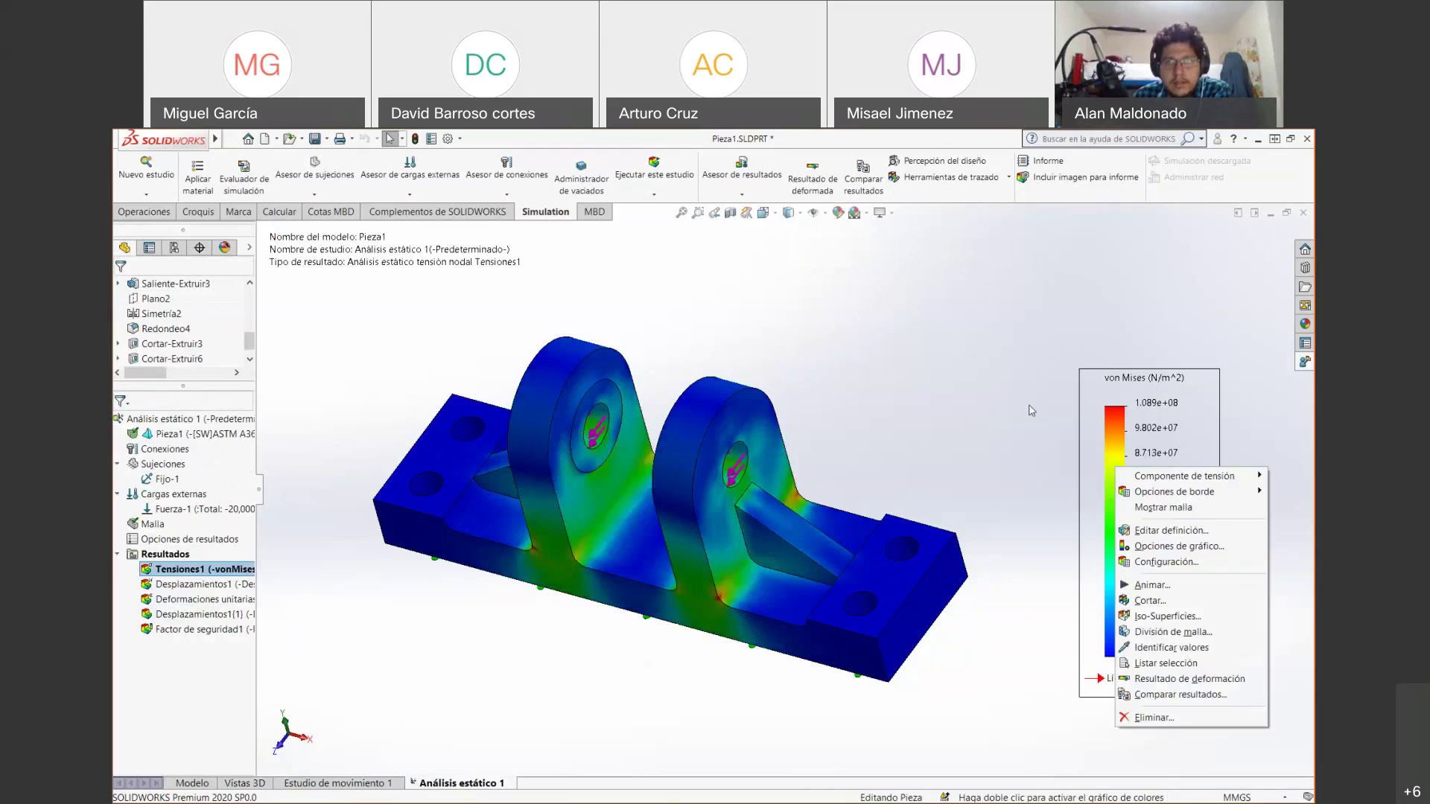
pyautogui.click(1031, 410)
pyautogui.click(818, 191)
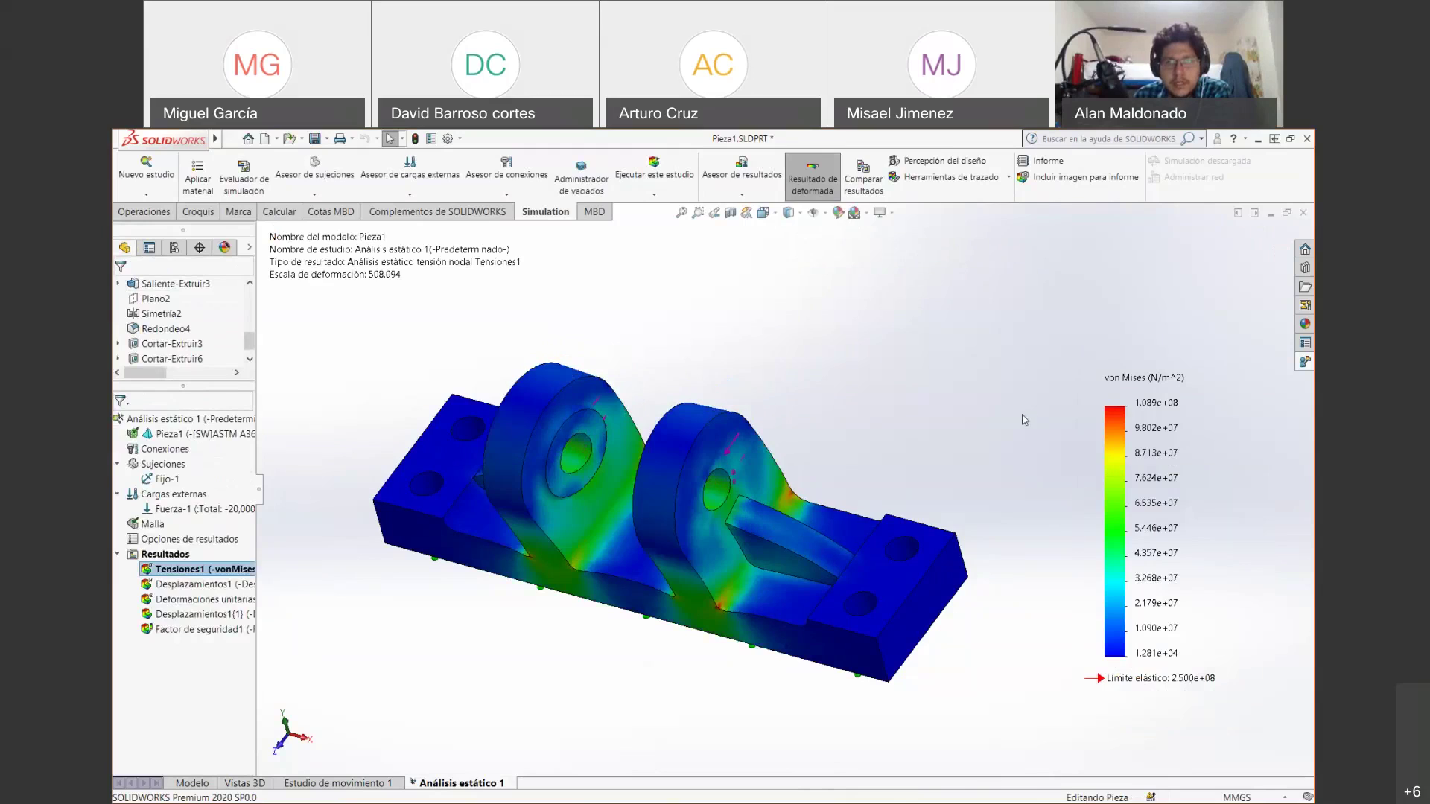
pyautogui.rightClick(1118, 453)
pyautogui.click(1162, 571)
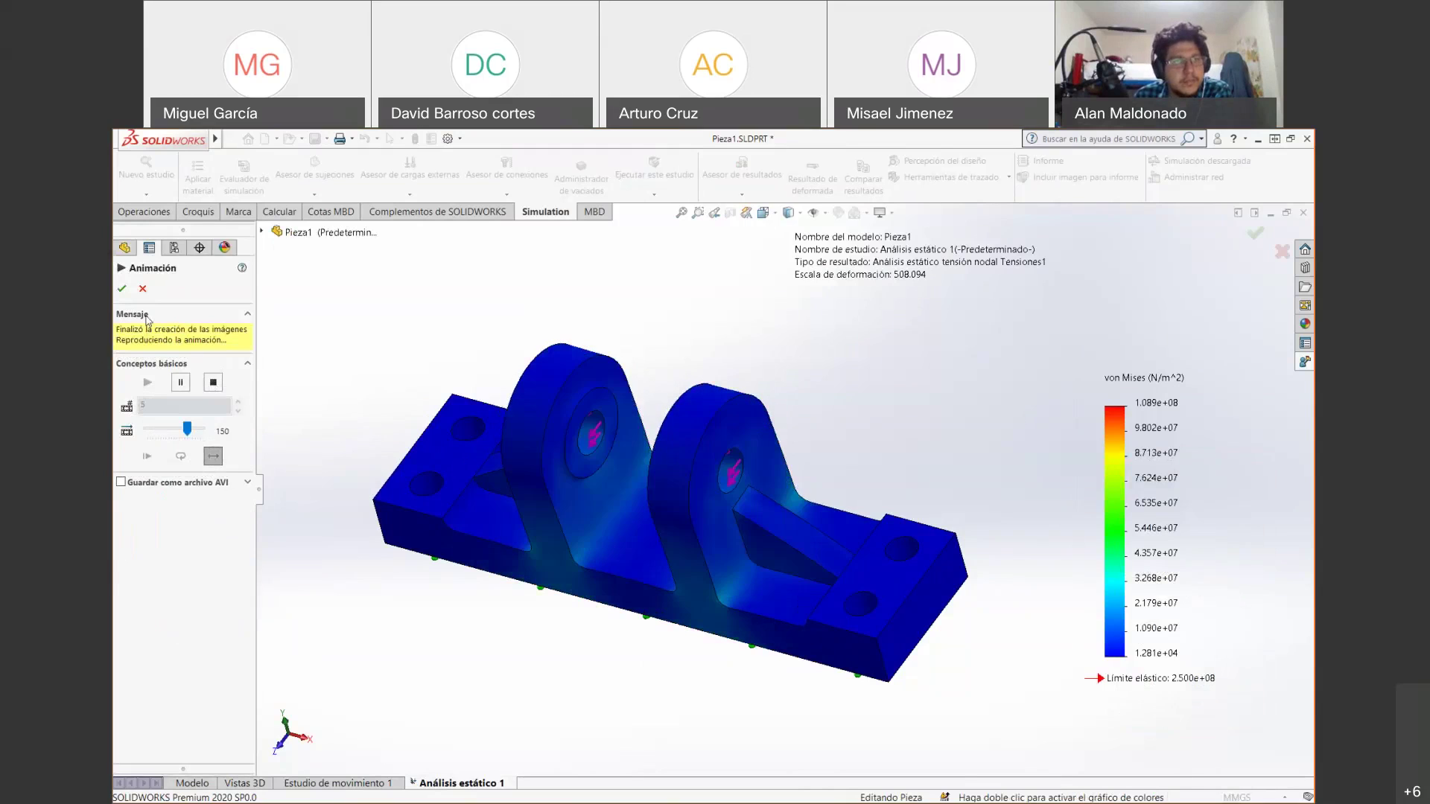
pyautogui.click(142, 290)
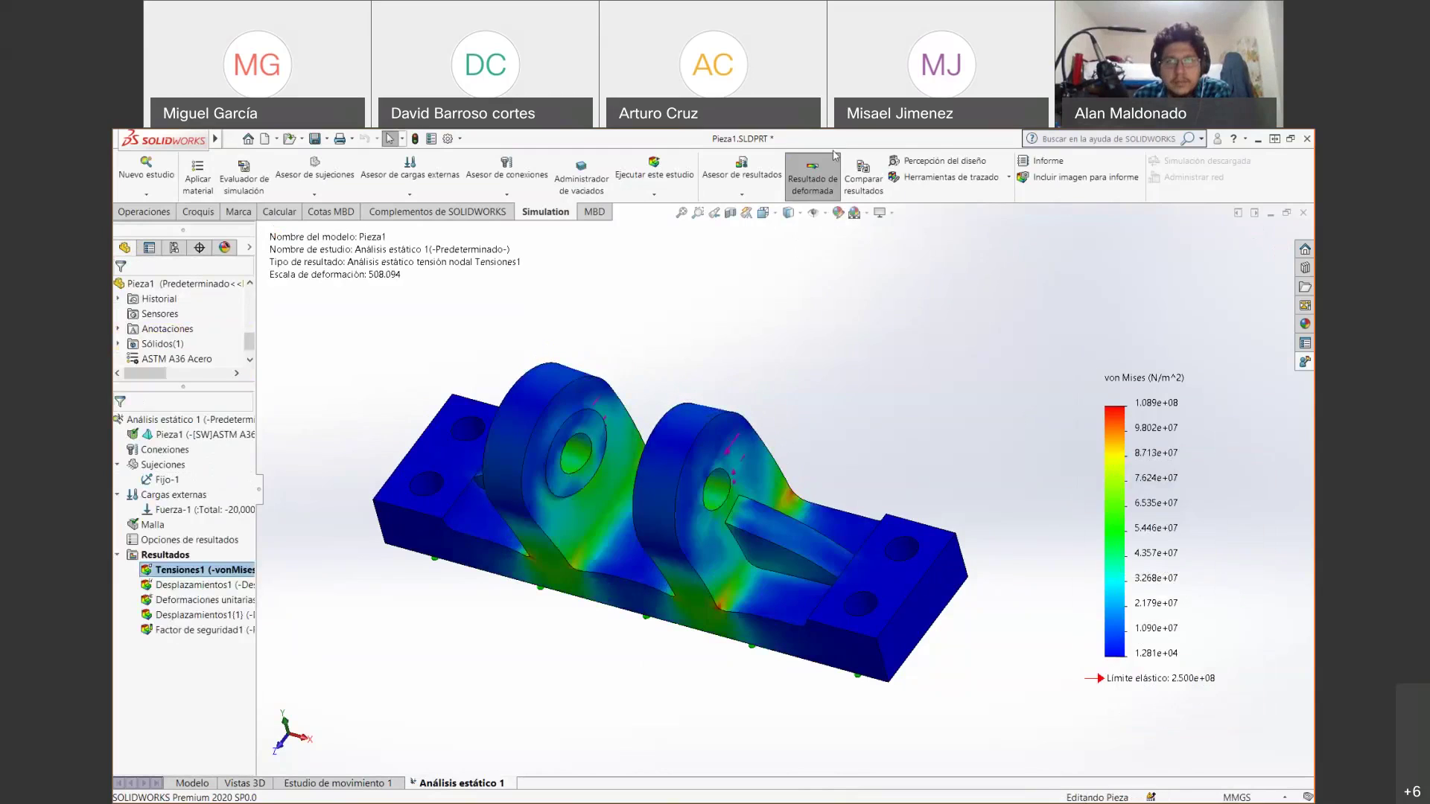
# Cut the von Mises stress plot with a planar section along Alzado at 0.00 mm and examine the stresses inside the lugs.
pyautogui.rightClick(1119, 463)
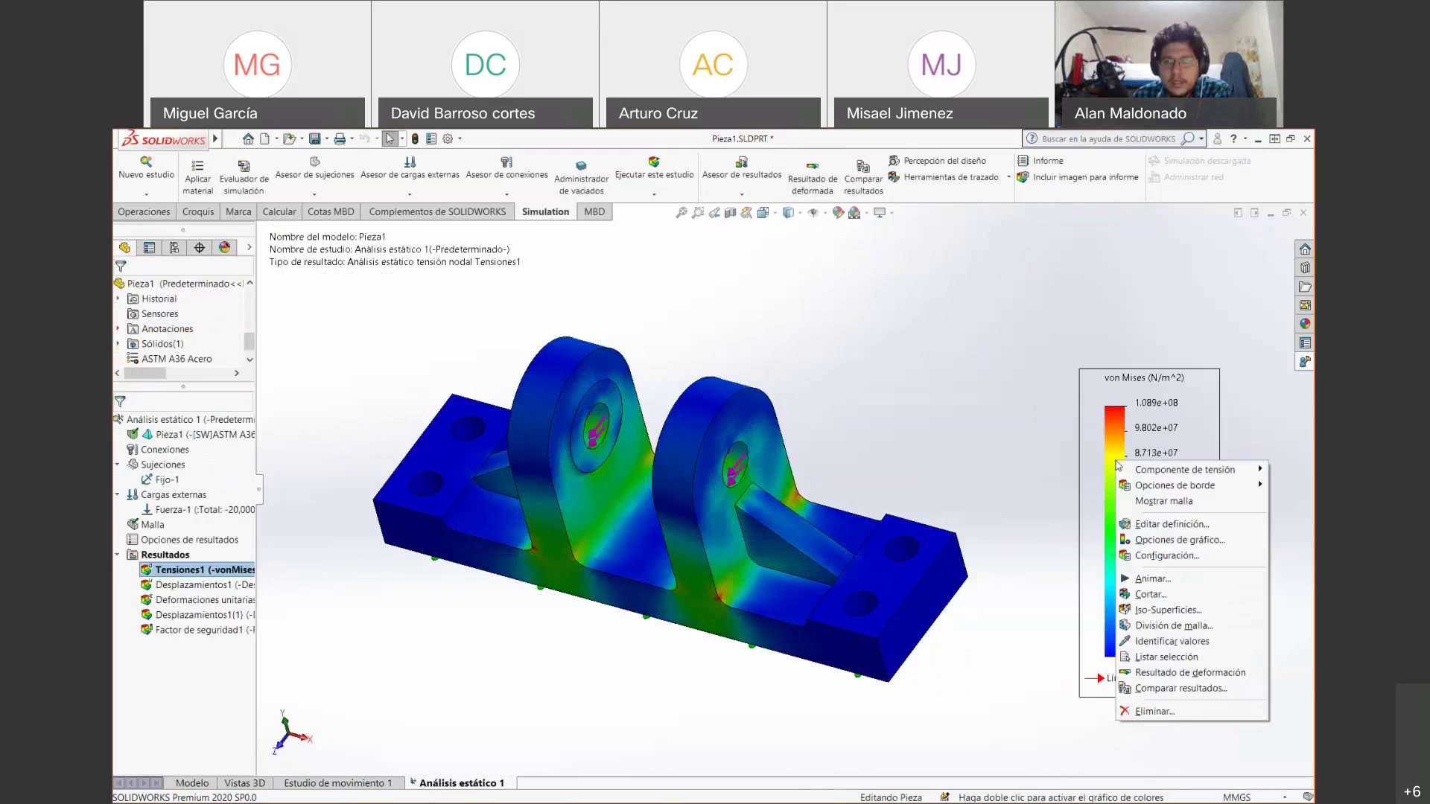
pyautogui.click(1169, 600)
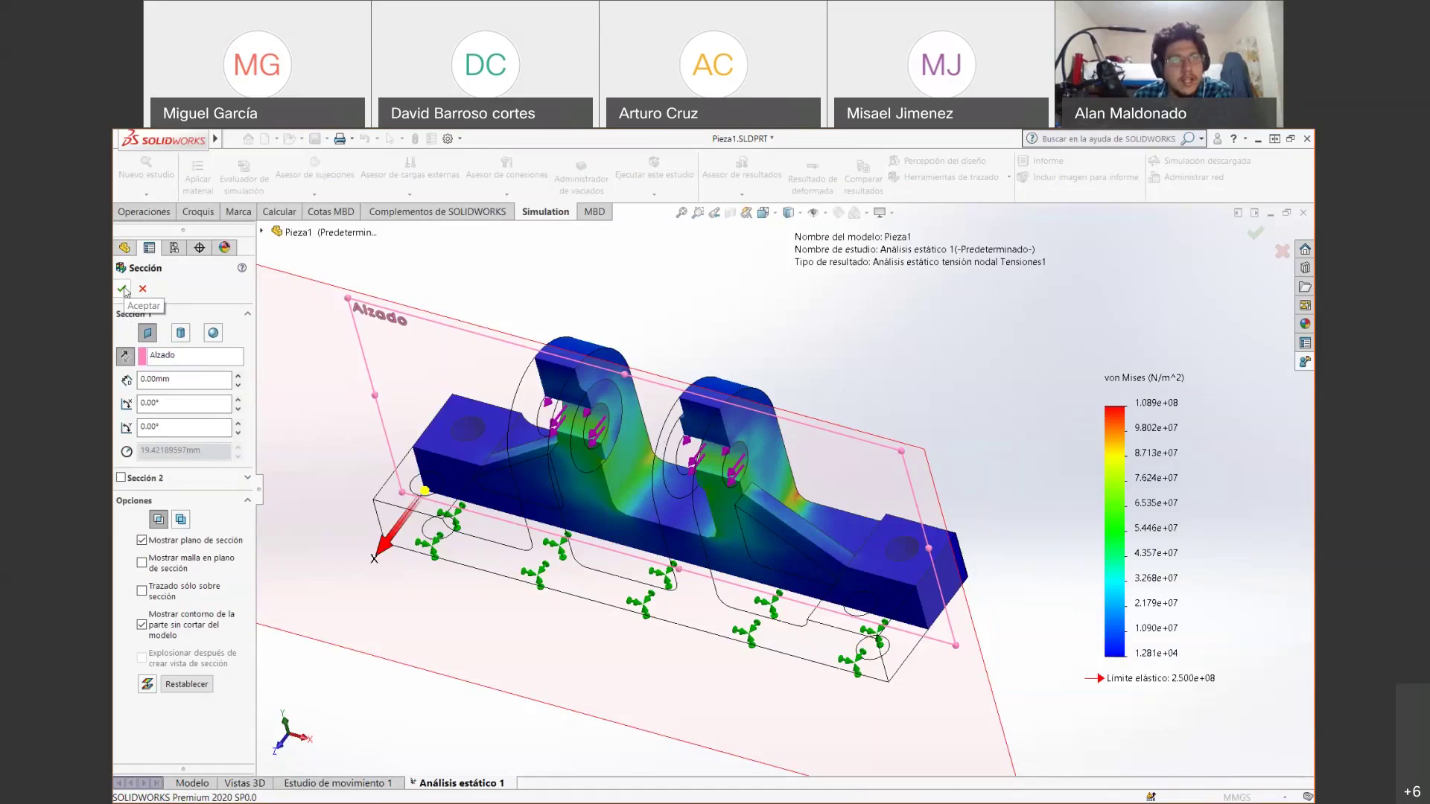
pyautogui.rightClick(1157, 494)
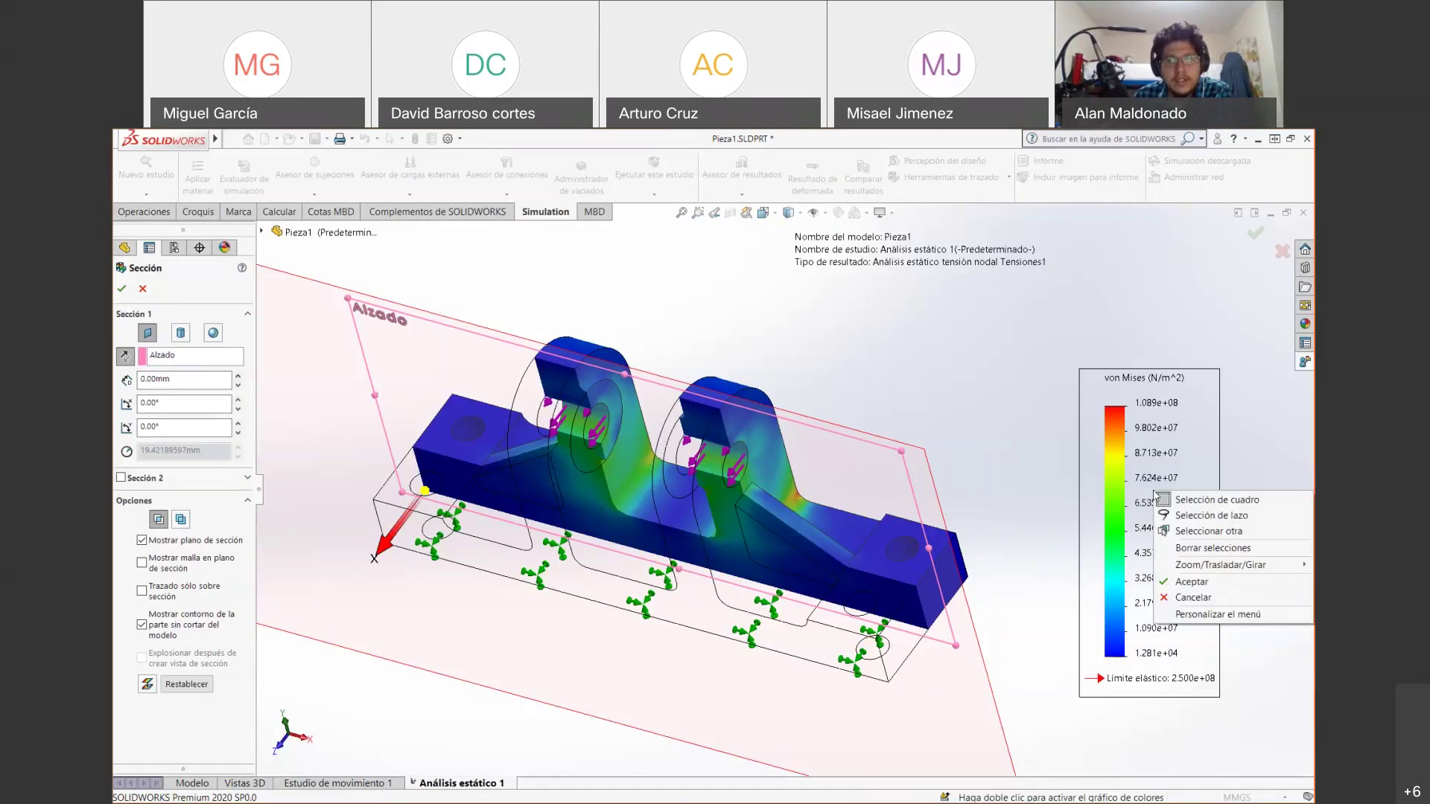
pyautogui.click(120, 295)
pyautogui.click(121, 289)
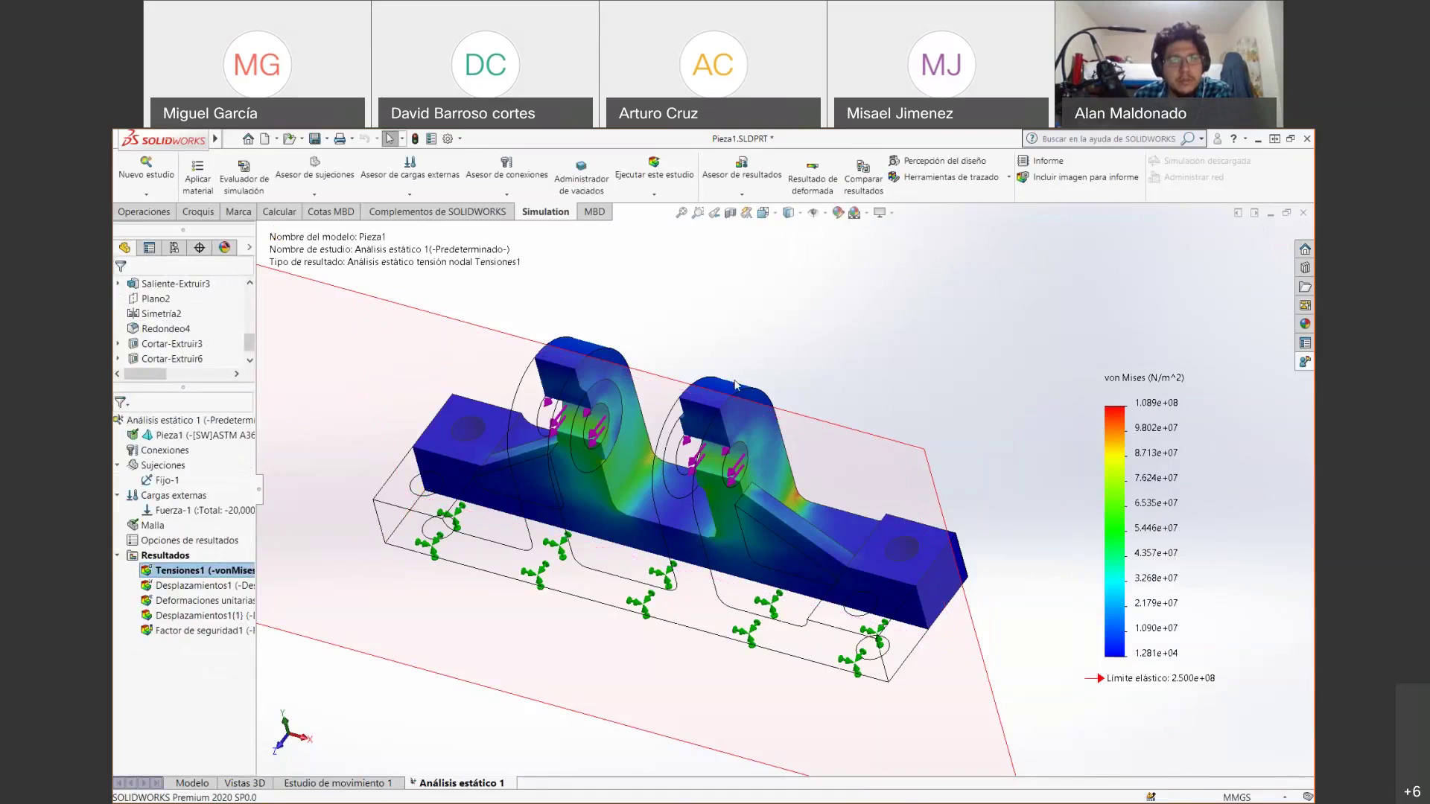
pyautogui.moveTo(685, 532); pyautogui.dragTo(719, 471, button='middle')
pyautogui.scroll(2, 771, 507)
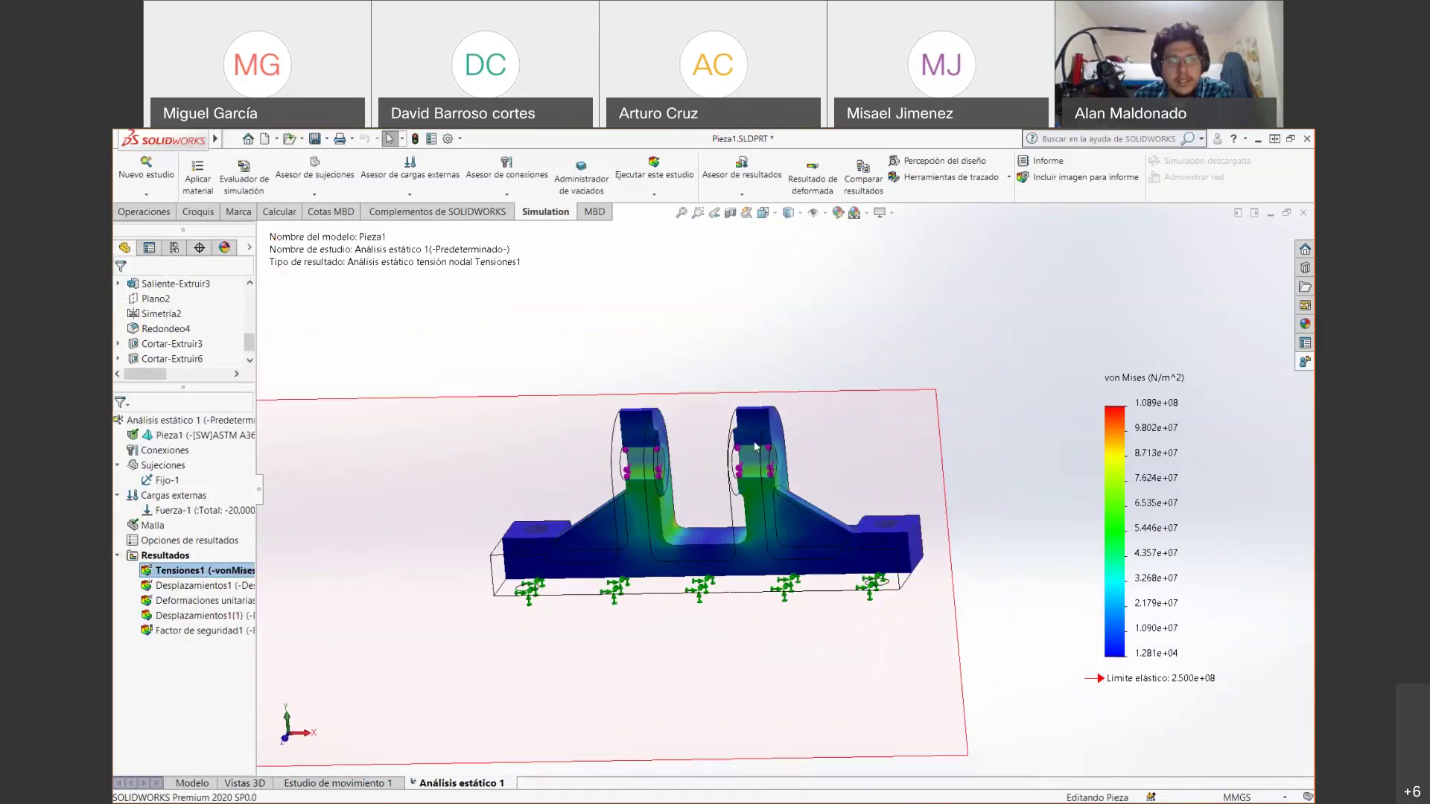
pyautogui.scroll(-4, 768, 522)
pyautogui.scroll(-4, 768, 570)
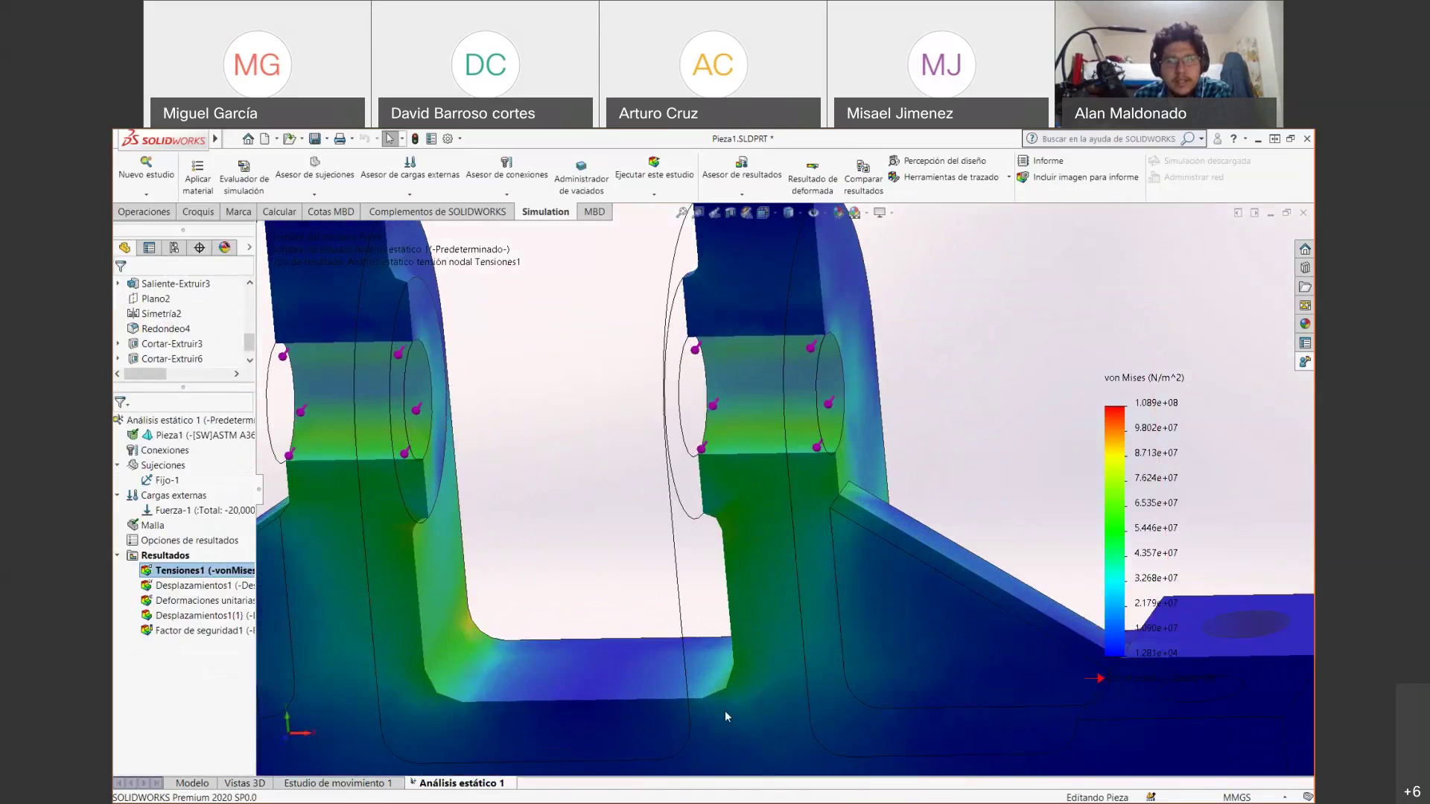
pyautogui.moveTo(725, 618); pyautogui.dragTo(845, 578, button='middle')
pyautogui.scroll(4, 917, 504)
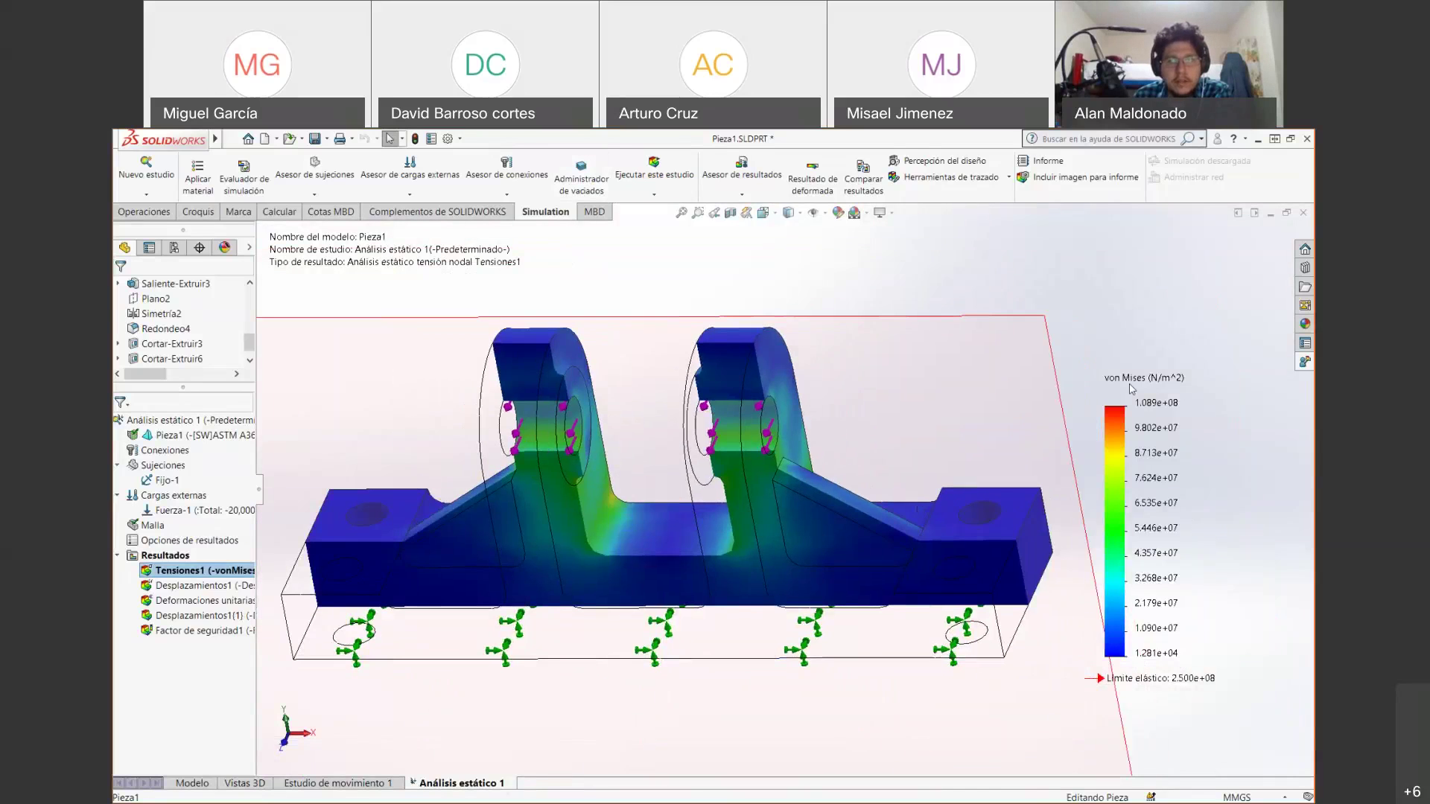
# Reverse the clipping direction of the plot's Alzado section, accept it and inspect the other half of the bracket.
pyautogui.rightClick(1110, 462)
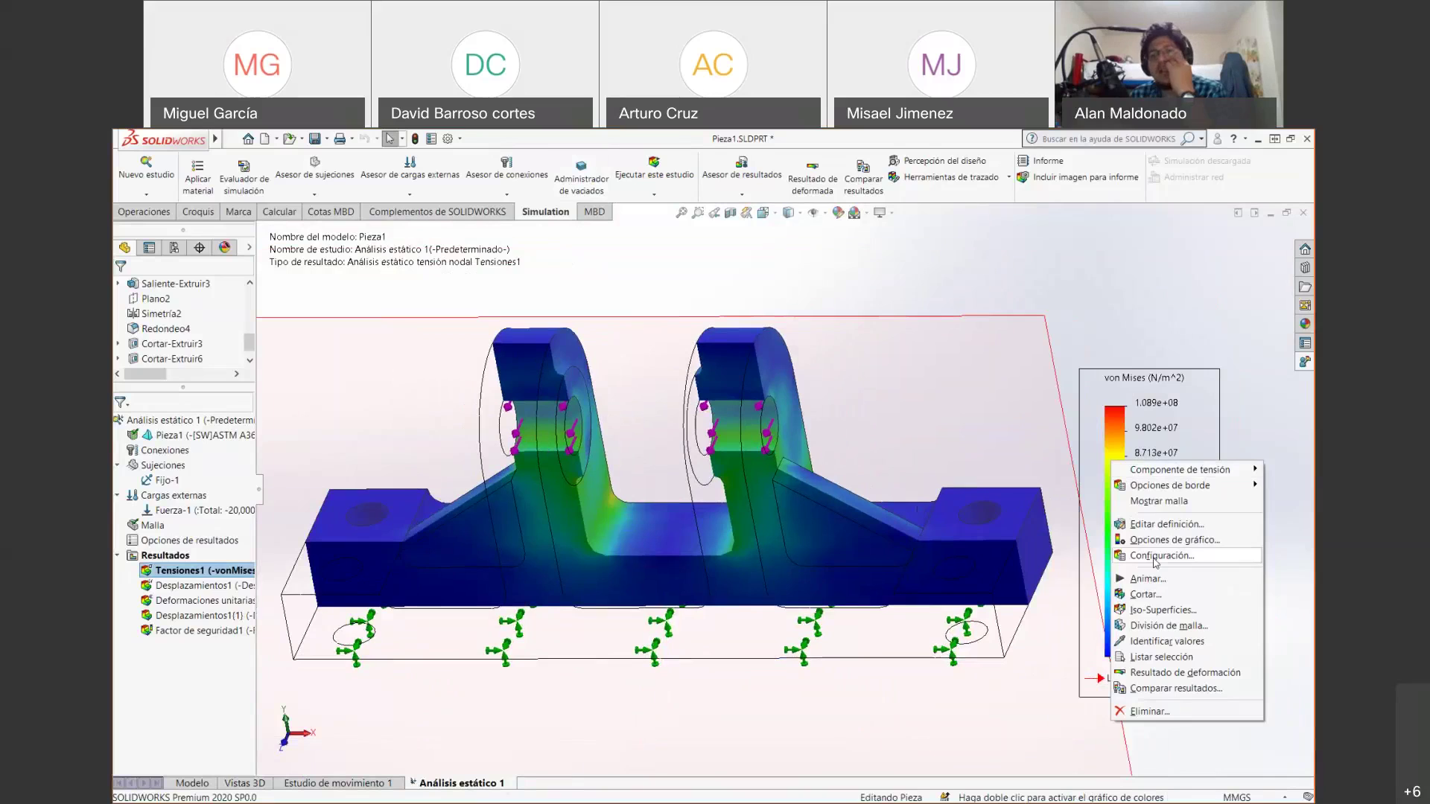
pyautogui.click(1164, 594)
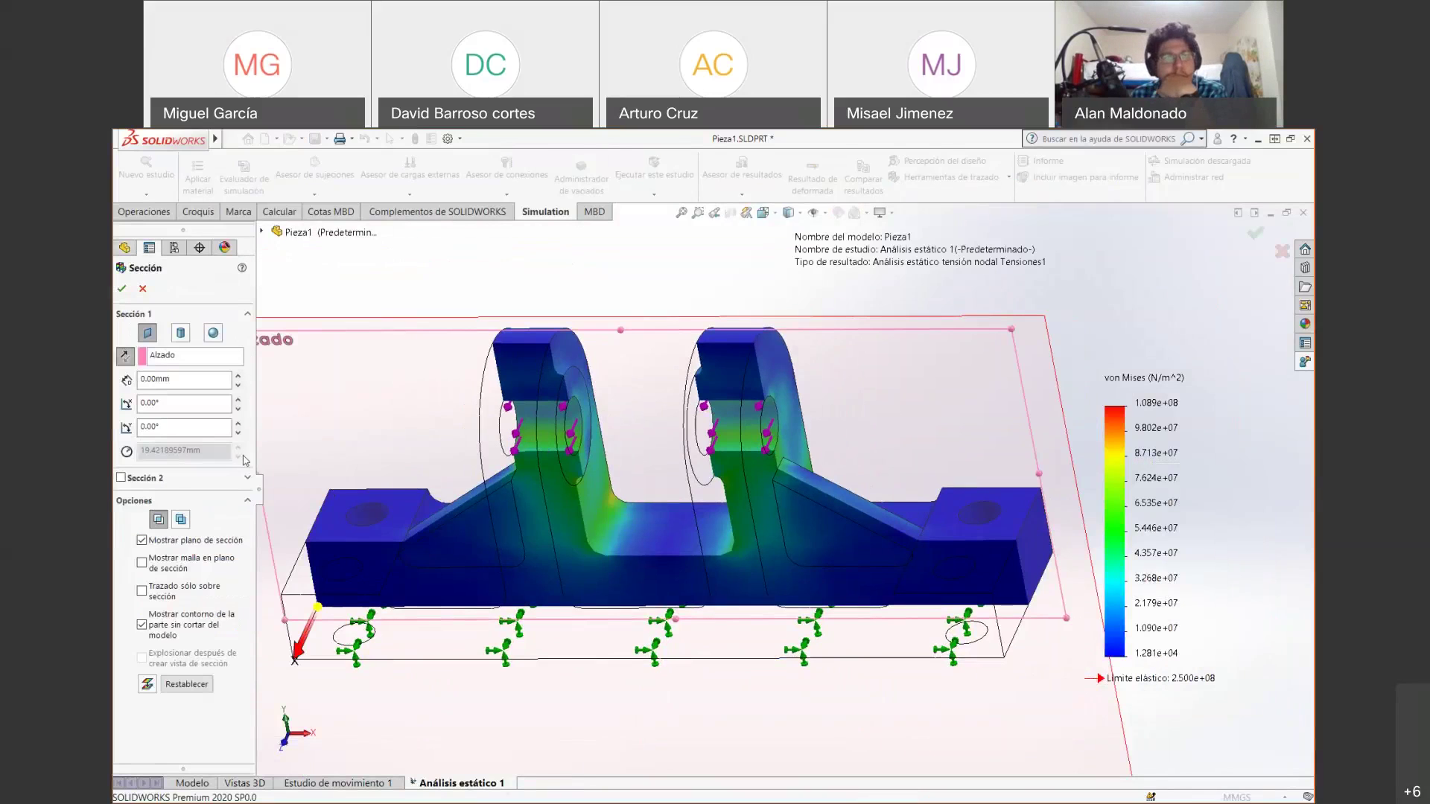
pyautogui.click(123, 357)
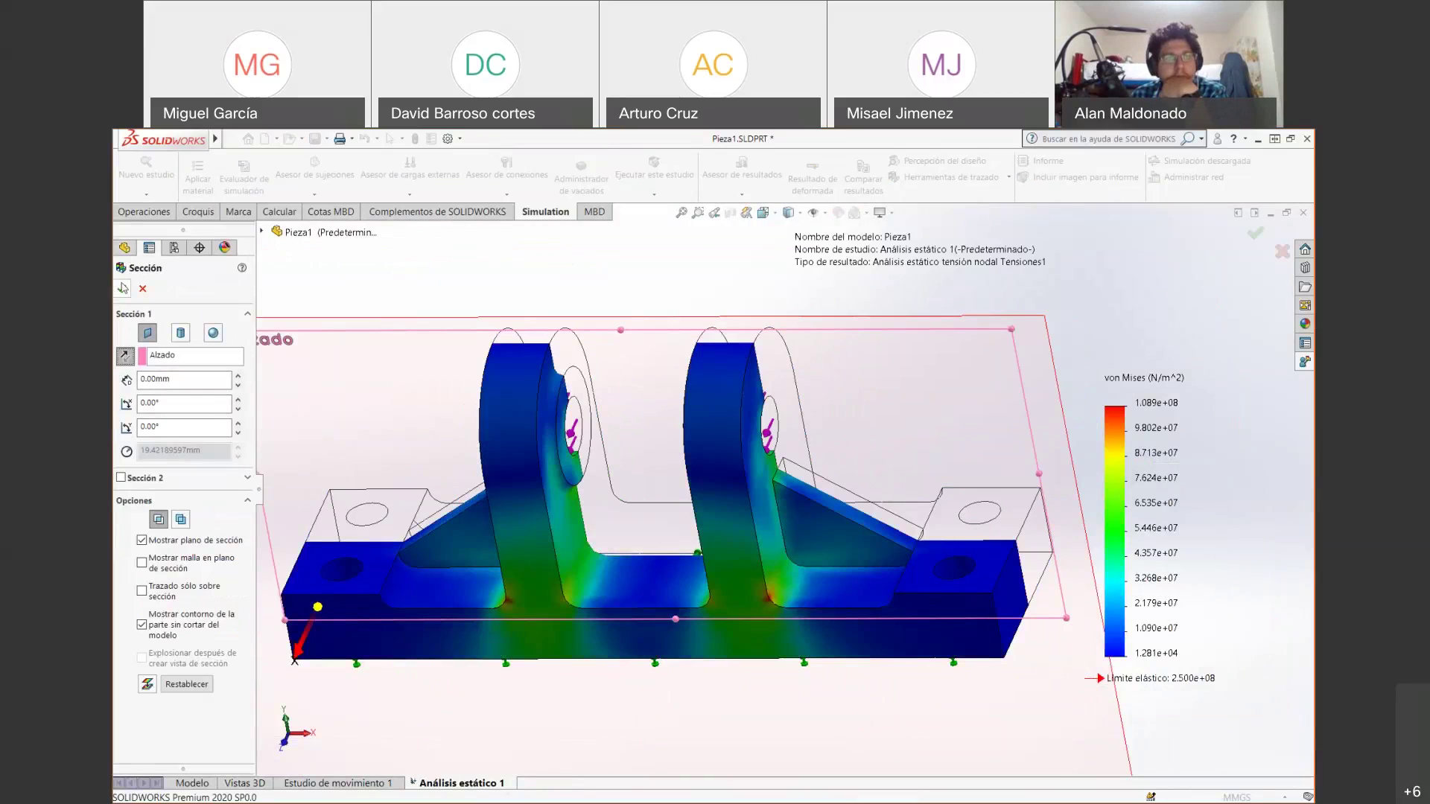
pyautogui.click(122, 289)
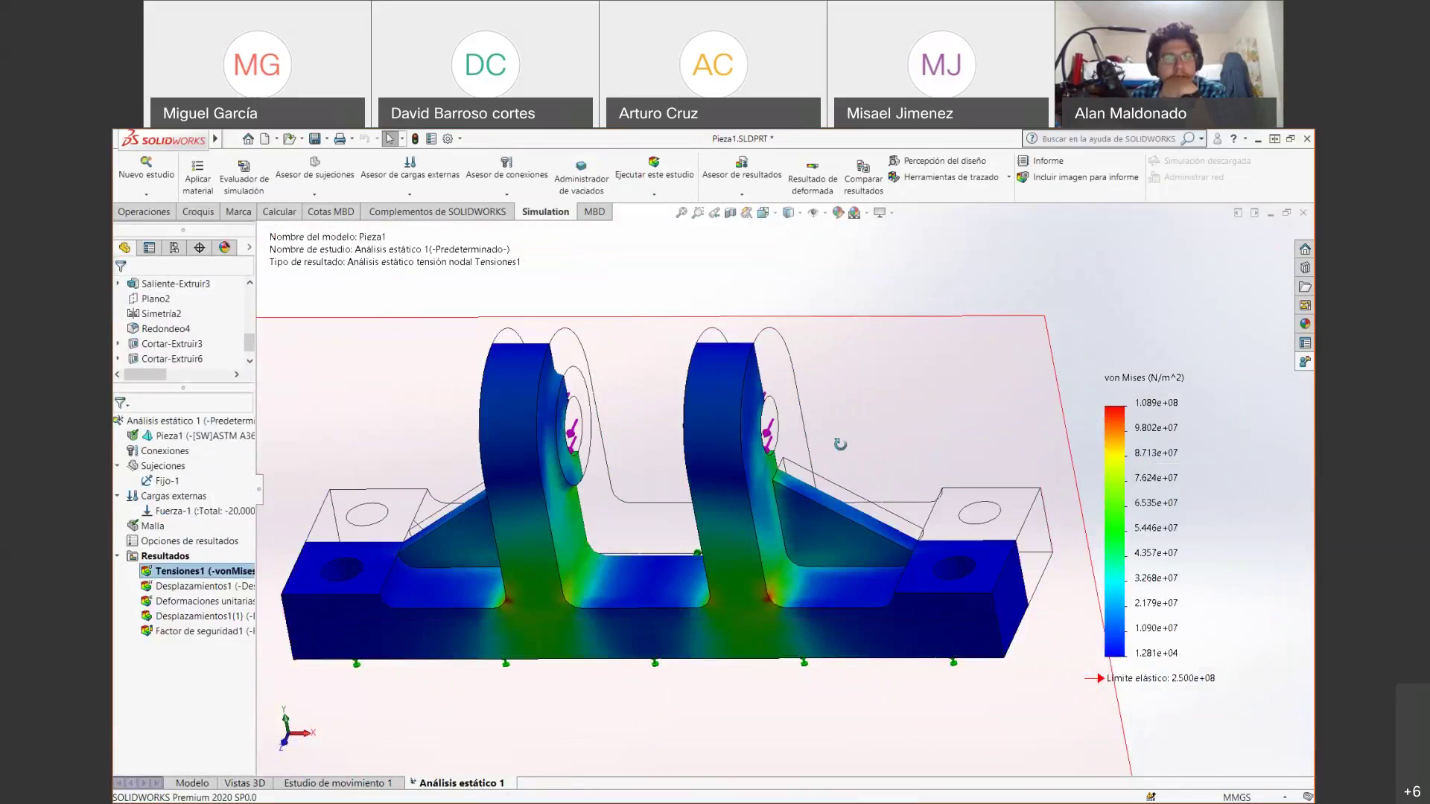
pyautogui.moveTo(840, 445); pyautogui.dragTo(655, 518, button='middle')
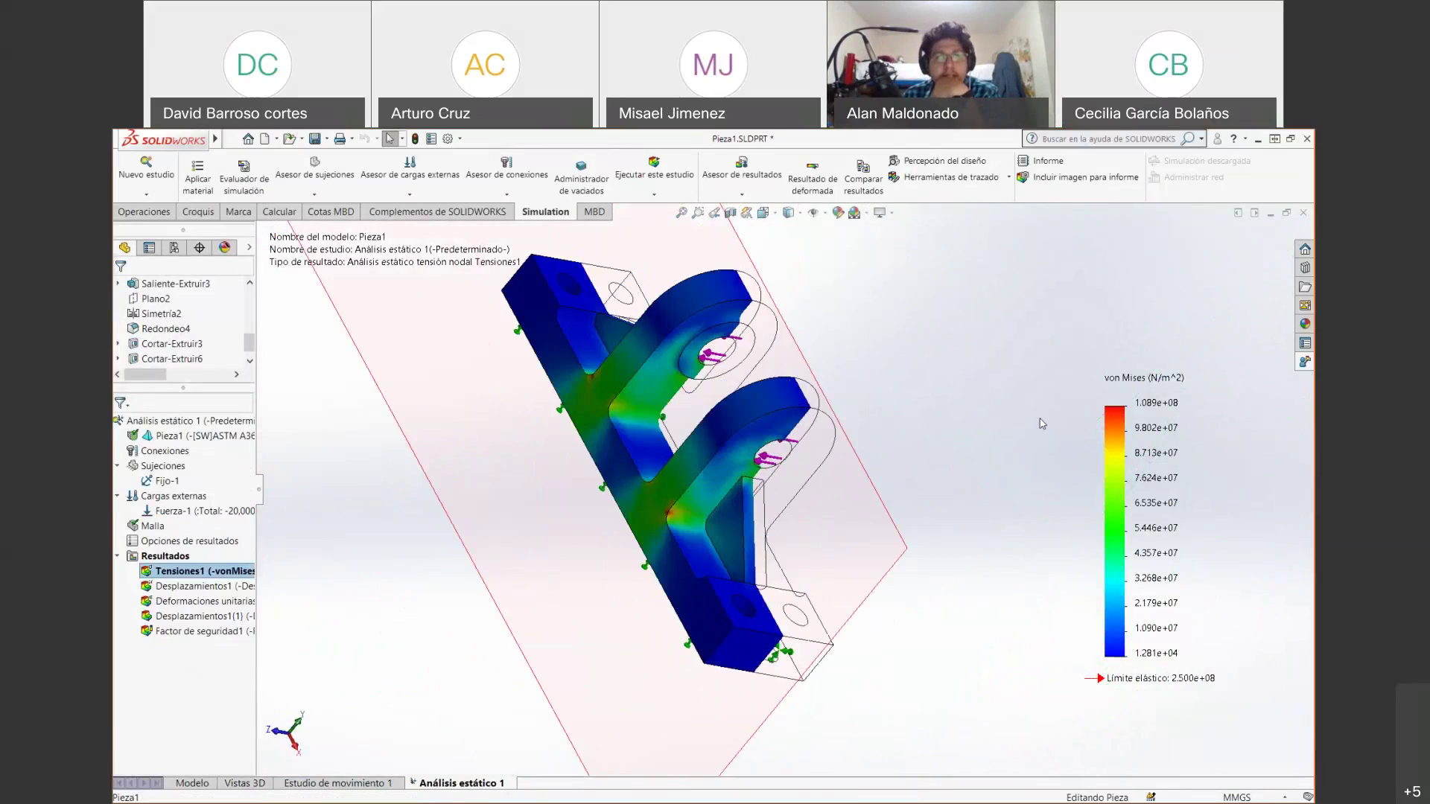
pyautogui.rightClick(1124, 455)
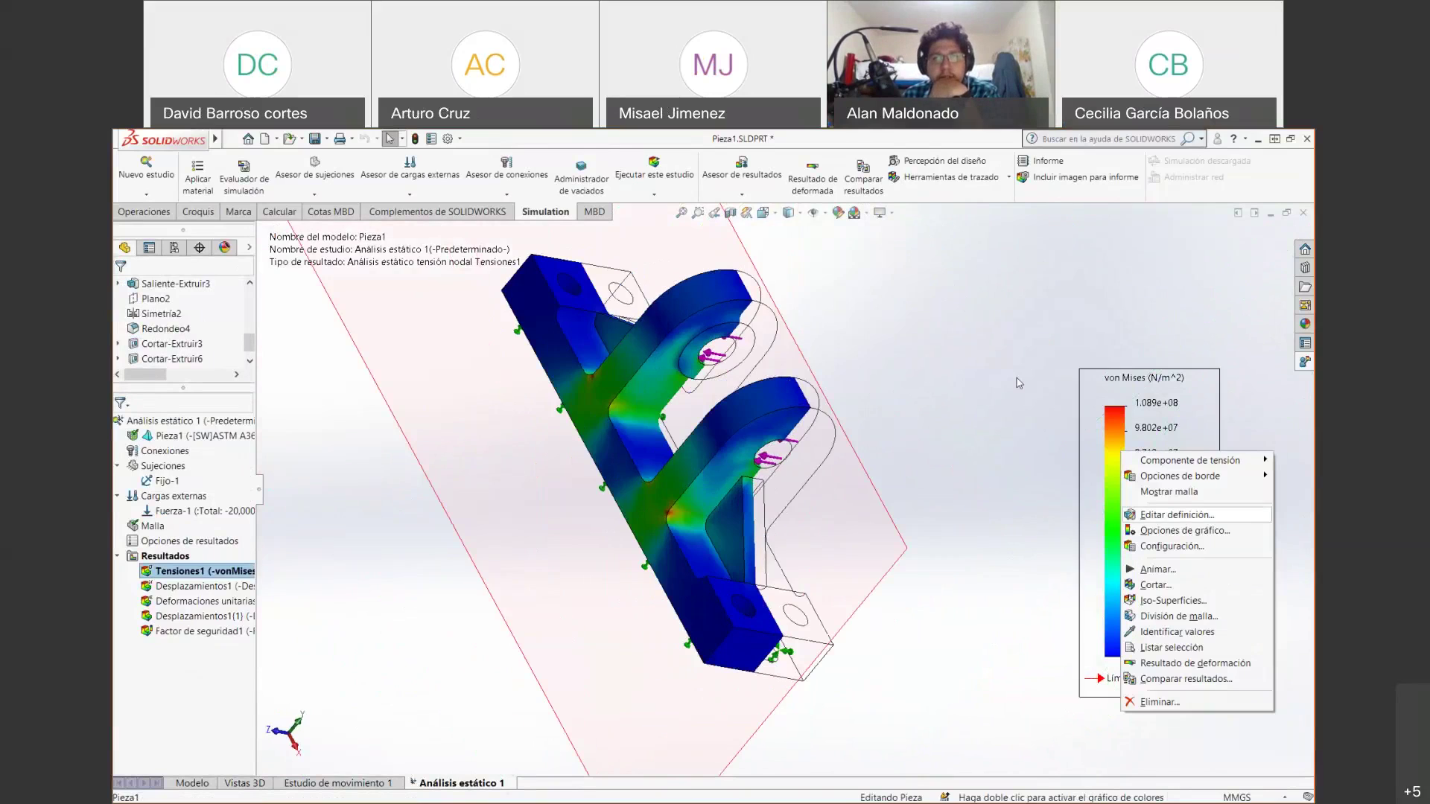
pyautogui.click(966, 408)
pyautogui.moveTo(966, 408); pyautogui.dragTo(895, 341, button='middle')
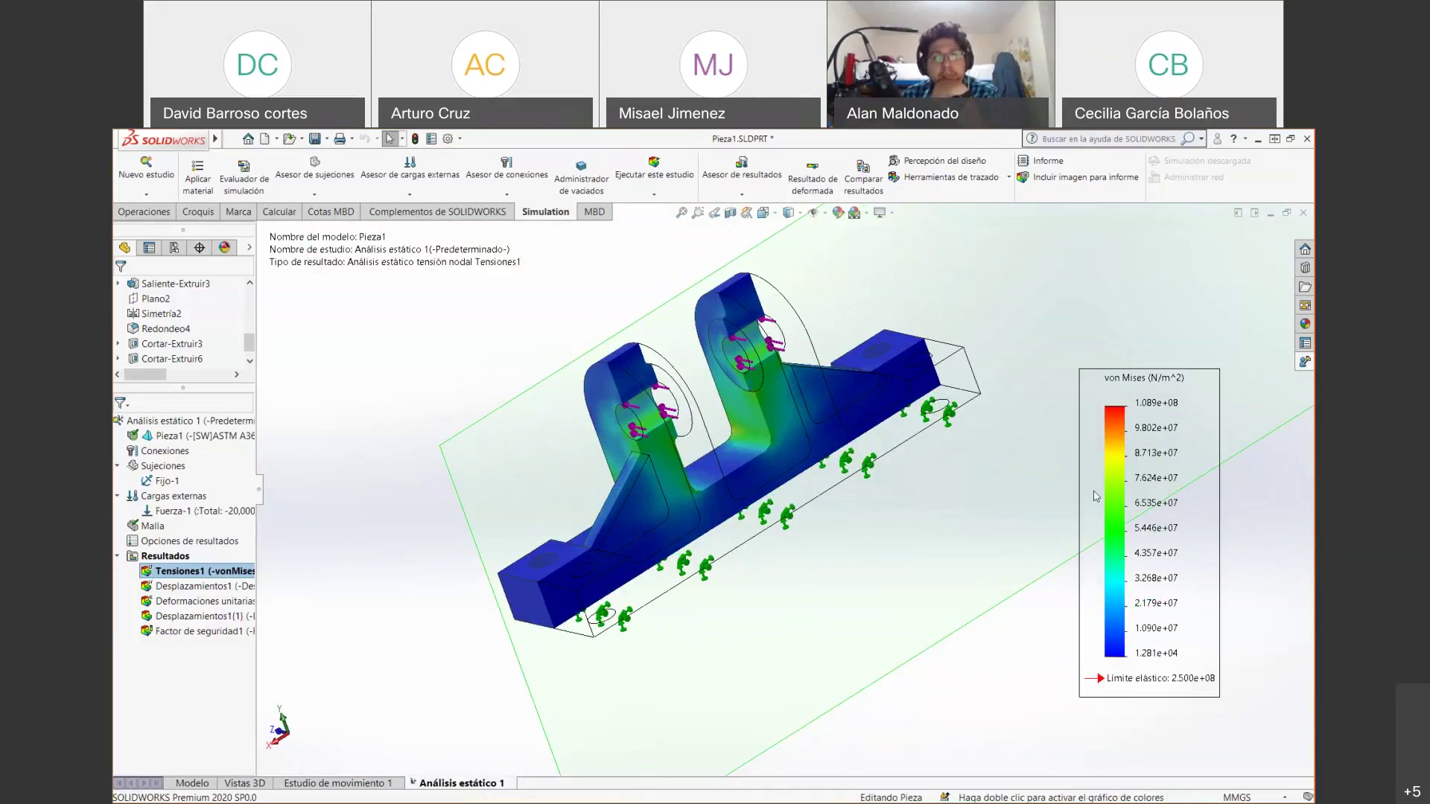
pyautogui.rightClick(1129, 474)
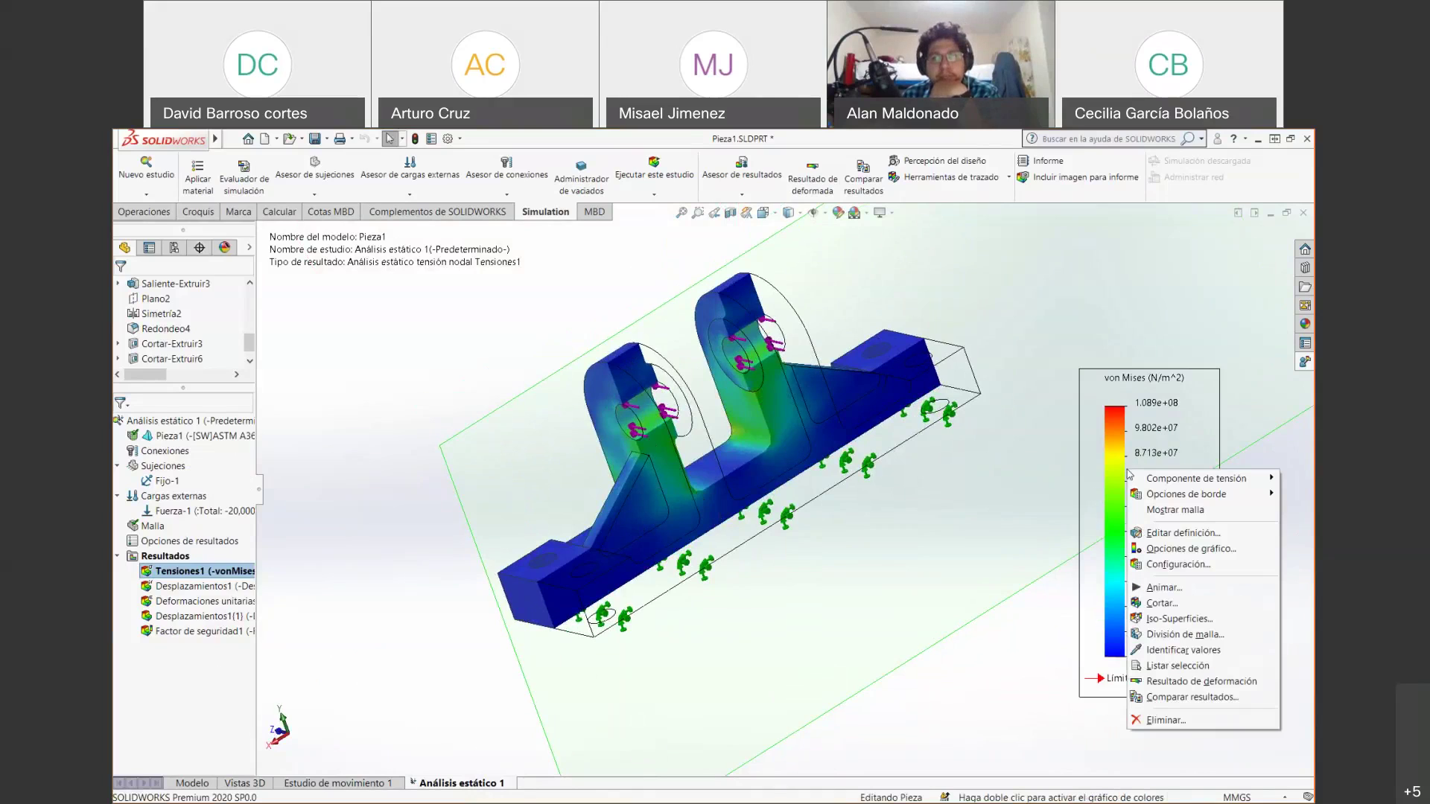
pyautogui.click(1162, 603)
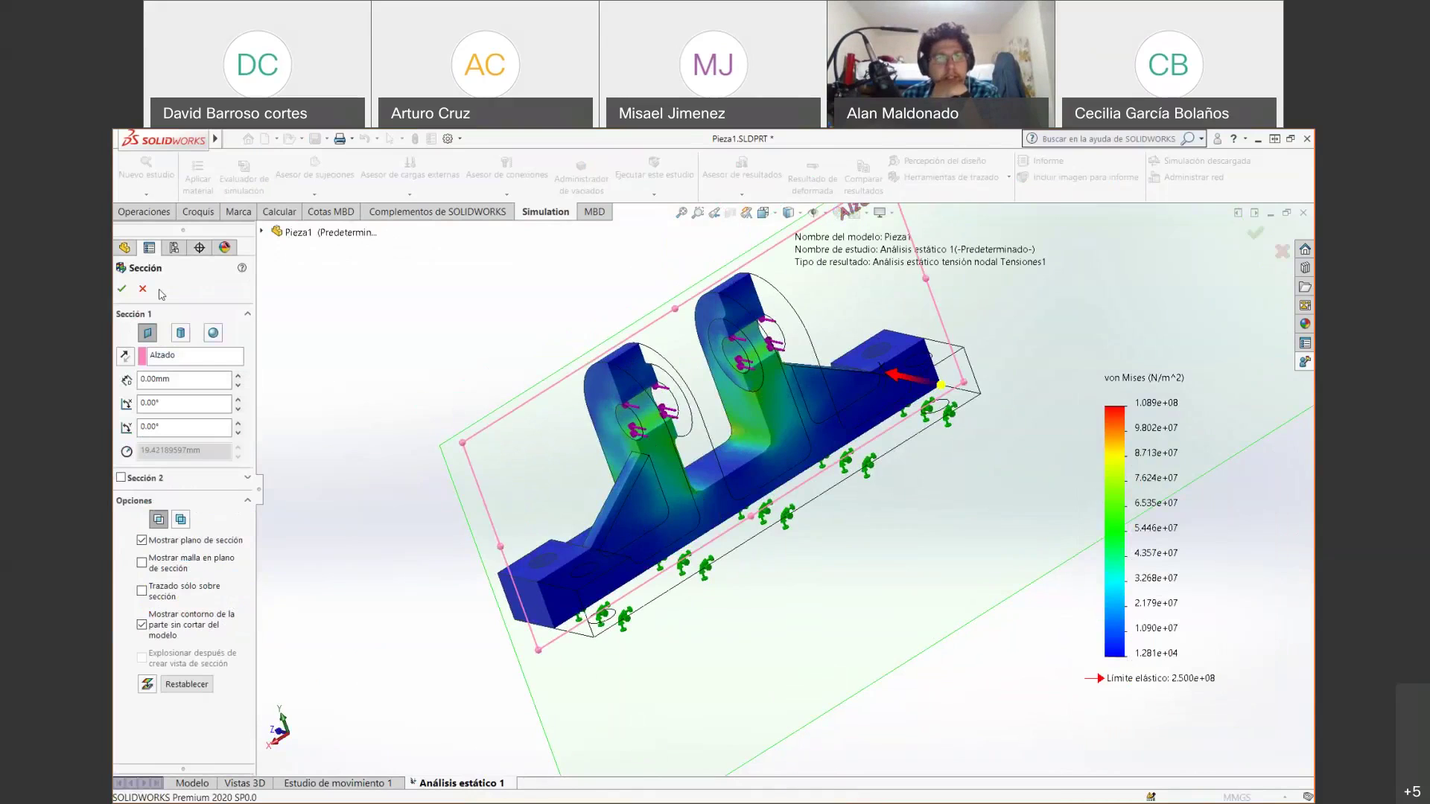
pyautogui.click(142, 296)
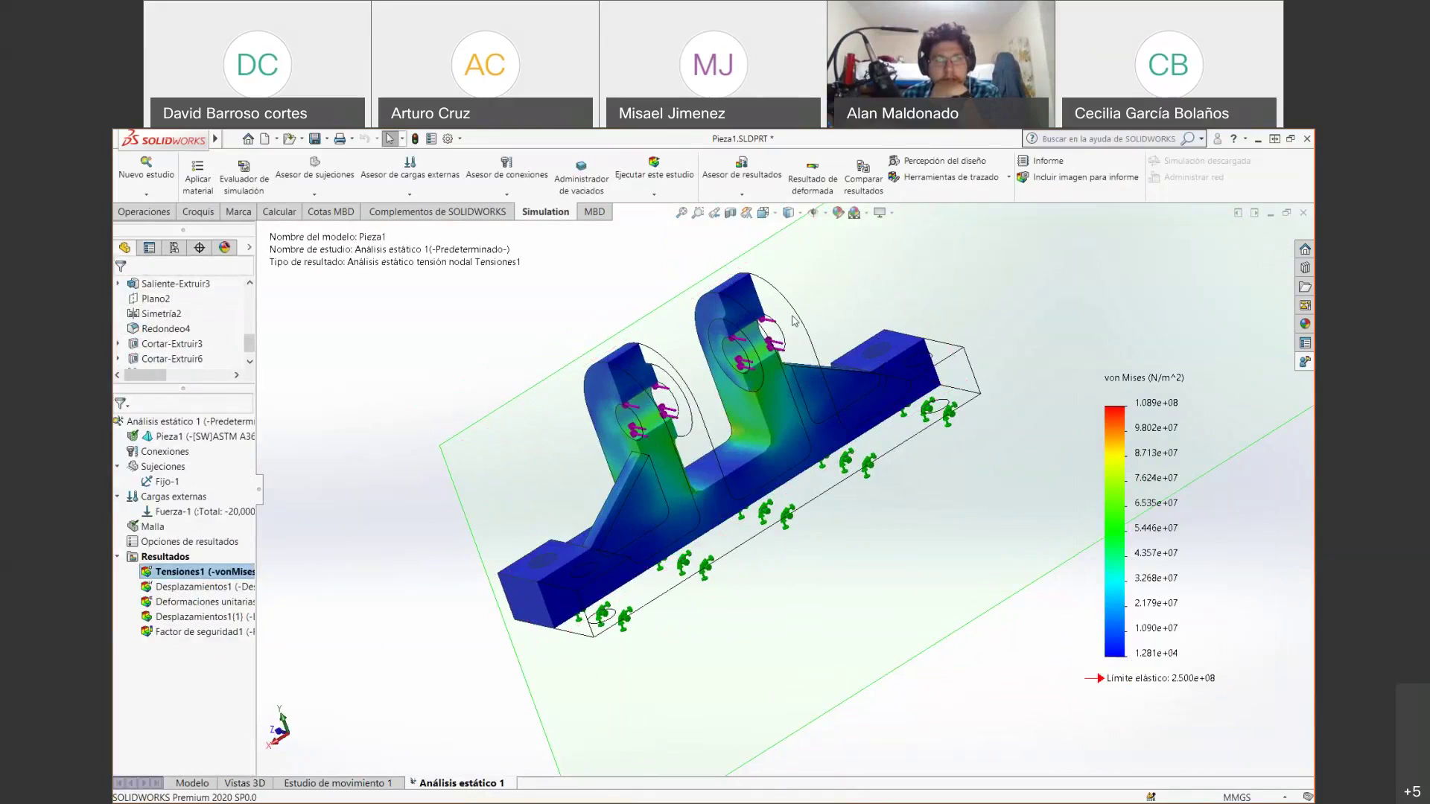
# Preview the von Mises stress plot as iso-surfaces and close the iso-surface settings without applying them.
pyautogui.rightClick(1110, 453)
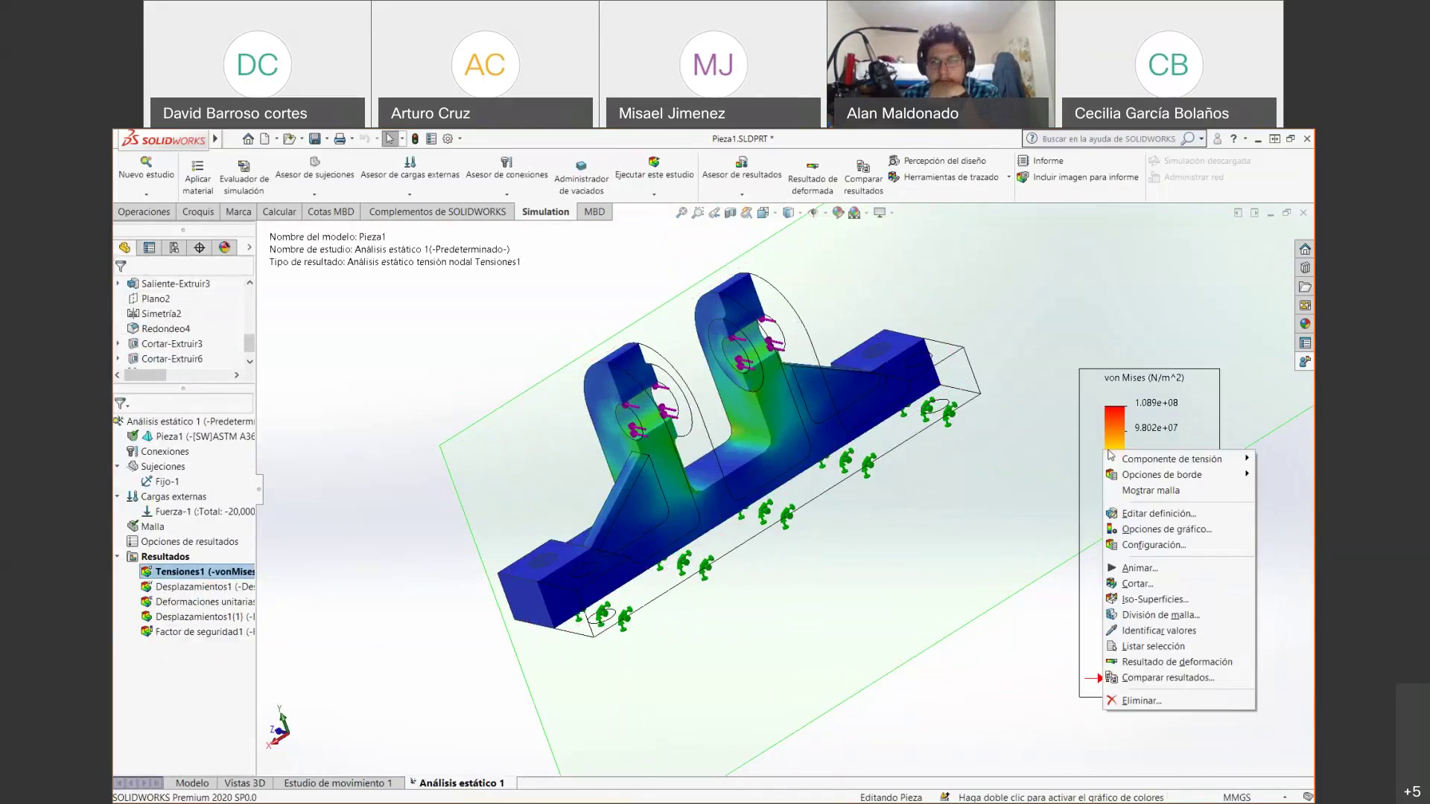
pyautogui.click(1163, 605)
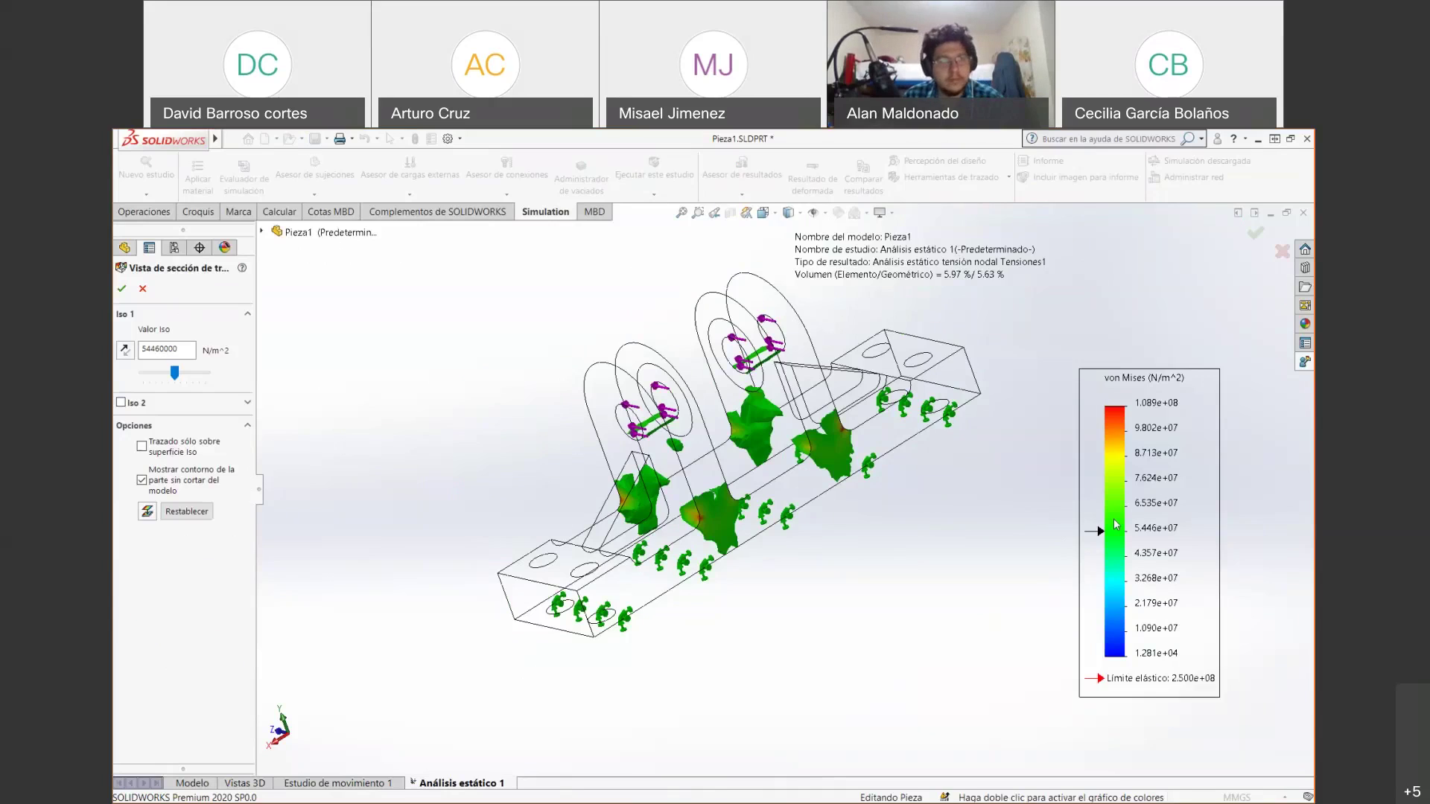
pyautogui.doubleClick(1115, 518)
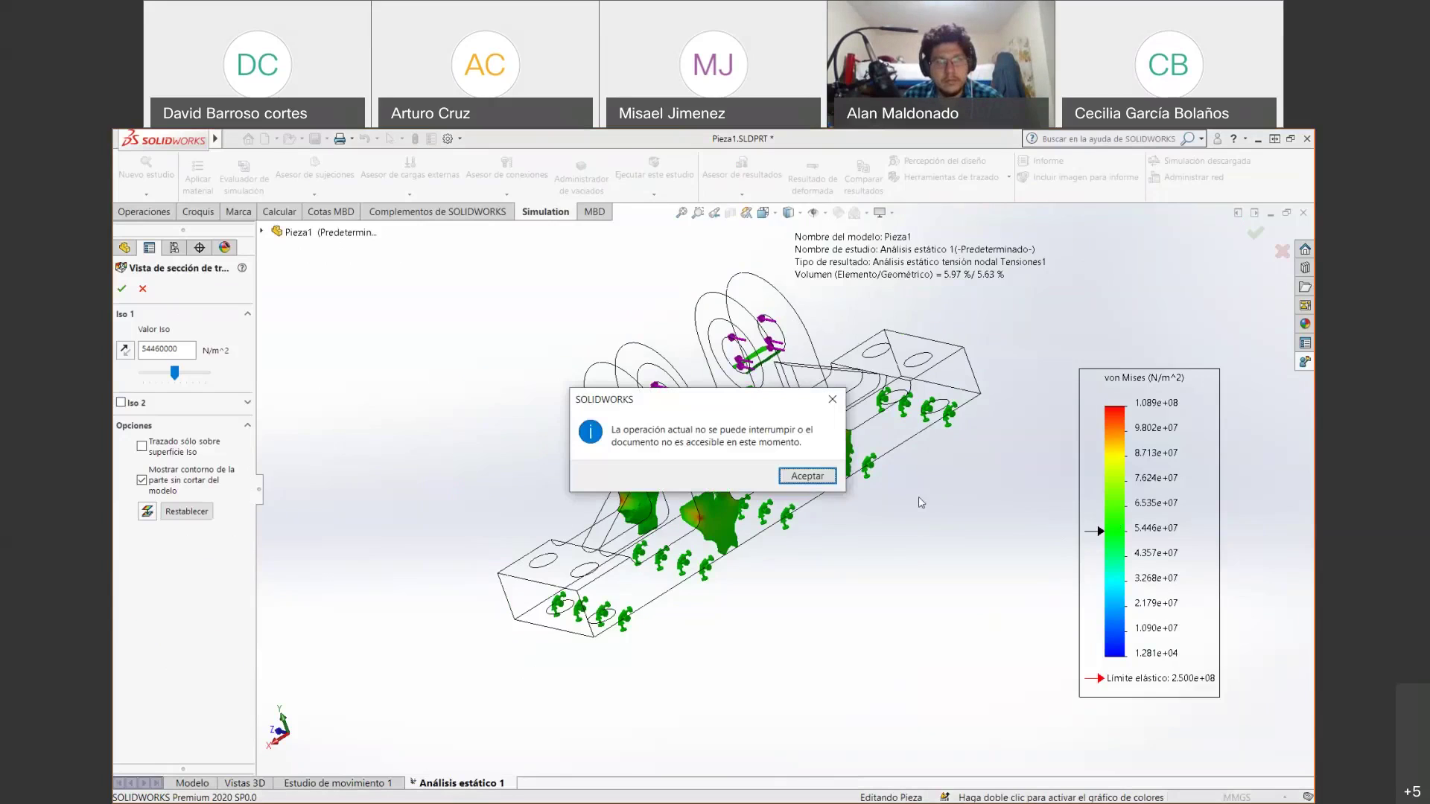
pyautogui.click(807, 476)
pyautogui.click(139, 293)
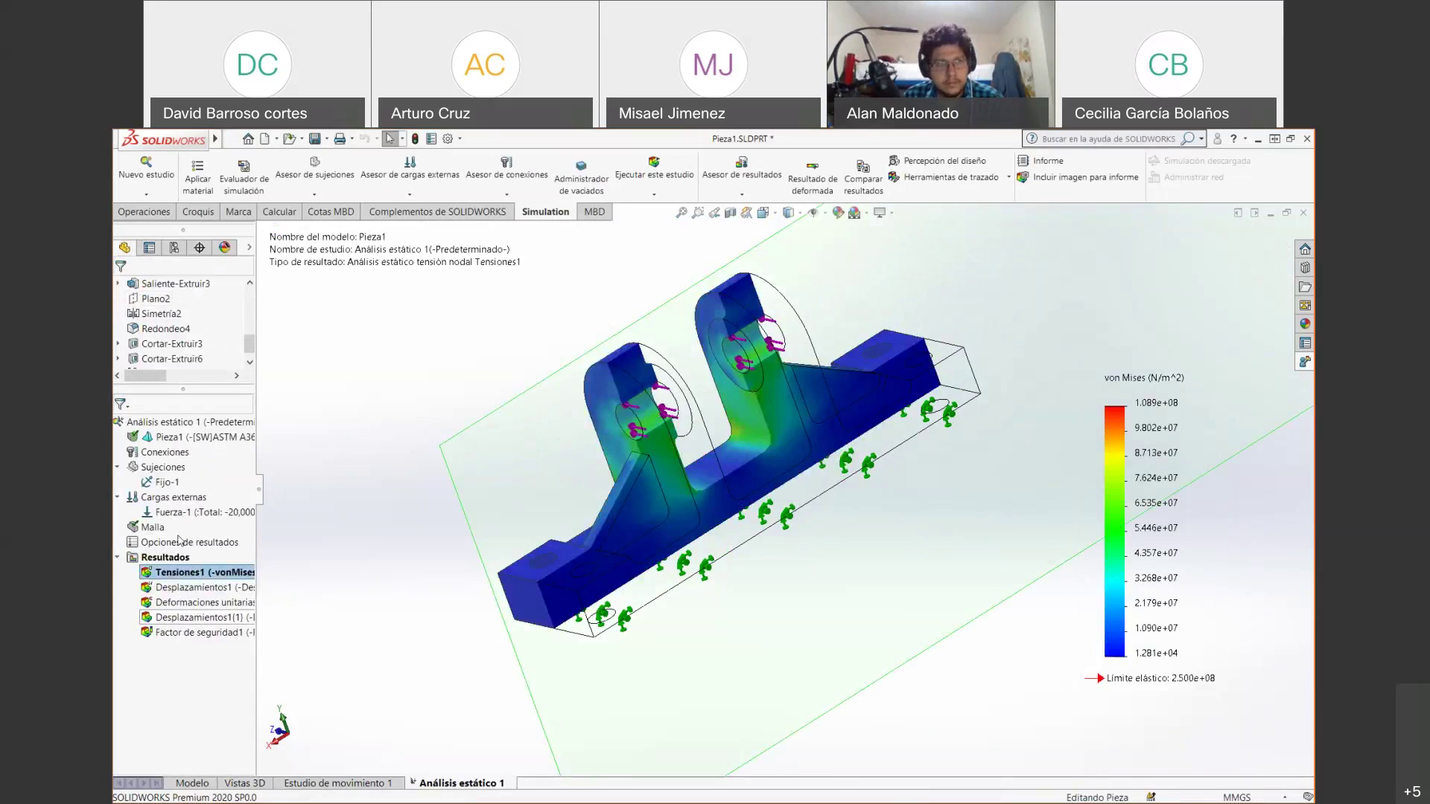
pyautogui.click(730, 216)
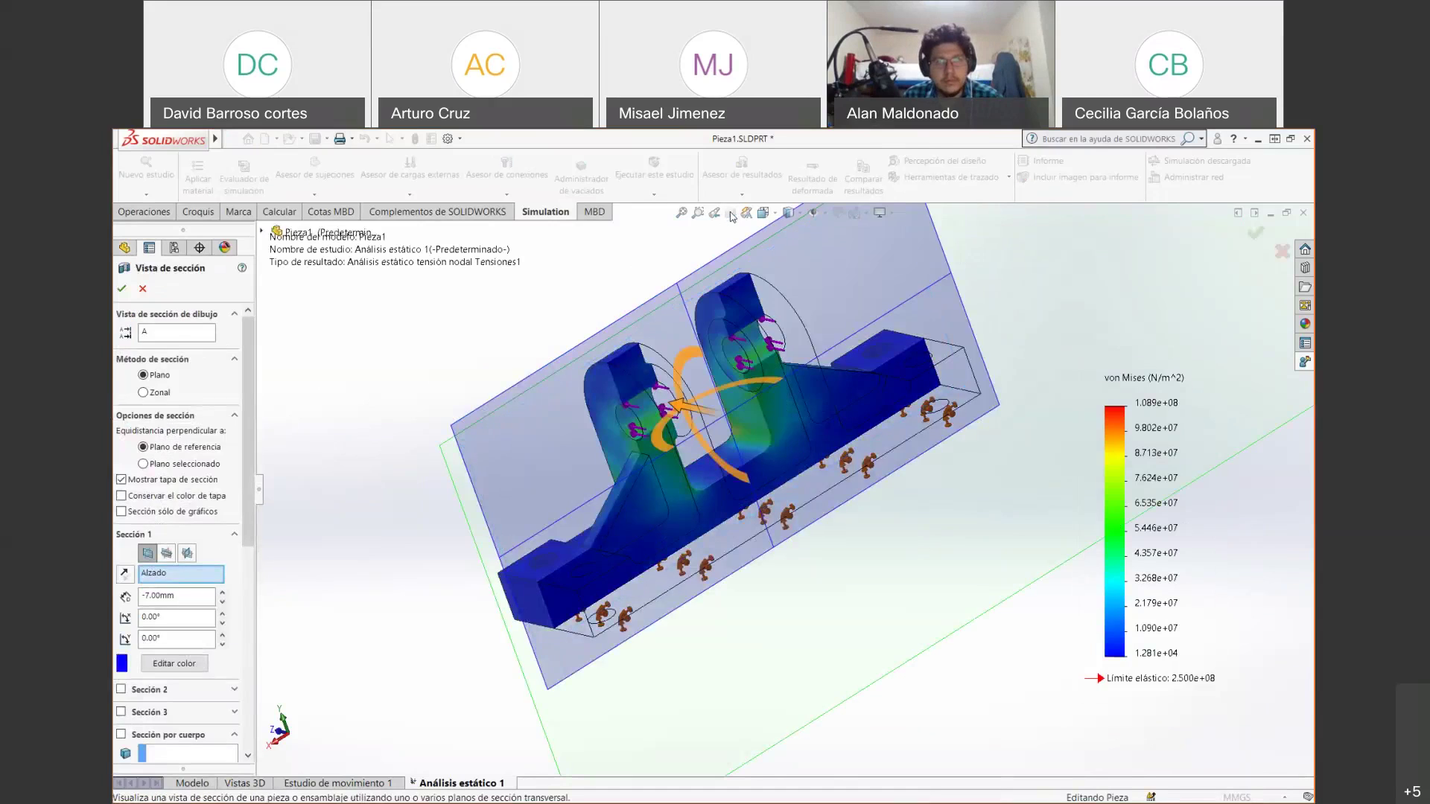
pyautogui.click(731, 215)
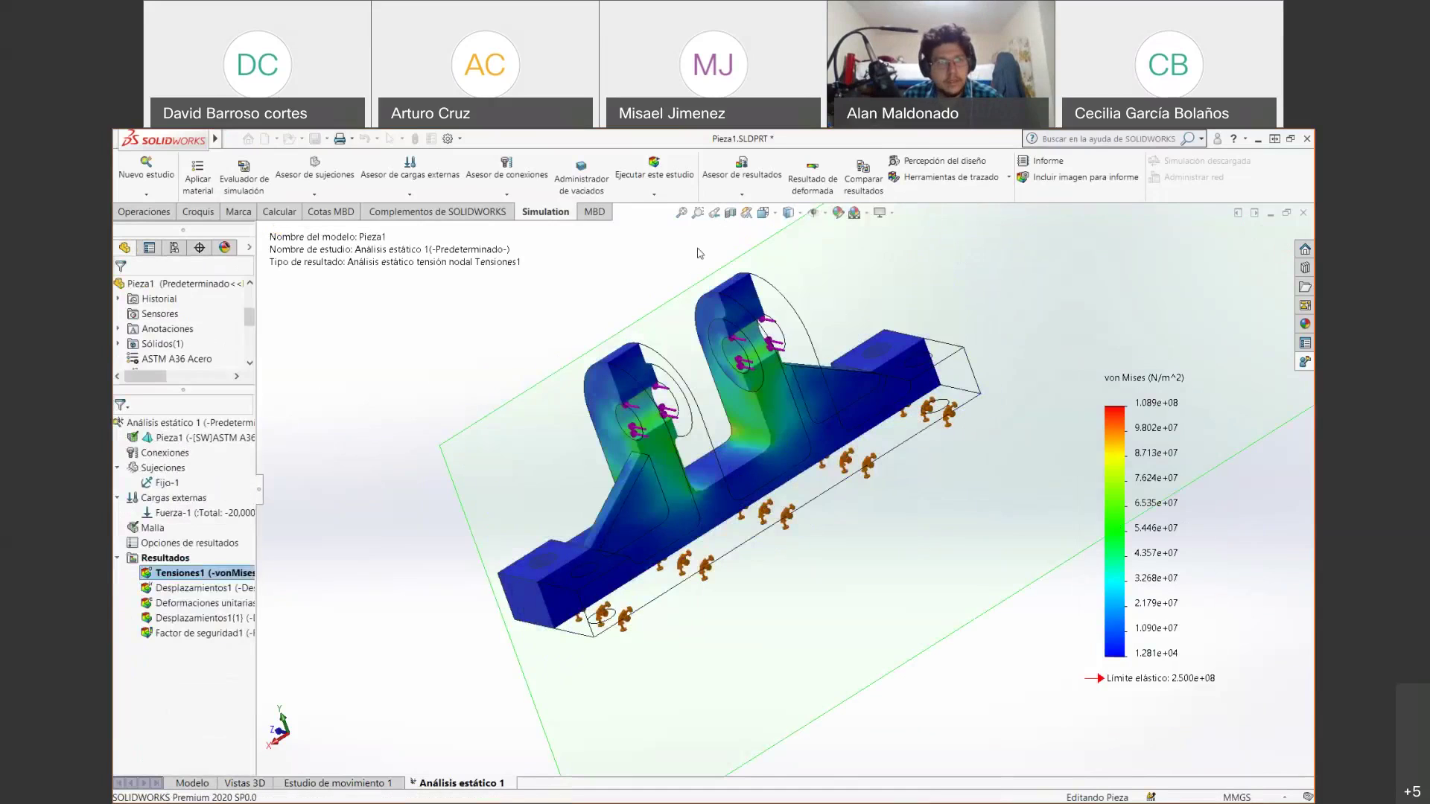
pyautogui.rightClick(1111, 466)
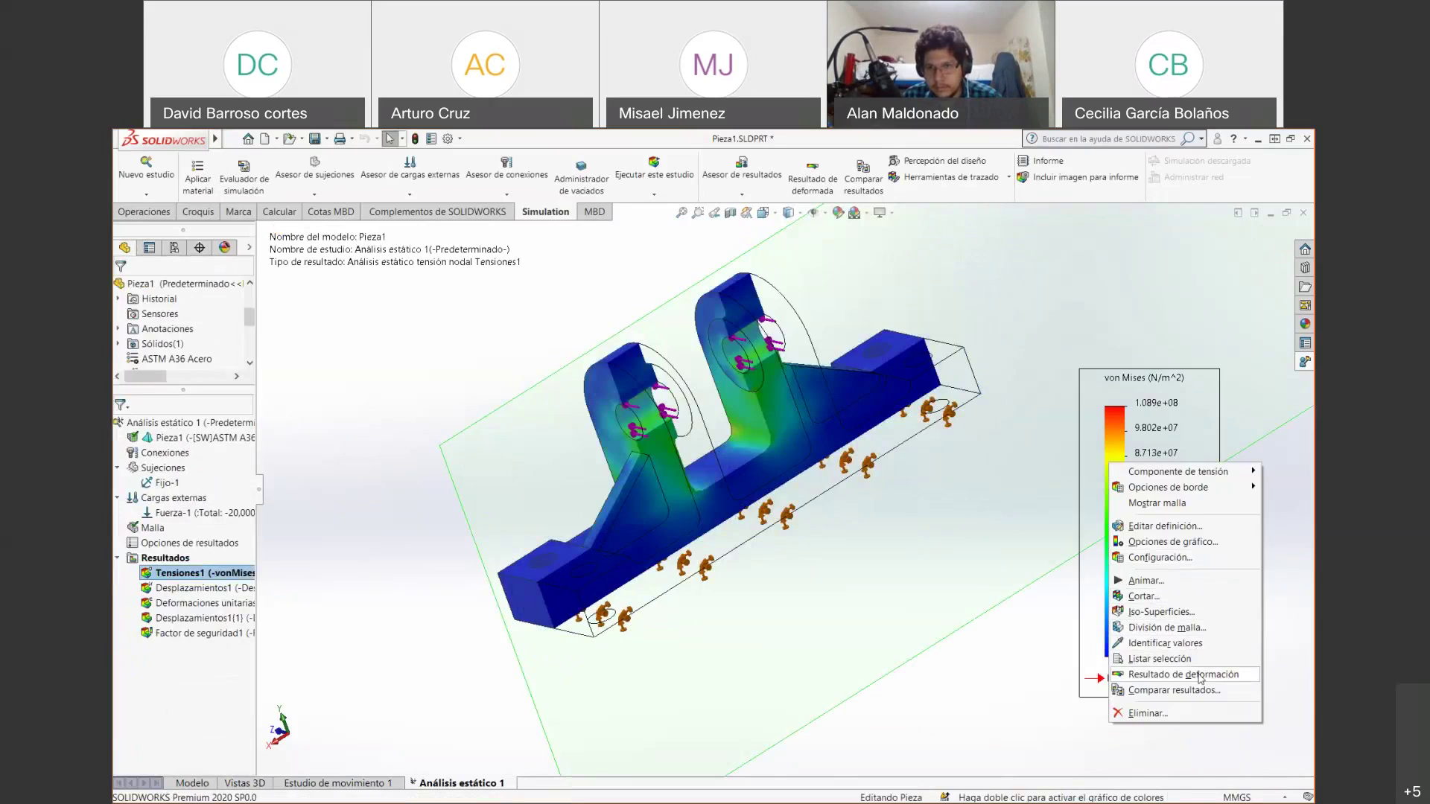
pyautogui.click(1185, 597)
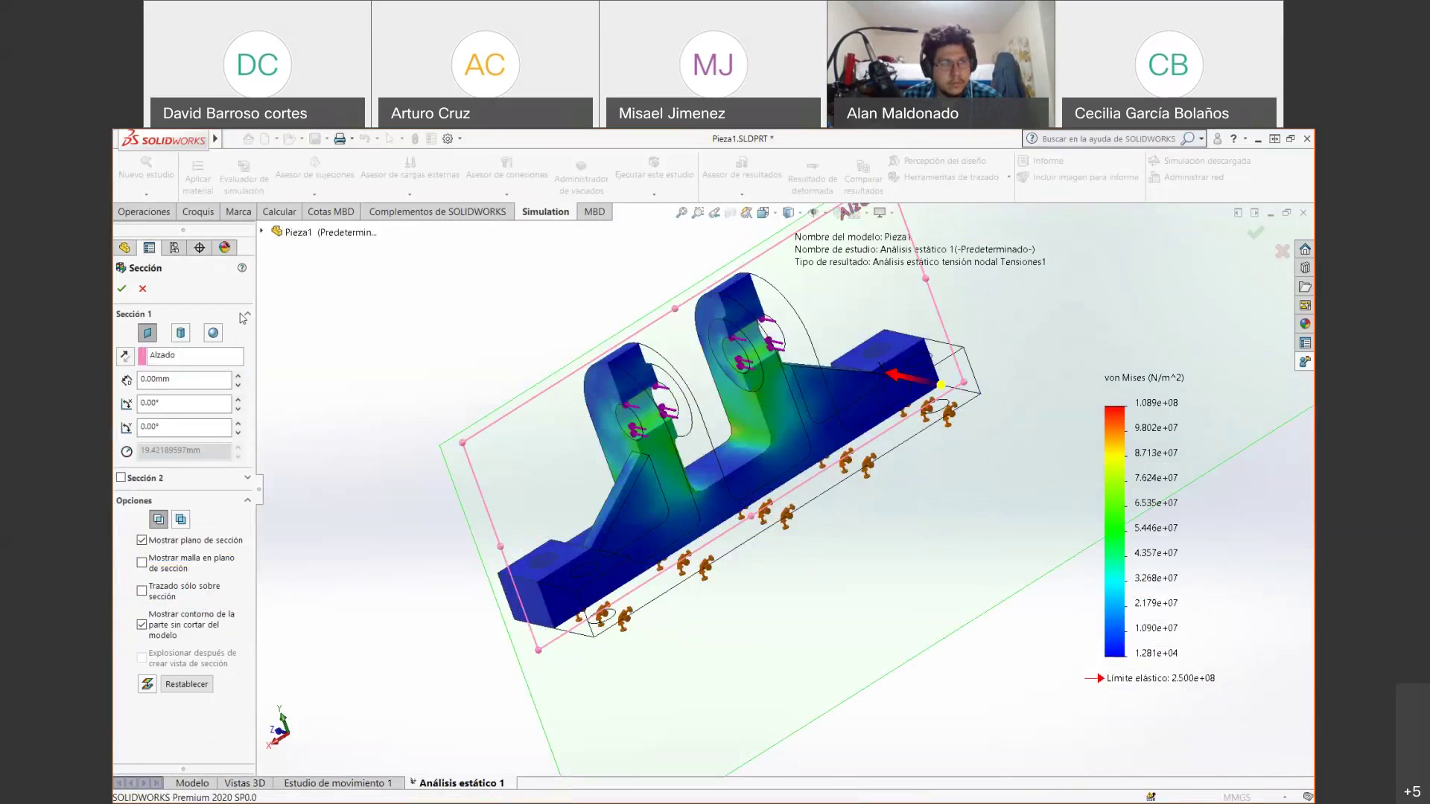
pyautogui.click(142, 288)
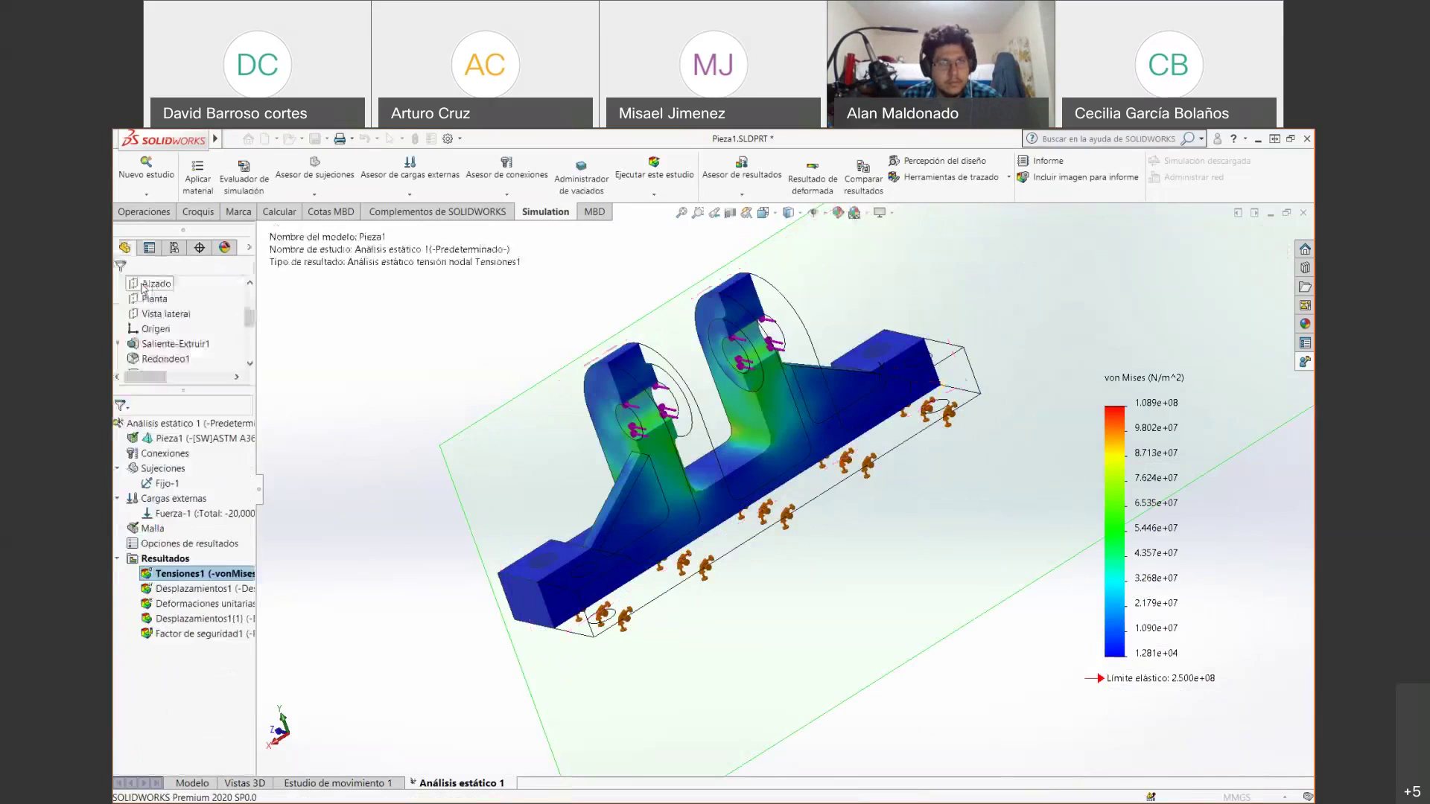
# Move the stress plot's Alzado section plane to an offset of -80.00 mm, clear of the bracket, and close the section settings.
pyautogui.rightClick(1121, 452)
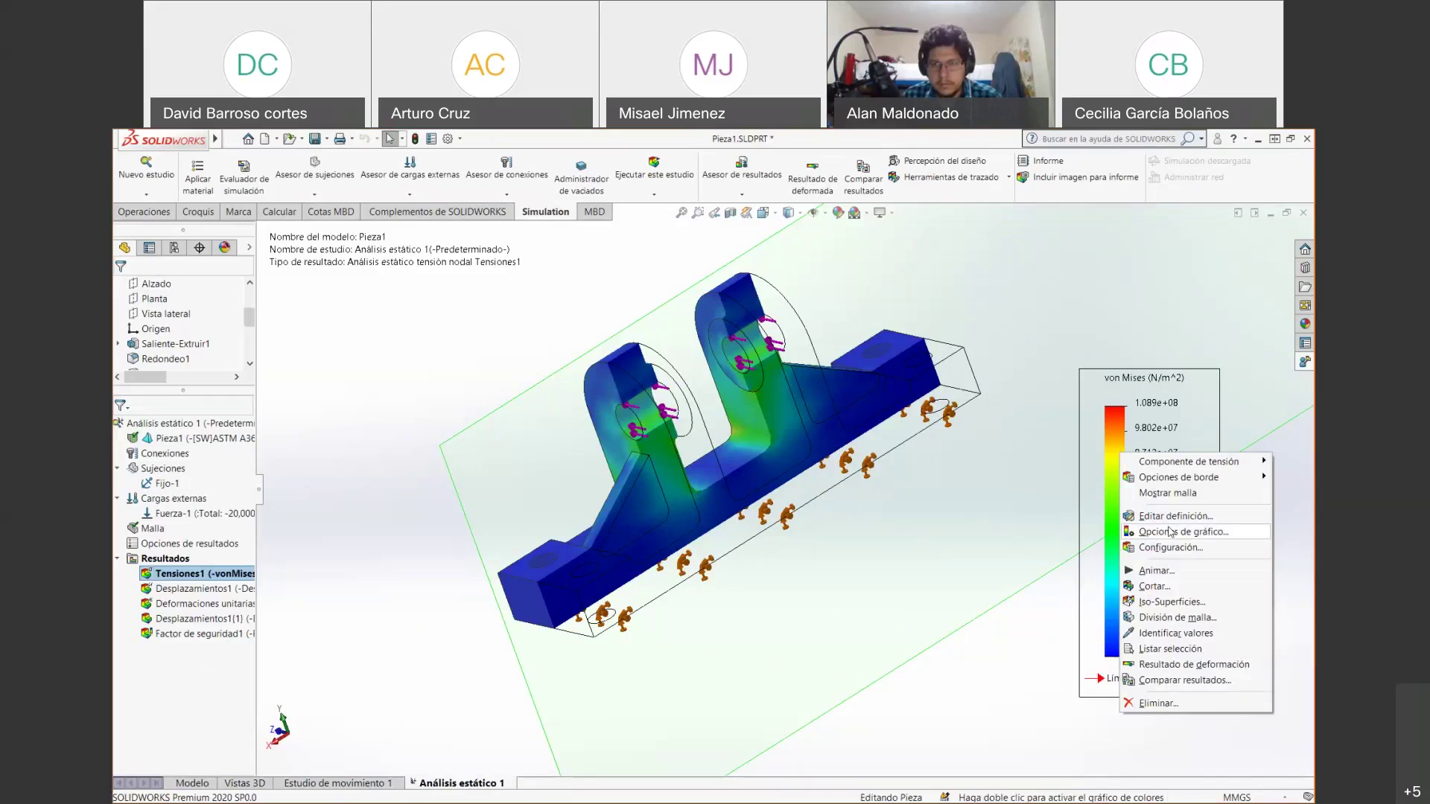
pyautogui.click(1163, 589)
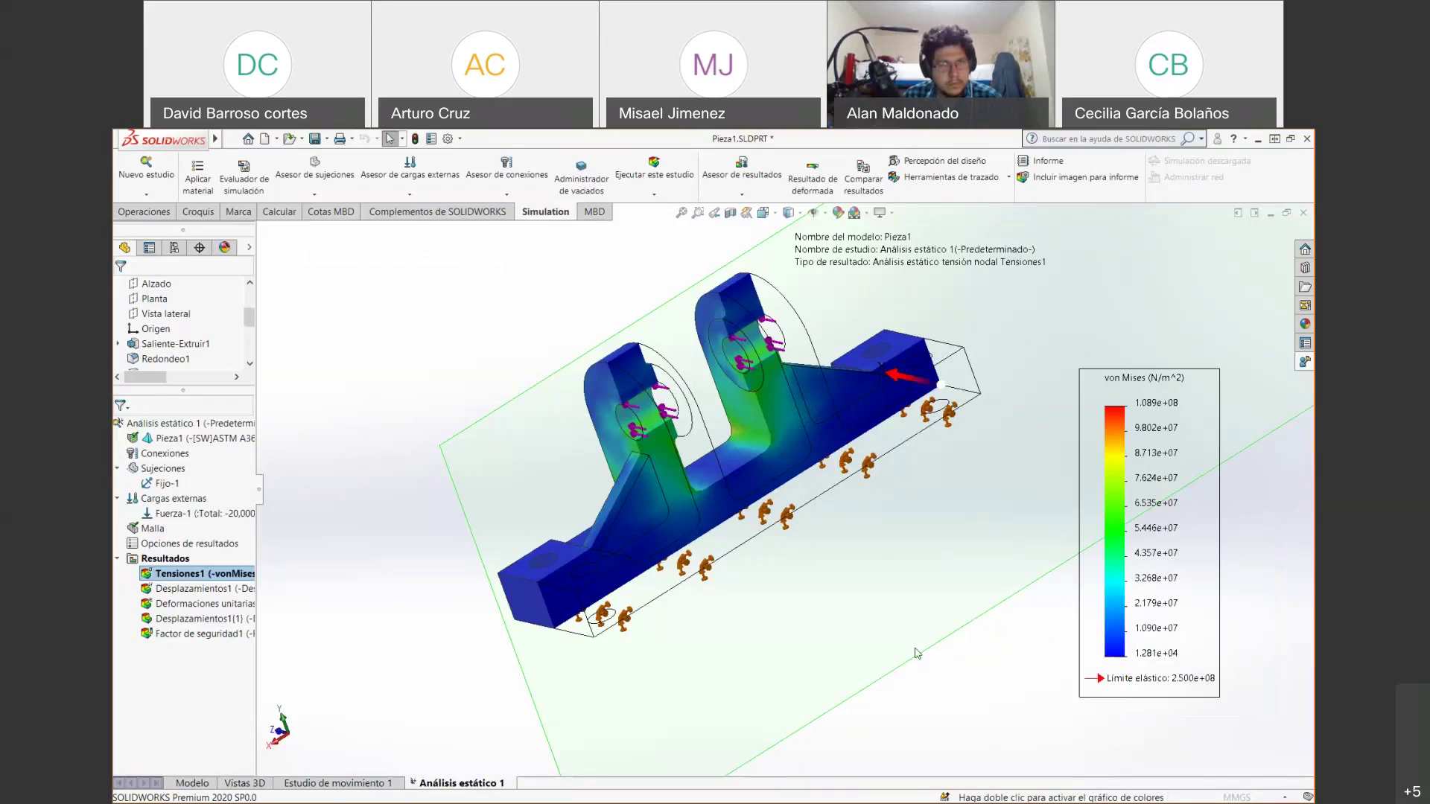
pyautogui.click(189, 685)
pyautogui.click(188, 685)
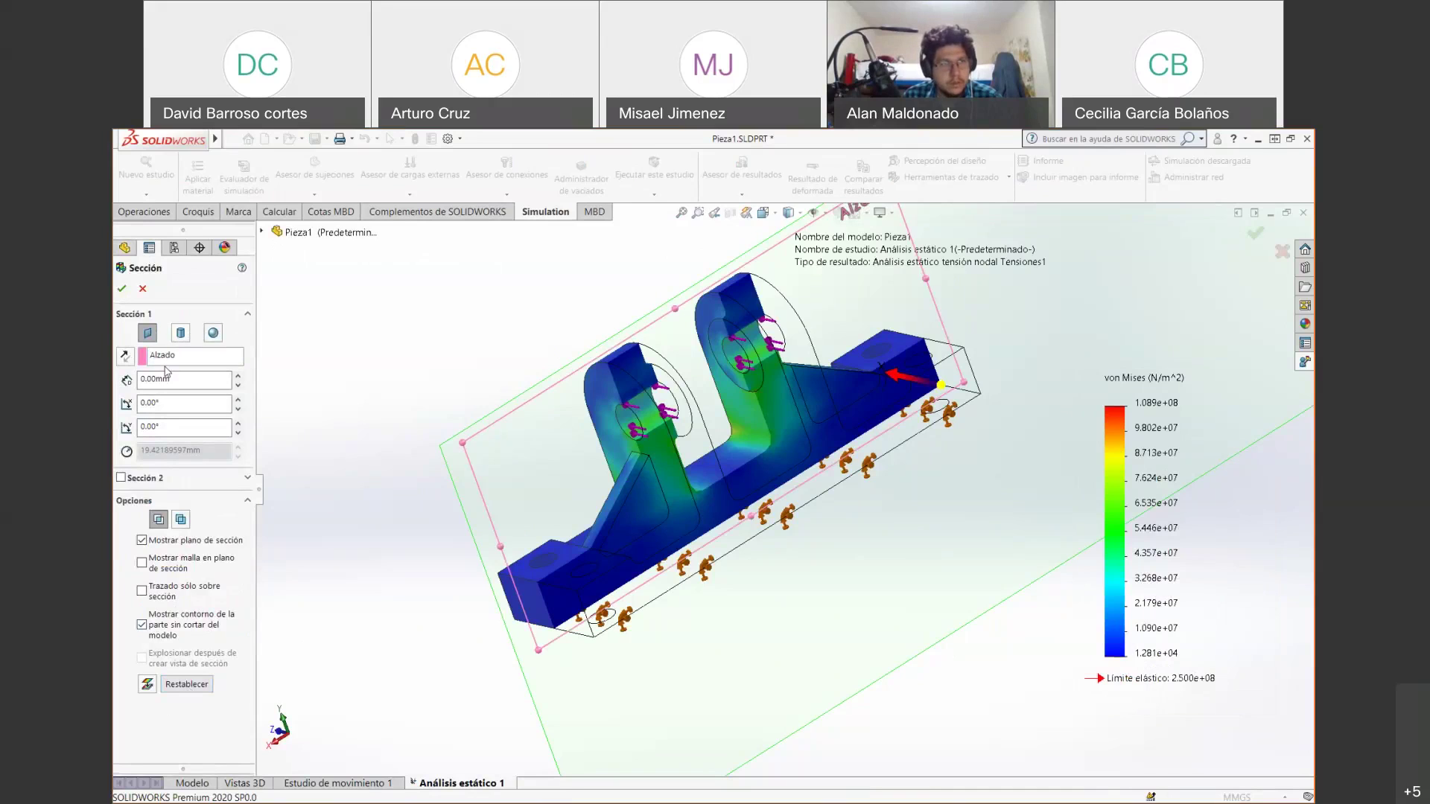
pyautogui.click(238, 385)
pyautogui.click(238, 386)
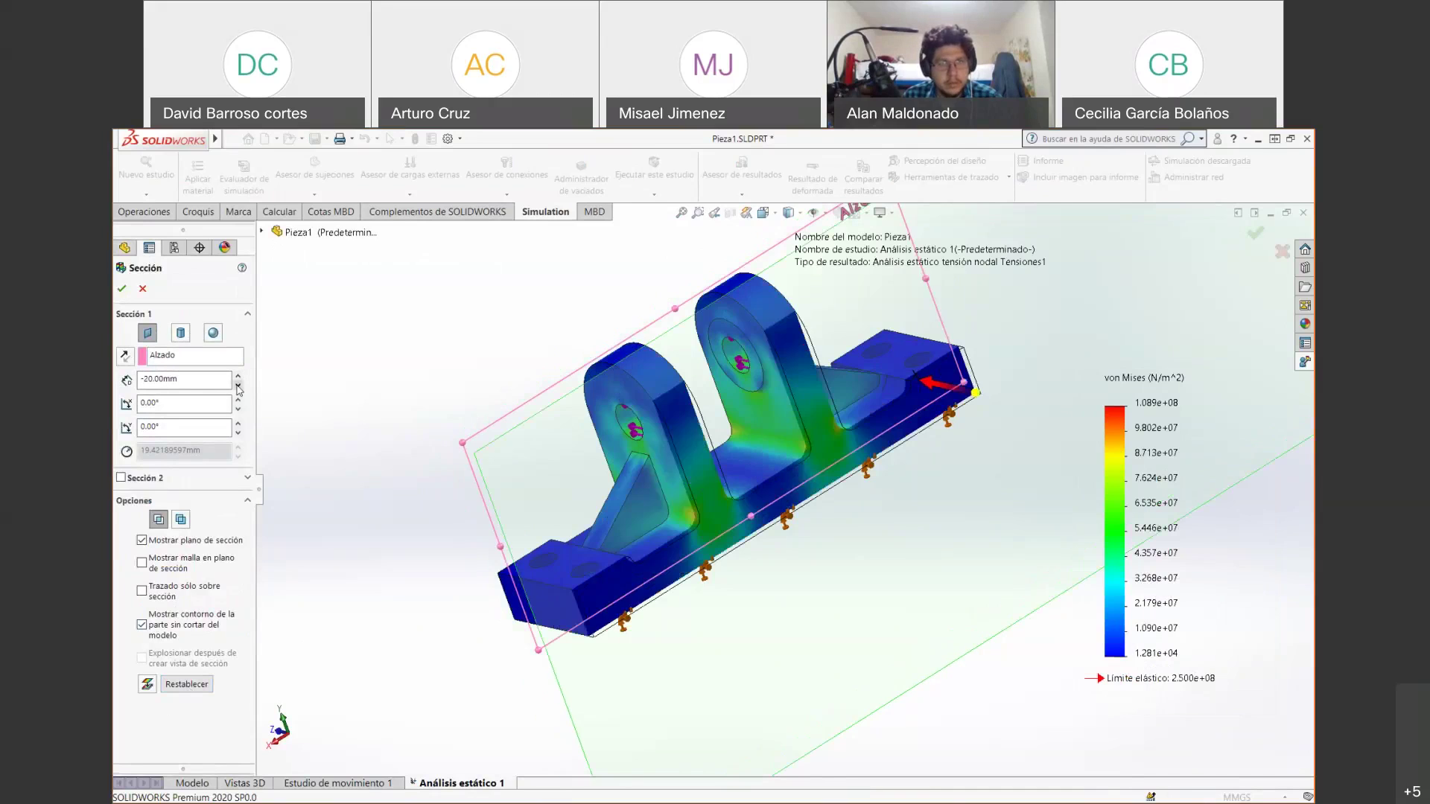
pyautogui.doubleClick(238, 386)
pyautogui.doubleClick(238, 386)
pyautogui.doubleClick(238, 386)
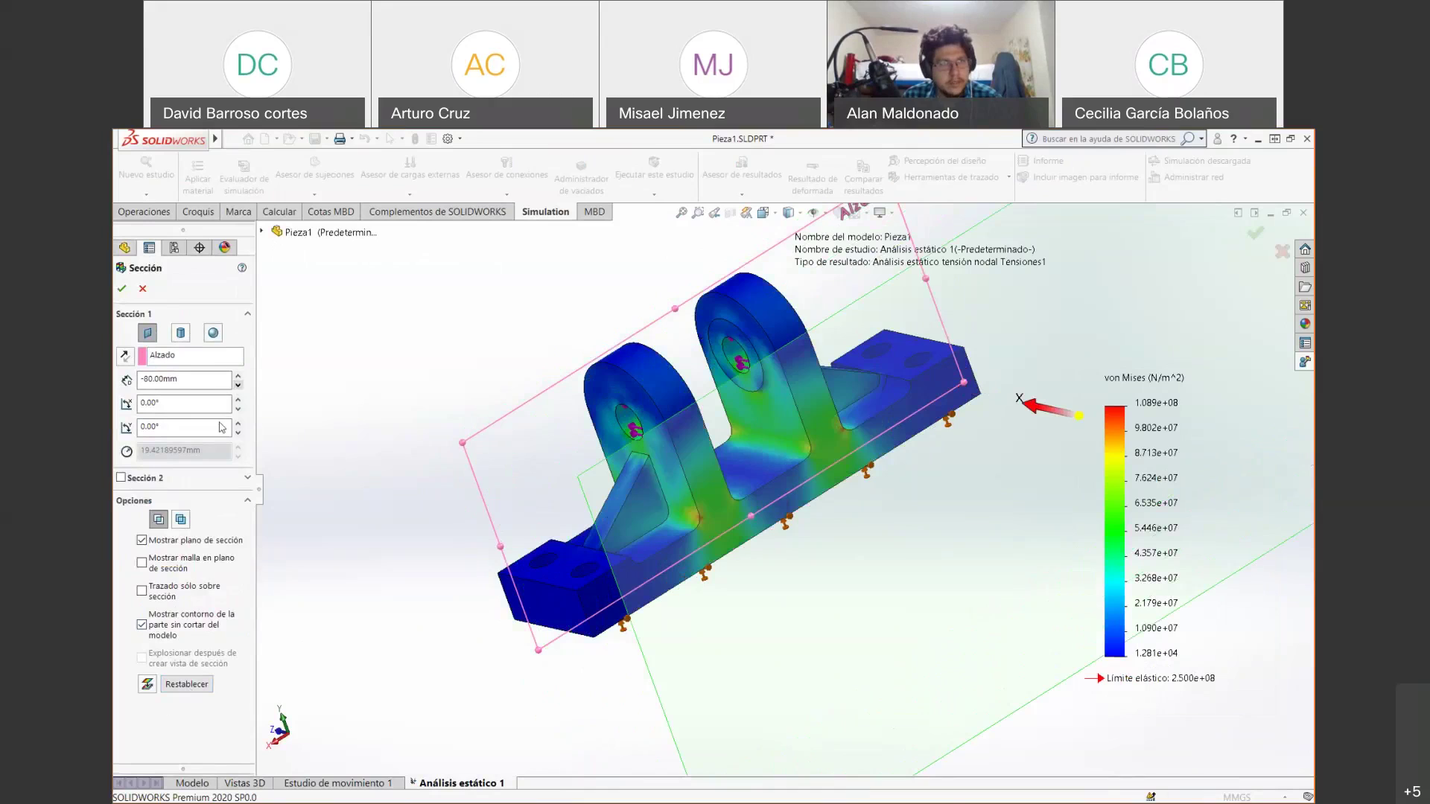
pyautogui.click(143, 288)
pyautogui.moveTo(568, 427); pyautogui.dragTo(983, 381, button='middle')
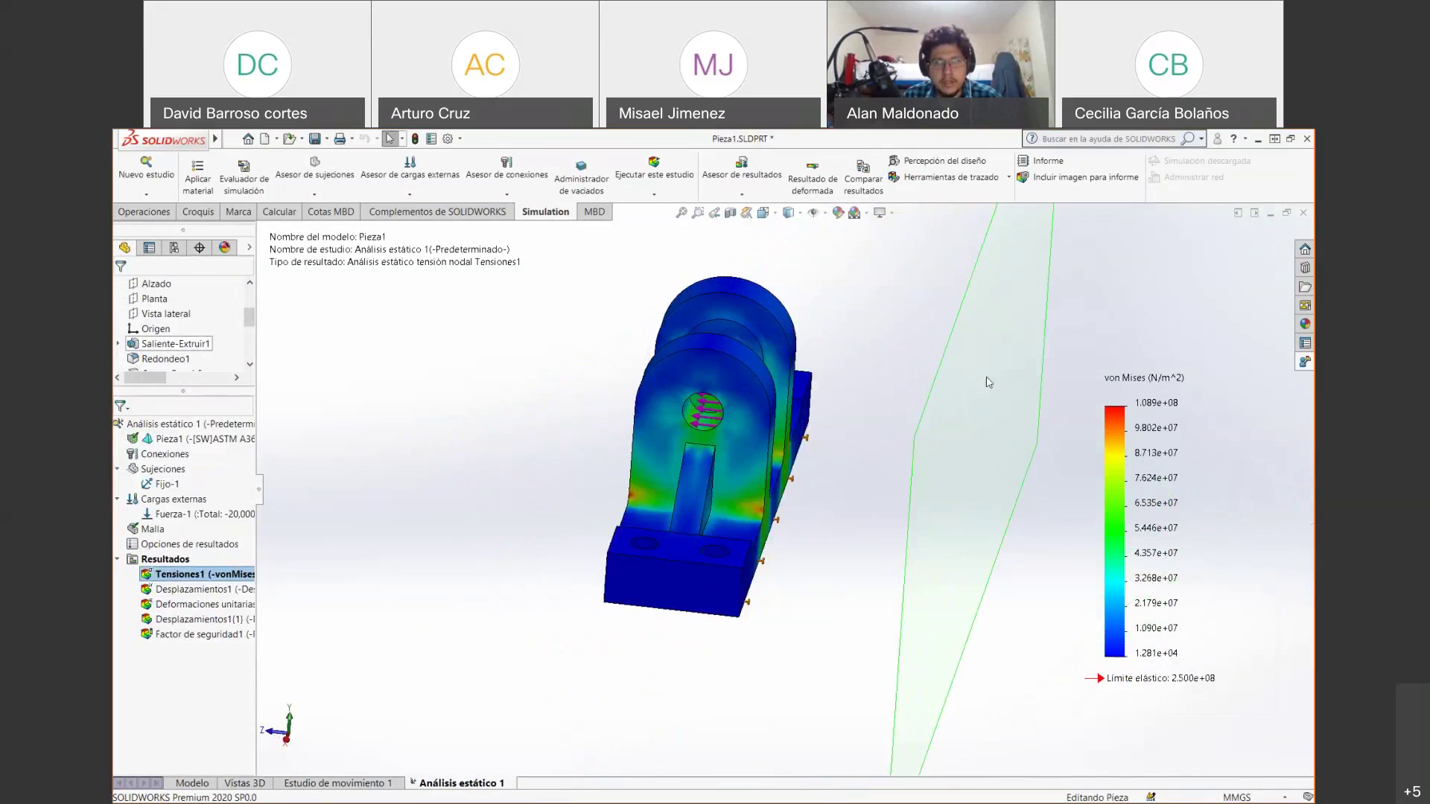
pyautogui.rightClick(968, 315)
pyautogui.press('Escape')
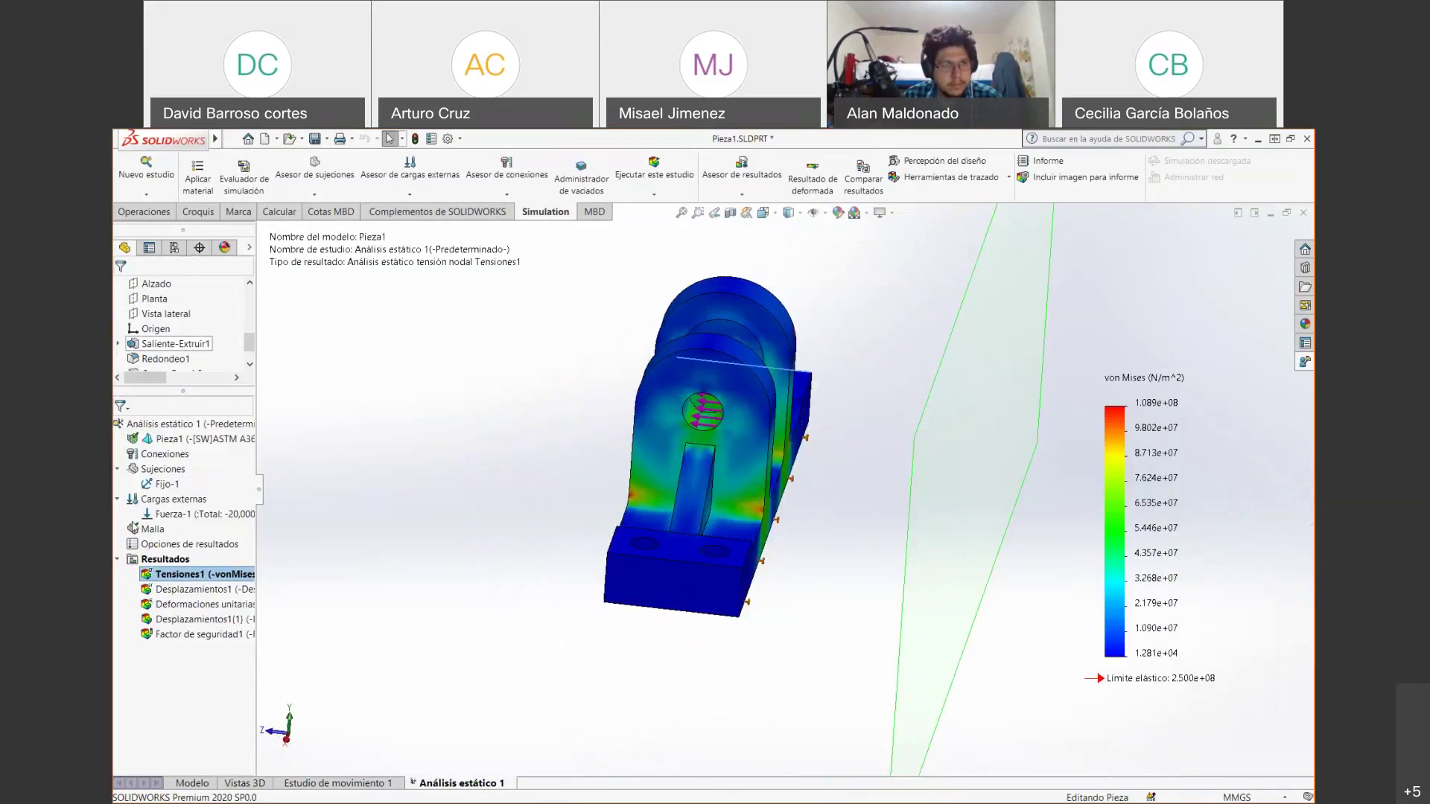
pyautogui.scroll(-5, 173, 357)
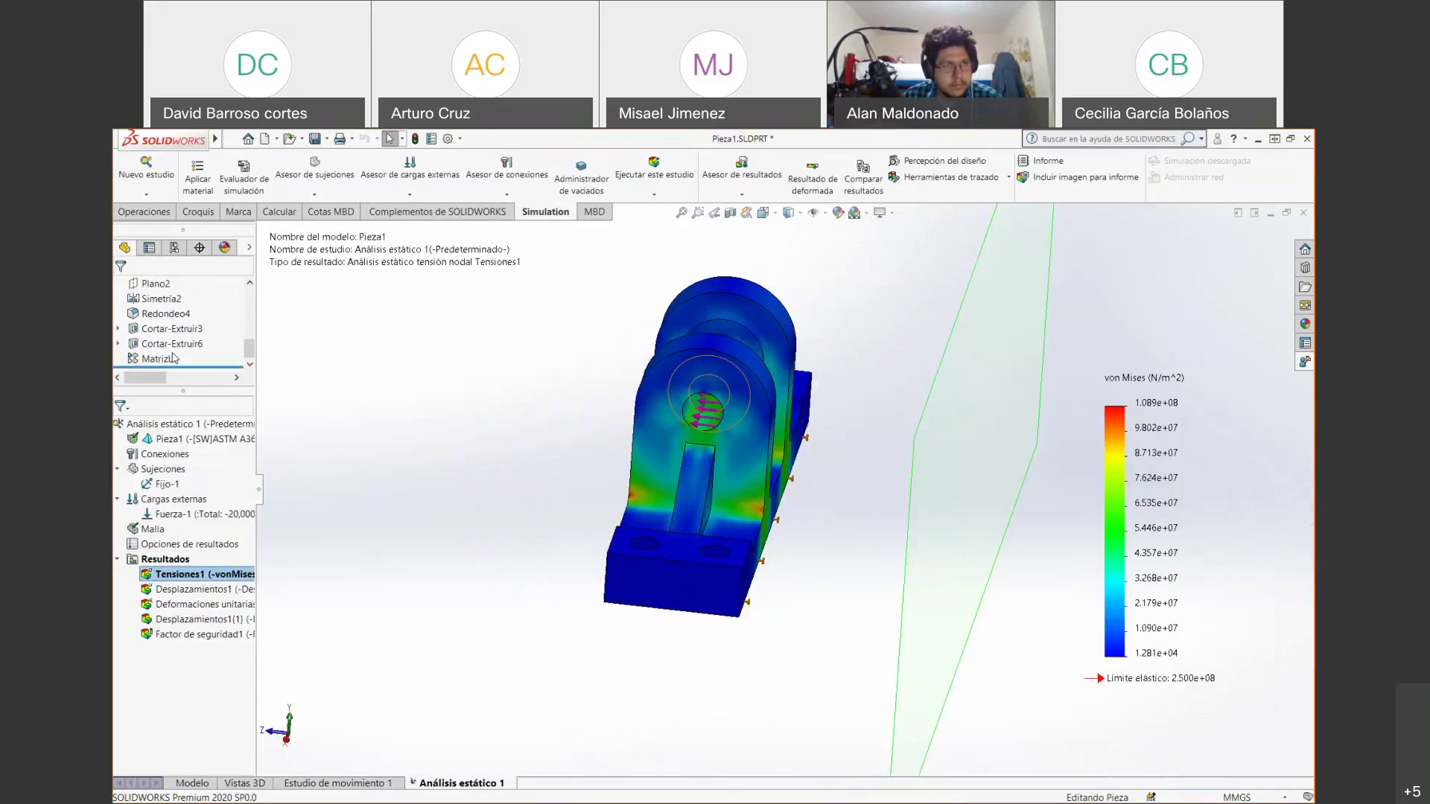
pyautogui.scroll(8, 173, 328)
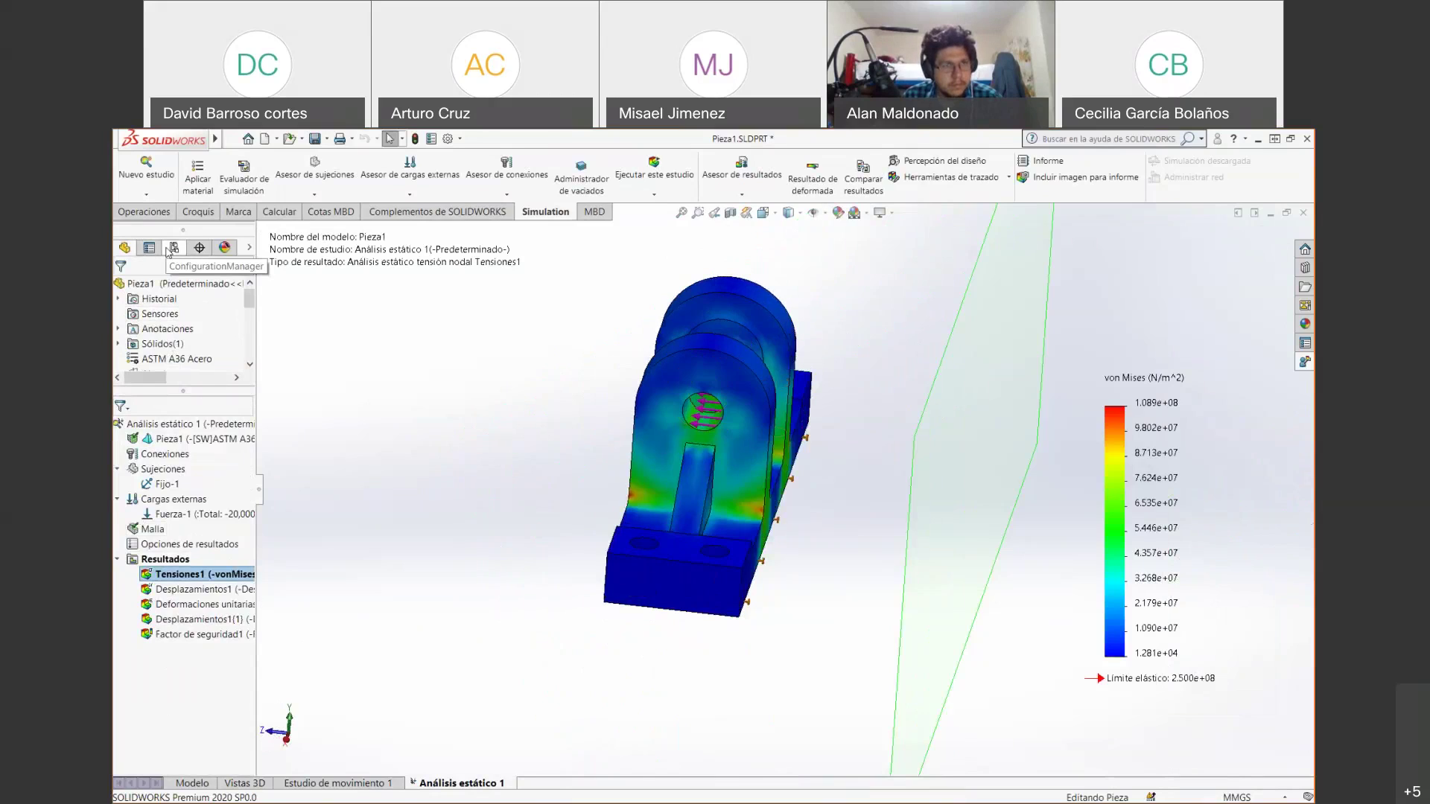
pyautogui.click(173, 248)
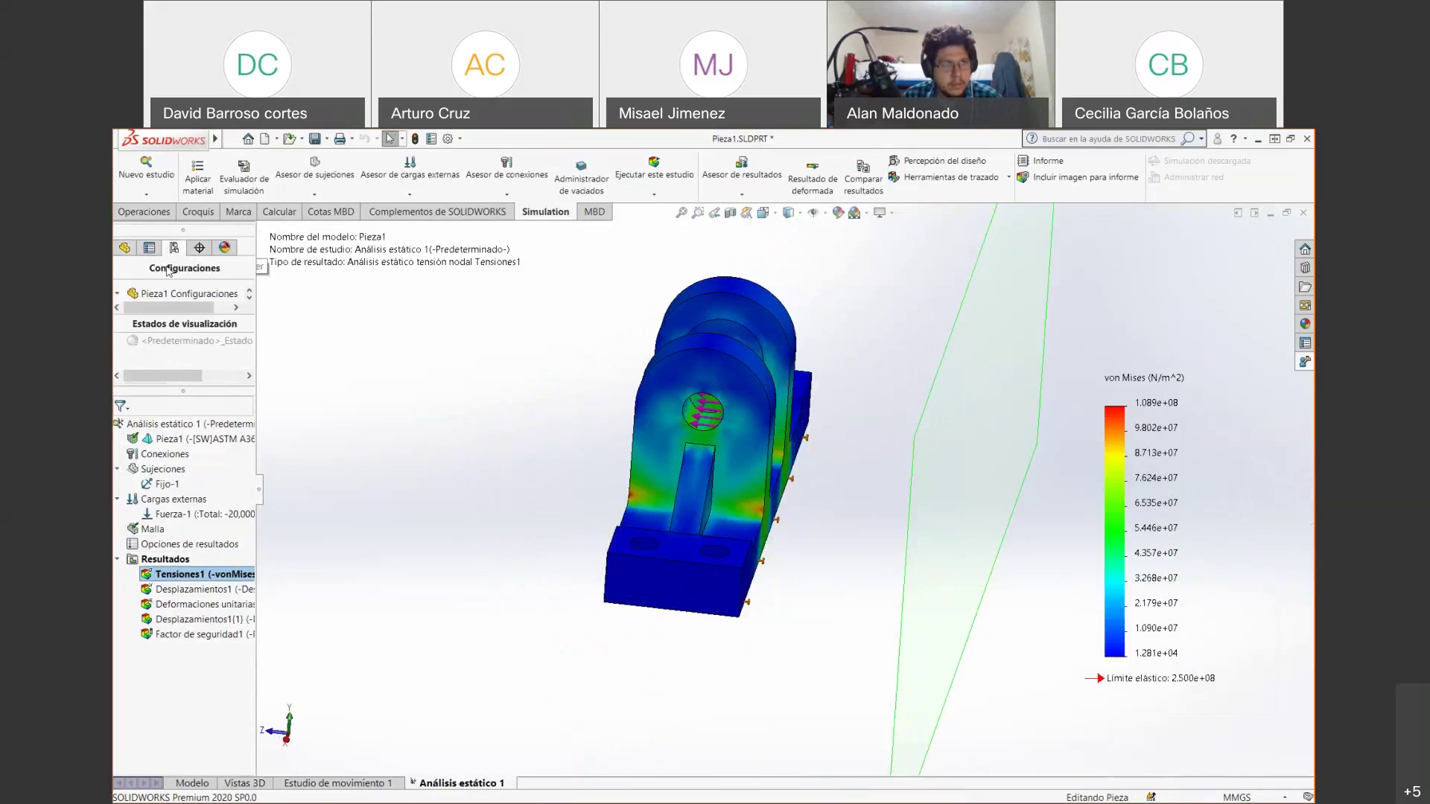
pyautogui.click(130, 250)
pyautogui.scroll(-2, 149, 313)
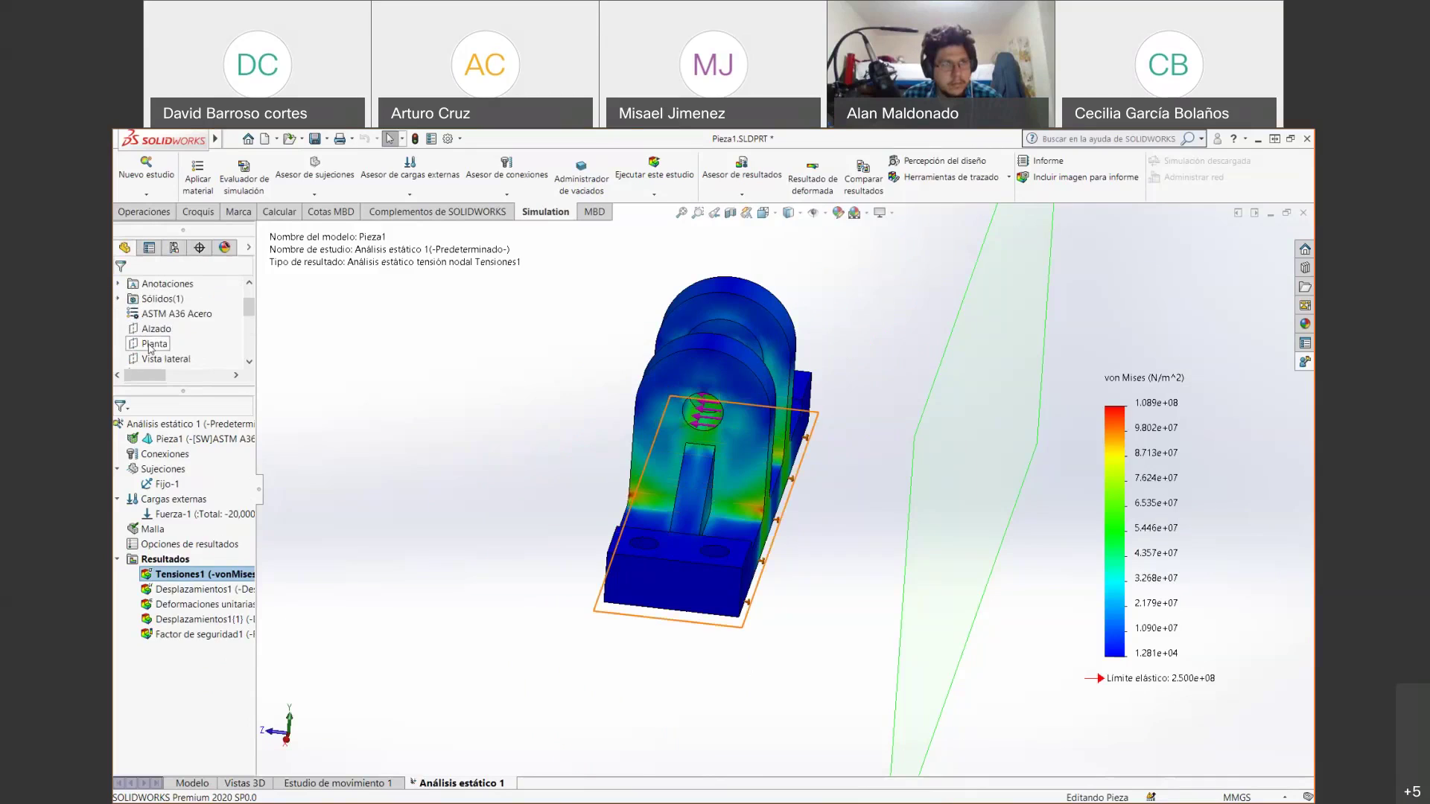
pyautogui.scroll(-3, 198, 309)
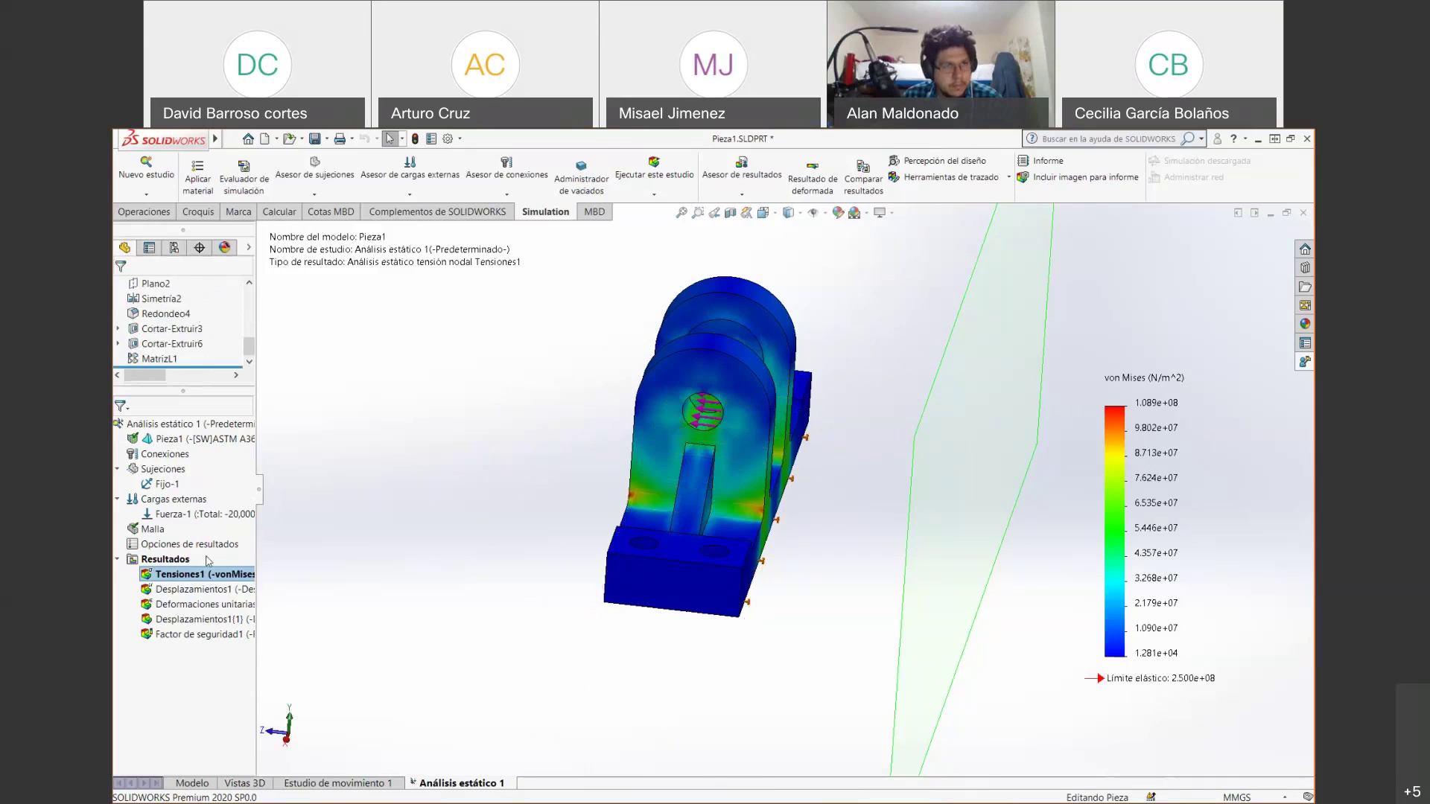
pyautogui.rightClick(205, 515)
pyautogui.click(163, 678)
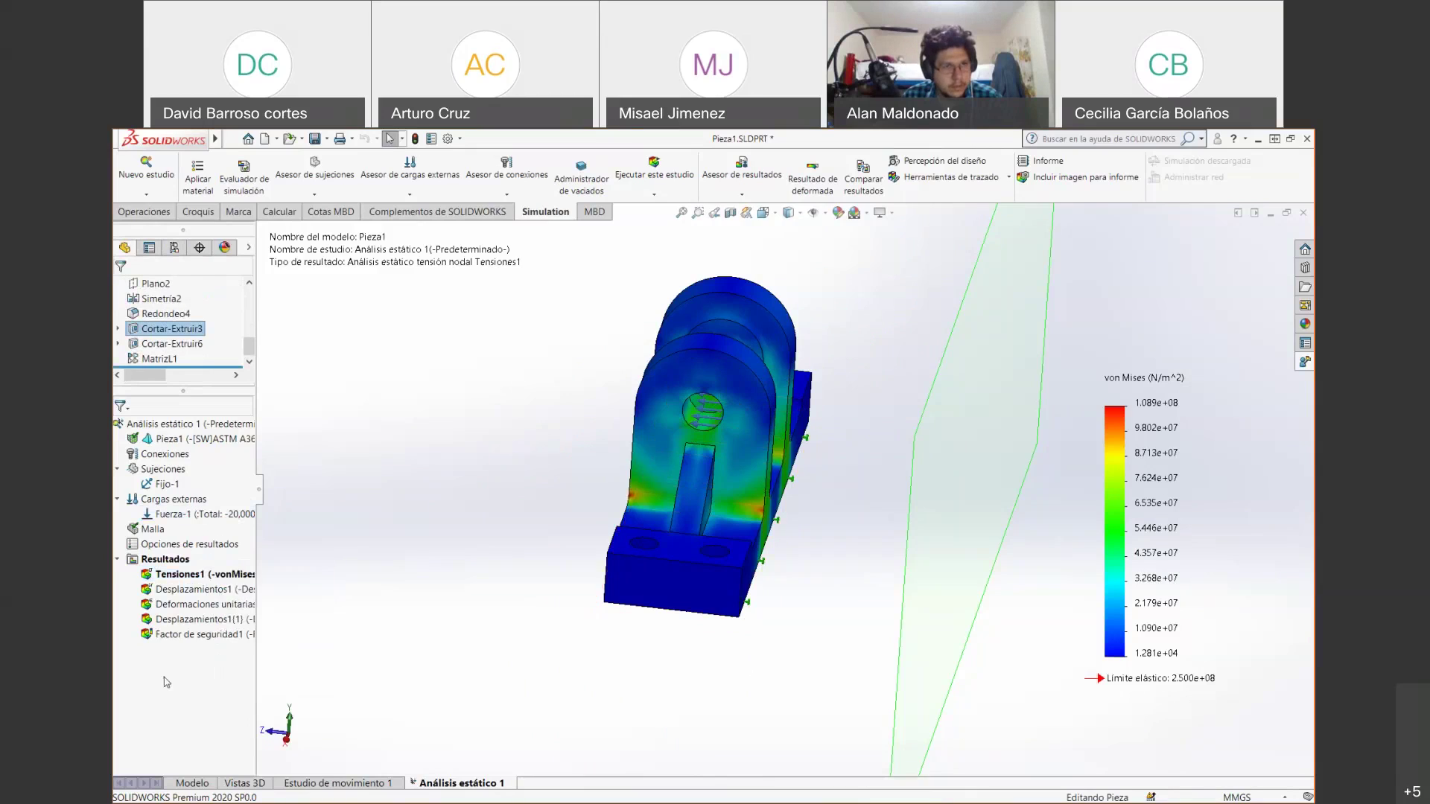
# Preview the von Mises plot's iso-surface at low and high iso values, restore the defaults and close the settings without applying.
pyautogui.rightClick(170, 578)
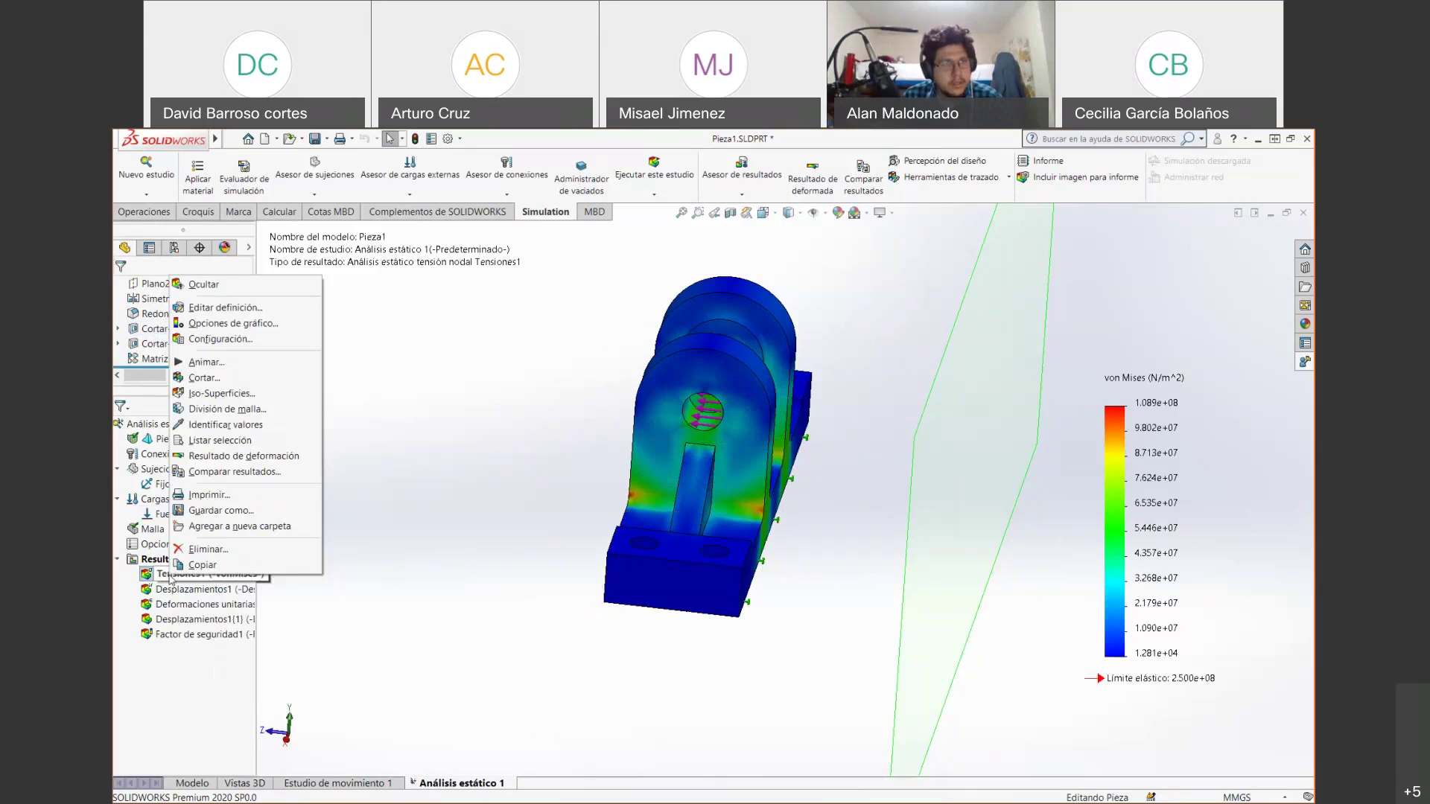
pyautogui.click(256, 397)
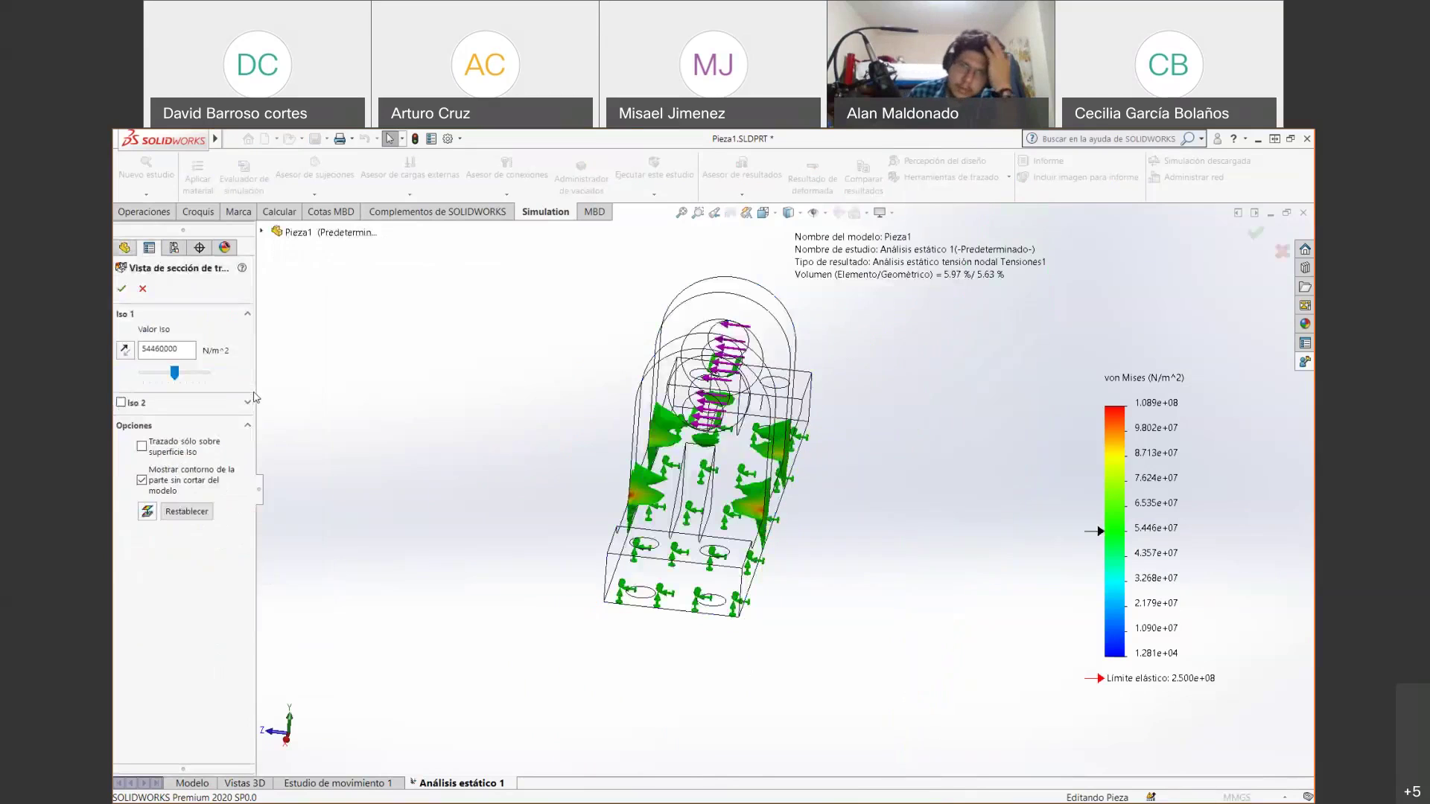
pyautogui.moveTo(803, 533); pyautogui.dragTo(747, 492, button='middle')
pyautogui.scroll(5, 719, 480)
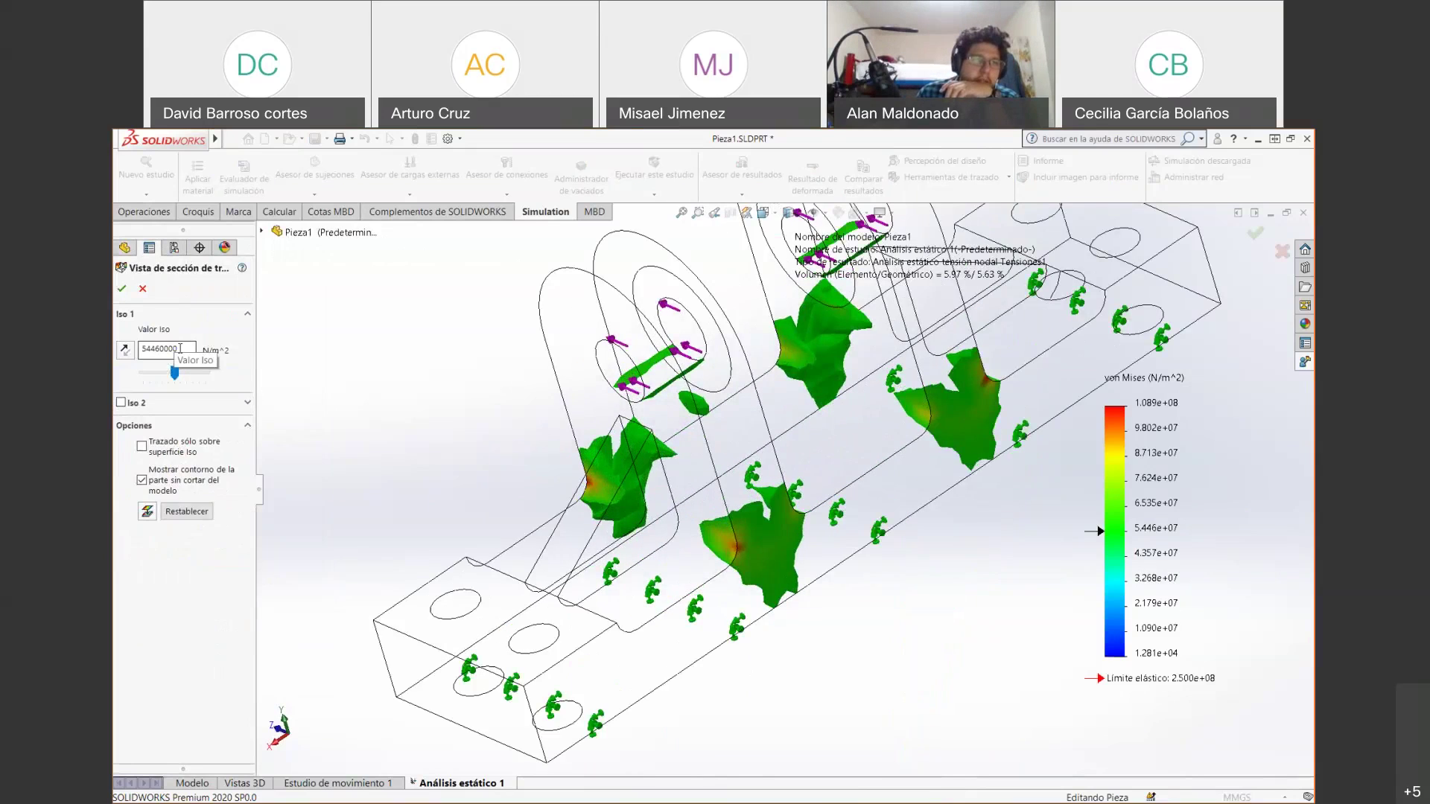
pyautogui.moveTo(177, 371); pyautogui.dragTo(167, 376)
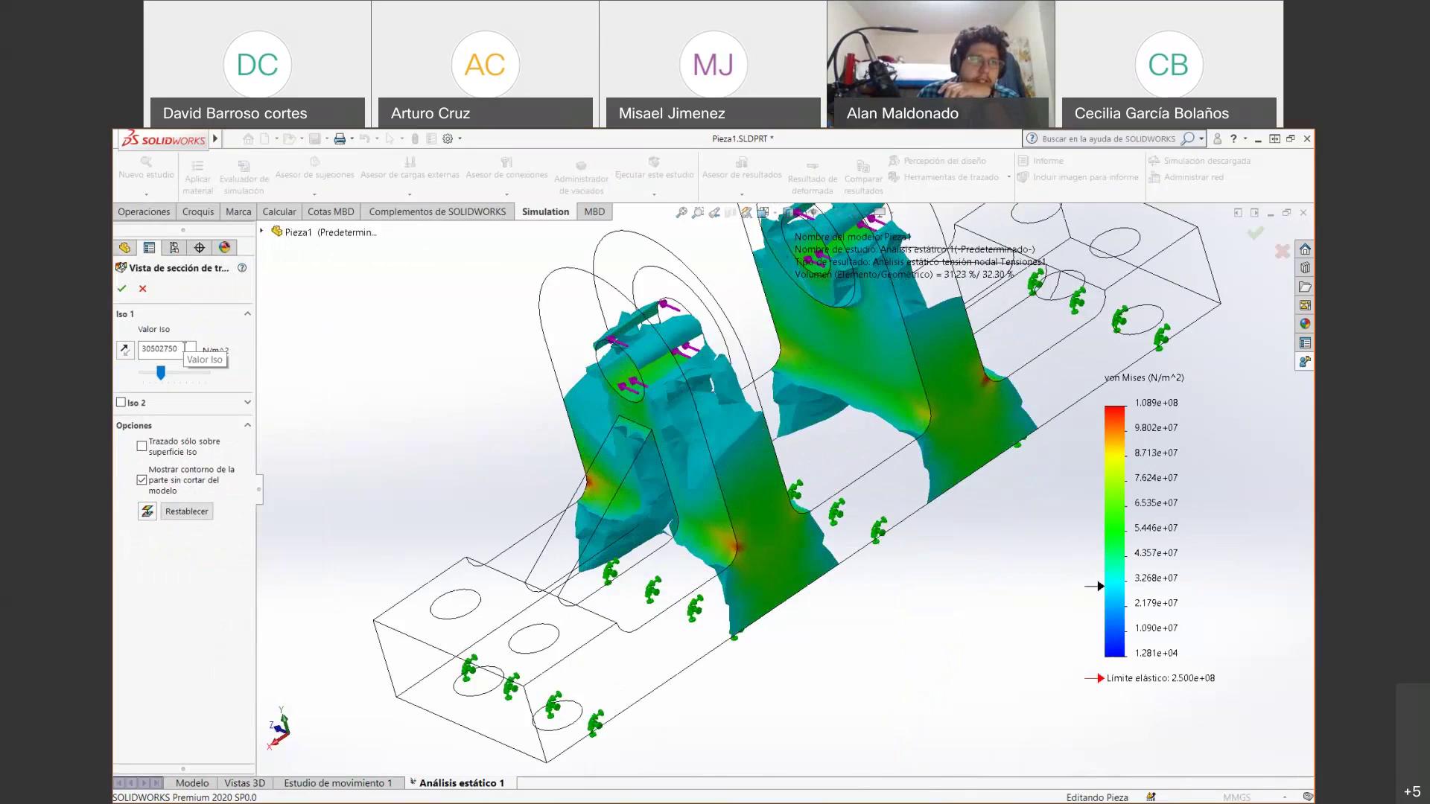
pyautogui.moveTo(161, 374); pyautogui.dragTo(137, 379)
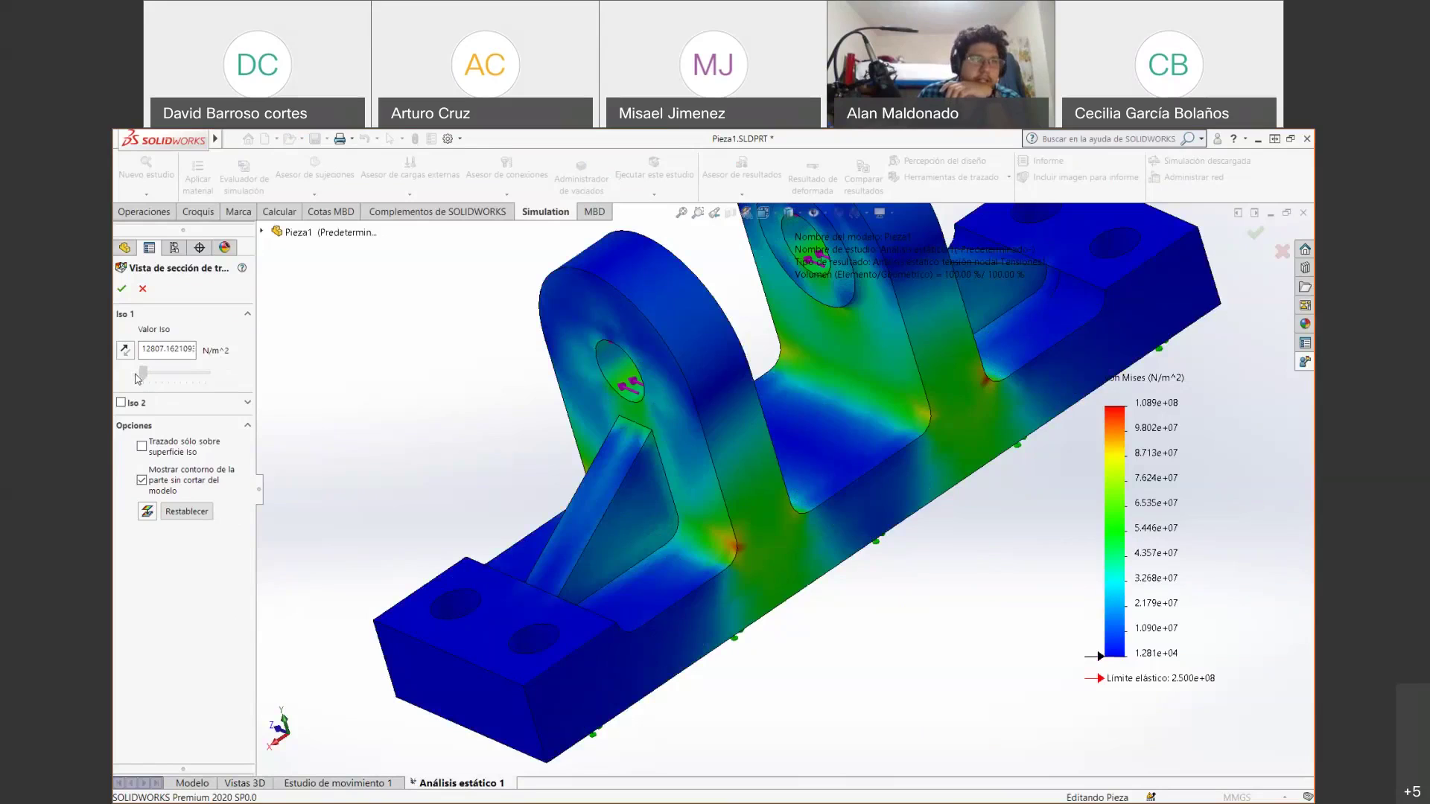
pyautogui.moveTo(140, 380); pyautogui.dragTo(196, 386)
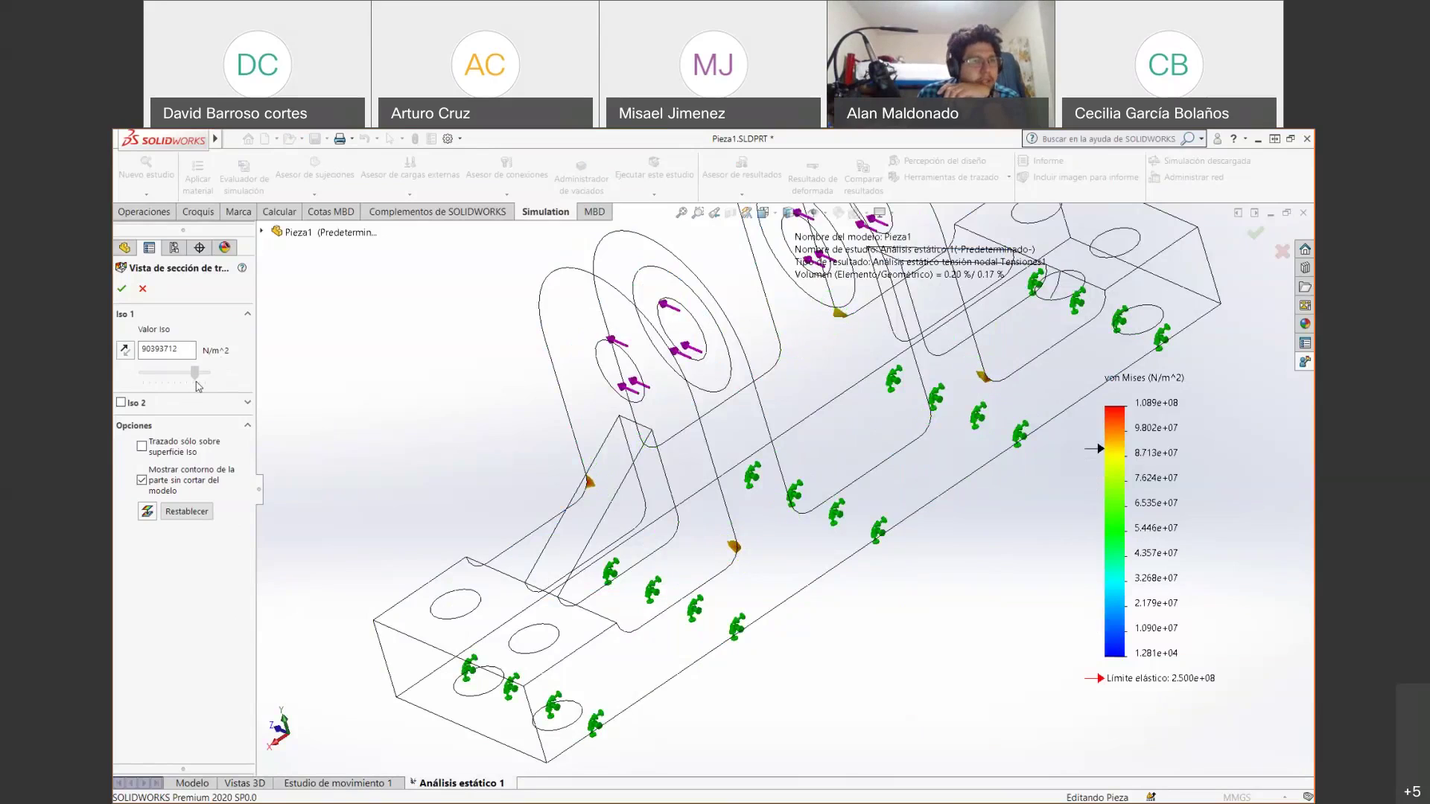
pyautogui.click(196, 514)
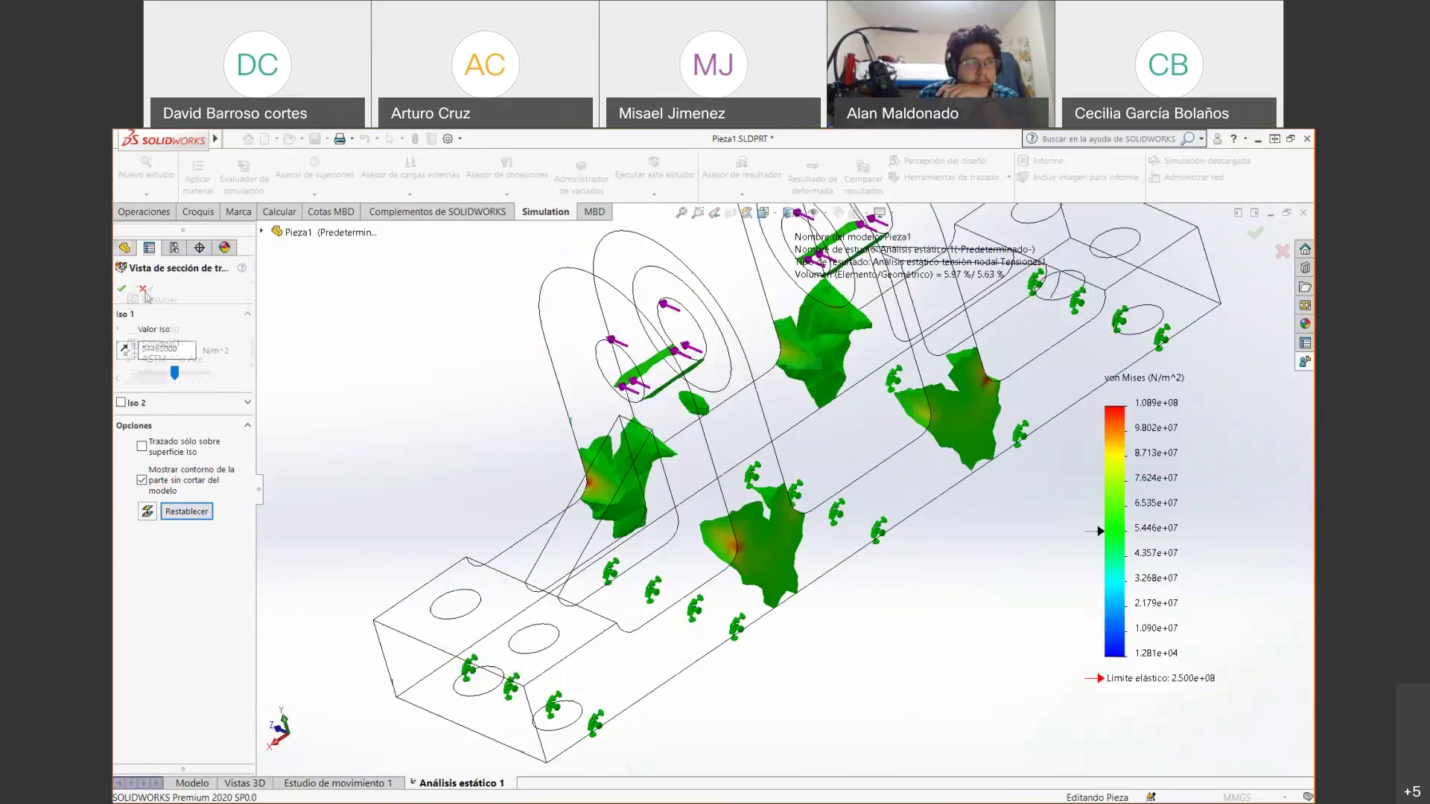
pyautogui.click(143, 291)
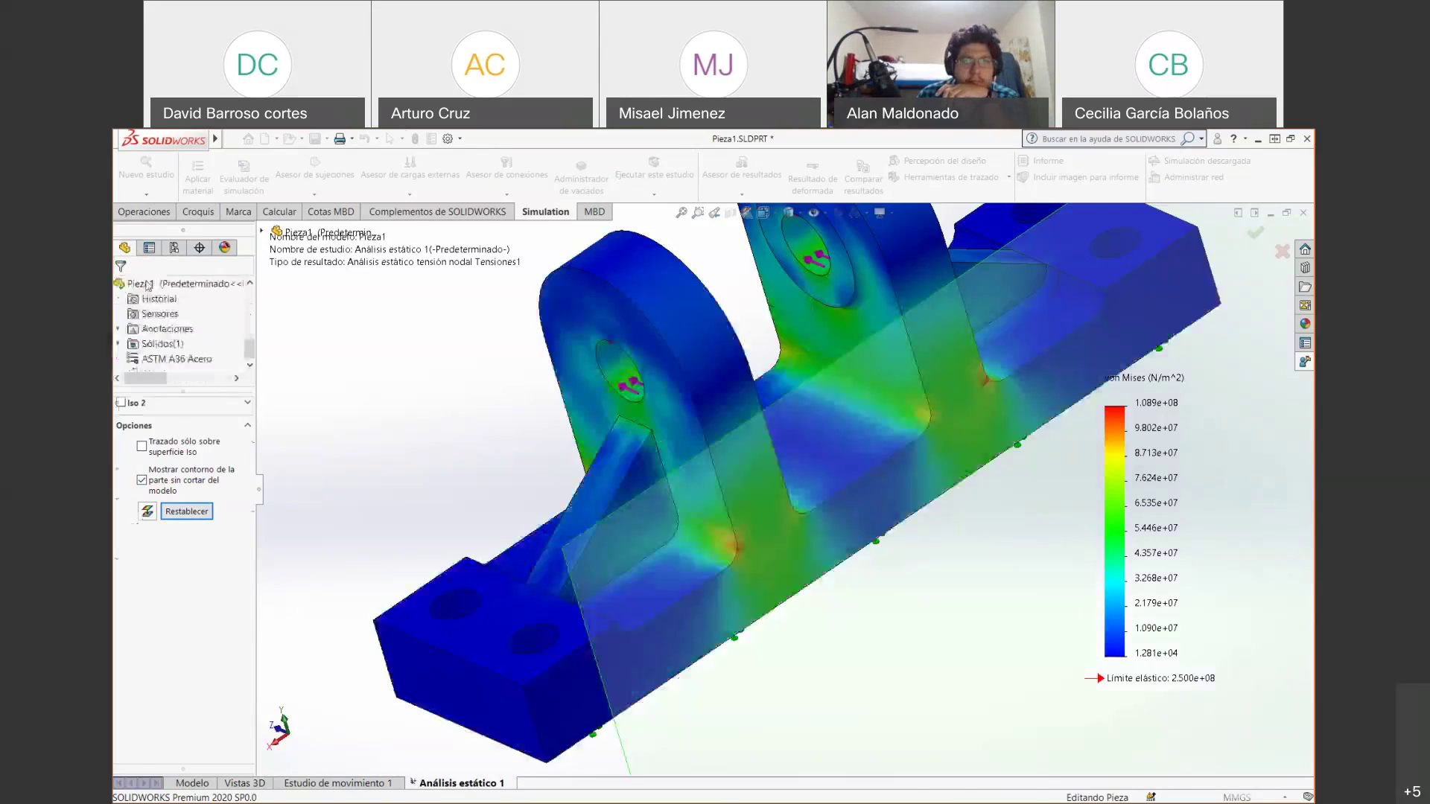
pyautogui.rightClick(1120, 472)
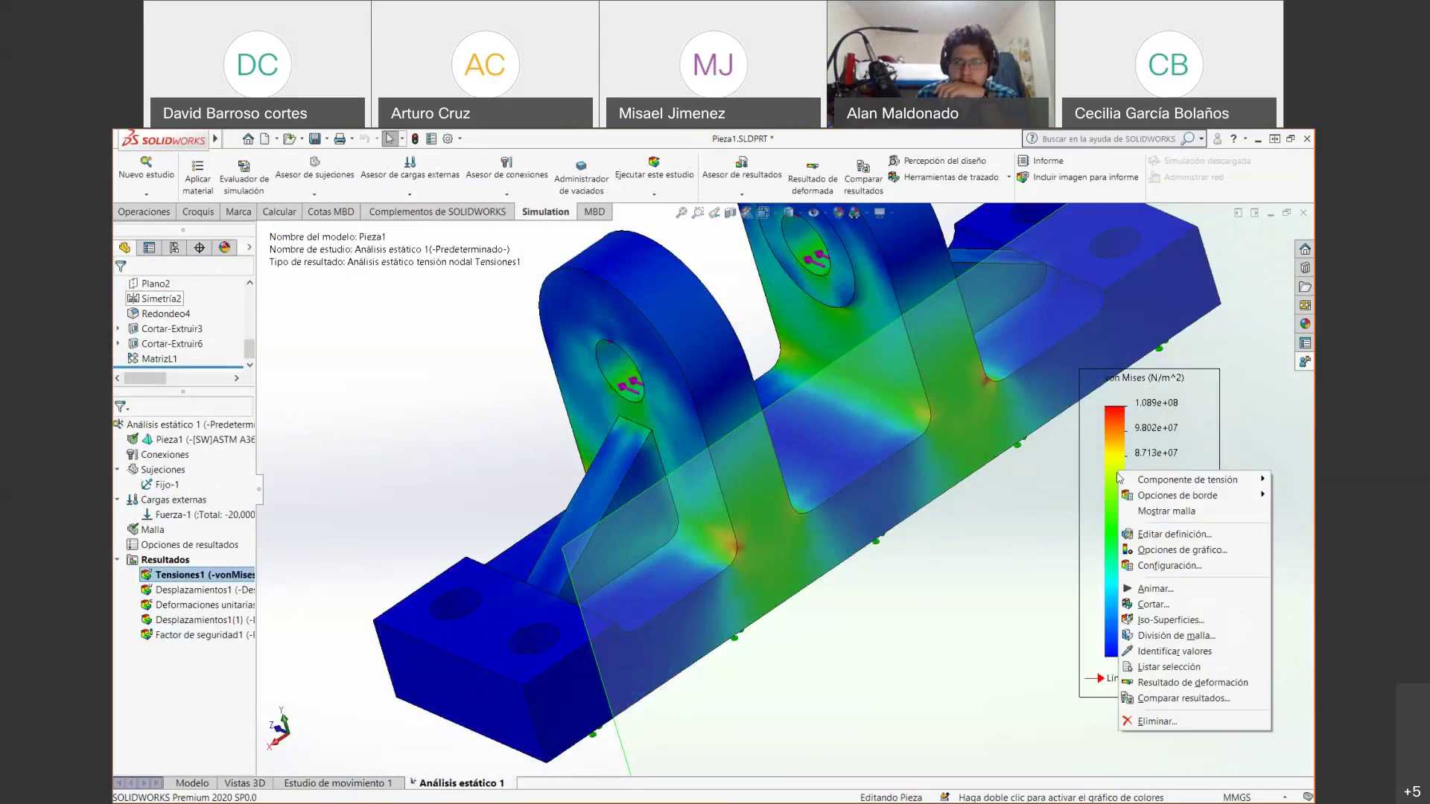
pyautogui.click(1208, 651)
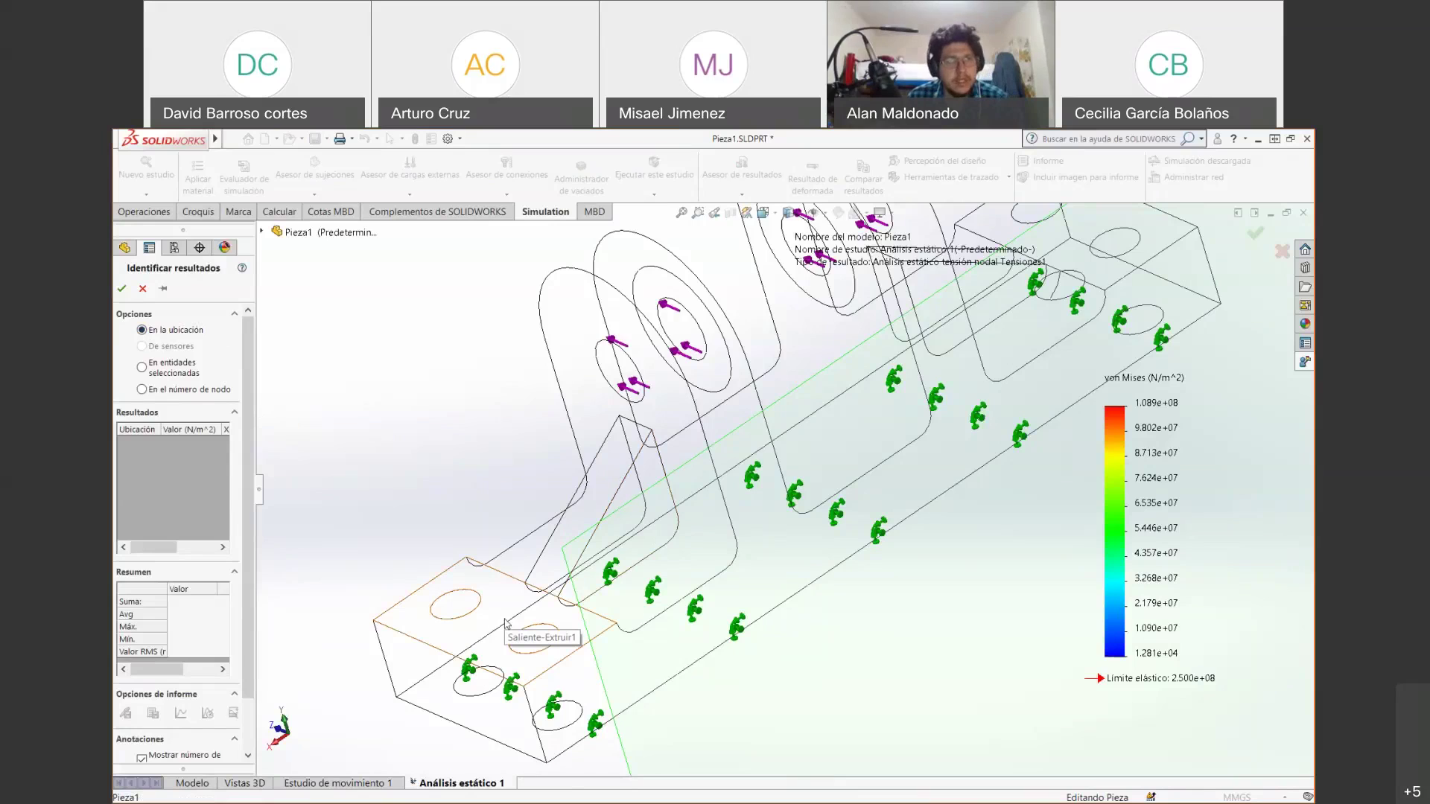
pyautogui.press('Escape')
# Hide the von Mises stress plot and display it again.
pyautogui.moveTo(661, 577); pyautogui.dragTo(493, 591, button='middle')
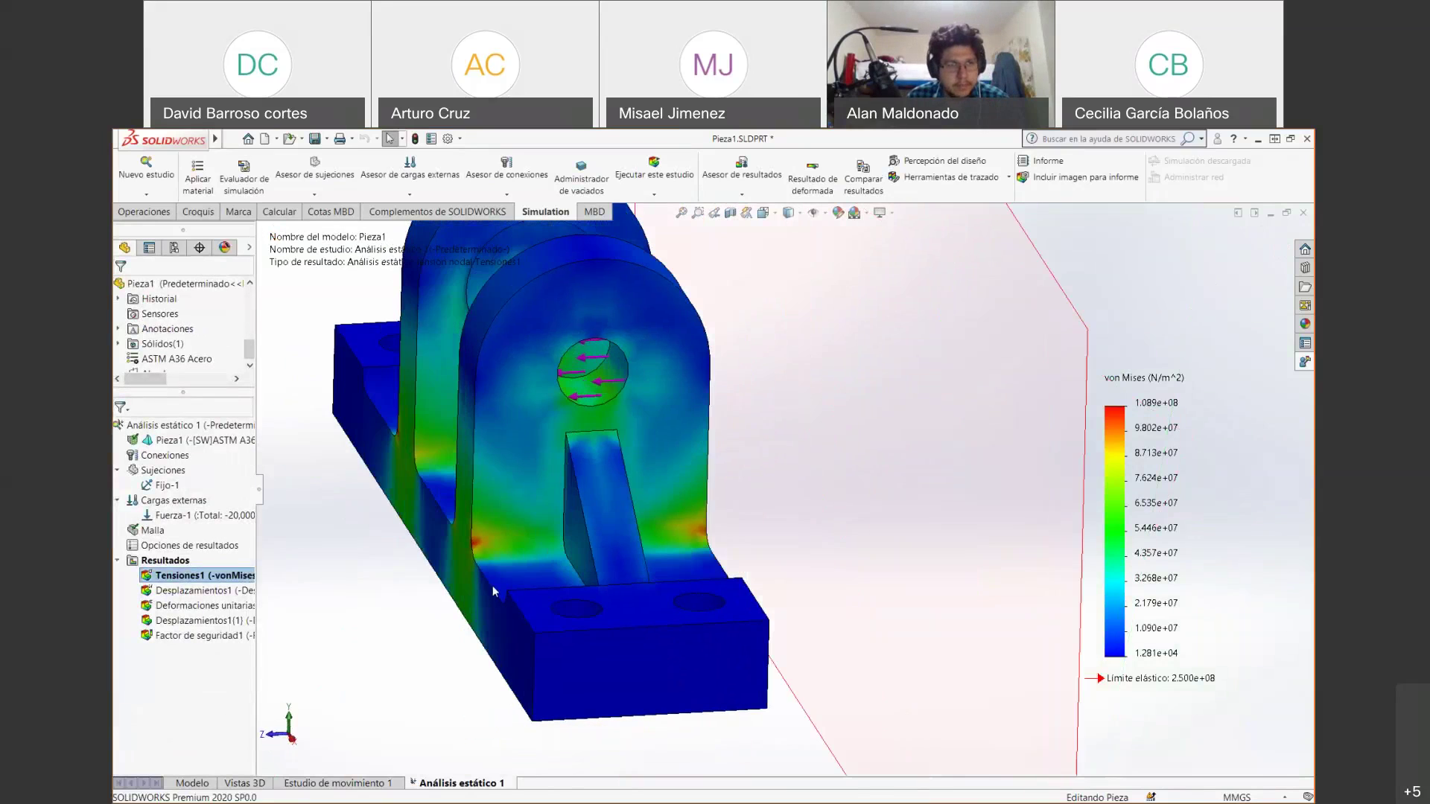
pyautogui.rightClick(152, 574)
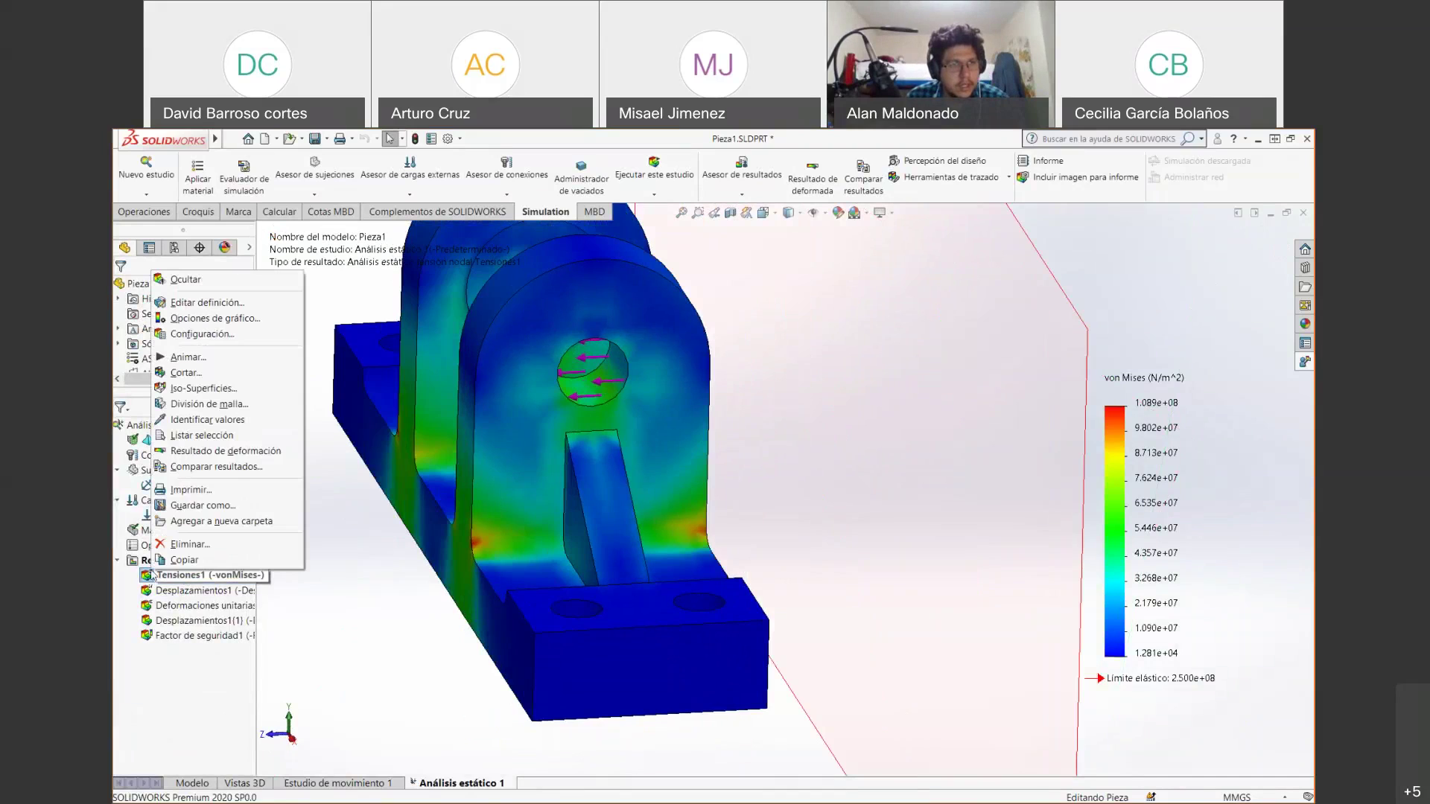
pyautogui.click(221, 281)
pyautogui.rightClick(168, 578)
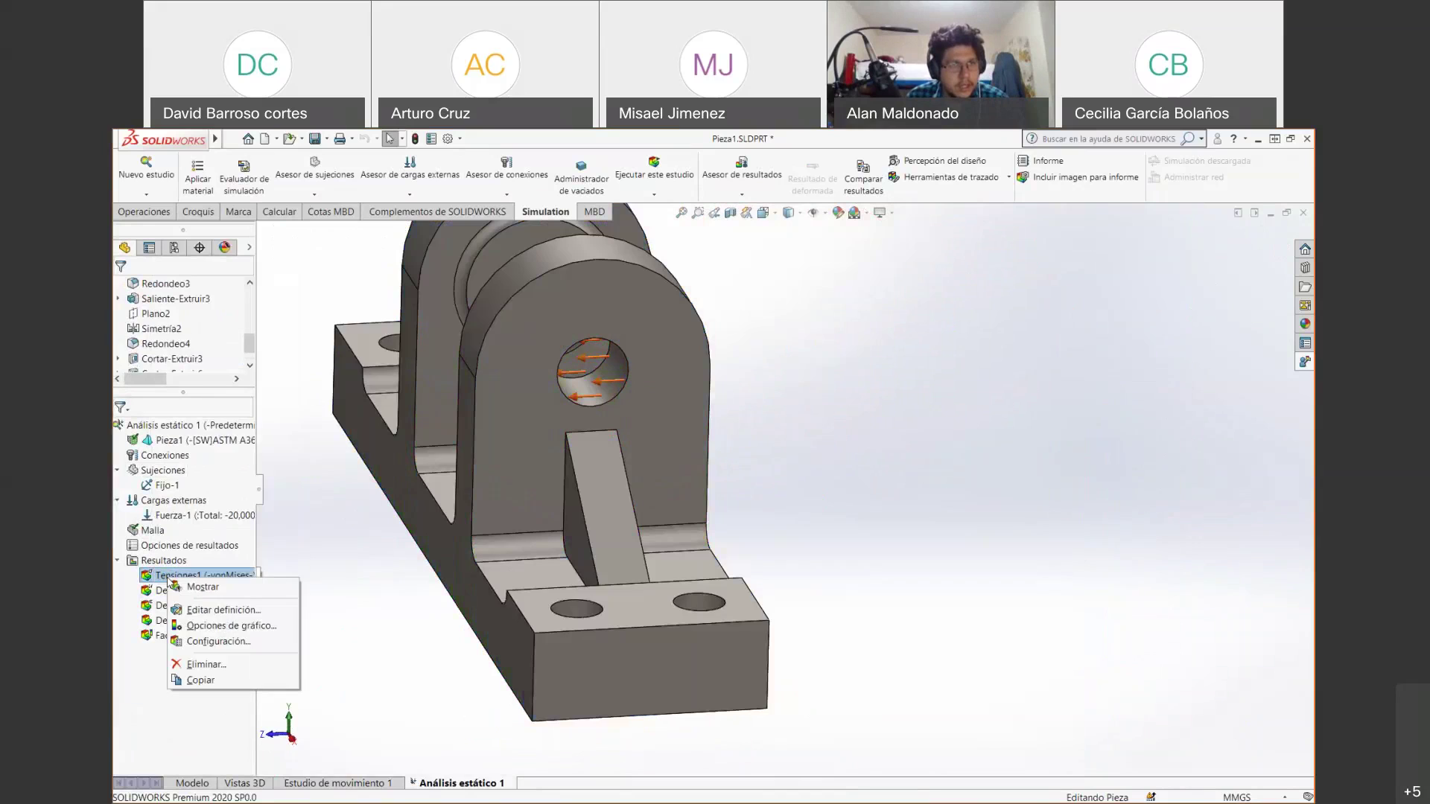
pyautogui.click(199, 588)
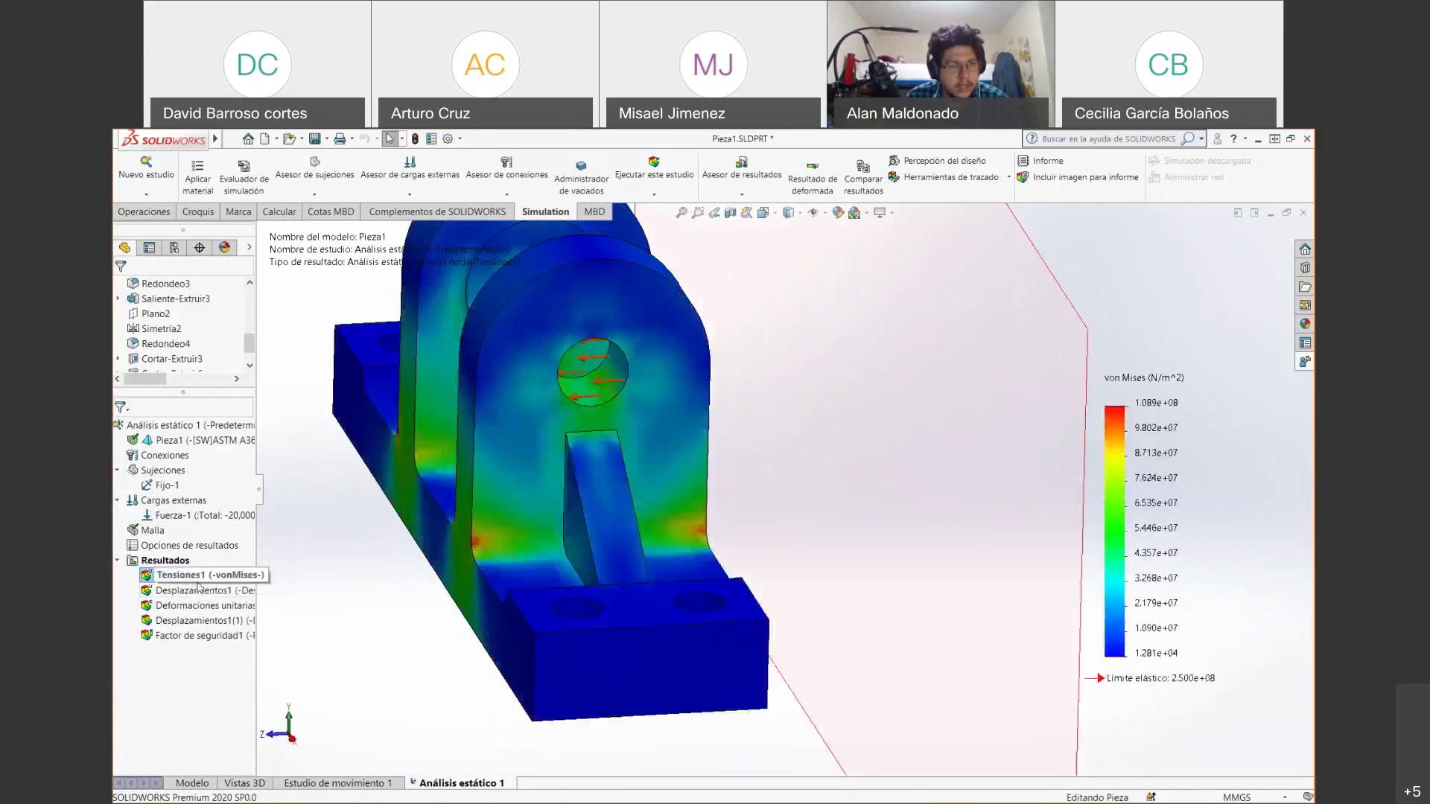
# Hide the section plane of the von Mises stress plot, switch off its clipping and accept the section settings.
pyautogui.rightClick(198, 582)
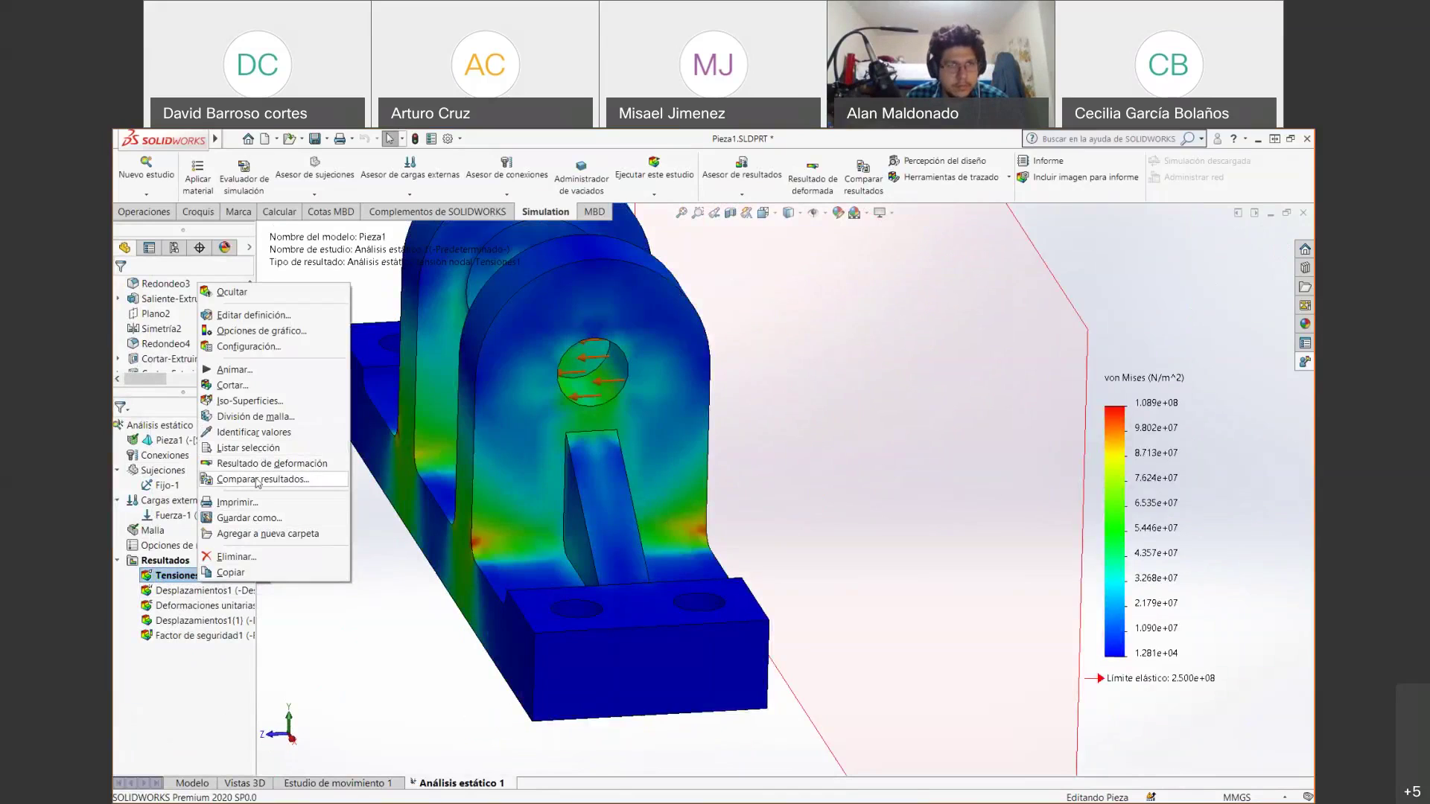
pyautogui.click(234, 390)
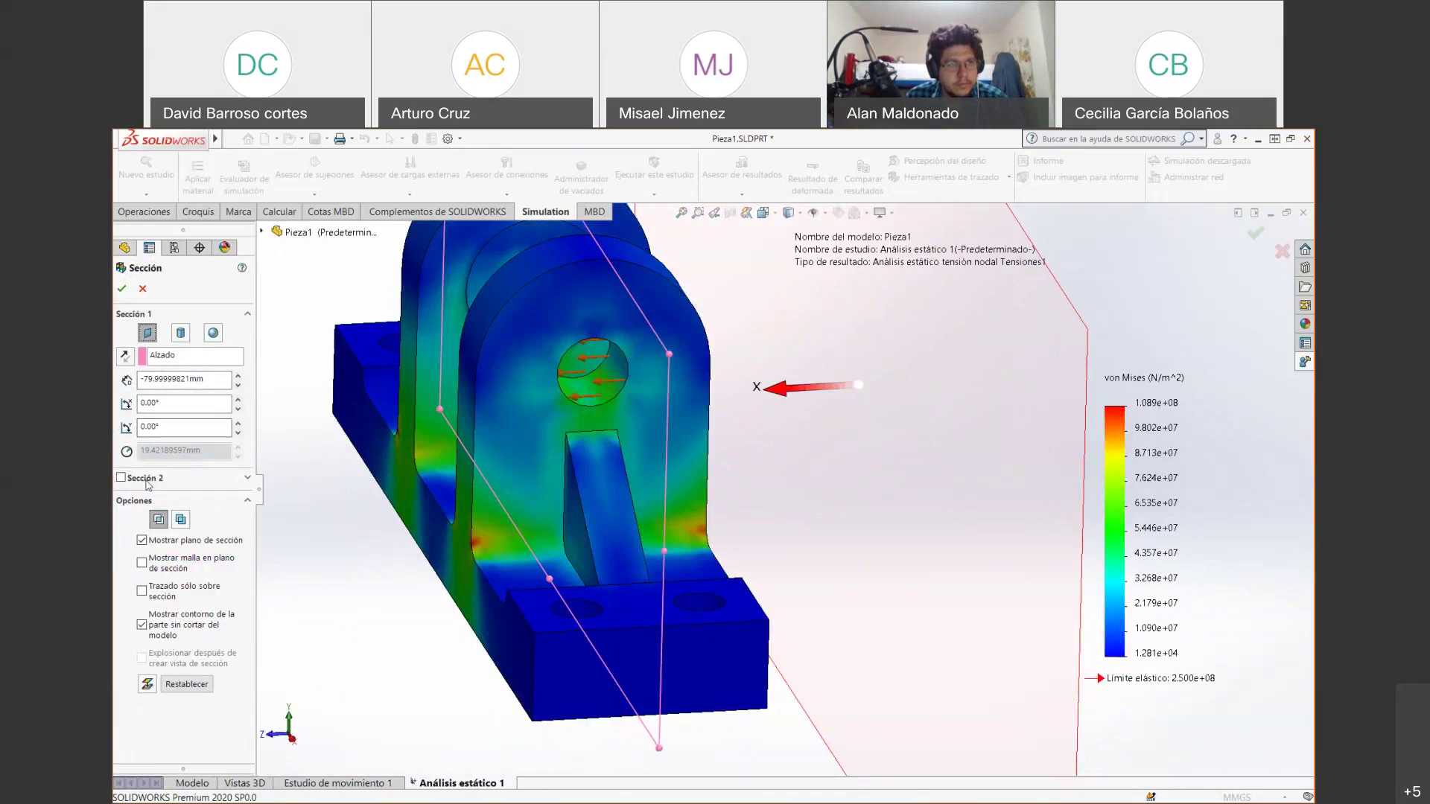
pyautogui.click(141, 542)
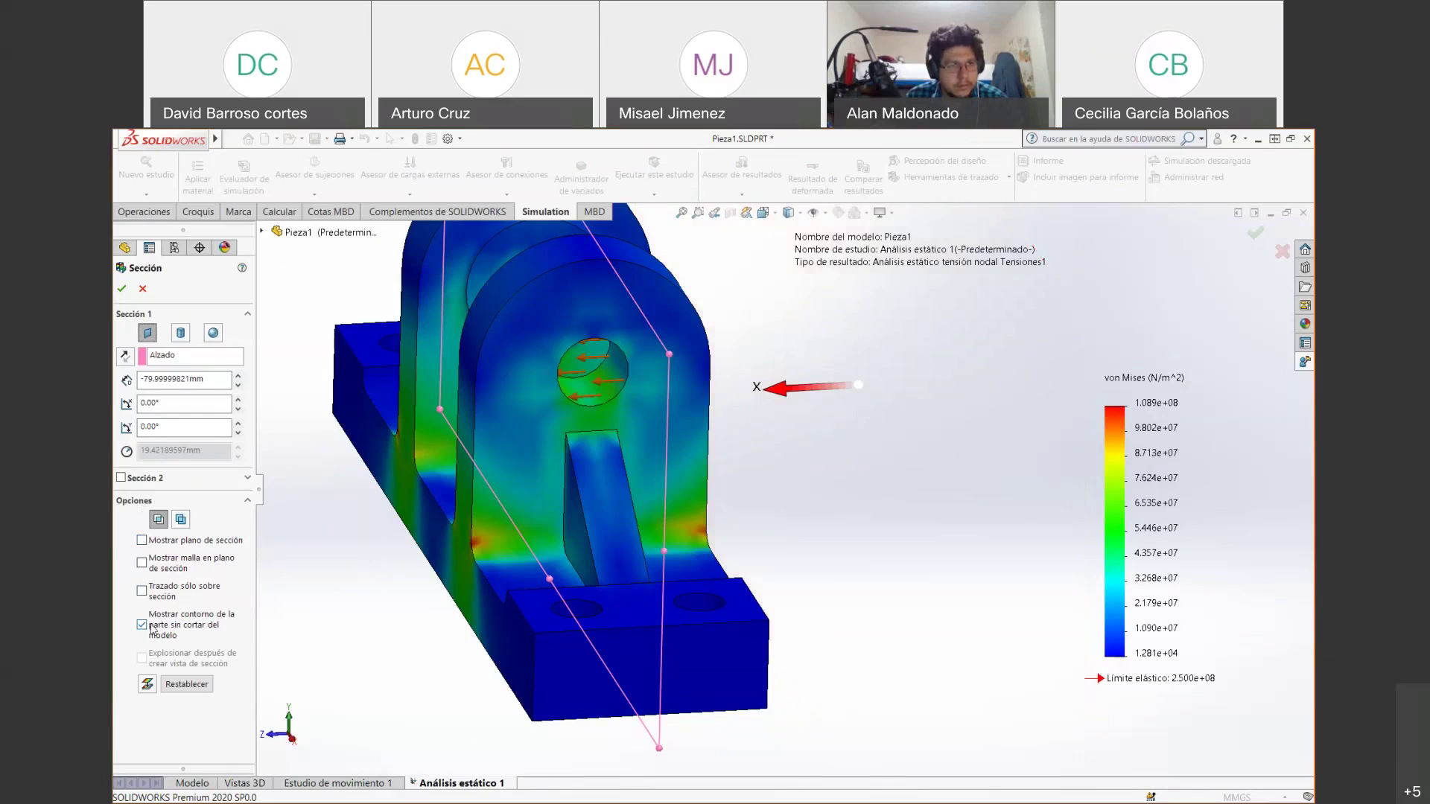
pyautogui.click(146, 686)
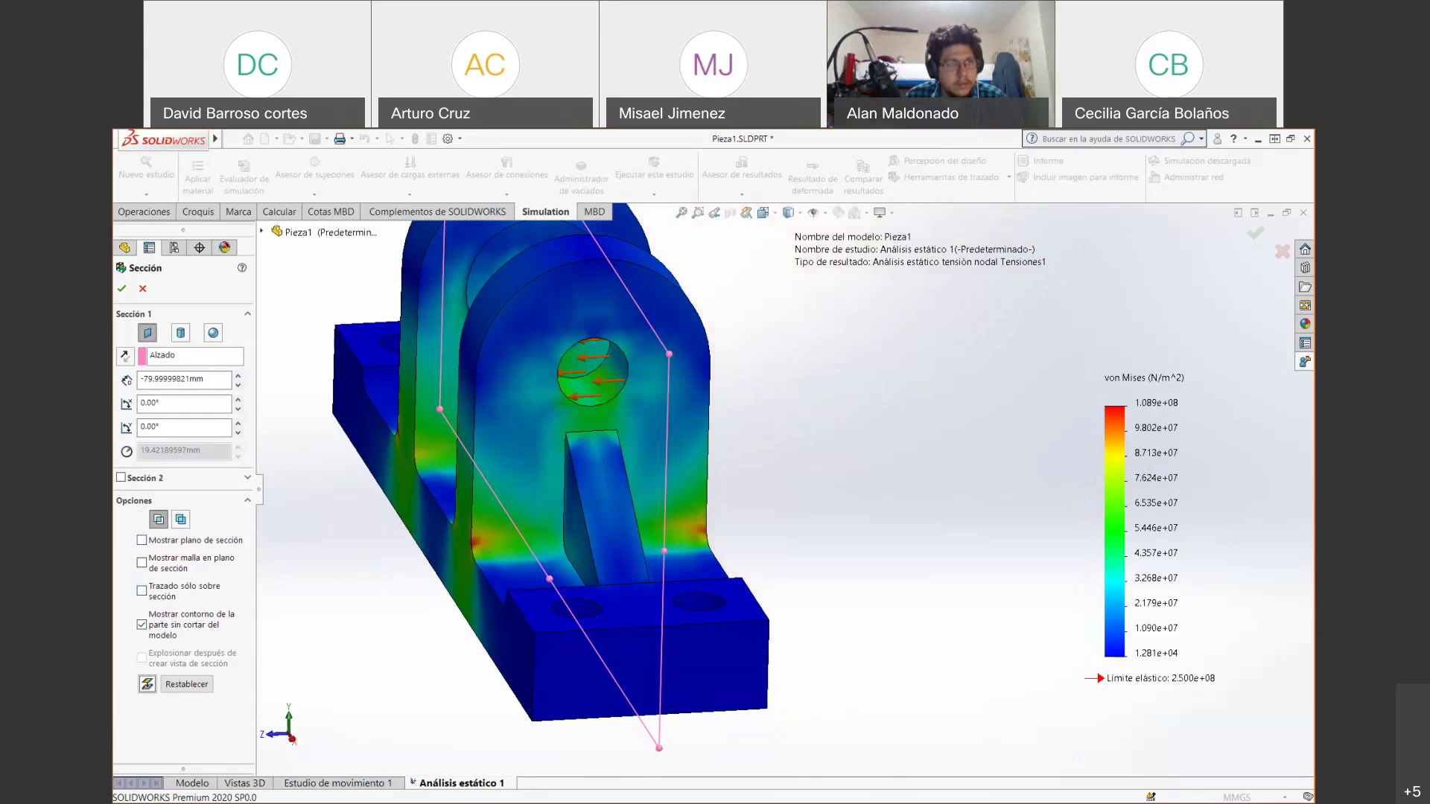
pyautogui.click(123, 288)
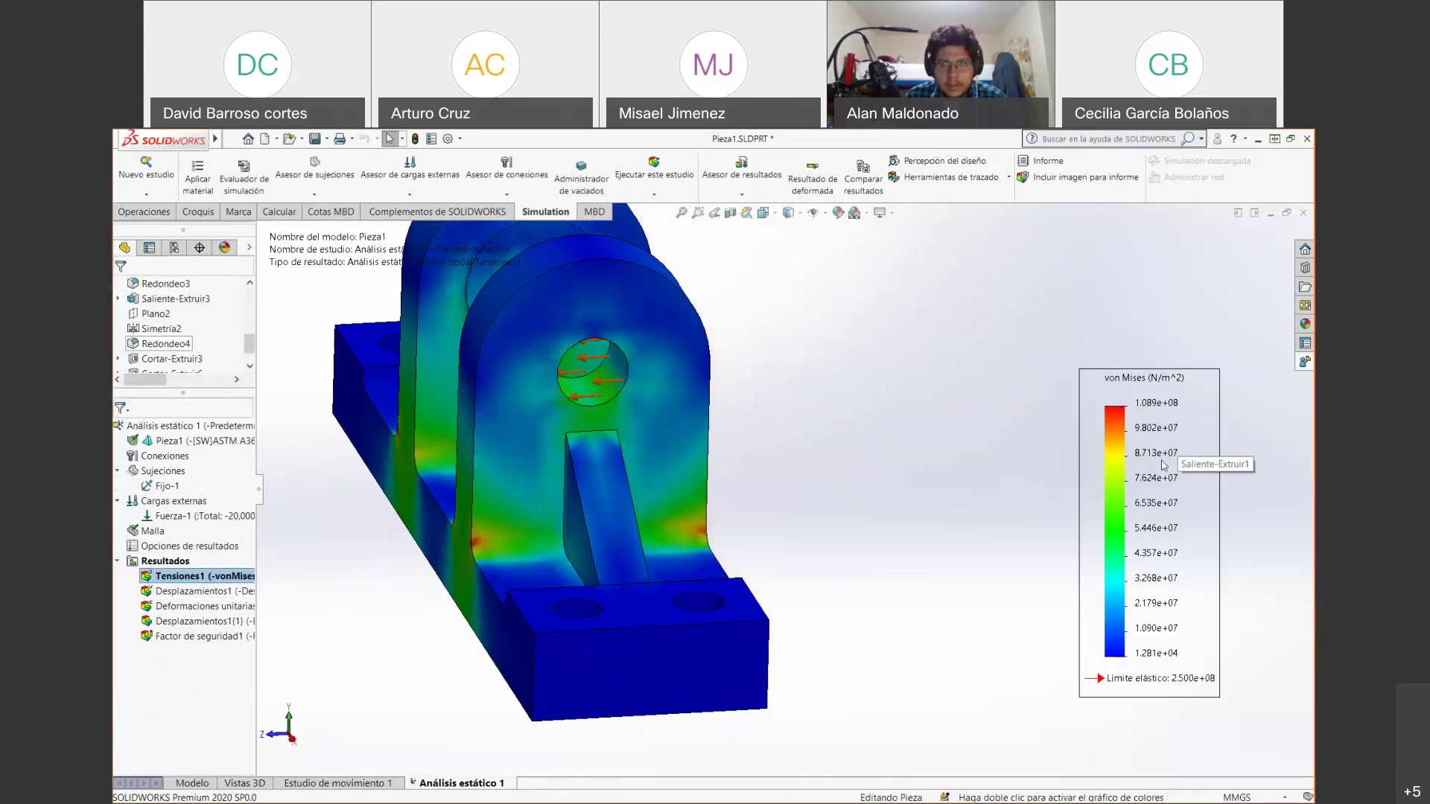
pyautogui.rightClick(1115, 494)
pyautogui.click(1147, 655)
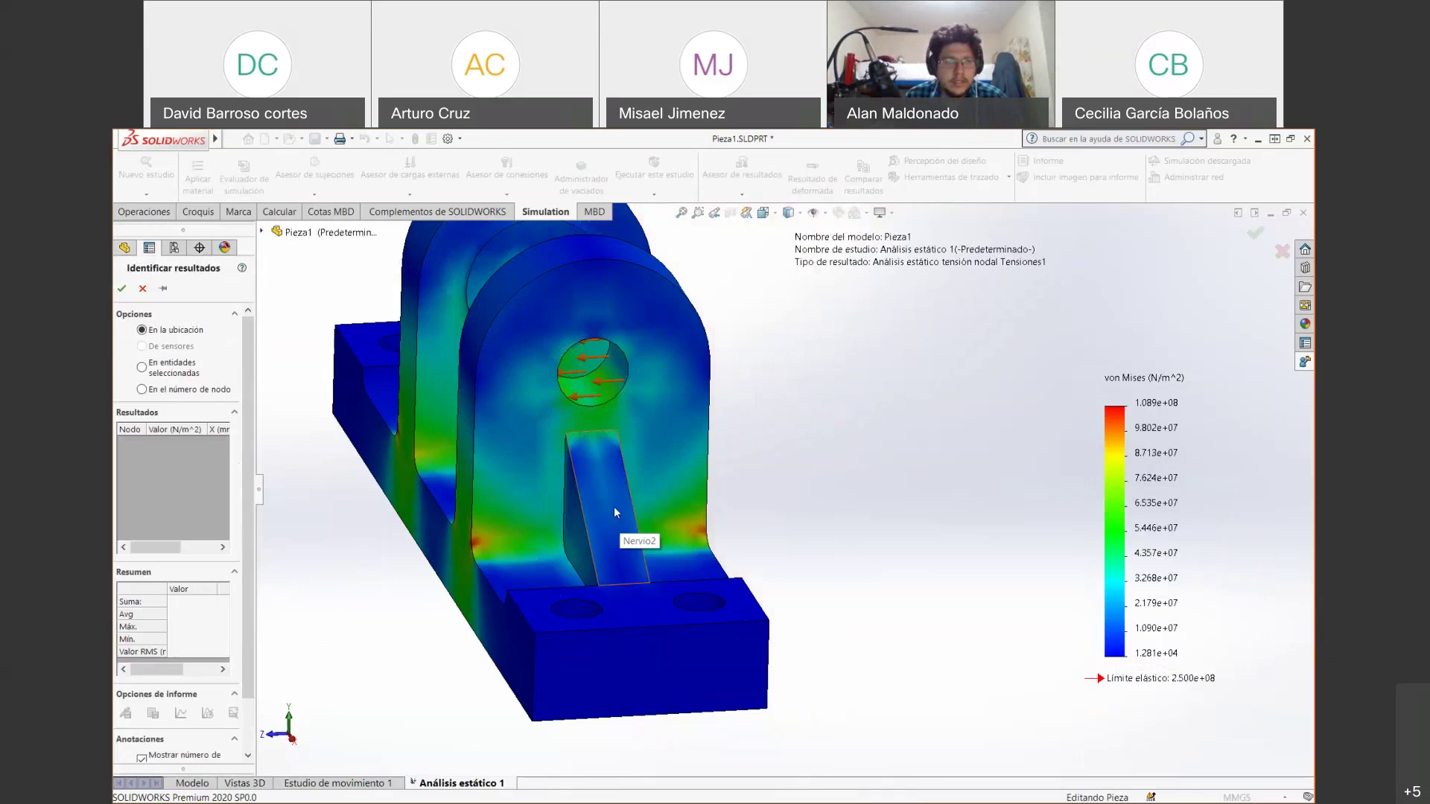
pyautogui.rightClick(1101, 447)
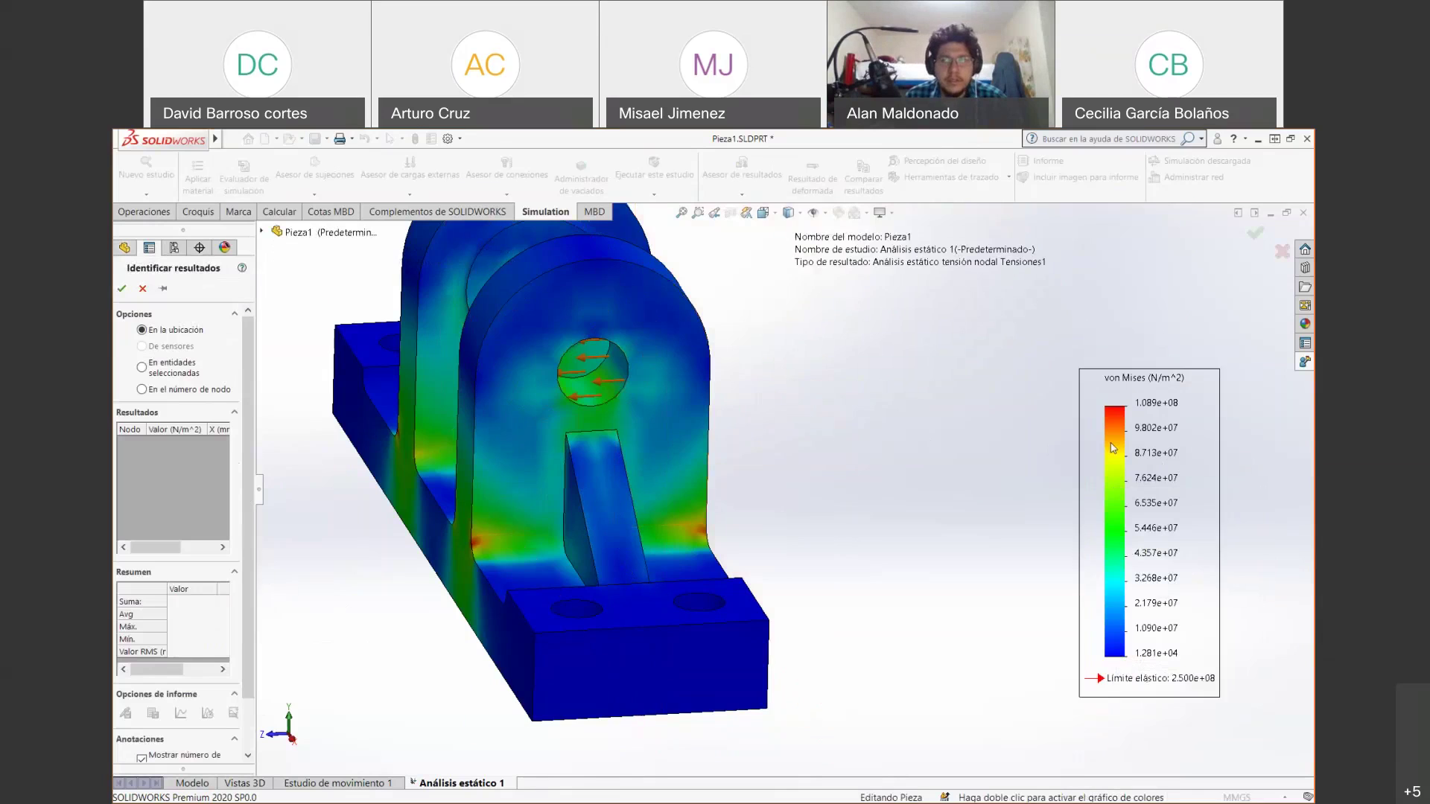
pyautogui.press('Escape')
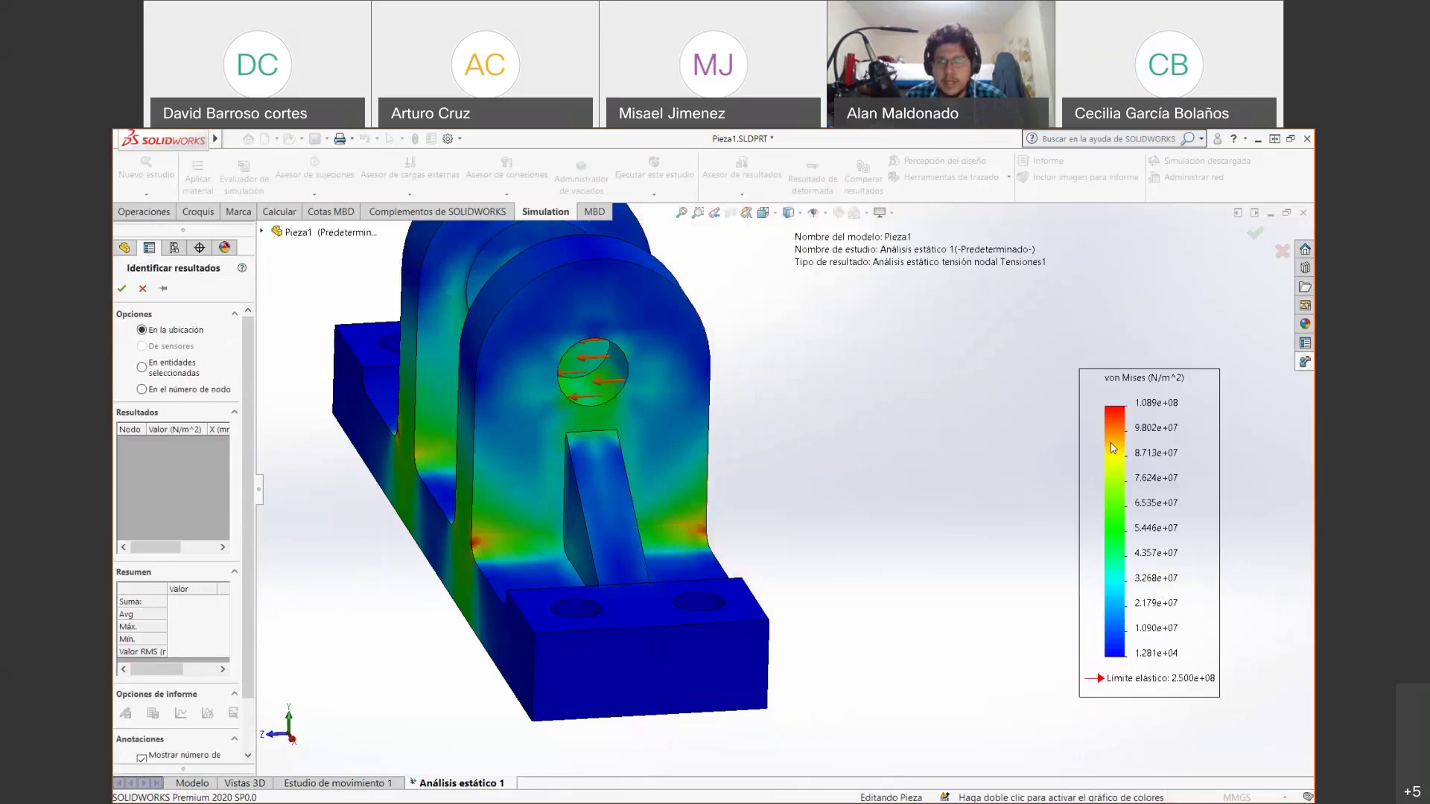
pyautogui.press('Escape')
# Overlay the mesh on the von Mises stress plot and probe a node beside the red spot at the front lug's base.
pyautogui.rightClick(1113, 448)
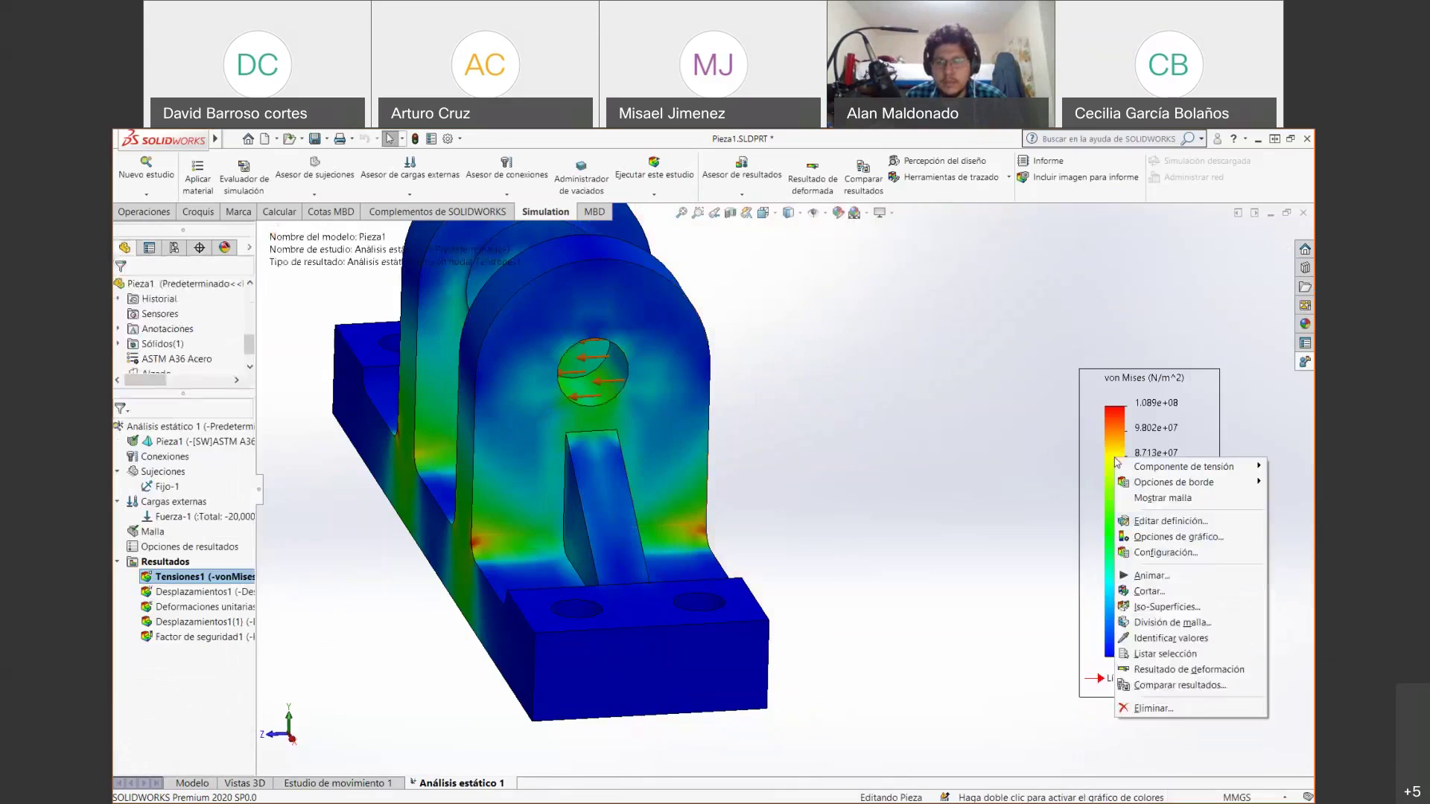
pyautogui.click(1137, 499)
pyautogui.rightClick(1129, 493)
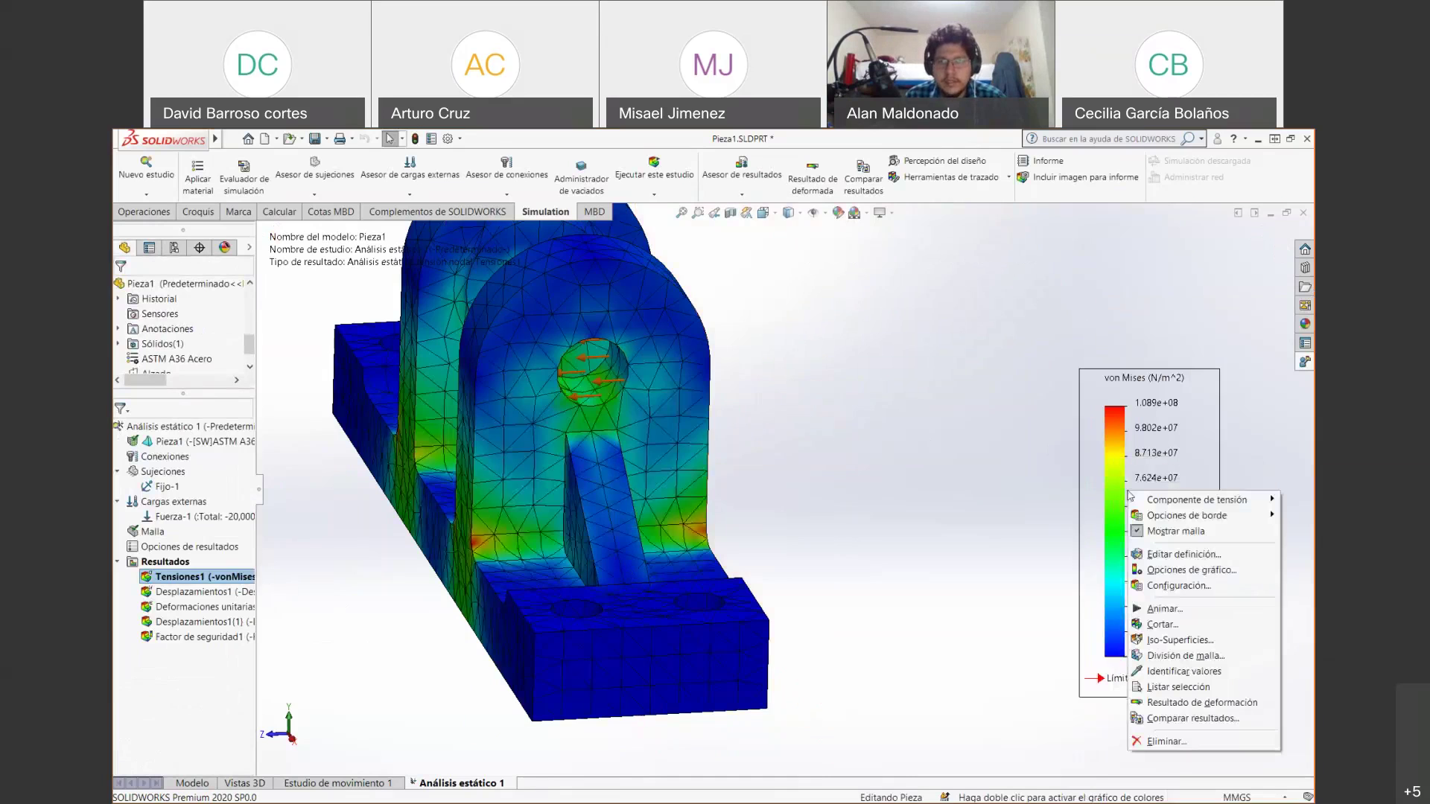
pyautogui.click(1169, 671)
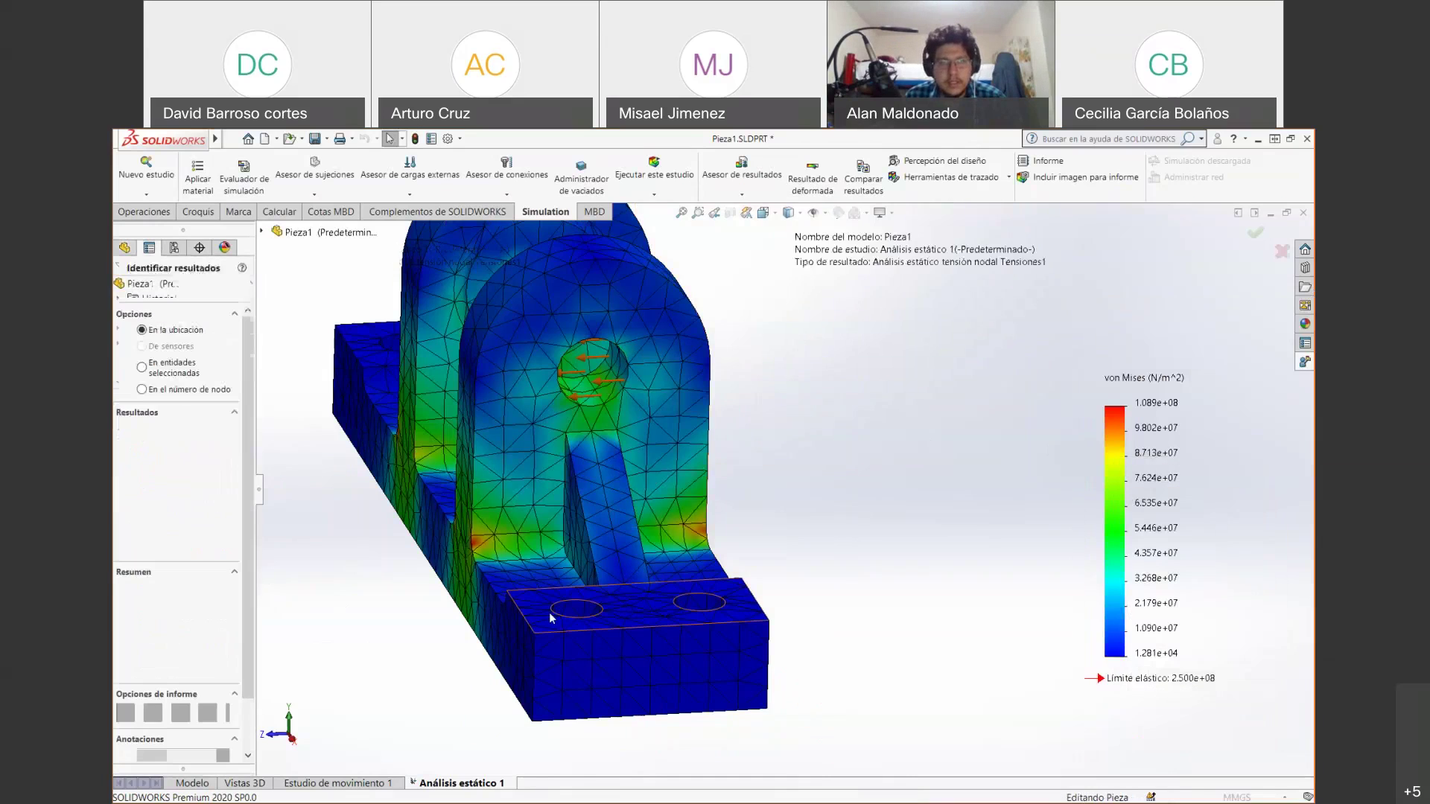
pyautogui.scroll(-8, 472, 555)
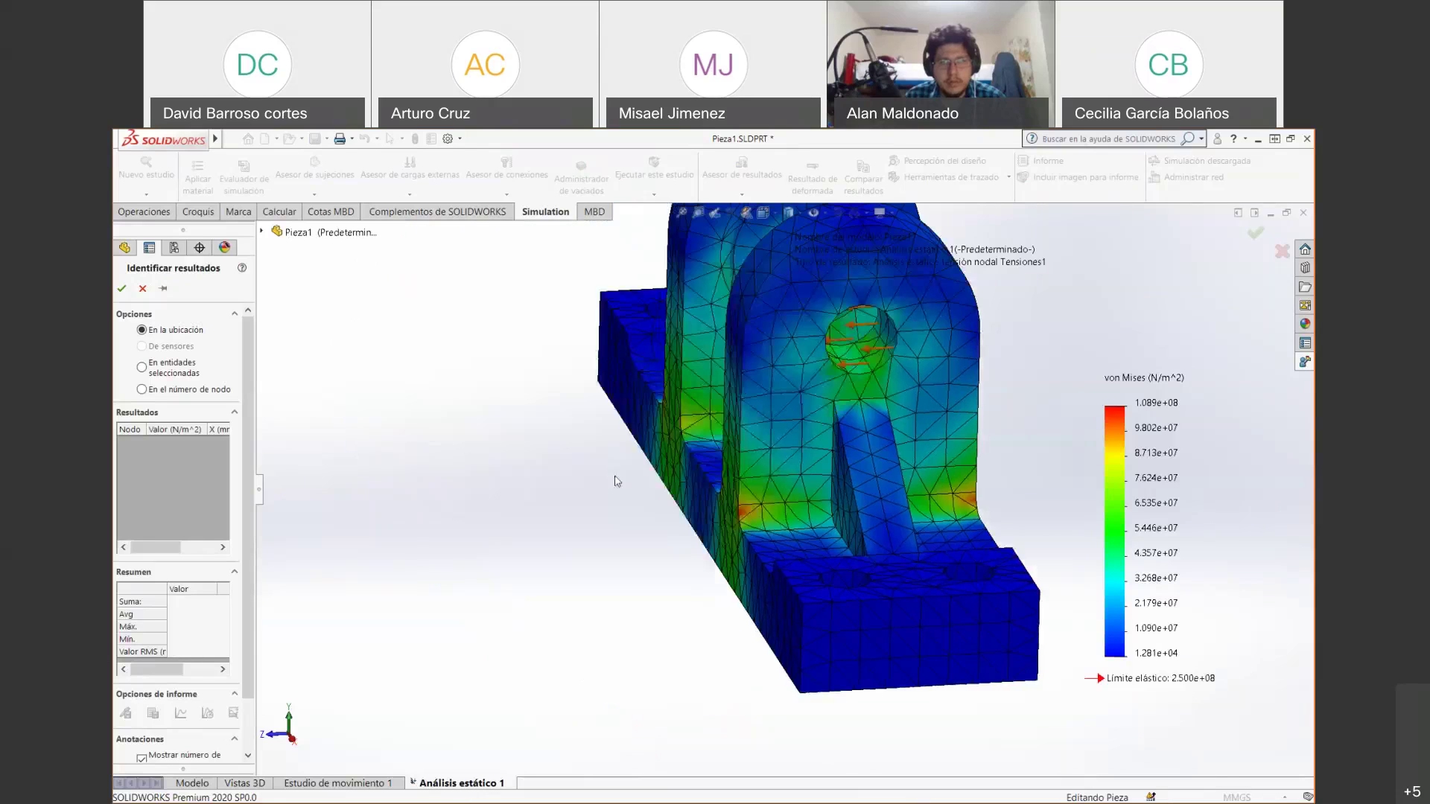
pyautogui.click(754, 572)
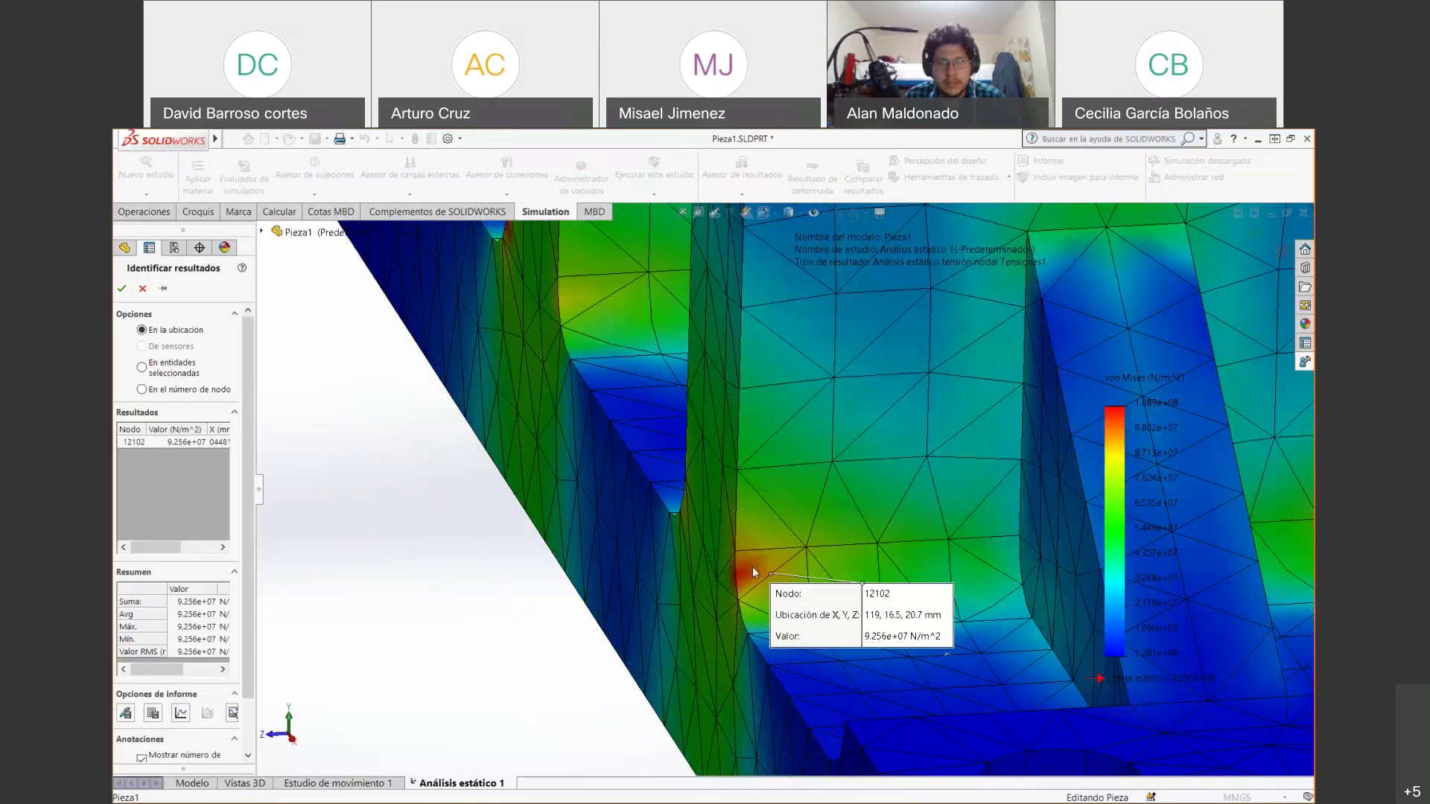
pyautogui.moveTo(801, 605); pyautogui.dragTo(463, 635)
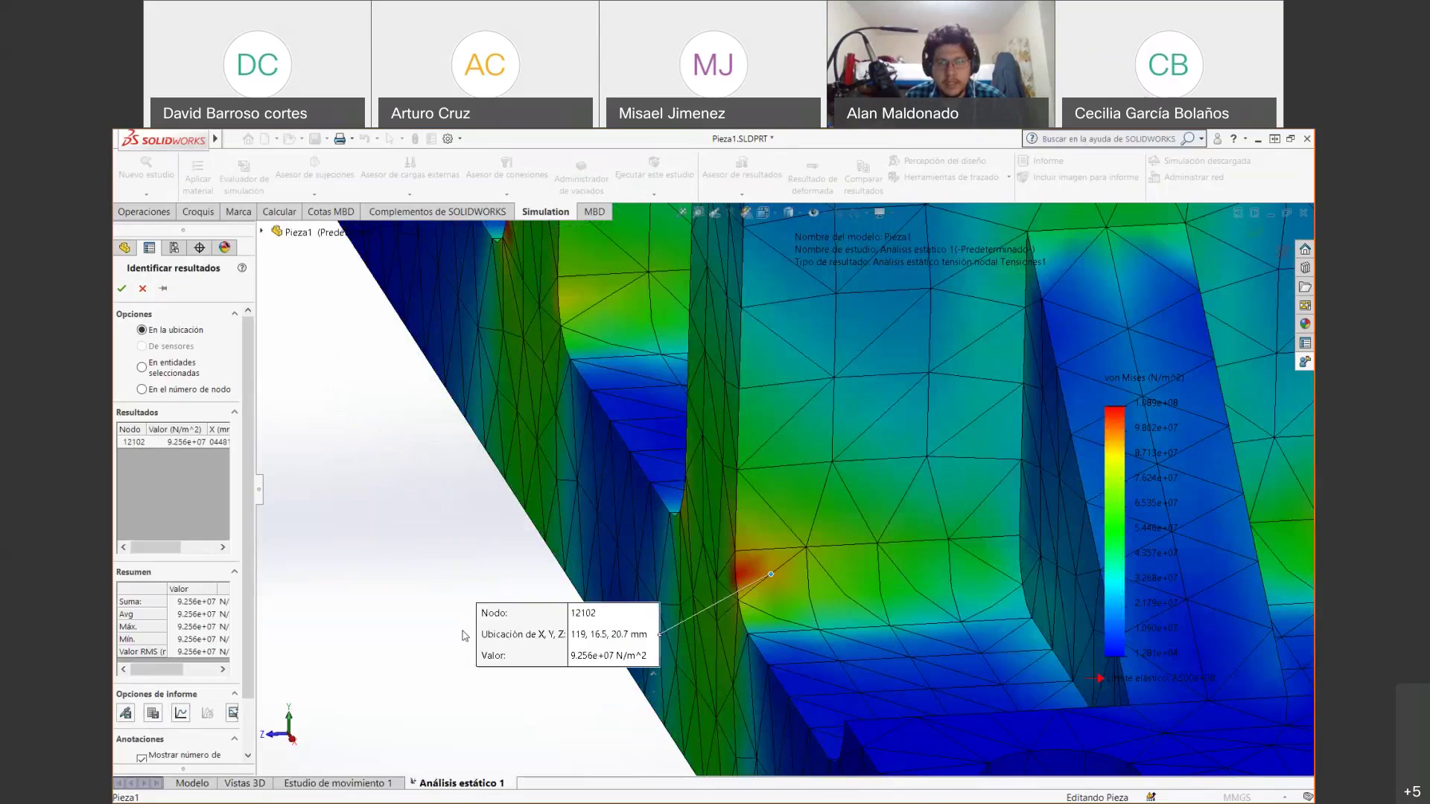
# Probe two more nodes around the red spot, including one at its edge, and move the callouts clear of the area.
pyautogui.click(751, 560)
pyautogui.moveTo(748, 633); pyautogui.dragTo(688, 461)
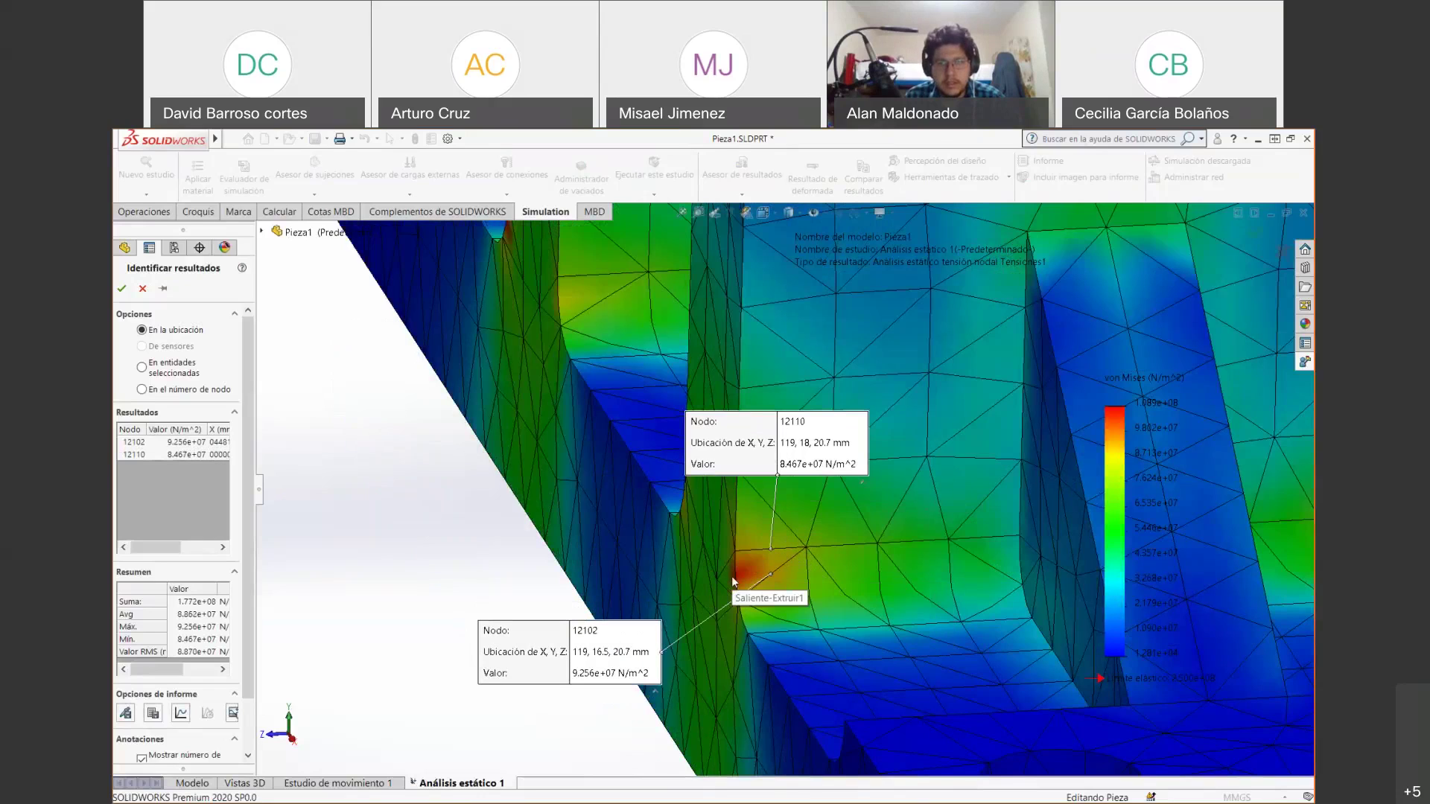
pyautogui.click(732, 577)
pyautogui.moveTo(734, 595); pyautogui.dragTo(296, 454)
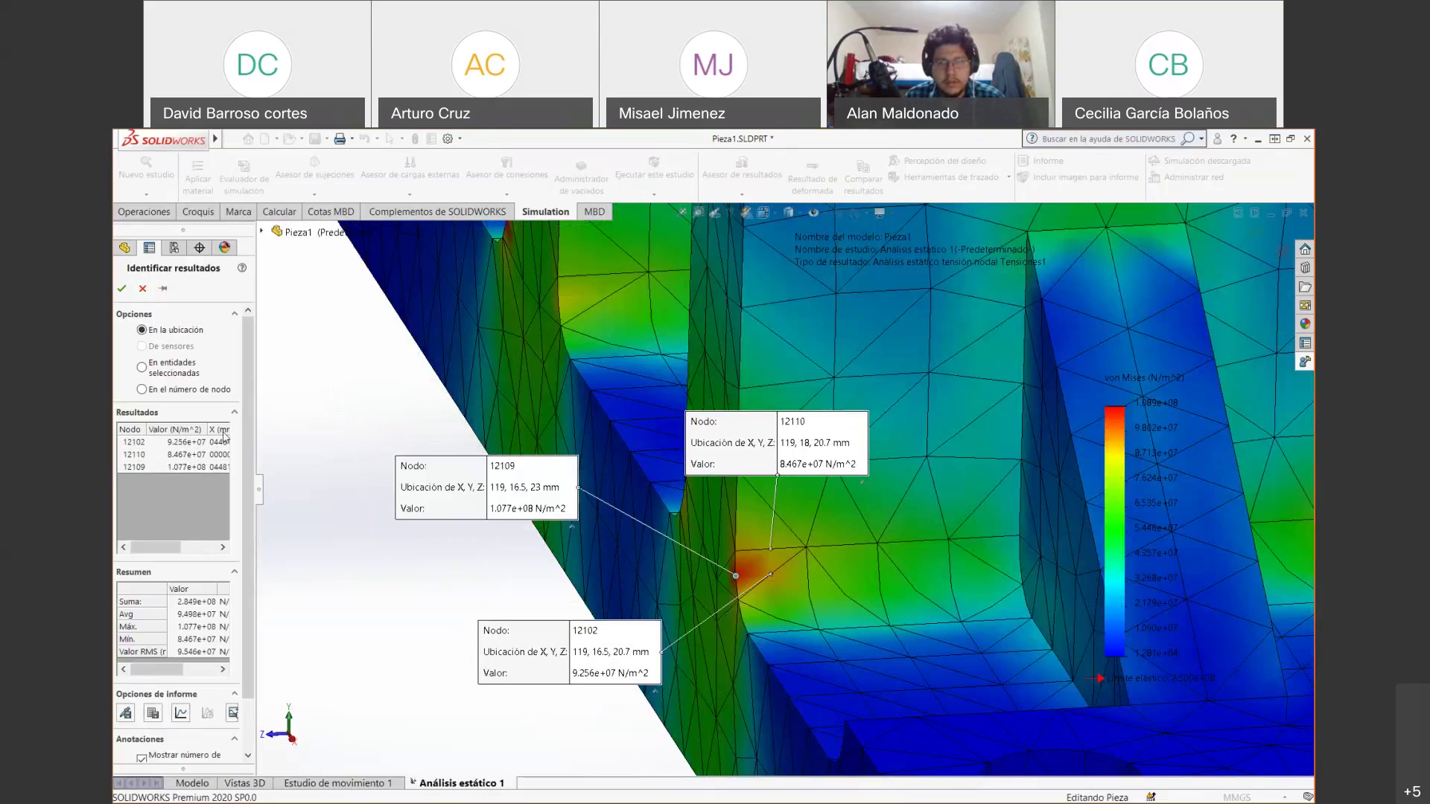
pyautogui.moveTo(445, 492); pyautogui.dragTo(368, 406)
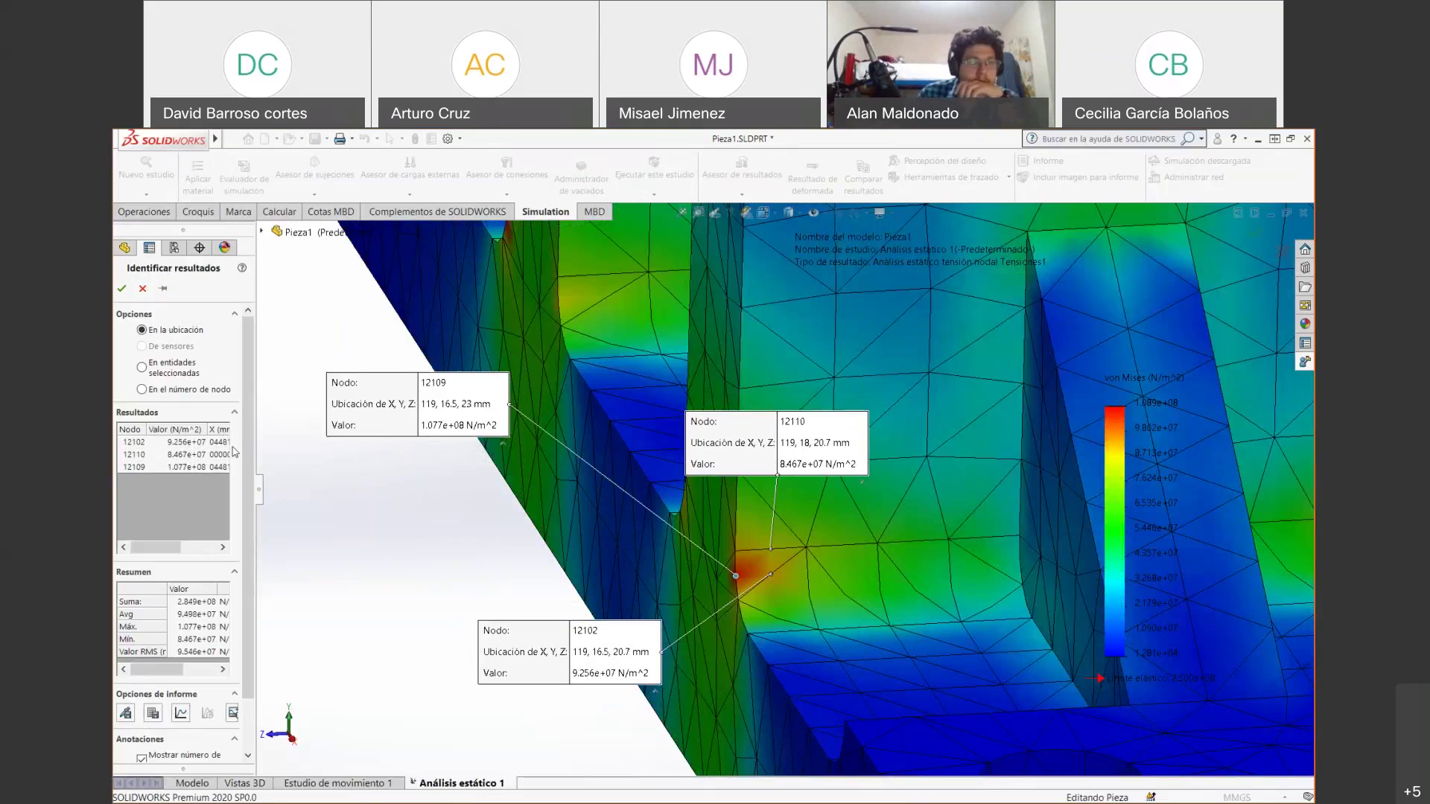
# Probe the stress values on the narrow face with the red spot at the front lug's base, using selected entities.
pyautogui.moveTo(266, 377); pyautogui.dragTo(381, 378)
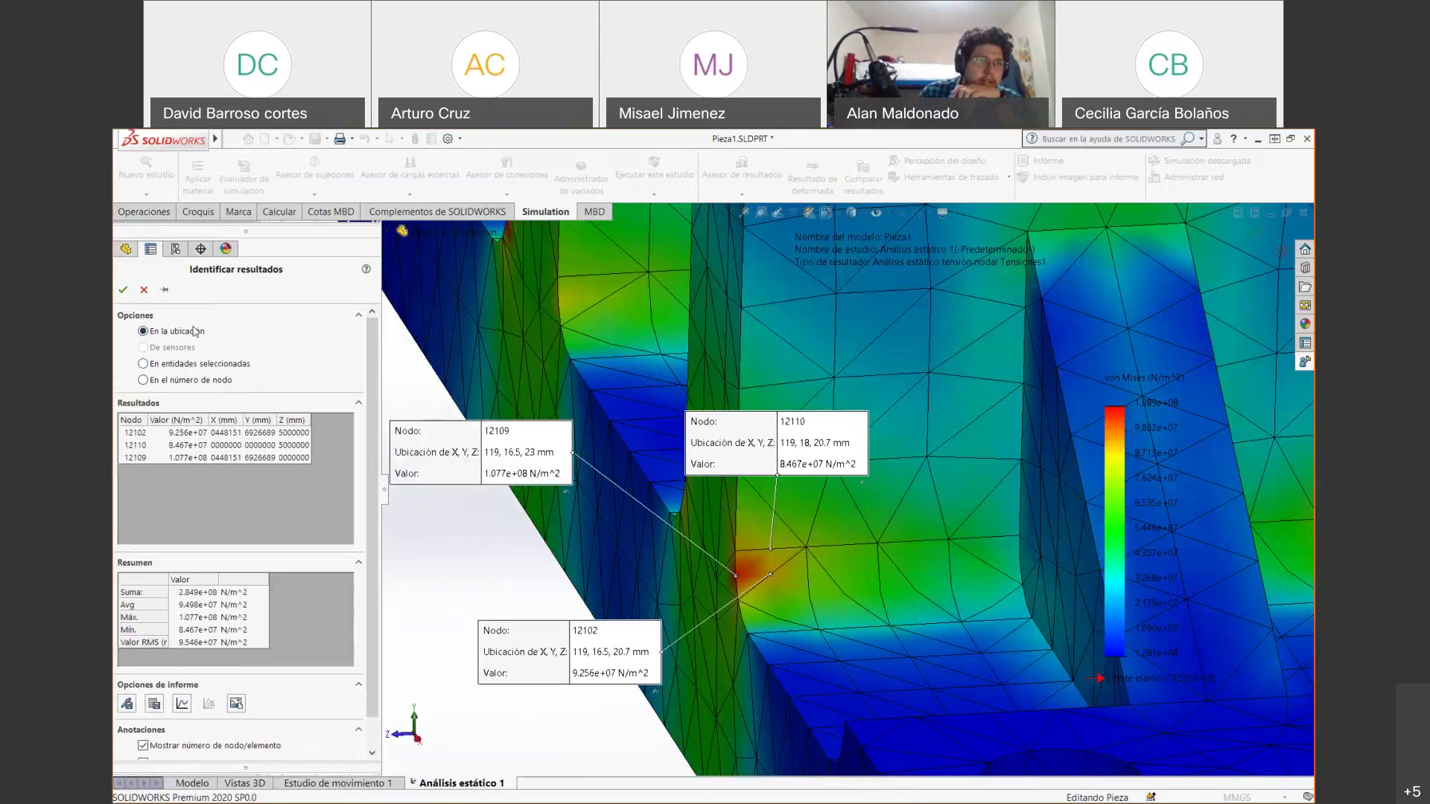
pyautogui.click(192, 365)
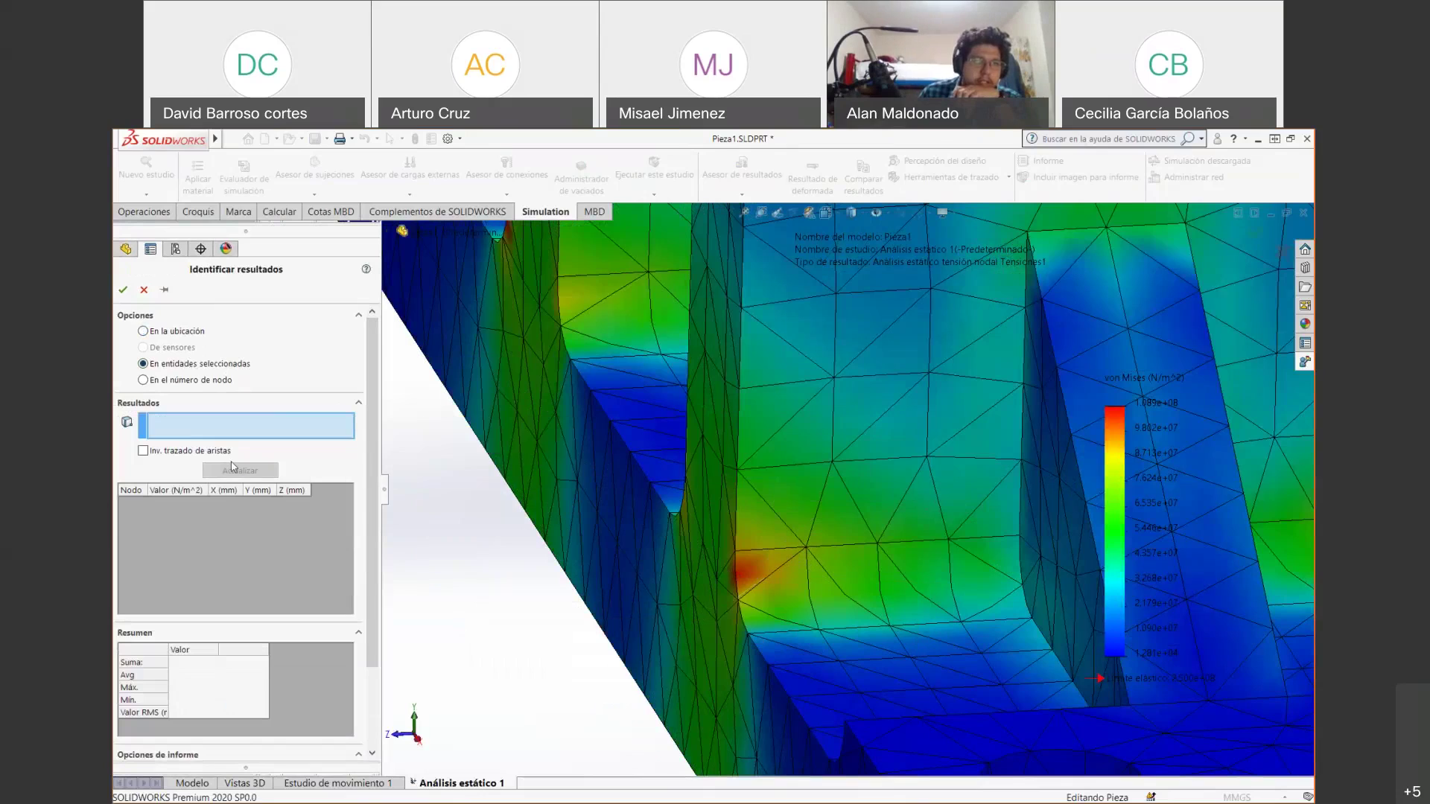
pyautogui.click(754, 565)
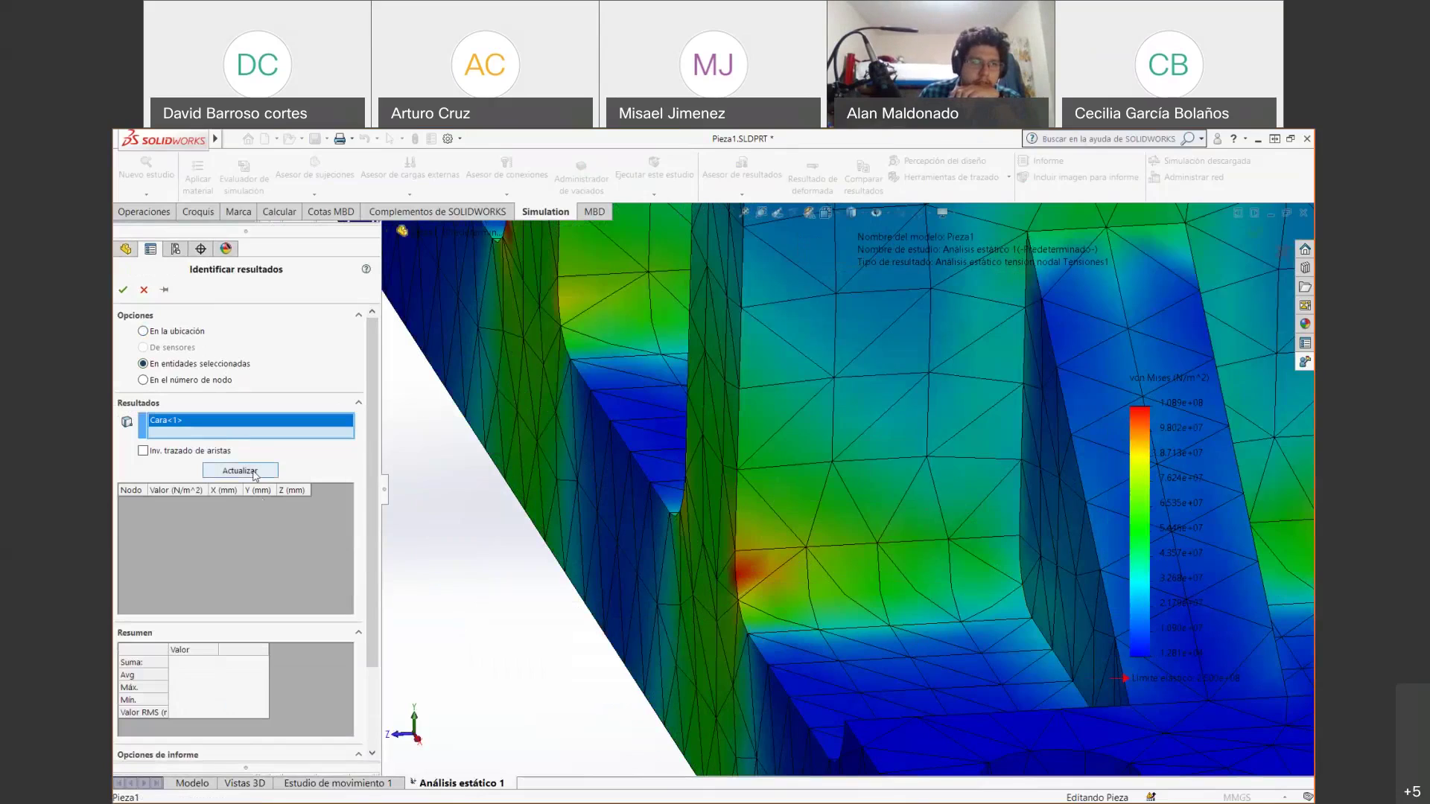
pyautogui.click(209, 470)
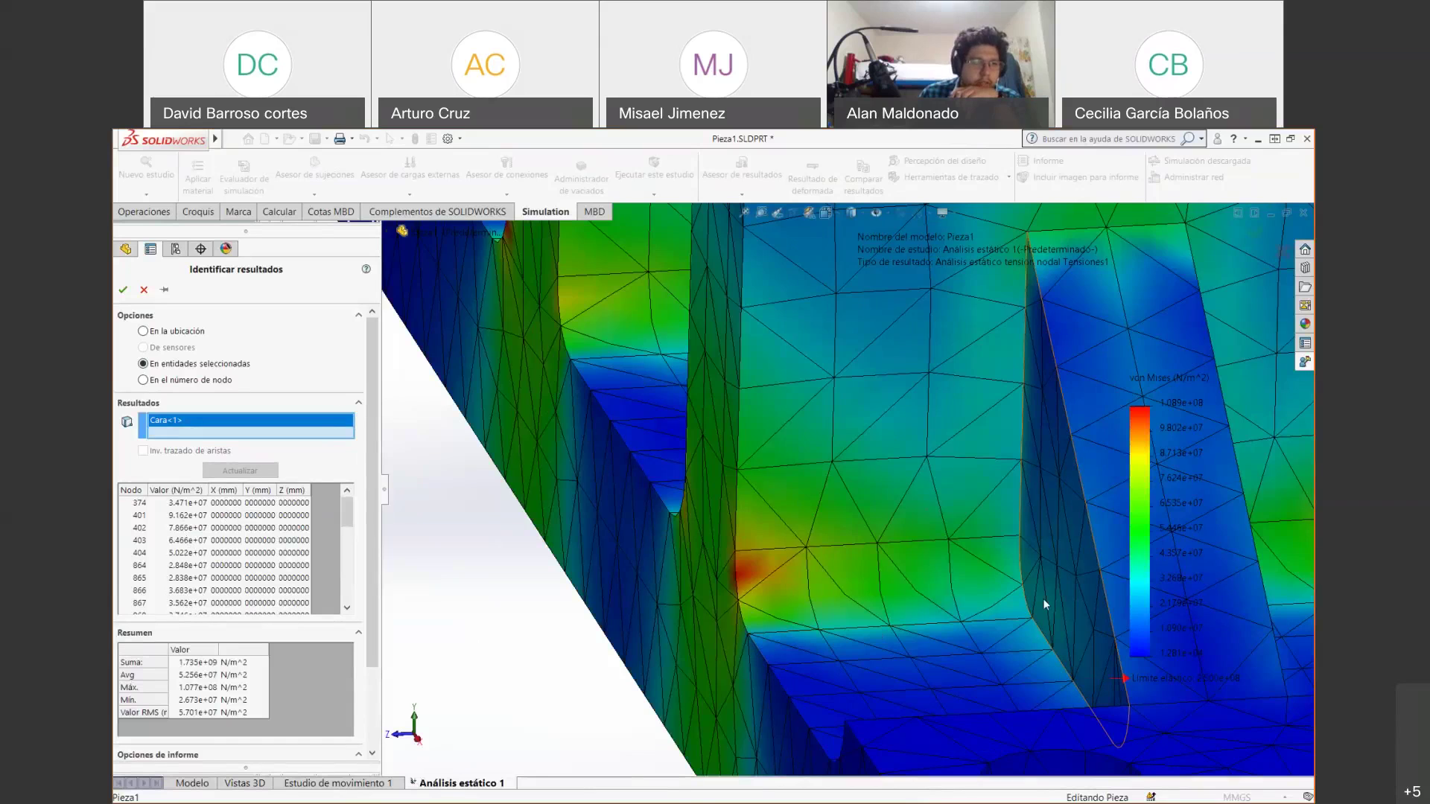
# Probe the node at the red spot by location, move its callout clear of the area and close the probe.
pyautogui.click(153, 381)
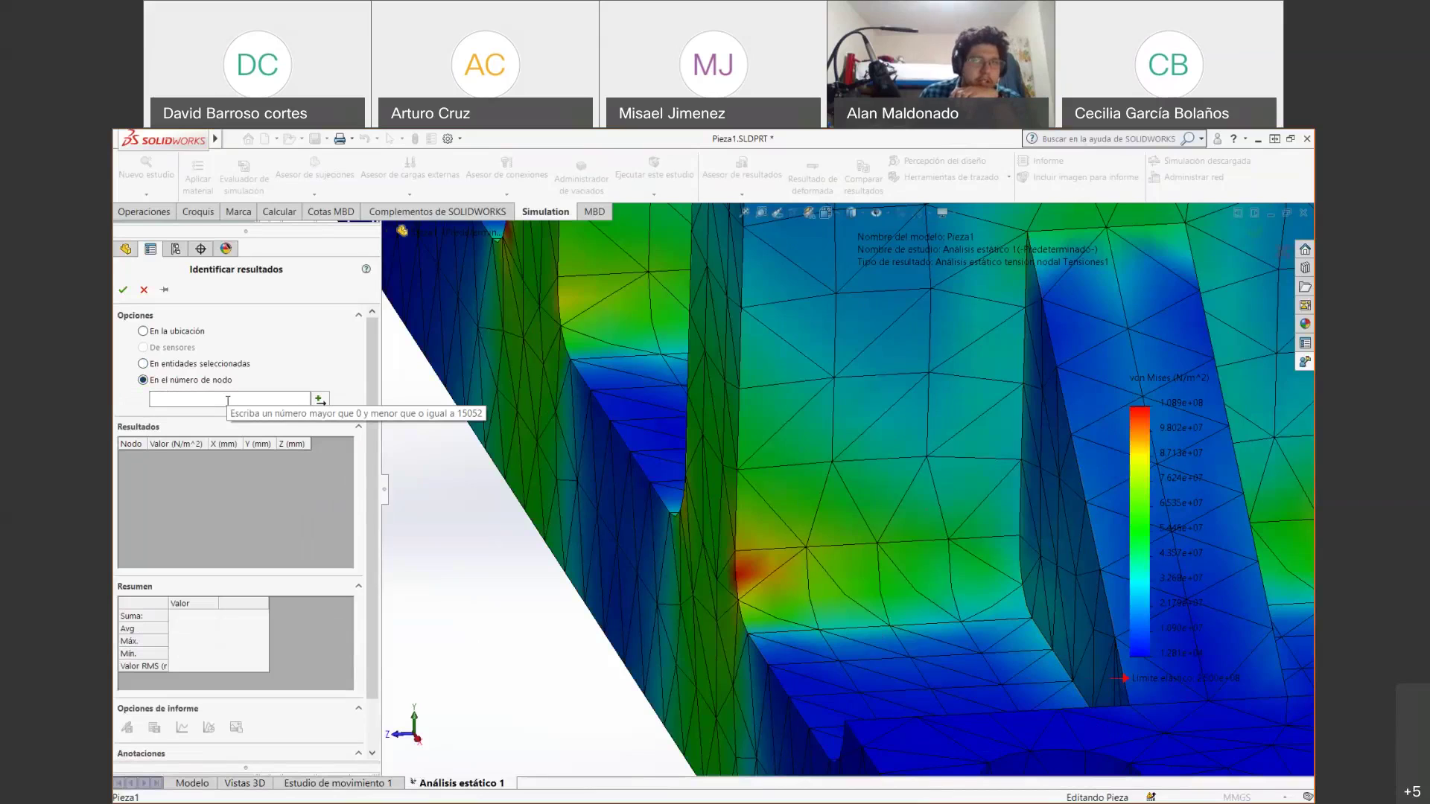
pyautogui.click(143, 331)
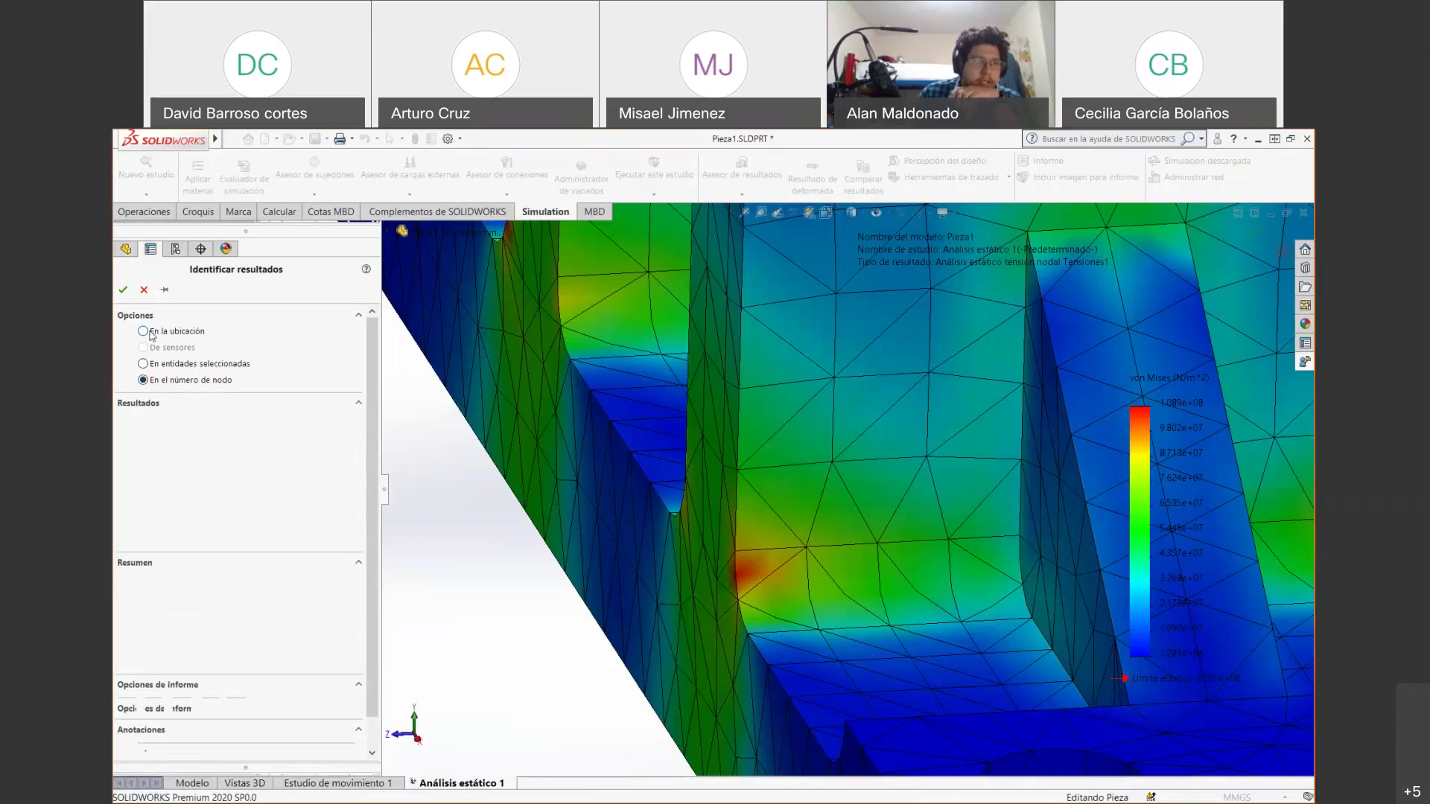
pyautogui.click(753, 570)
pyautogui.moveTo(503, 486); pyautogui.dragTo(509, 535)
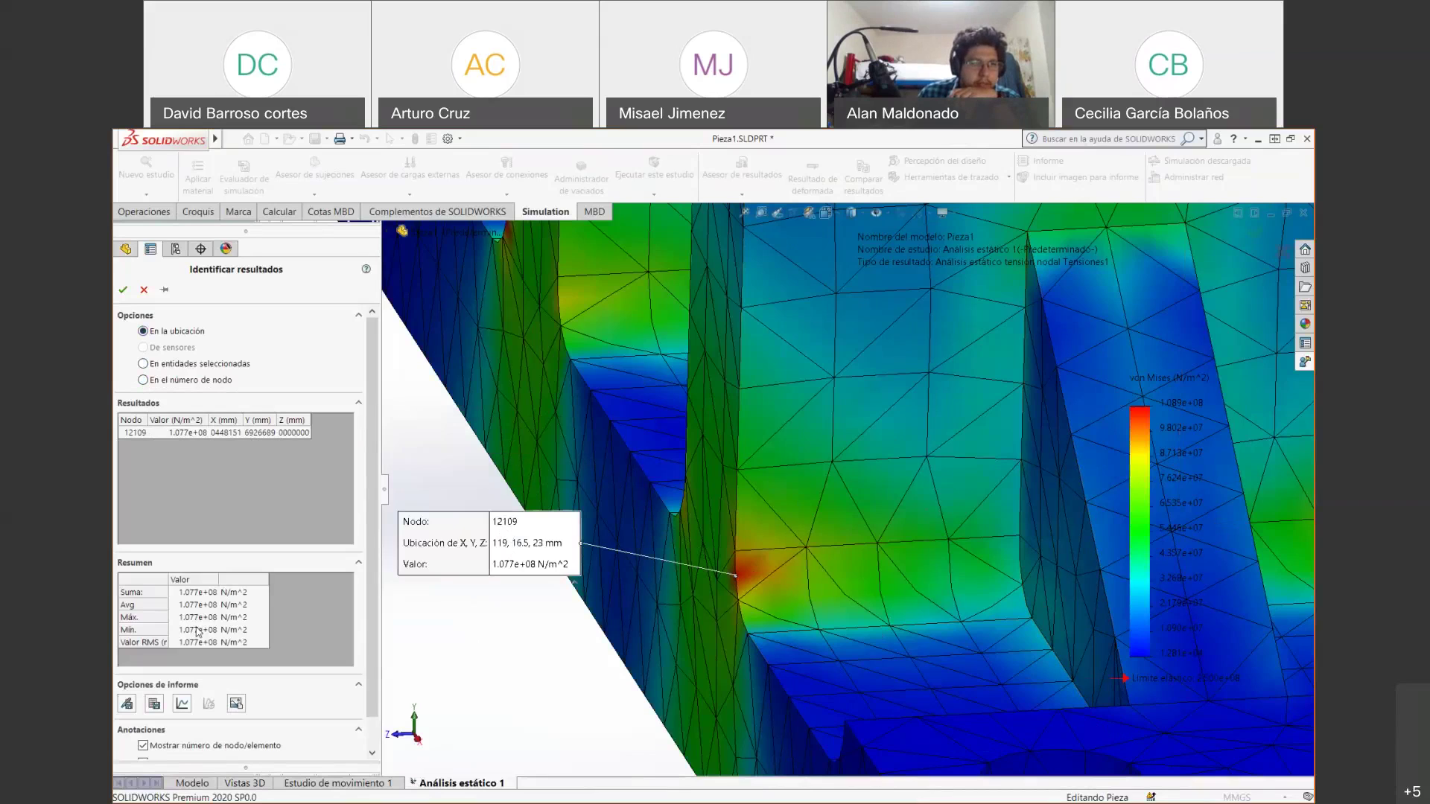
pyautogui.scroll(-1, 376, 543)
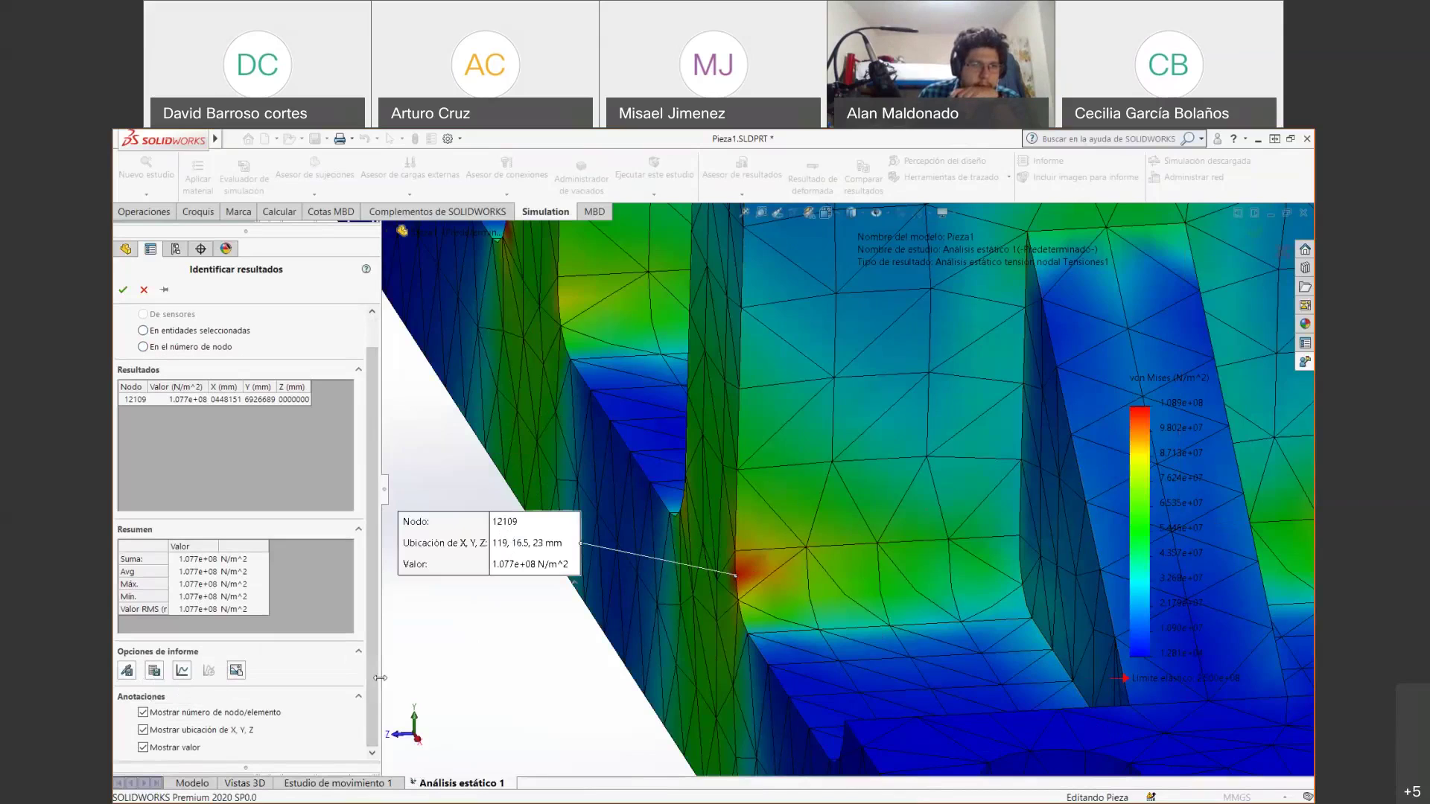
pyautogui.scroll(2, 238, 462)
pyautogui.click(145, 288)
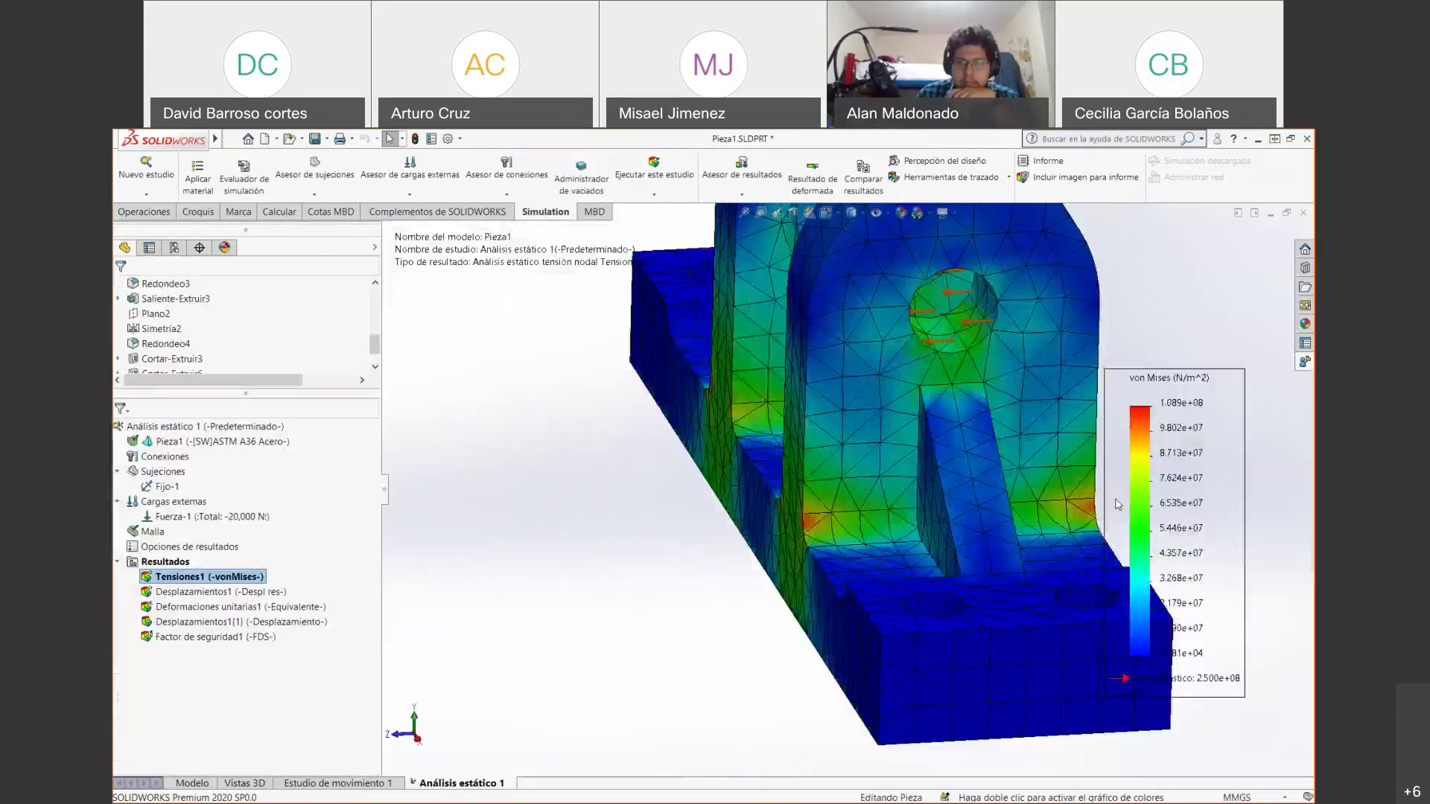
# Probe four nodes by location on the front lug's face, from the red spot up beside the rib, and close the probe.
pyautogui.scroll(3, 1117, 504)
pyautogui.scroll(-3, 1147, 476)
pyautogui.rightClick(1151, 467)
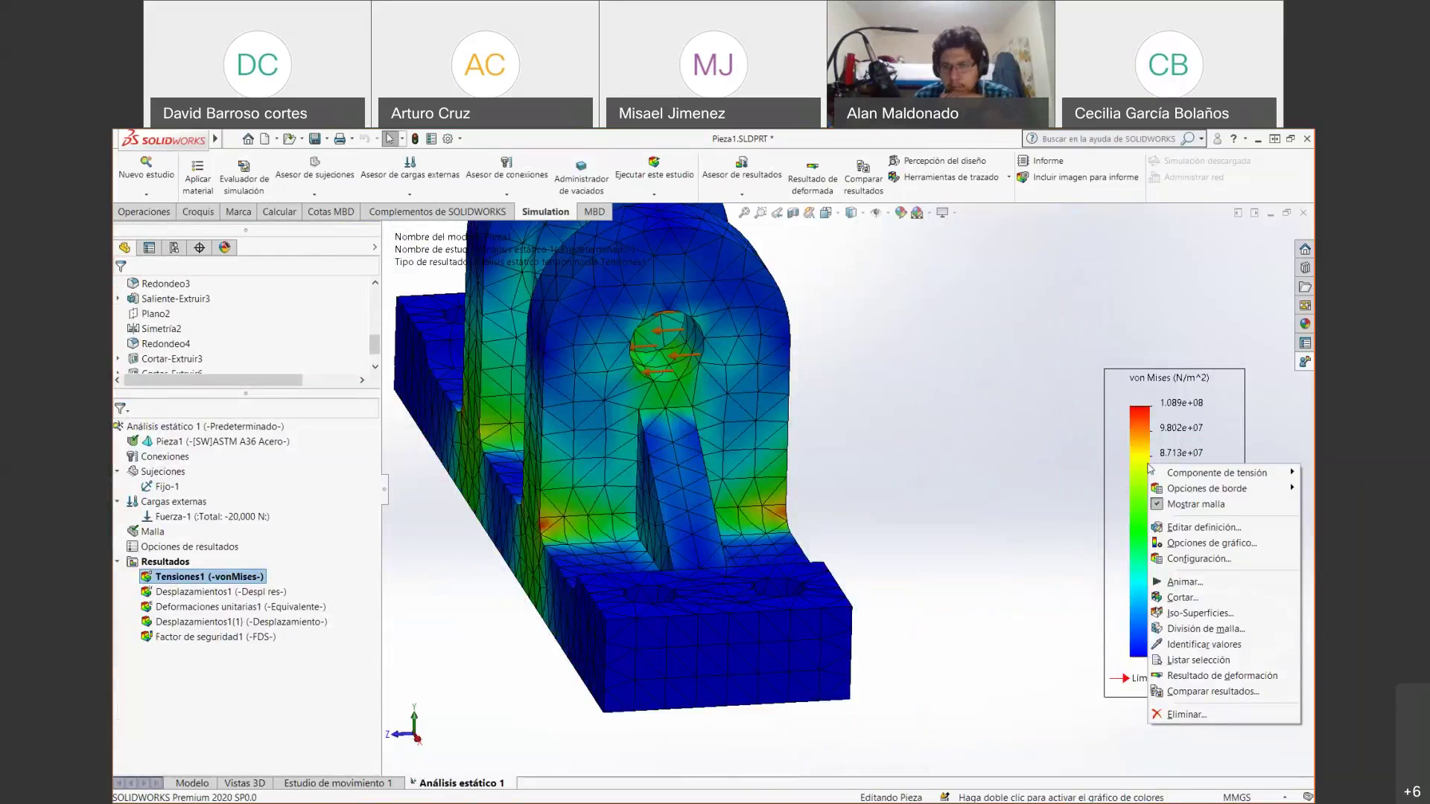
pyautogui.click(1243, 645)
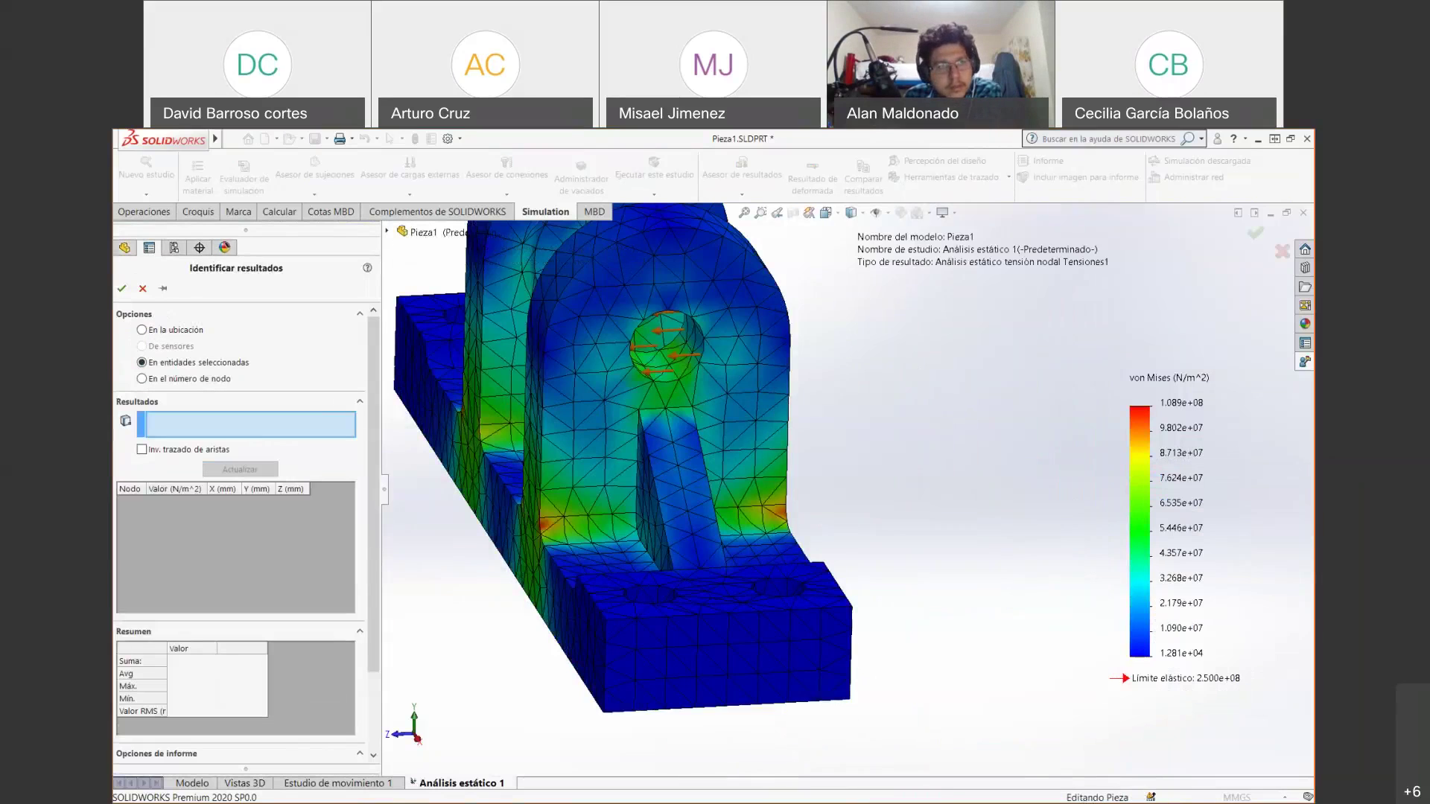
pyautogui.click(141, 330)
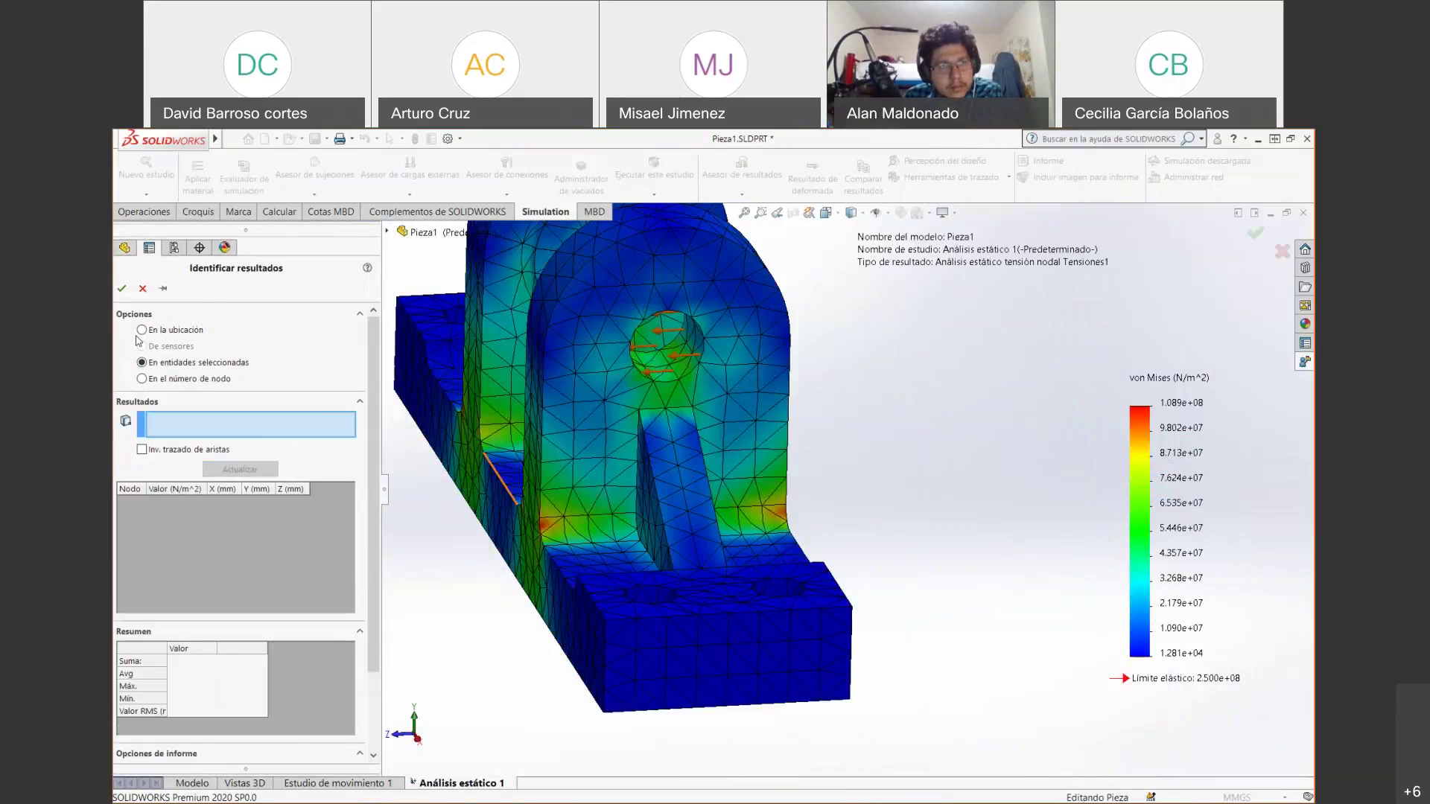
pyautogui.click(550, 525)
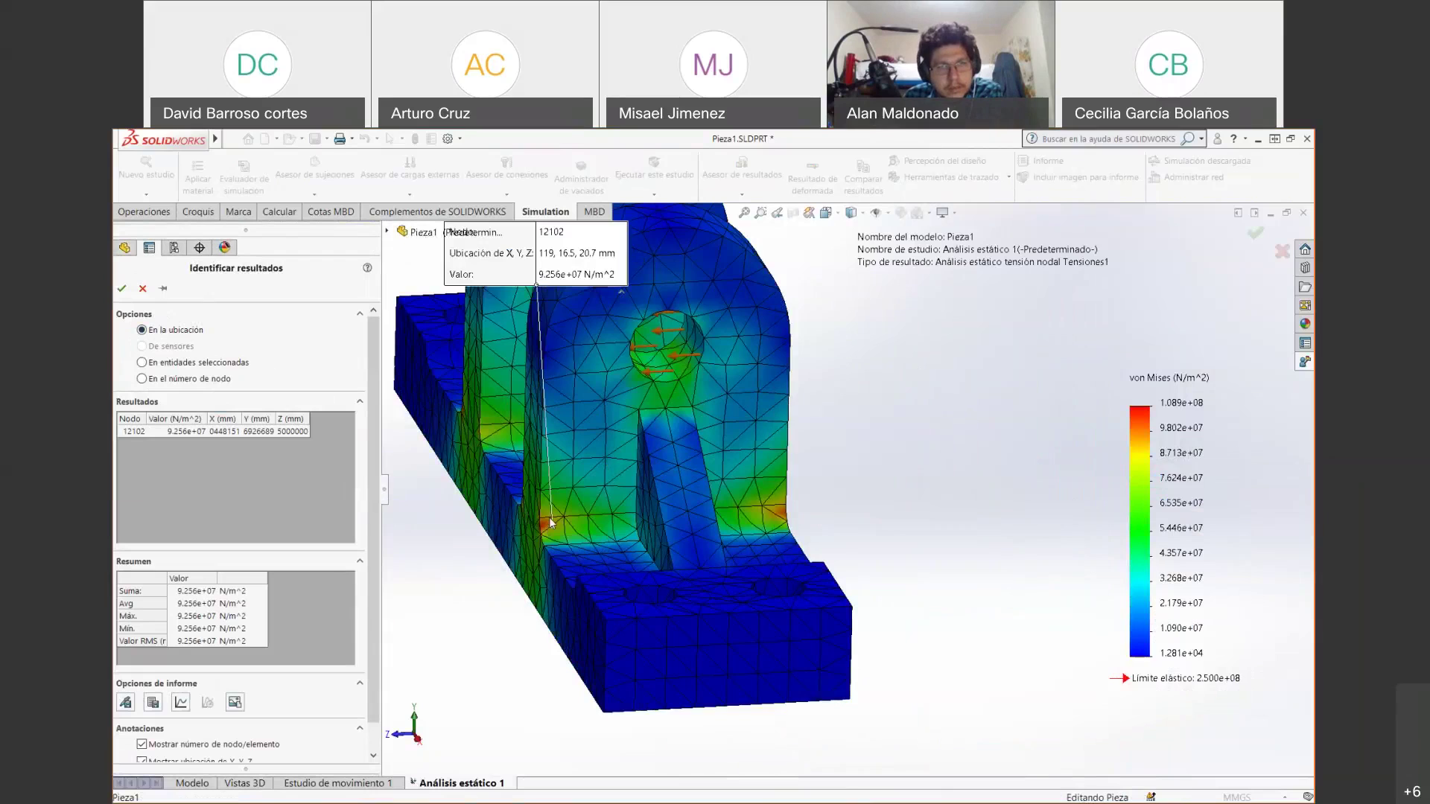
pyautogui.click(573, 488)
pyautogui.click(572, 445)
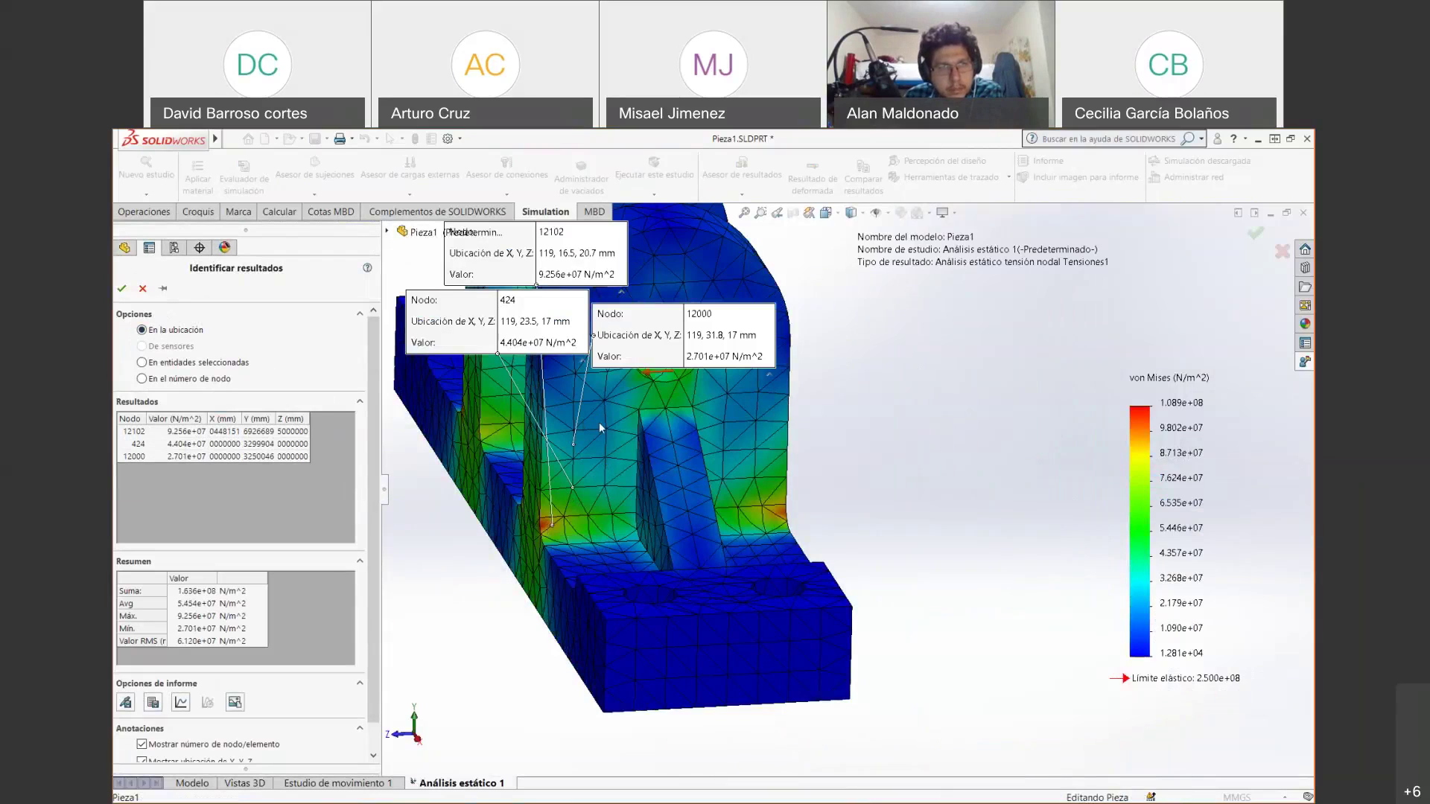
pyautogui.click(604, 414)
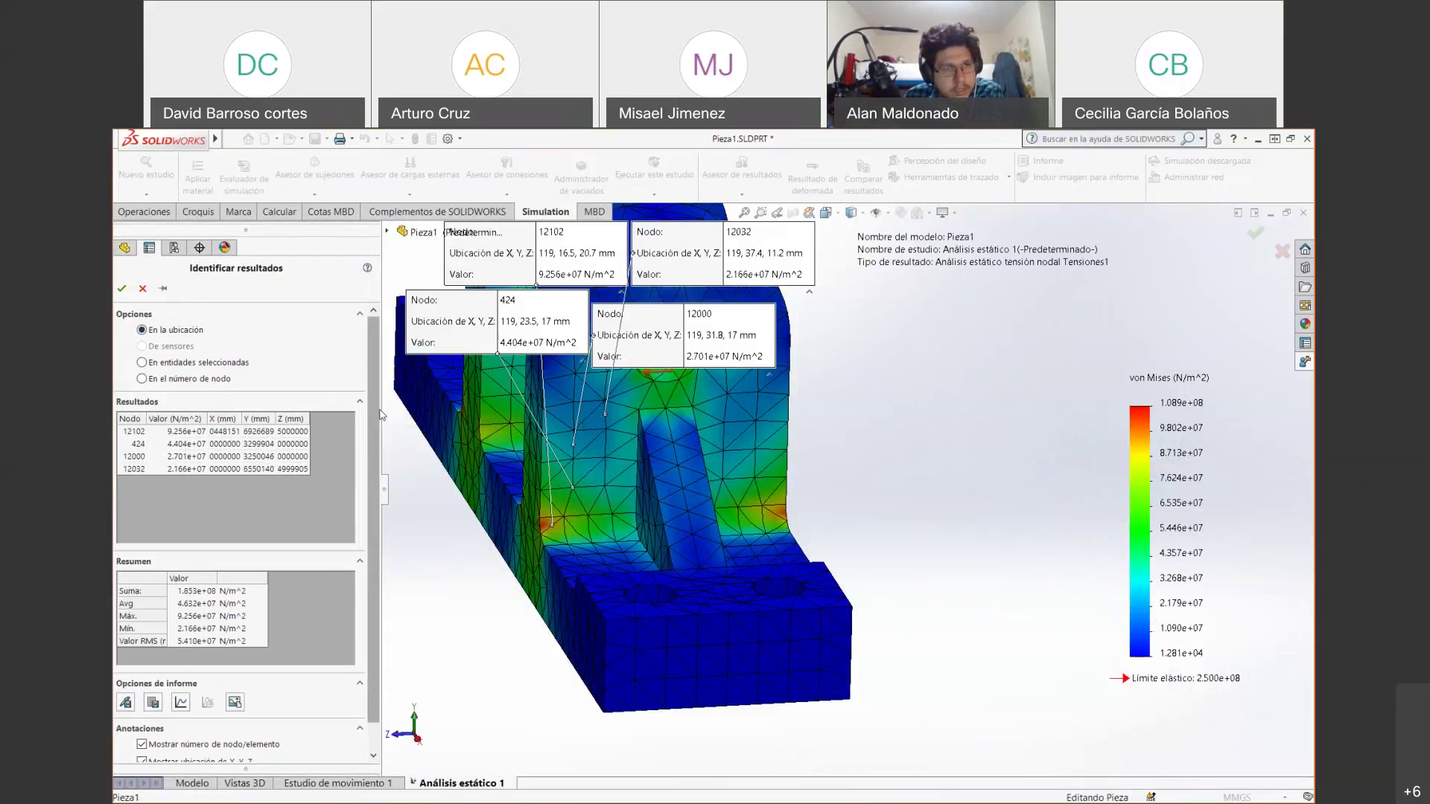
pyautogui.scroll(-1, 381, 414)
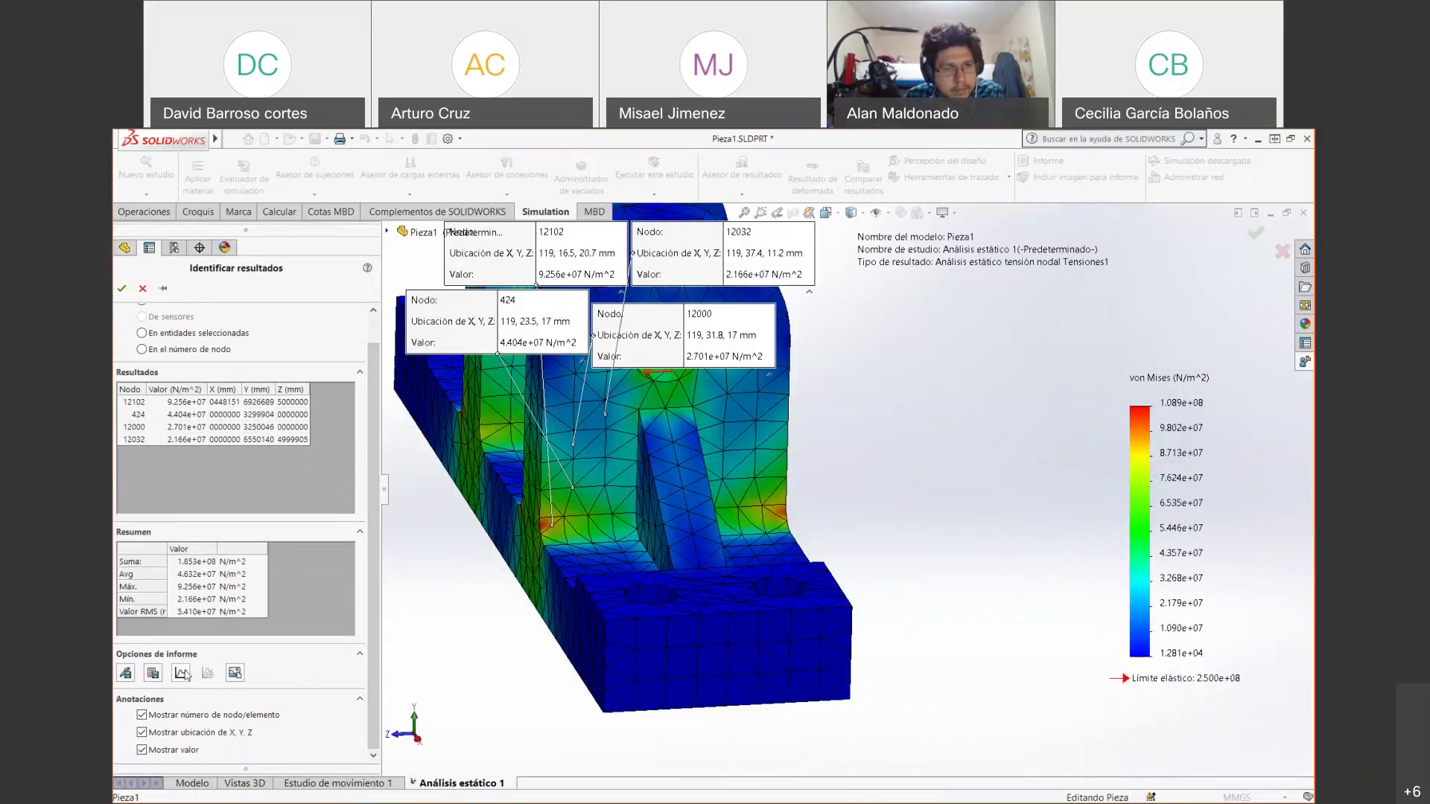
pyautogui.click(140, 289)
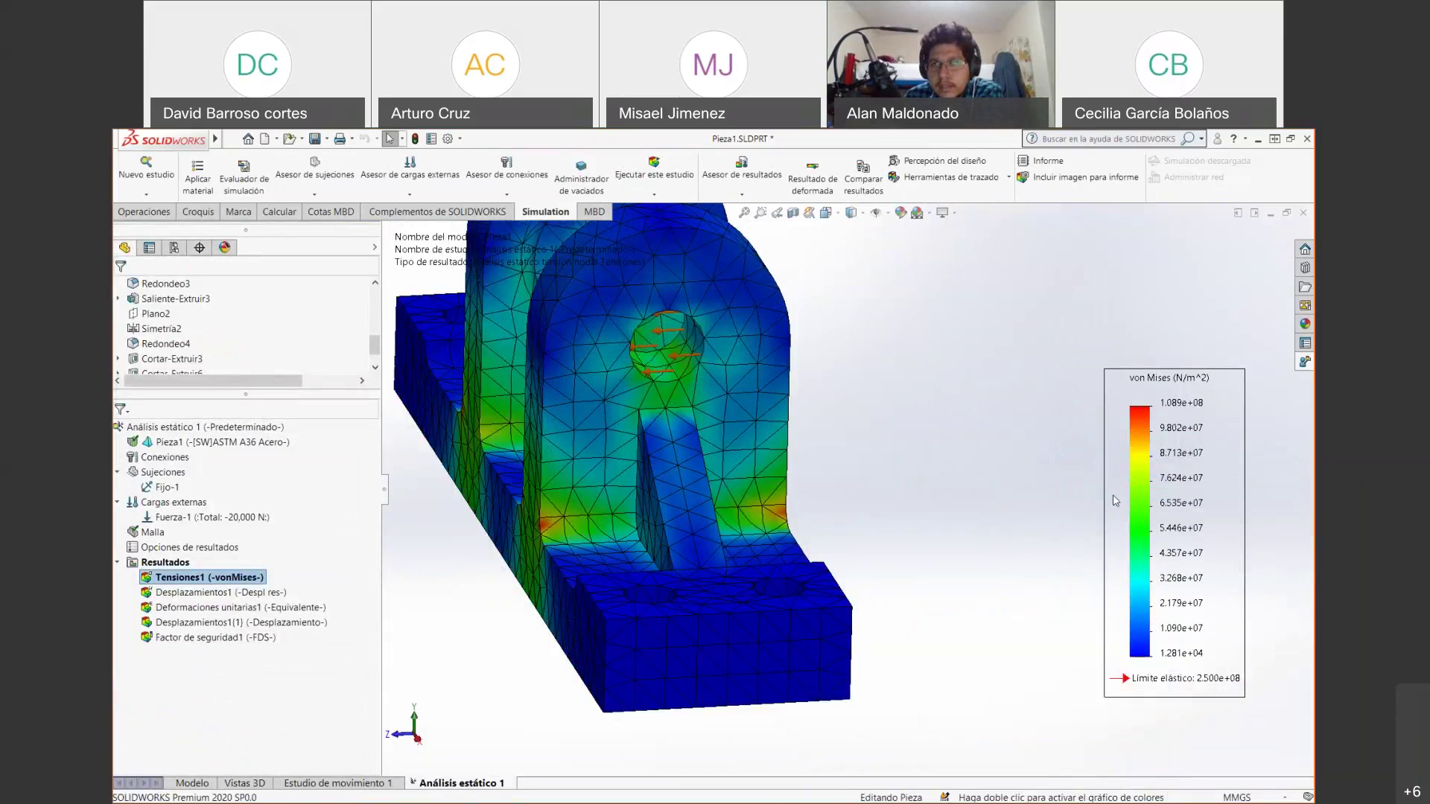
# Probe the front lug's whole front face as a selected entity and review its list of nodal stresses.
pyautogui.rightClick(1115, 501)
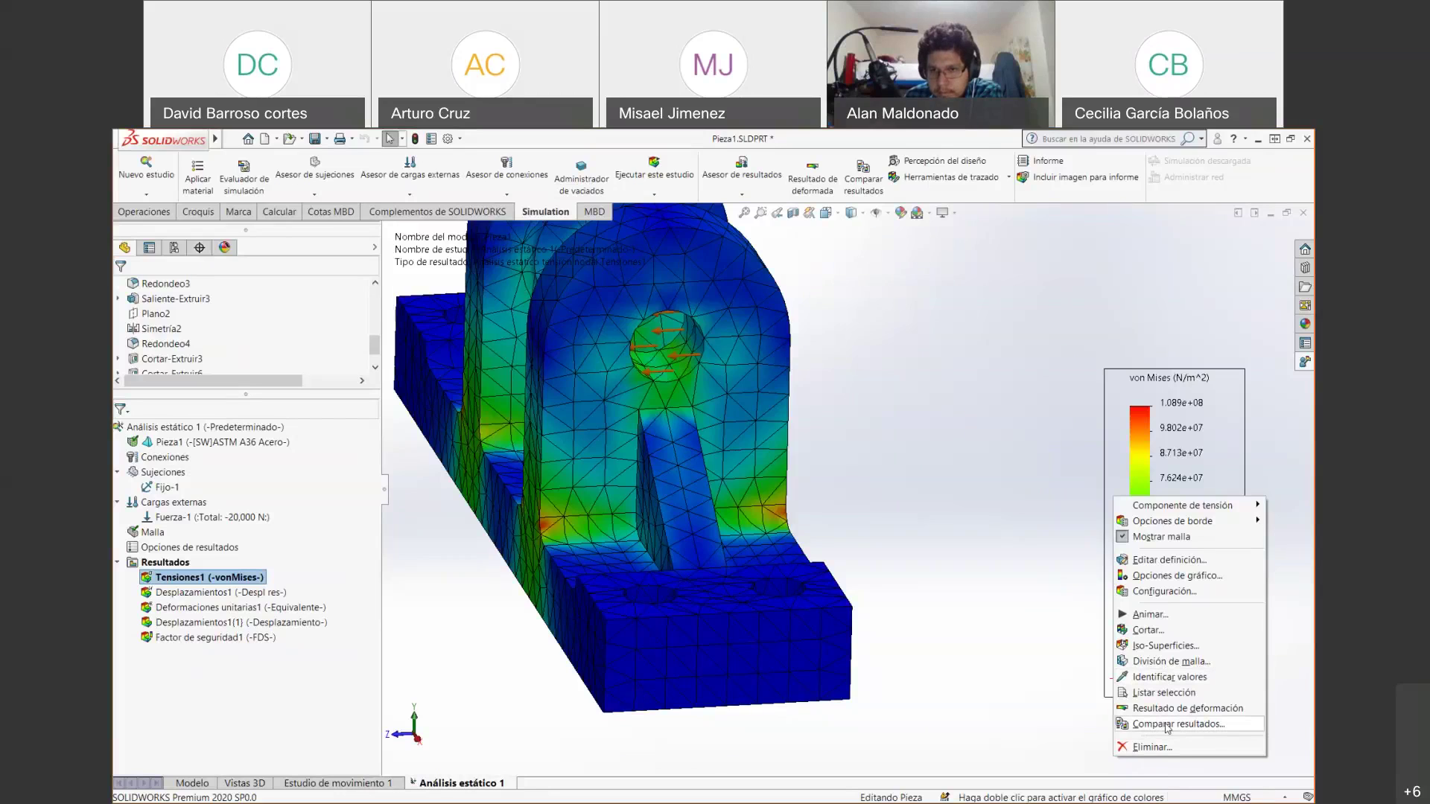
pyautogui.click(1170, 678)
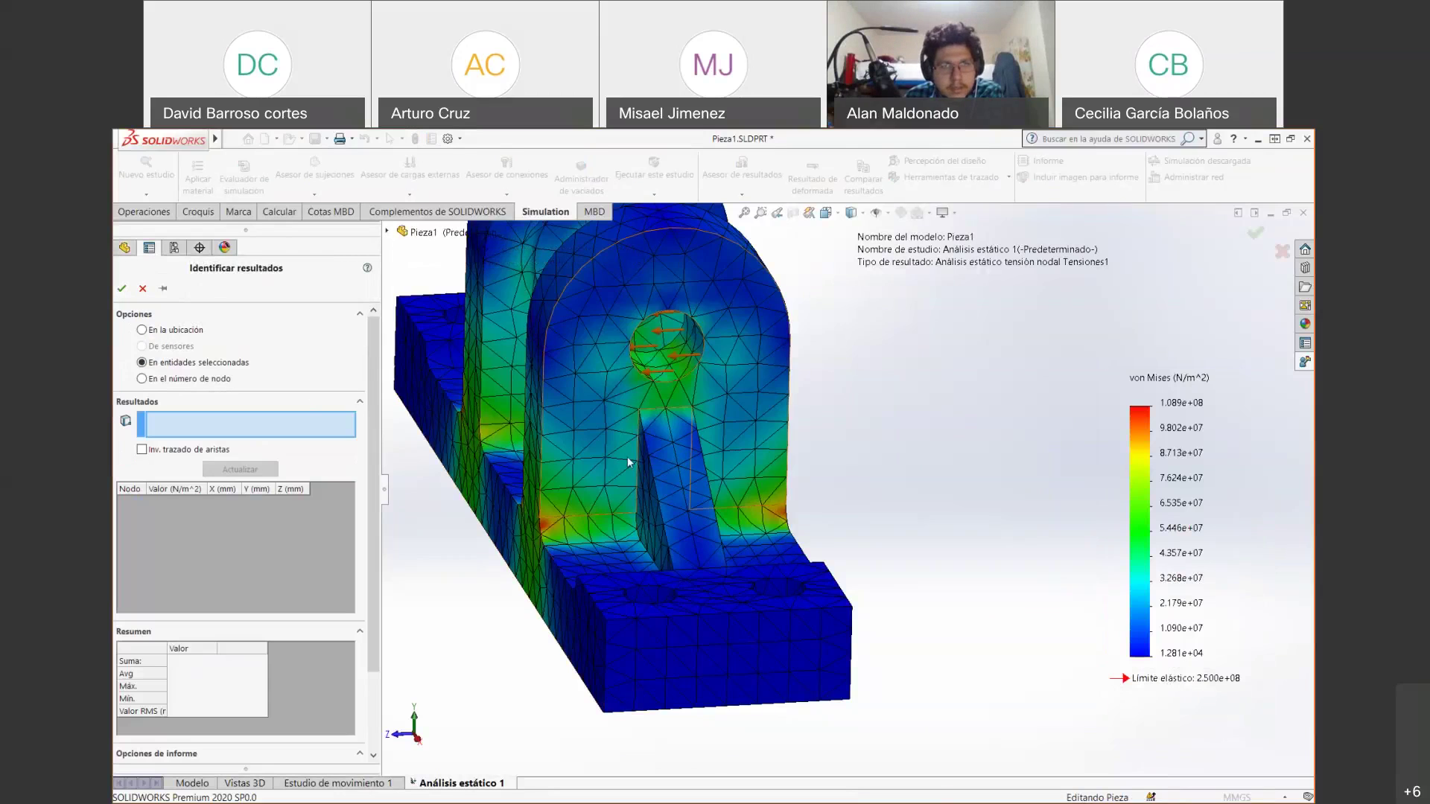
pyautogui.click(632, 304)
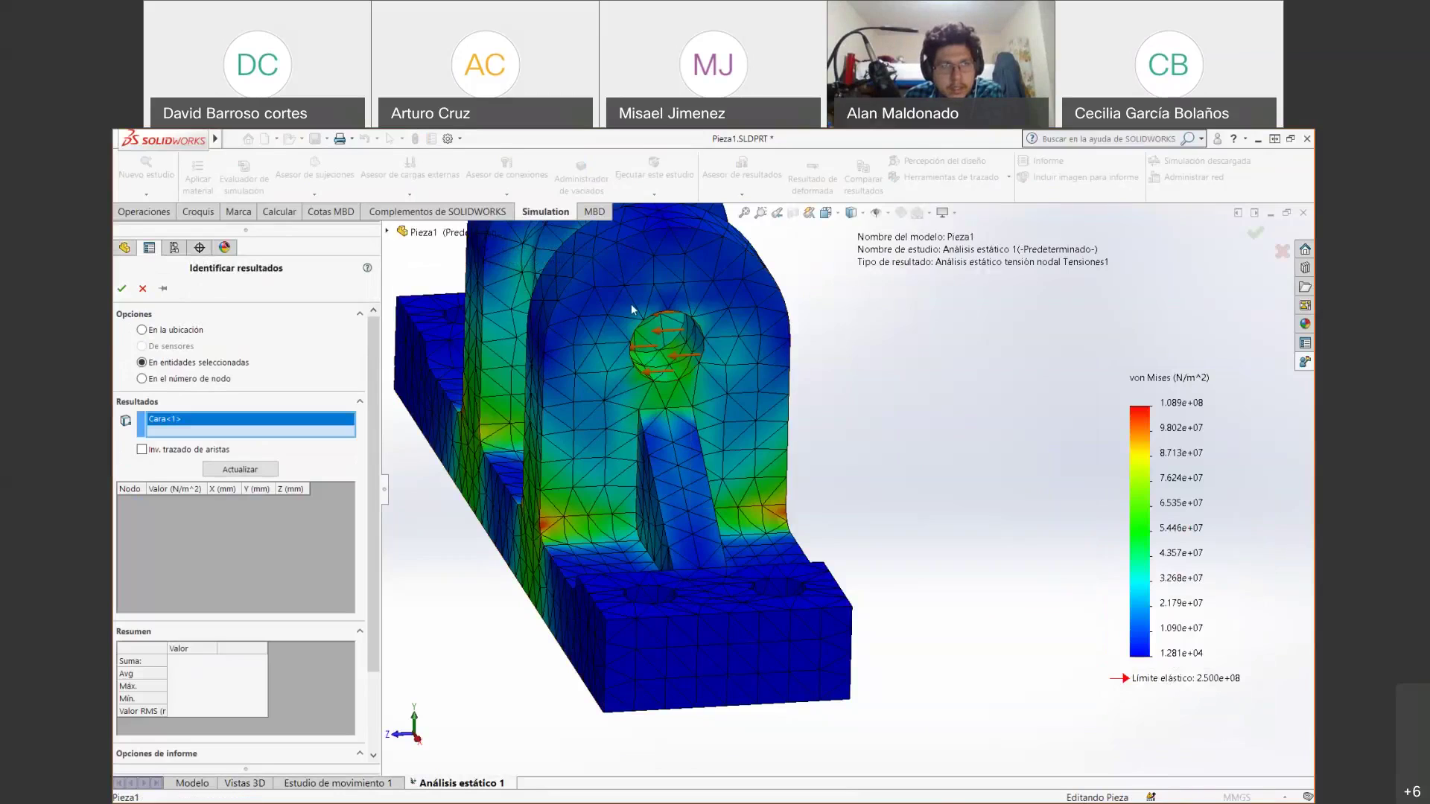
pyautogui.click(234, 469)
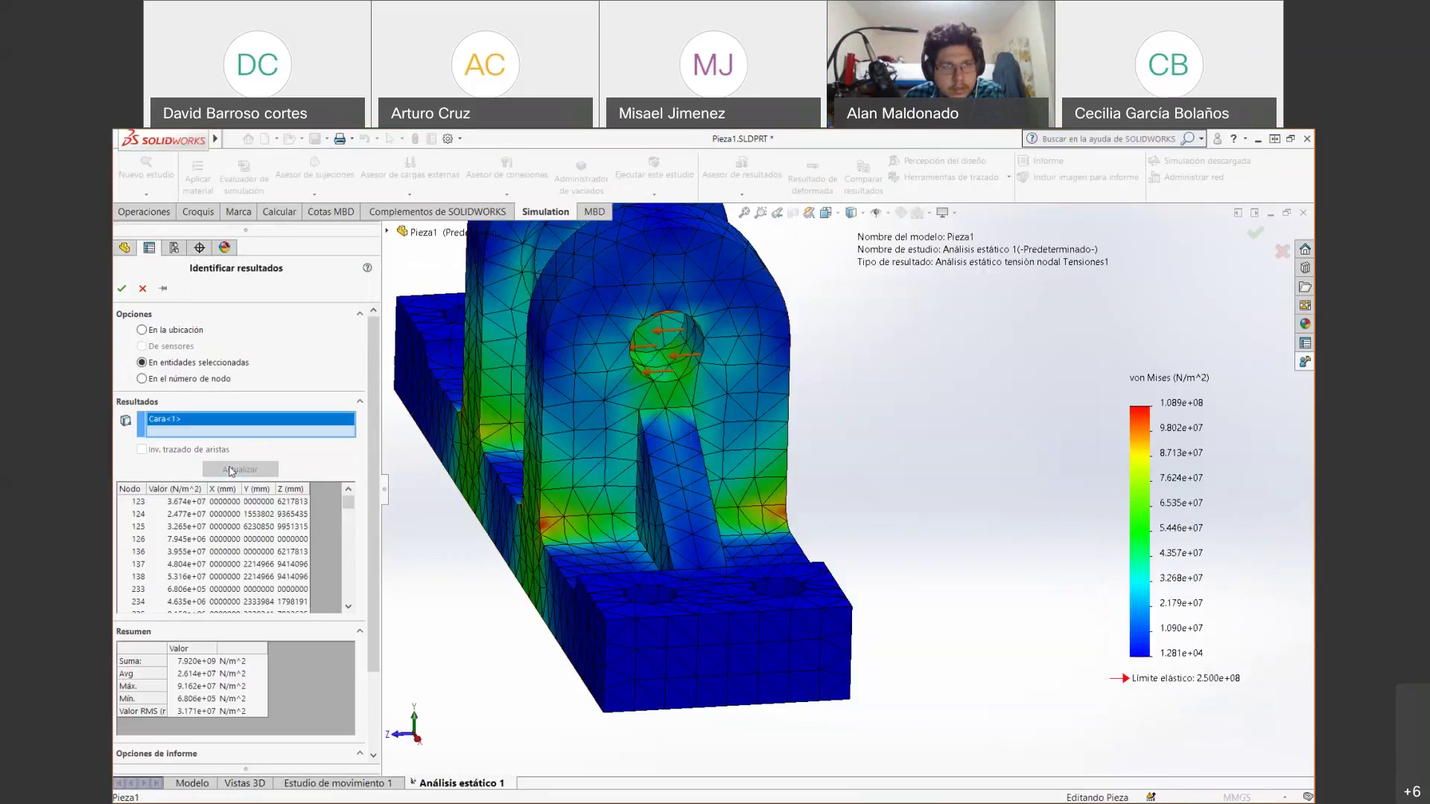
pyautogui.moveTo(349, 503); pyautogui.dragTo(350, 596)
pyautogui.moveTo(375, 496); pyautogui.dragTo(376, 572)
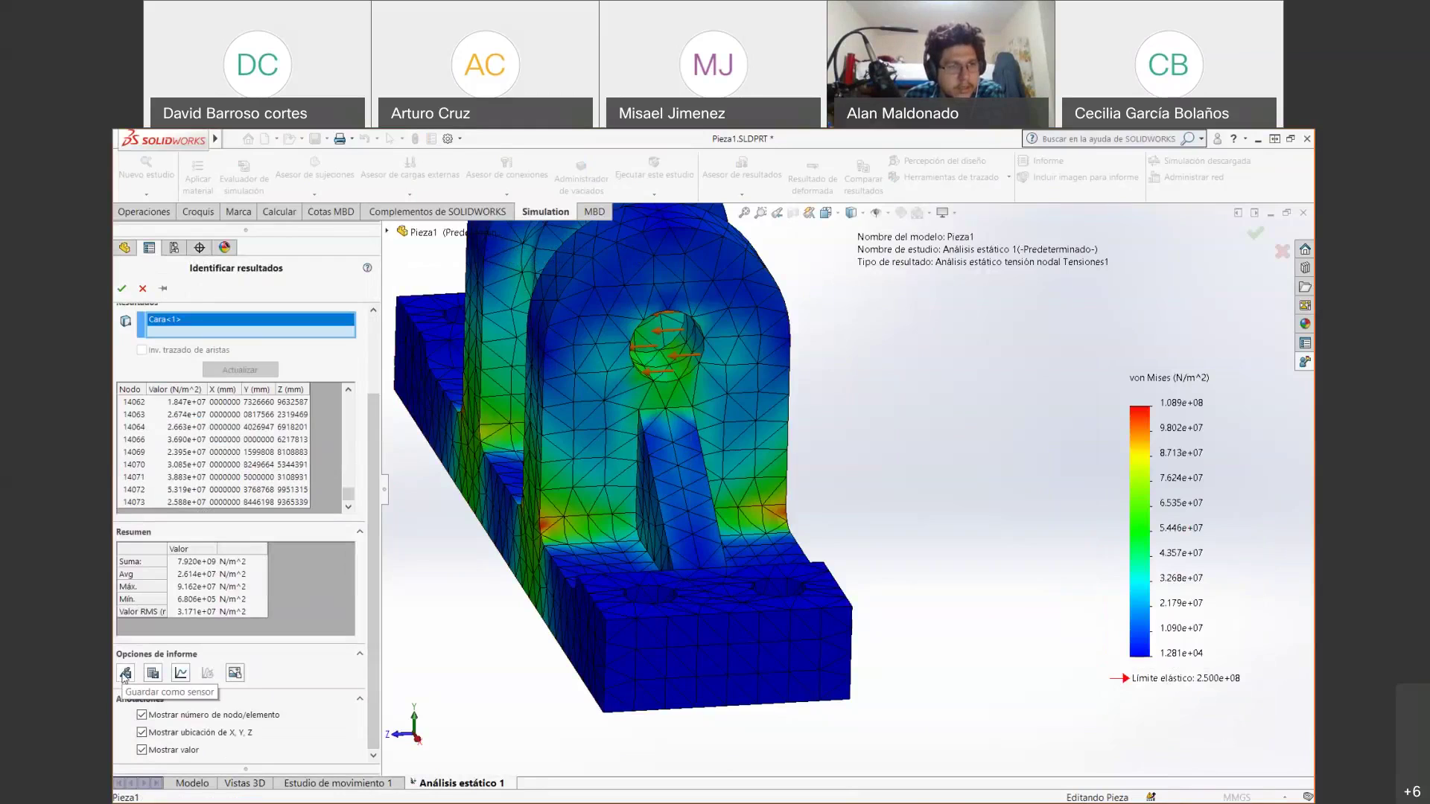
# Save the face's probed stresses as Pieza1-Análisis estático 1-Resultados-Tensiones1-1.csv, plot them as a graph and close the probe.
pyautogui.click(152, 674)
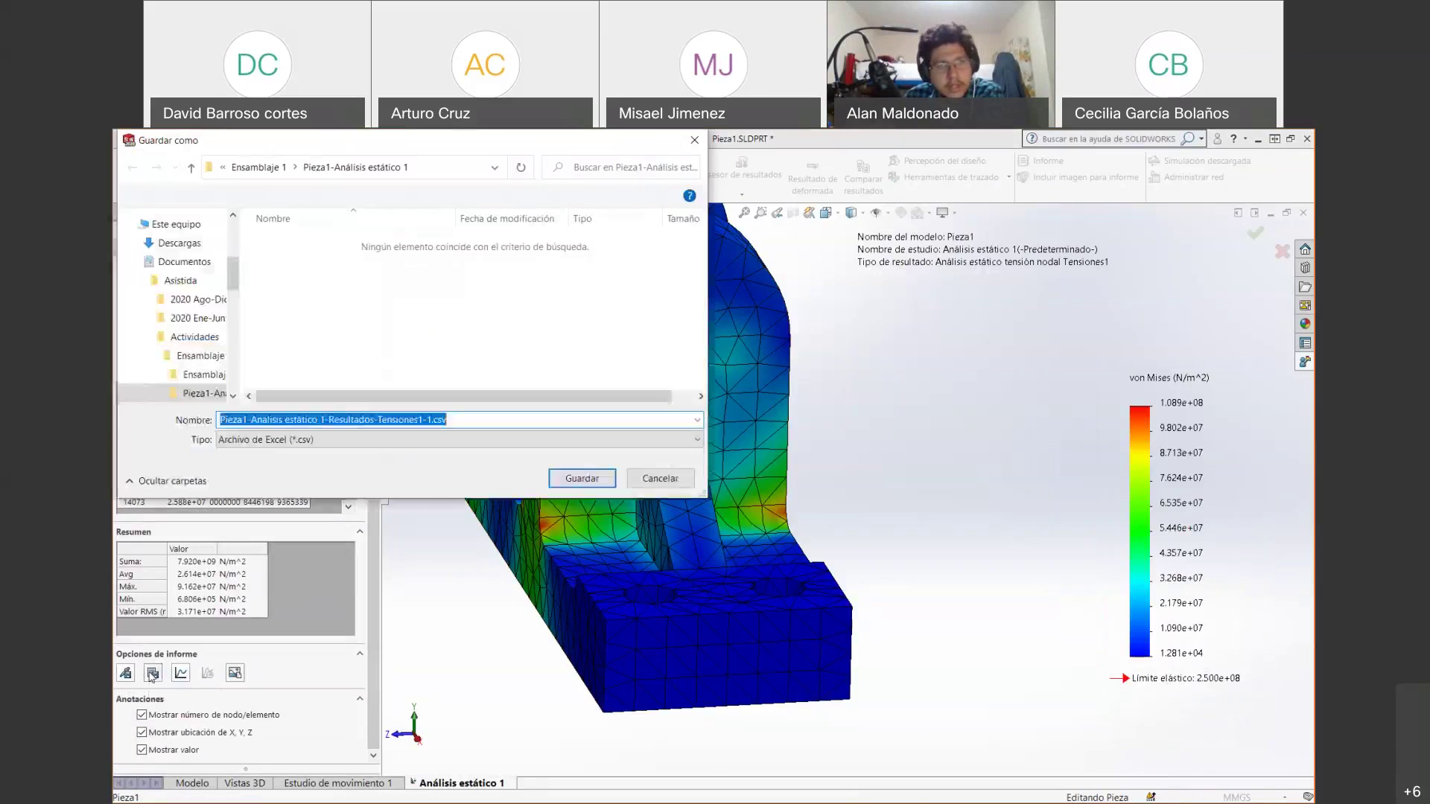
pyautogui.click(581, 479)
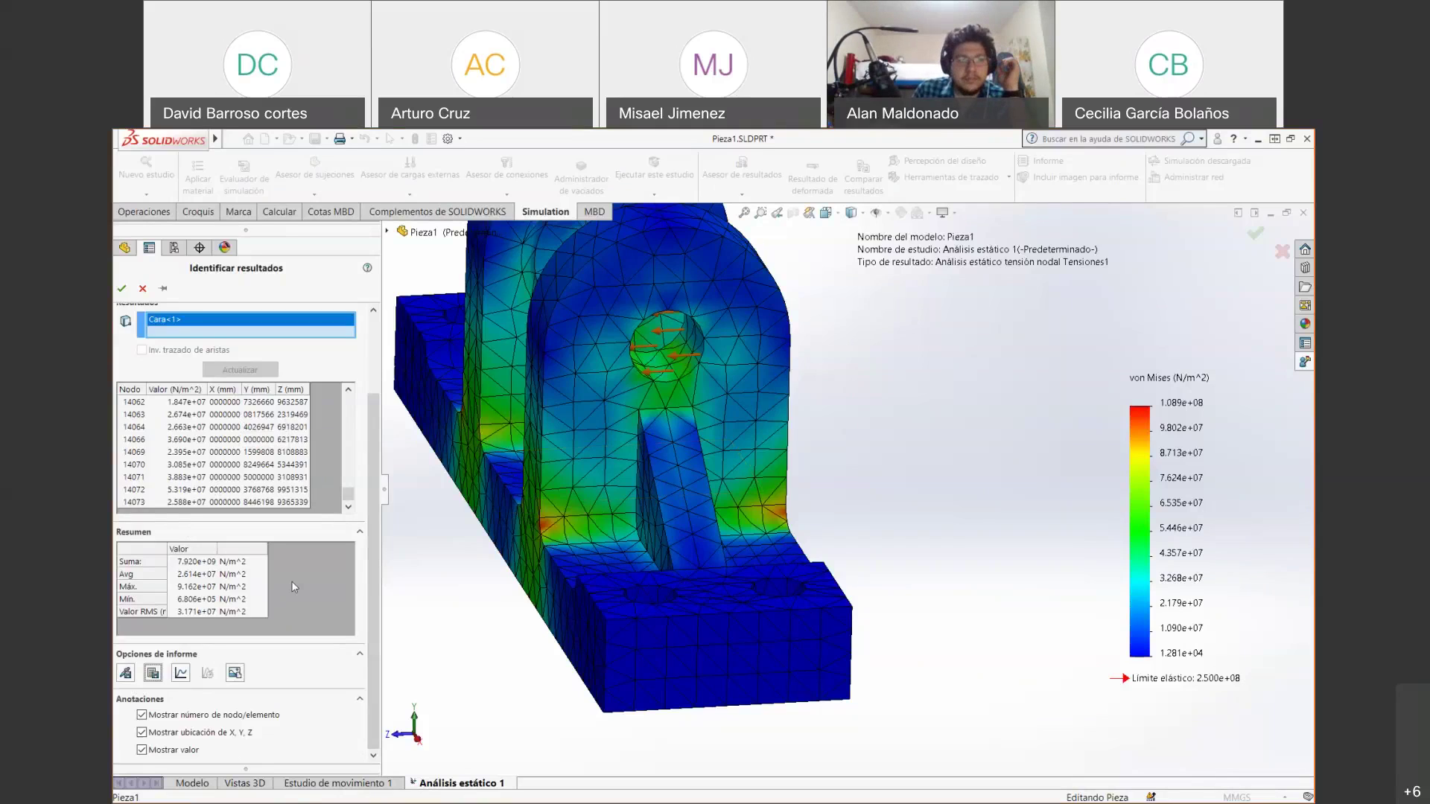
pyautogui.click(182, 673)
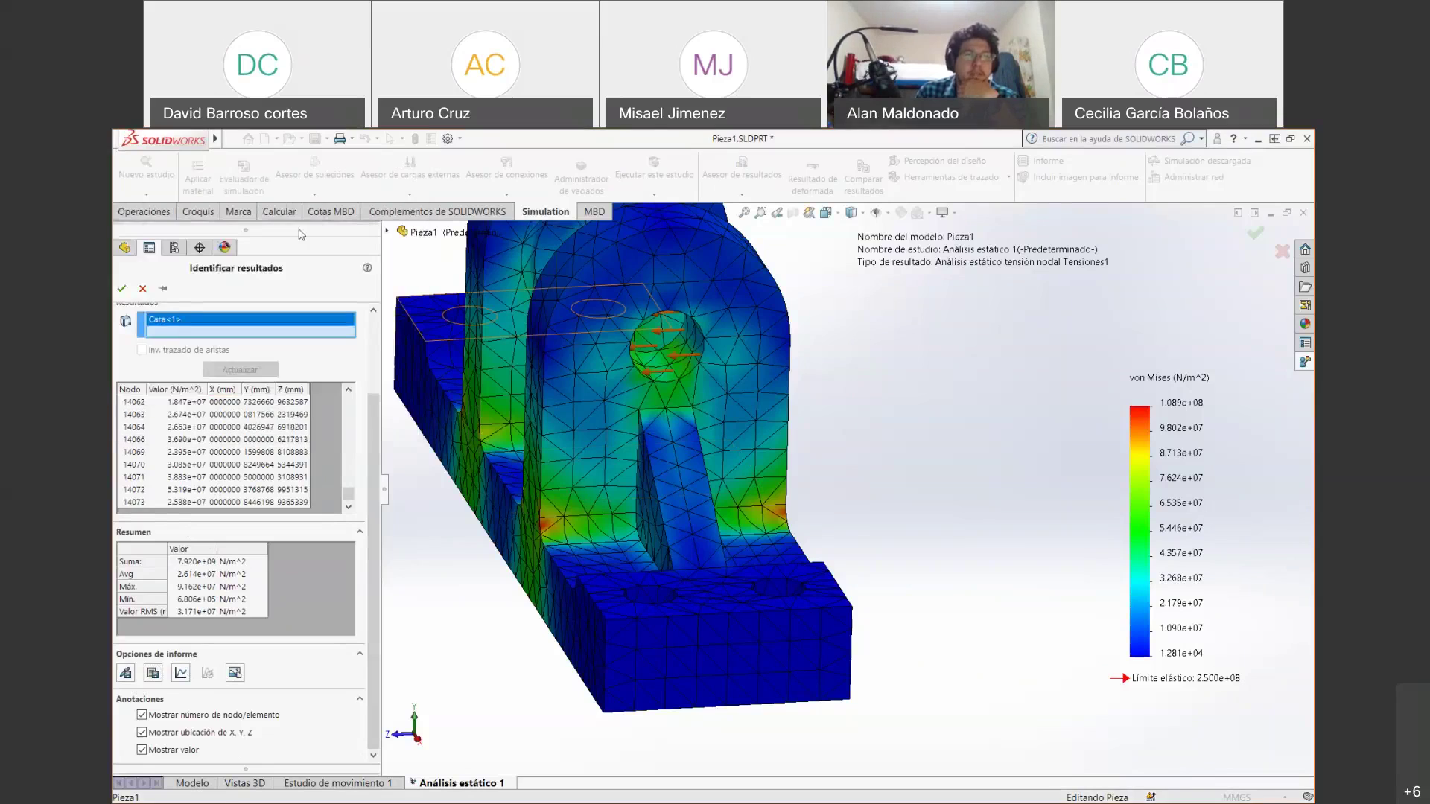
pyautogui.click(400, 140)
pyautogui.click(142, 289)
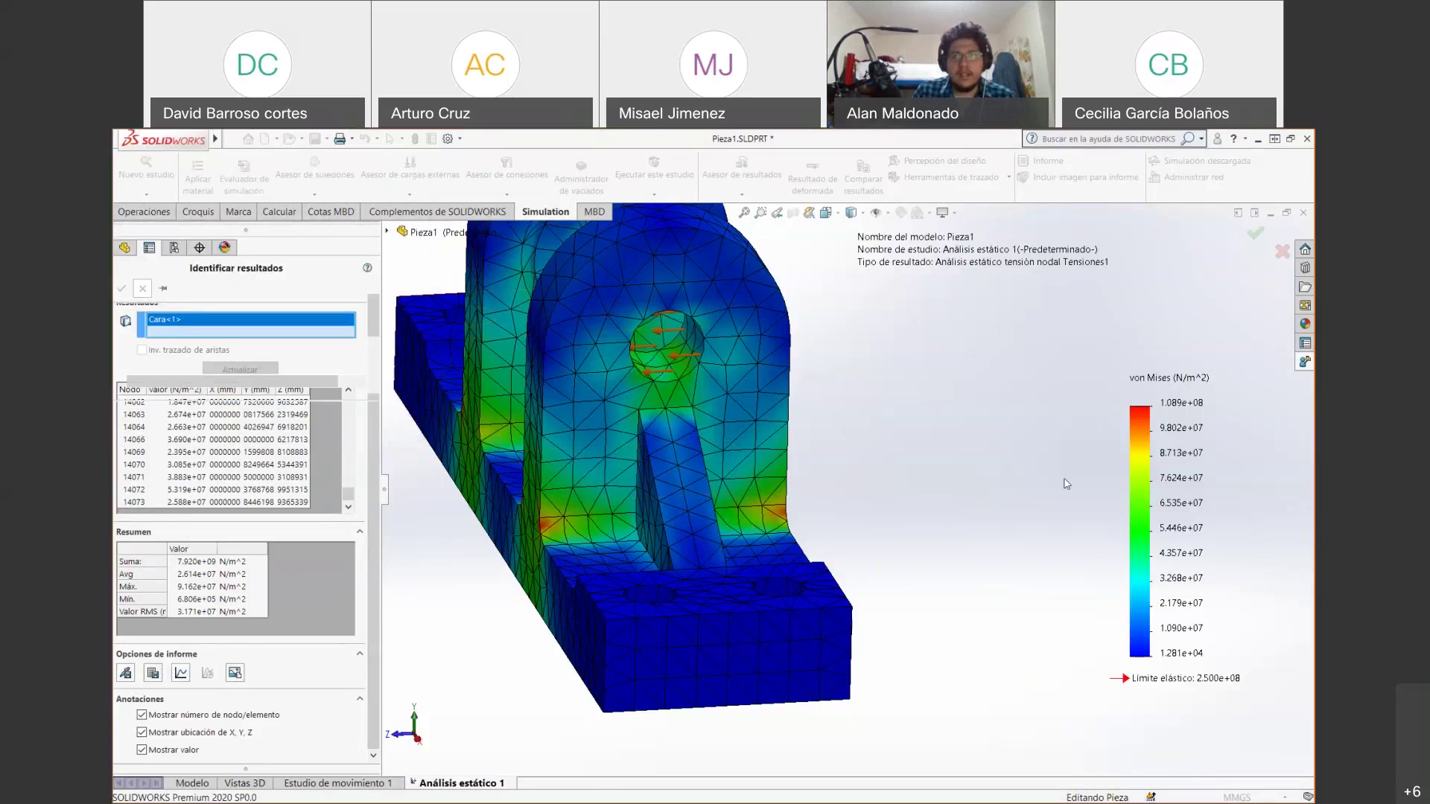
# Display the Desplazamientos1 resultant displacement plot and overlay the mesh on it.
pyautogui.rightClick(1170, 486)
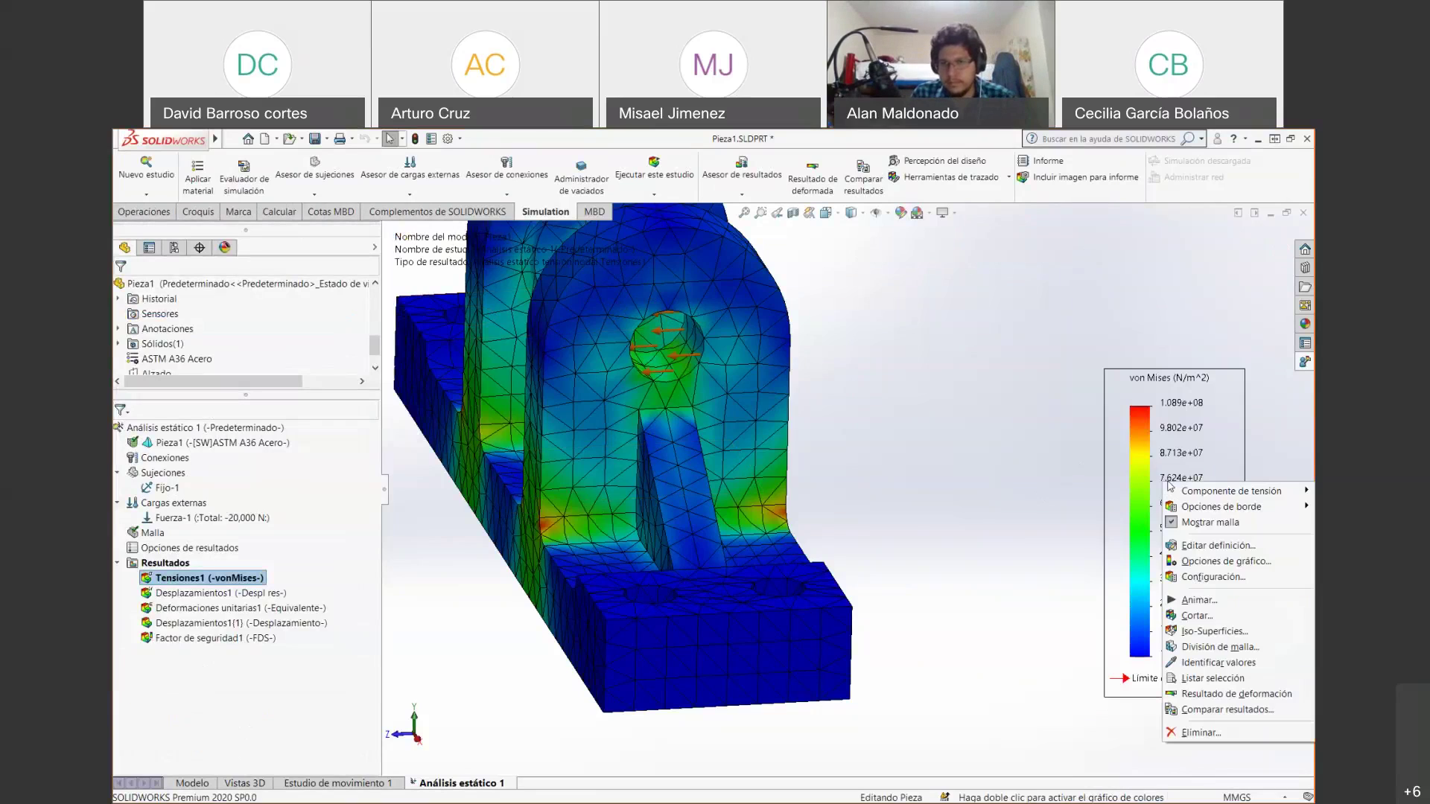
pyautogui.click(1125, 738)
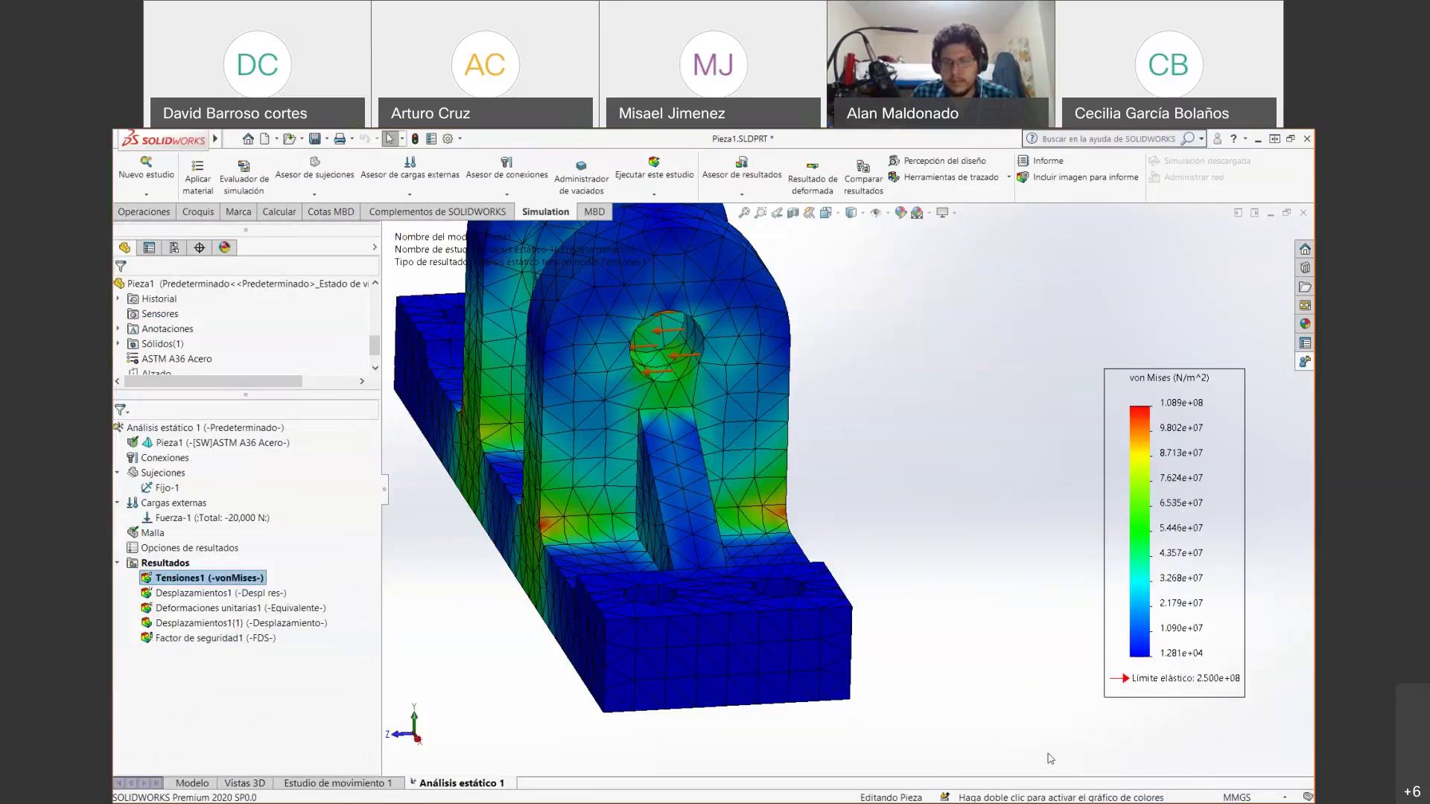
pyautogui.rightClick(182, 593)
pyautogui.click(195, 602)
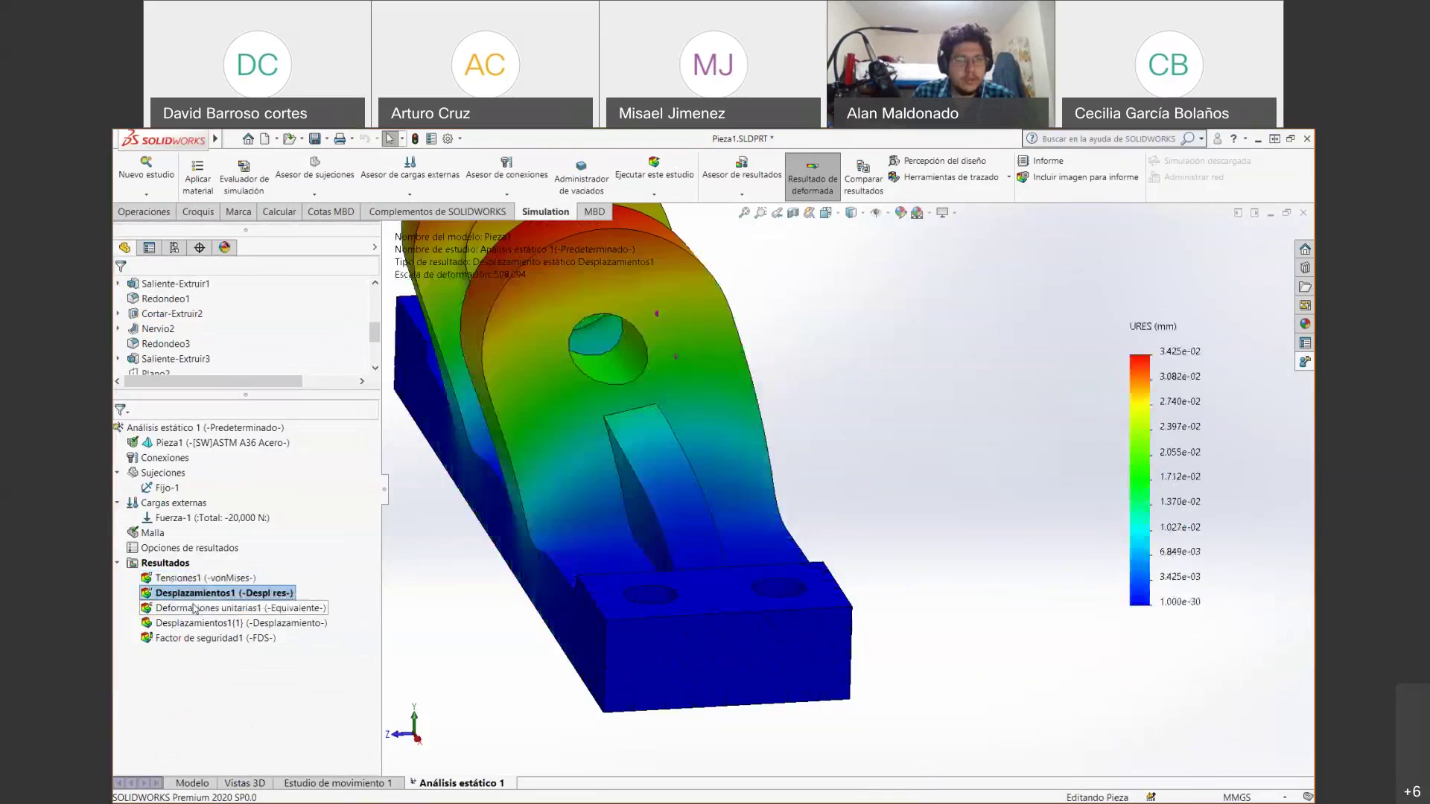
pyautogui.rightClick(1145, 415)
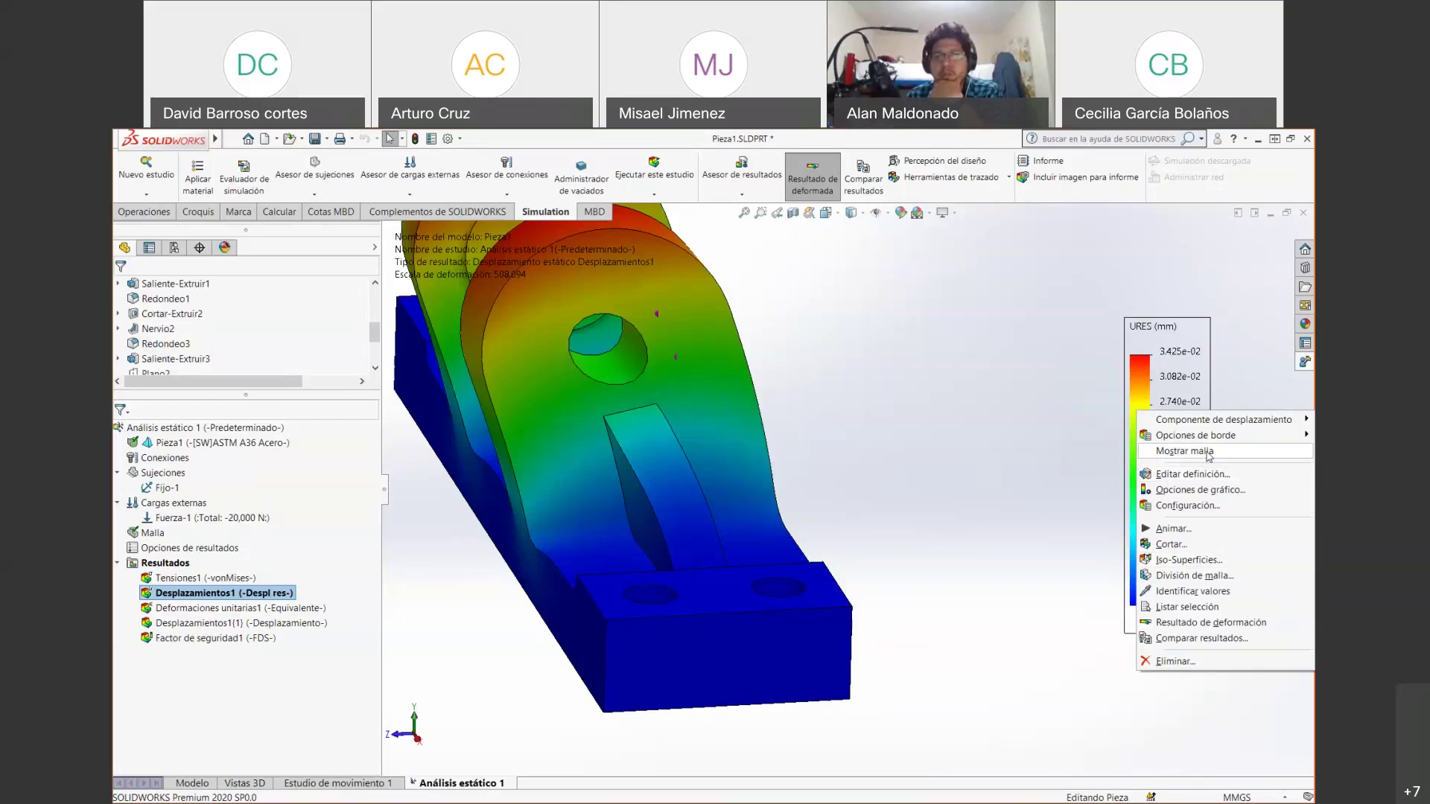
pyautogui.click(1183, 452)
pyautogui.scroll(2, 853, 419)
pyautogui.scroll(-2, 849, 365)
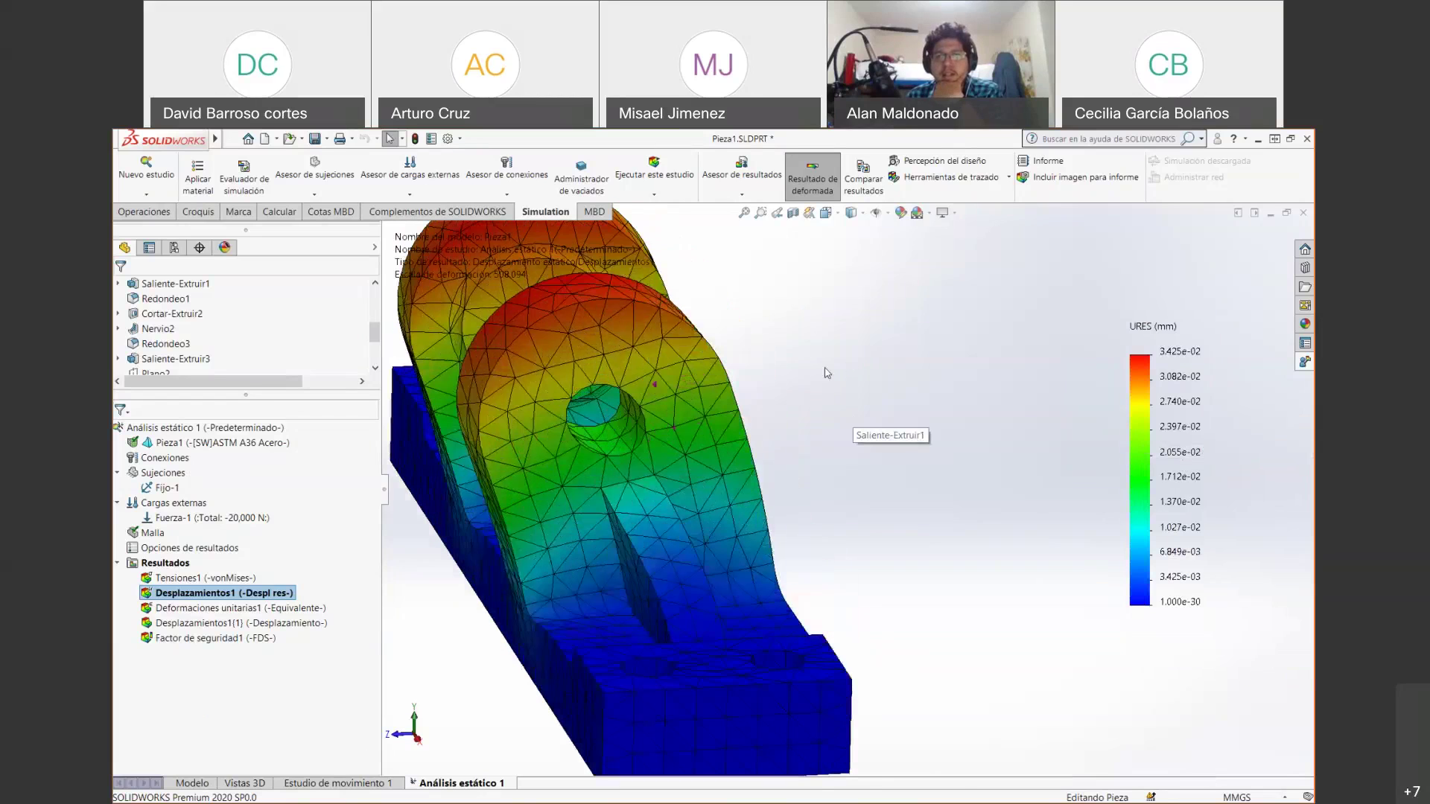
# Switch the Desplazamientos1 plot to the UX: Desplazamiento de X component.
pyautogui.rightClick(1138, 430)
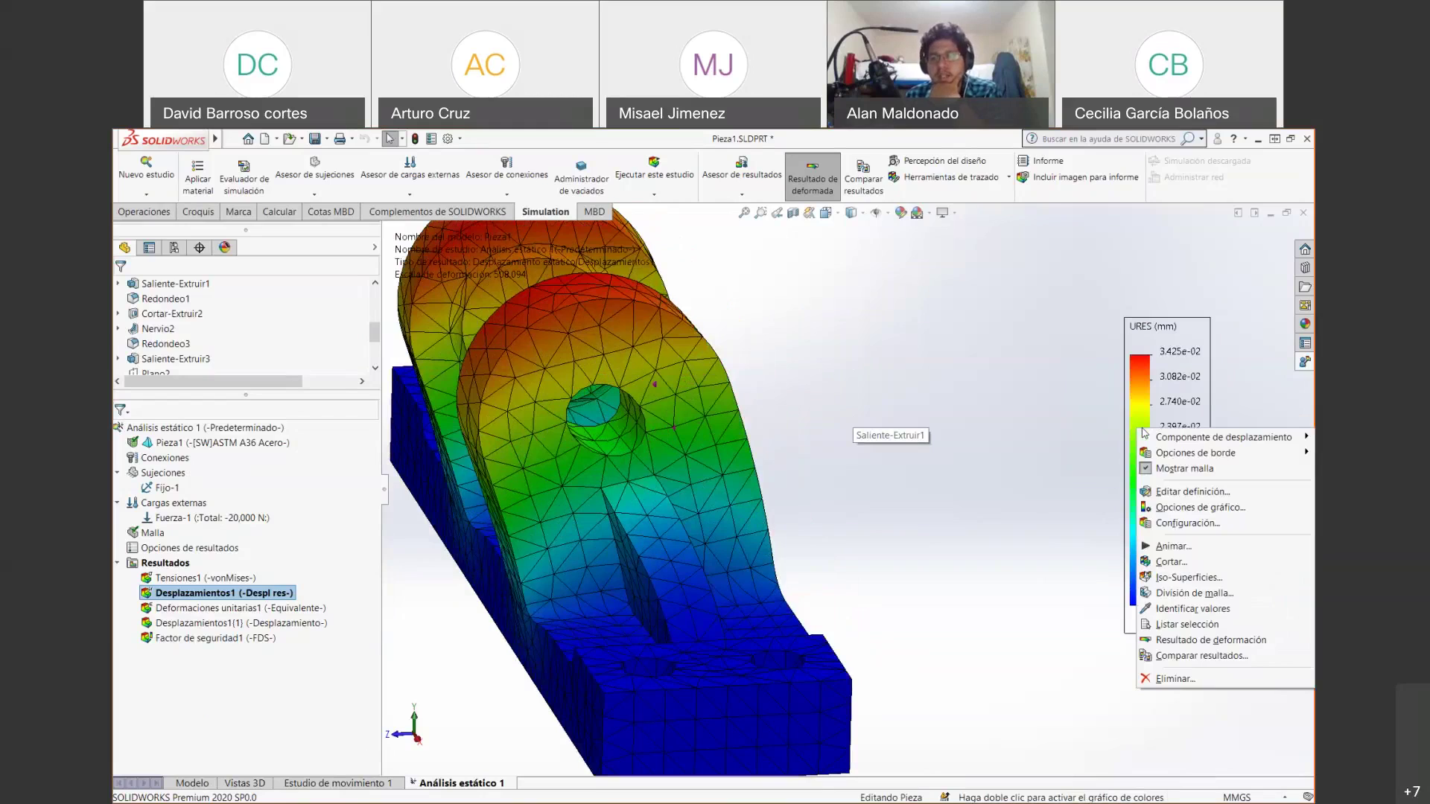
pyautogui.moveTo(1166, 439)
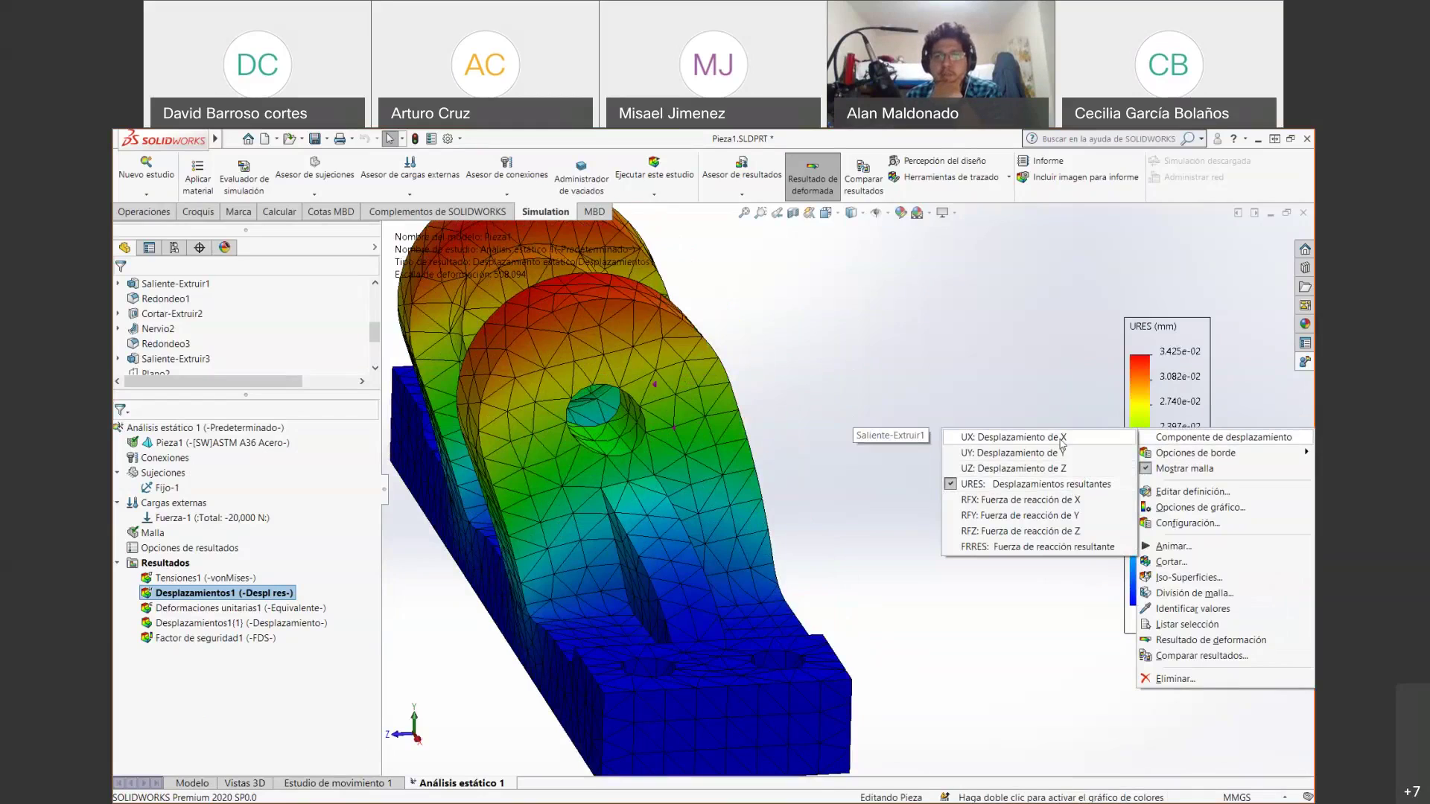
pyautogui.click(1061, 440)
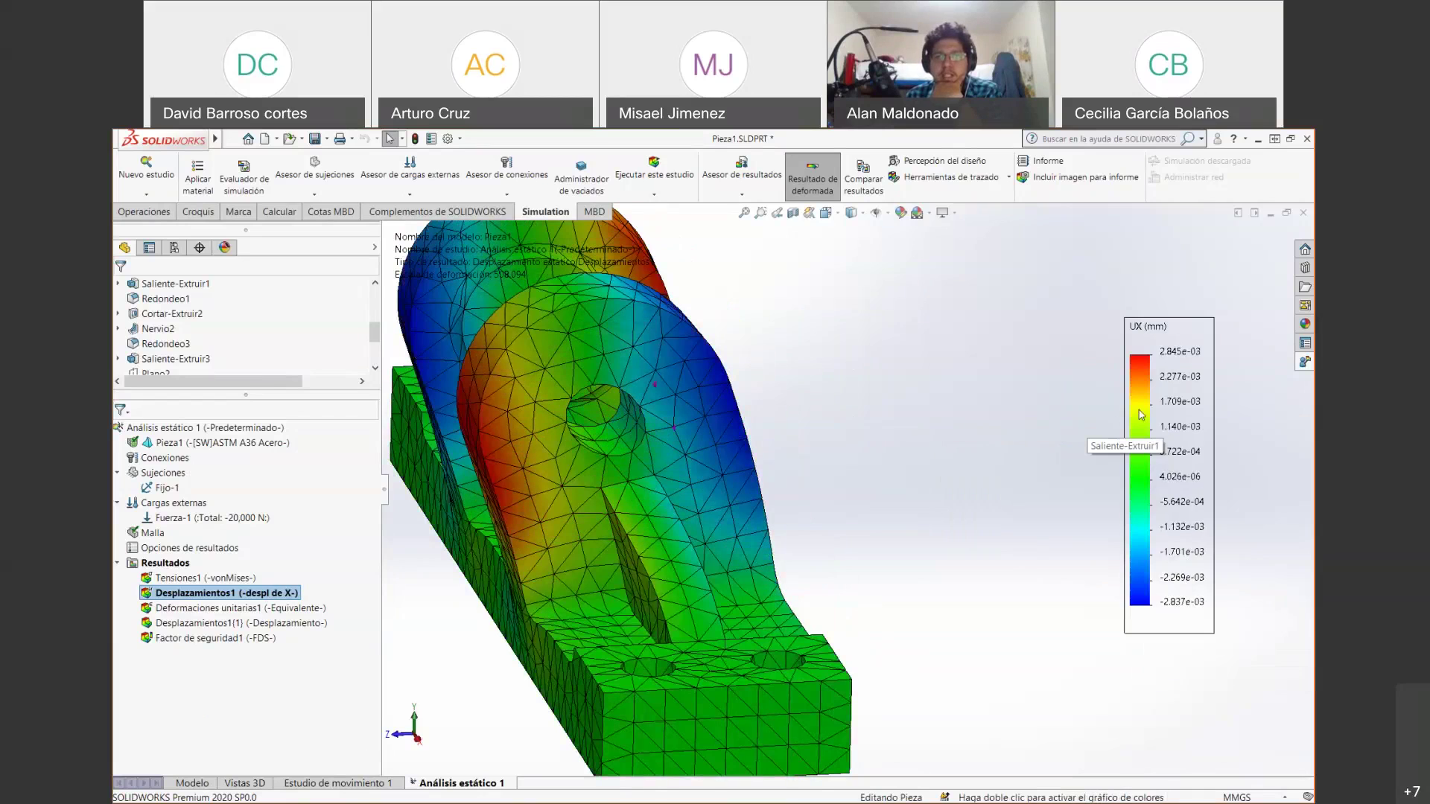
# Switch the Desplazamientos1 plot to RFX: Fuerza de reacción de X and inspect the reaction forces on the underside of the base.
pyautogui.rightClick(1158, 415)
pyautogui.moveTo(1162, 419)
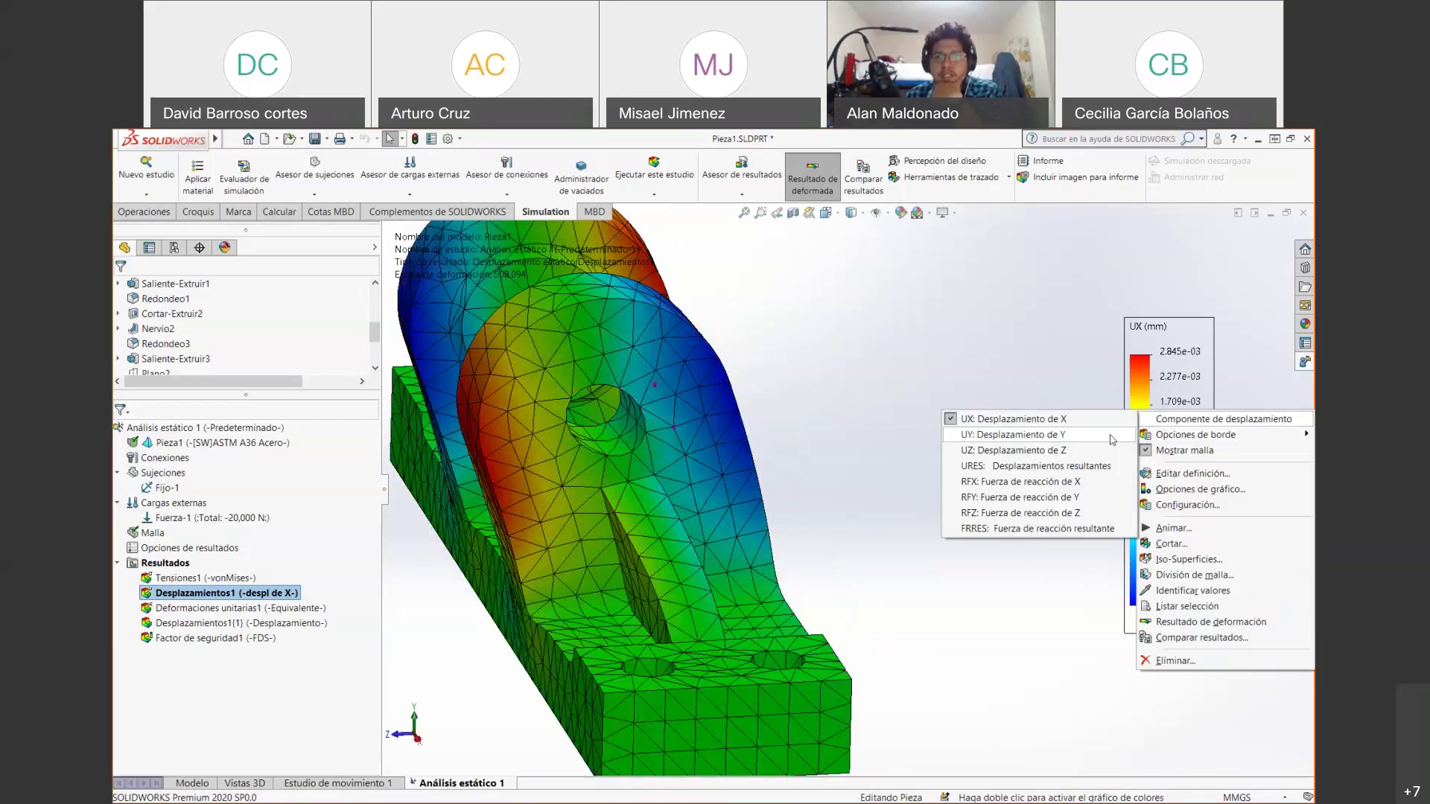
pyautogui.click(1092, 482)
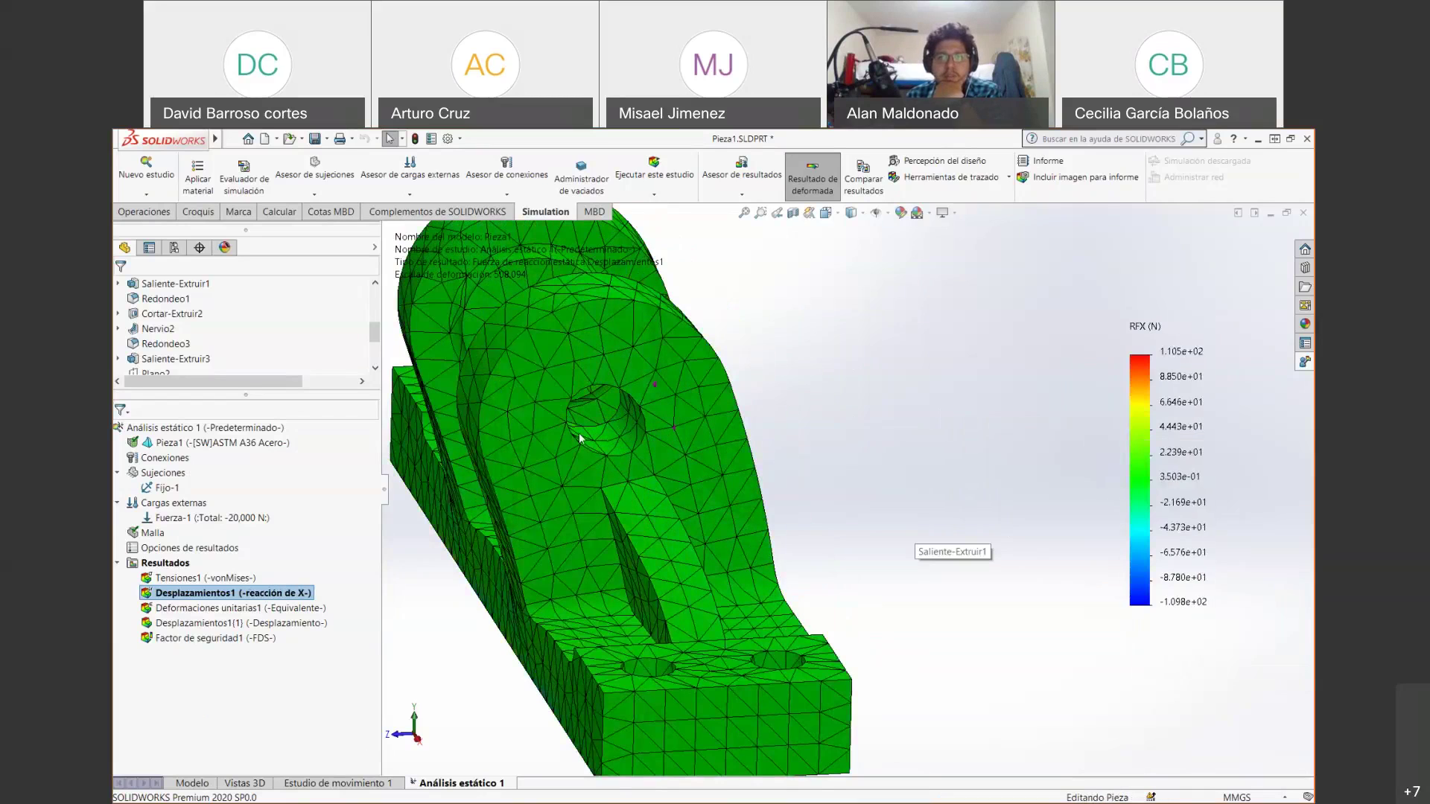
pyautogui.scroll(-2, 799, 496)
pyautogui.scroll(5, 782, 532)
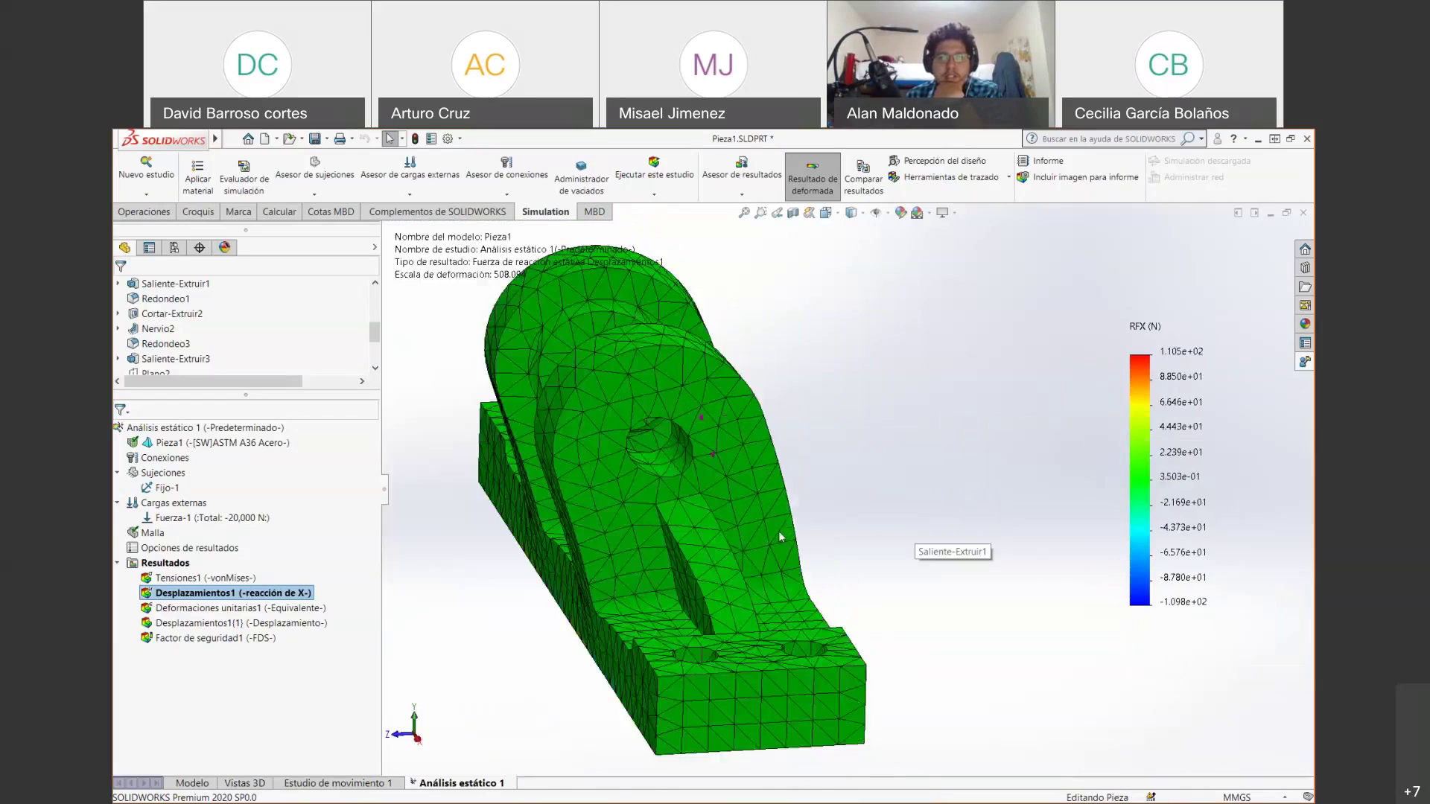
pyautogui.scroll(-1, 767, 615)
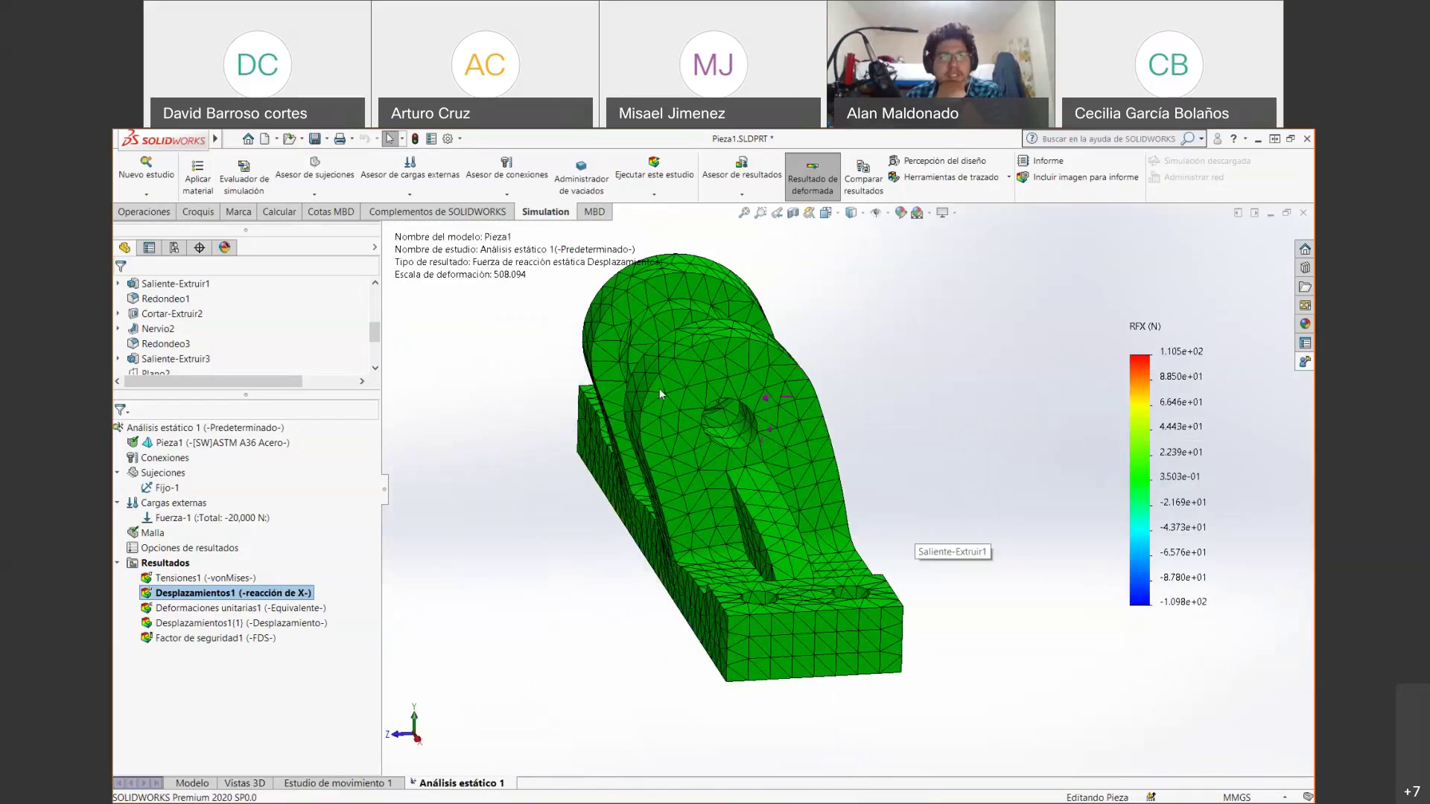
pyautogui.moveTo(604, 447); pyautogui.dragTo(740, 428, button='middle')
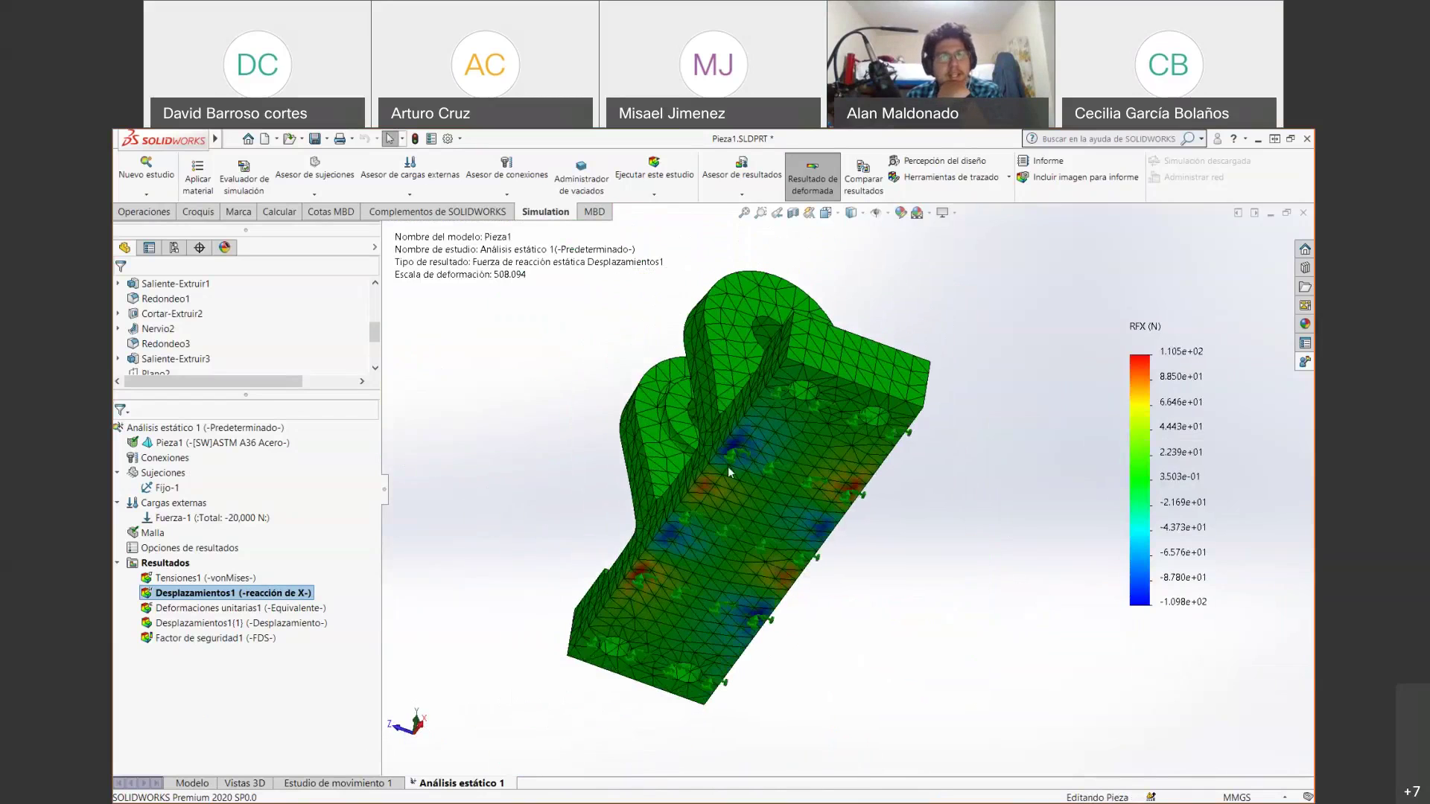
pyautogui.scroll(-6, 727, 467)
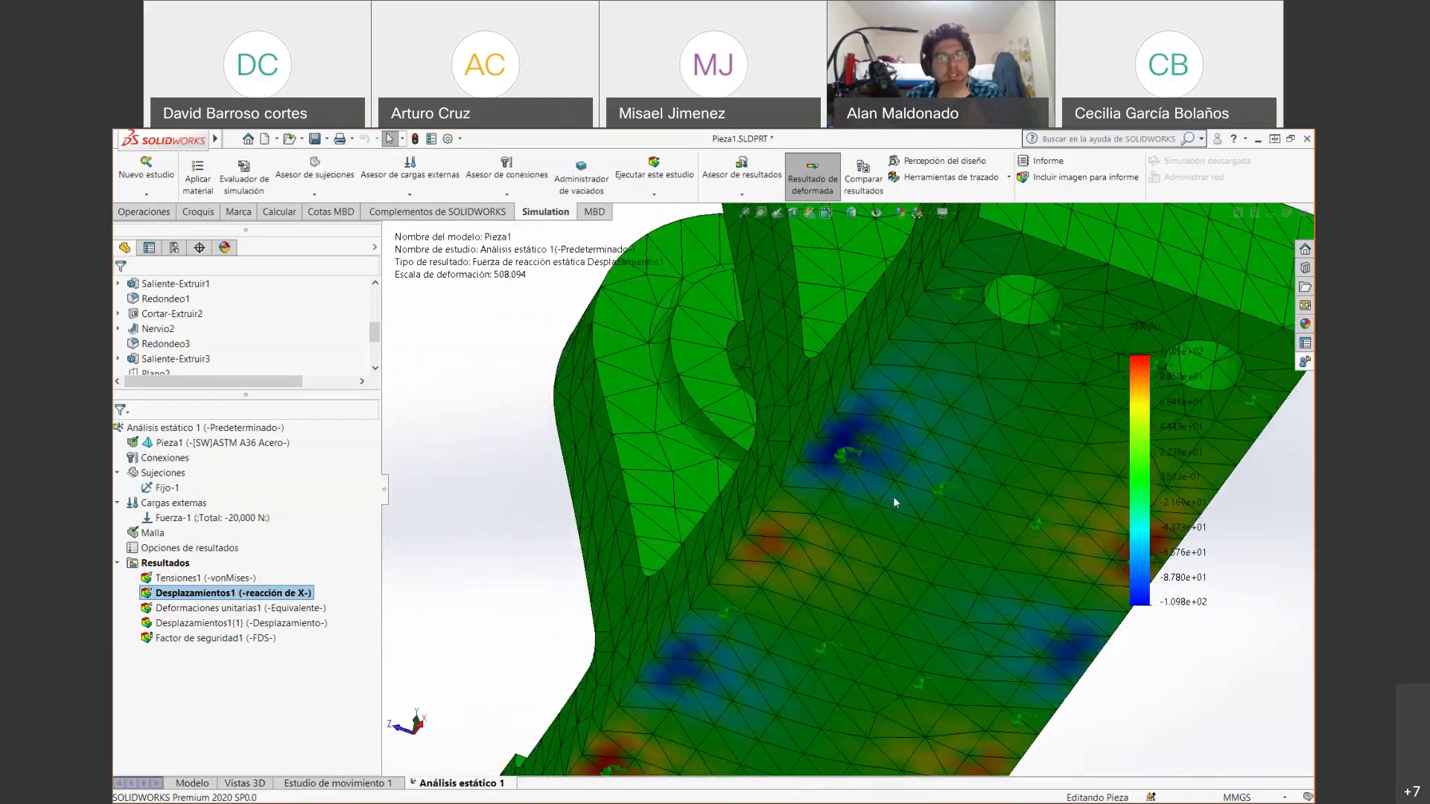
pyautogui.scroll(6, 897, 502)
pyautogui.moveTo(833, 427); pyautogui.dragTo(905, 491, button='middle')
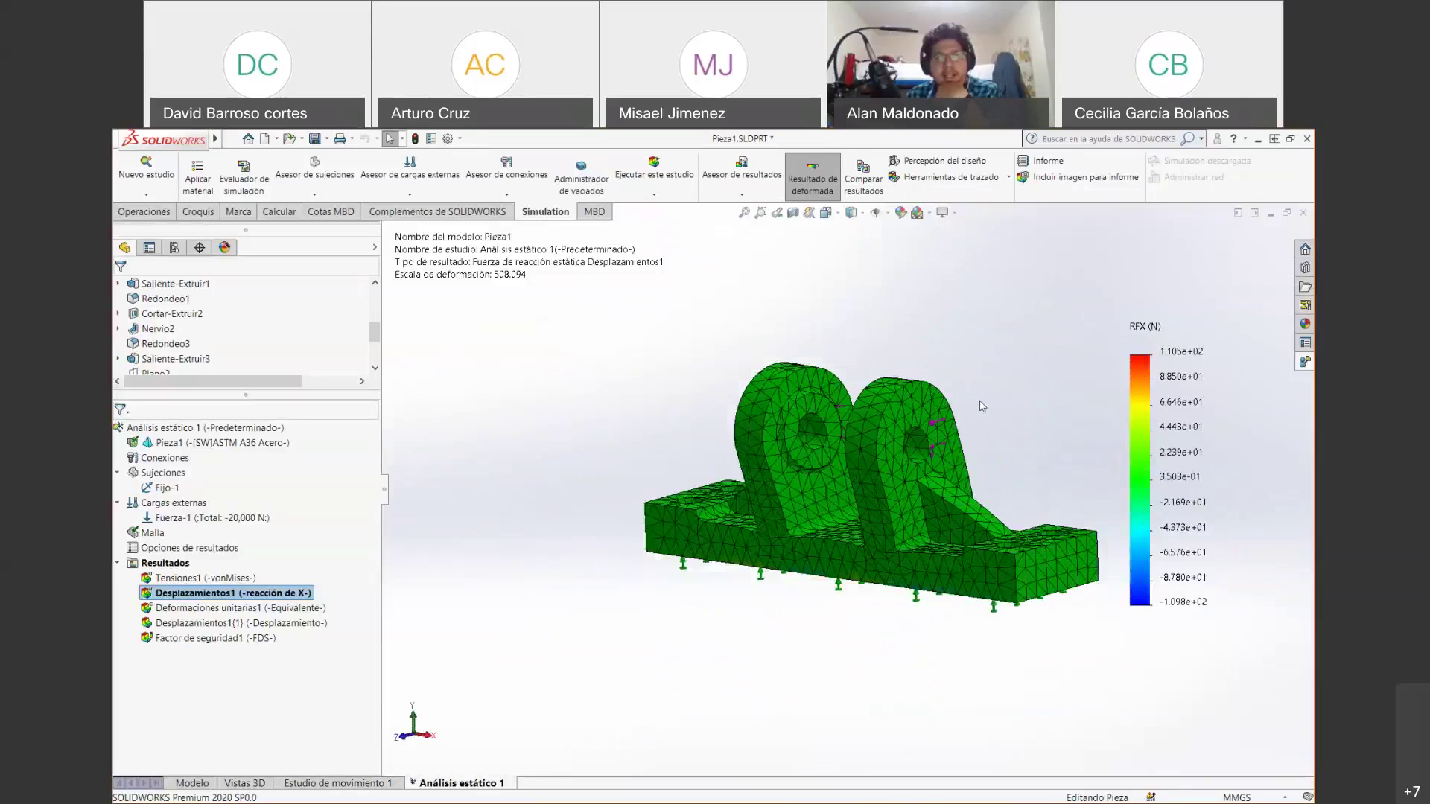
# Switch the plot to RFZ: Fuerza de reacción de Z and inspect its distribution beneath the base.
pyautogui.rightClick(1137, 379)
pyautogui.moveTo(1188, 385)
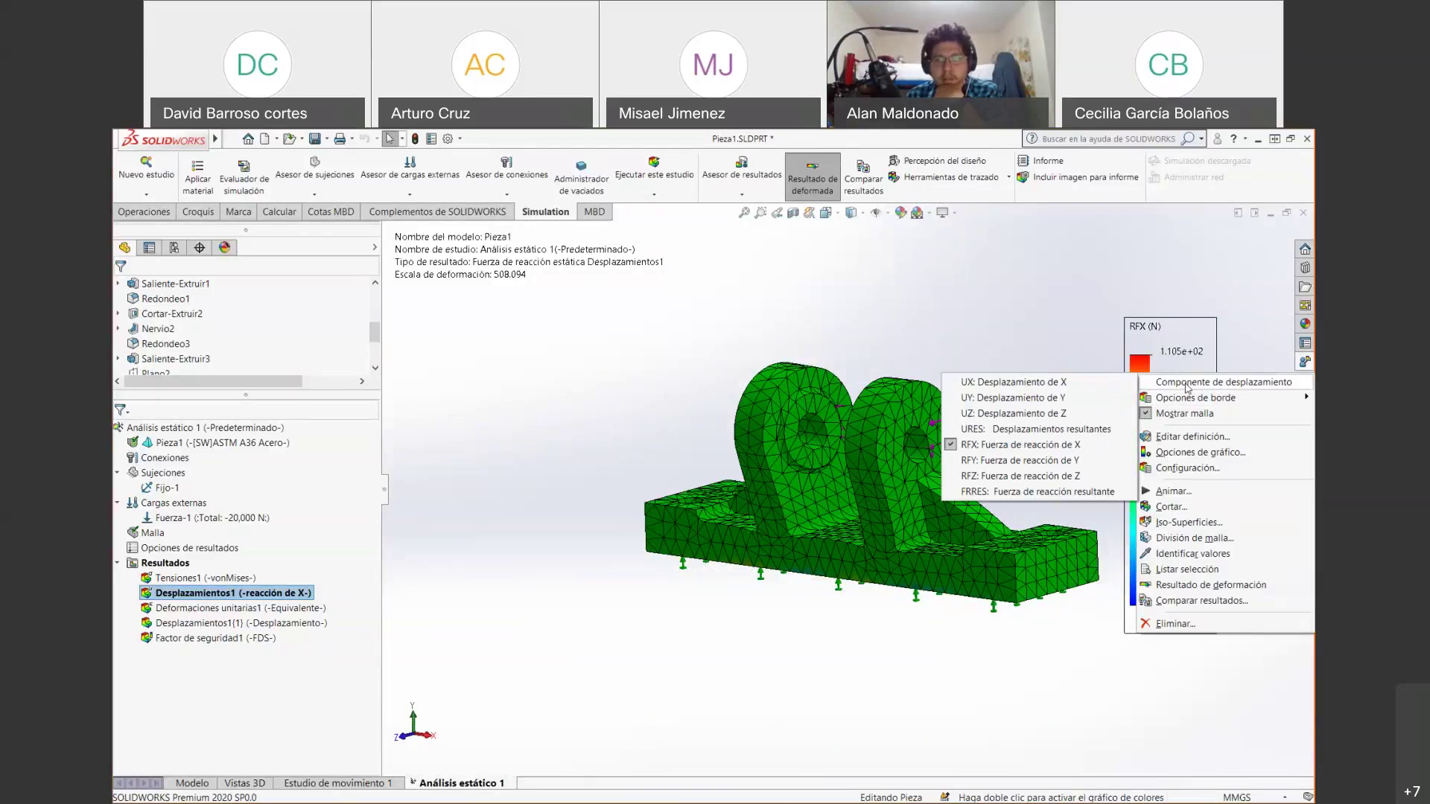
pyautogui.click(1079, 476)
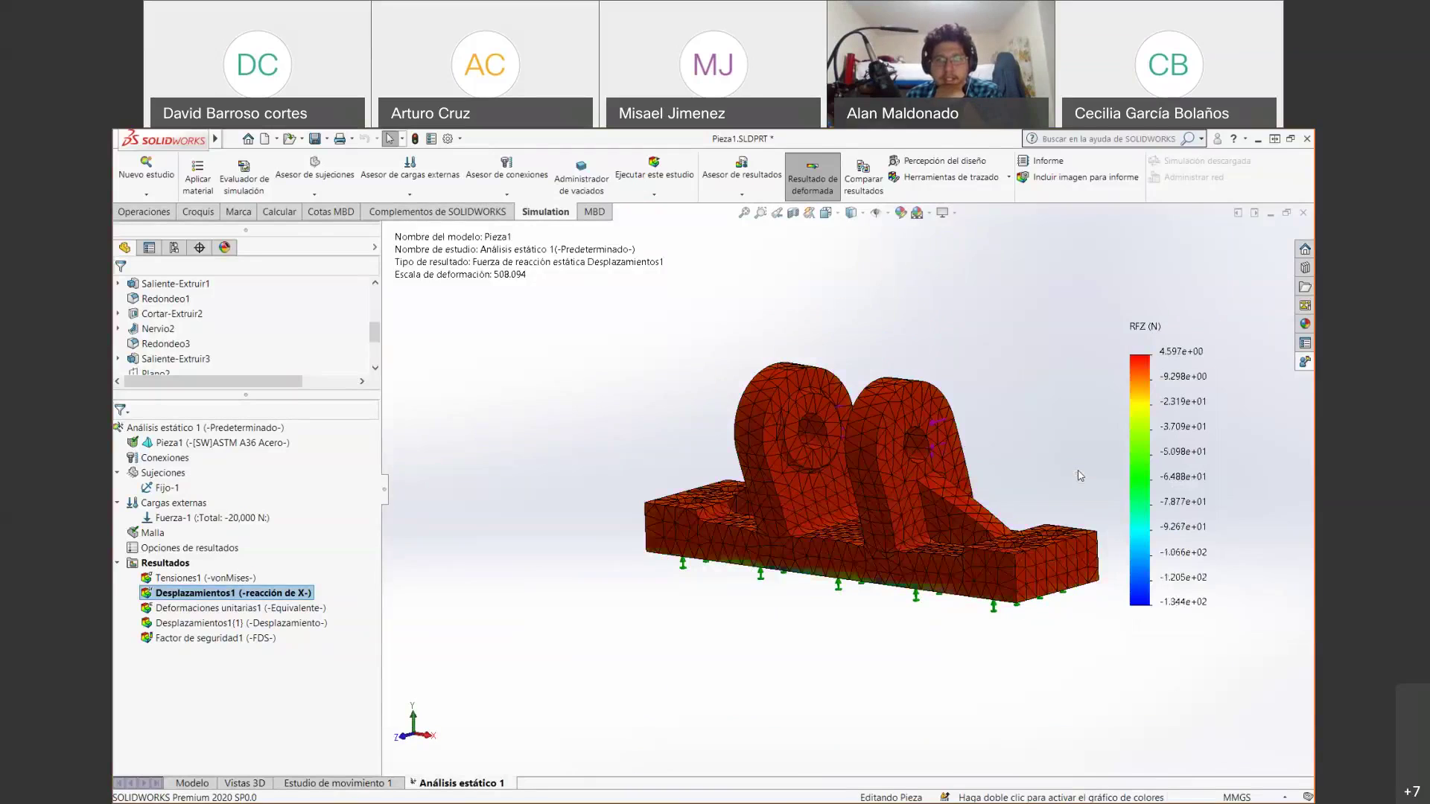
pyautogui.moveTo(777, 523); pyautogui.dragTo(856, 508, button='middle')
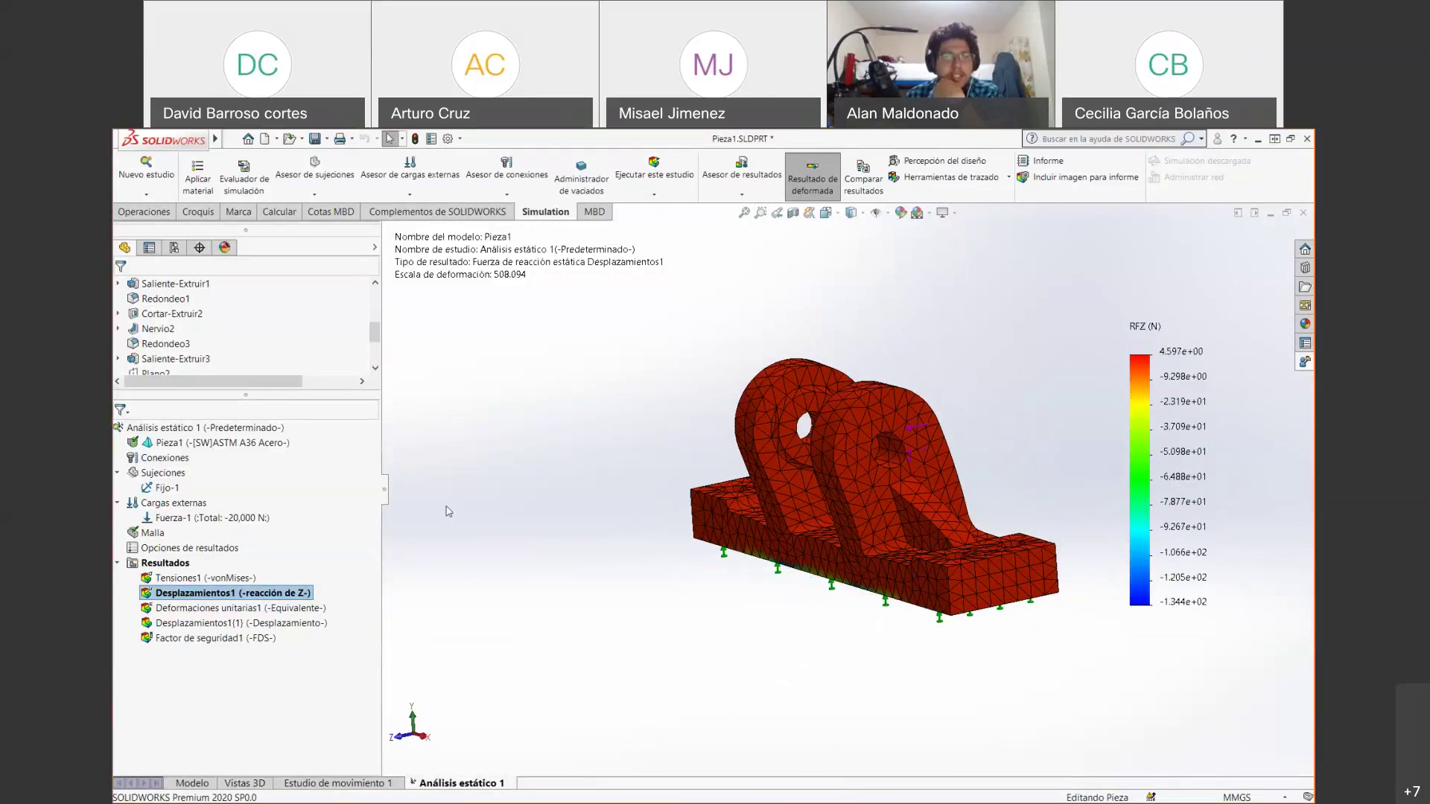
pyautogui.moveTo(804, 514); pyautogui.dragTo(915, 513, button='middle')
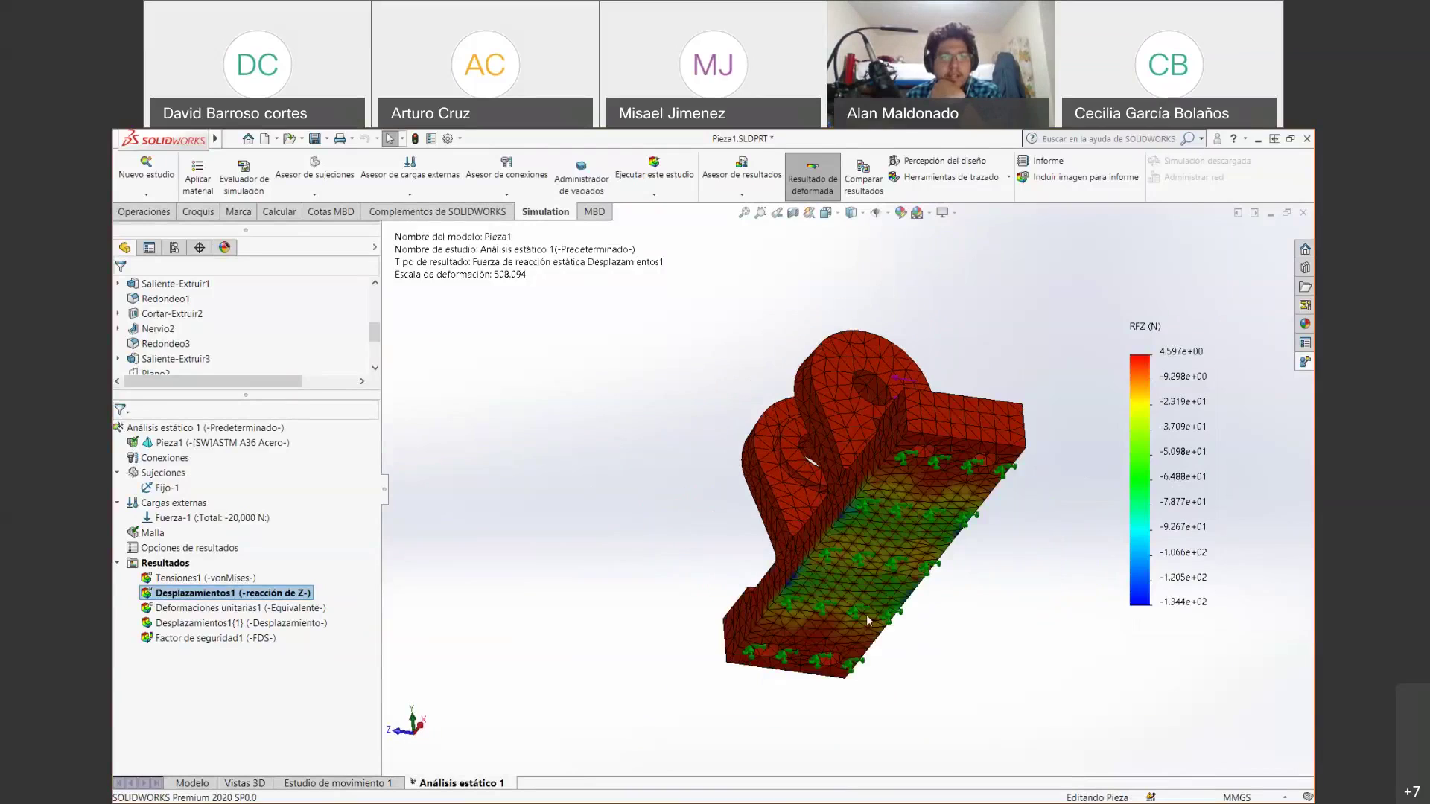
pyautogui.moveTo(854, 449); pyautogui.dragTo(874, 451, button='middle')
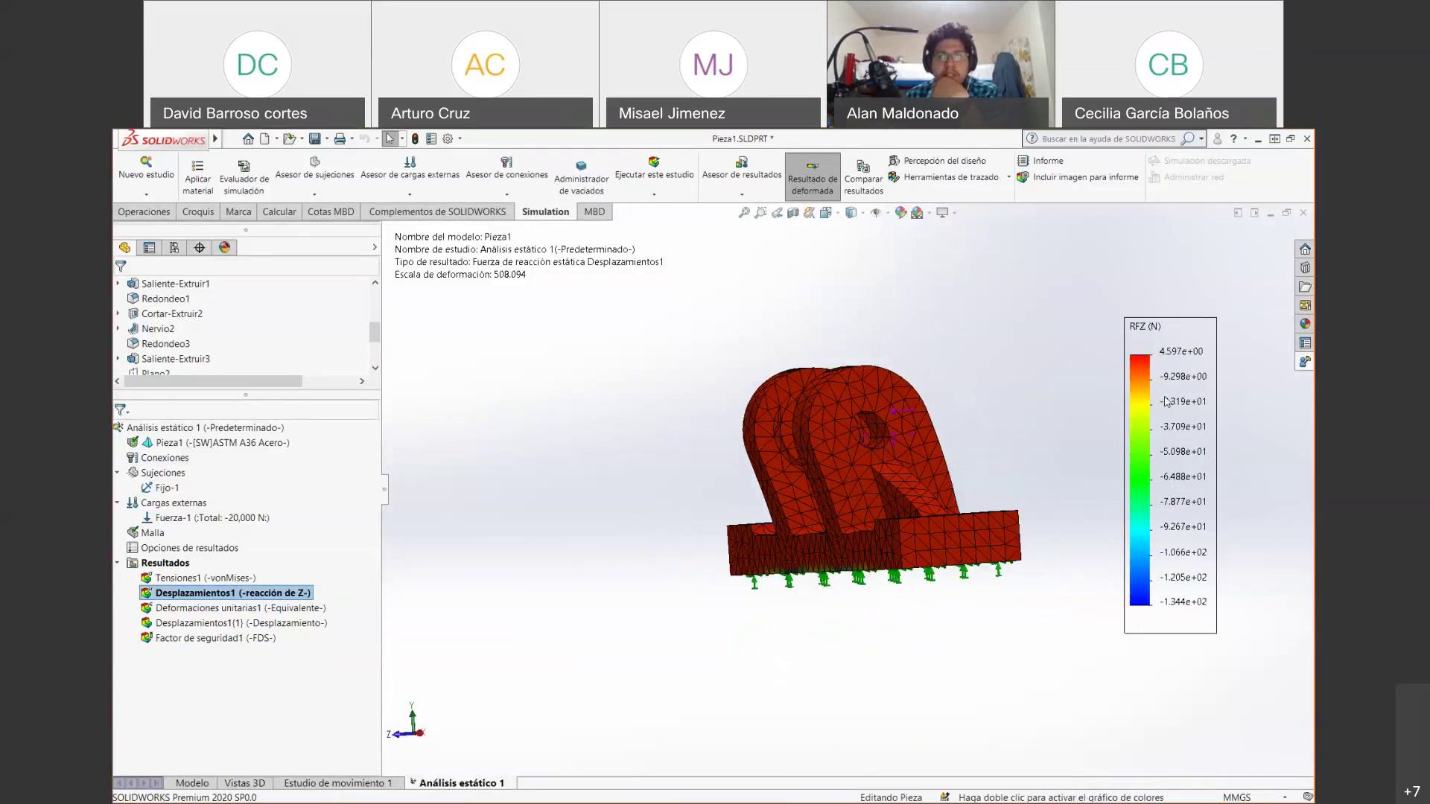
# Show the FRRES: Fuerza de reacción resultante component and return the plot to UX: Desplazamiento de X.
pyautogui.rightClick(1140, 407)
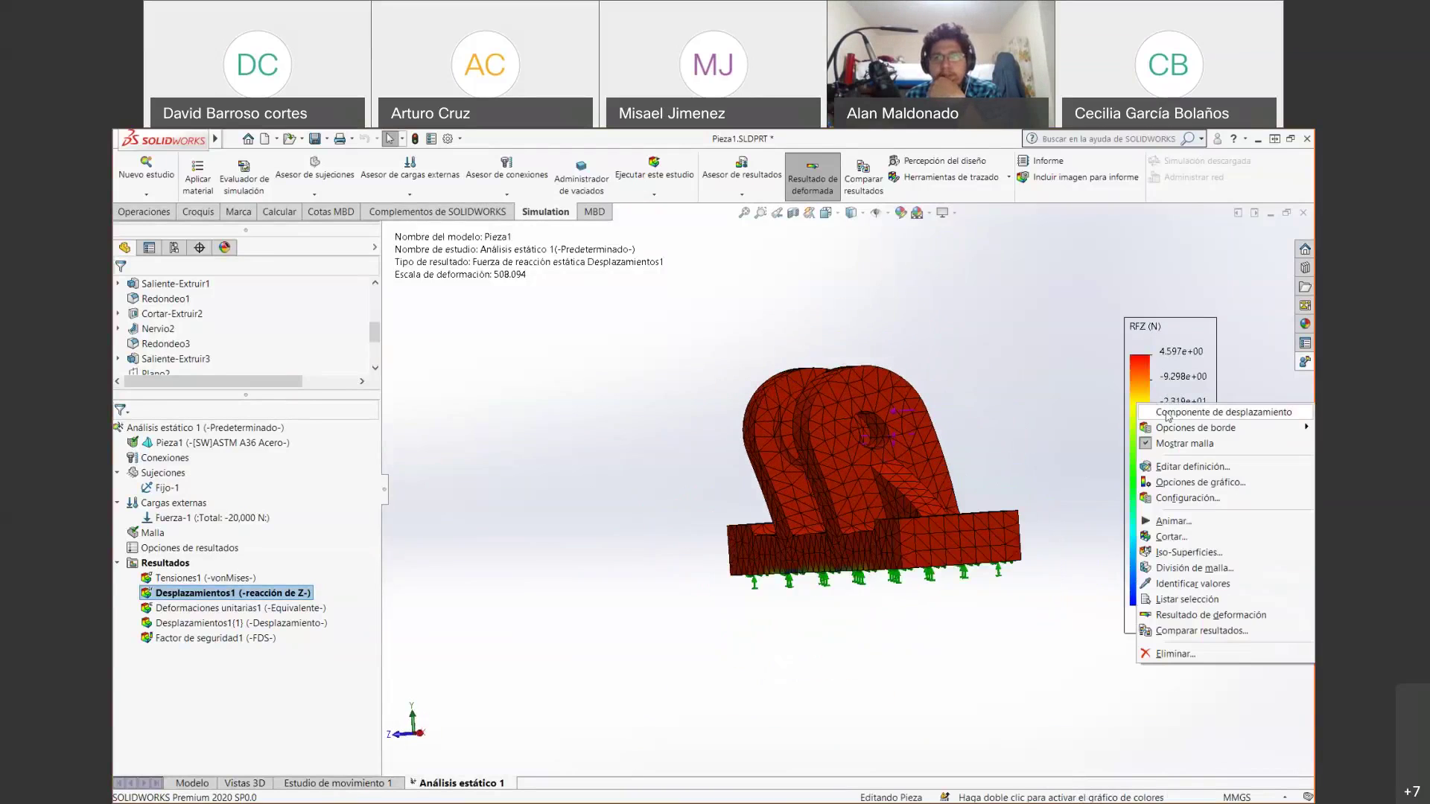
pyautogui.moveTo(1168, 414)
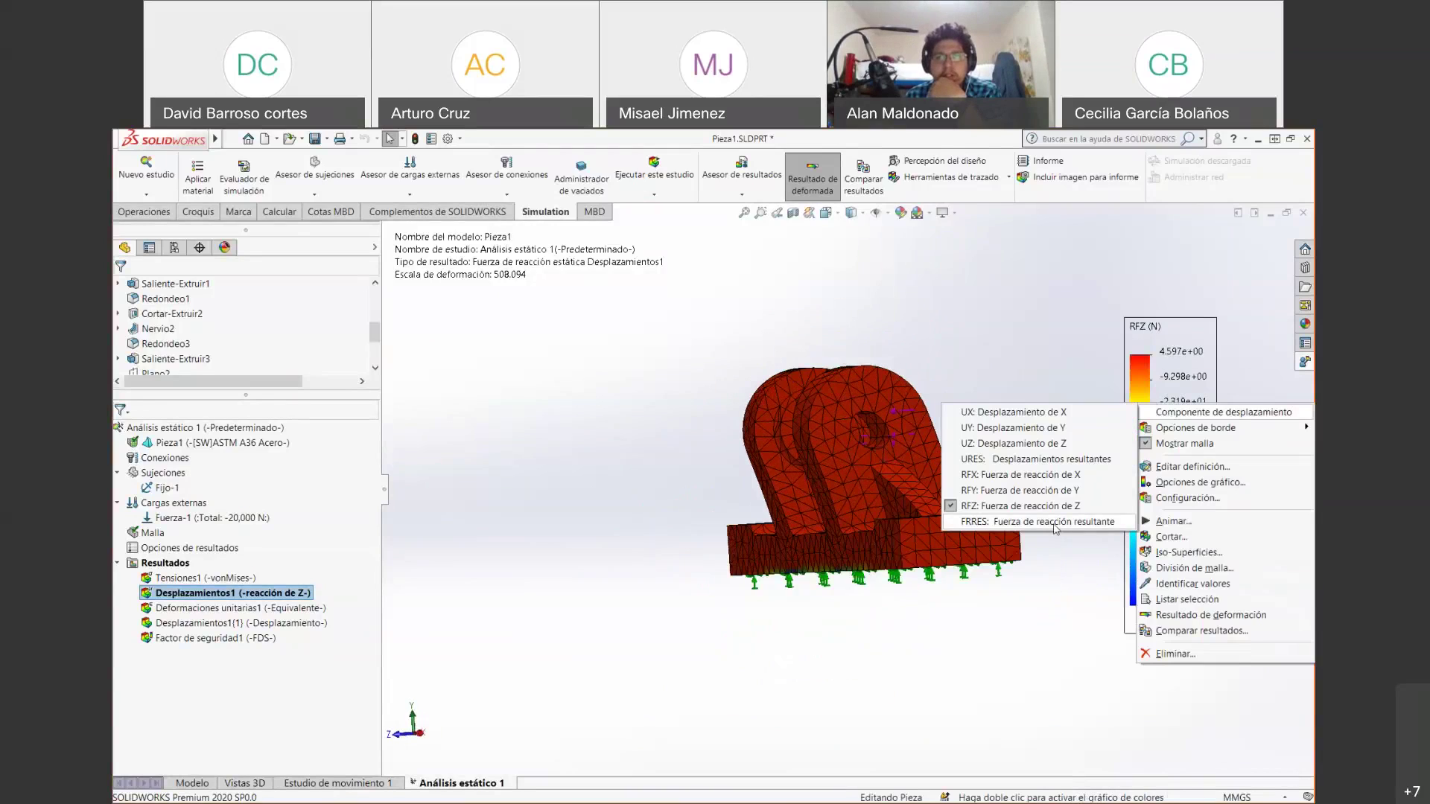
pyautogui.click(1055, 522)
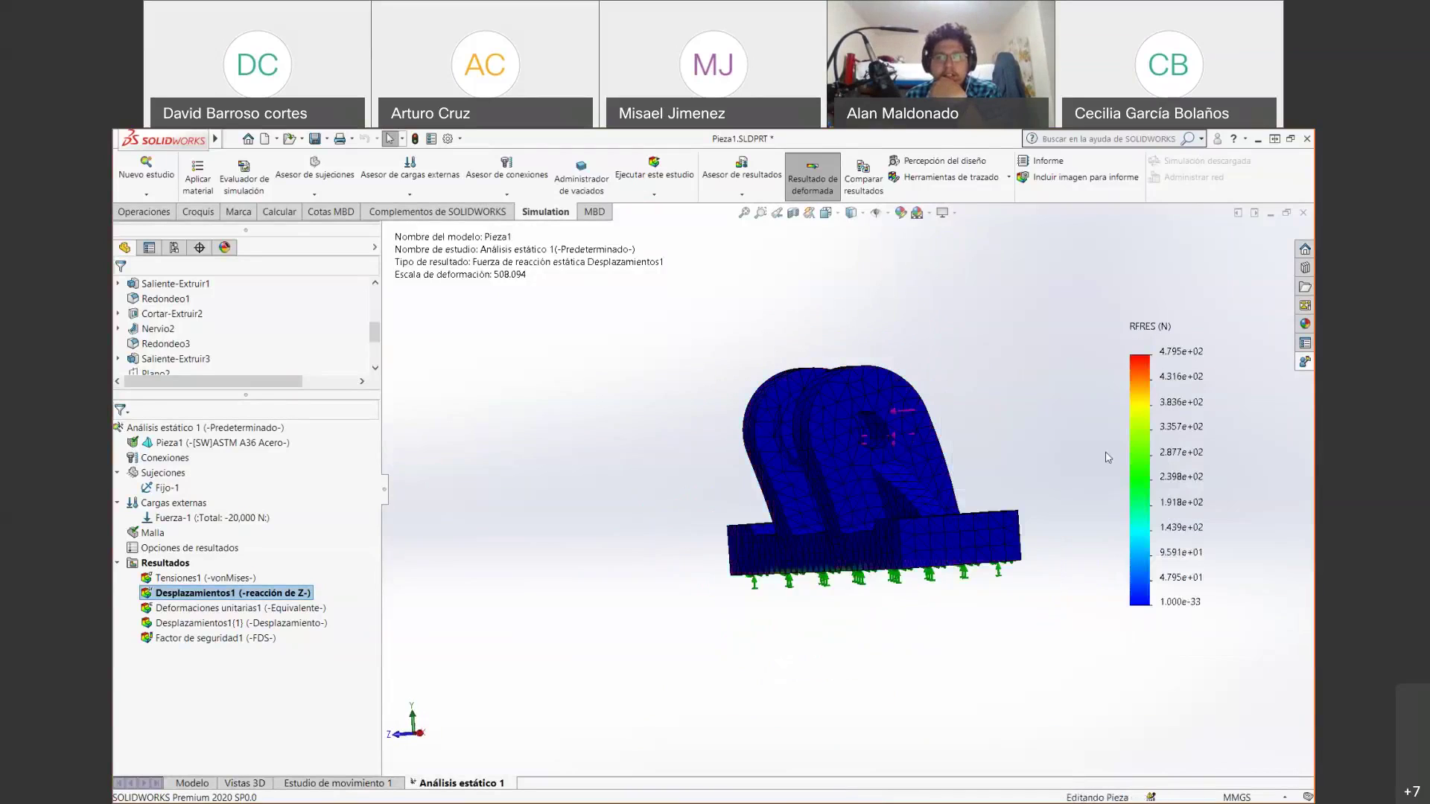
pyautogui.rightClick(1136, 408)
pyautogui.moveTo(1158, 412)
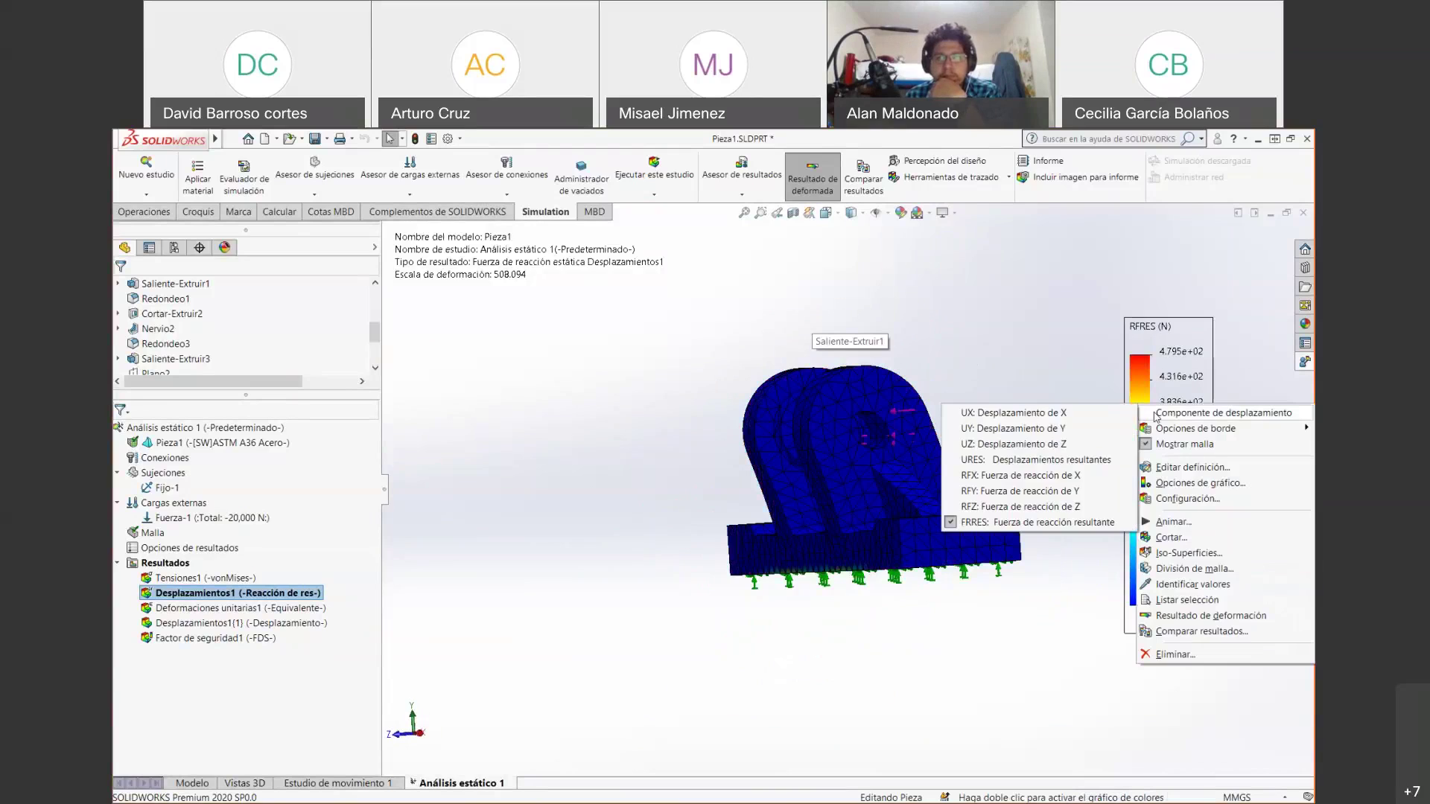
pyautogui.click(1086, 417)
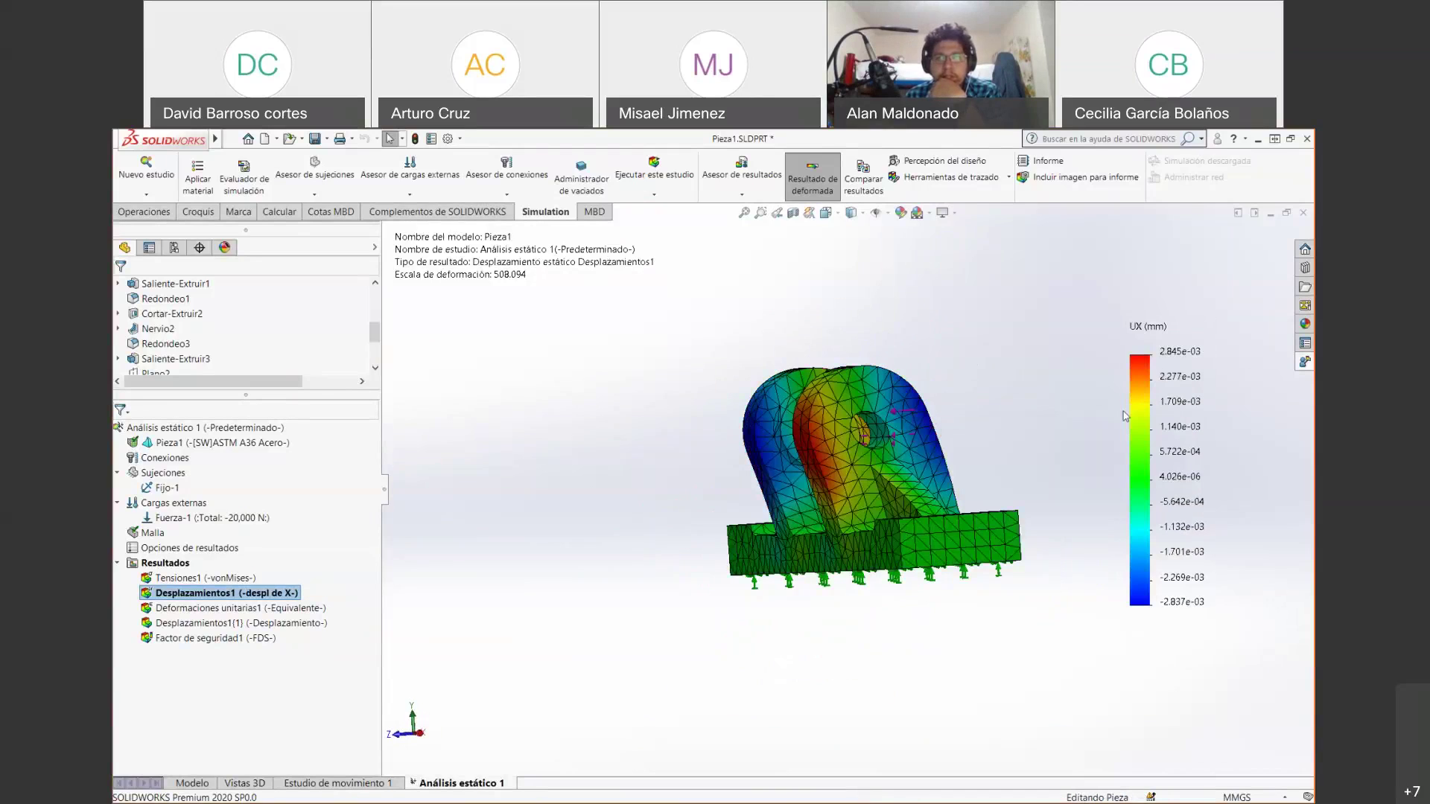
# Redisplay the resultant reaction force, view the bracket from above one end, and restore the UX: Desplazamiento de X component.
pyautogui.rightClick(1153, 400)
pyautogui.moveTo(1174, 409)
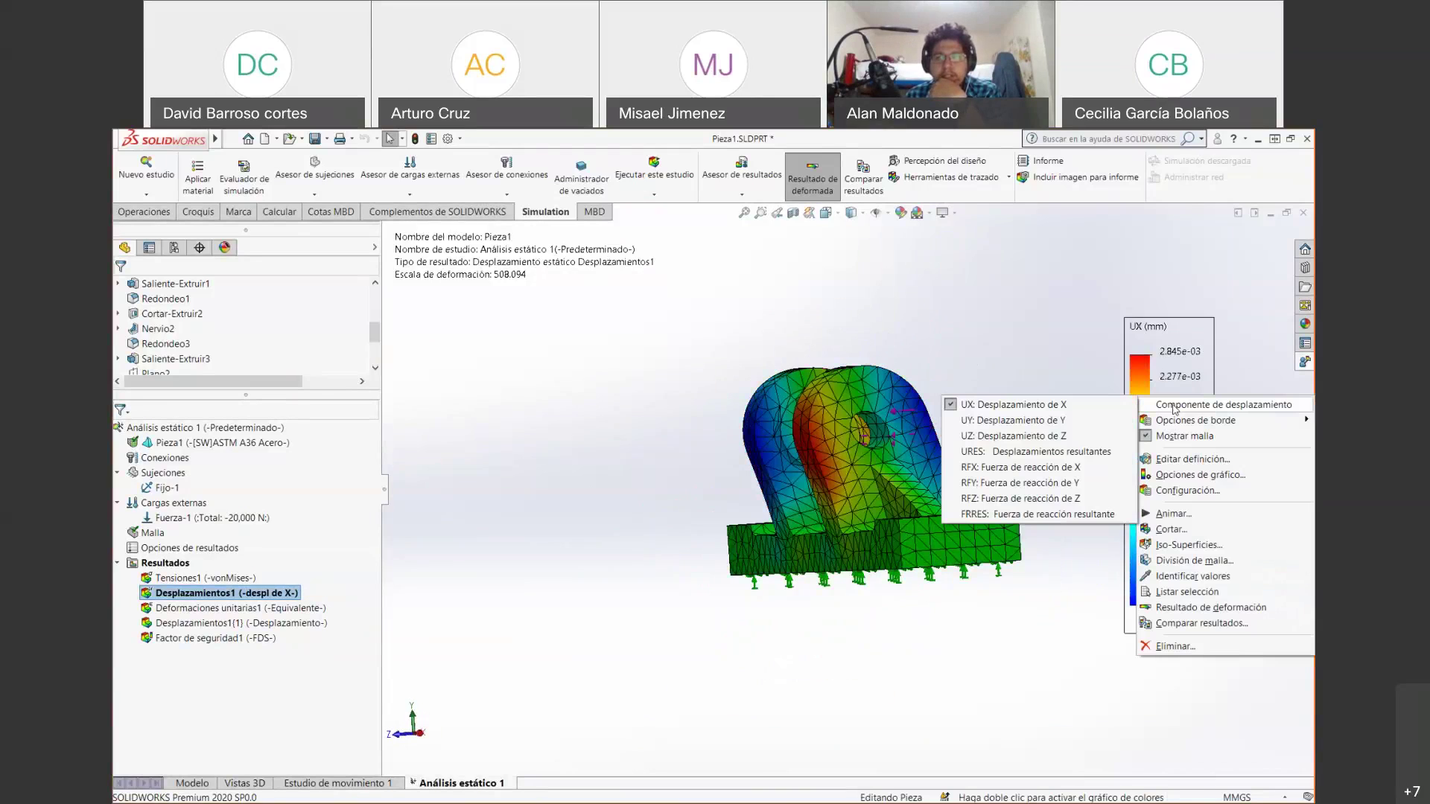
pyautogui.click(1038, 514)
pyautogui.moveTo(1037, 514); pyautogui.dragTo(905, 626, button='middle')
pyautogui.rightClick(1137, 409)
pyautogui.moveTo(1177, 418)
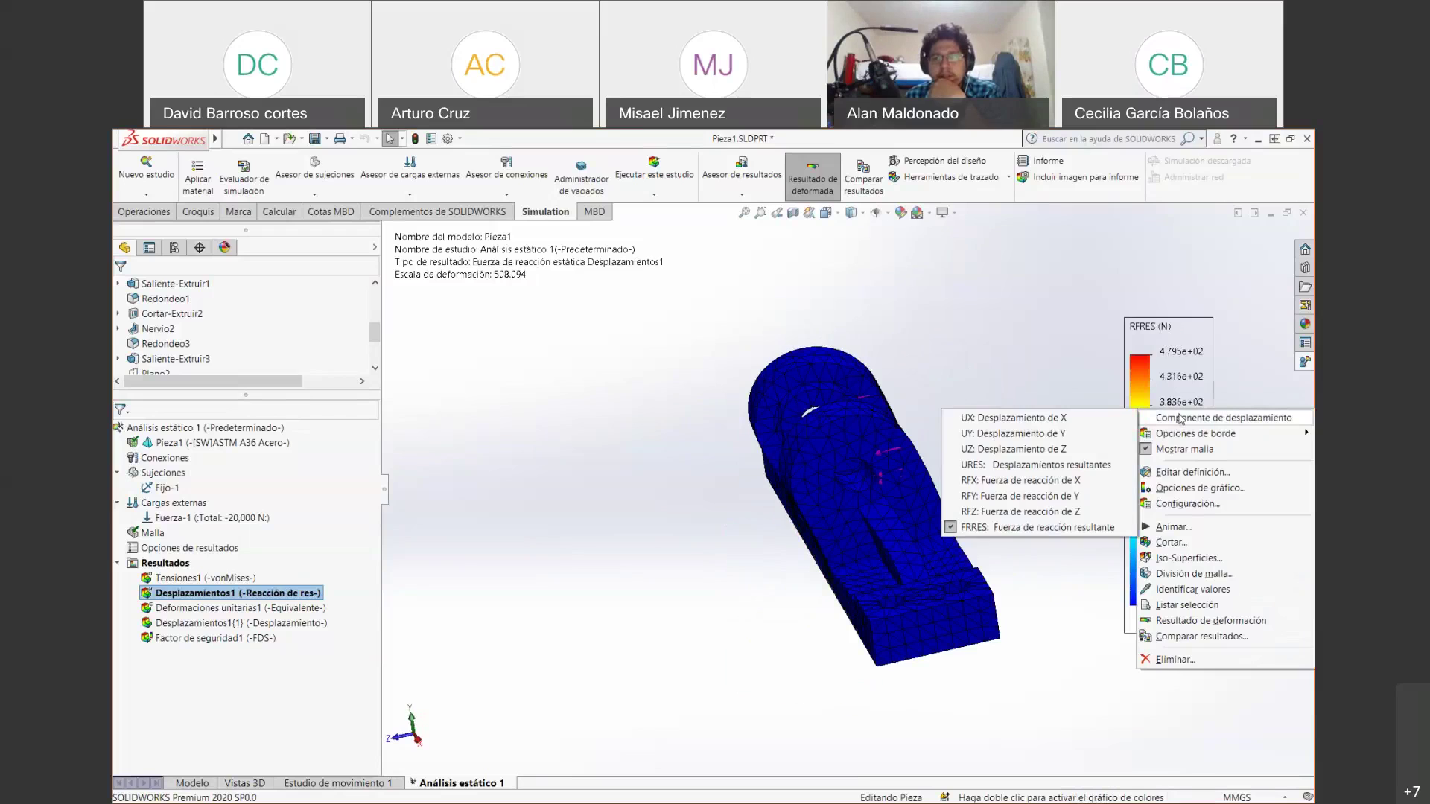
pyautogui.click(1118, 422)
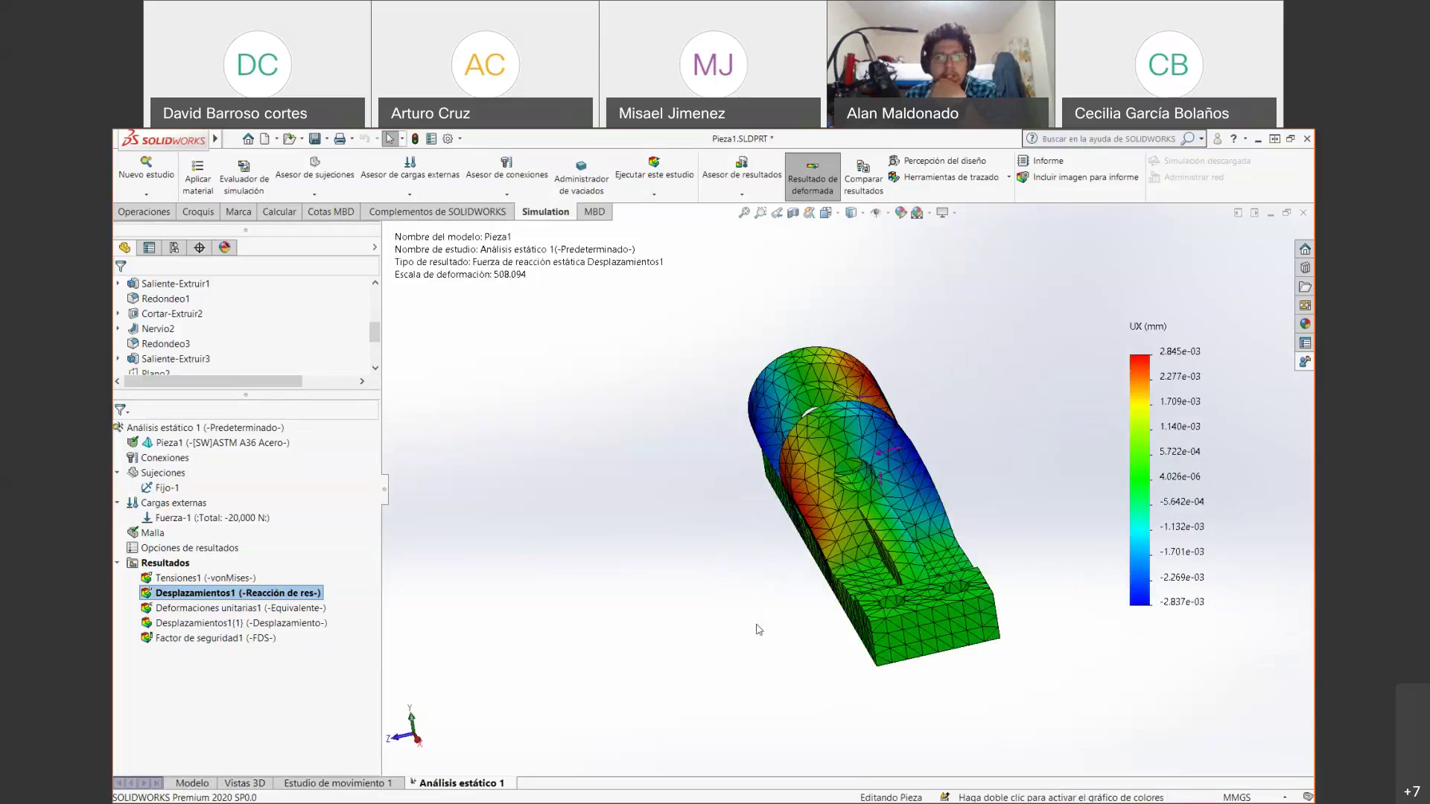
# Display the Deformaciones unitarias1 equivalent strain plot and review its available strain components.
pyautogui.rightClick(212, 613)
pyautogui.click(220, 624)
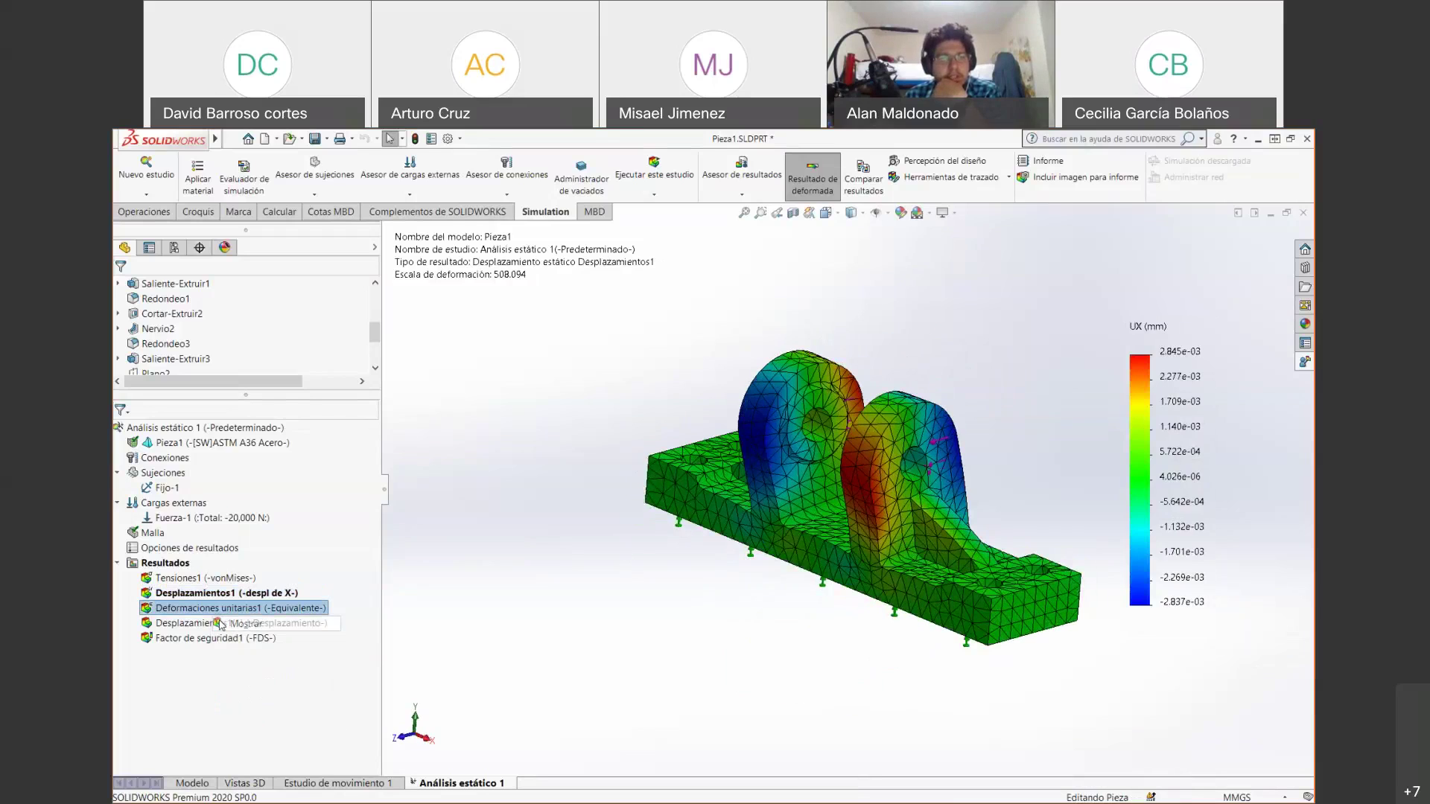
pyautogui.rightClick(1190, 447)
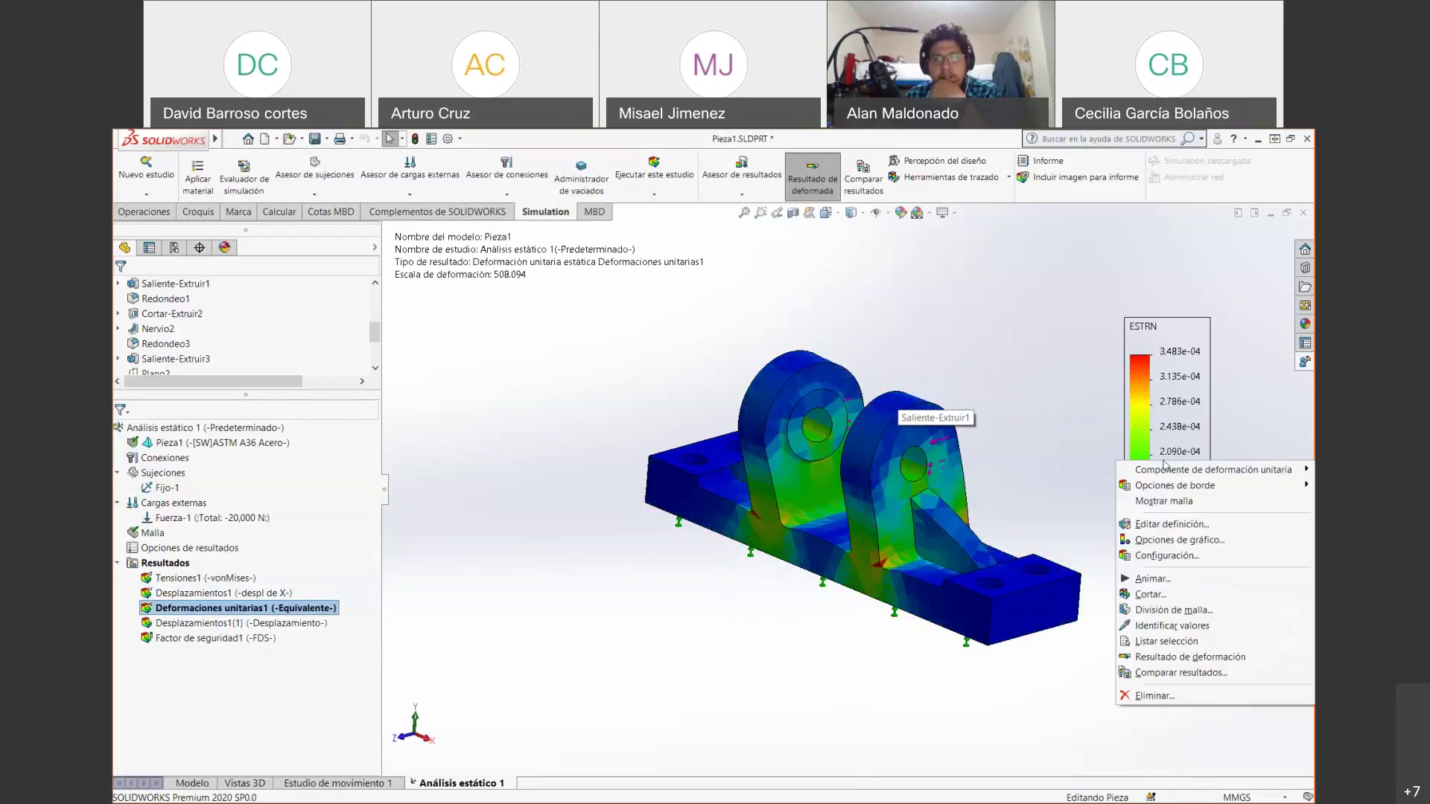
pyautogui.moveTo(1169, 473)
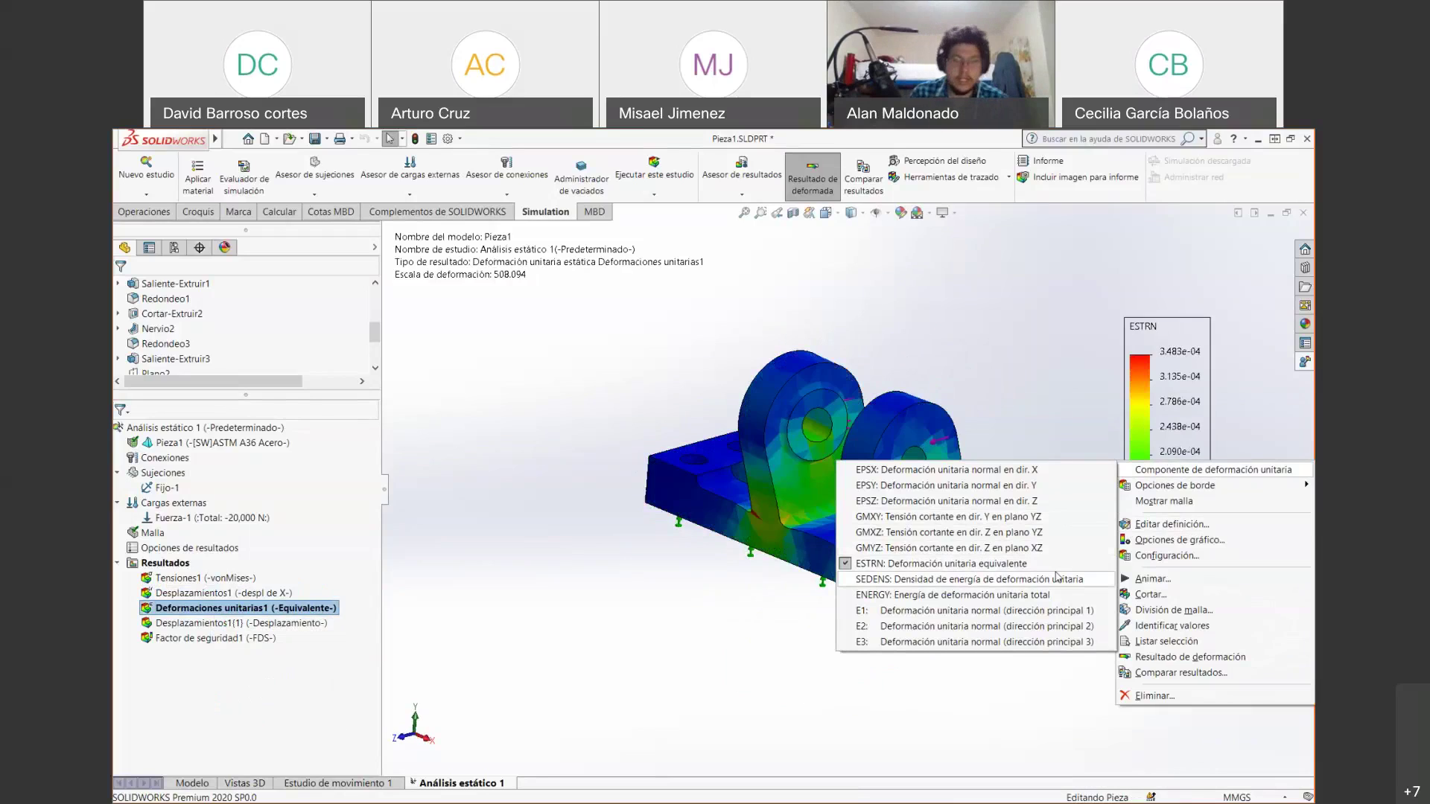
pyautogui.click(474, 531)
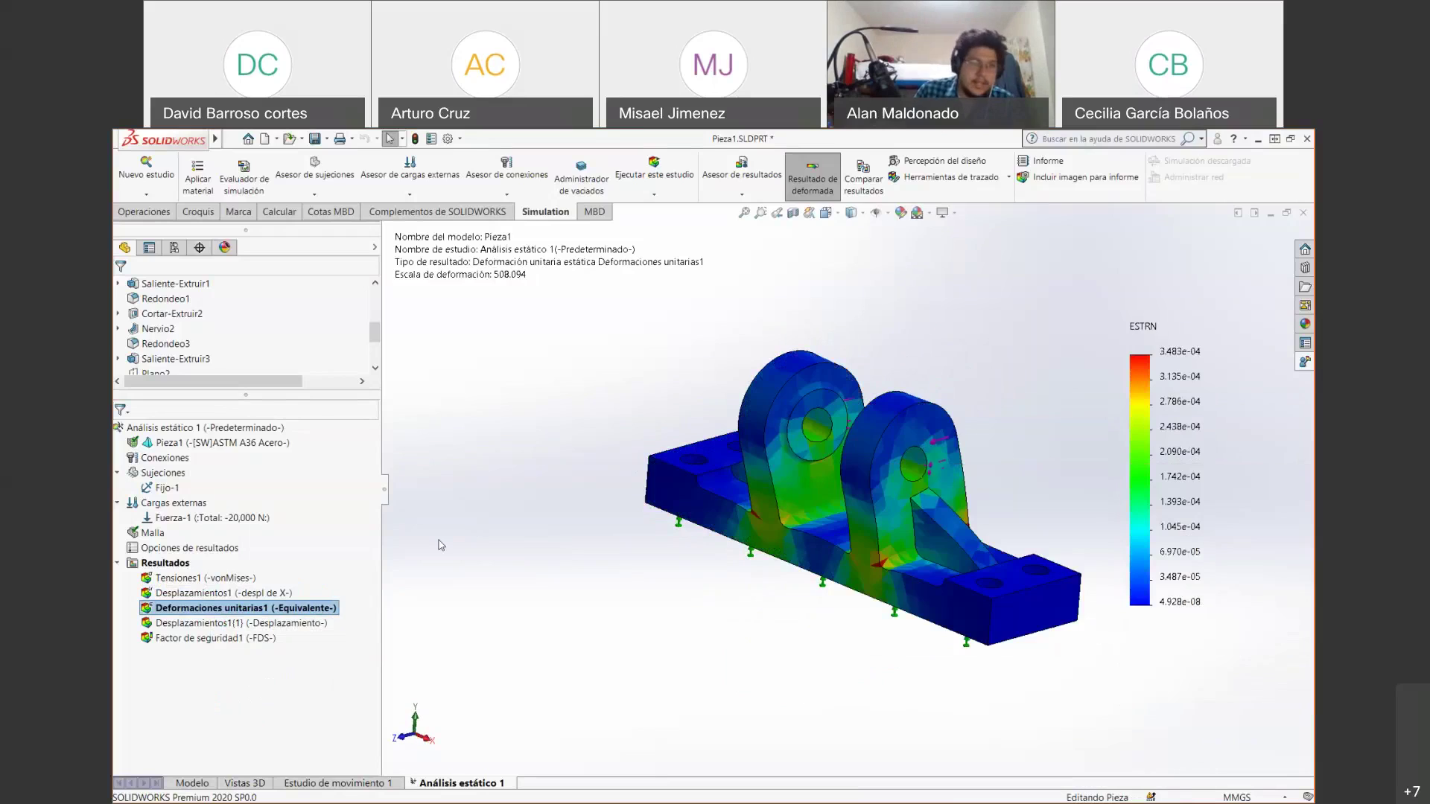
# Hide the Deformaciones unitarias1 plot and display the Tensiones1 von Mises stress plot.
pyautogui.rightClick(282, 614)
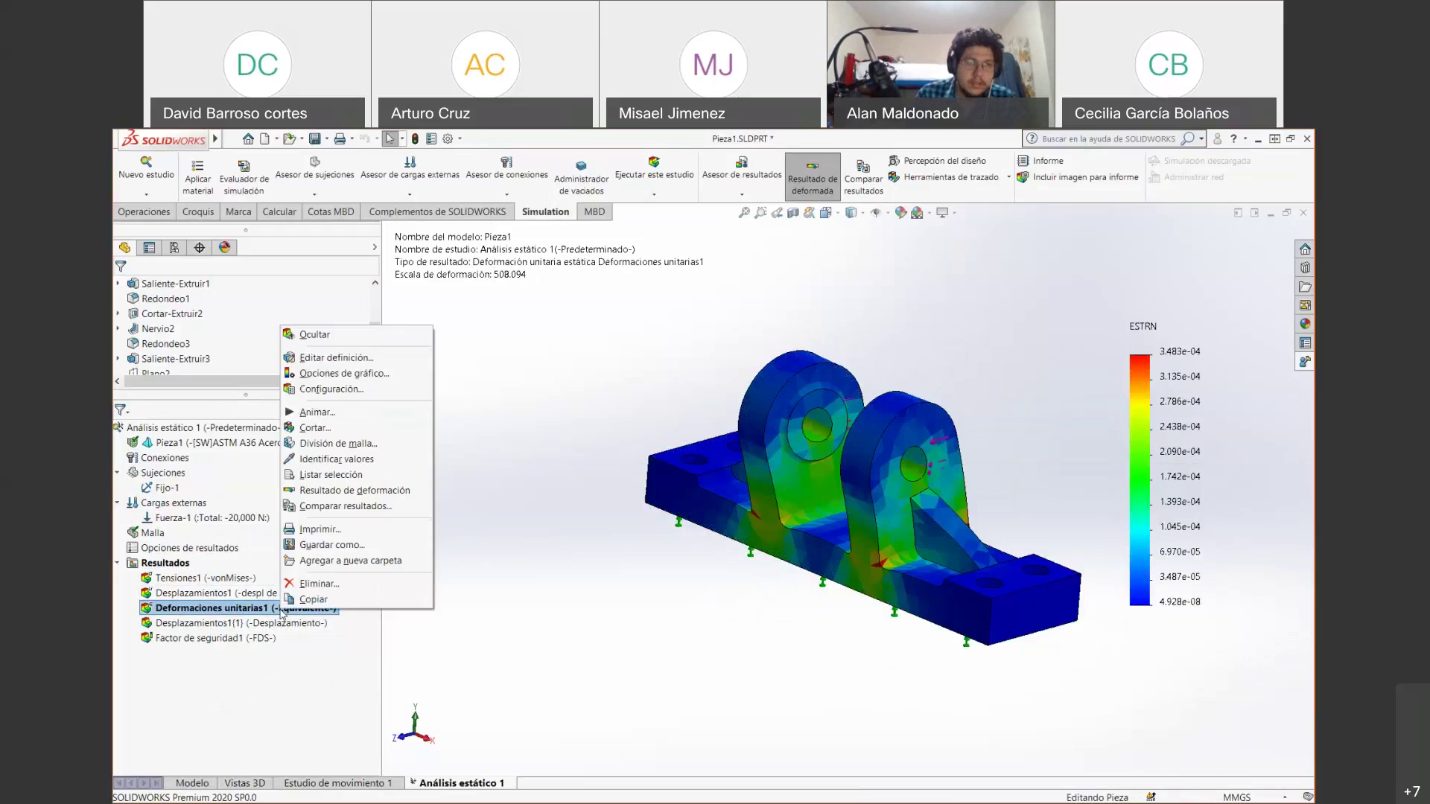
pyautogui.click(340, 337)
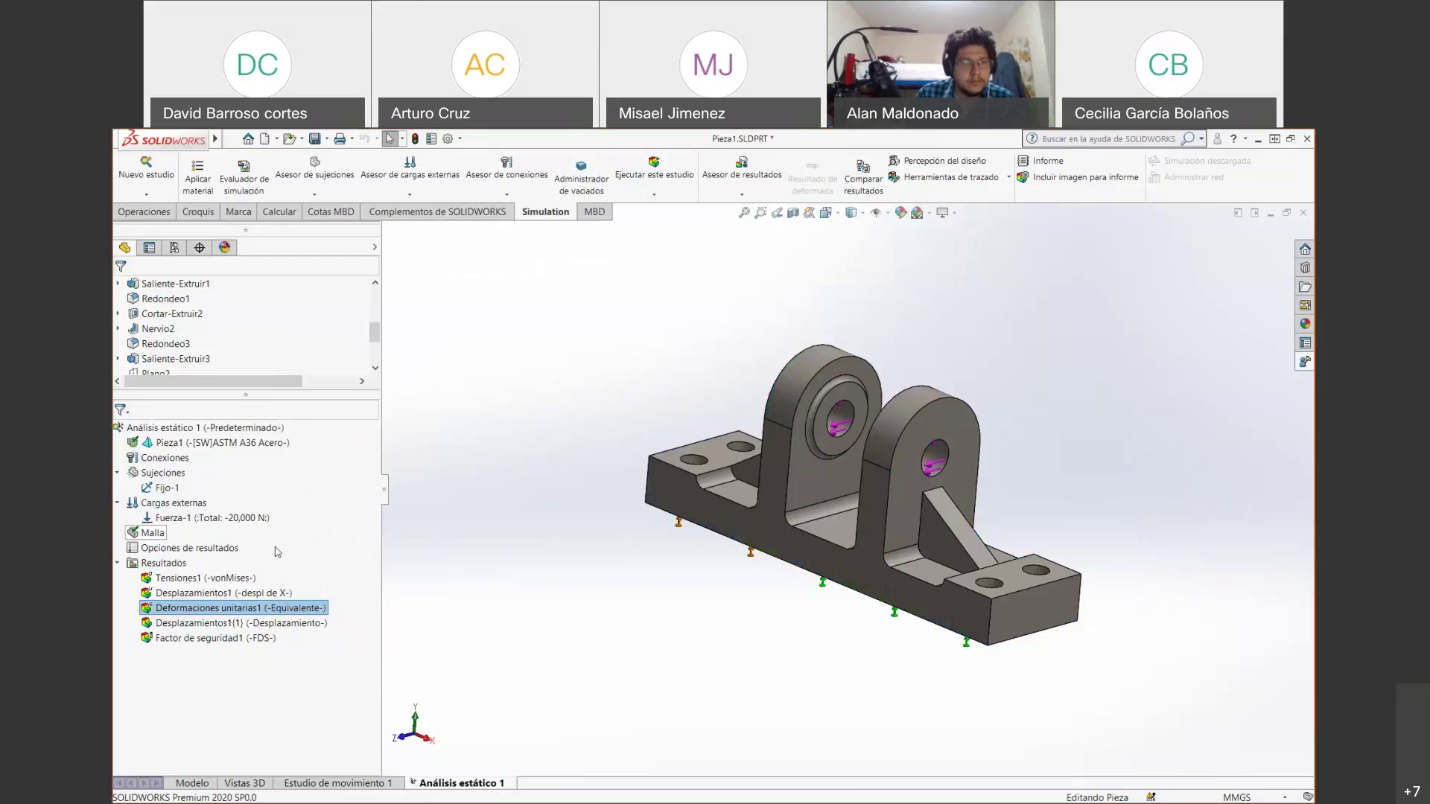
pyautogui.rightClick(216, 580)
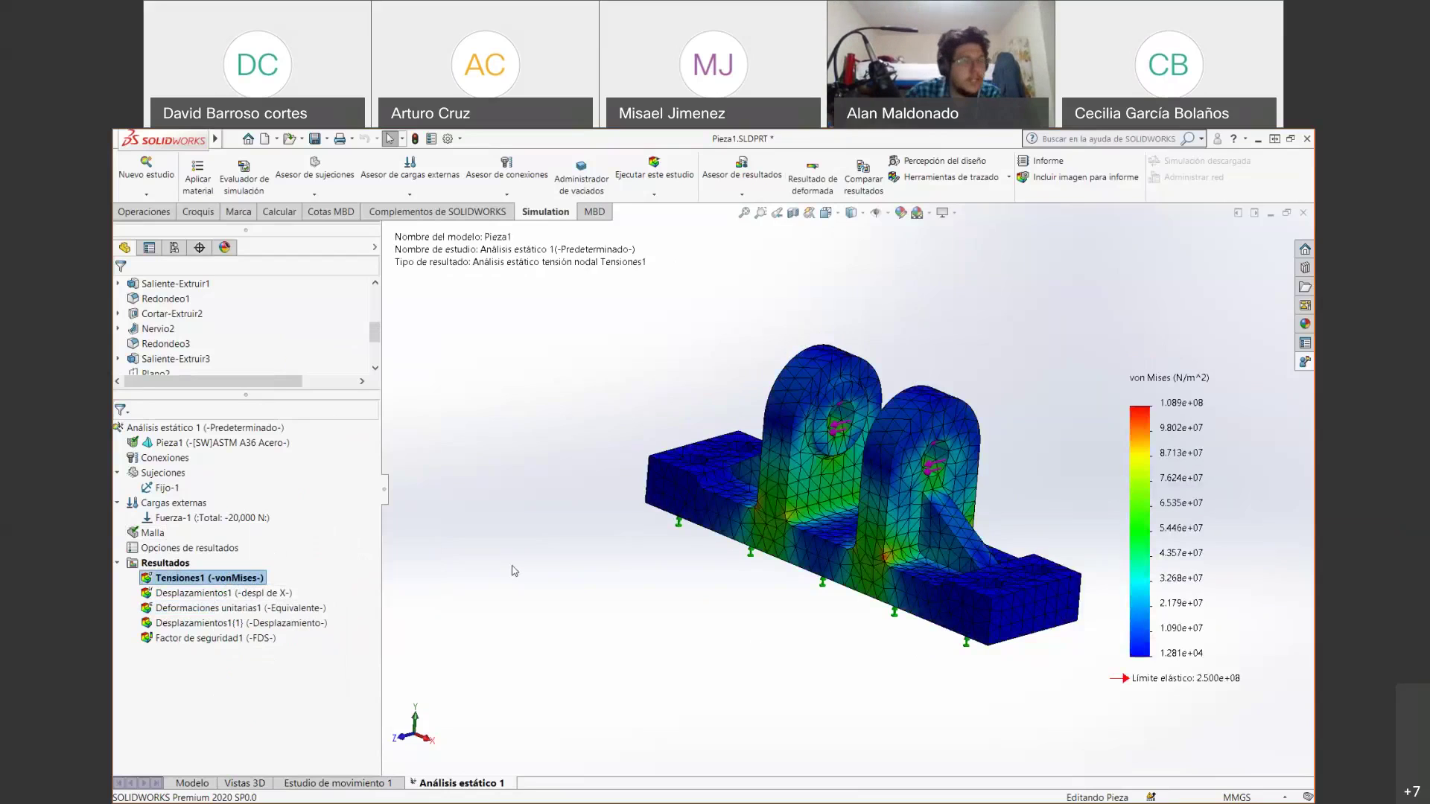
# Review the plot definition, listing, comparison and saving options available for the Resultados folder.
pyautogui.rightClick(160, 565)
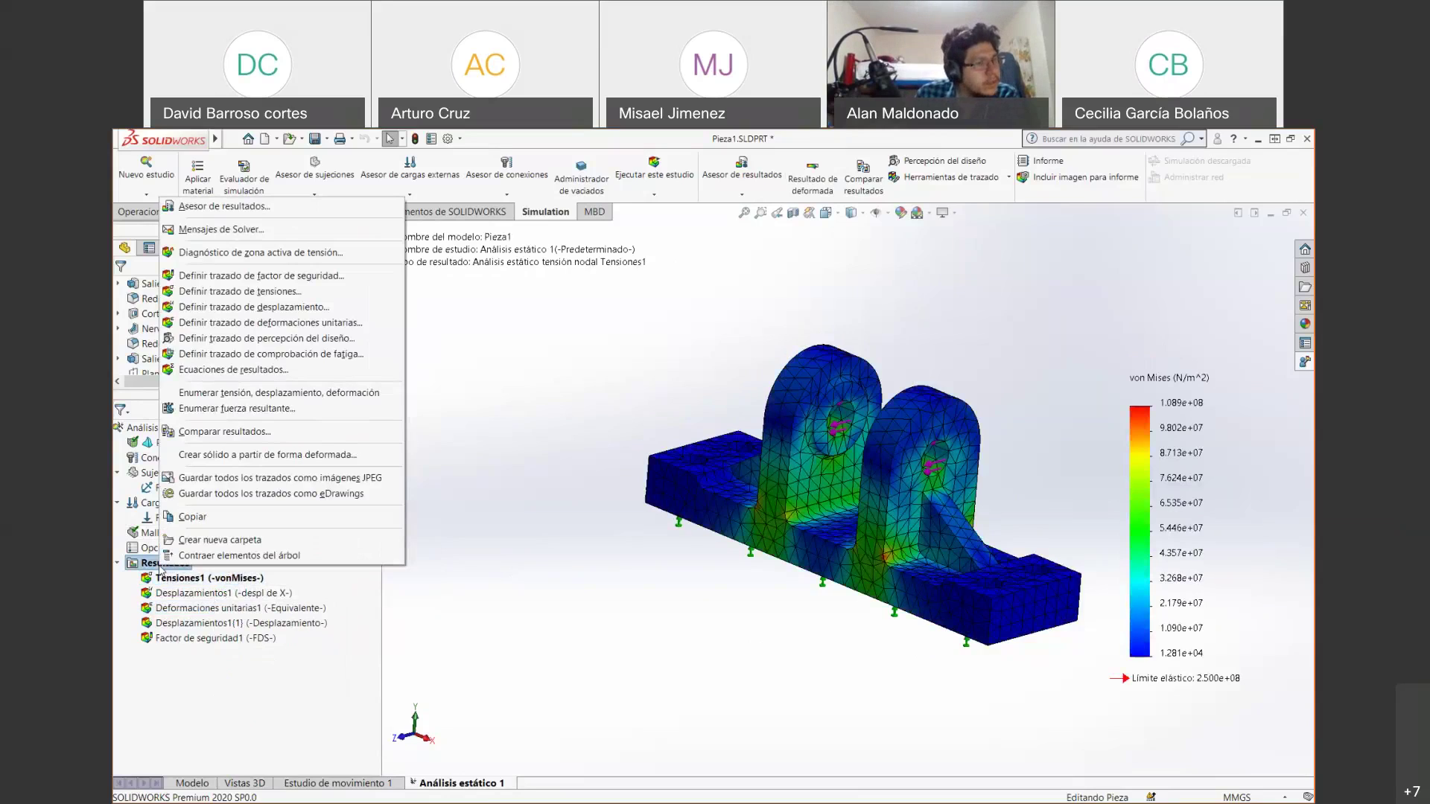
pyautogui.click(518, 539)
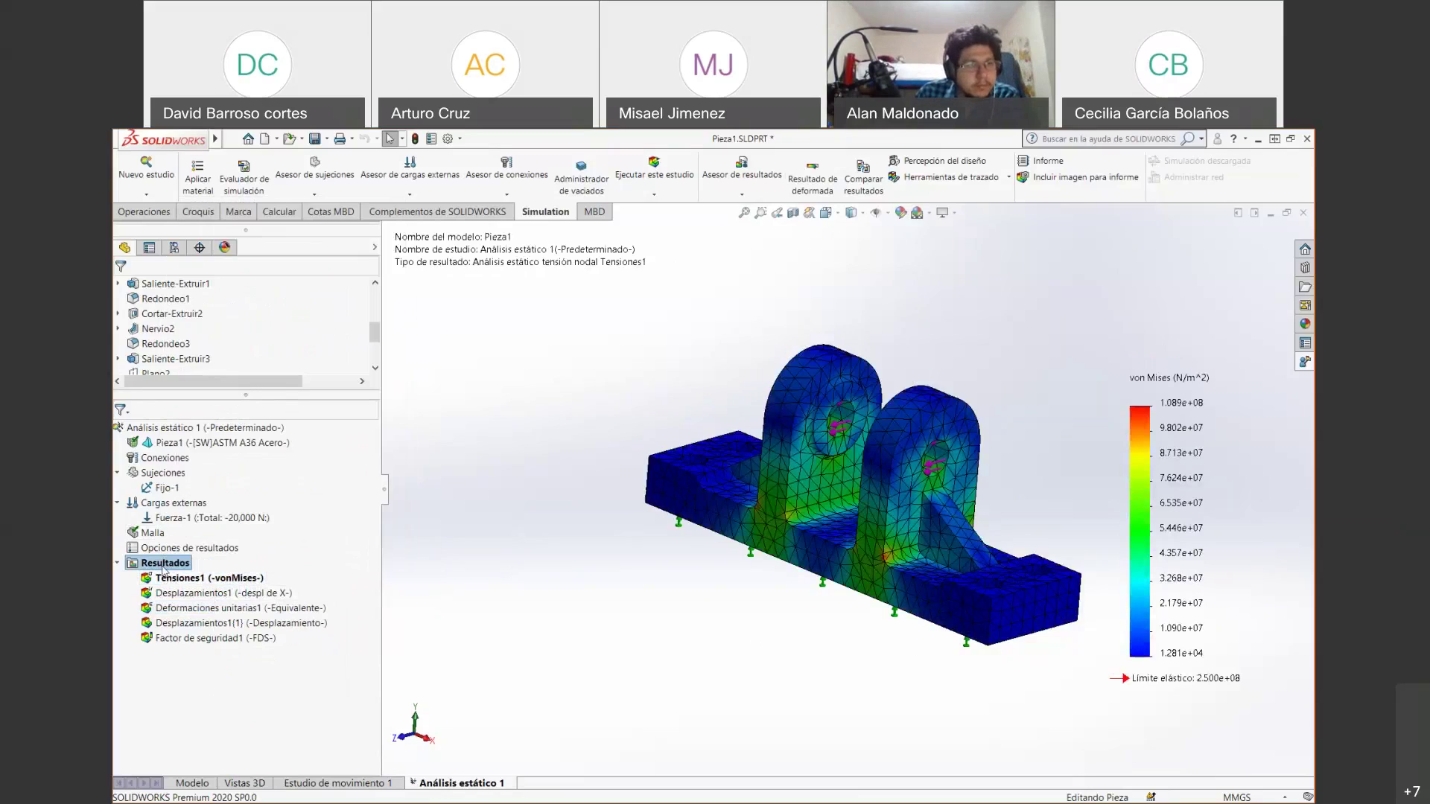
pyautogui.rightClick(164, 563)
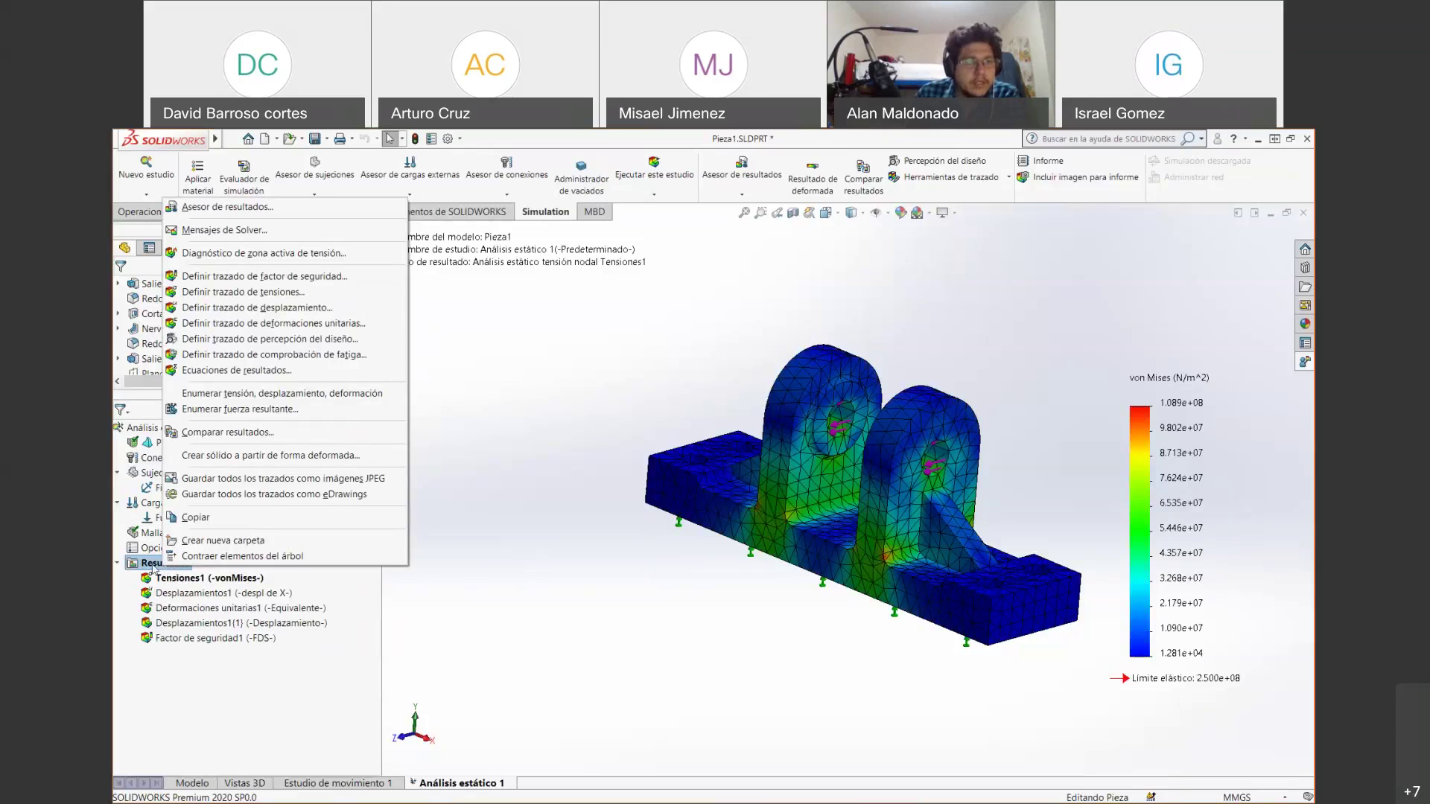
pyautogui.rightClick(152, 567)
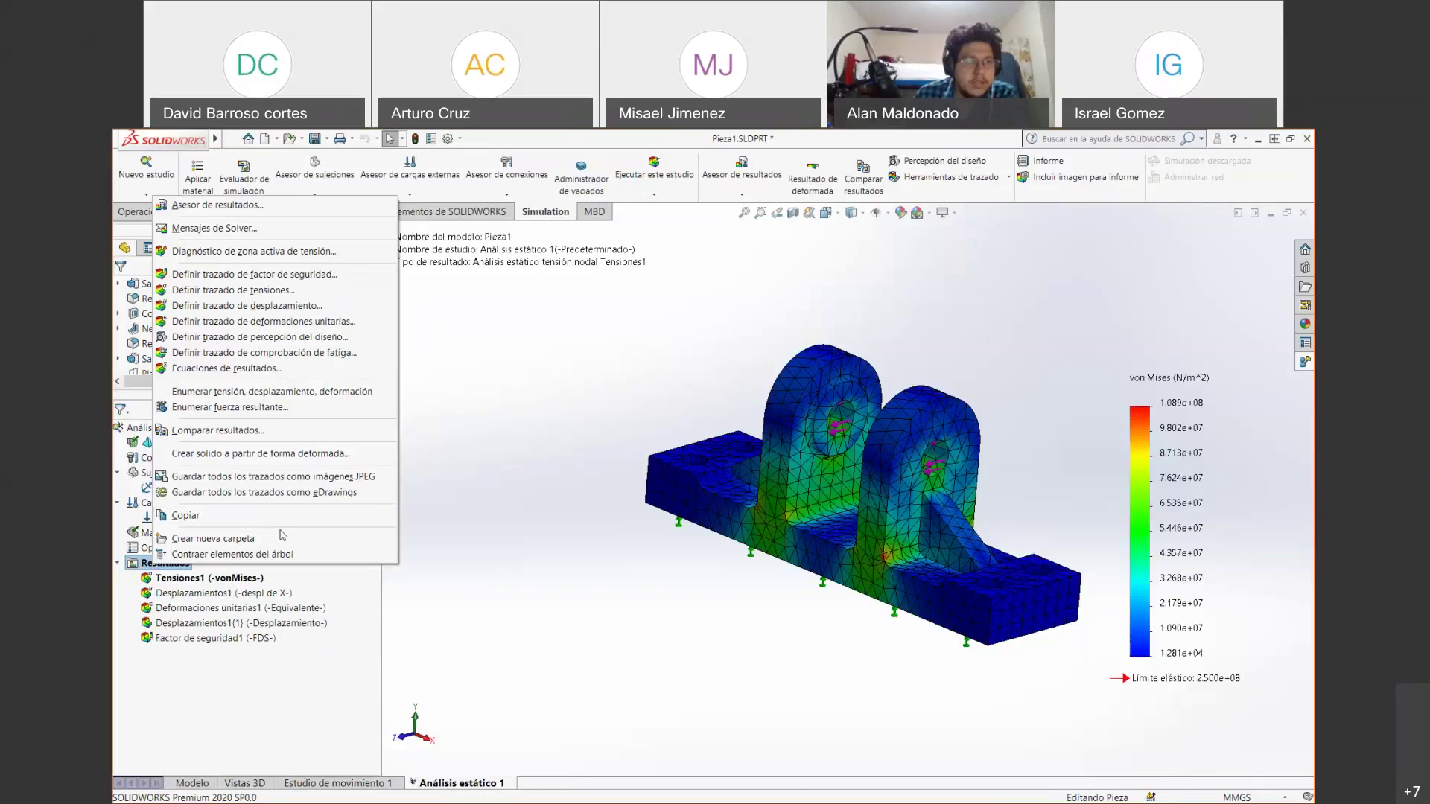
pyautogui.click(313, 698)
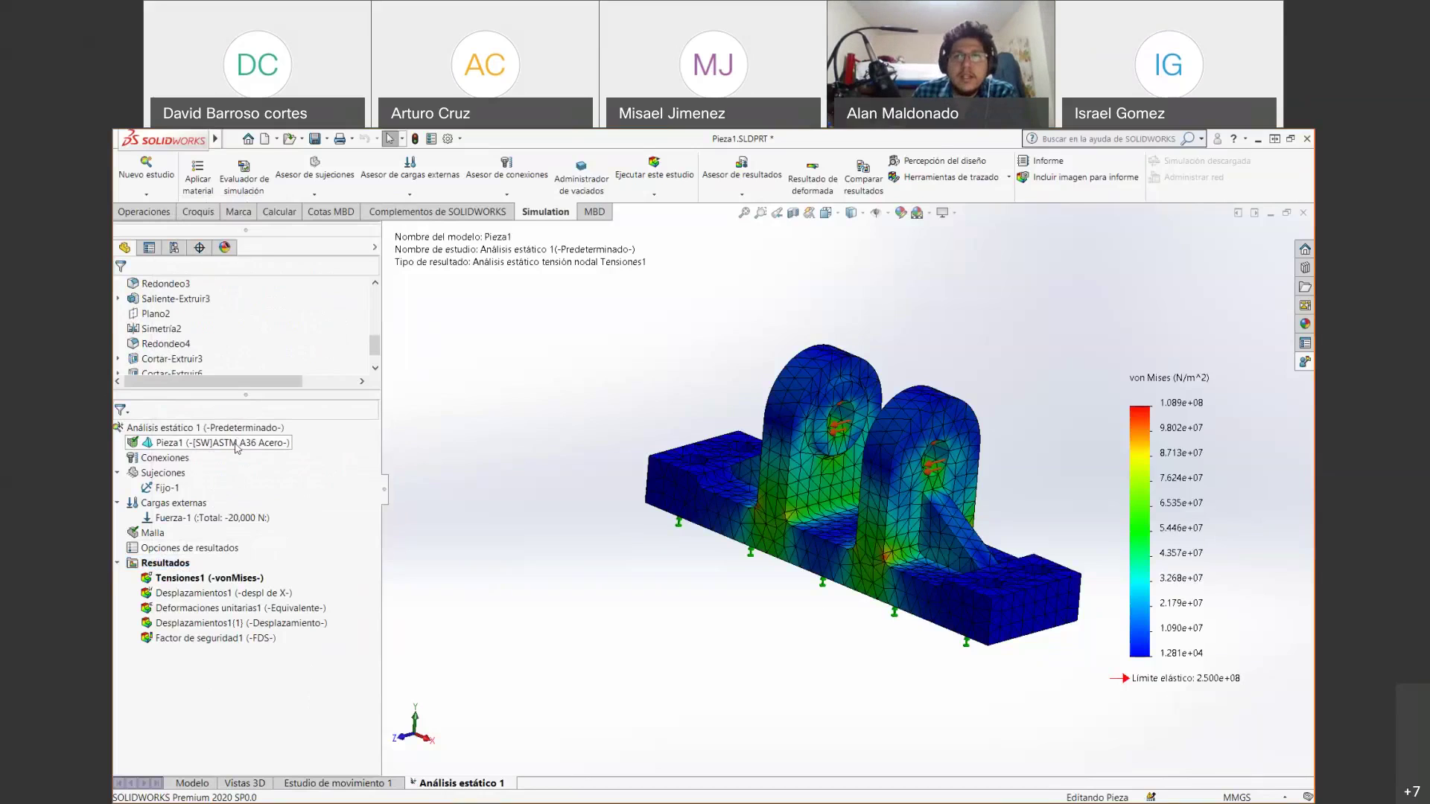
# Inspect the von Mises stress plot on the bracket and review the available plot tools.
pyautogui.click(734, 523)
pyautogui.scroll(-4, 1091, 520)
pyautogui.scroll(3, 1091, 517)
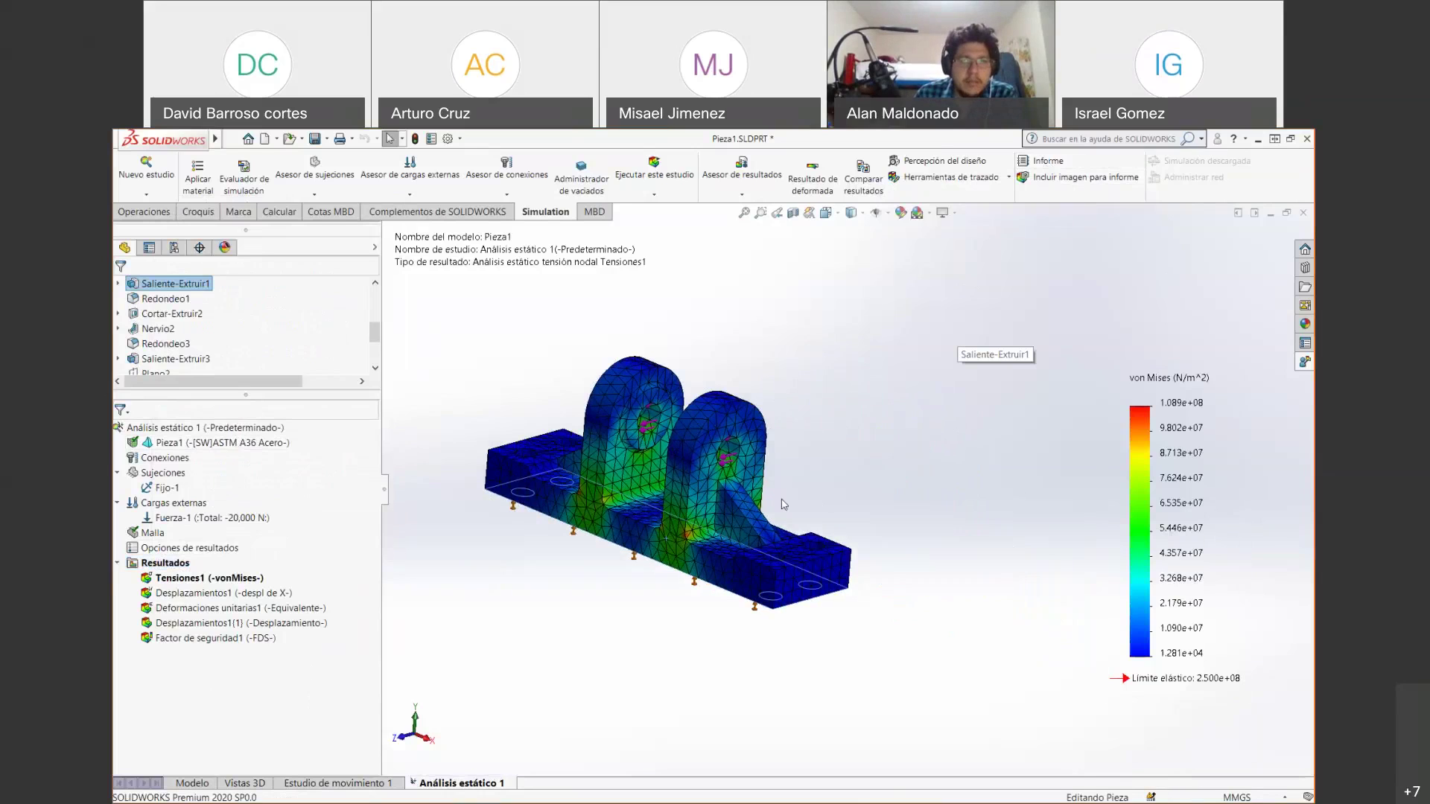
pyautogui.scroll(-2, 670, 504)
pyautogui.moveTo(610, 452); pyautogui.dragTo(756, 493, button='middle')
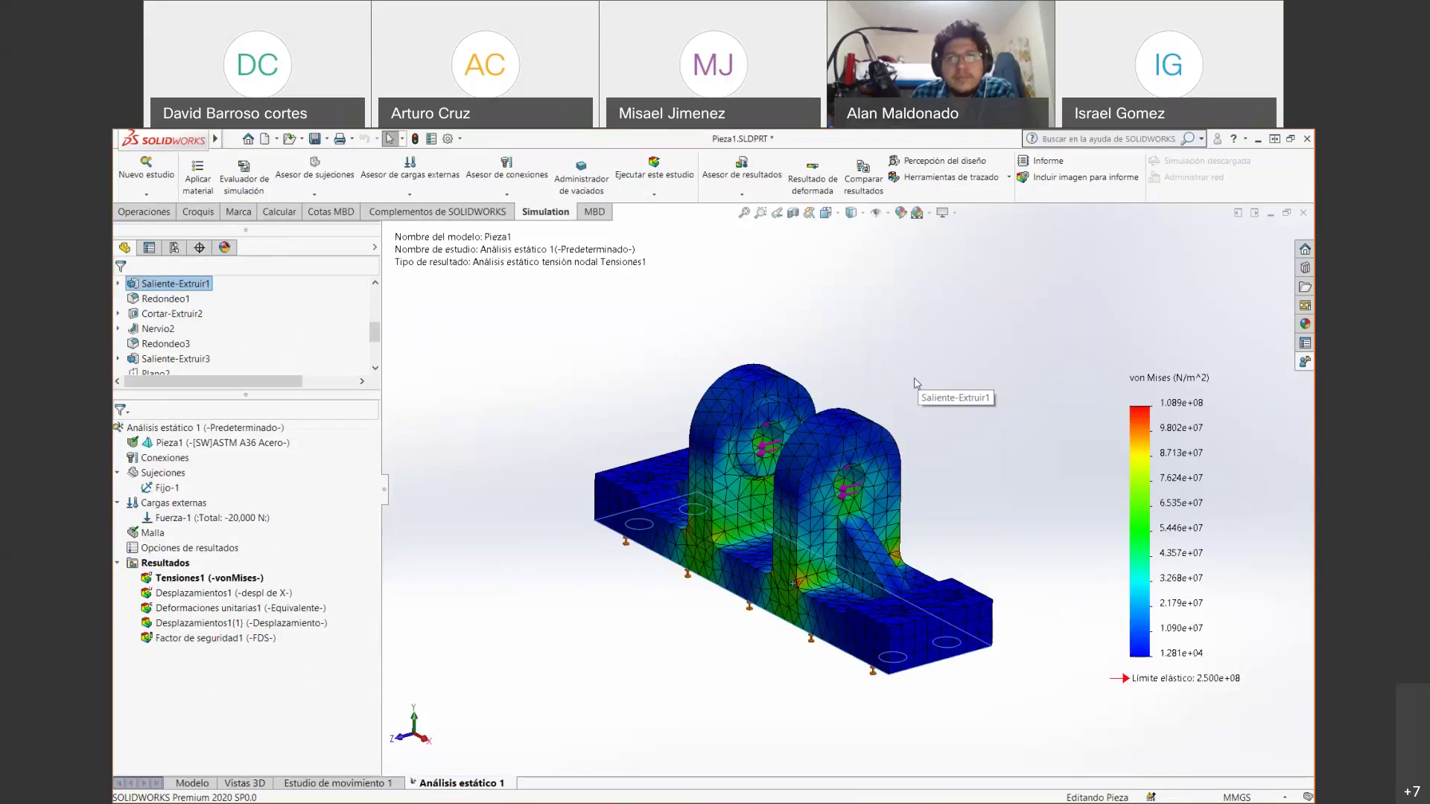
pyautogui.click(1008, 178)
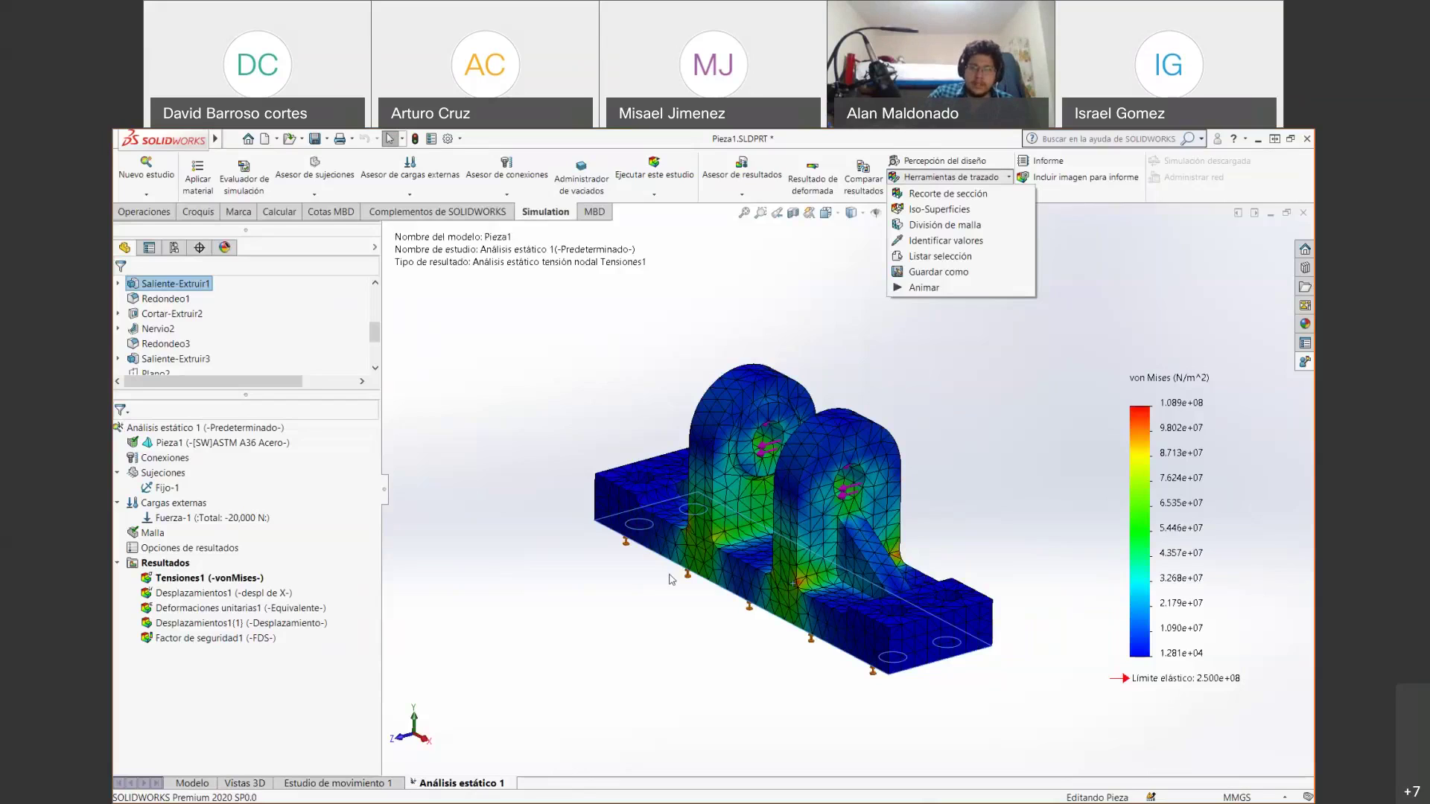
pyautogui.click(805, 589)
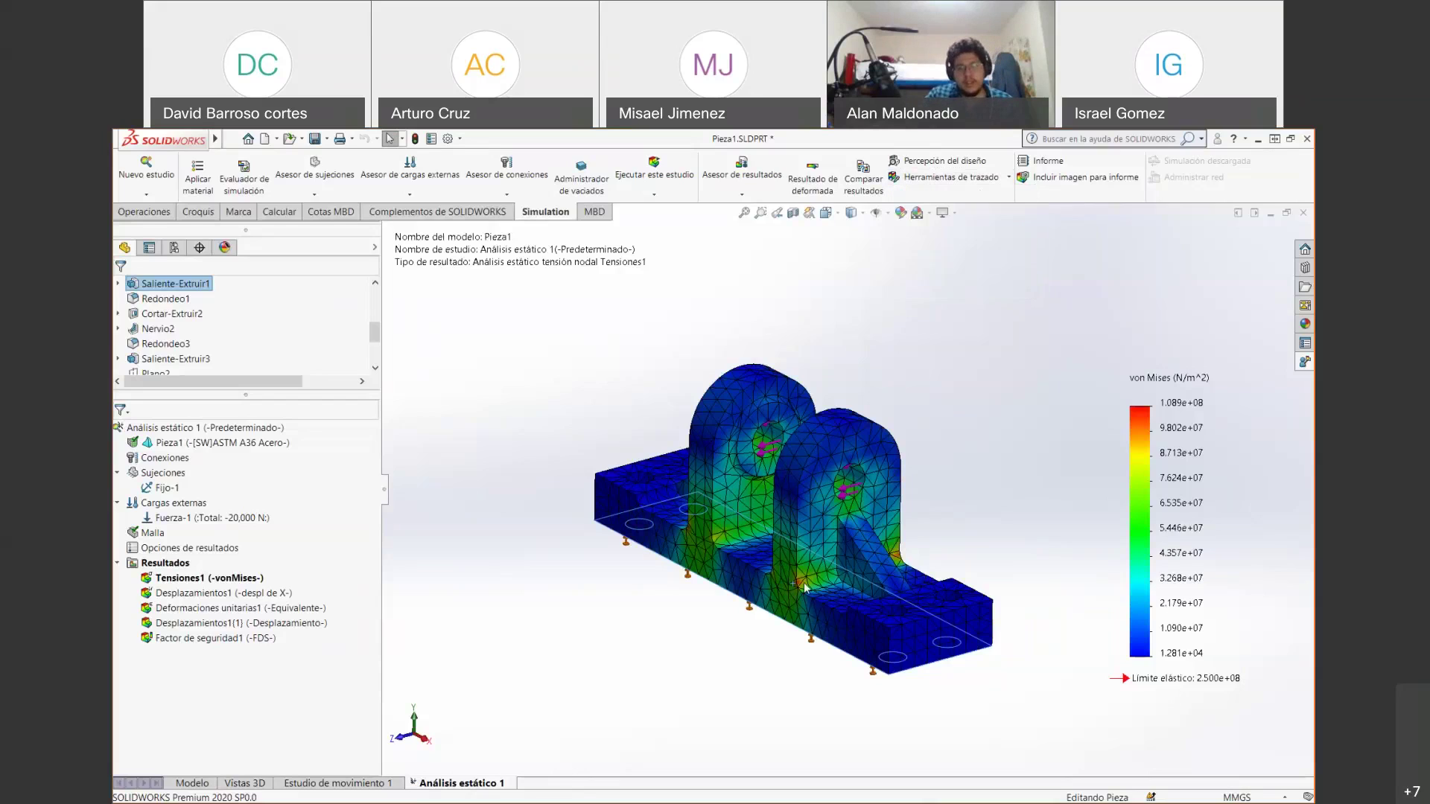
# Examine the stress concentrations where the uprights meet the bracket's base.
pyautogui.scroll(-3, 804, 588)
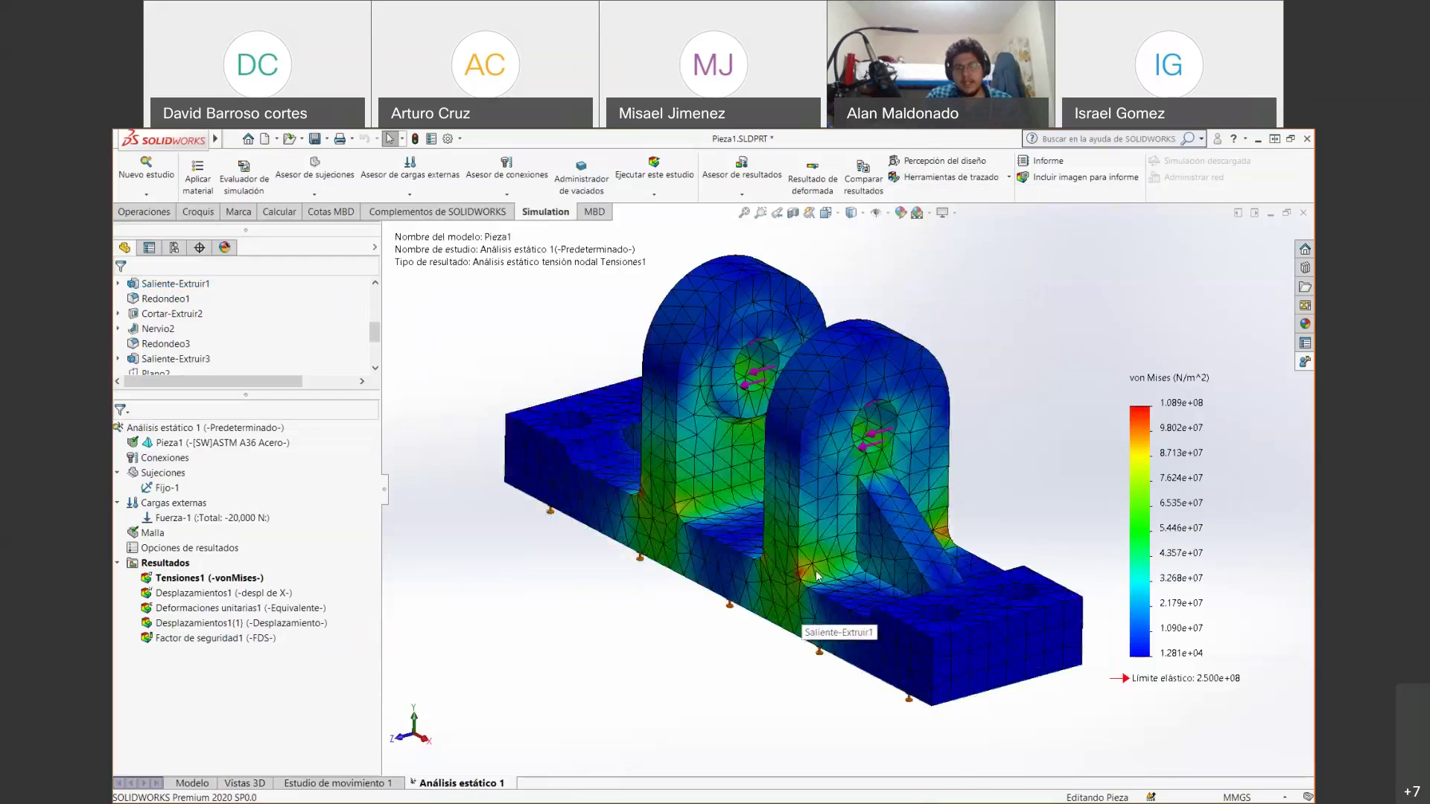
pyautogui.scroll(-5, 817, 575)
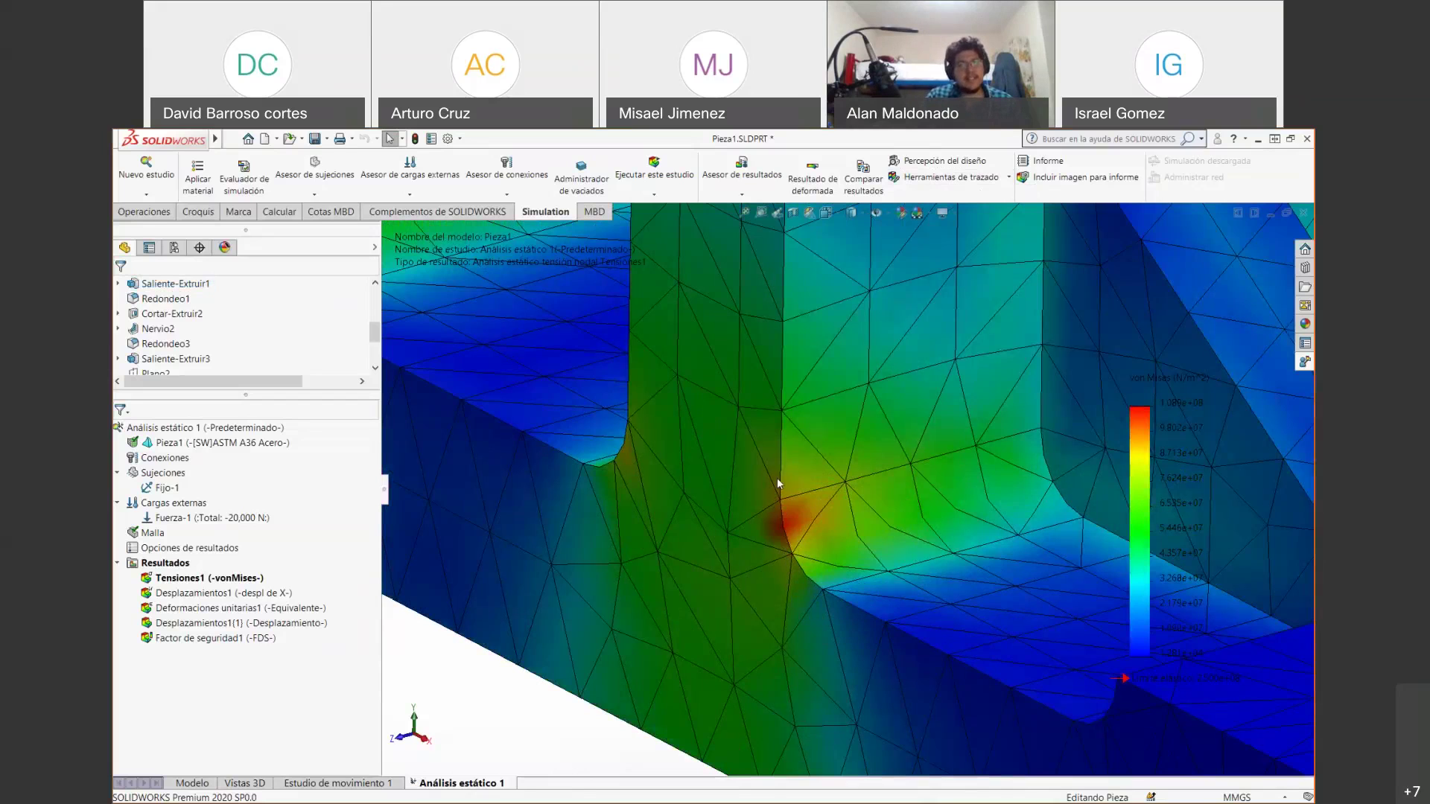
pyautogui.scroll(10, 786, 581)
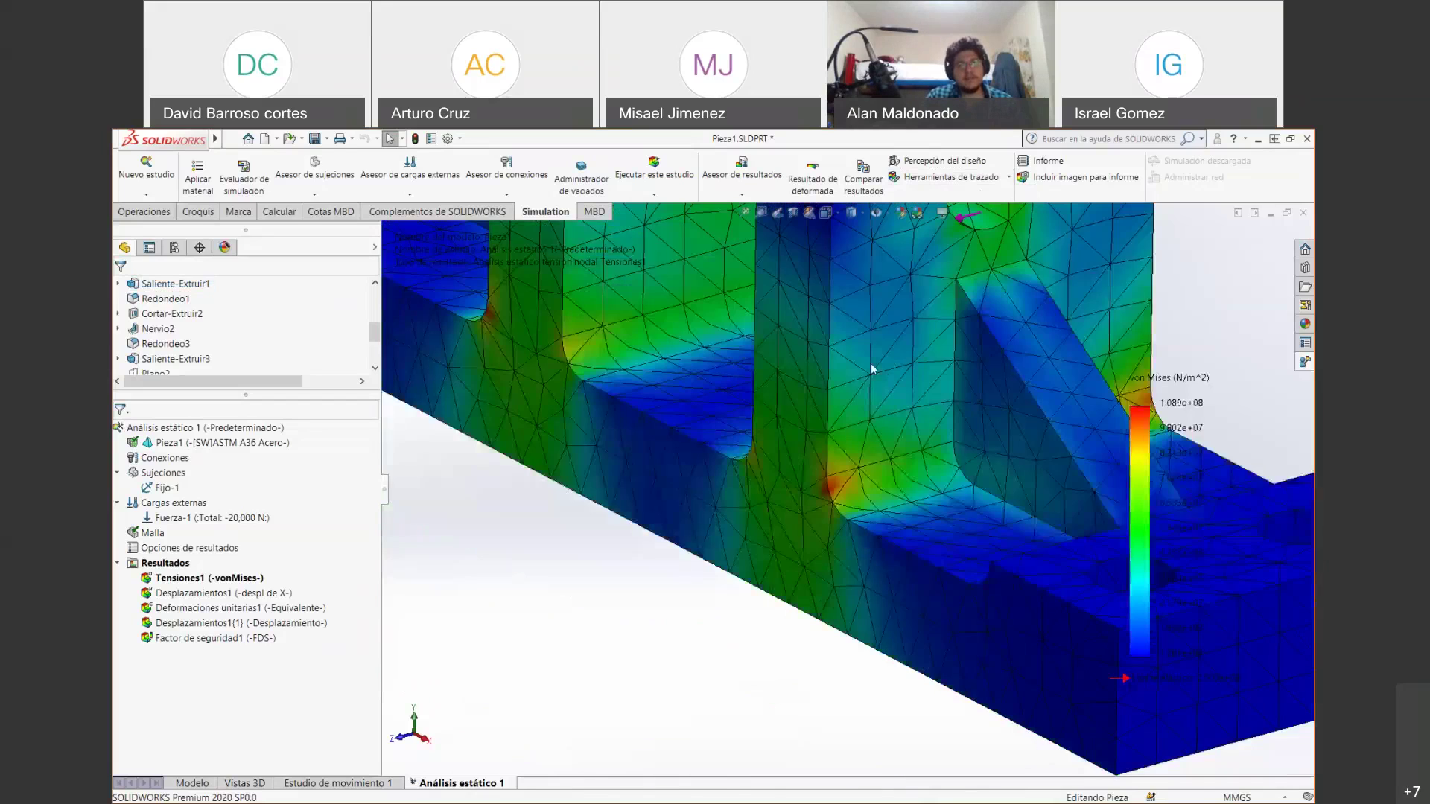
pyautogui.scroll(-2, 873, 368)
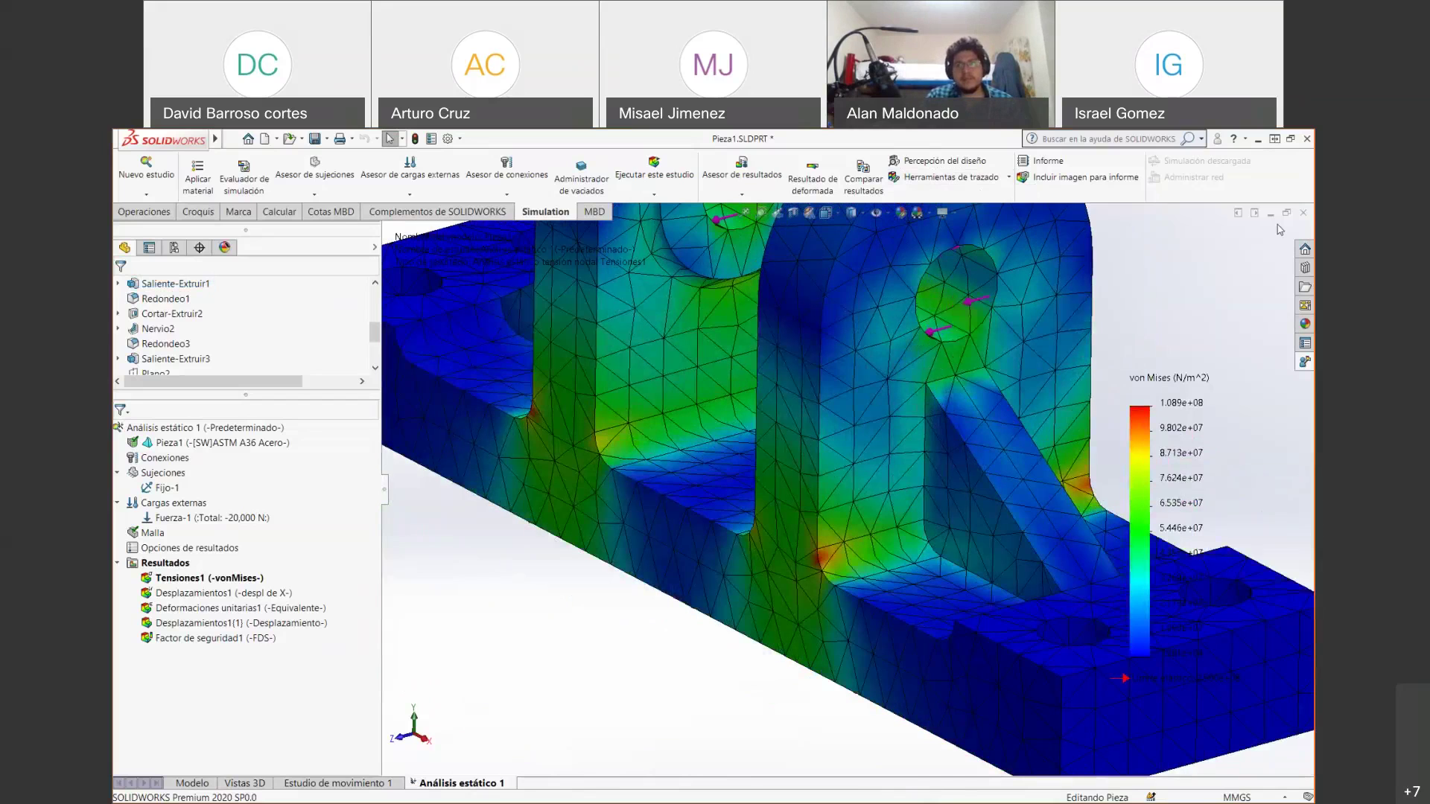
pyautogui.click(1309, 213)
pyautogui.click(834, 543)
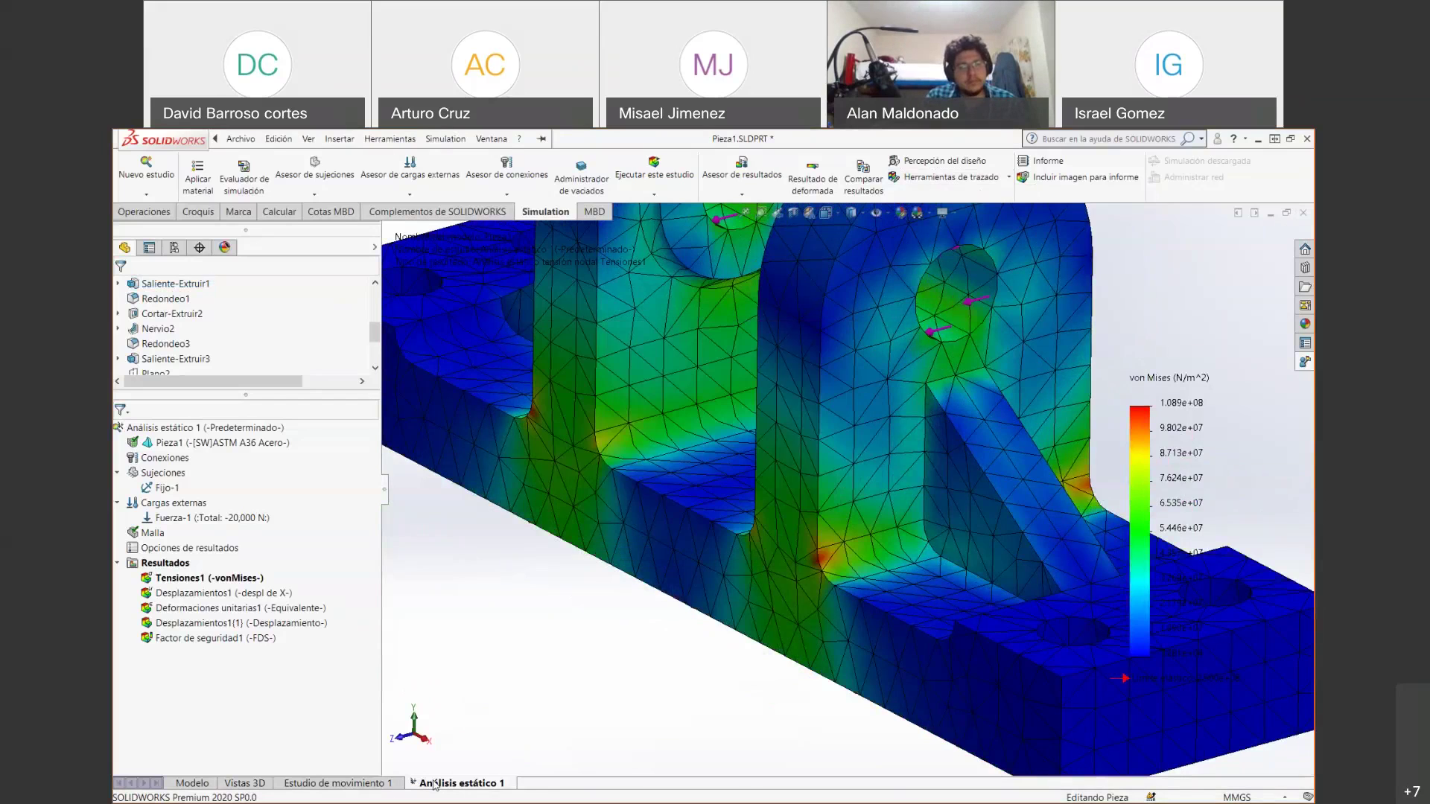
# Return to the part model and open the Nervio2 rib feature for editing.
pyautogui.click(186, 784)
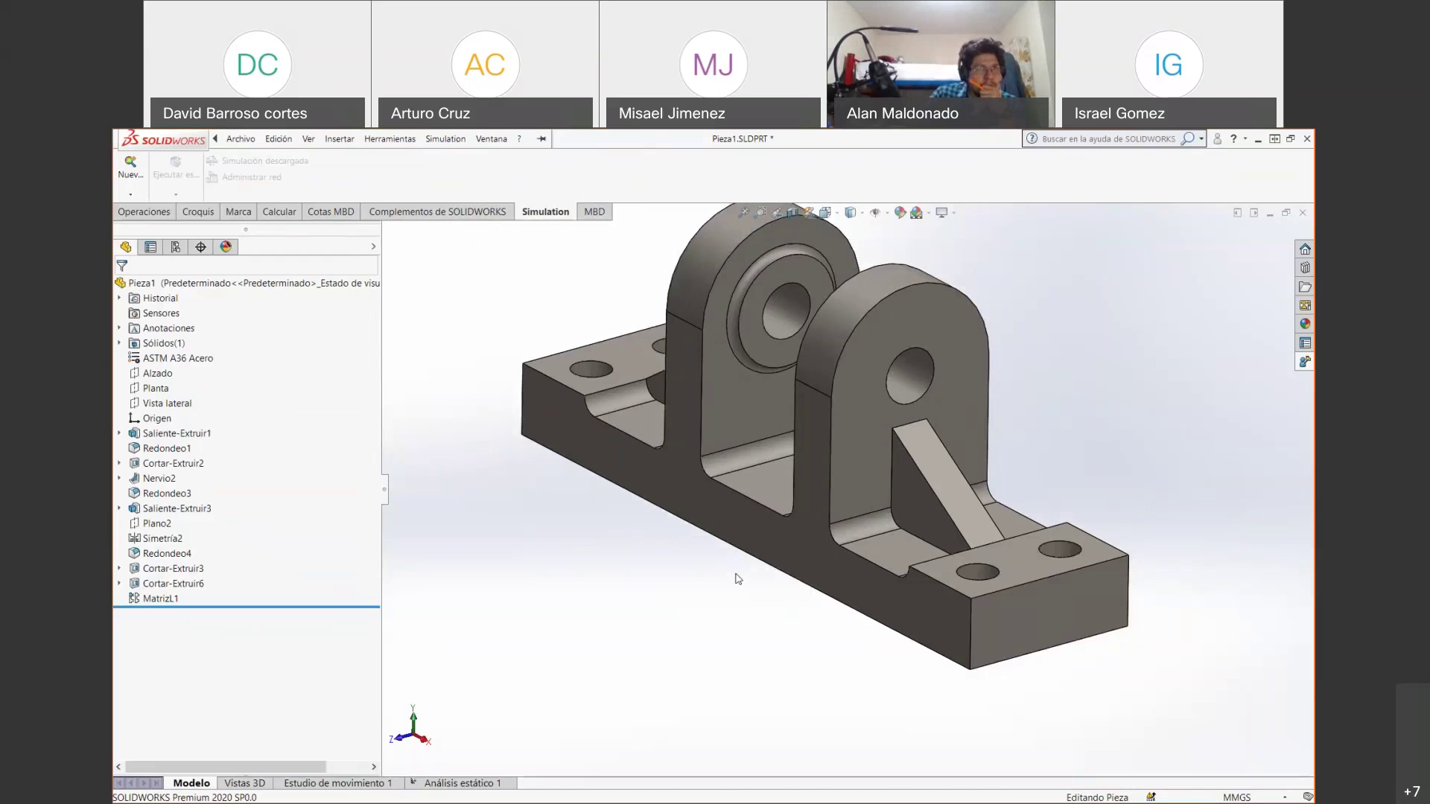
pyautogui.click(158, 214)
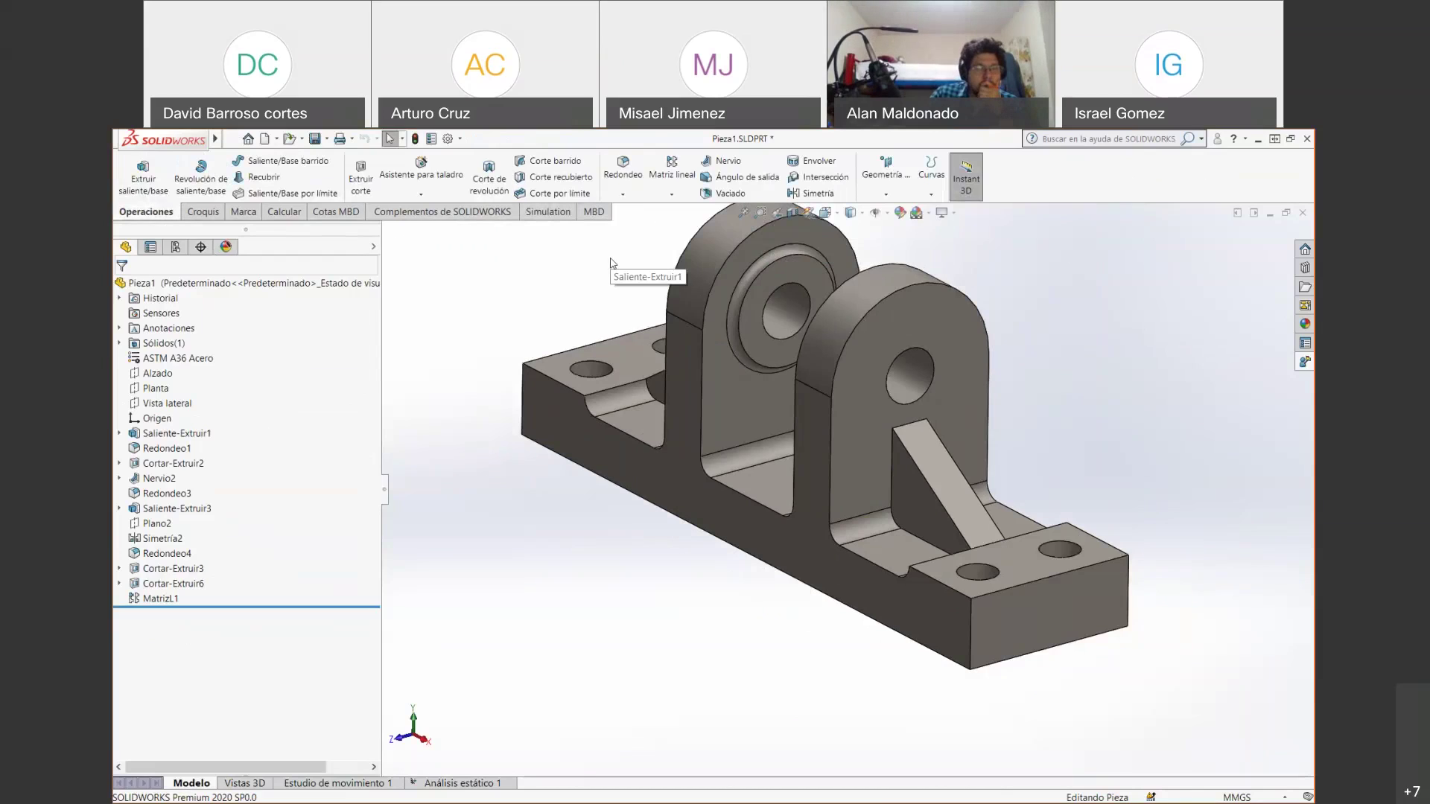
pyautogui.click(958, 514)
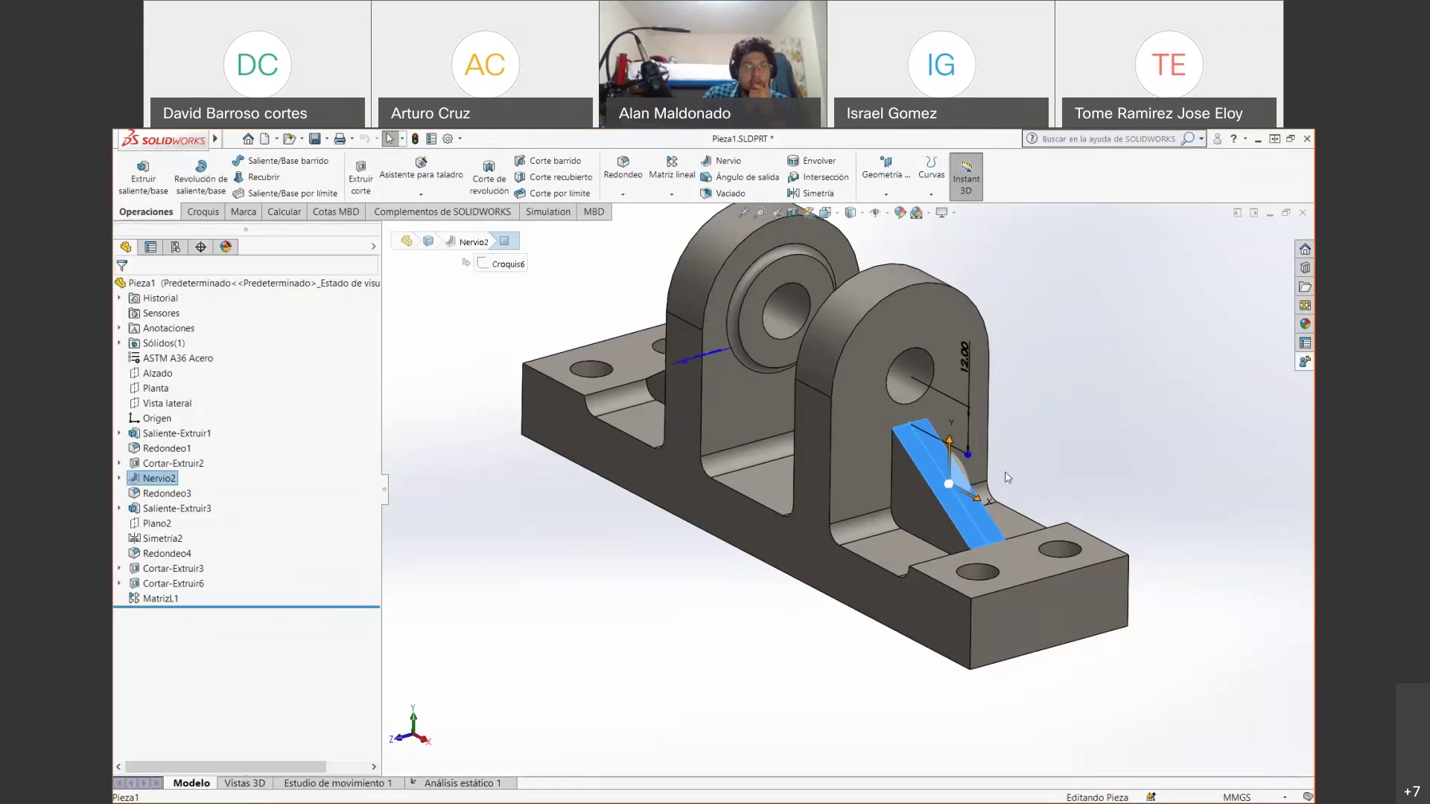
pyautogui.click(157, 478)
pyautogui.rightClick(153, 478)
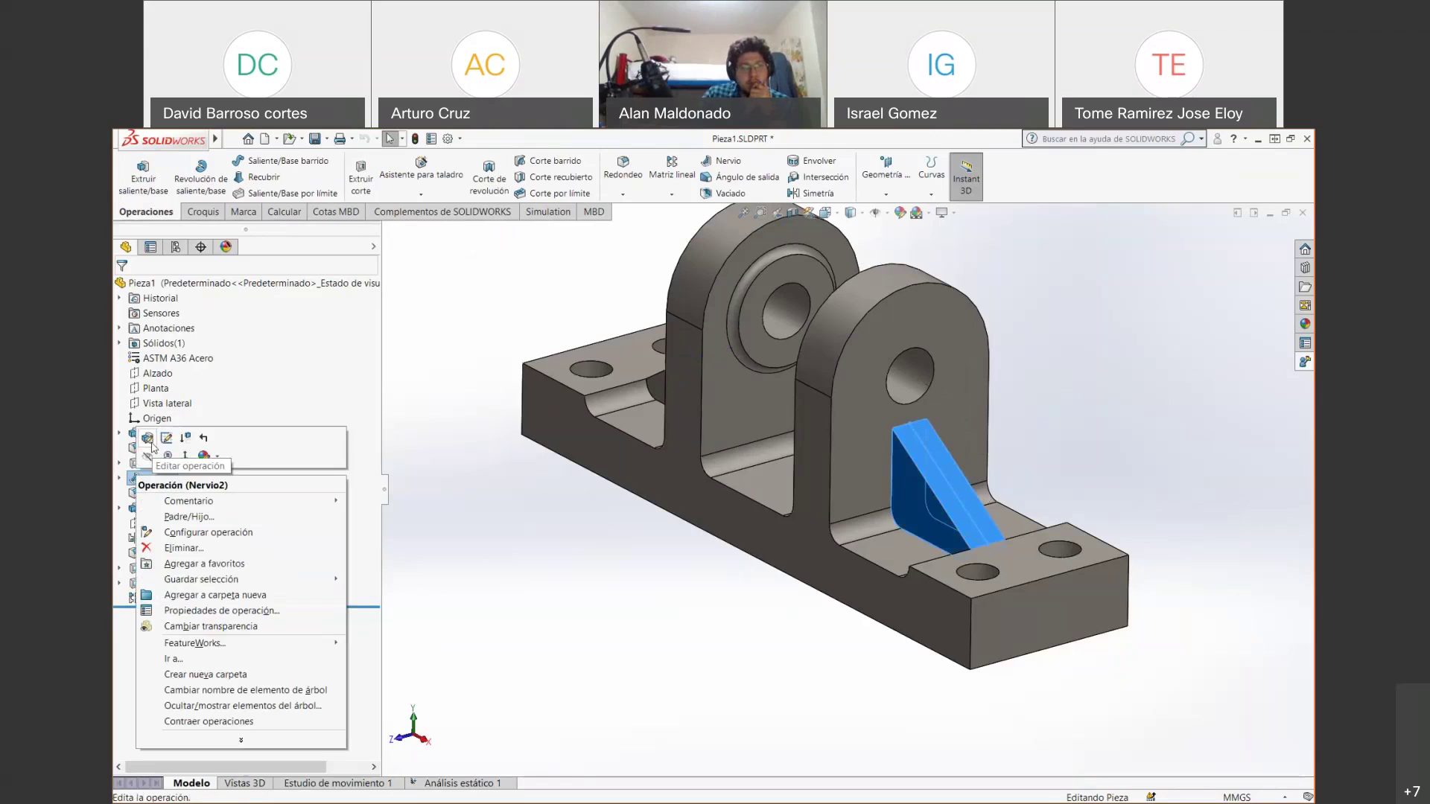
pyautogui.click(148, 439)
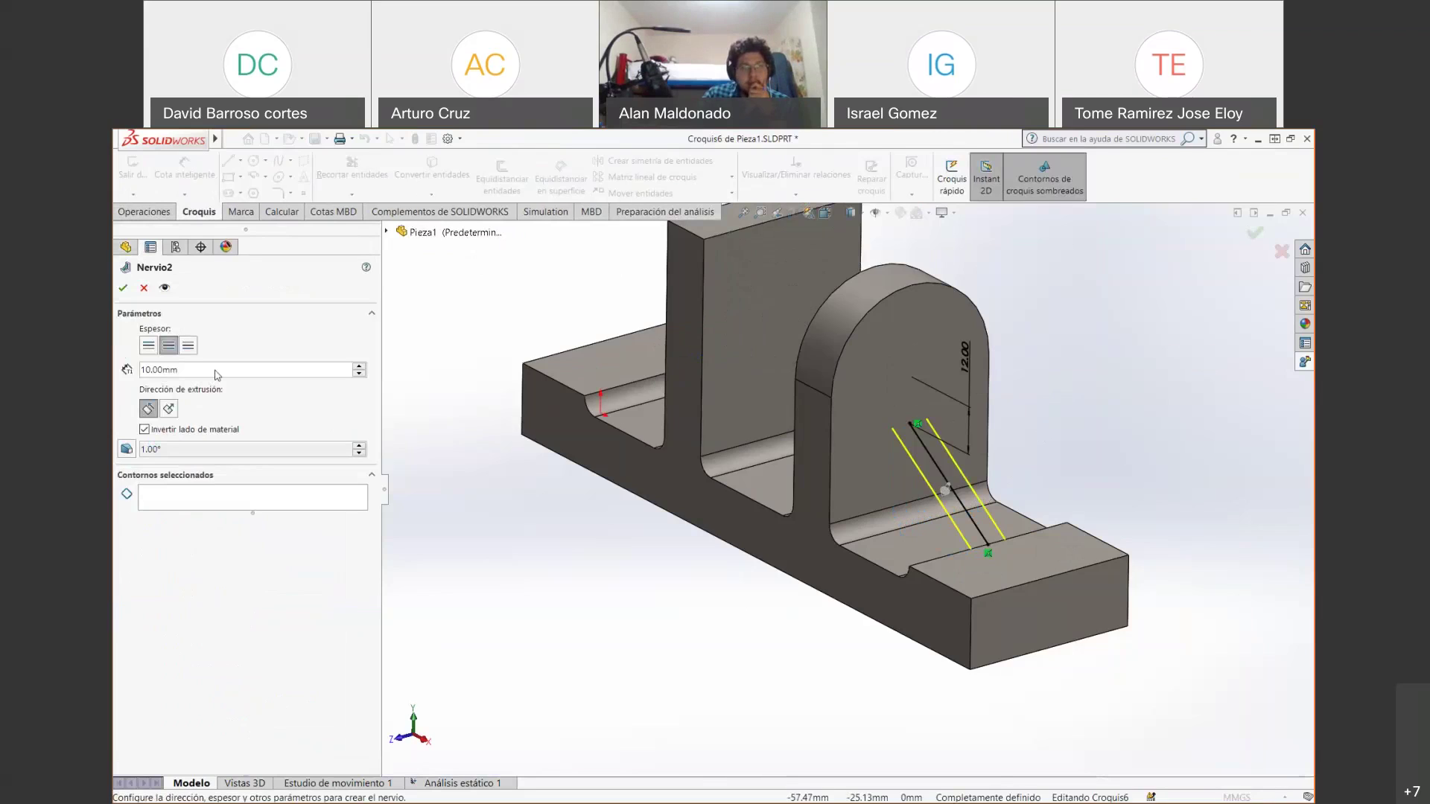
# Try a thickness of 50 mm for the Nervio2 rib.
pyautogui.click(193, 374)
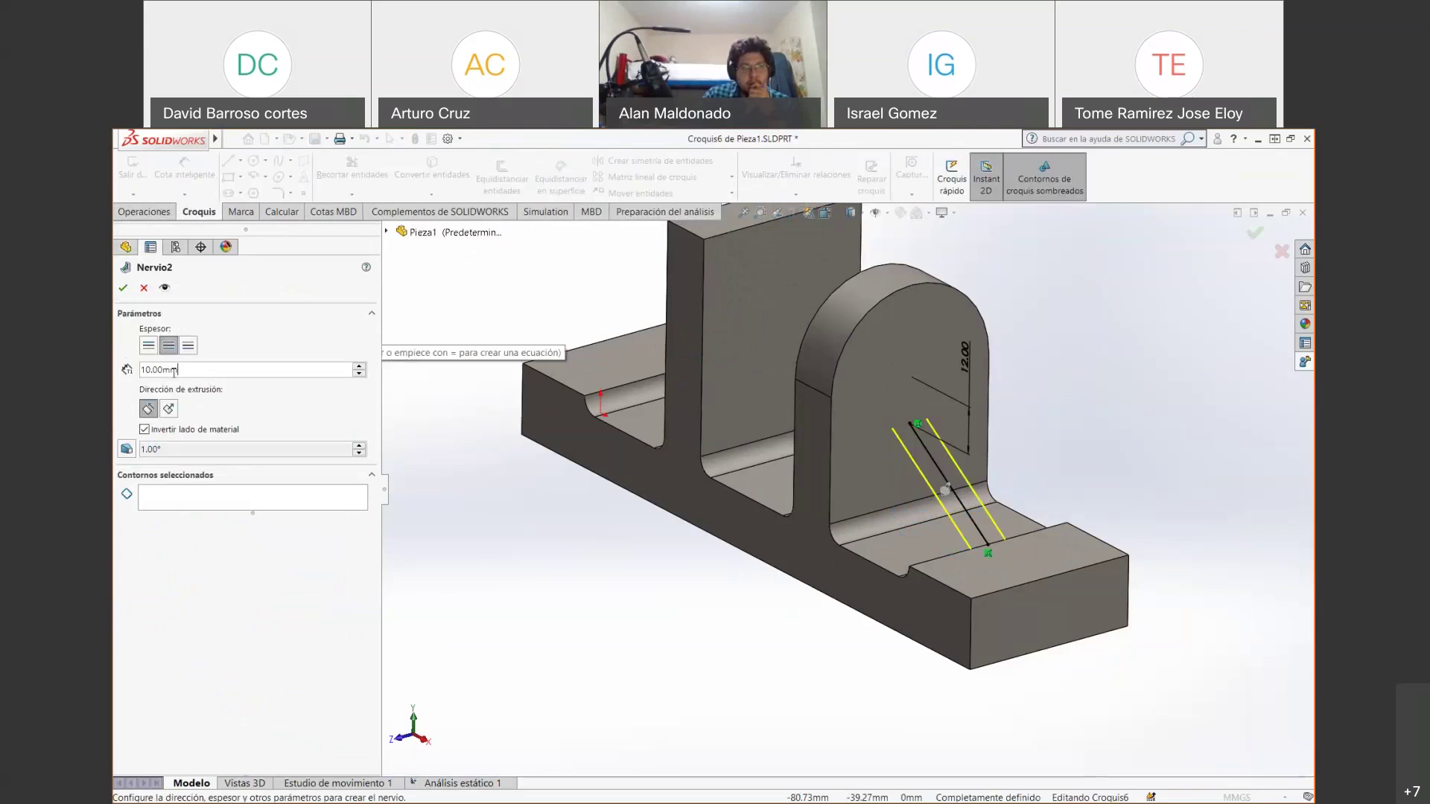
pyautogui.hotkey('ctrl', 'a')
pyautogui.write('5')
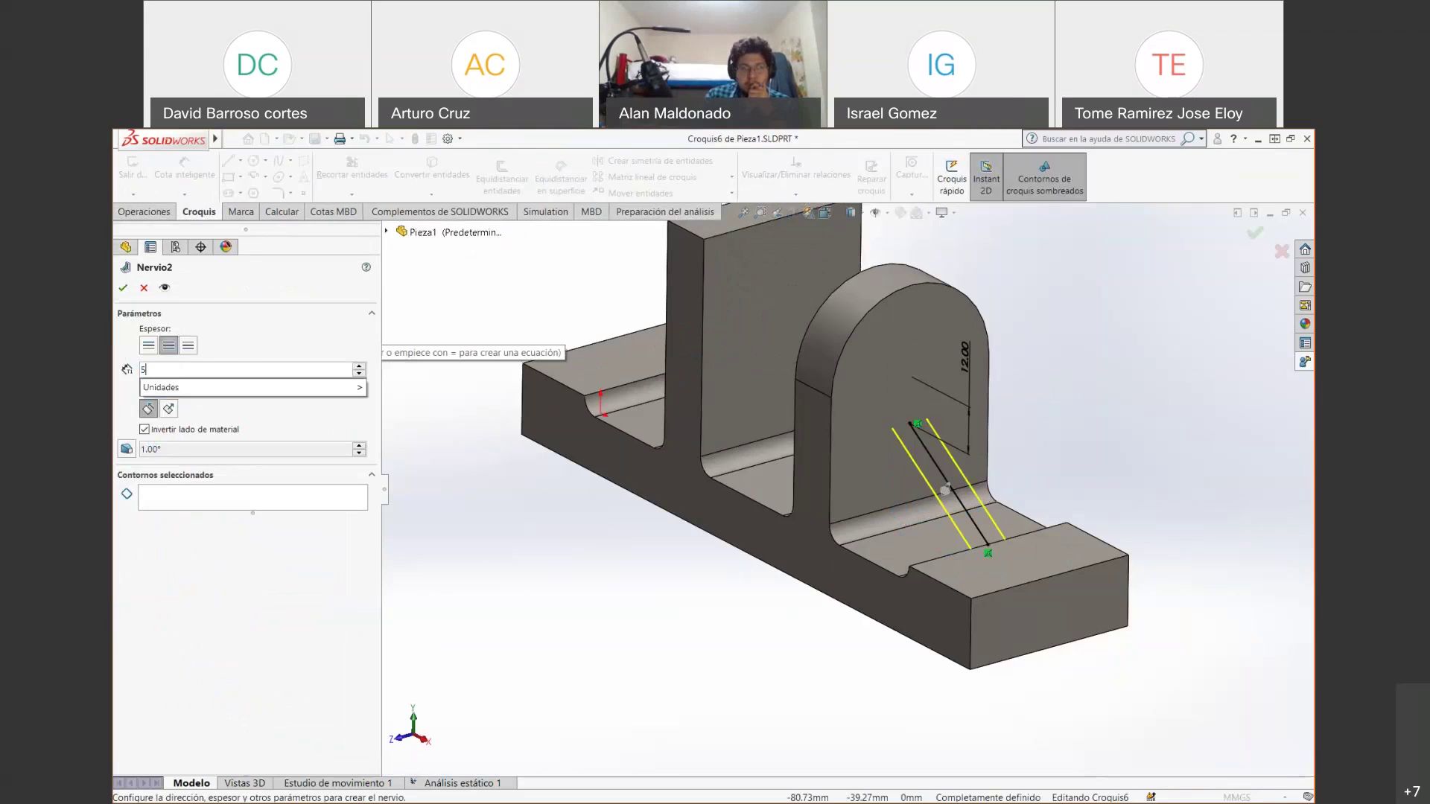
pyautogui.write('0.00mm')
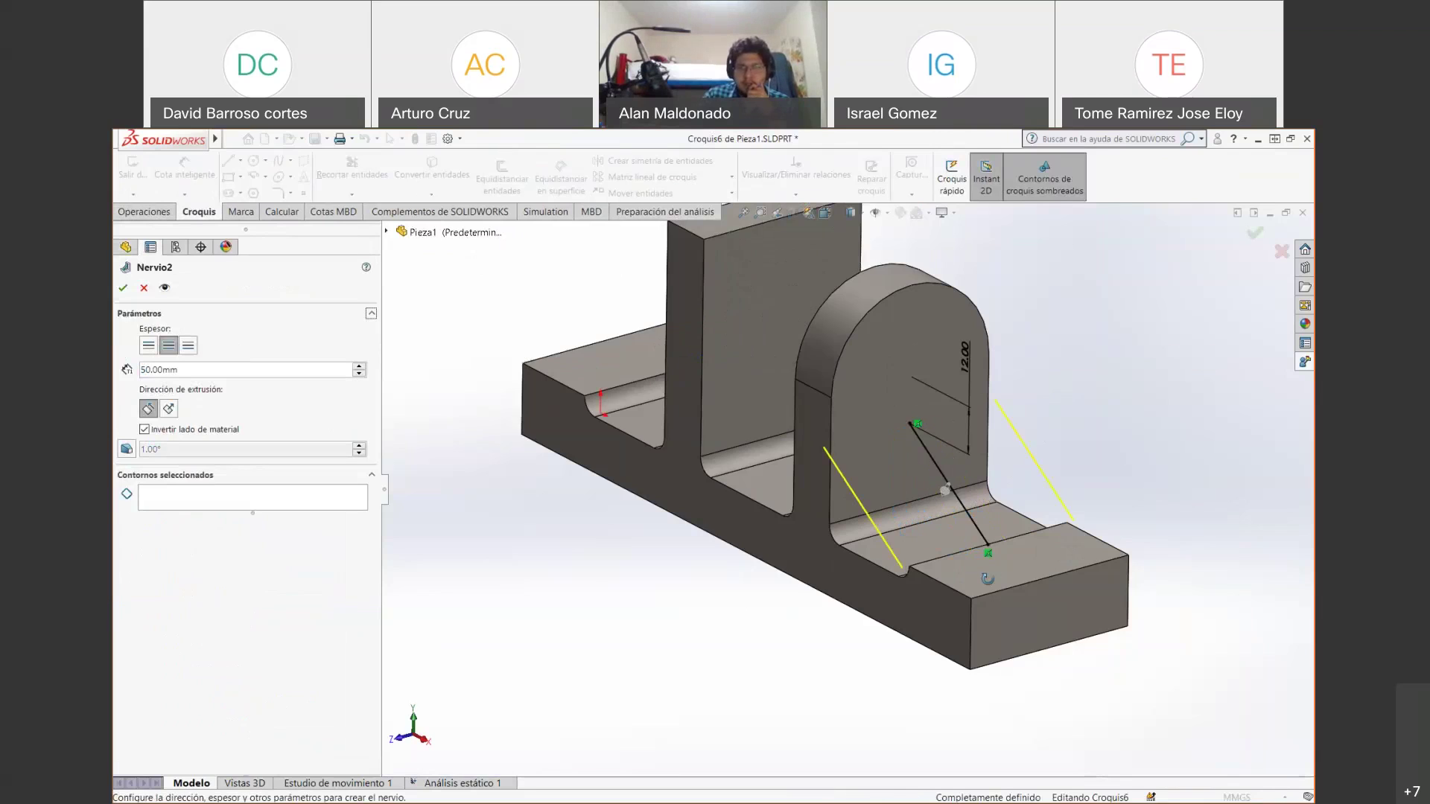
# Set the Nervio2 rib thickness to 46 mm, accept the feature and view the bracket isometrically.
pyautogui.moveTo(987, 579); pyautogui.dragTo(954, 604, button='middle')
pyautogui.moveTo(181, 370); pyautogui.dragTo(116, 347)
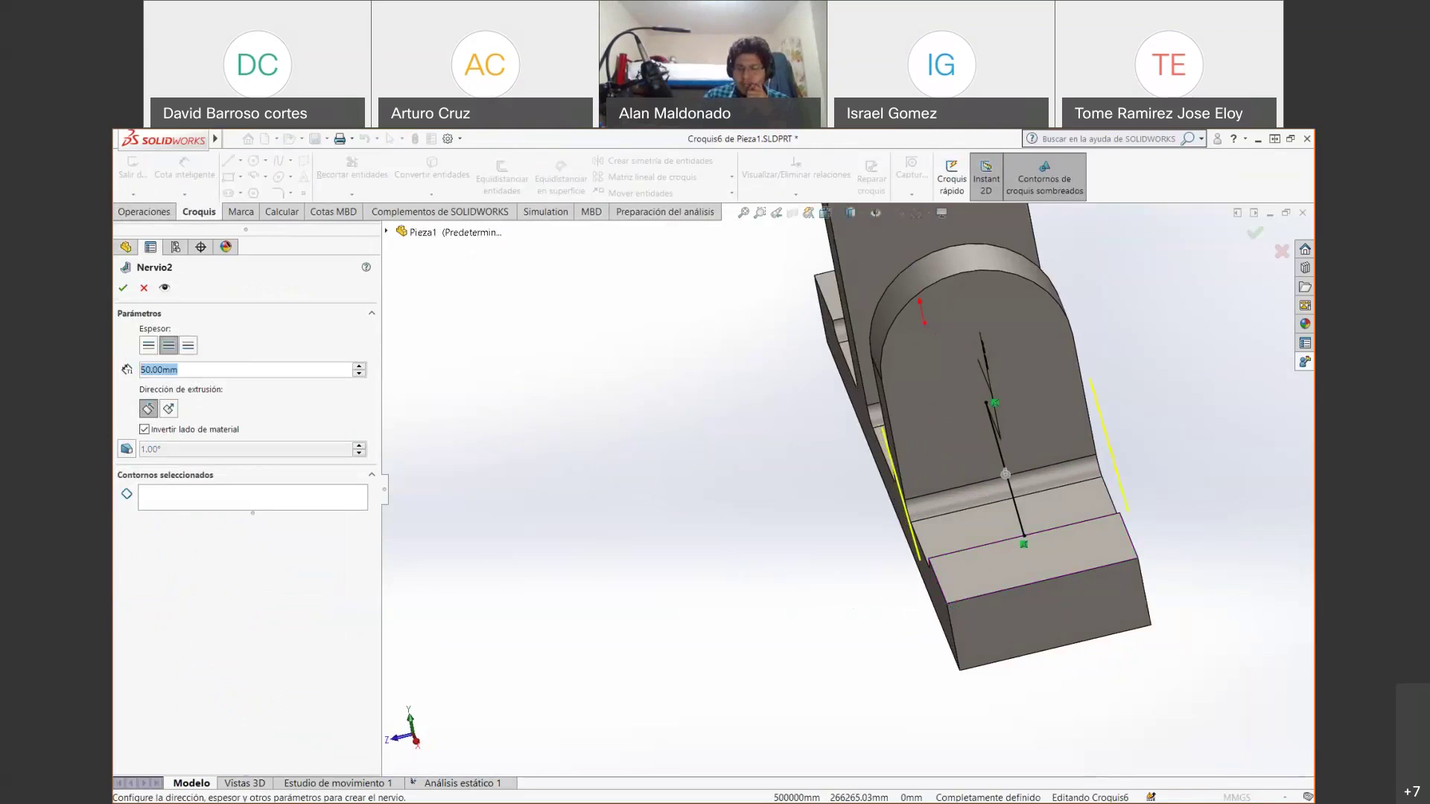
pyautogui.write('46')
pyautogui.press('Return')
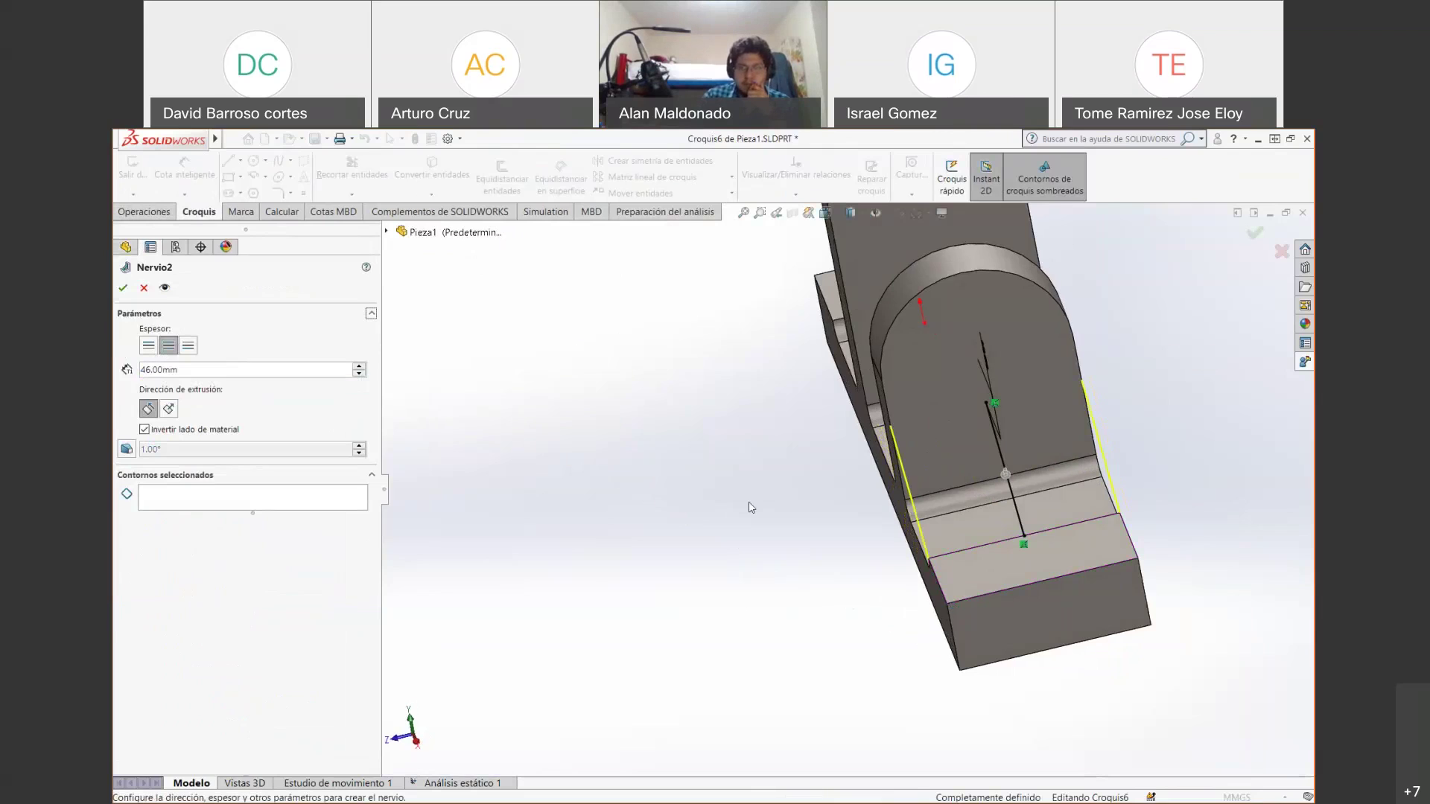
pyautogui.moveTo(750, 504); pyautogui.dragTo(792, 477, button='middle')
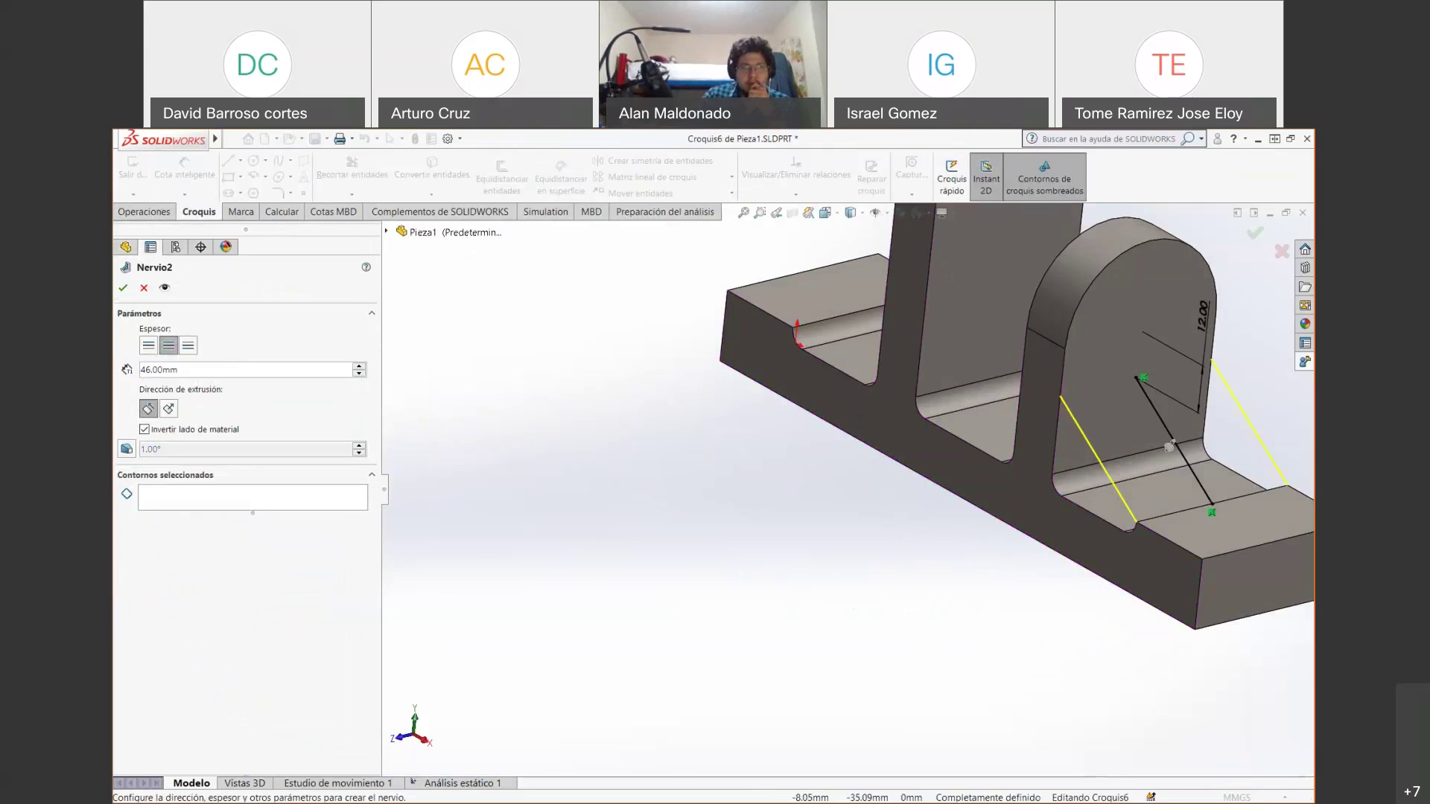
pyautogui.click(122, 288)
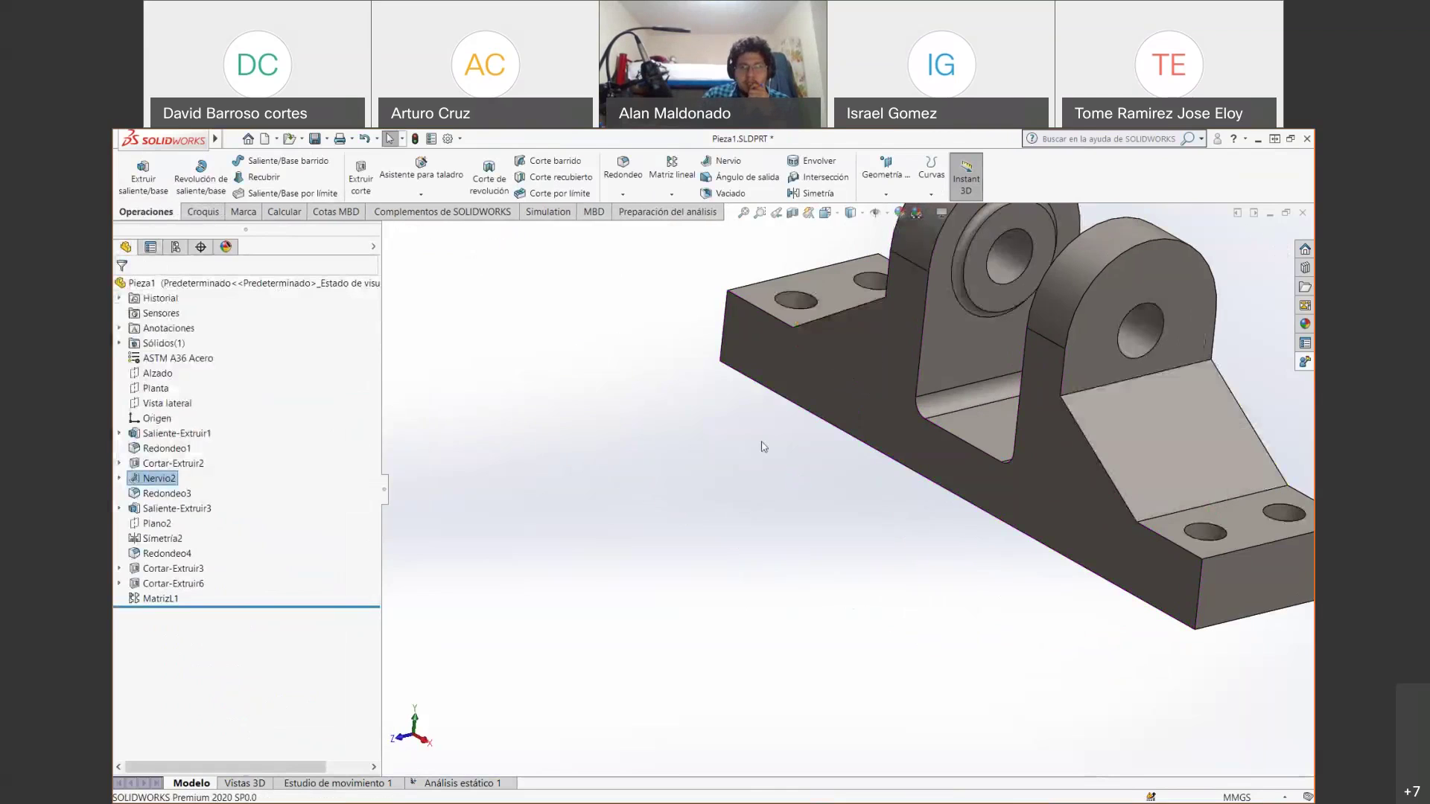
pyautogui.moveTo(1041, 499); pyautogui.dragTo(1085, 533, button='middle')
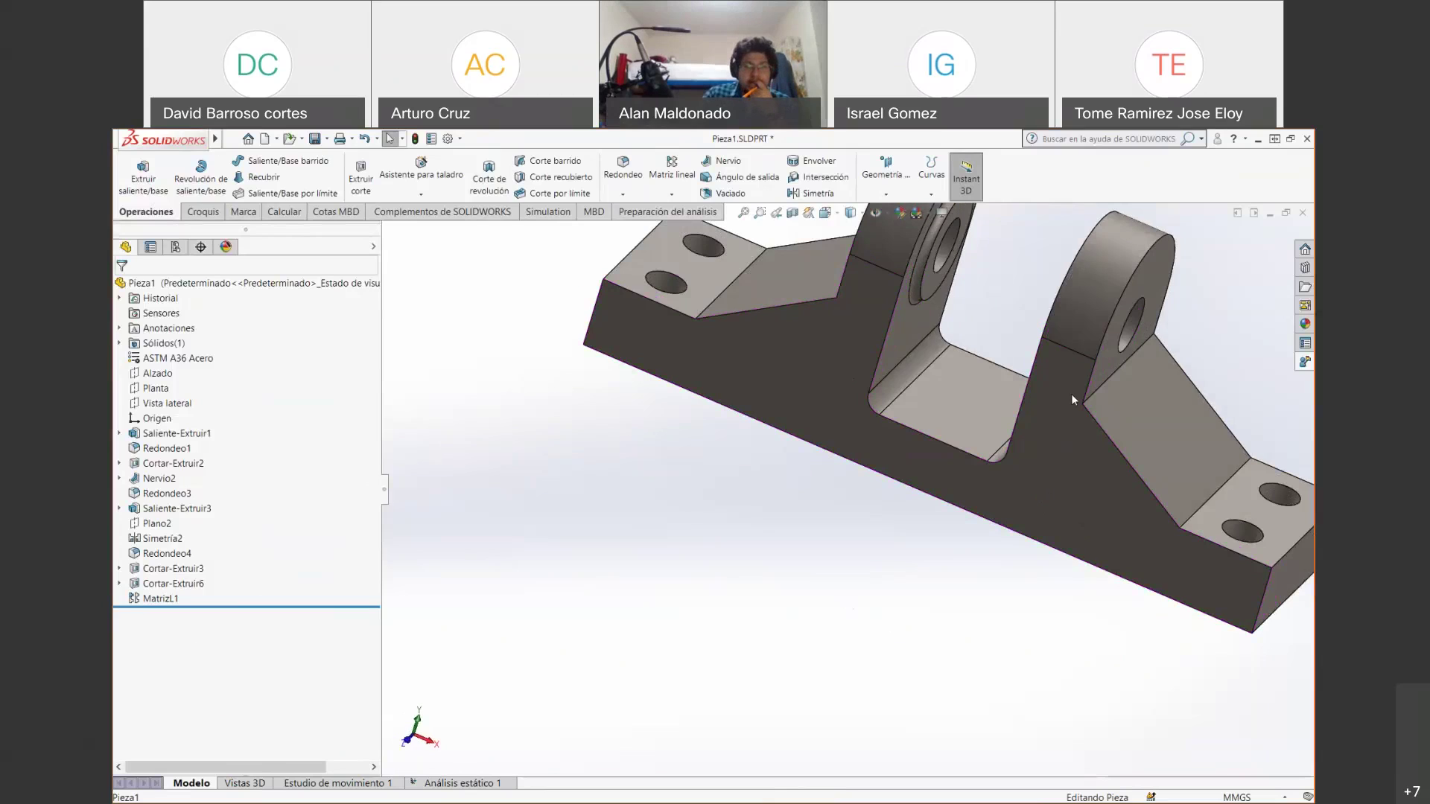
pyautogui.hotkey('ctrl', '7')
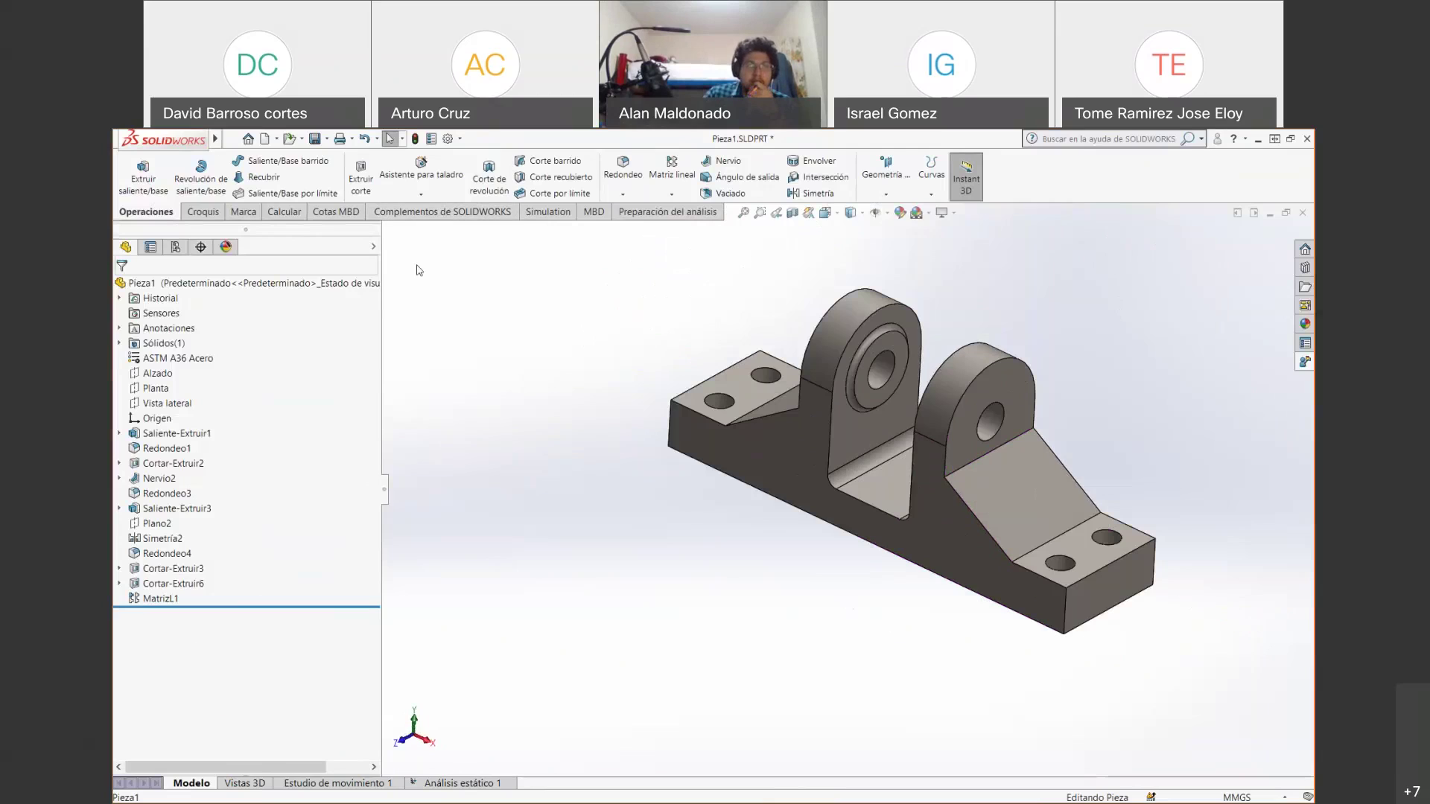
# Rerun the Análisis estático 1 study and display the Tensiones1 von Mises stress plot.
pyautogui.click(424, 782)
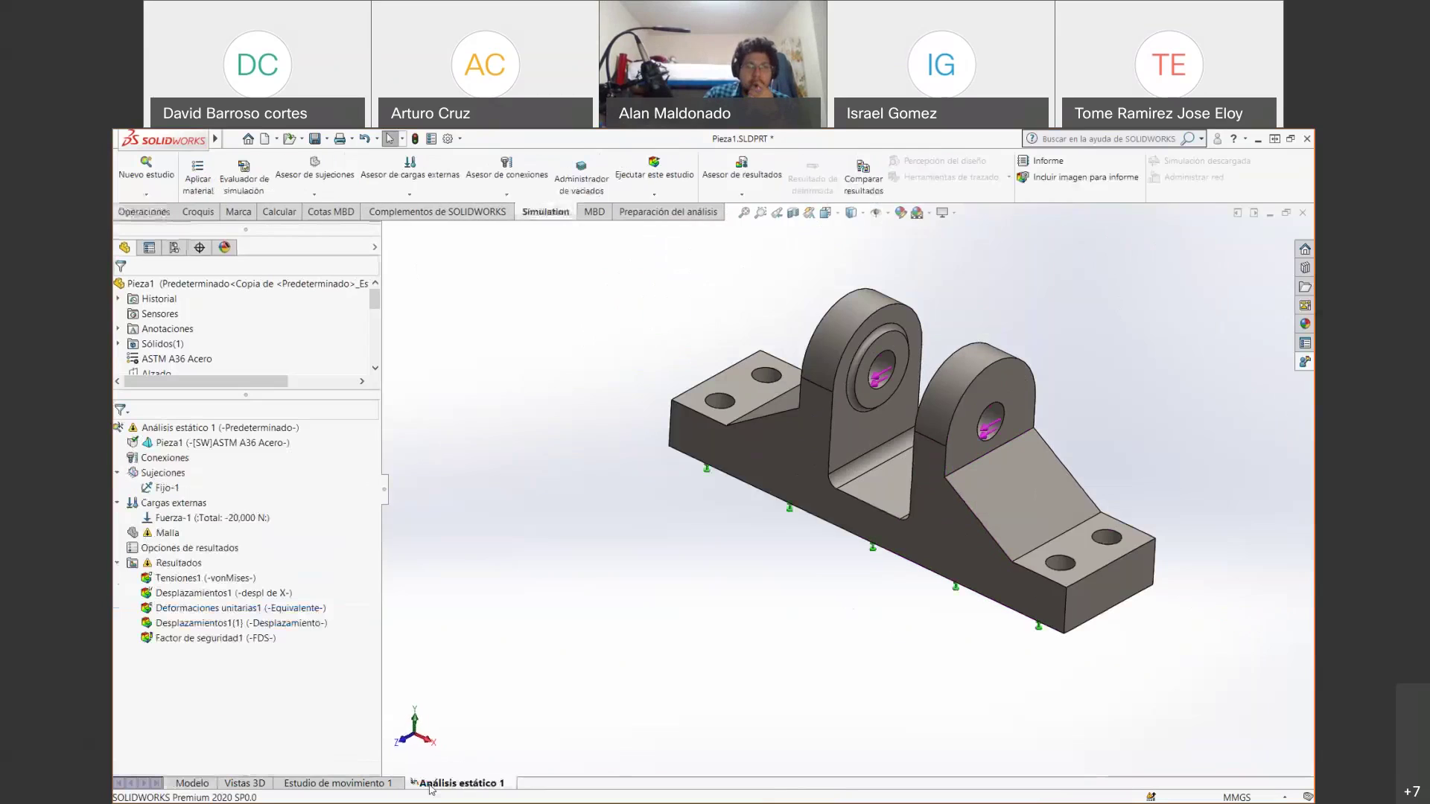
pyautogui.click(654, 167)
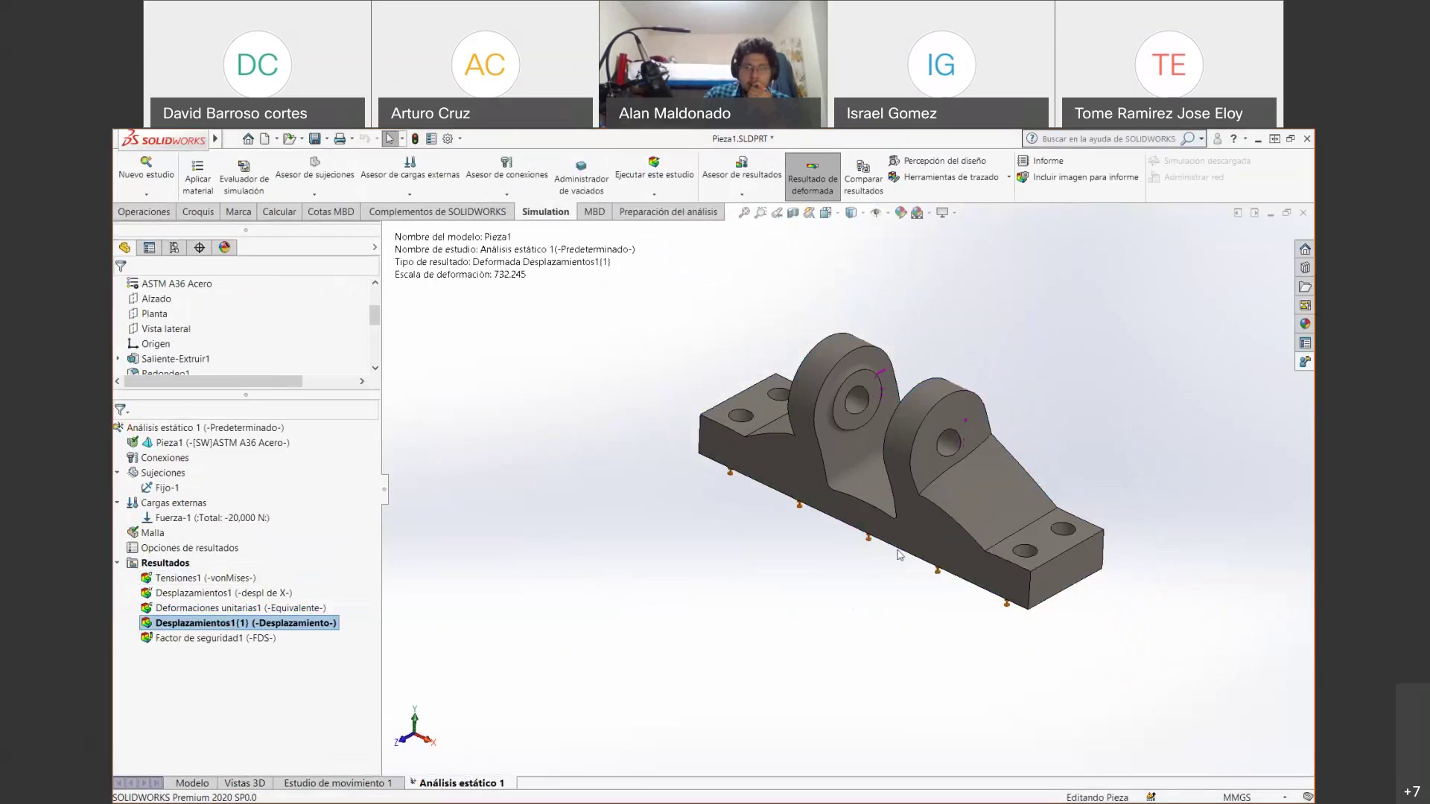
pyautogui.rightClick(202, 578)
pyautogui.click(292, 575)
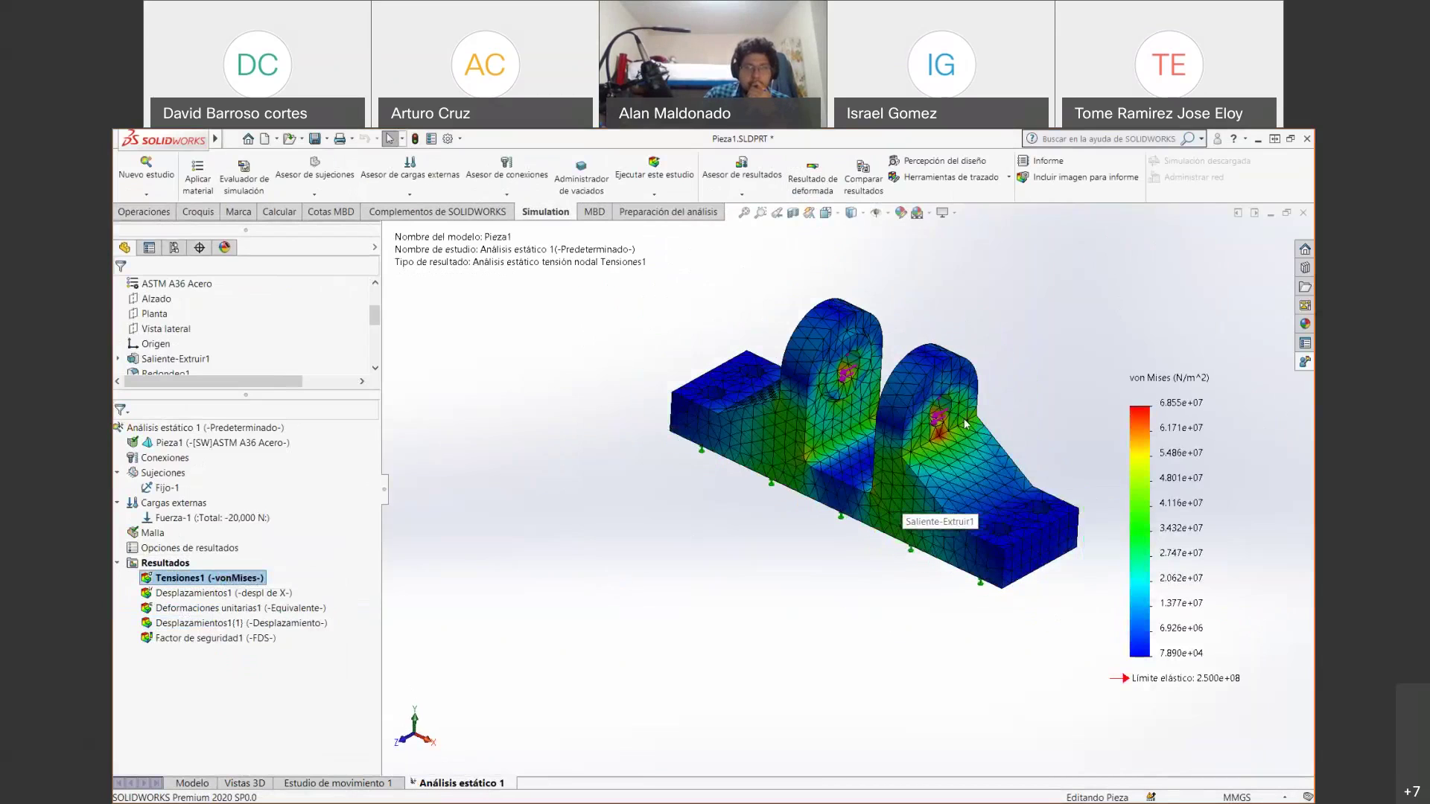
# Examine the von Mises stress around the lug holes and along the widened ribs.
pyautogui.scroll(-6, 966, 424)
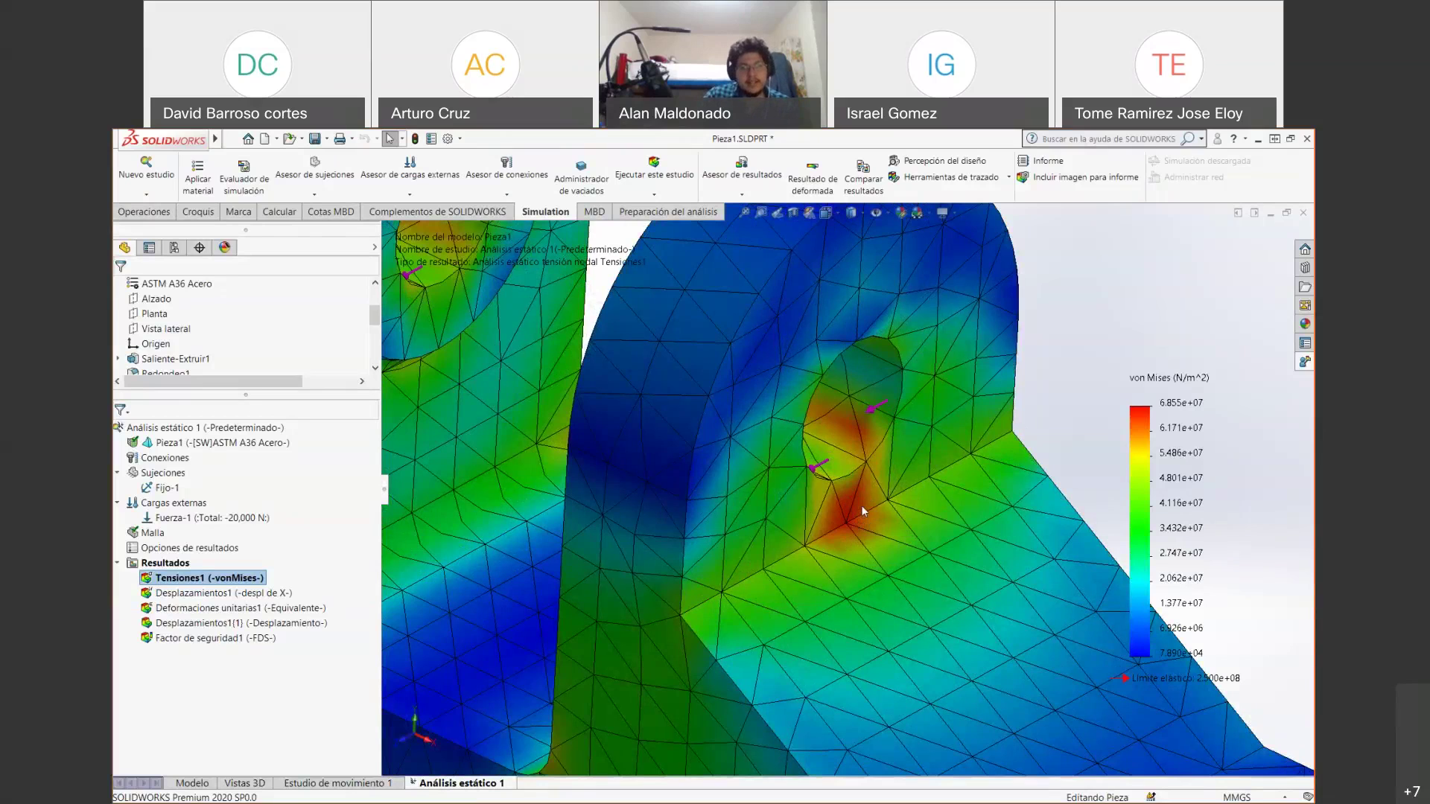
pyautogui.scroll(-4, 859, 571)
pyautogui.scroll(7, 859, 571)
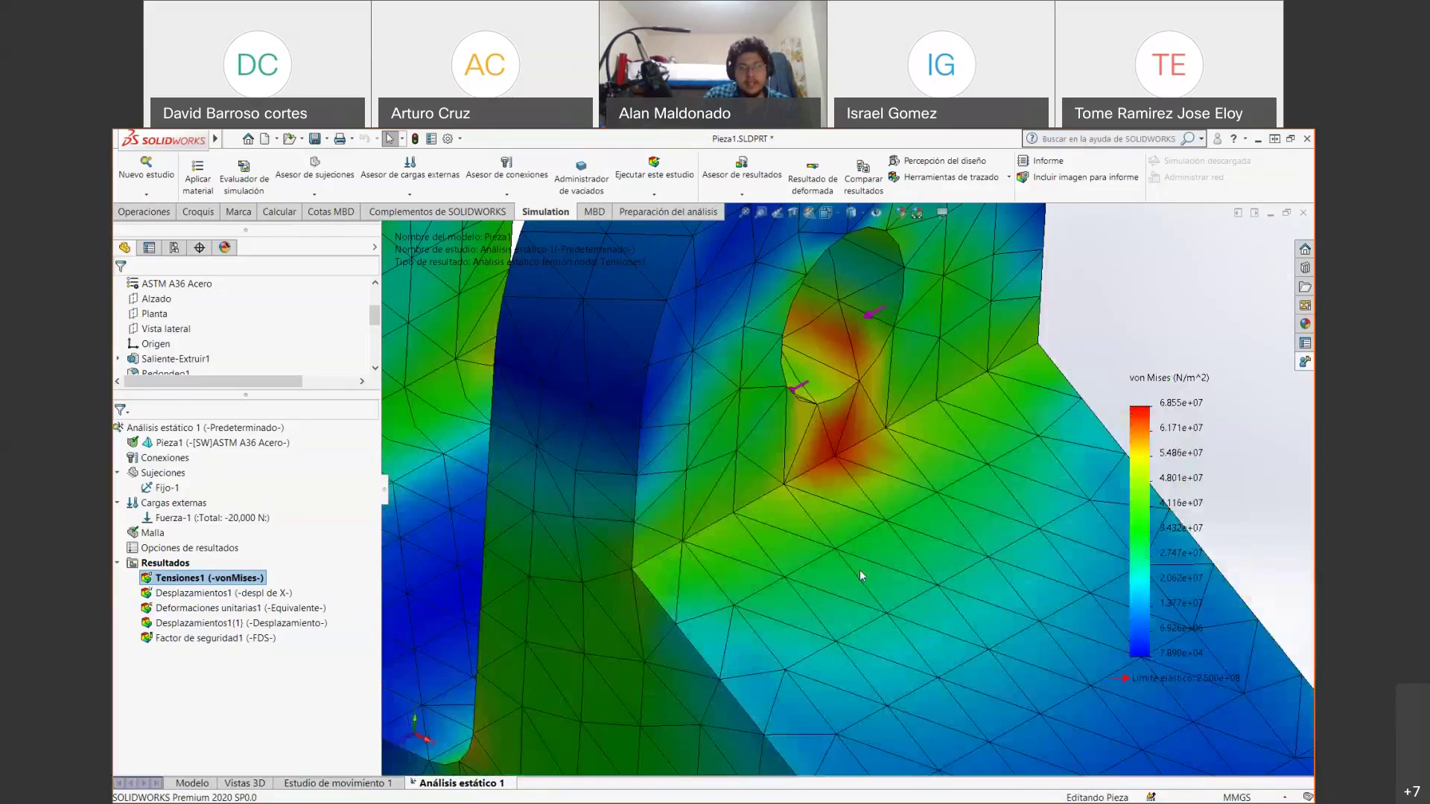
pyautogui.moveTo(780, 568); pyautogui.dragTo(751, 469, button='middle')
pyautogui.scroll(6, 751, 469)
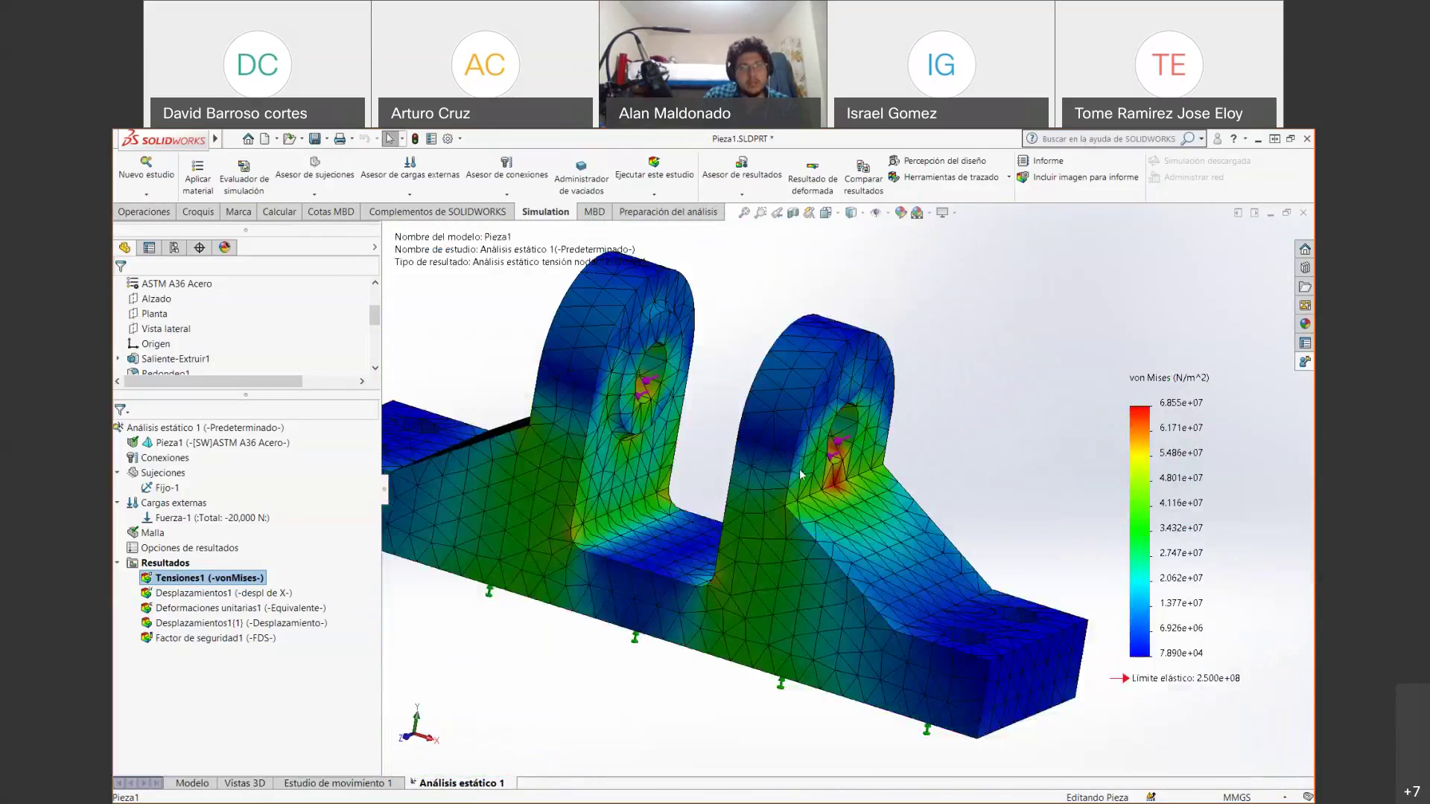
pyautogui.moveTo(563, 445); pyautogui.dragTo(514, 450, button='middle')
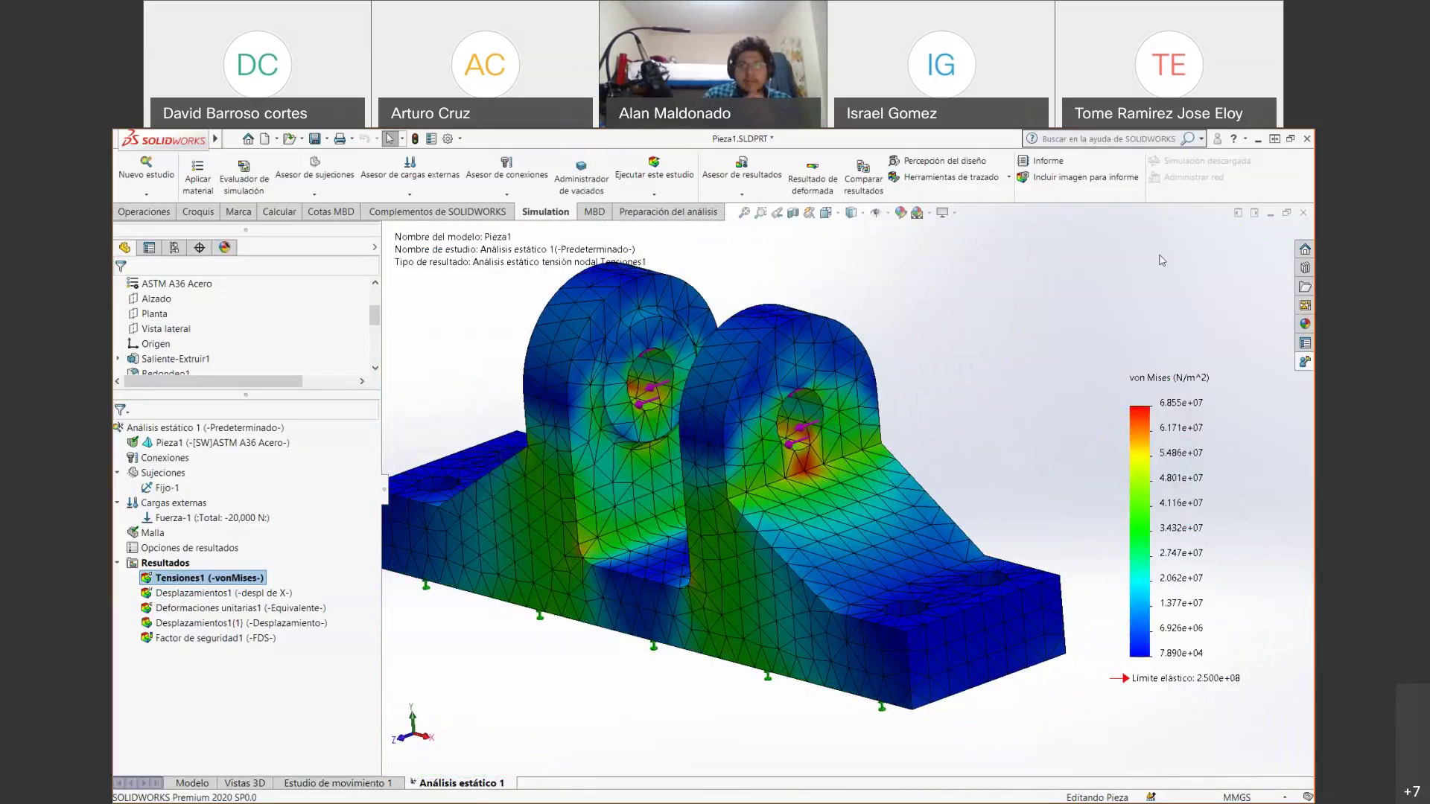
pyautogui.click(650, 393)
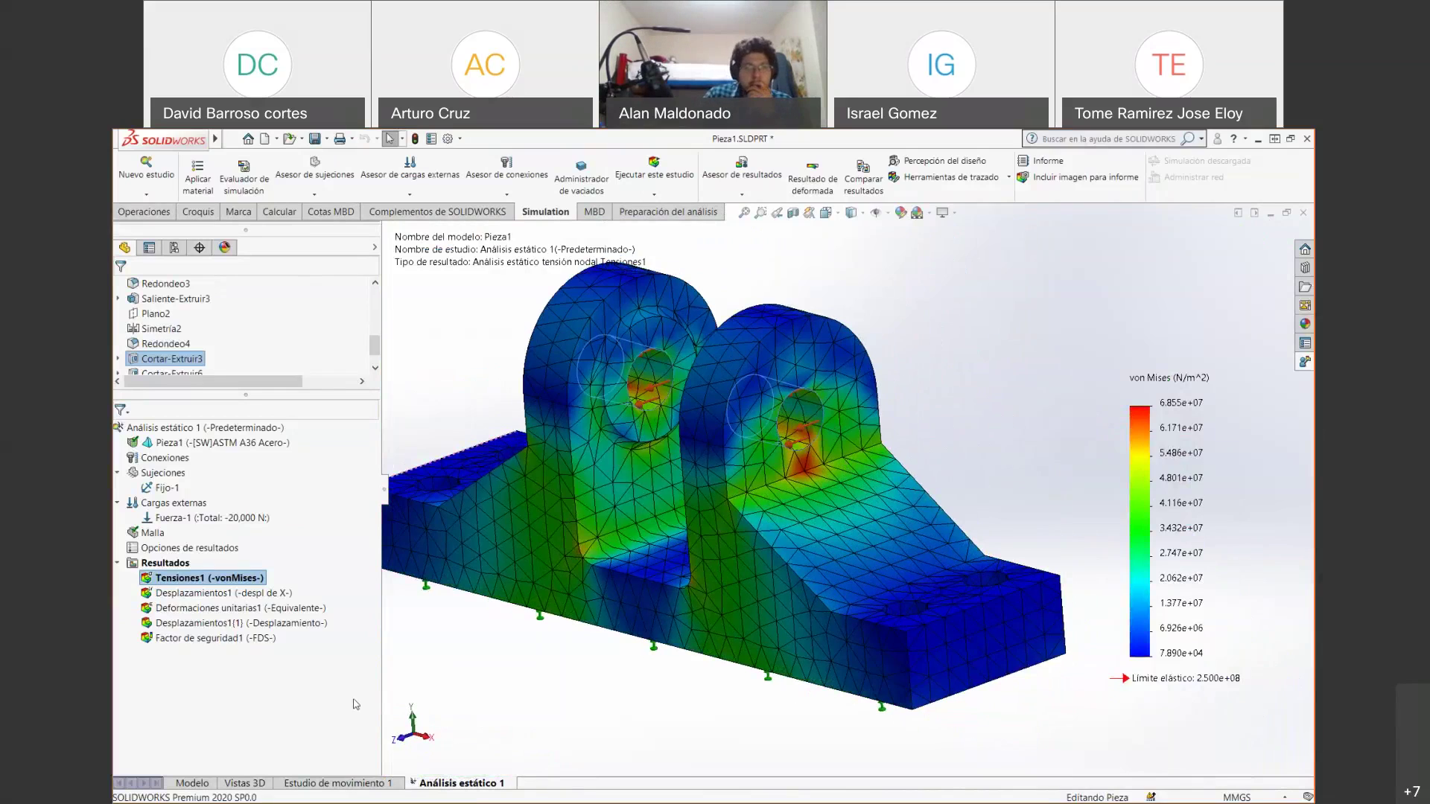
# Return to the solid model, start a fillet and clear the two preselected hole faces from its selection.
pyautogui.click(191, 784)
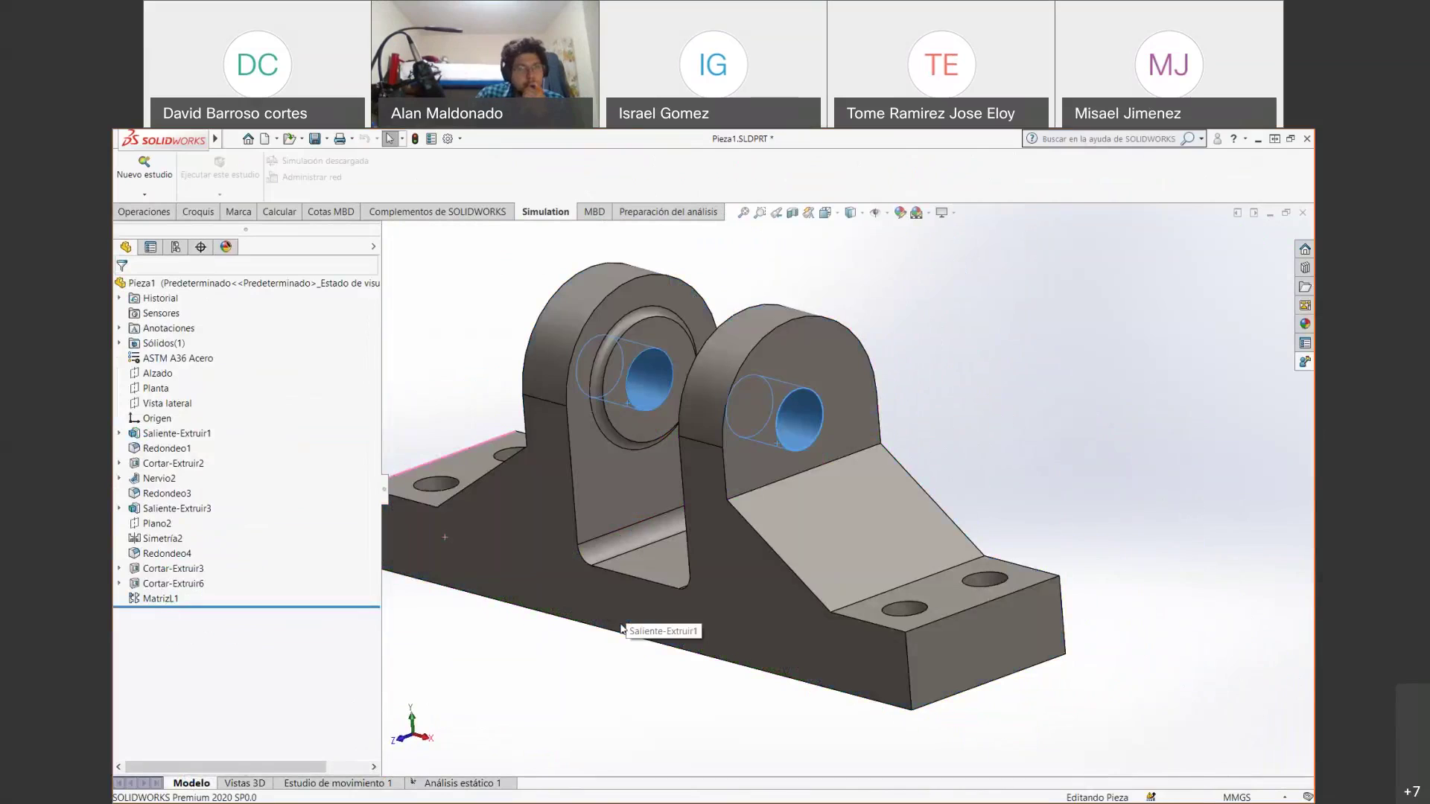
pyautogui.click(162, 213)
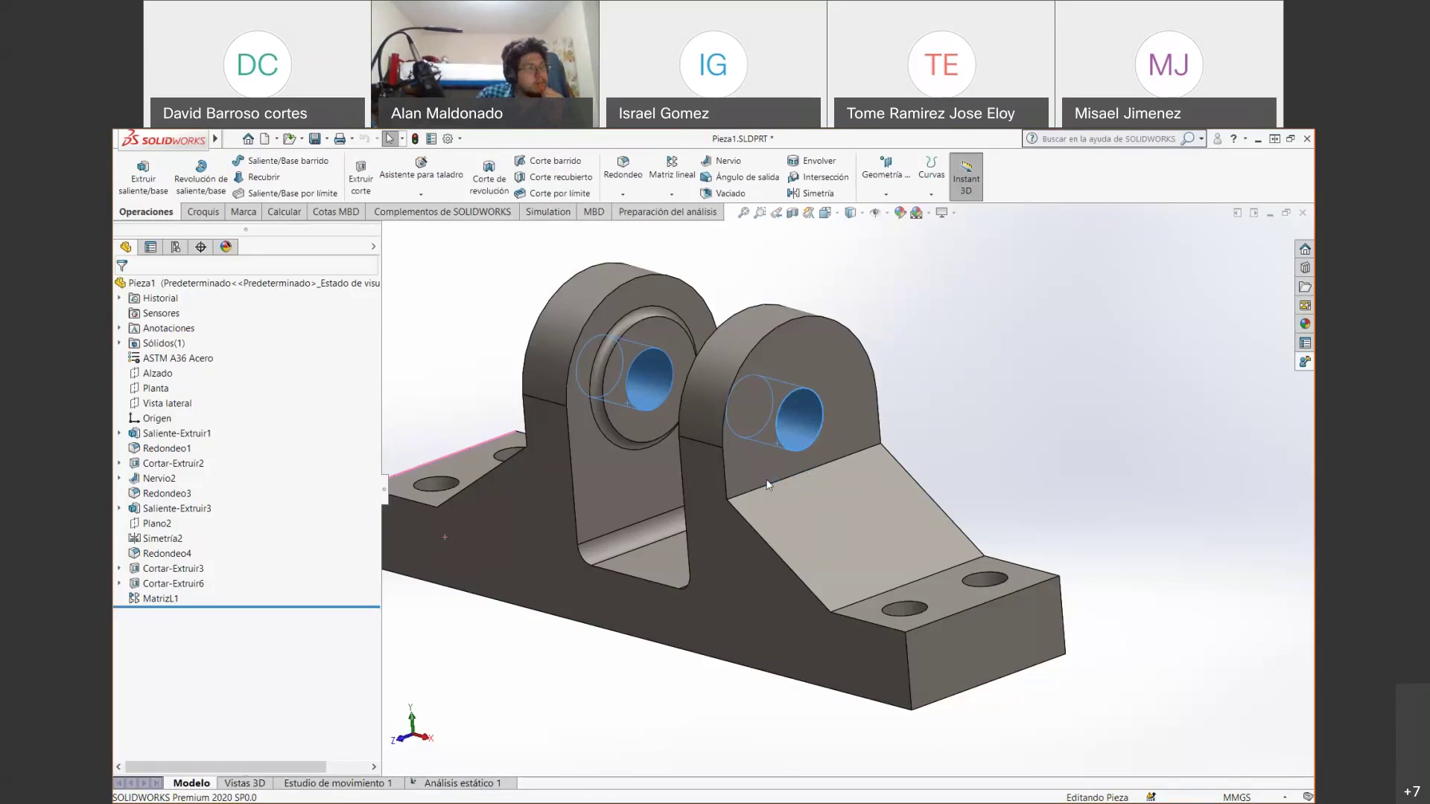
pyautogui.click(632, 187)
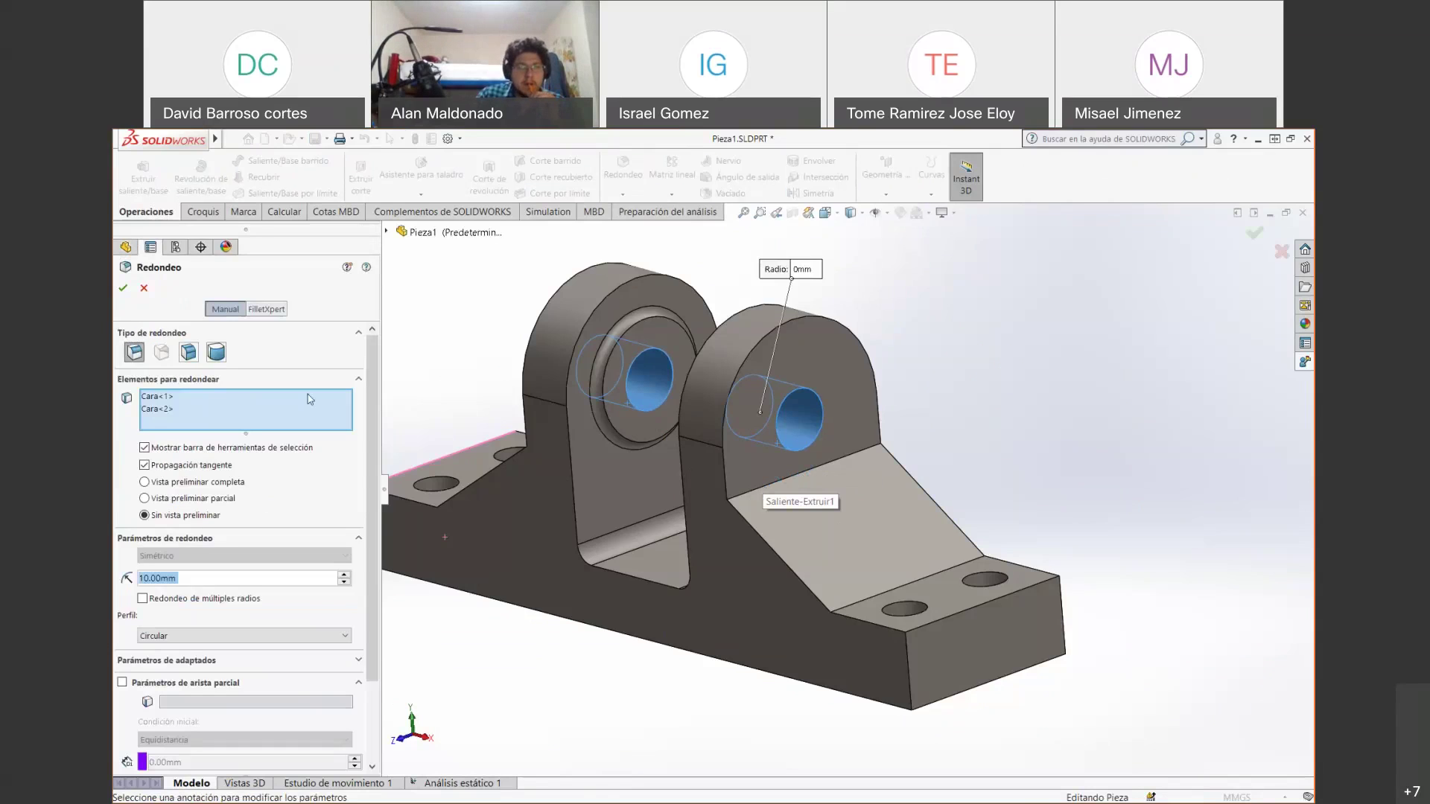
pyautogui.click(163, 411)
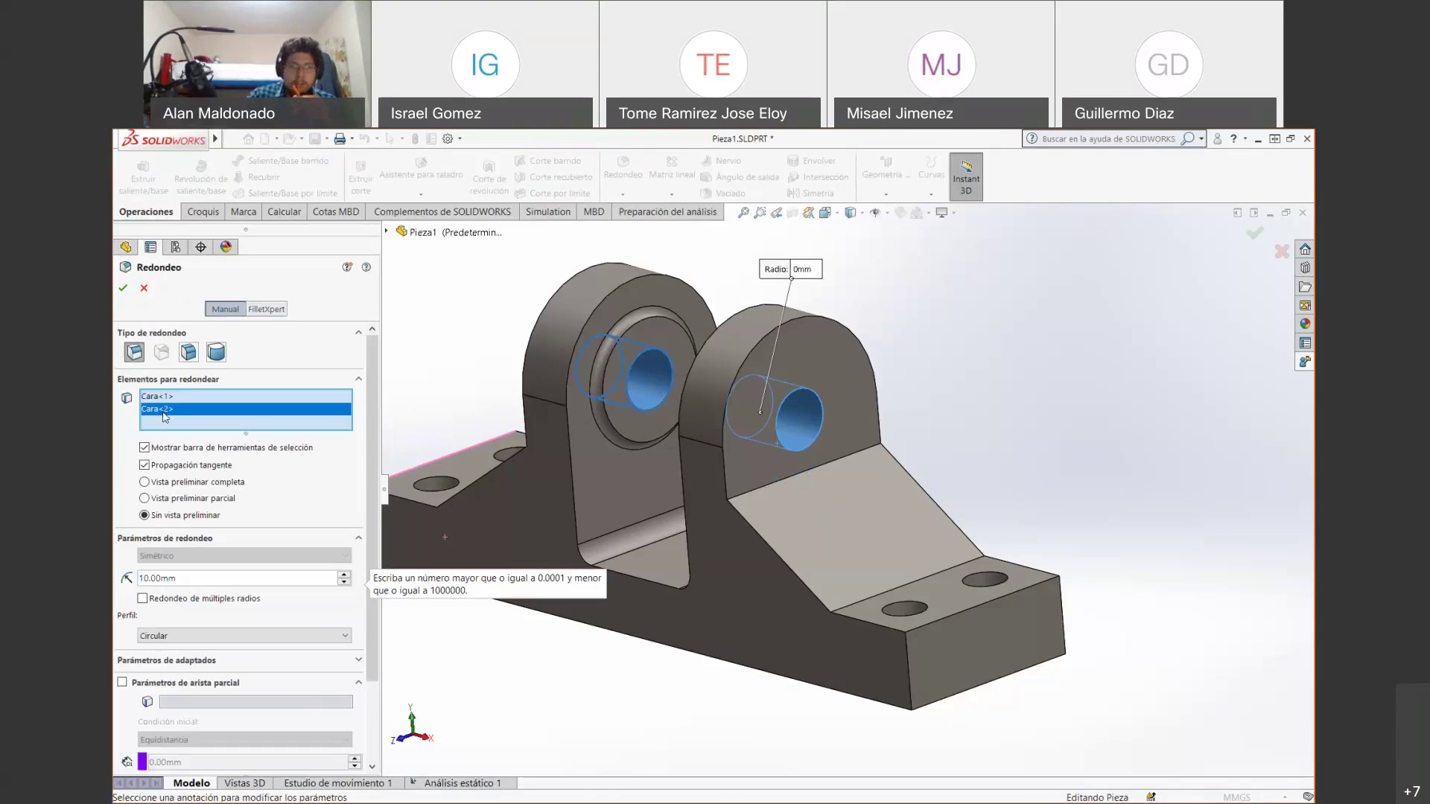
pyautogui.click(160, 401)
pyautogui.press('Delete')
pyautogui.click(159, 401)
pyautogui.press('Delete')
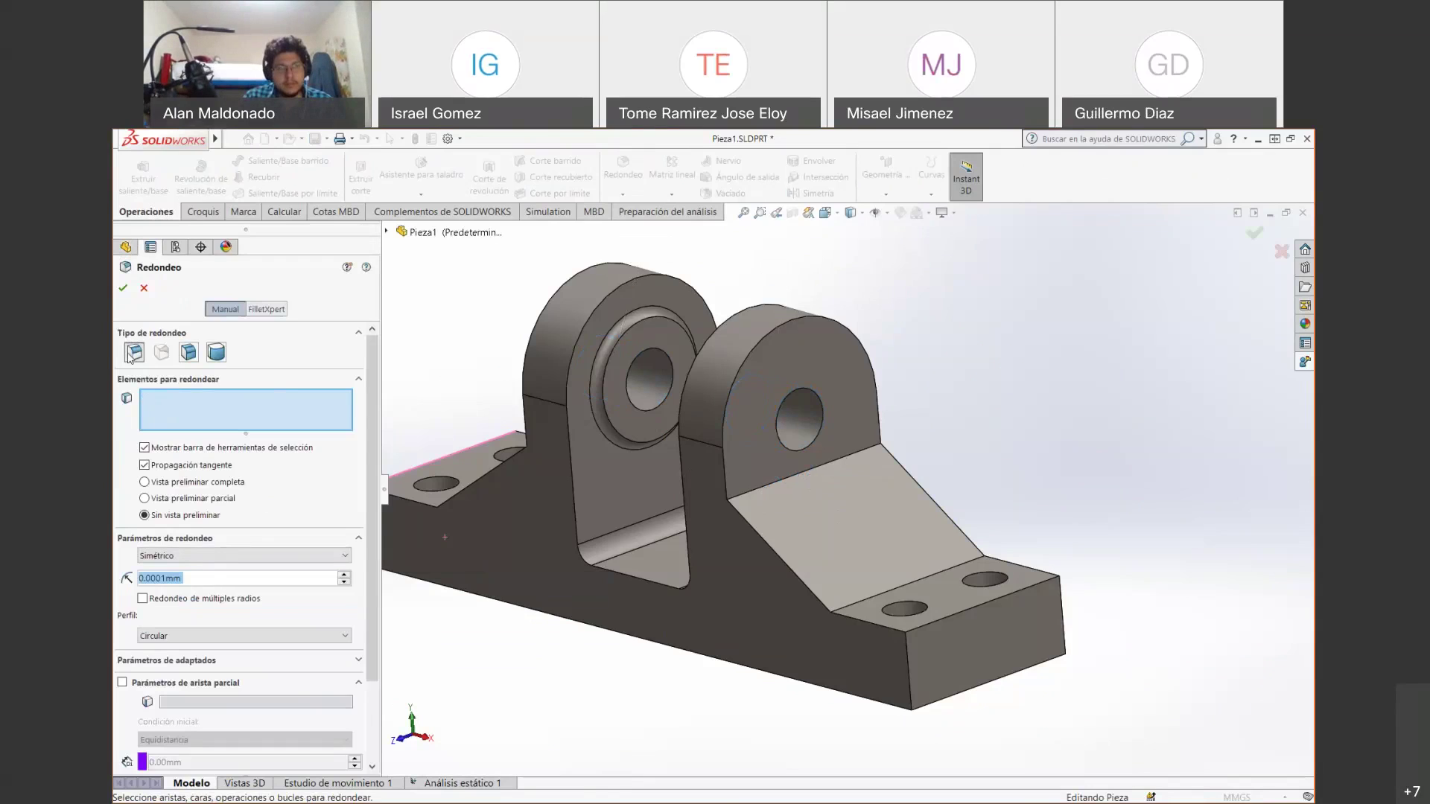
# Try to fillet the edge between the lug's outer face and the sloped rib with a 5 mm radius and full preview.
pyautogui.click(763, 489)
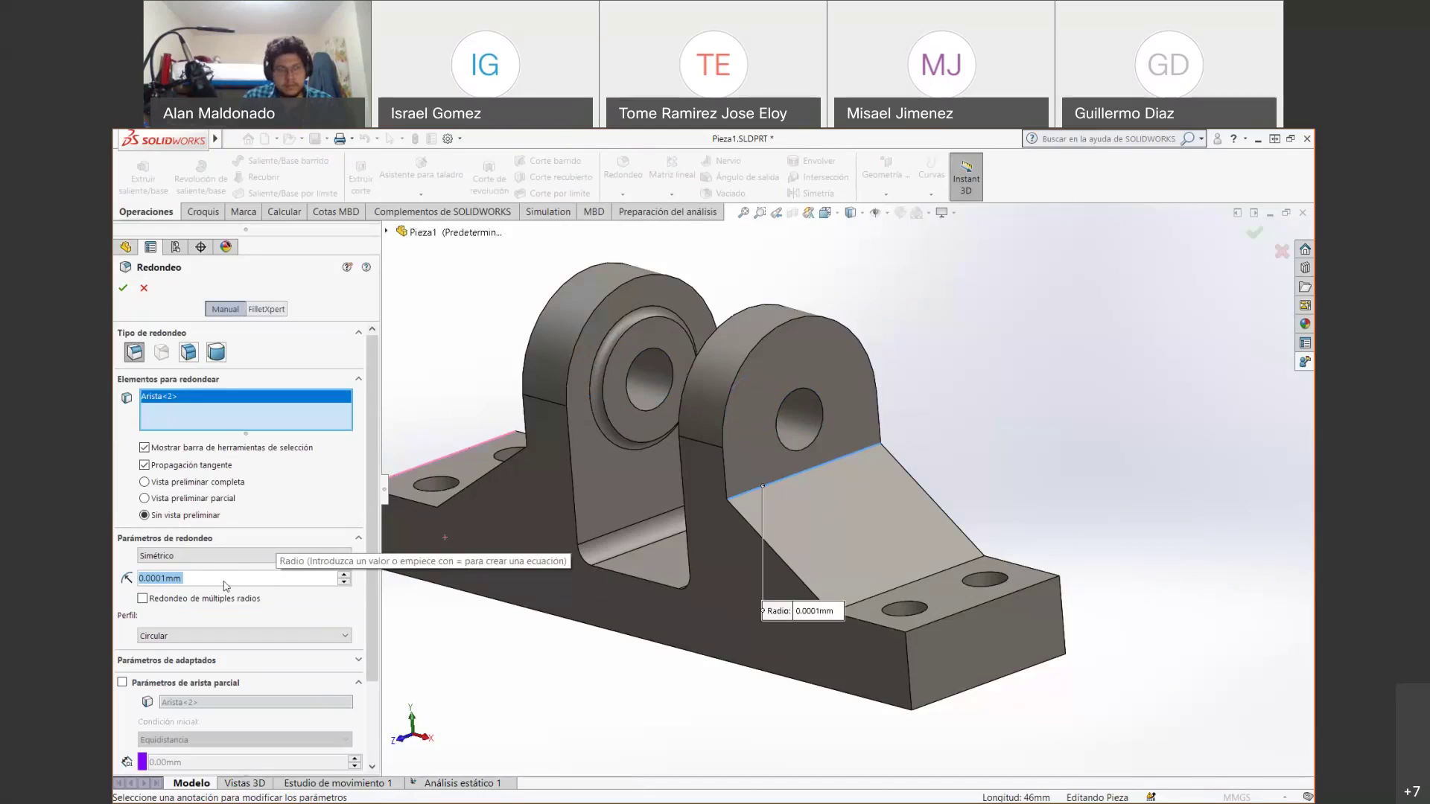
pyautogui.write('5')
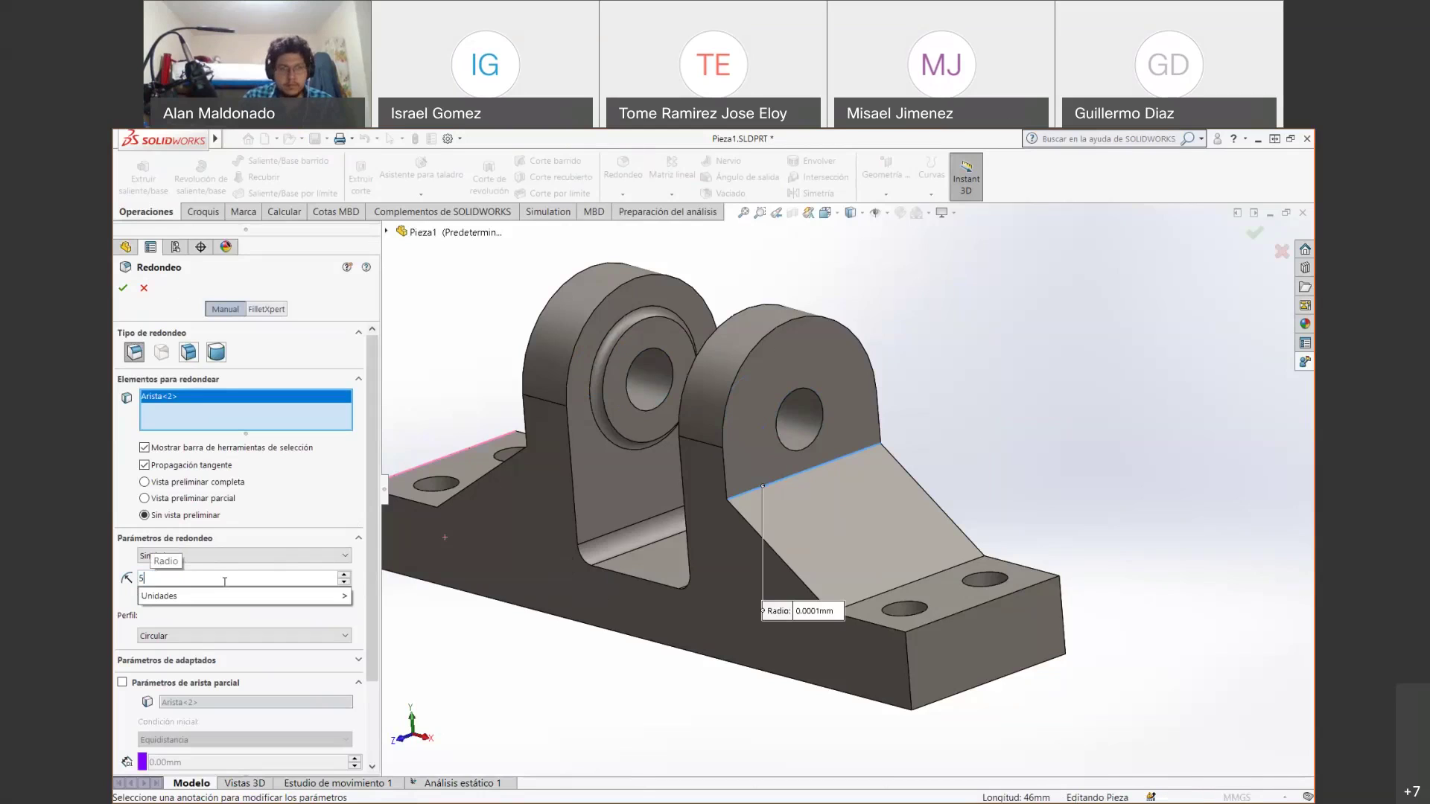
pyautogui.press('Return')
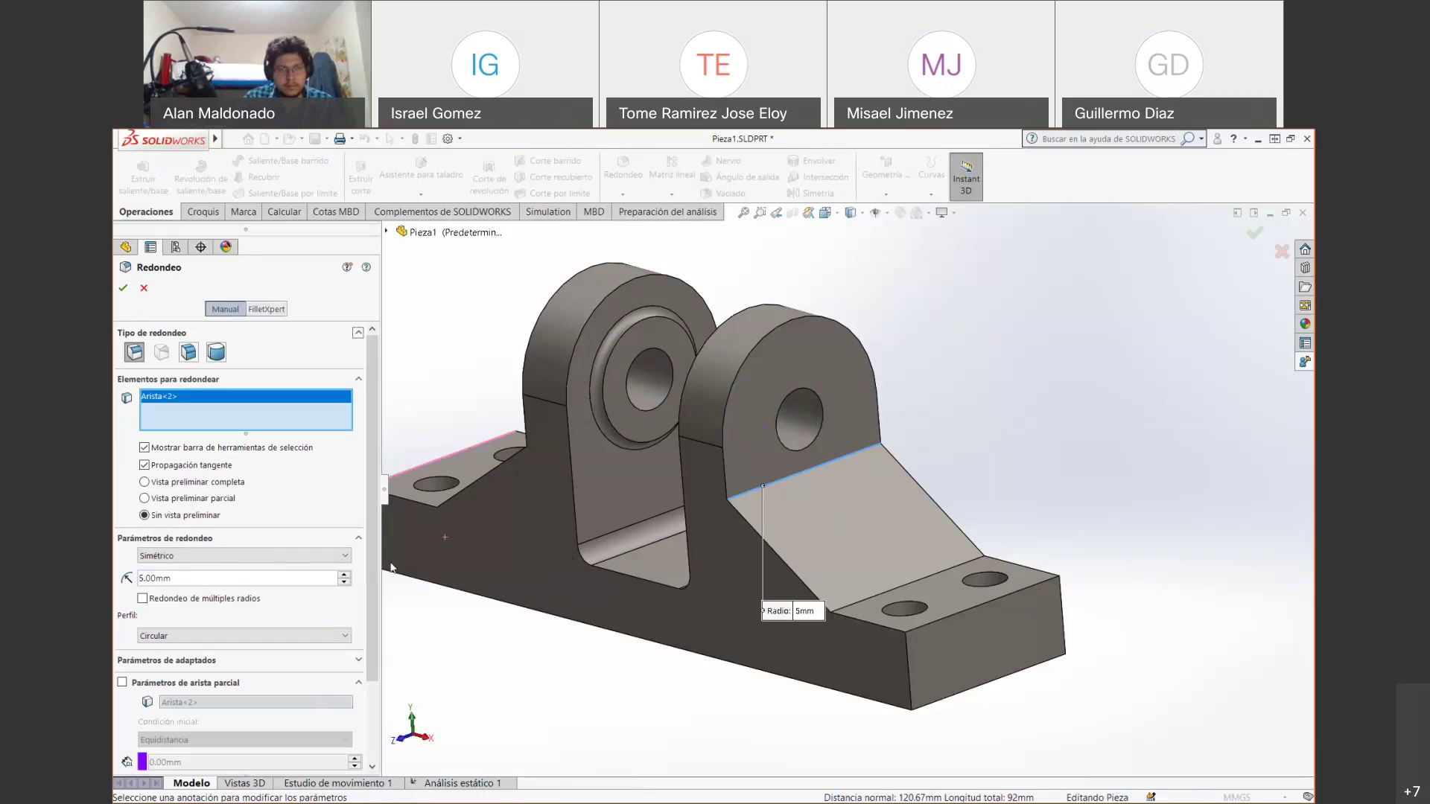
pyautogui.scroll(-3, 377, 667)
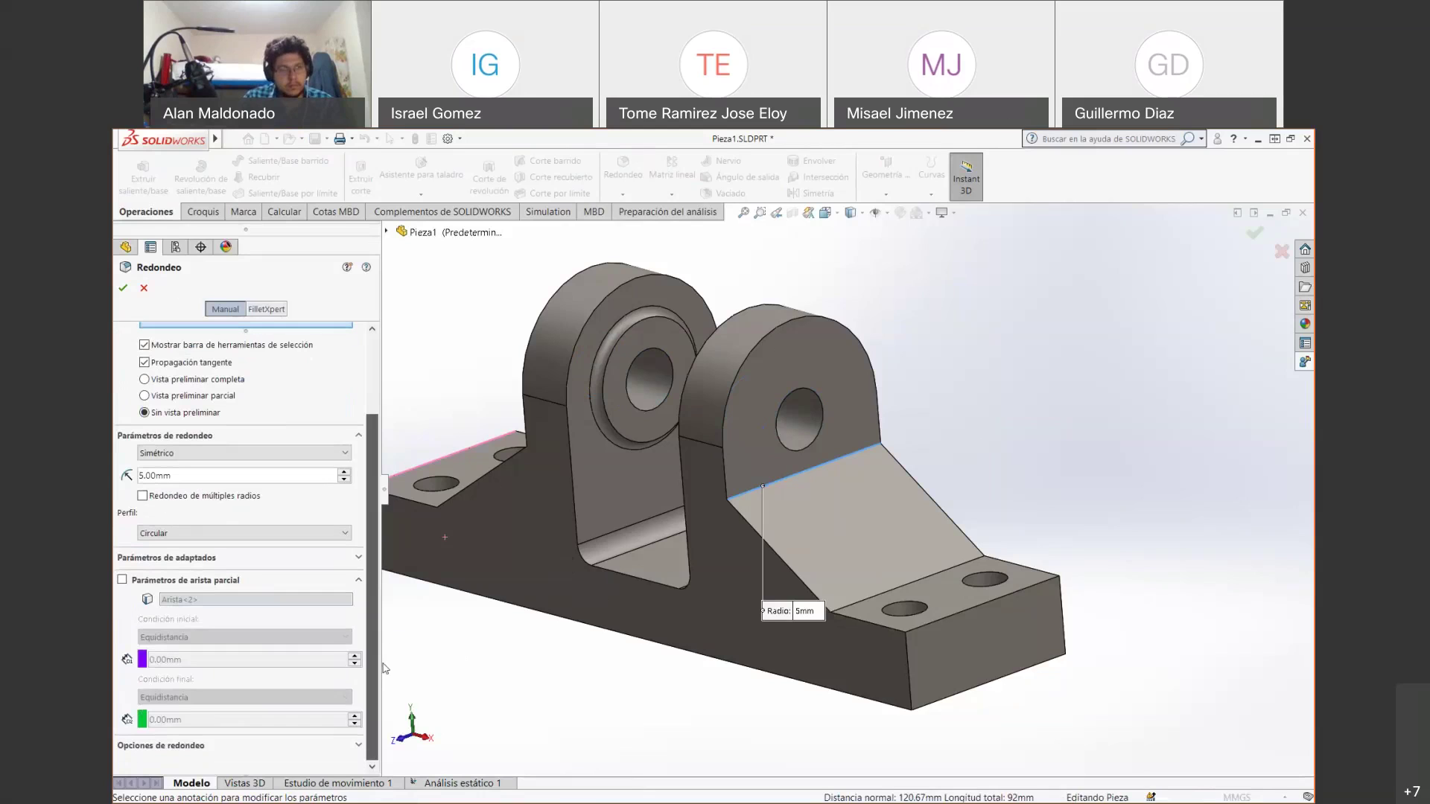
pyautogui.scroll(3, 246, 521)
pyautogui.click(166, 483)
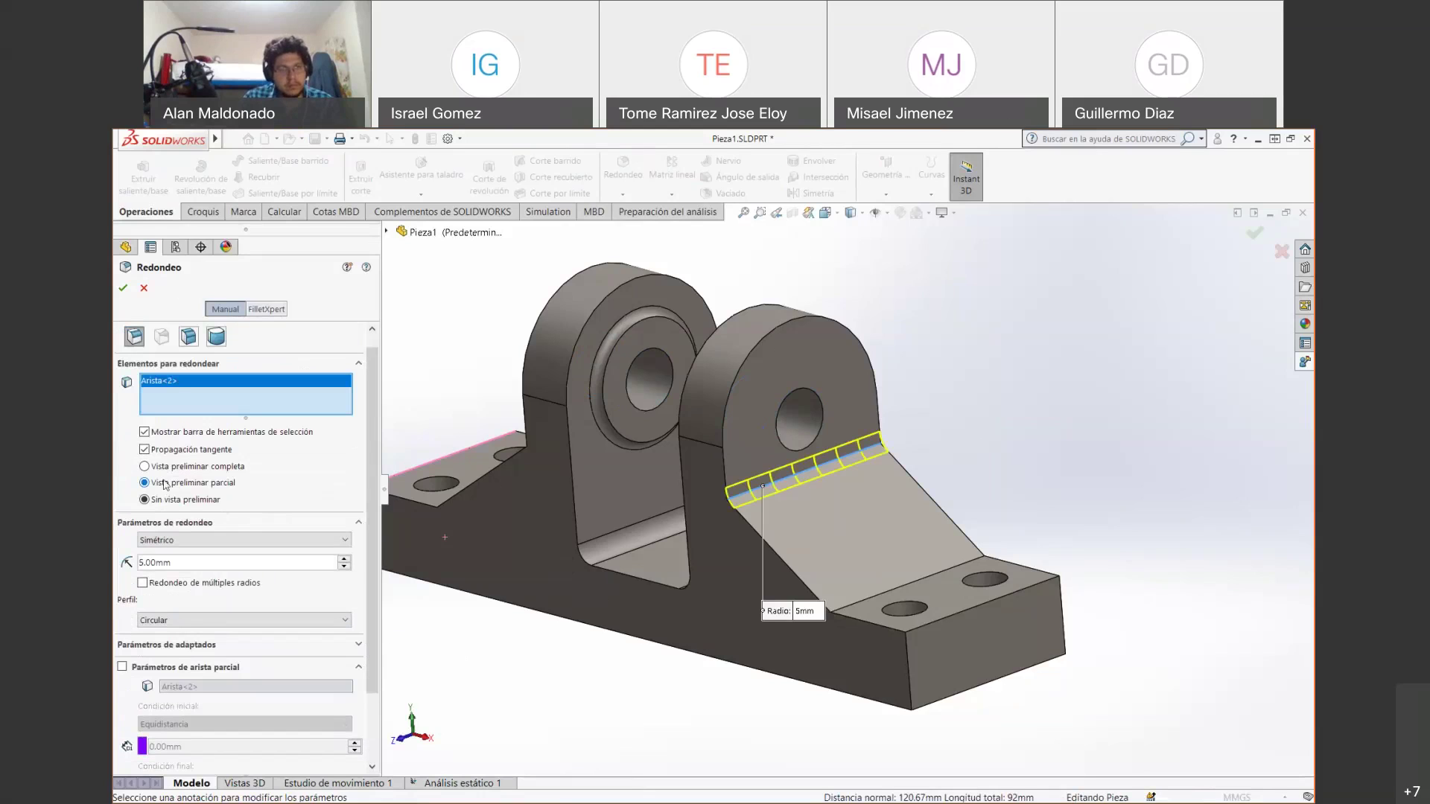
pyautogui.click(164, 467)
pyautogui.moveTo(610, 504); pyautogui.dragTo(597, 436, button='middle')
pyautogui.click(597, 436)
pyautogui.click(123, 287)
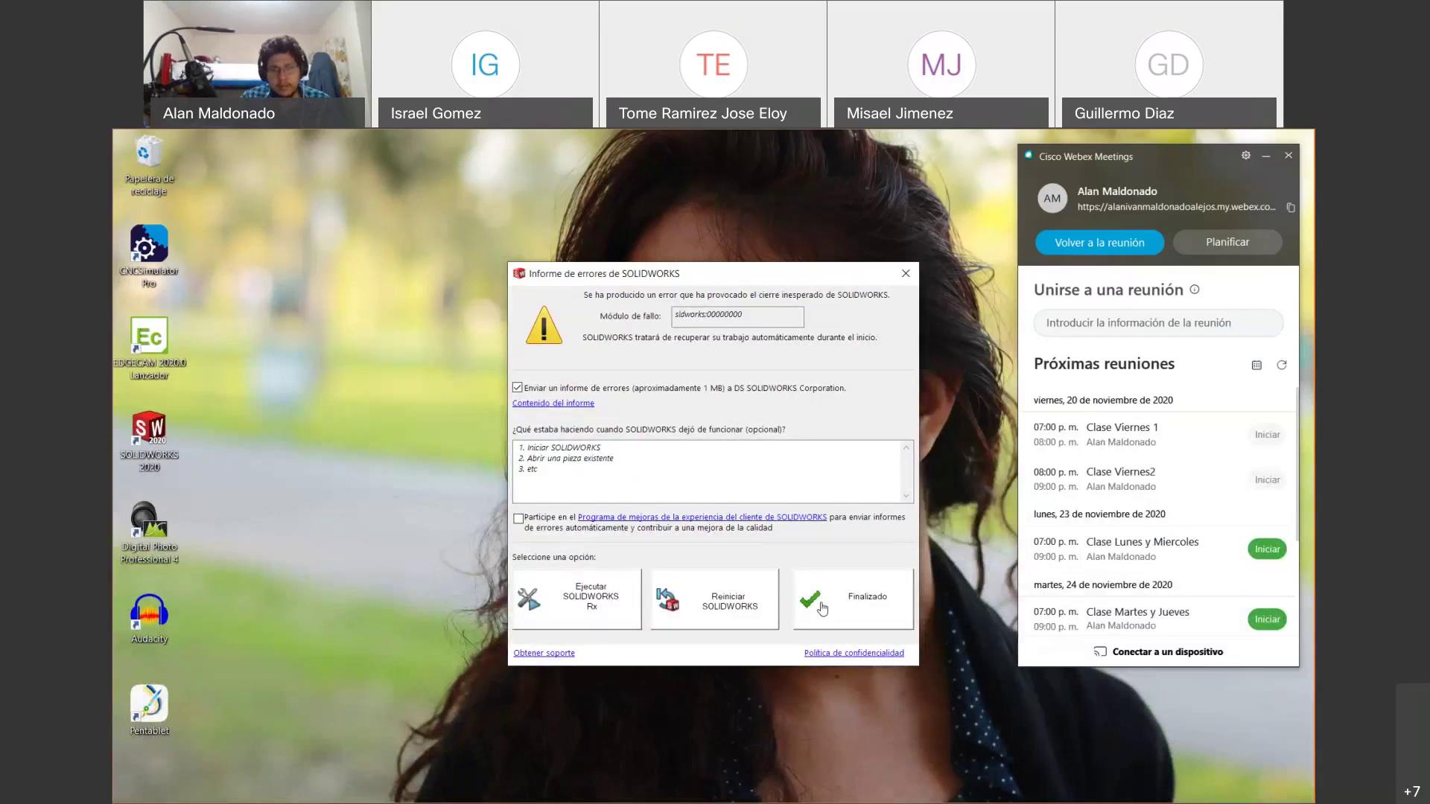
# Close the error report, restart SOLIDWORKS and open the automatically saved Pieza1.SLDPRT from document recovery.
pyautogui.click(737, 604)
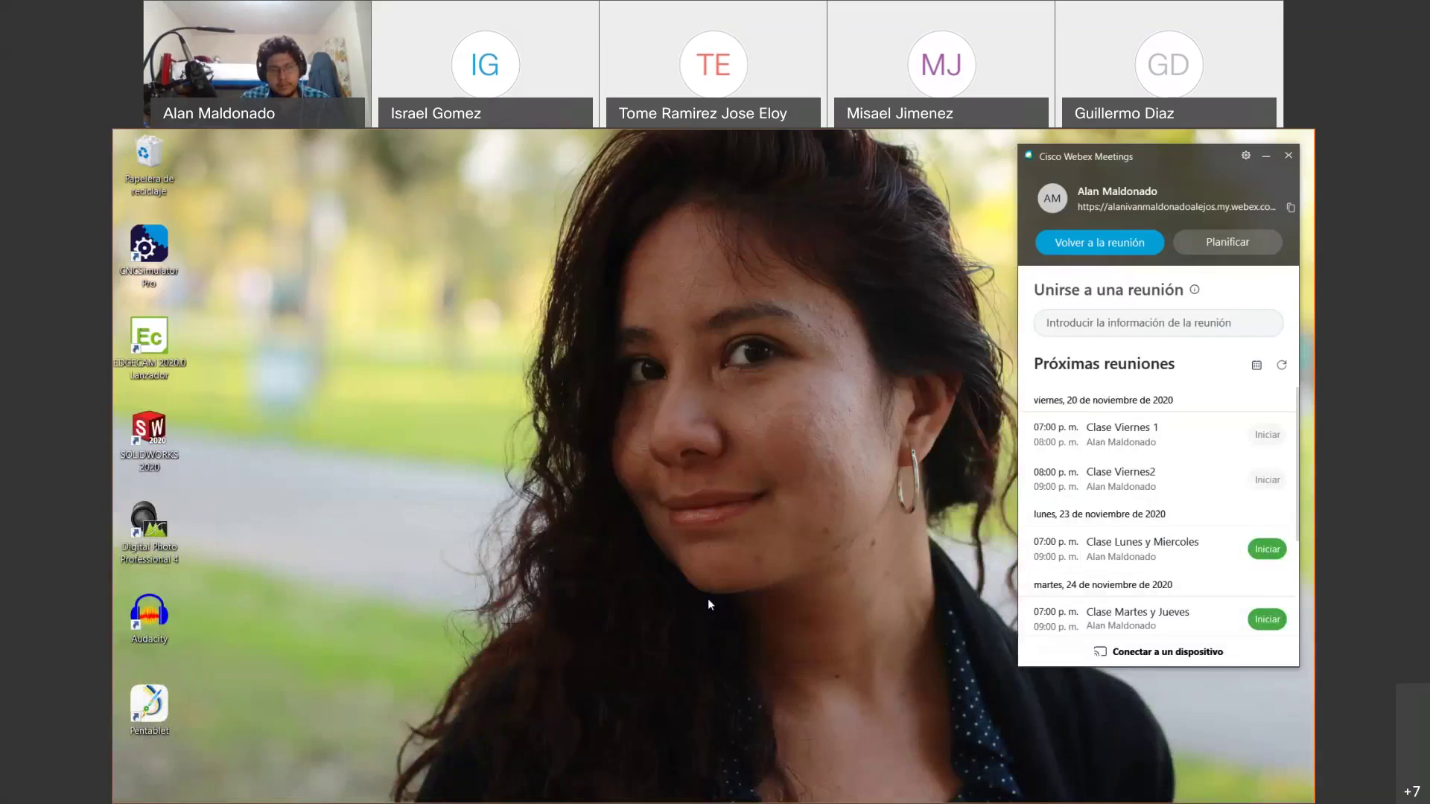
pyautogui.doubleClick(152, 441)
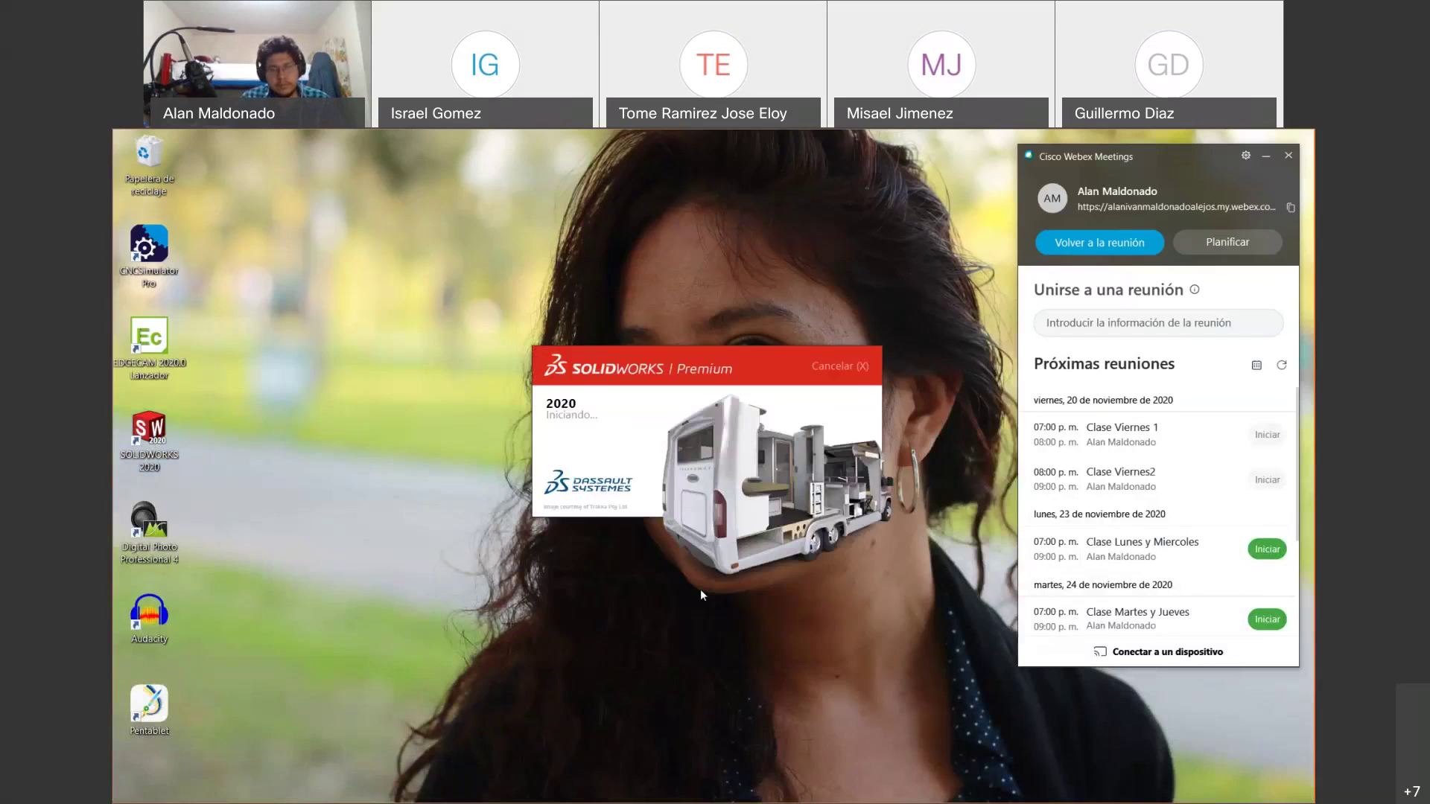
pyautogui.moveTo(712, 798)
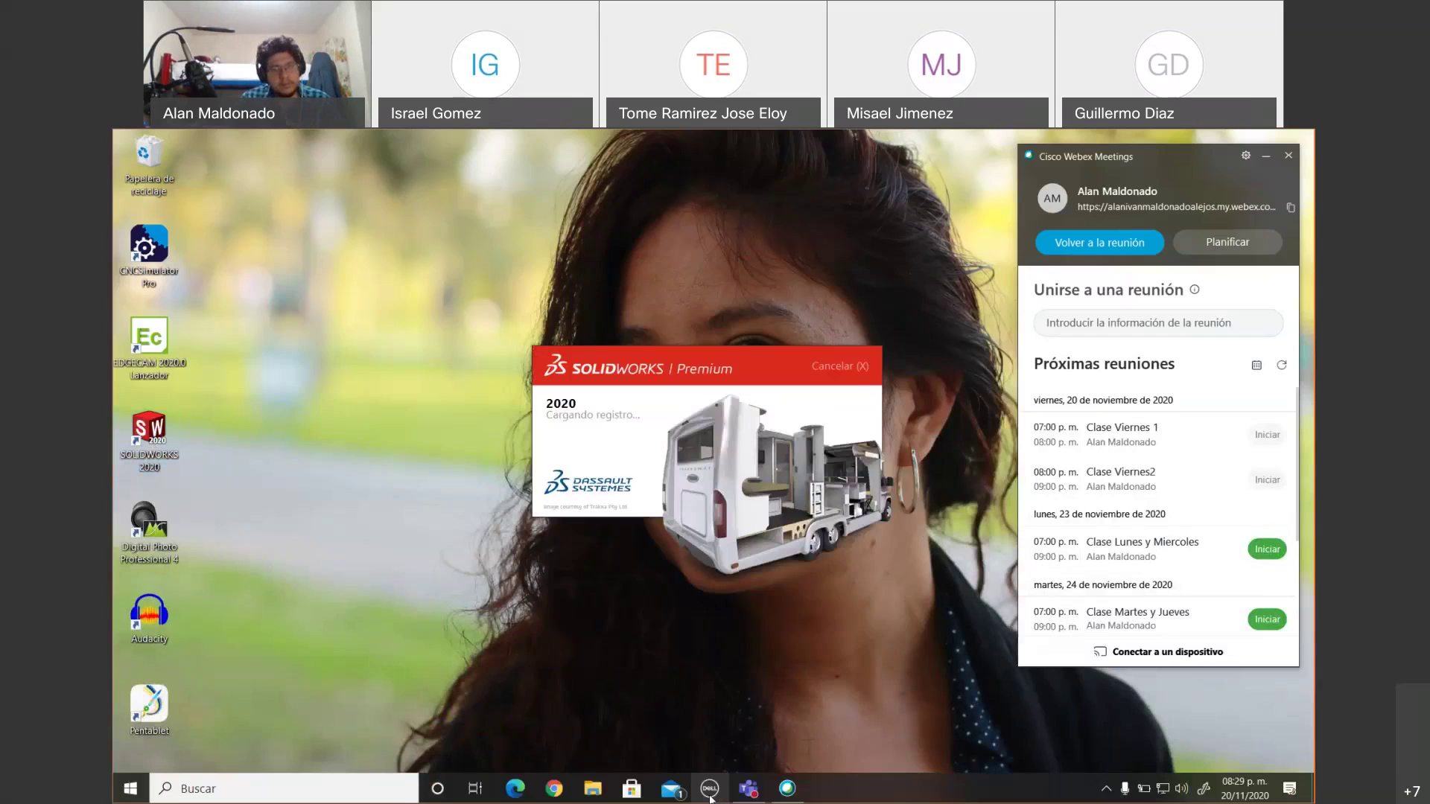
pyautogui.moveTo(757, 792)
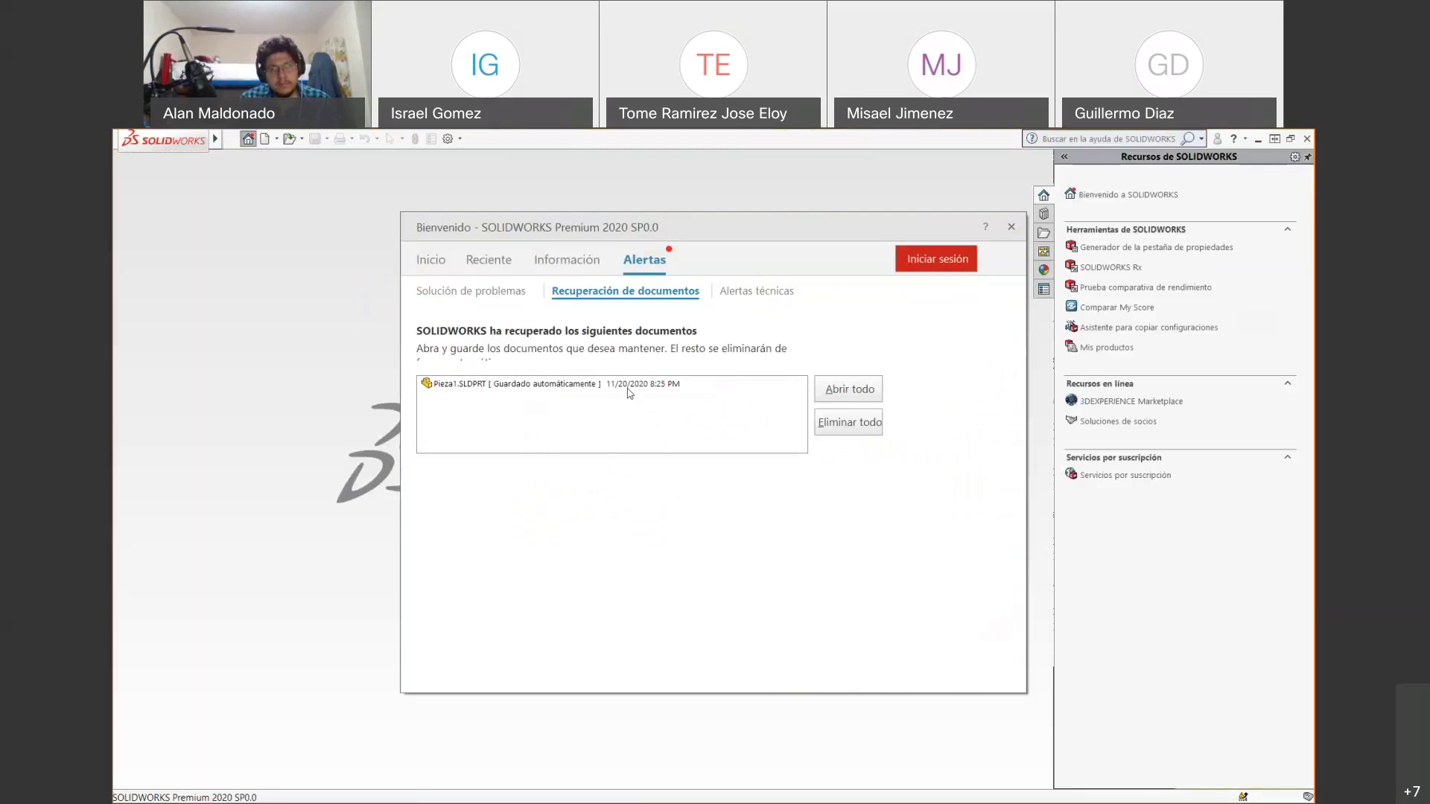
pyautogui.click(629, 387)
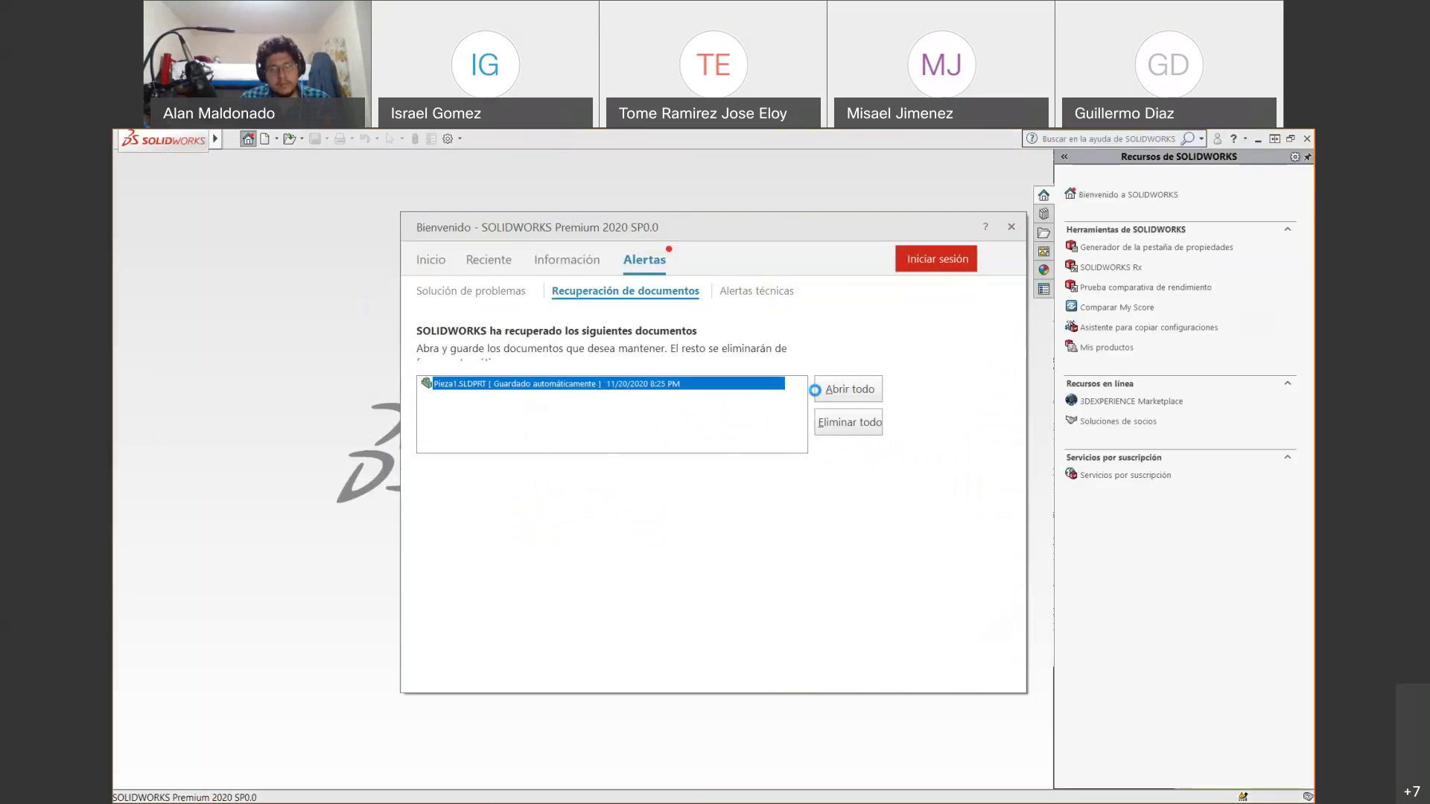
pyautogui.click(815, 390)
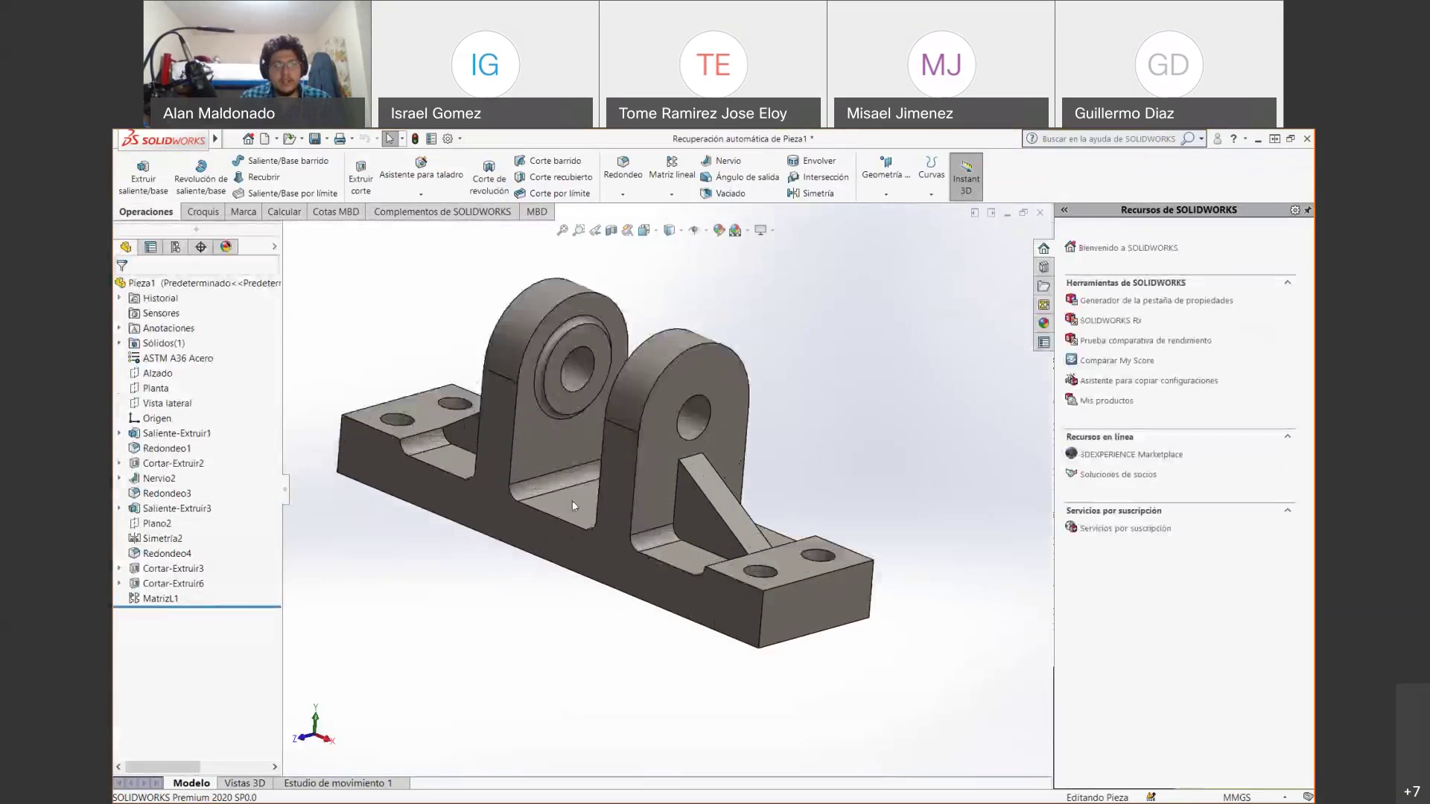
# Fillet the tangent edge chain around the first lug's outer face and down into the base pocket with a 5 mm radius.
pyautogui.scroll(-2, 572, 500)
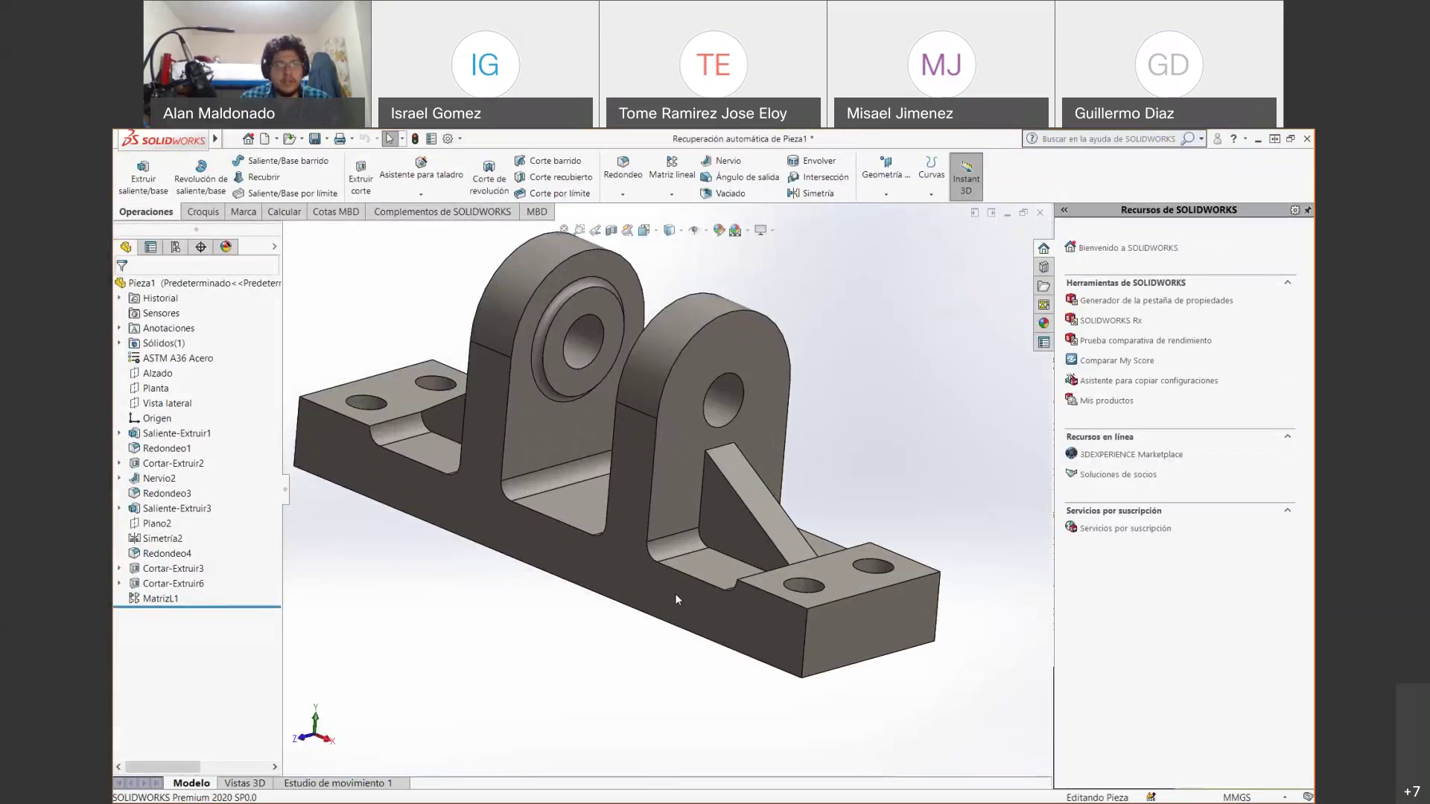
pyautogui.click(618, 192)
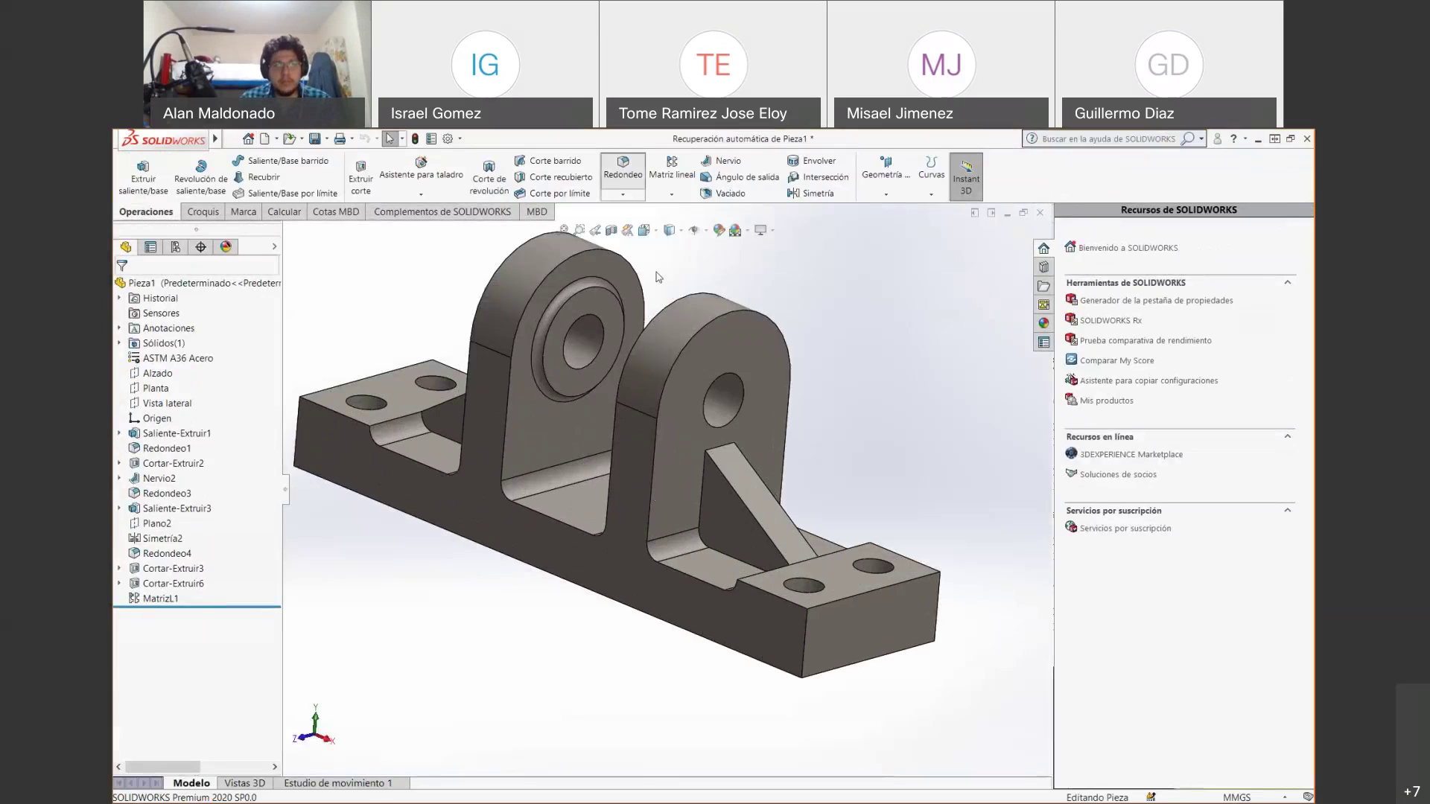
pyautogui.click(651, 497)
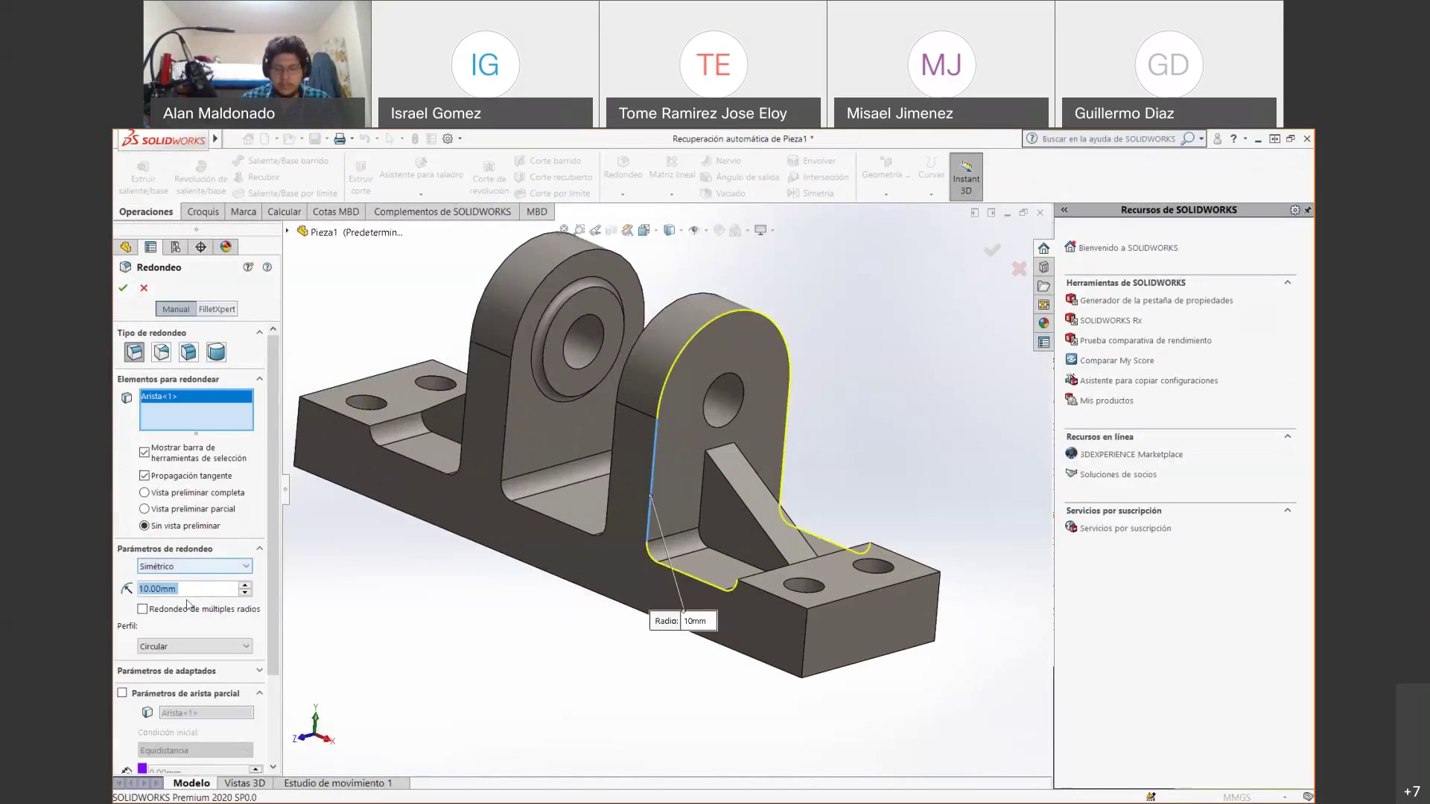
pyautogui.write('5')
pyautogui.click(429, 676)
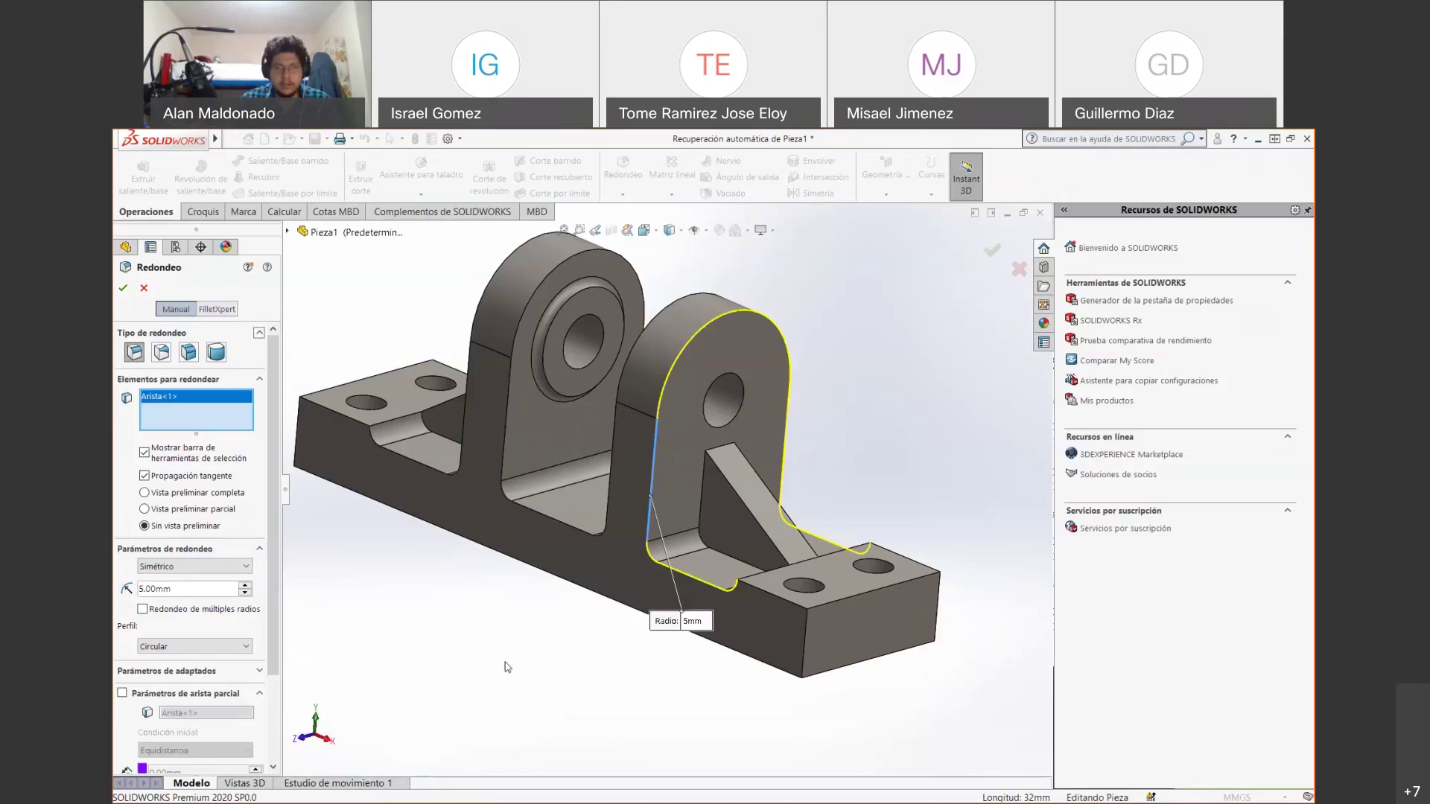
pyautogui.click(124, 288)
pyautogui.click(566, 671)
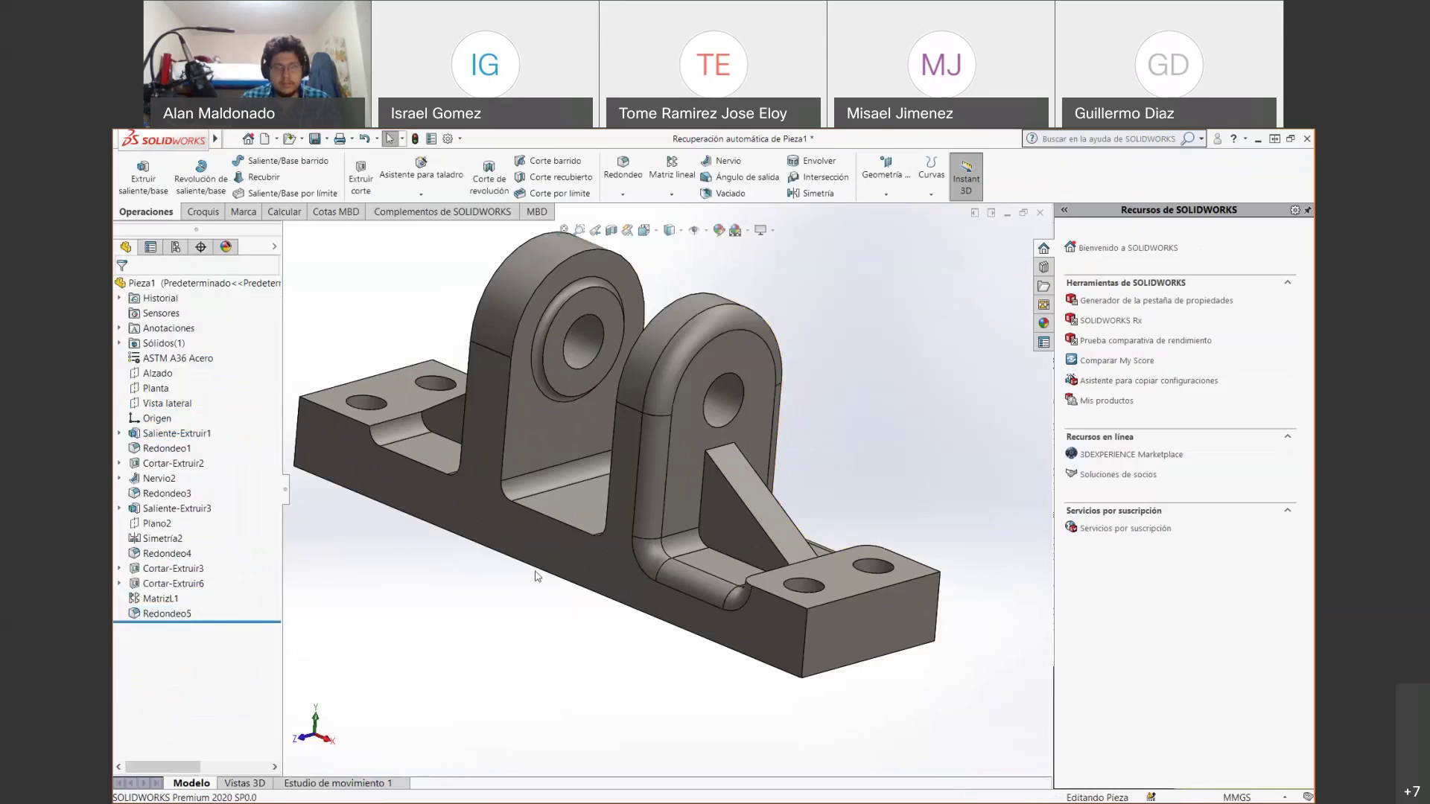
# Apply a matching 5 mm fillet to the tangent edge chain on the opposite lug's outer face.
pyautogui.click(623, 168)
pyautogui.moveTo(516, 634); pyautogui.dragTo(521, 490, button='middle')
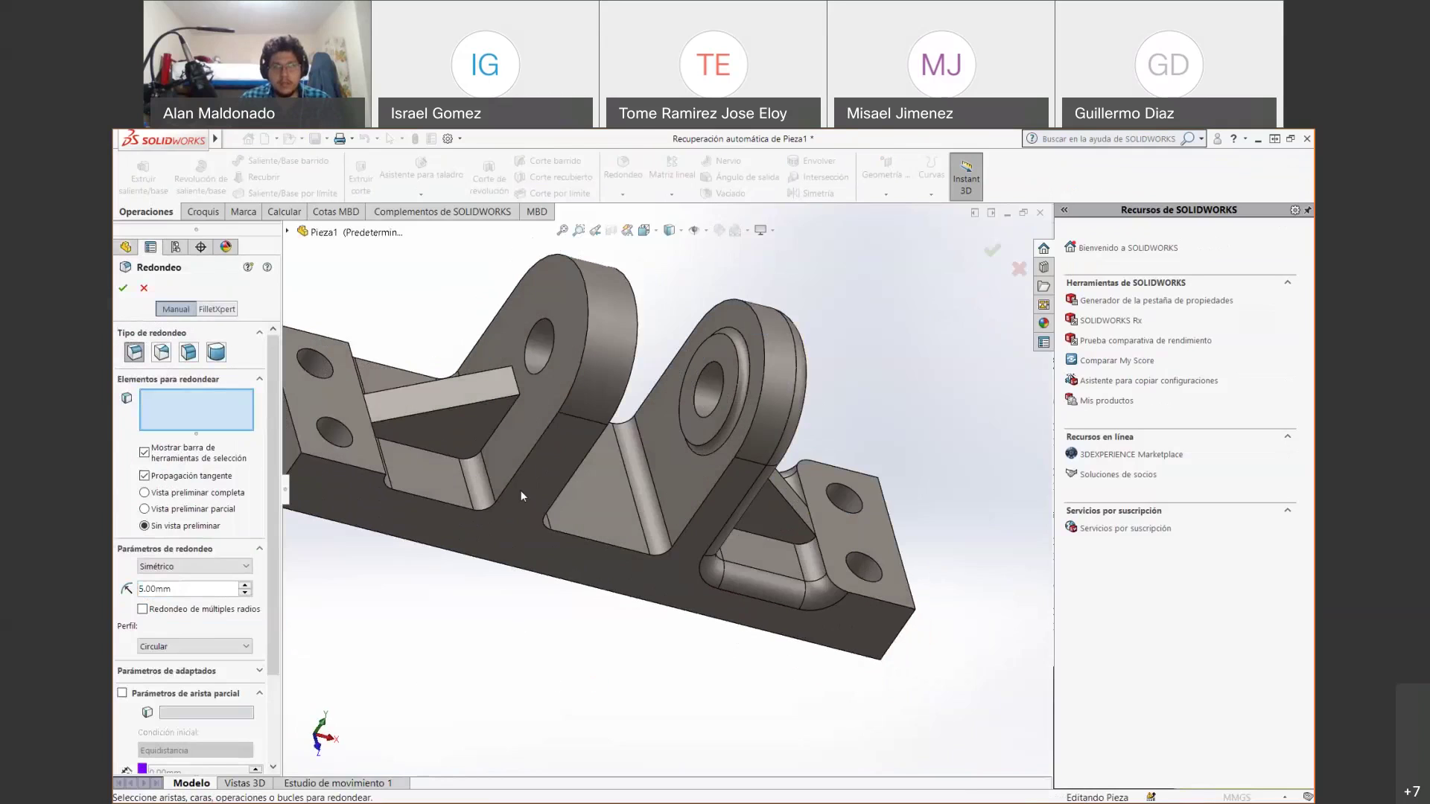
pyautogui.click(517, 470)
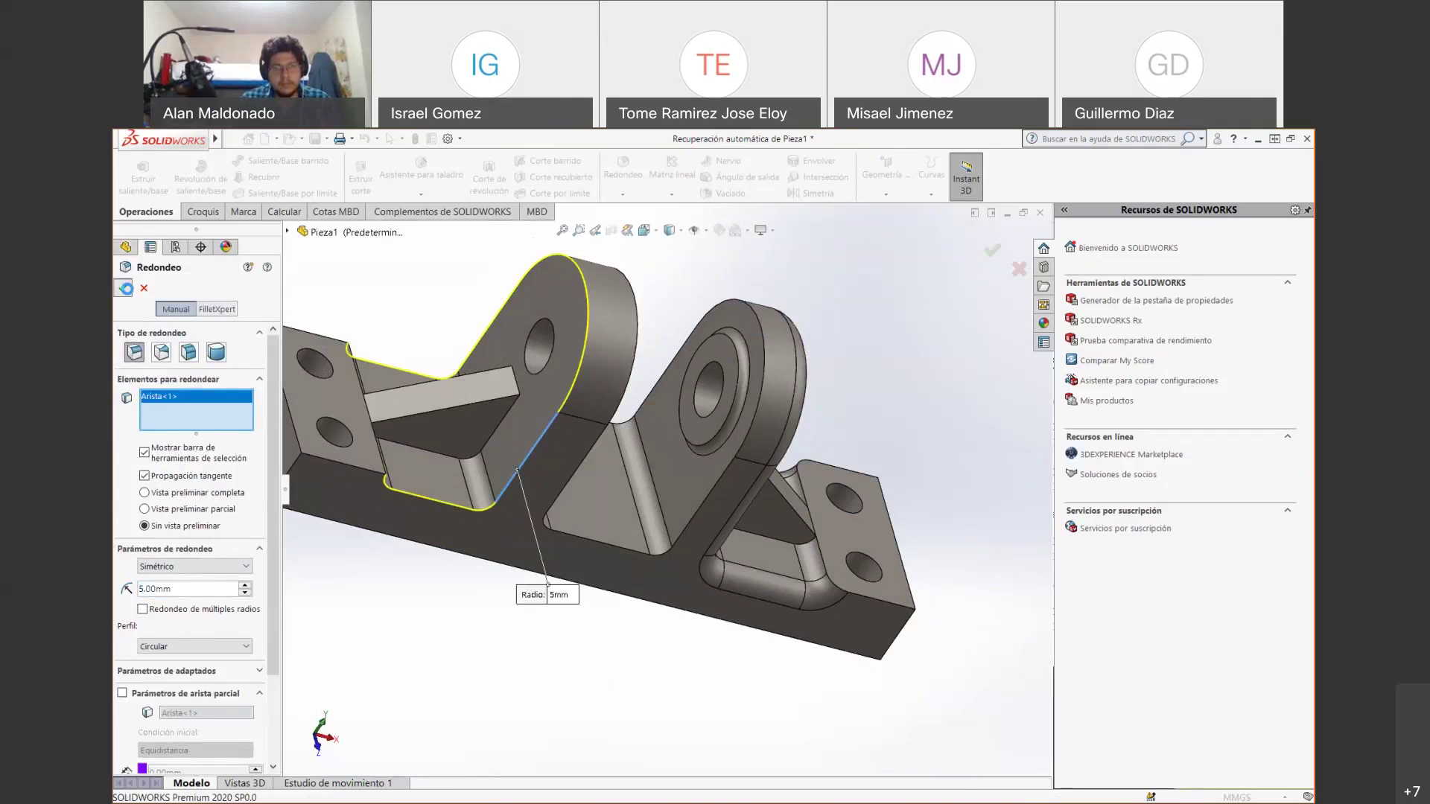
pyautogui.press('Return')
pyautogui.moveTo(874, 602); pyautogui.dragTo(802, 559, button='middle')
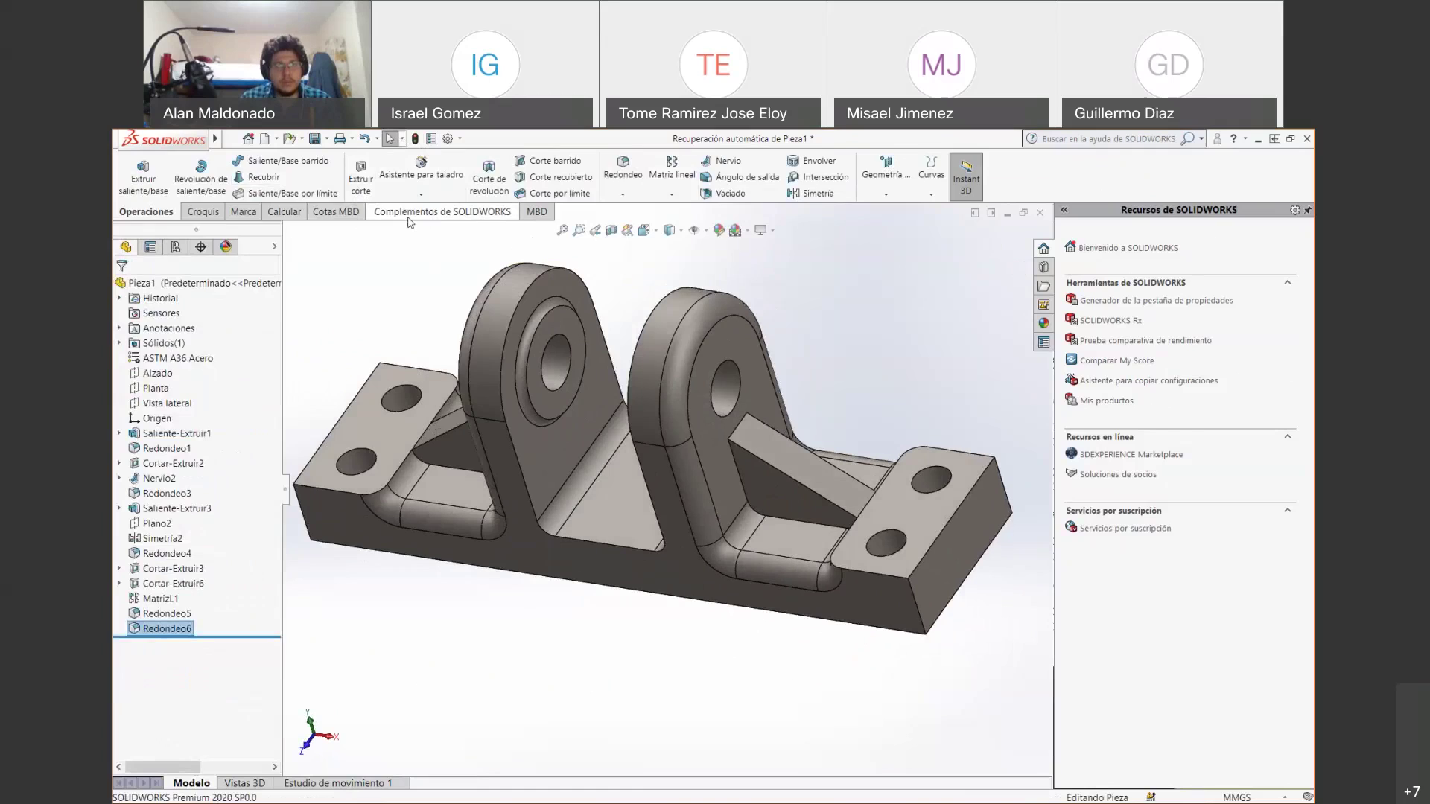
# Activate the SOLIDWORKS Simulation add-in and run the Análisis estático 1 study on the filleted bracket.
pyautogui.click(442, 211)
pyautogui.click(501, 182)
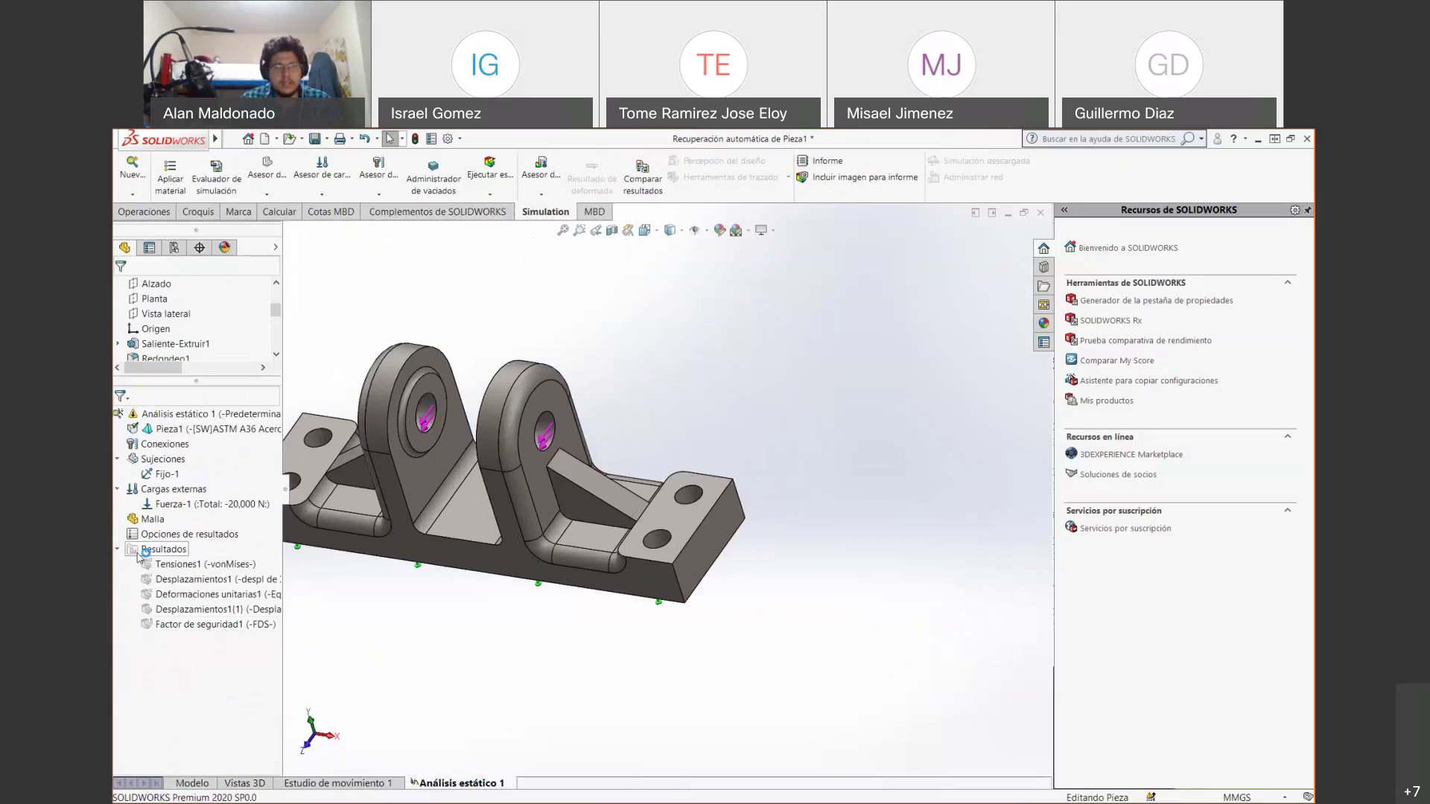
pyautogui.rightClick(135, 550)
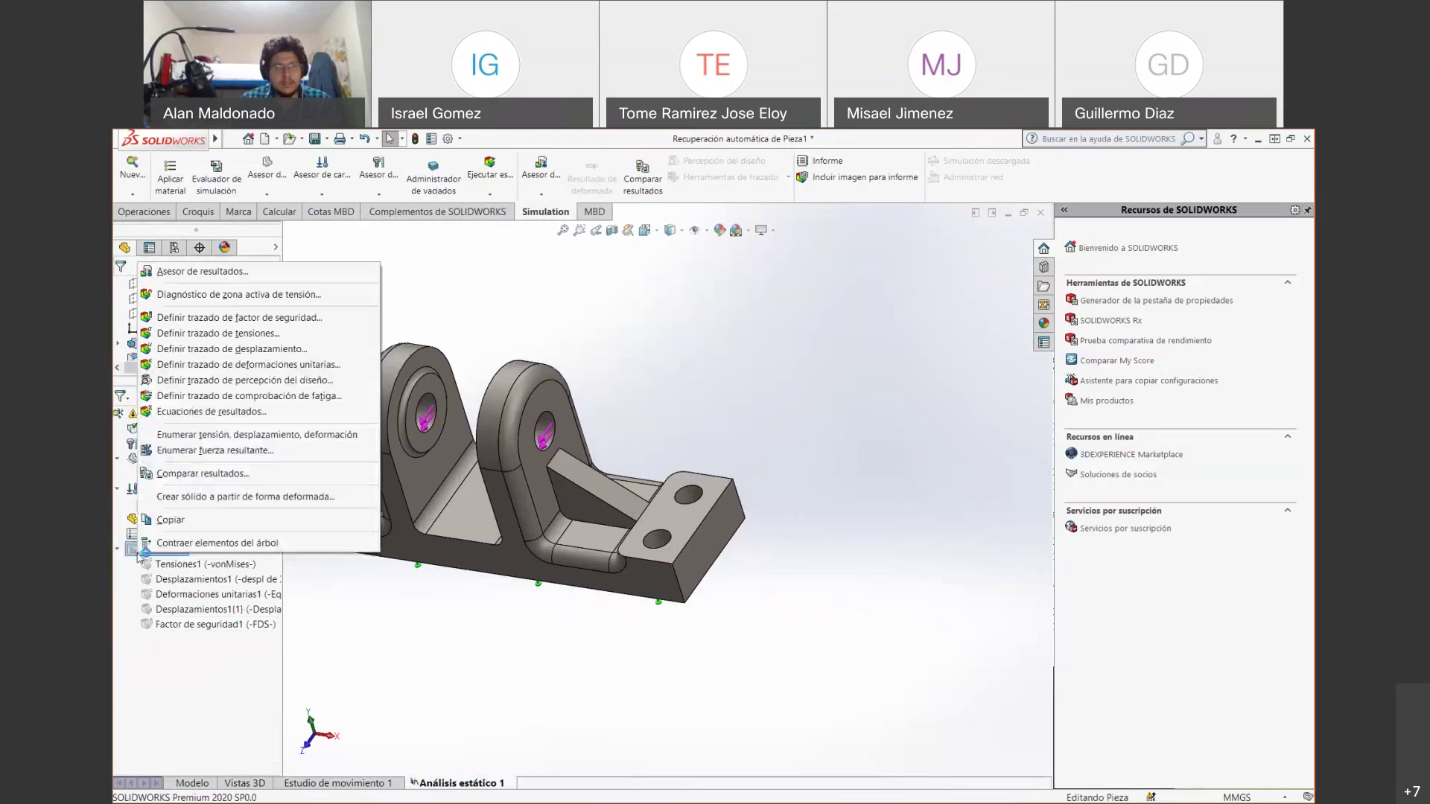
pyautogui.click(543, 702)
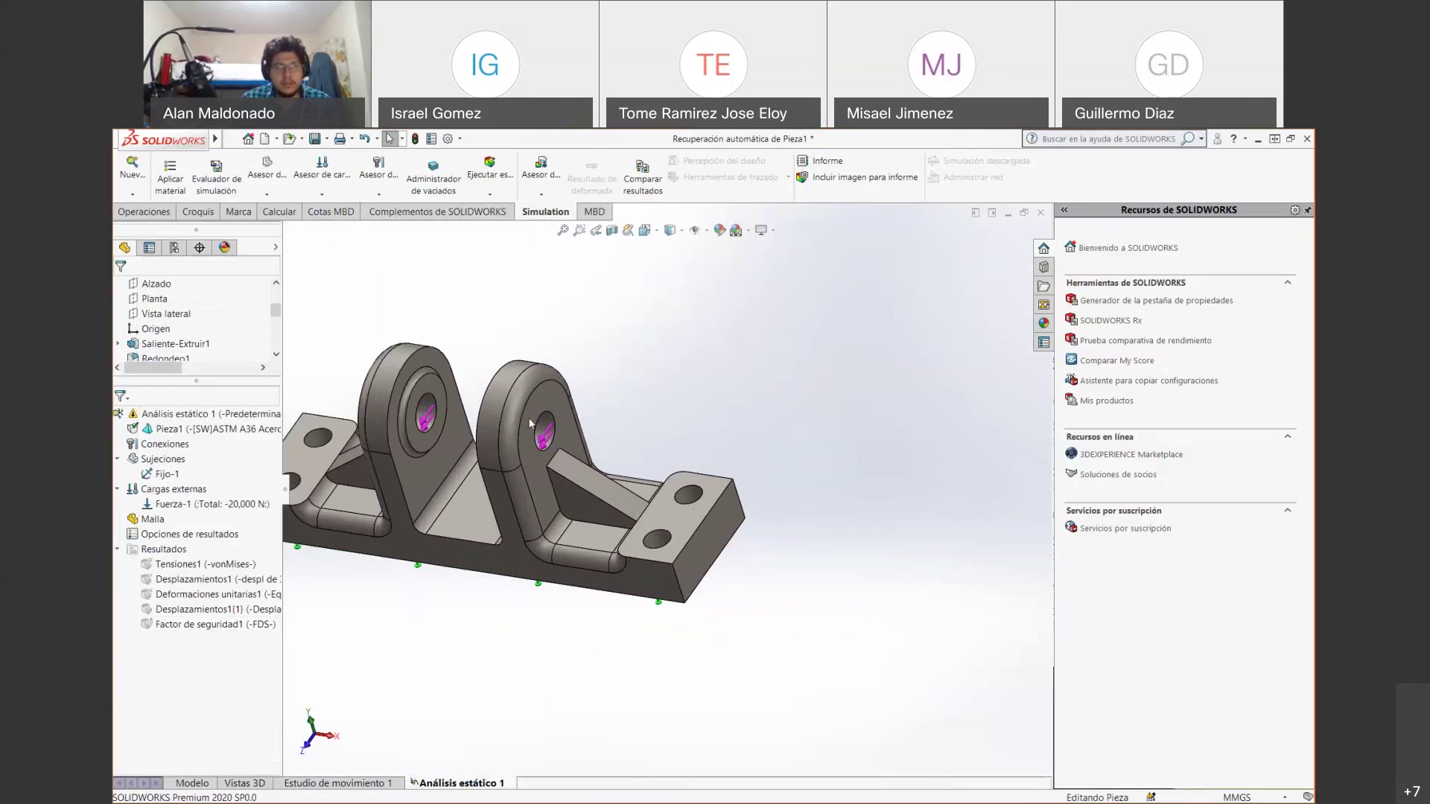
pyautogui.click(488, 193)
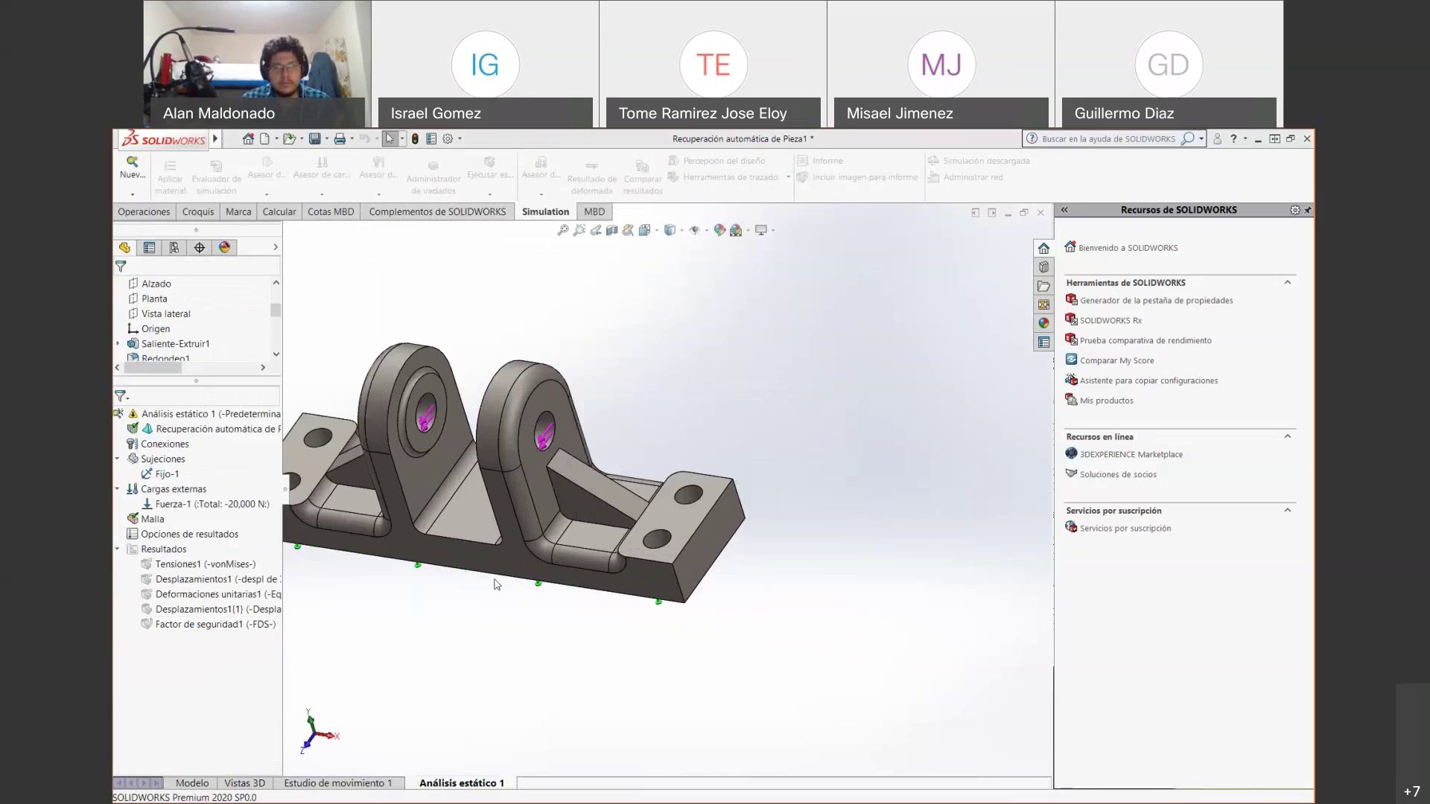
# Examine the von Mises stress at the lug bases and around the new fillets, and return to the solid model.
pyautogui.scroll(-5, 564, 543)
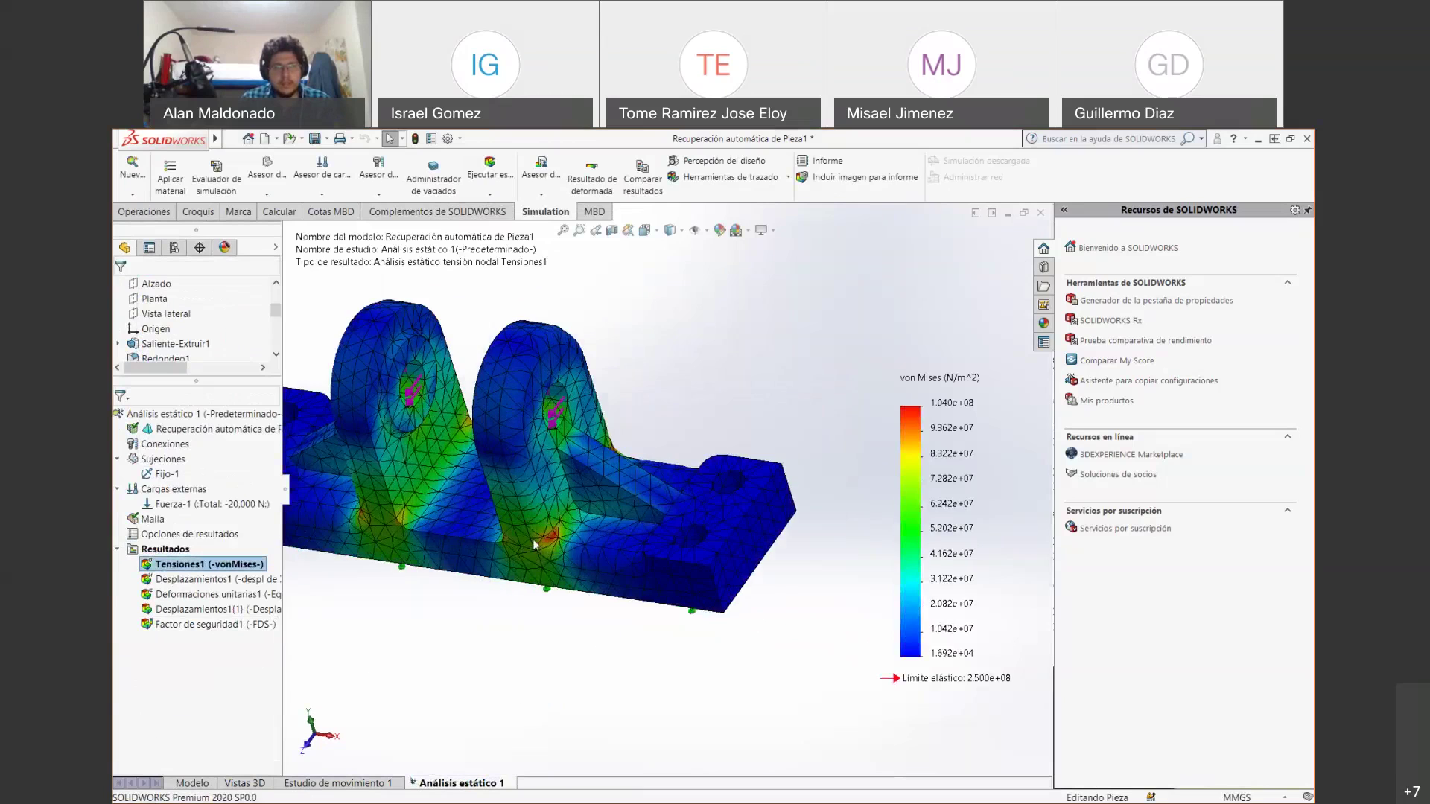
pyautogui.scroll(-4, 580, 527)
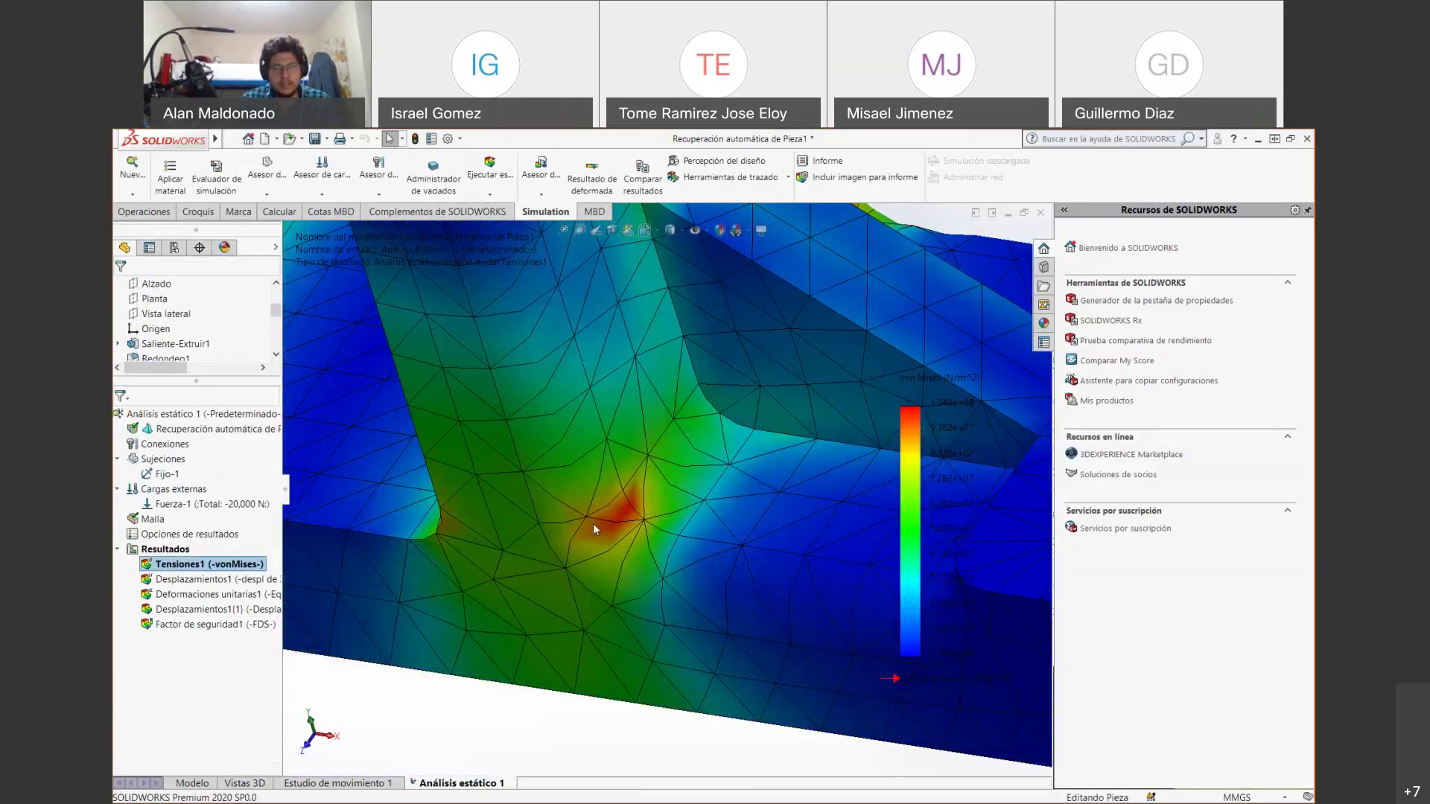
pyautogui.scroll(10, 599, 548)
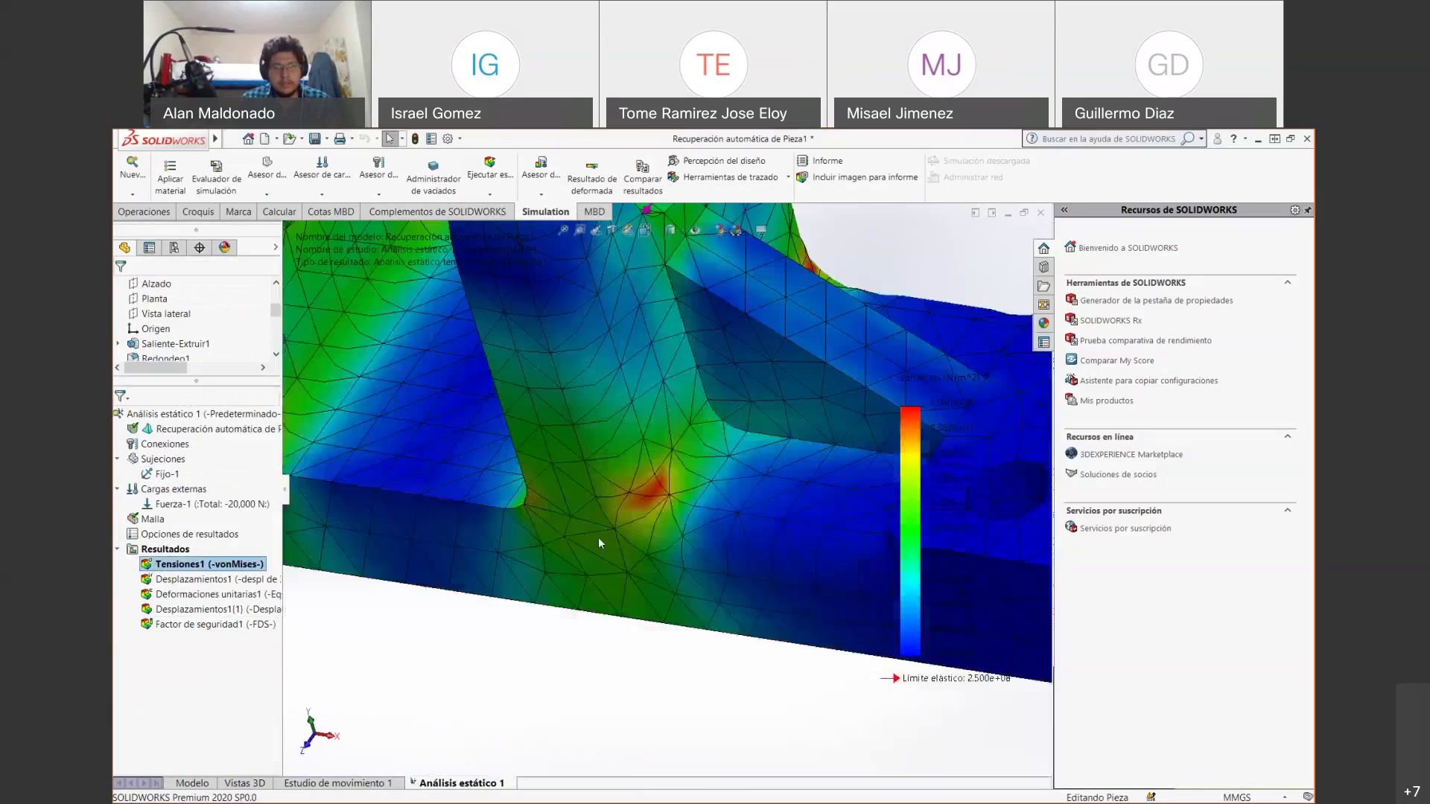
pyautogui.moveTo(605, 422); pyautogui.dragTo(782, 618, button='middle')
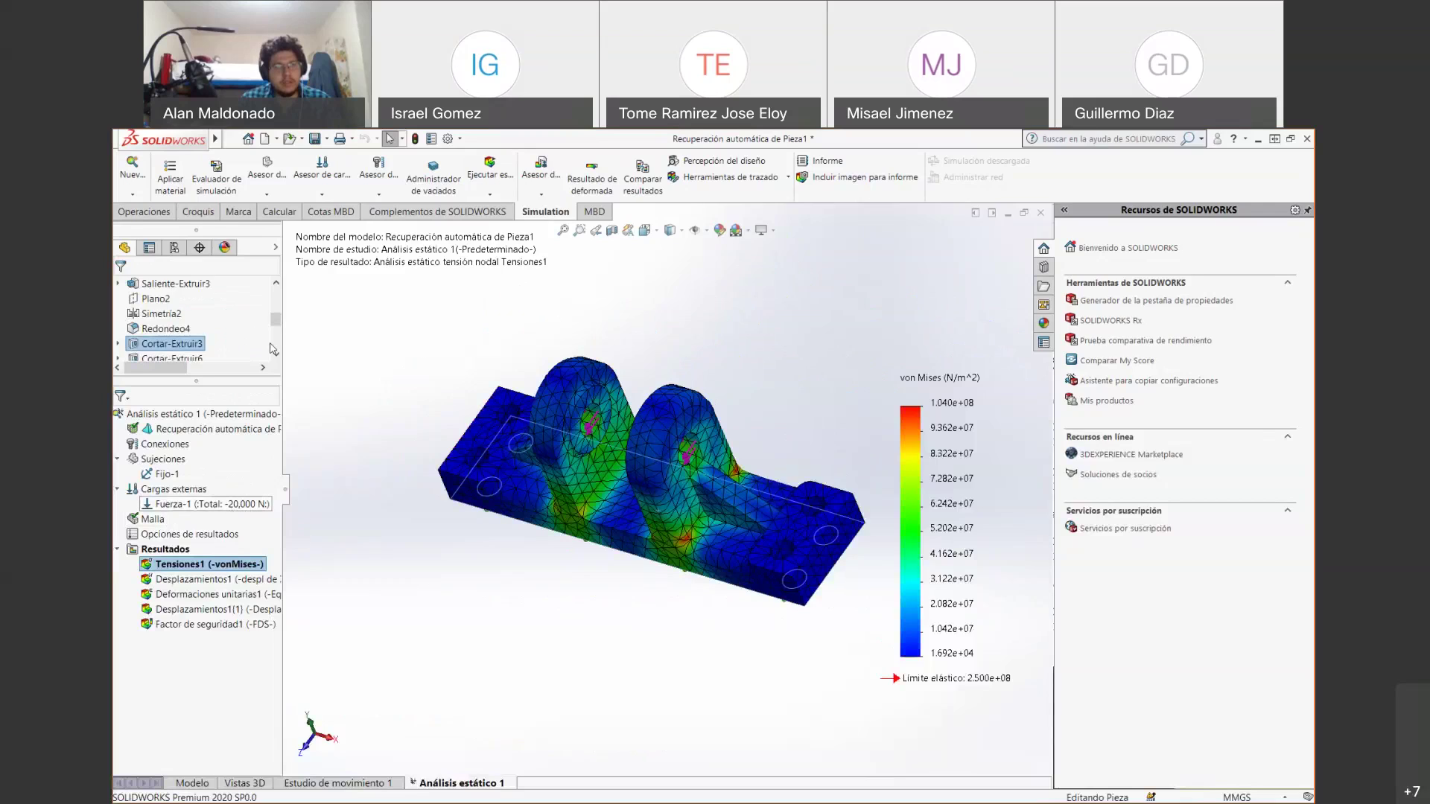
pyautogui.scroll(2, 273, 346)
pyautogui.scroll(-2, 276, 323)
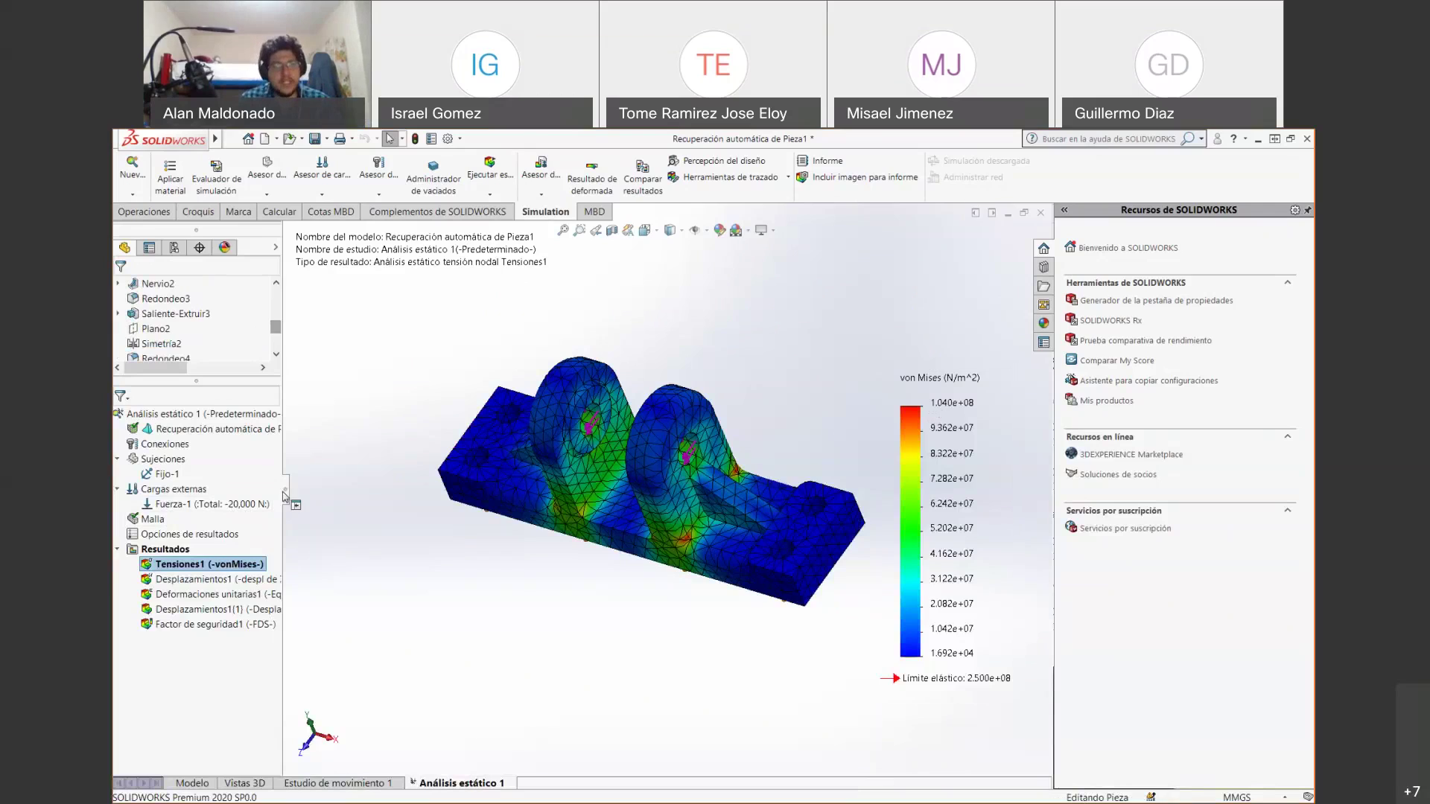
pyautogui.click(192, 782)
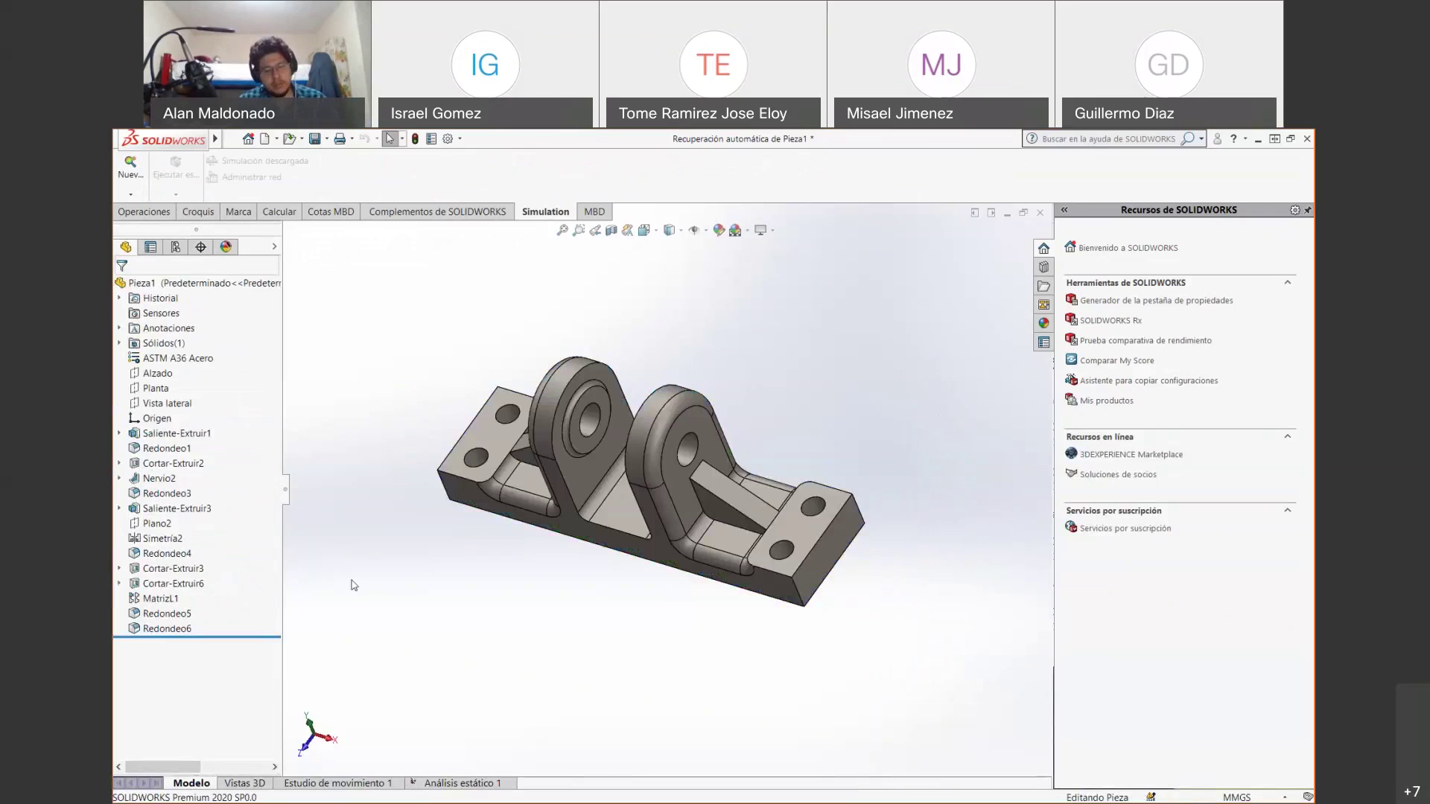
# Delete both 5 mm lug fillets, Redondeo6 and Redondeo5, from the bracket.
pyautogui.click(178, 629)
pyautogui.press('Delete')
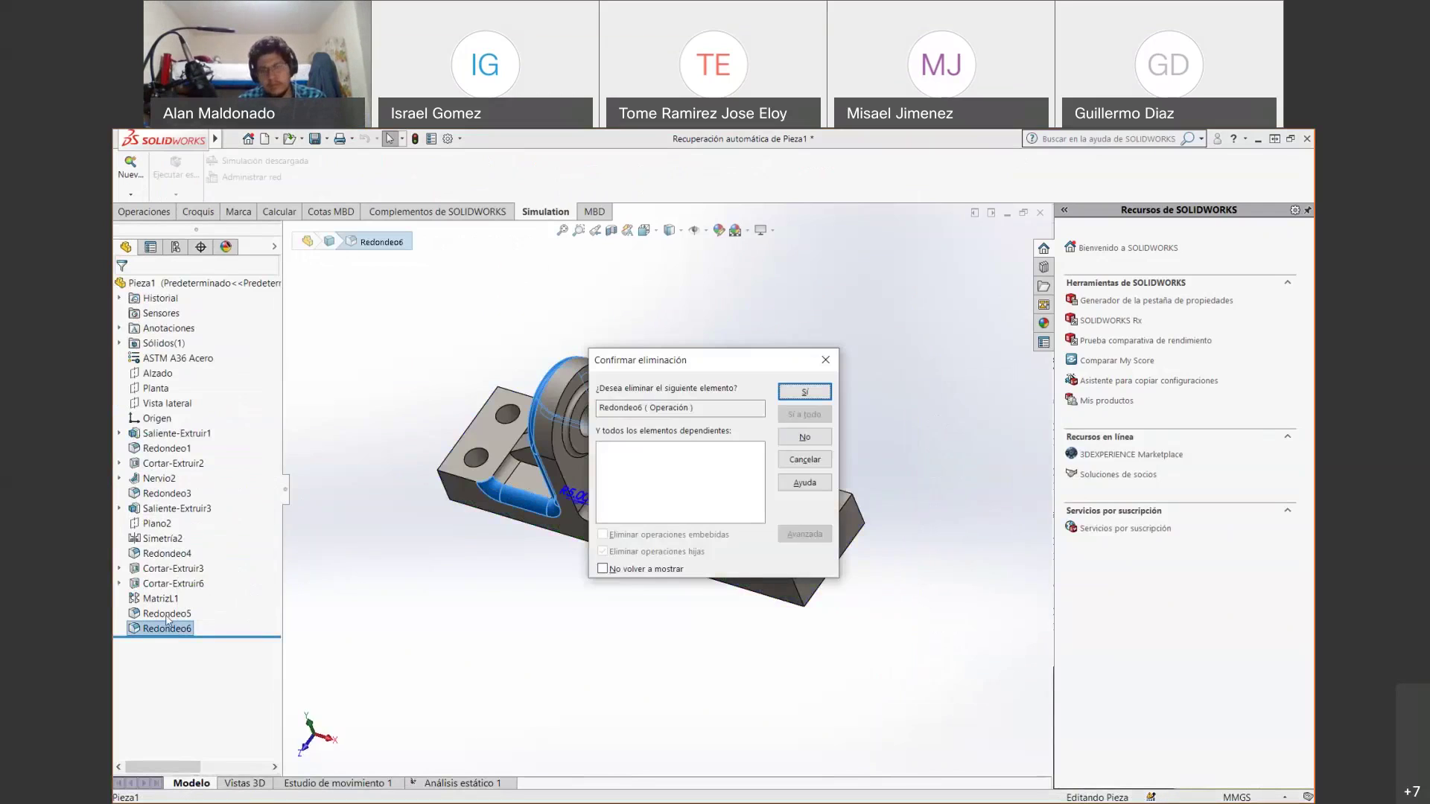
pyautogui.press('Return')
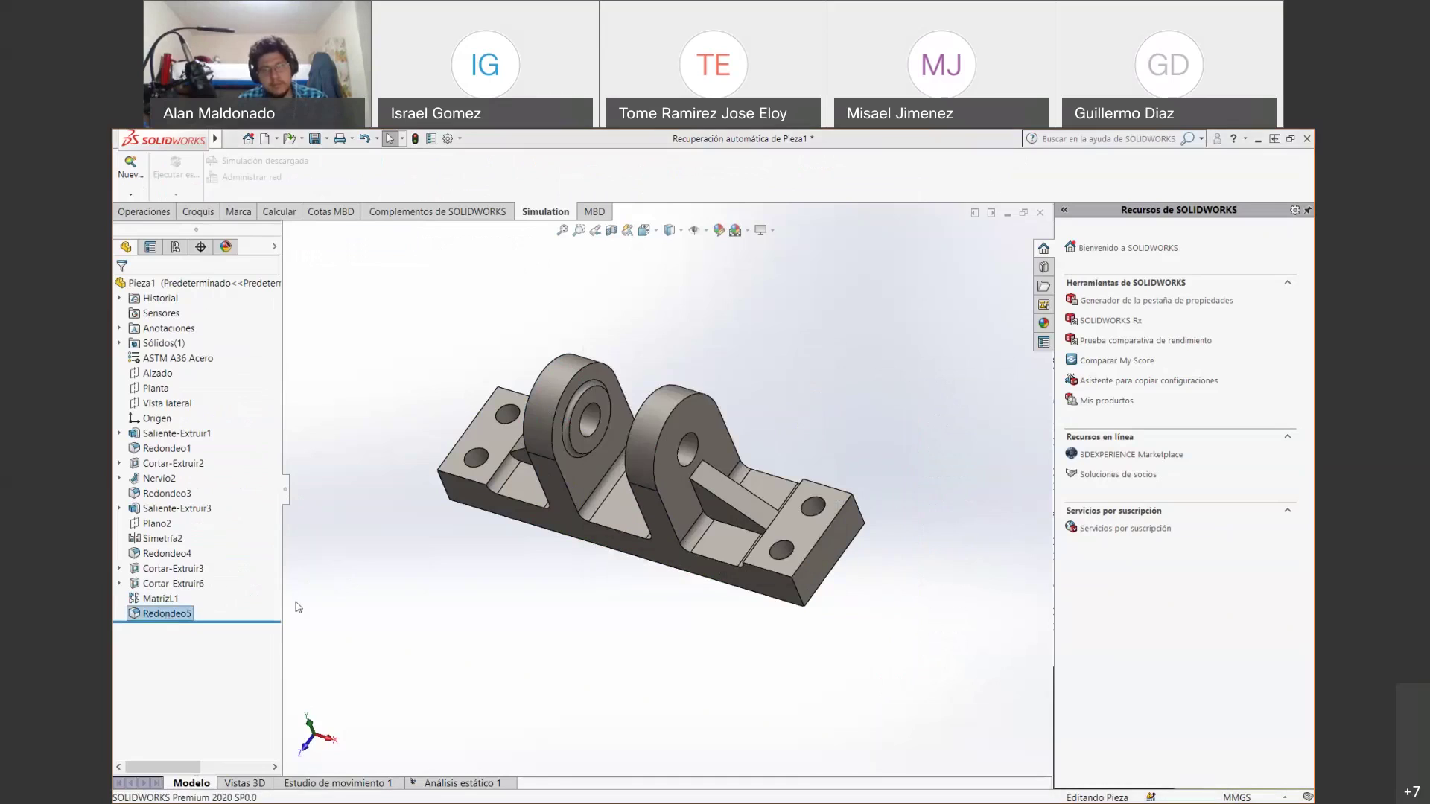
pyautogui.press('Delete')
pyautogui.press('Return')
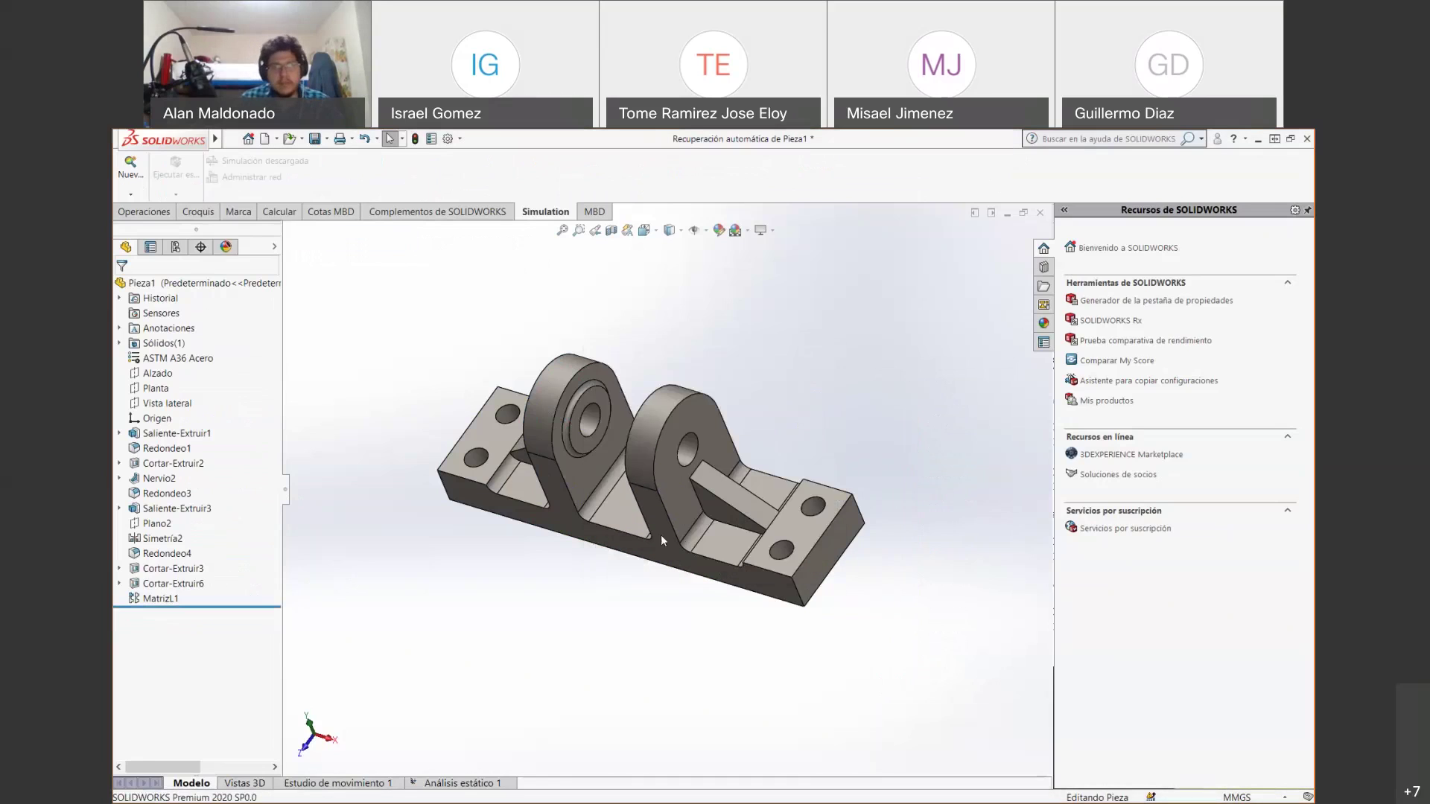
# Rerun the Análisis estático 1 study without the lug fillets and examine the von Mises stress at the lug bases and rib.
pyautogui.click(432, 782)
pyautogui.click(654, 167)
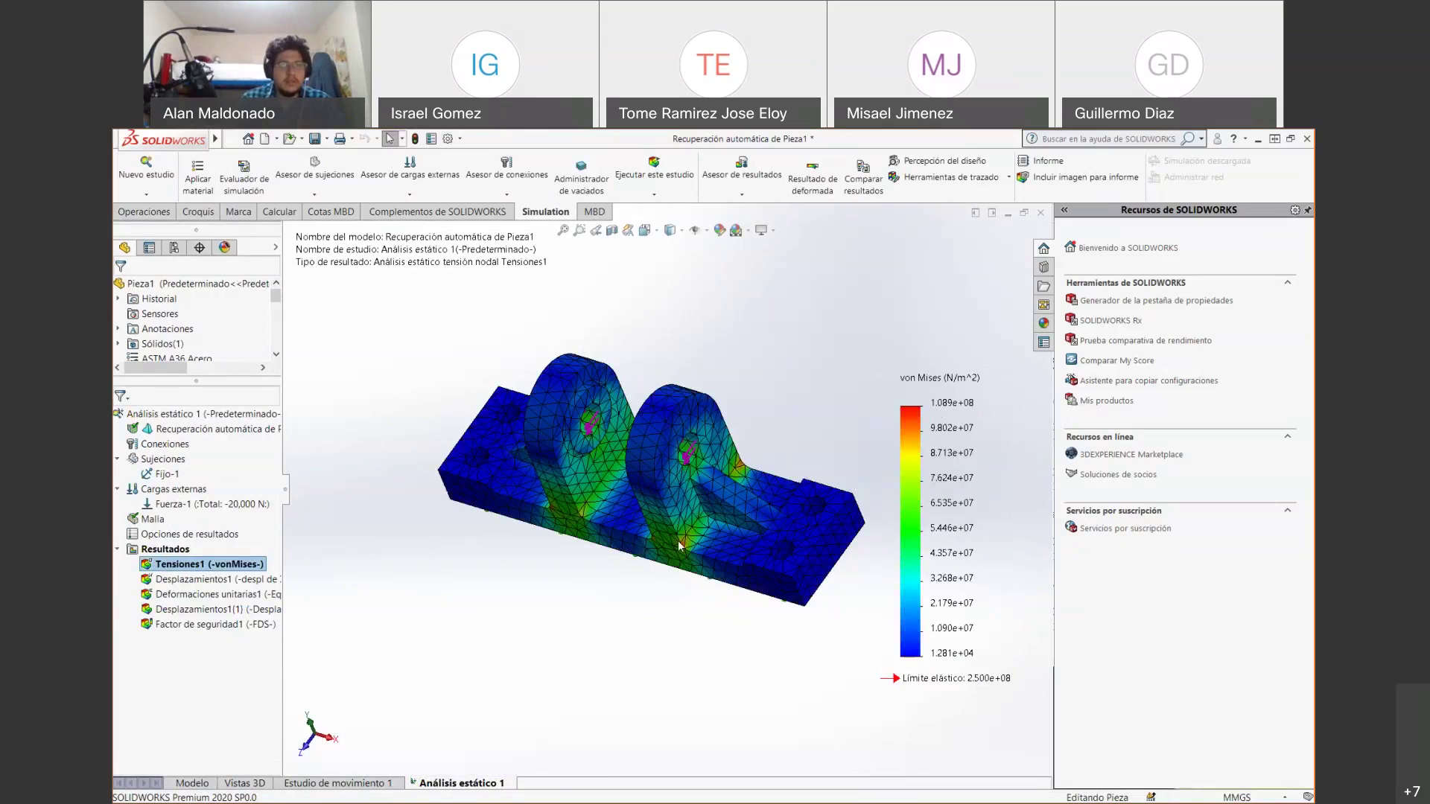
pyautogui.scroll(-2, 679, 546)
pyautogui.scroll(-4, 681, 547)
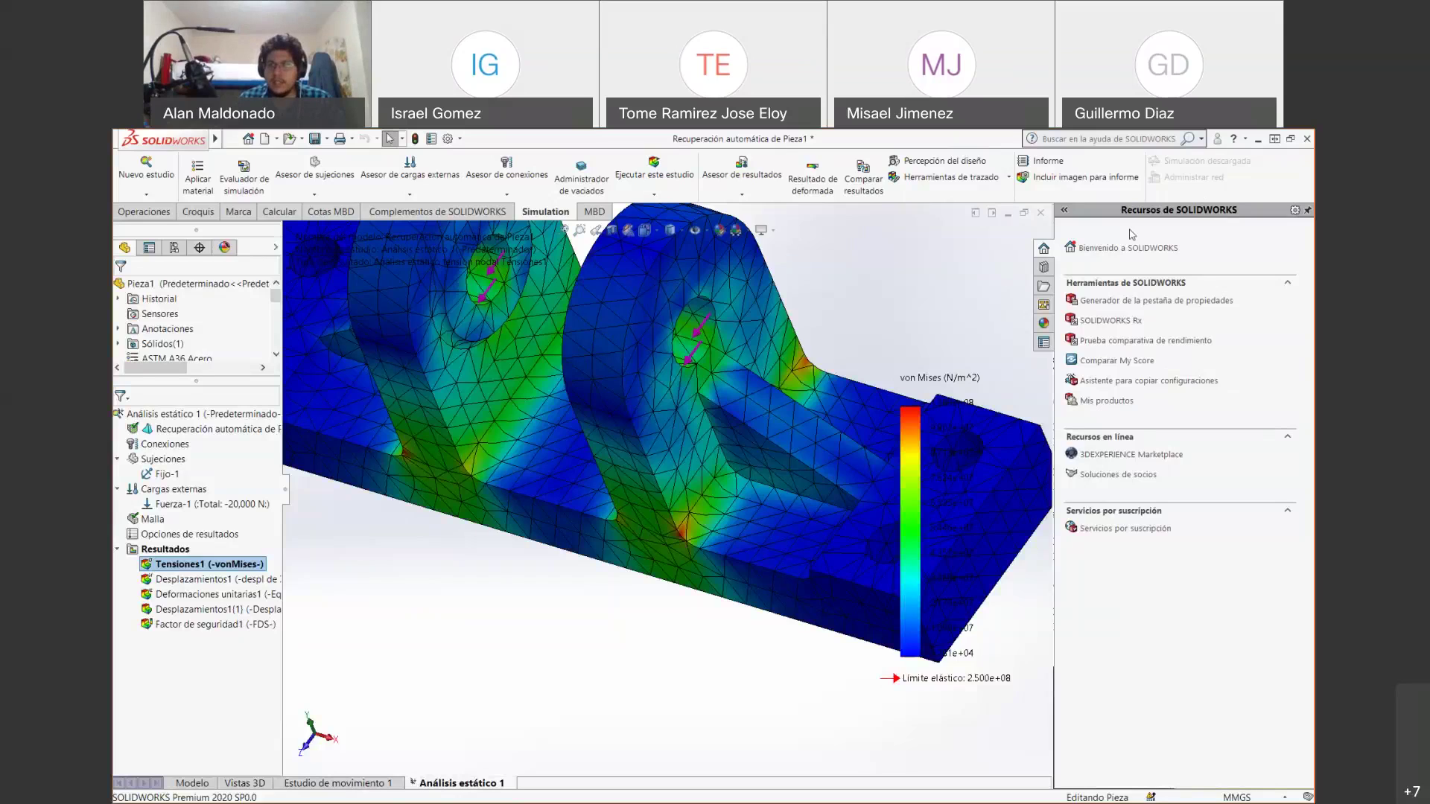
pyautogui.click(1308, 213)
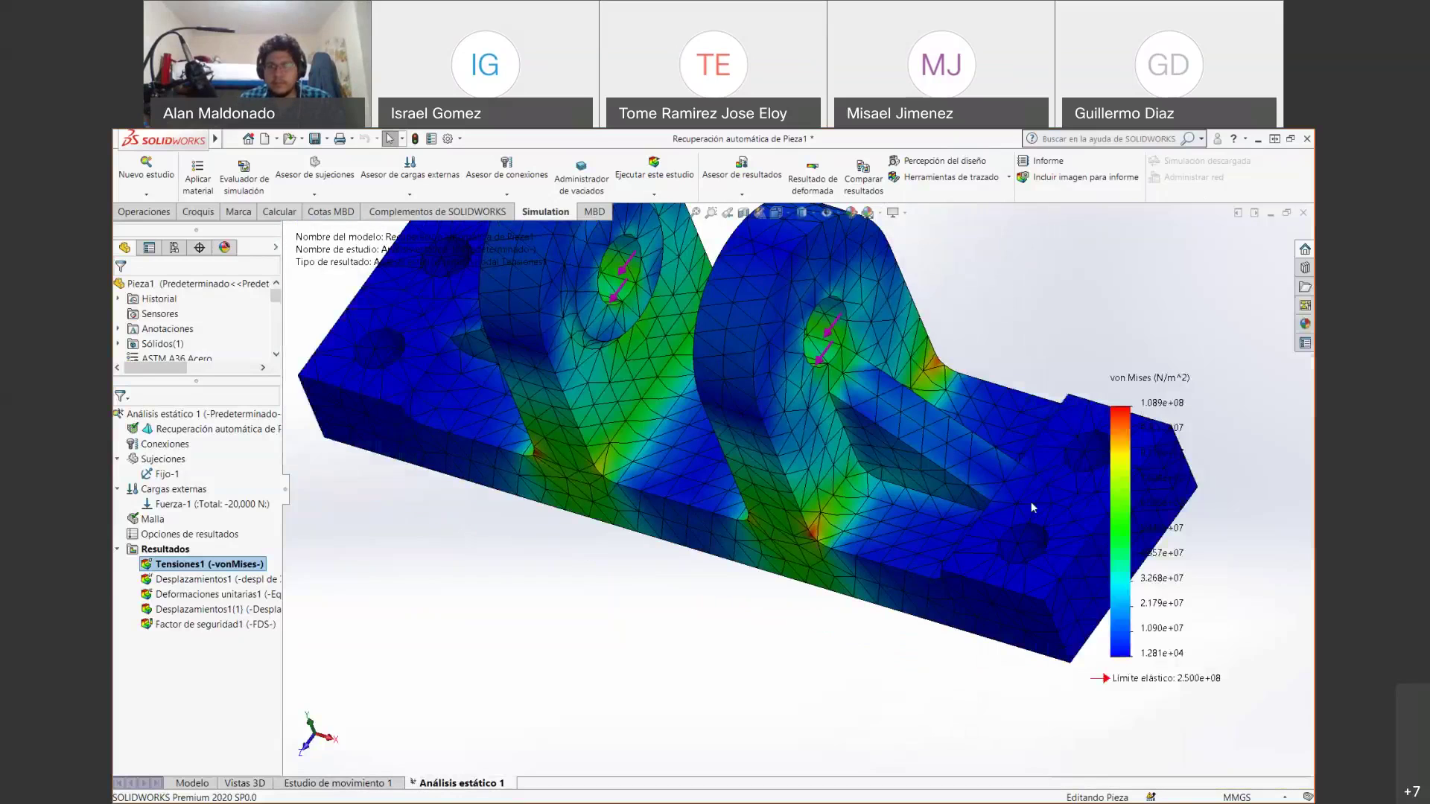
pyautogui.scroll(3, 1008, 582)
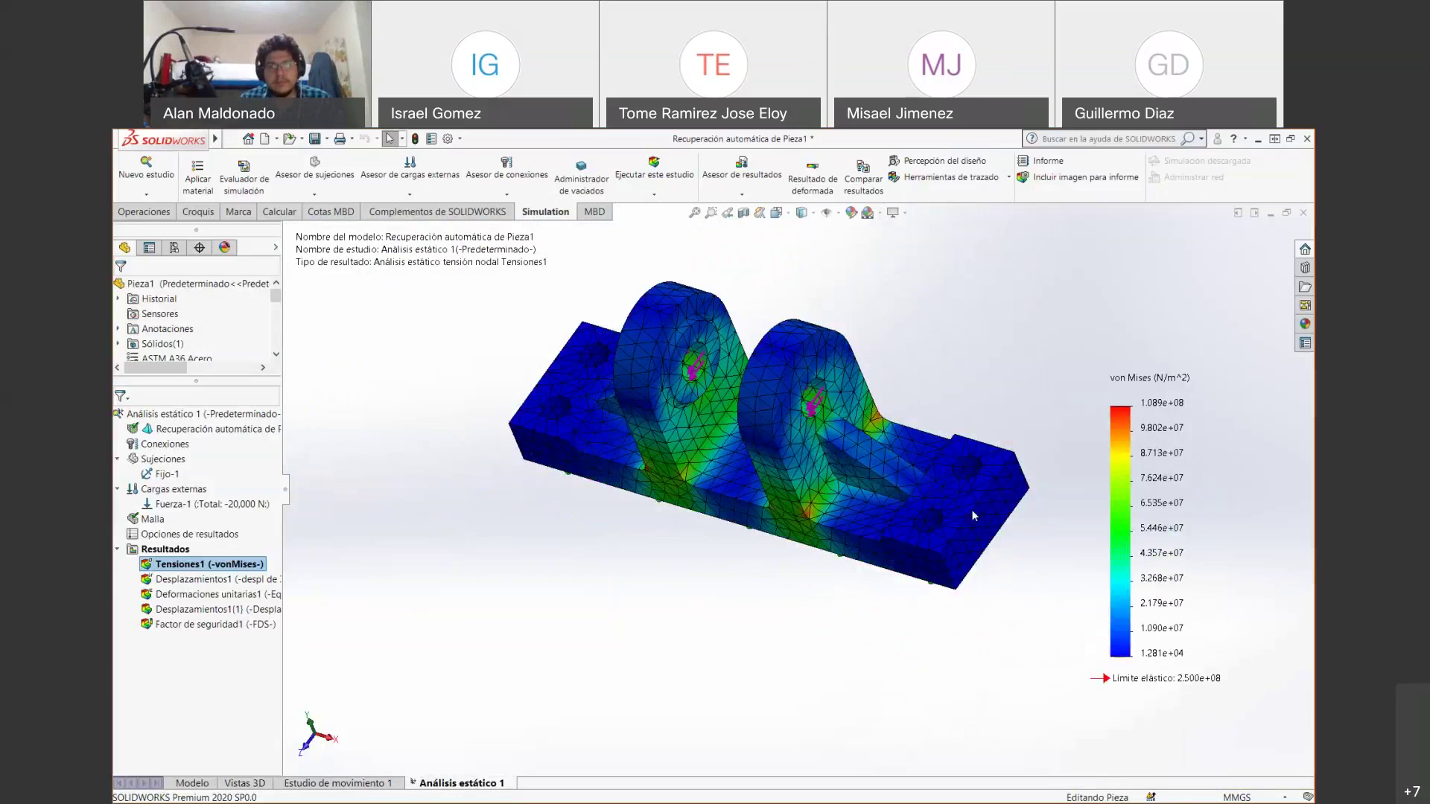
pyautogui.scroll(-1, 971, 510)
pyautogui.moveTo(697, 448); pyautogui.dragTo(706, 383, button='middle')
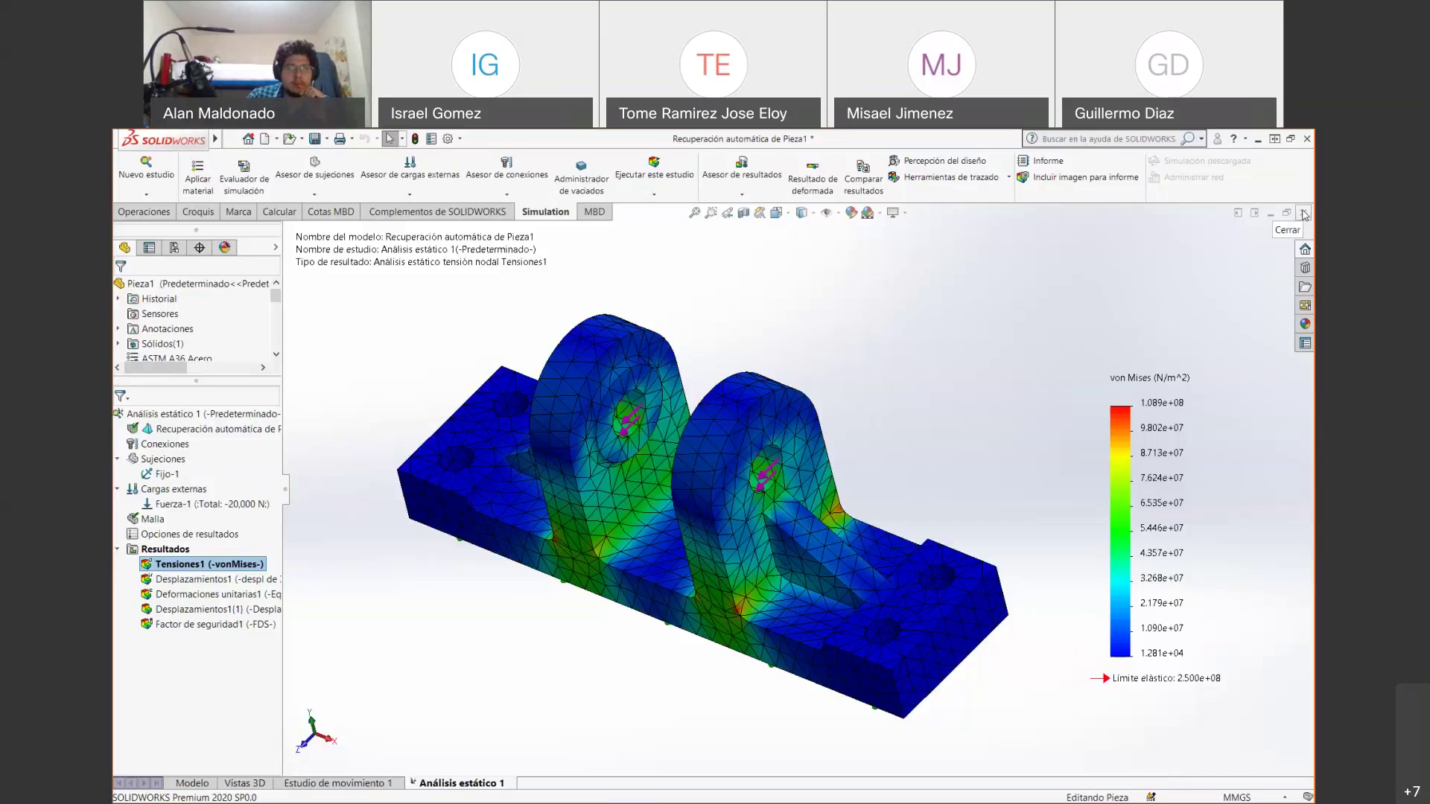
# Delete the Análisis estático 1 study and create a new static study under the same name.
pyautogui.rightClick(472, 782)
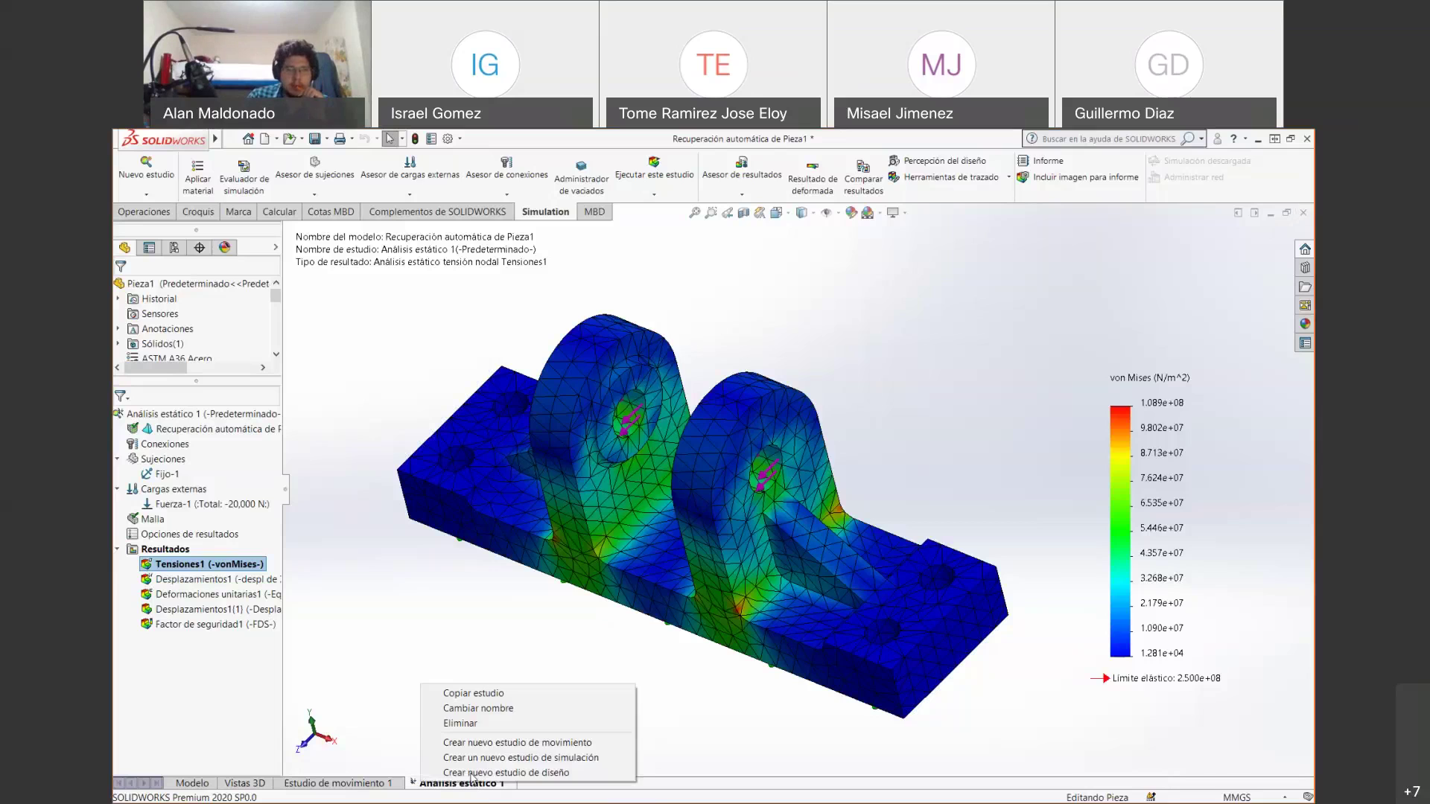
pyautogui.click(462, 723)
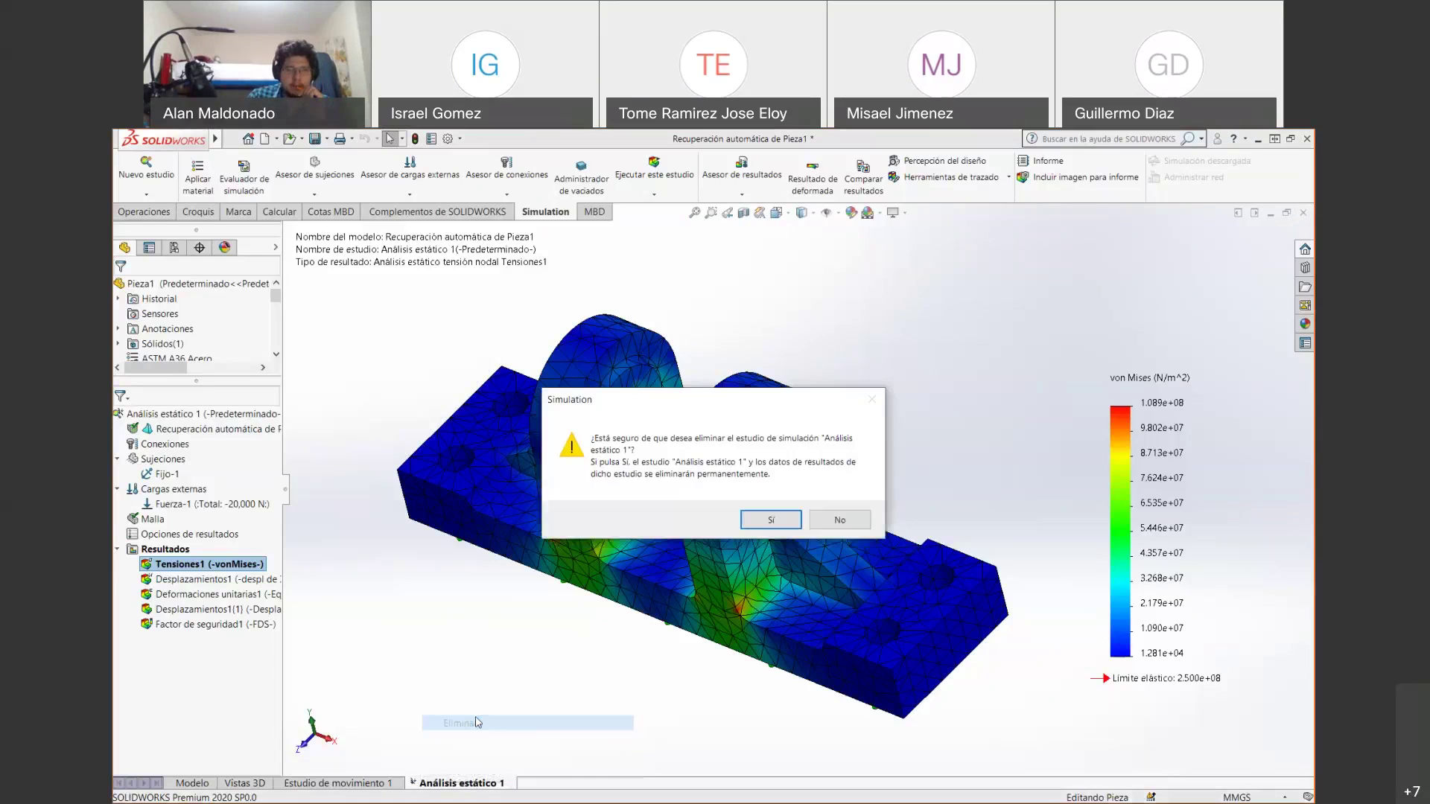
pyautogui.click(767, 520)
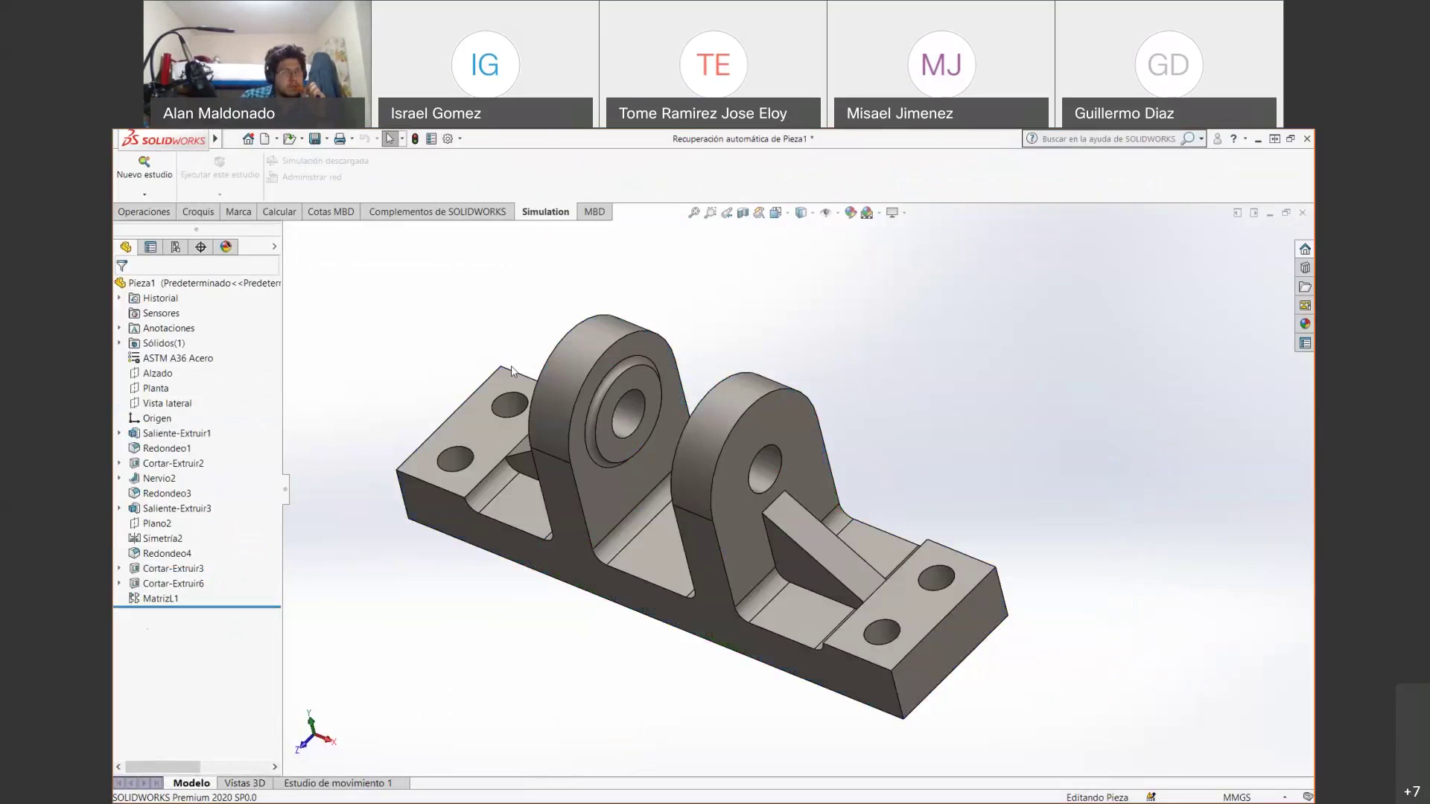
pyautogui.click(143, 164)
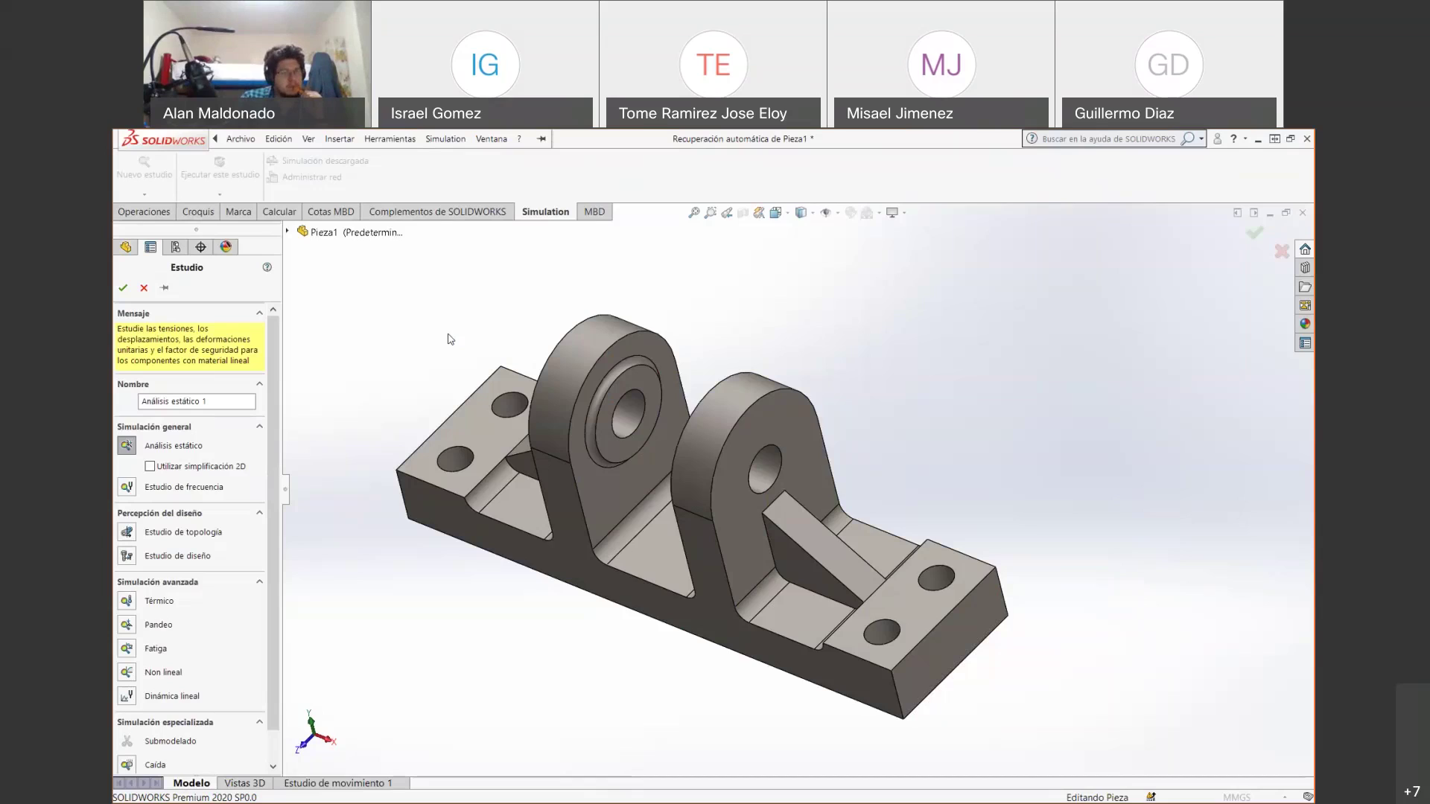
pyautogui.click(134, 449)
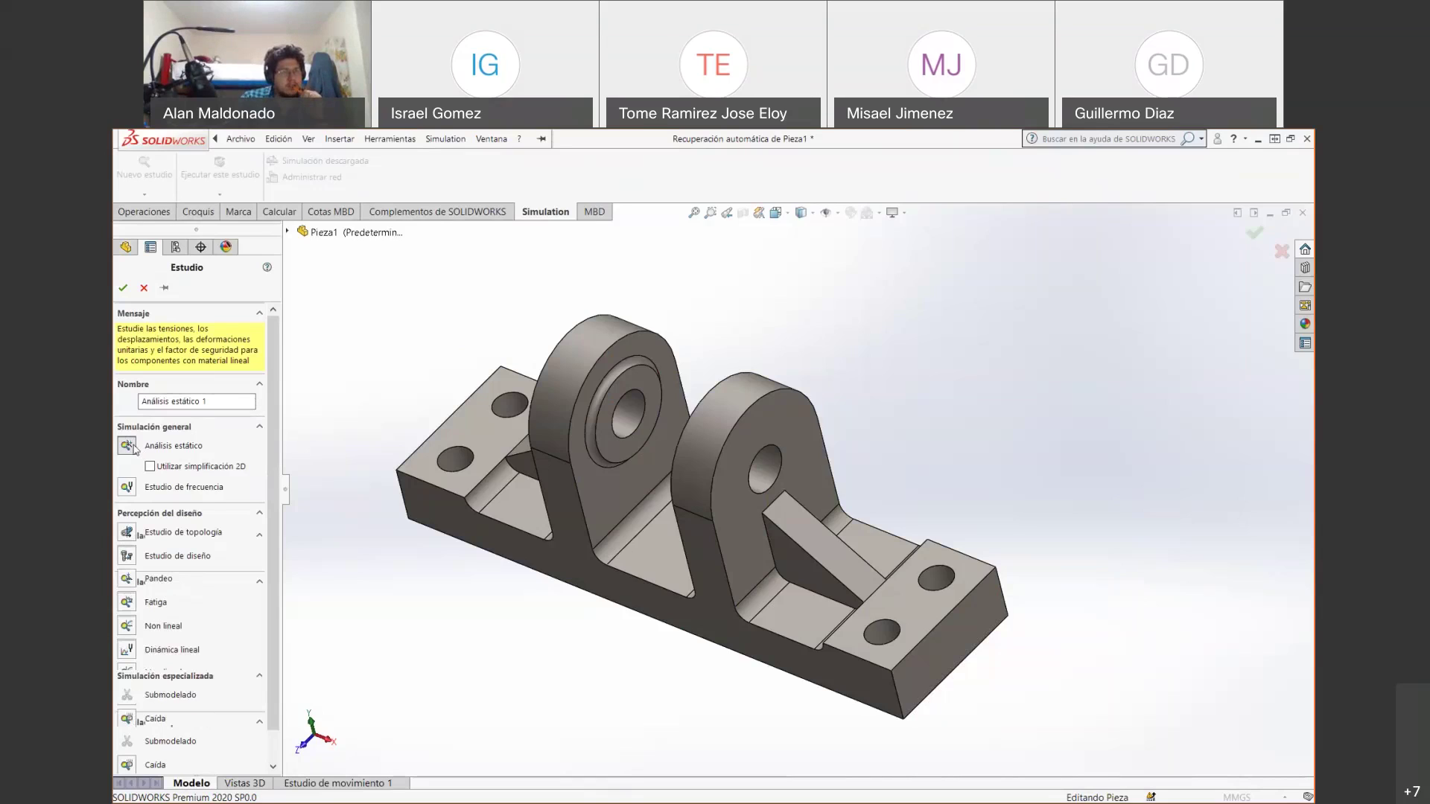
pyautogui.click(123, 288)
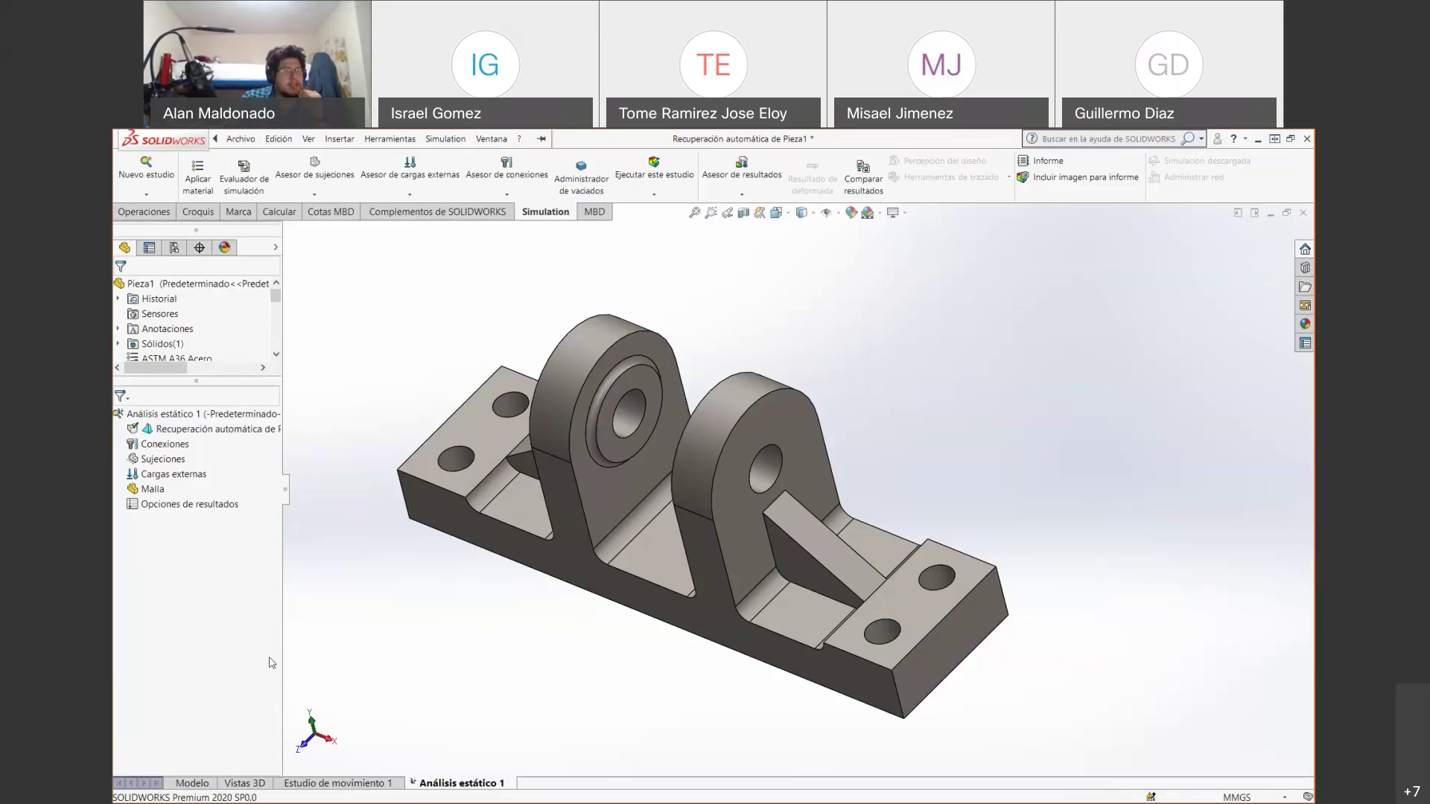
# Review the ASTM A36 Acero properties in the study's material settings, leaving the material as assigned.
pyautogui.click(198, 176)
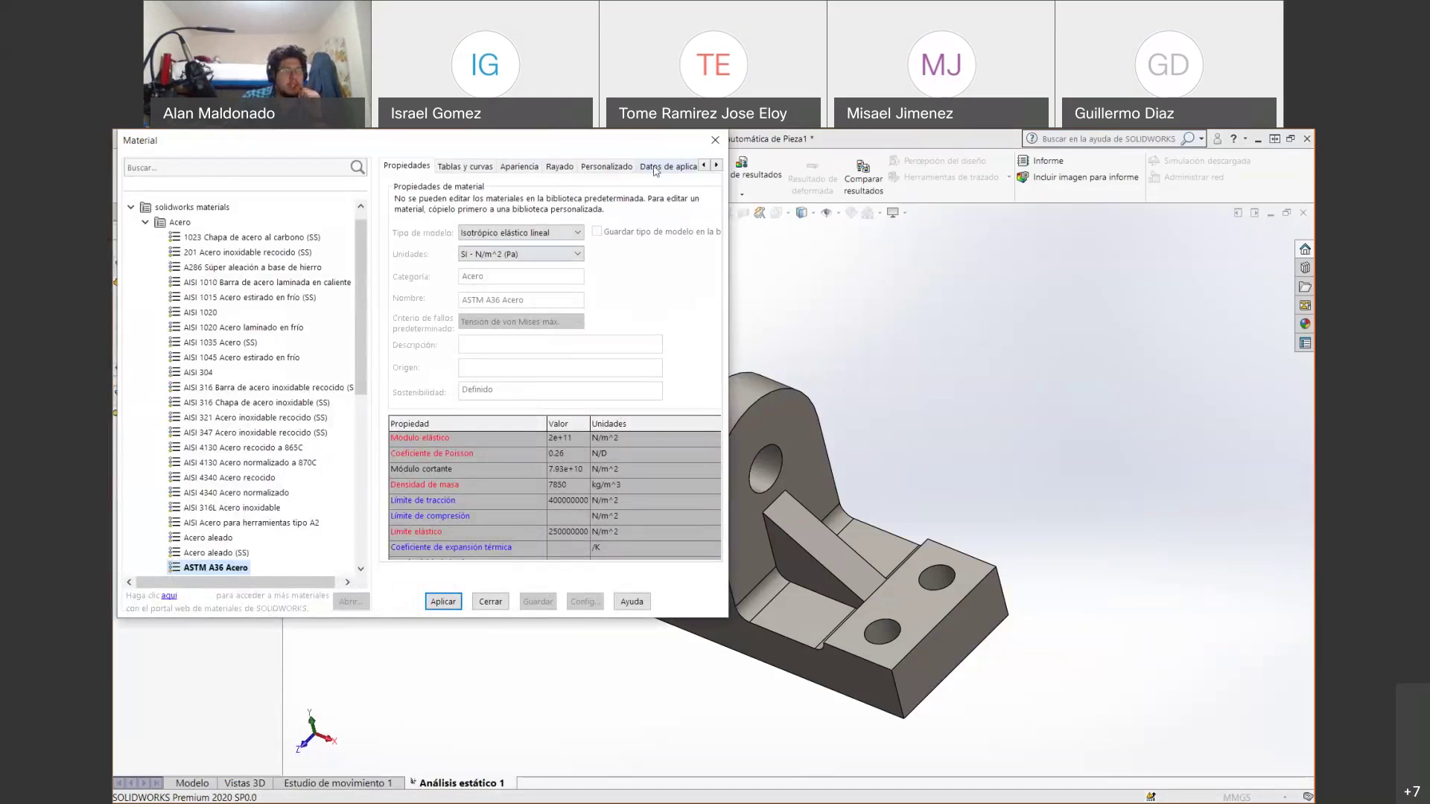
pyautogui.click(715, 141)
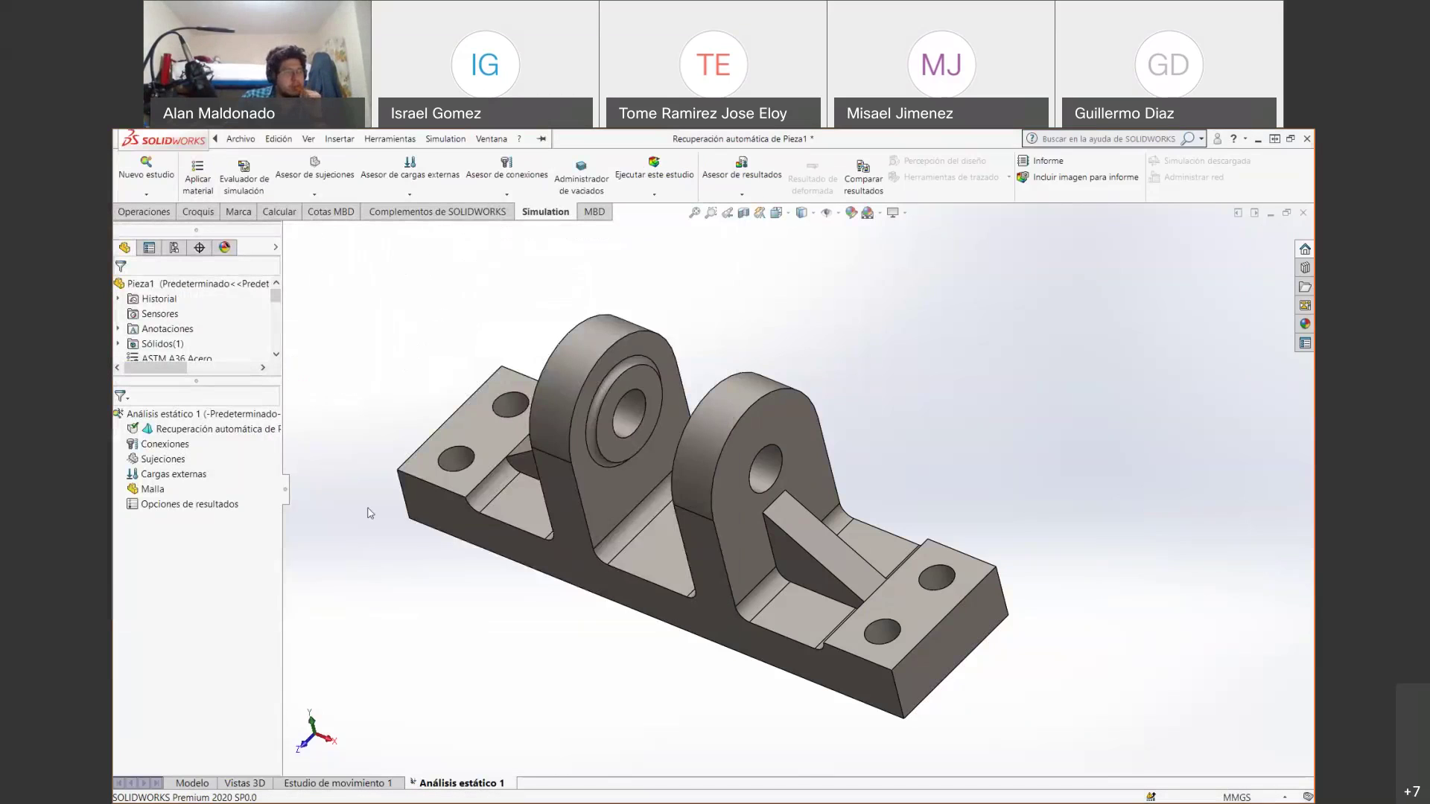
pyautogui.click(198, 176)
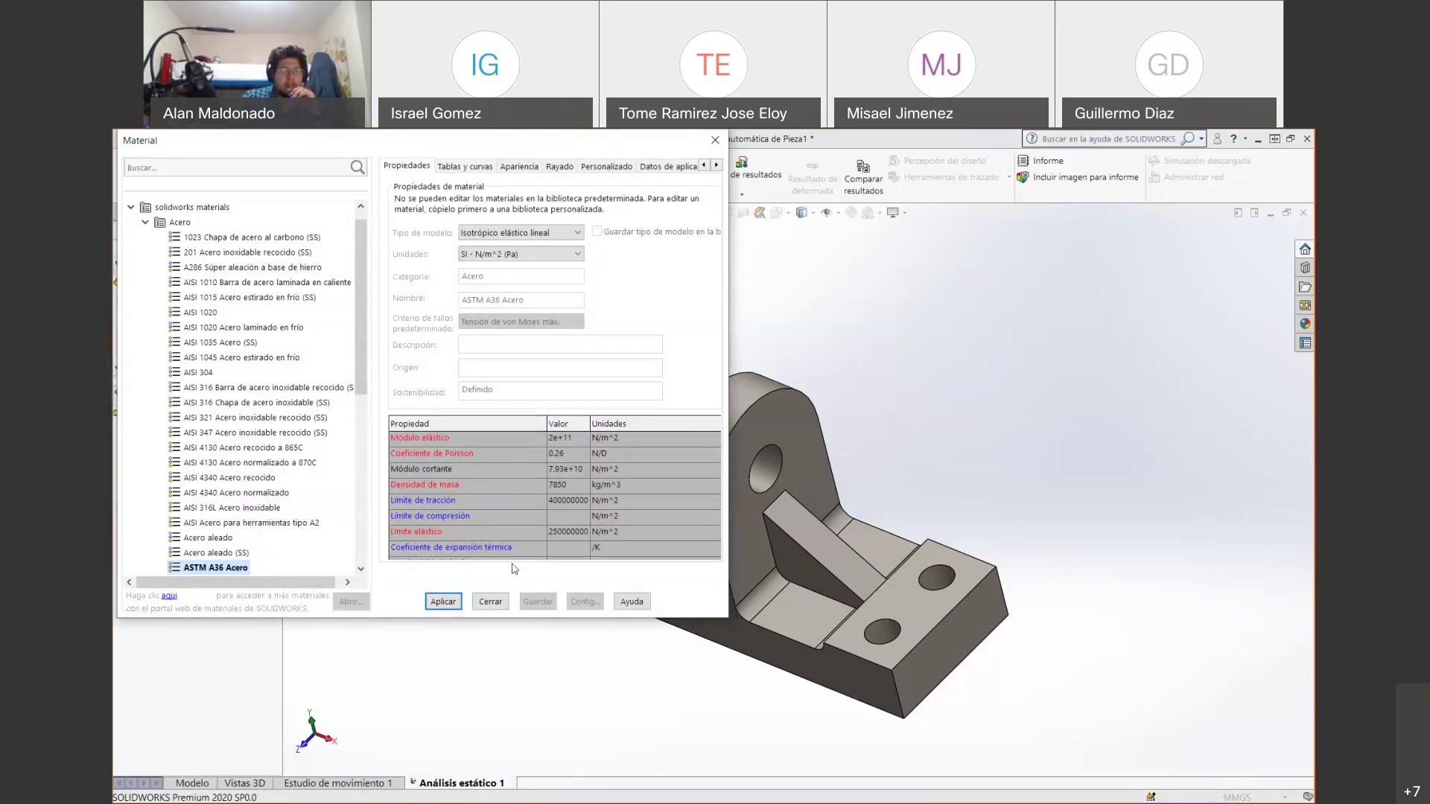
pyautogui.click(498, 607)
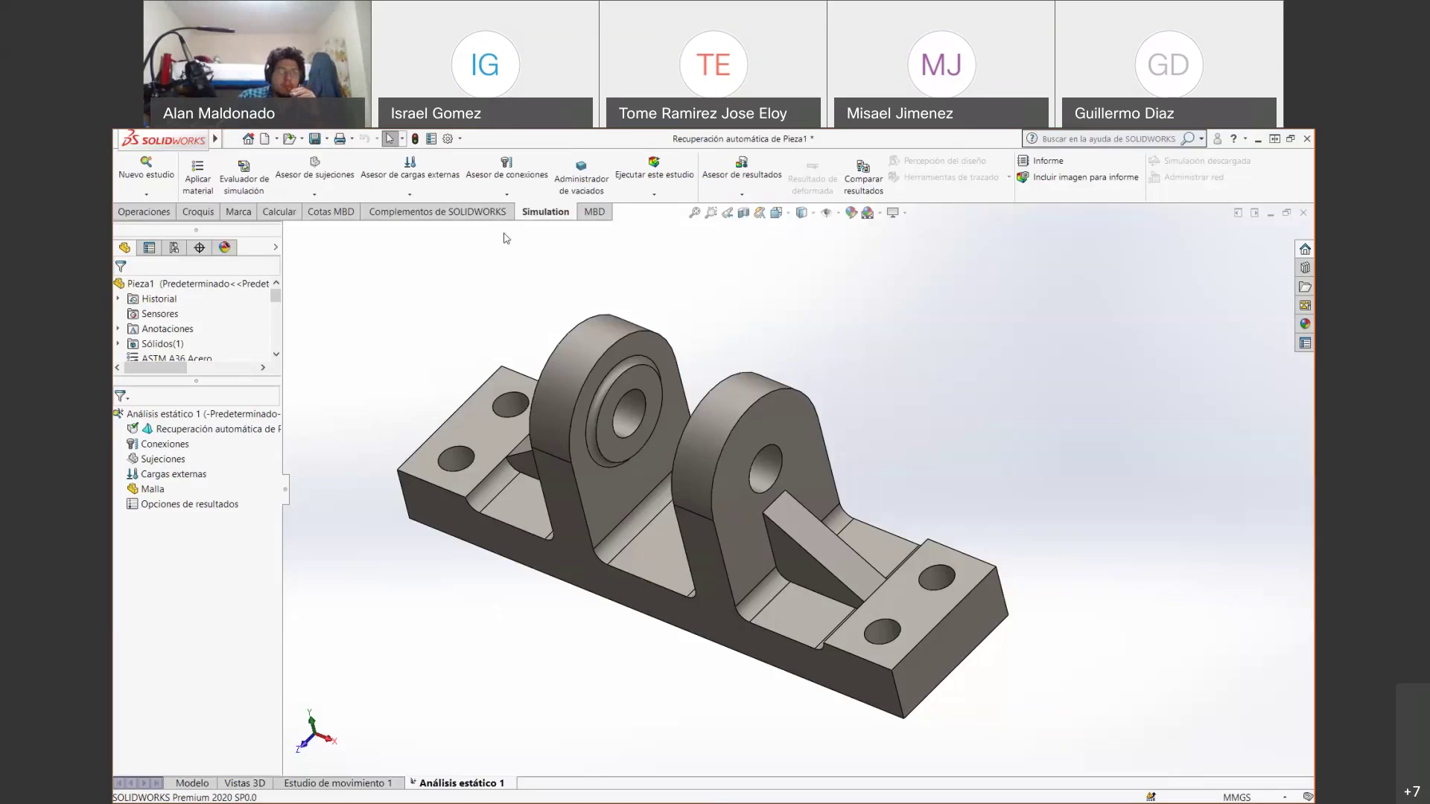
# Apply a fixed geometry restraint to the underside face of the bracket's base.
pyautogui.click(332, 196)
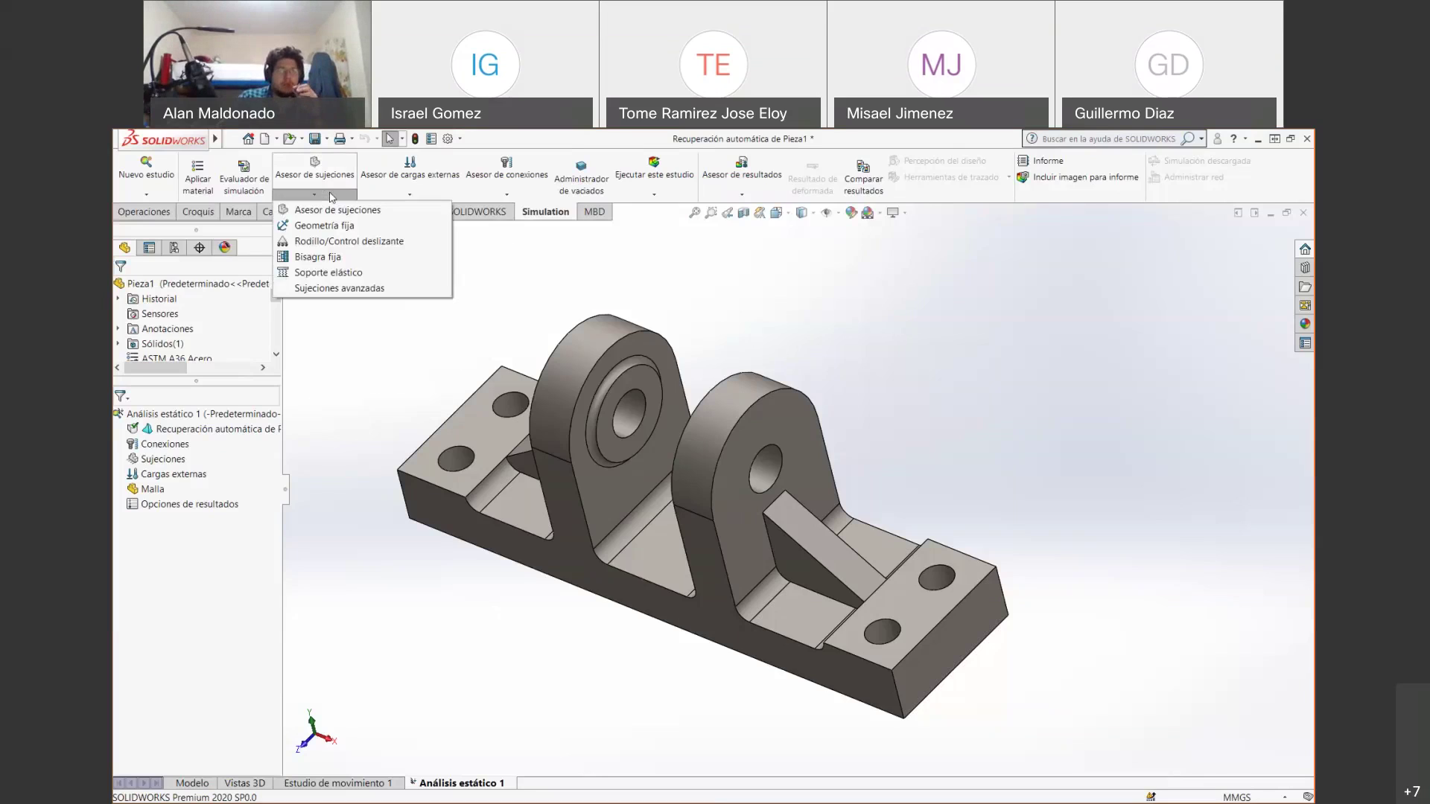
pyautogui.click(333, 226)
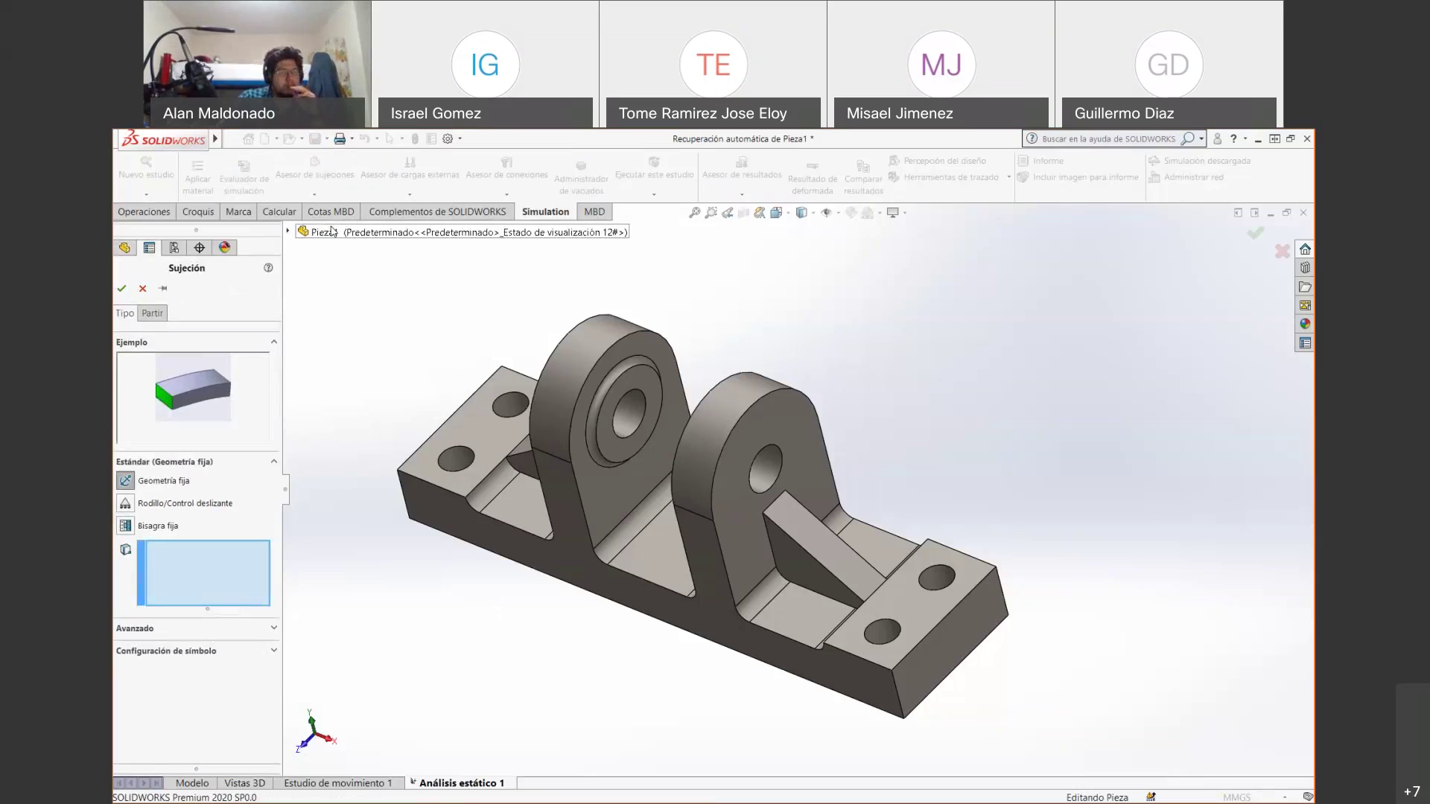
pyautogui.moveTo(469, 588); pyautogui.dragTo(711, 602, button='middle')
pyautogui.click(678, 566)
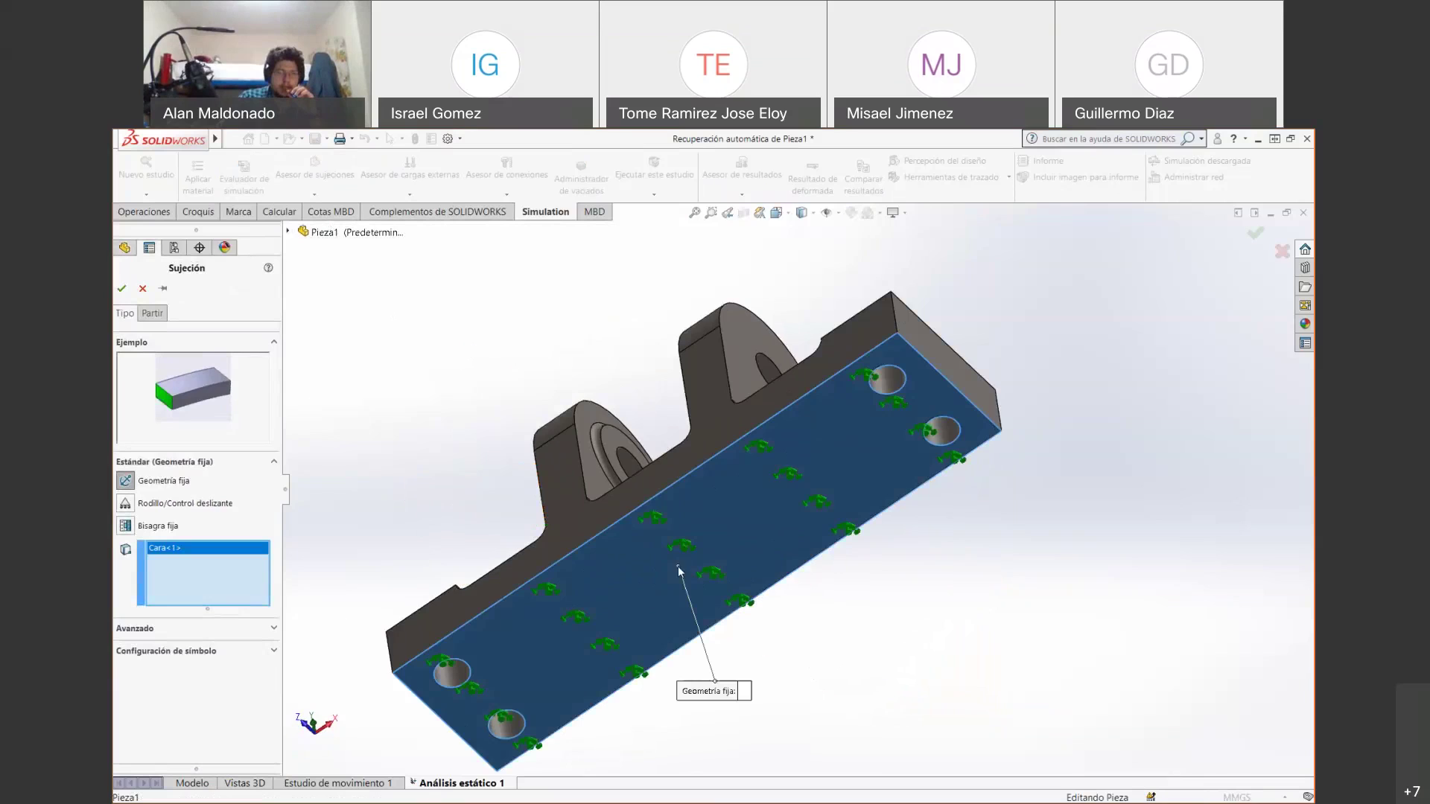
pyautogui.moveTo(609, 425); pyautogui.dragTo(417, 685, button='middle')
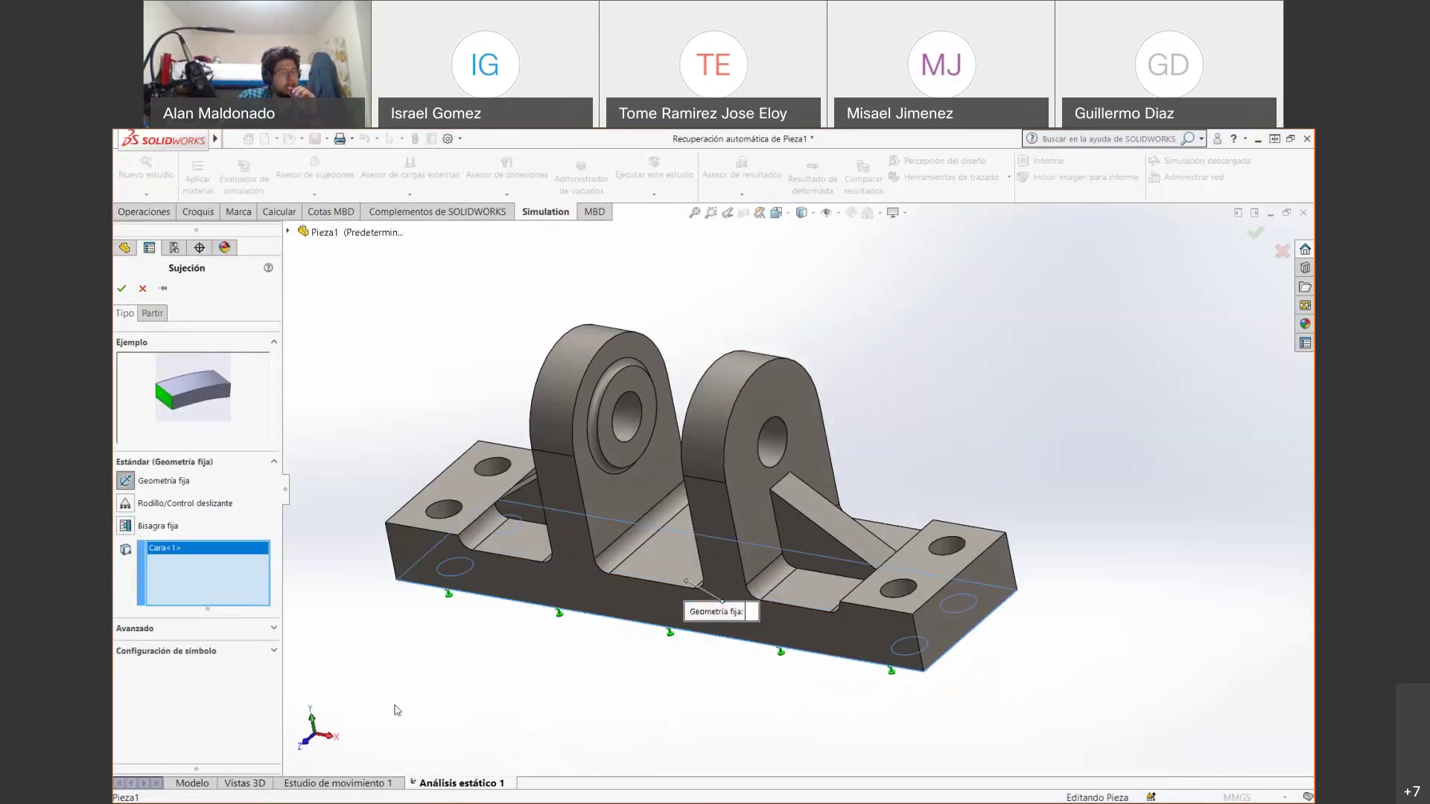
pyautogui.press('Return')
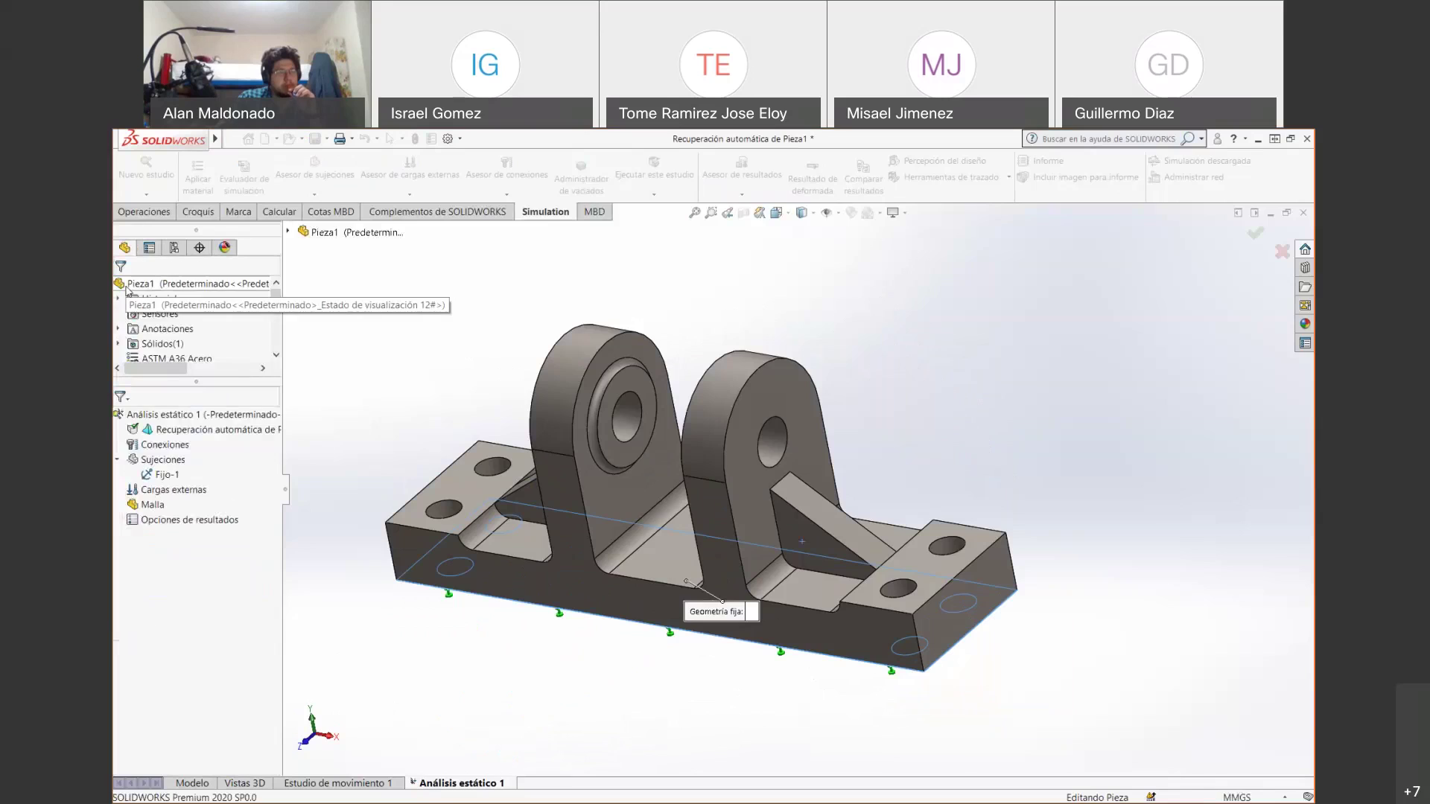
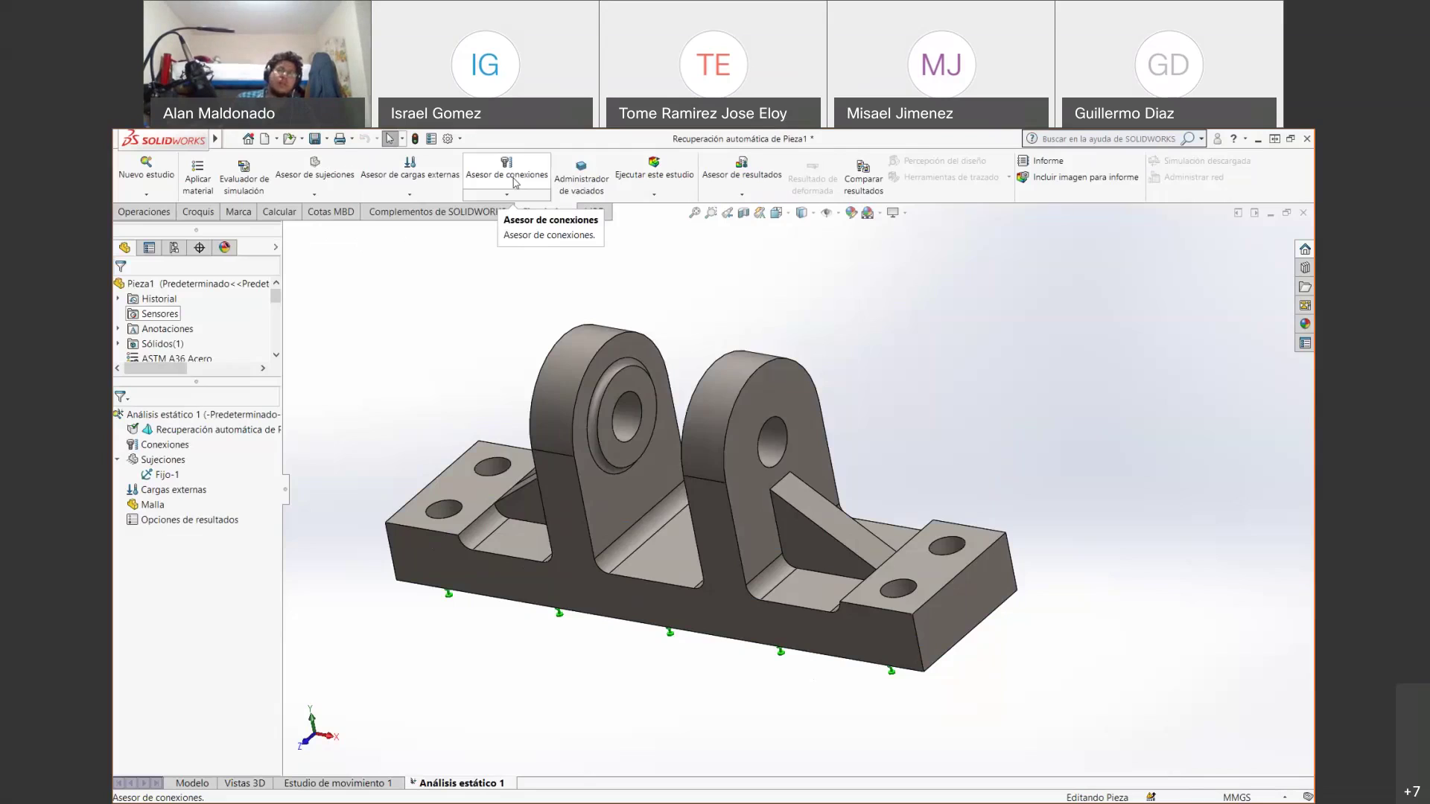
# Start a force load on the cylindrical hole faces of both lugs.
pyautogui.click(422, 195)
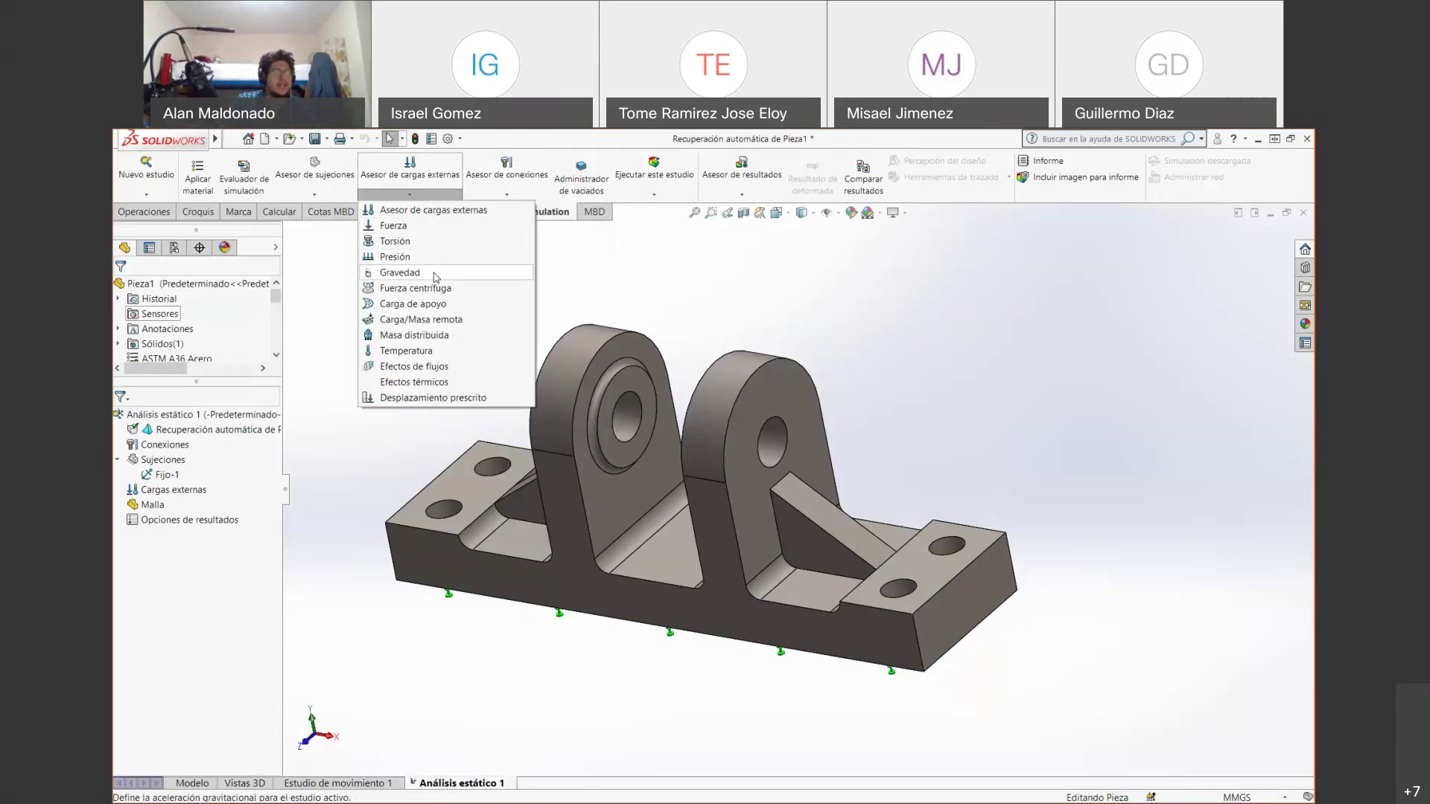
pyautogui.click(425, 225)
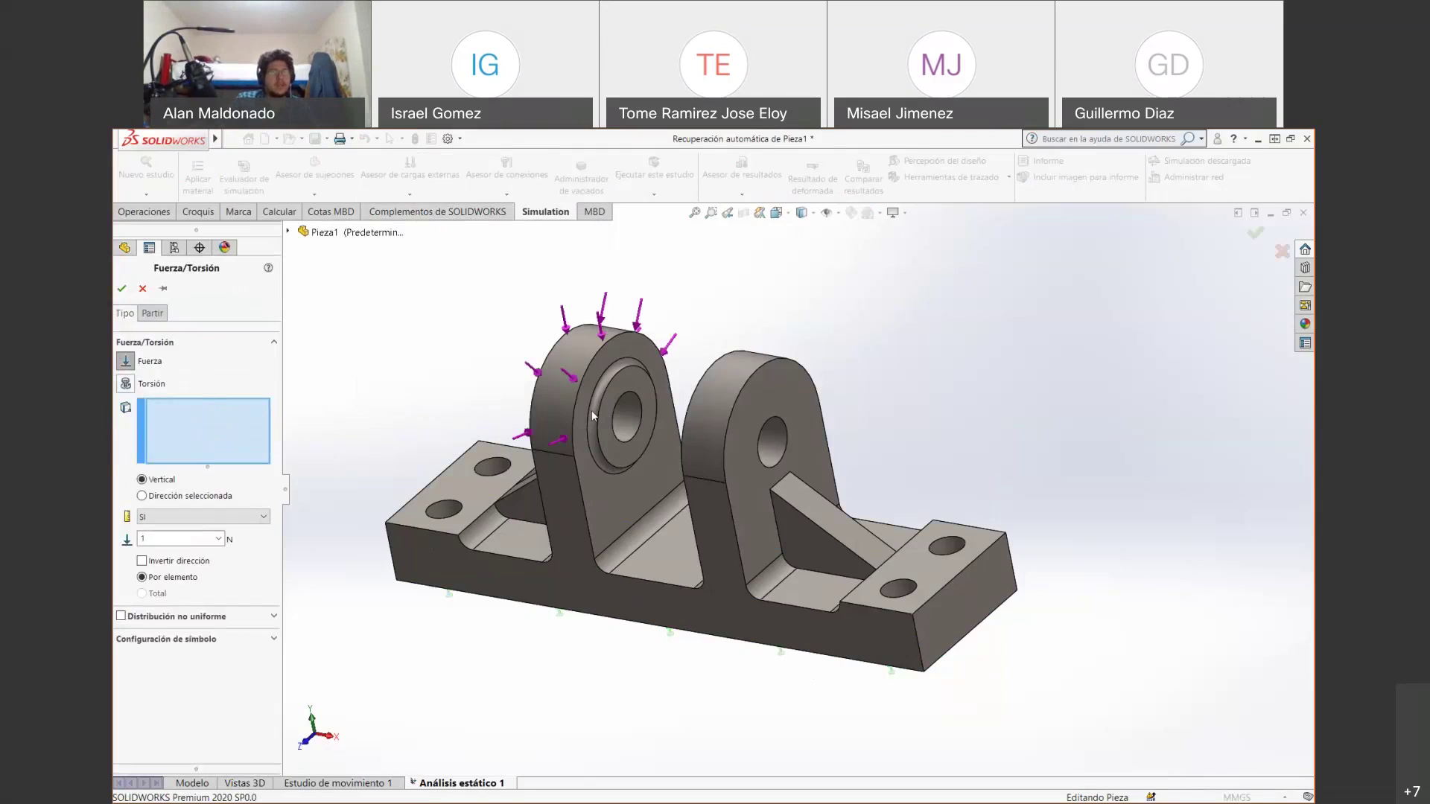
pyautogui.click(620, 417)
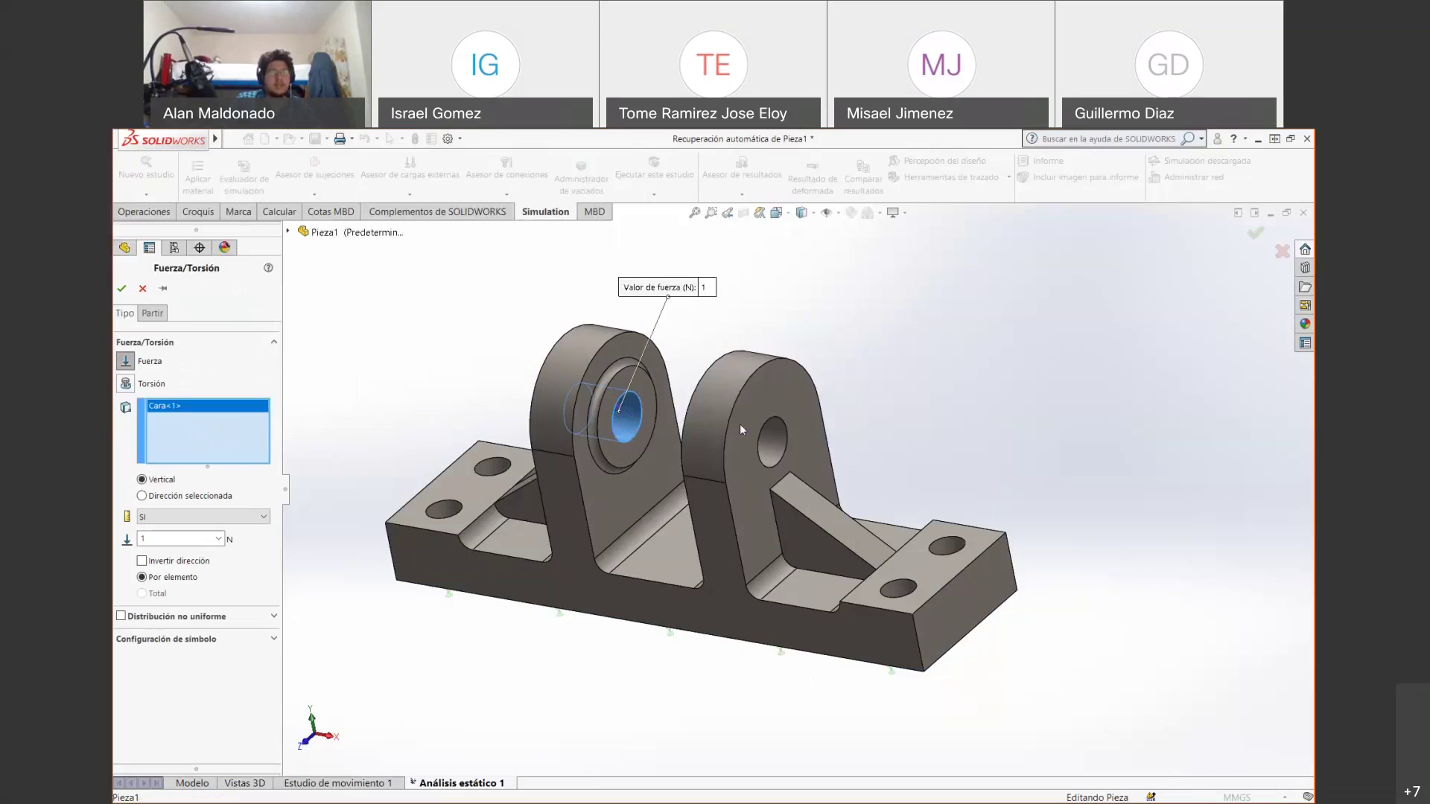
pyautogui.click(771, 433)
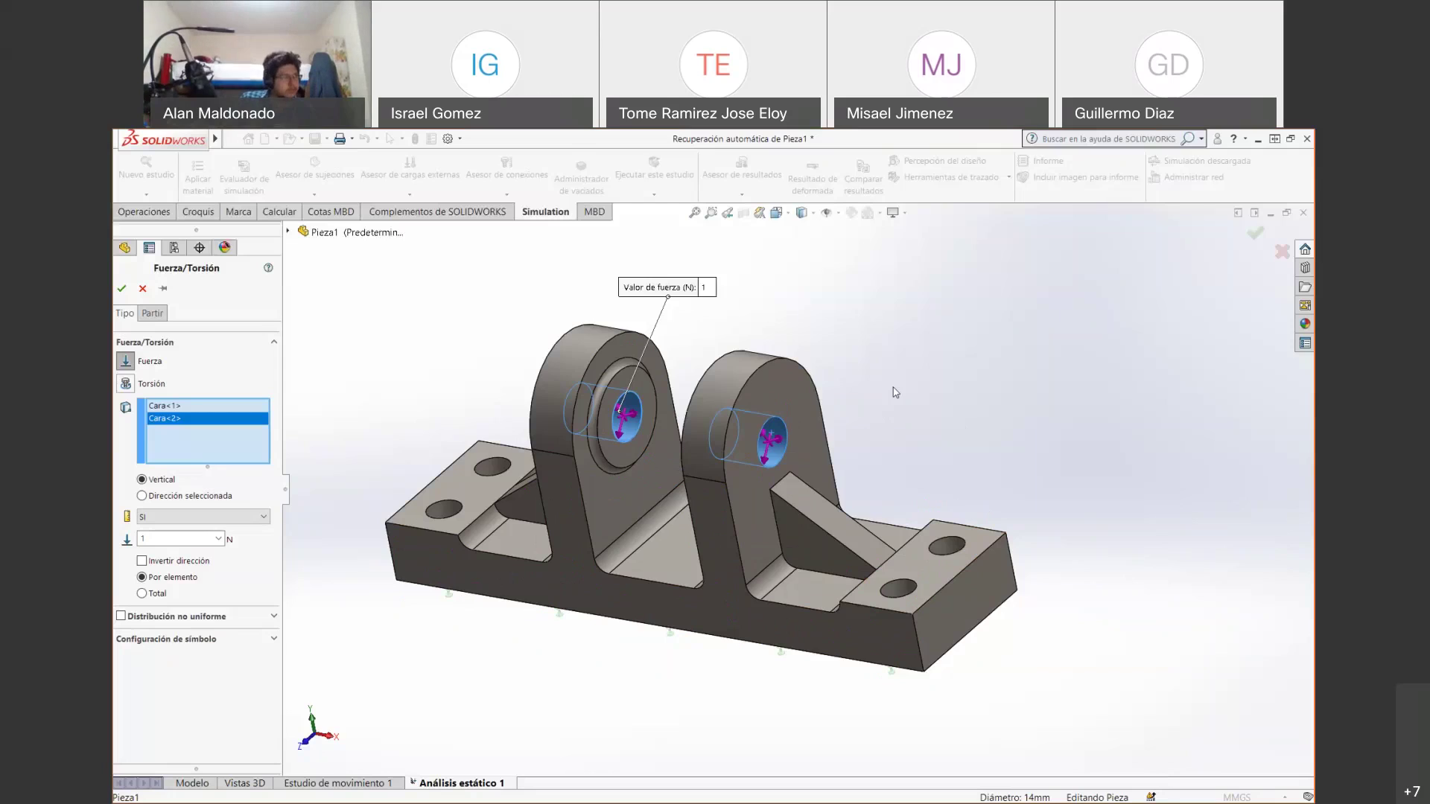
# Direct the force along the short outer top edge of the base and reverse its direction.
pyautogui.click(209, 501)
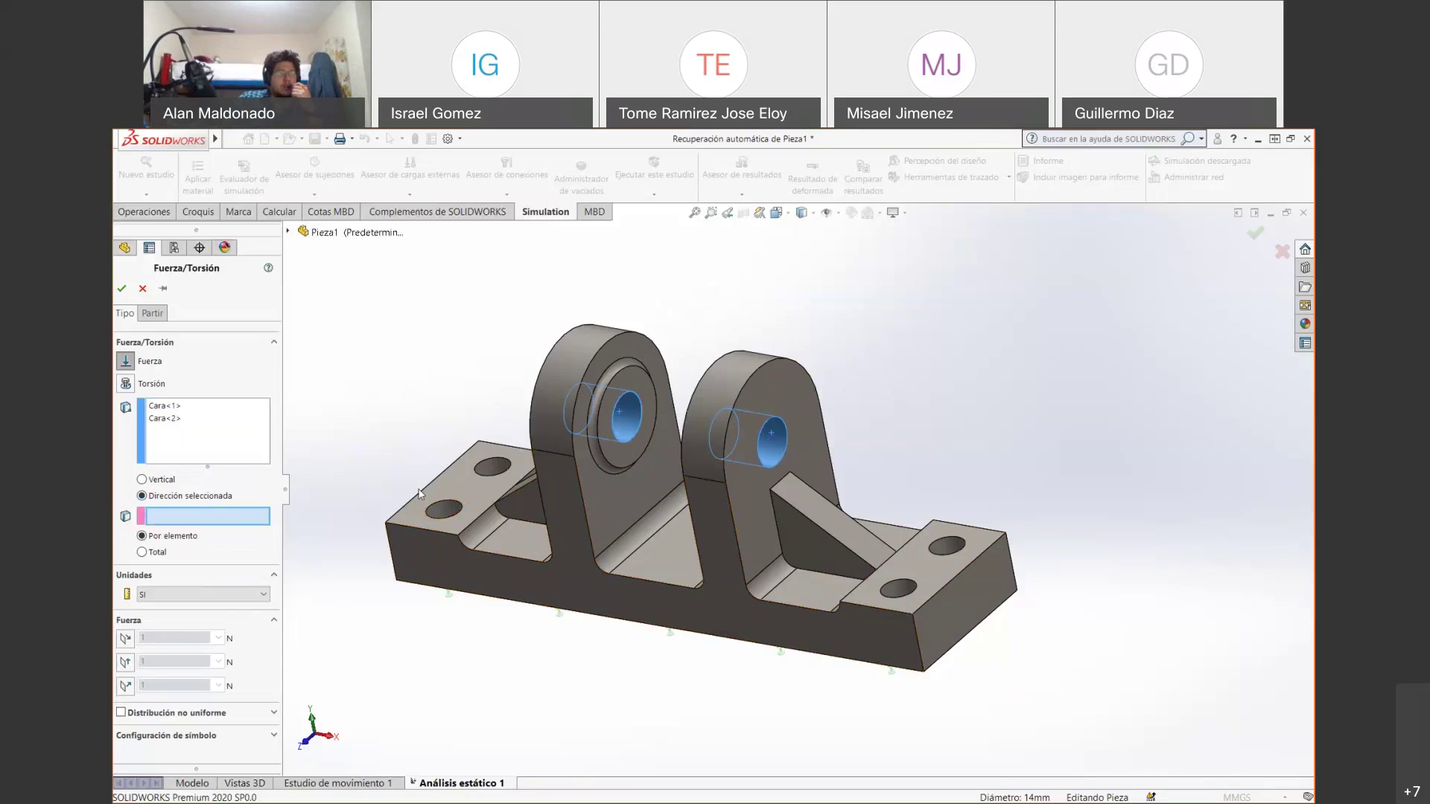
pyautogui.click(462, 490)
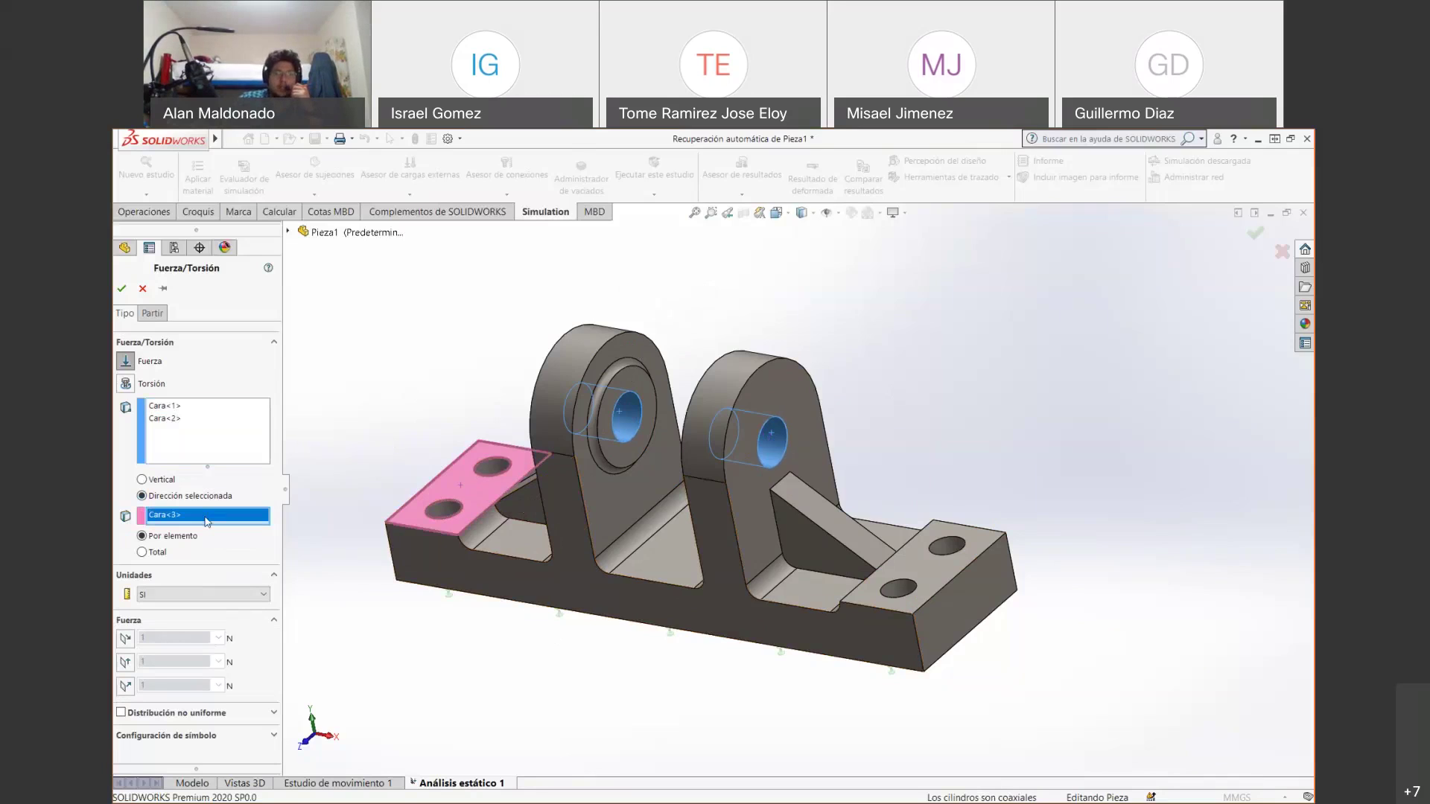
pyautogui.press('Delete')
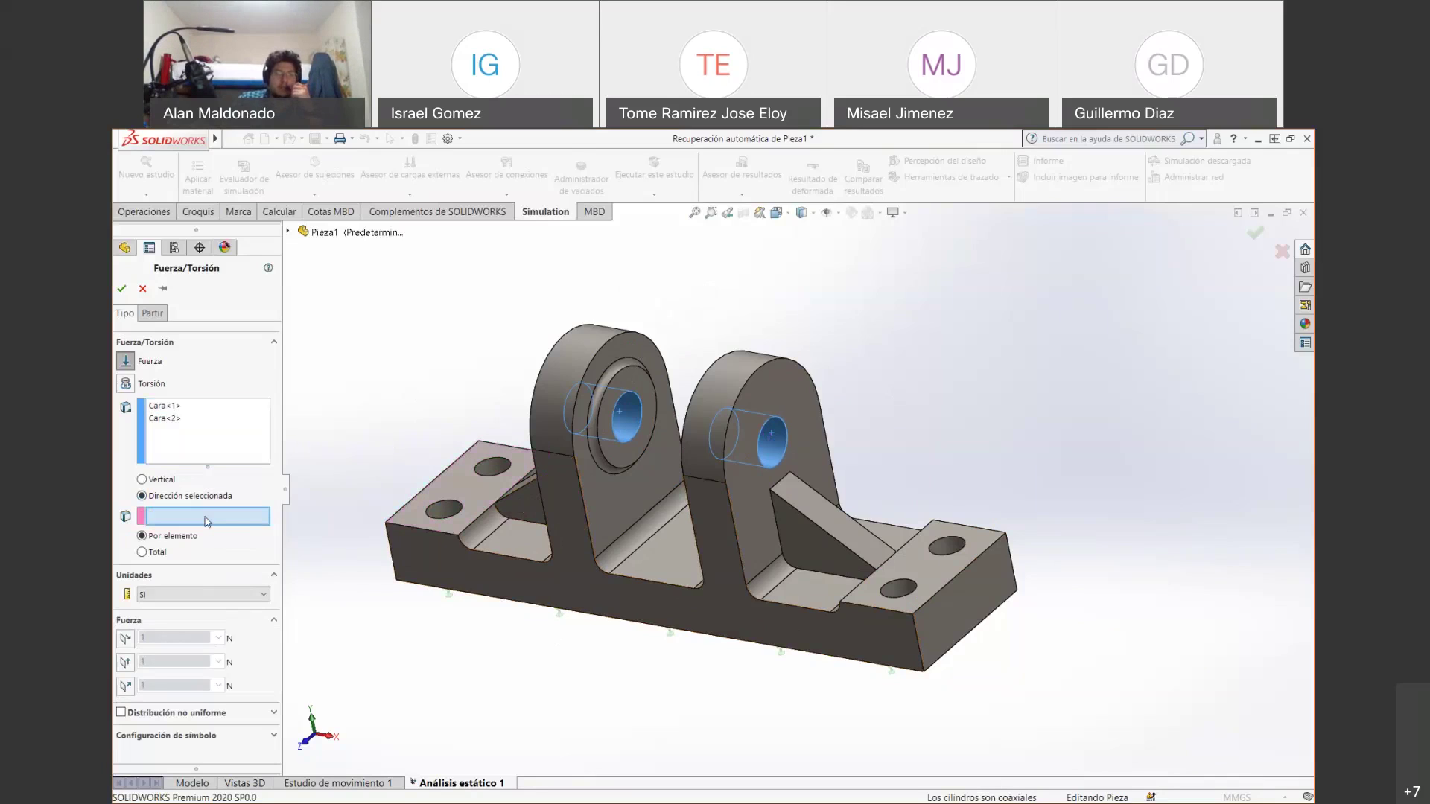
pyautogui.click(436, 477)
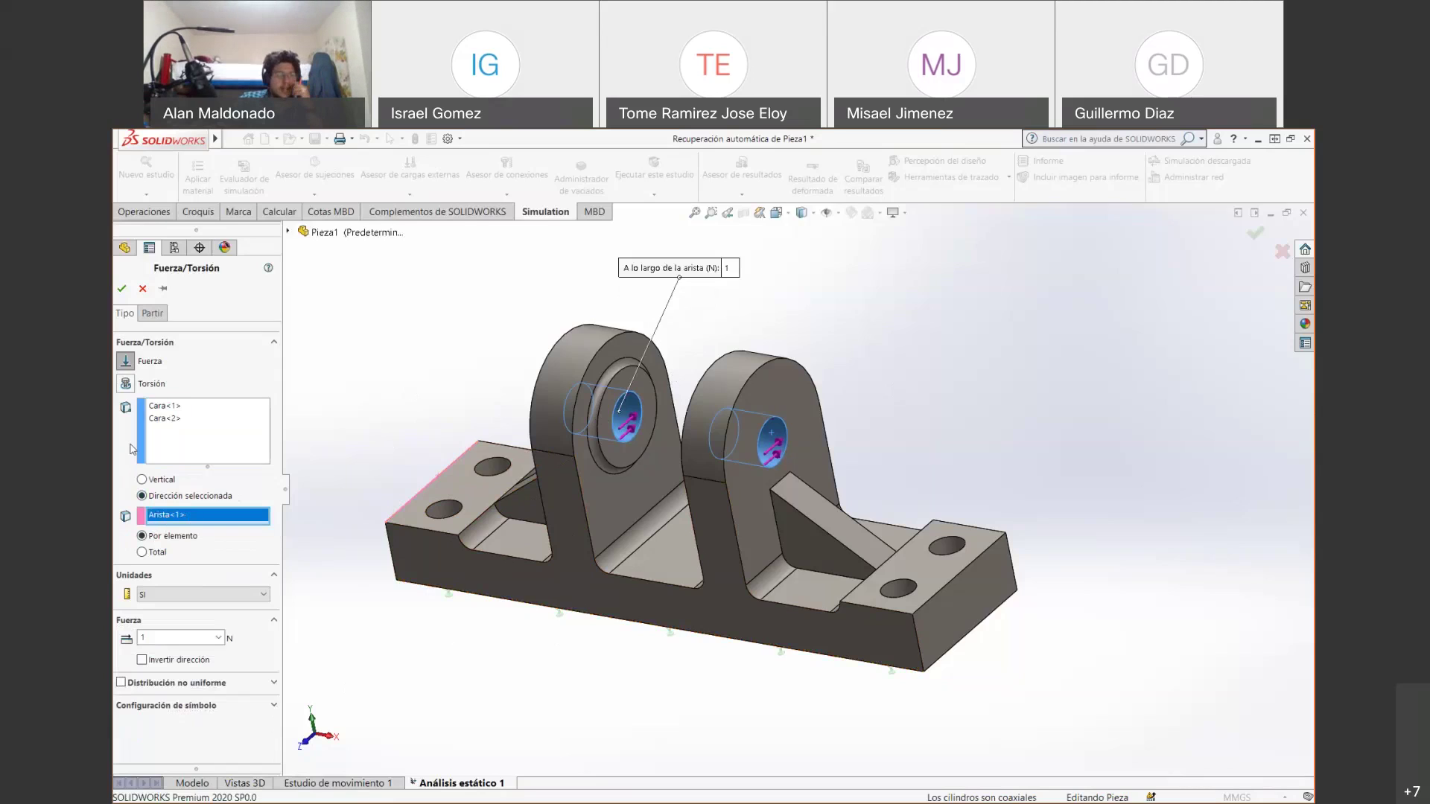
pyautogui.click(159, 657)
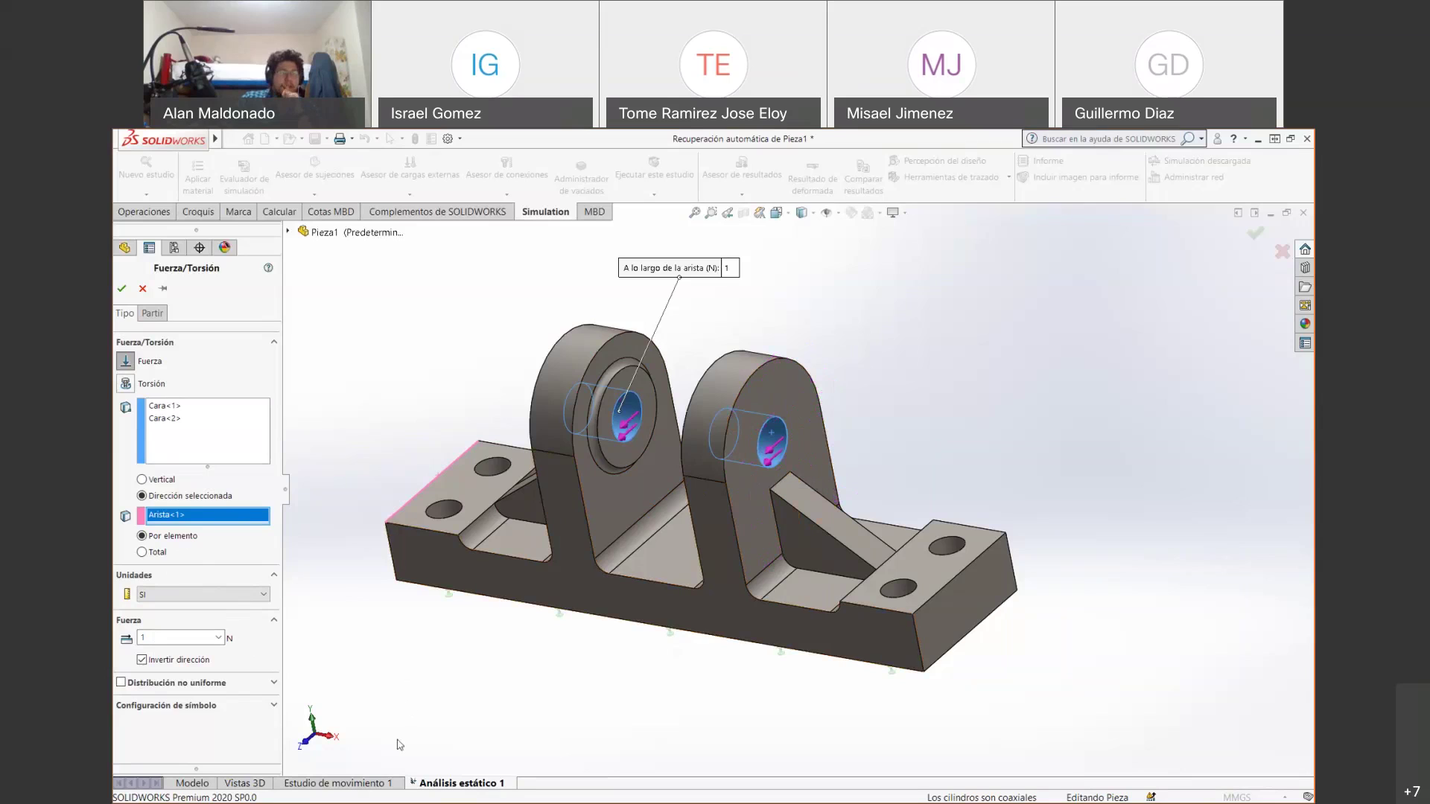
# Set the force on the two lug holes as a total of 20000 N and apply the load.
pyautogui.doubleClick(185, 638)
pyautogui.write('5000')
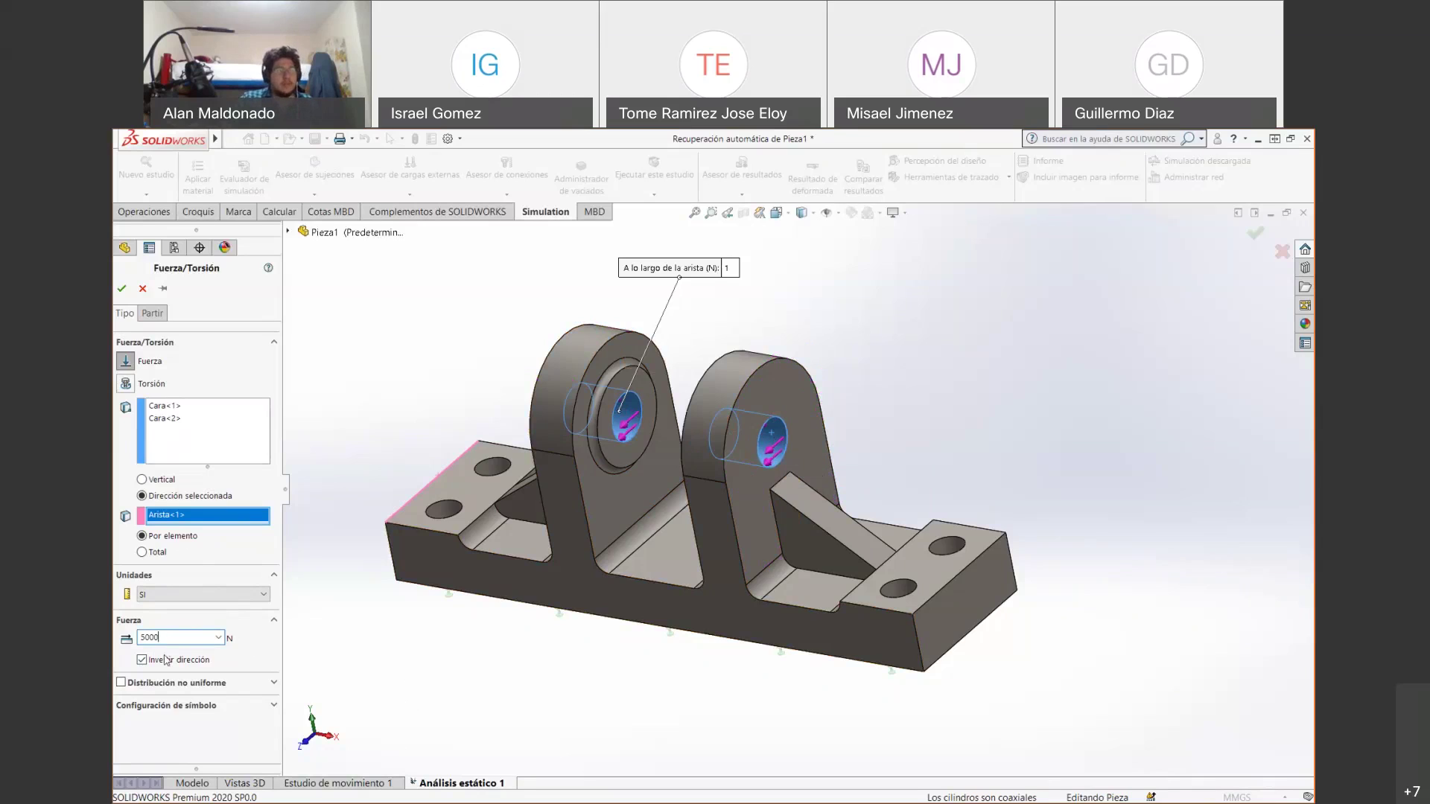
pyautogui.click(141, 552)
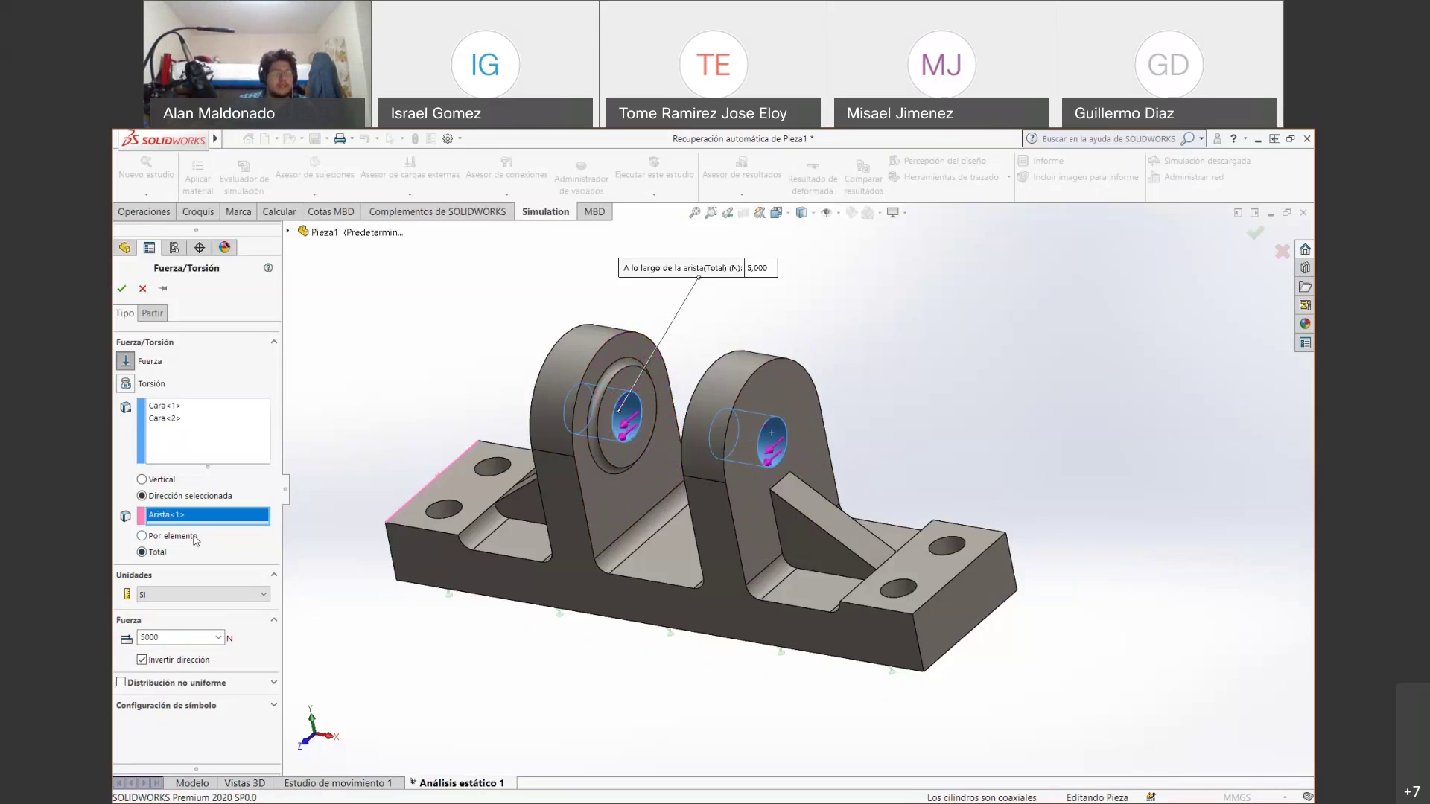
pyautogui.doubleClick(179, 637)
pyautogui.write('20000')
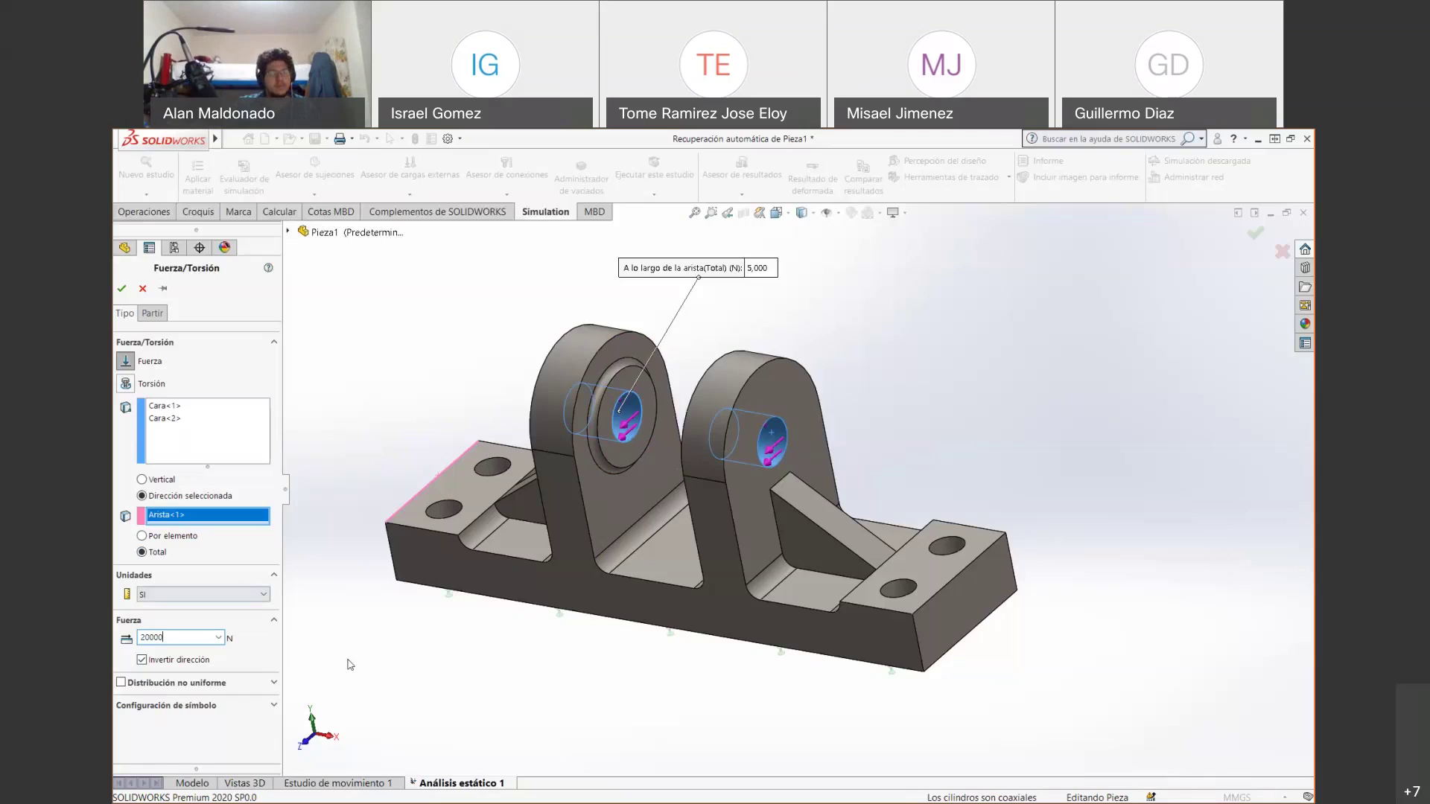
pyautogui.click(122, 289)
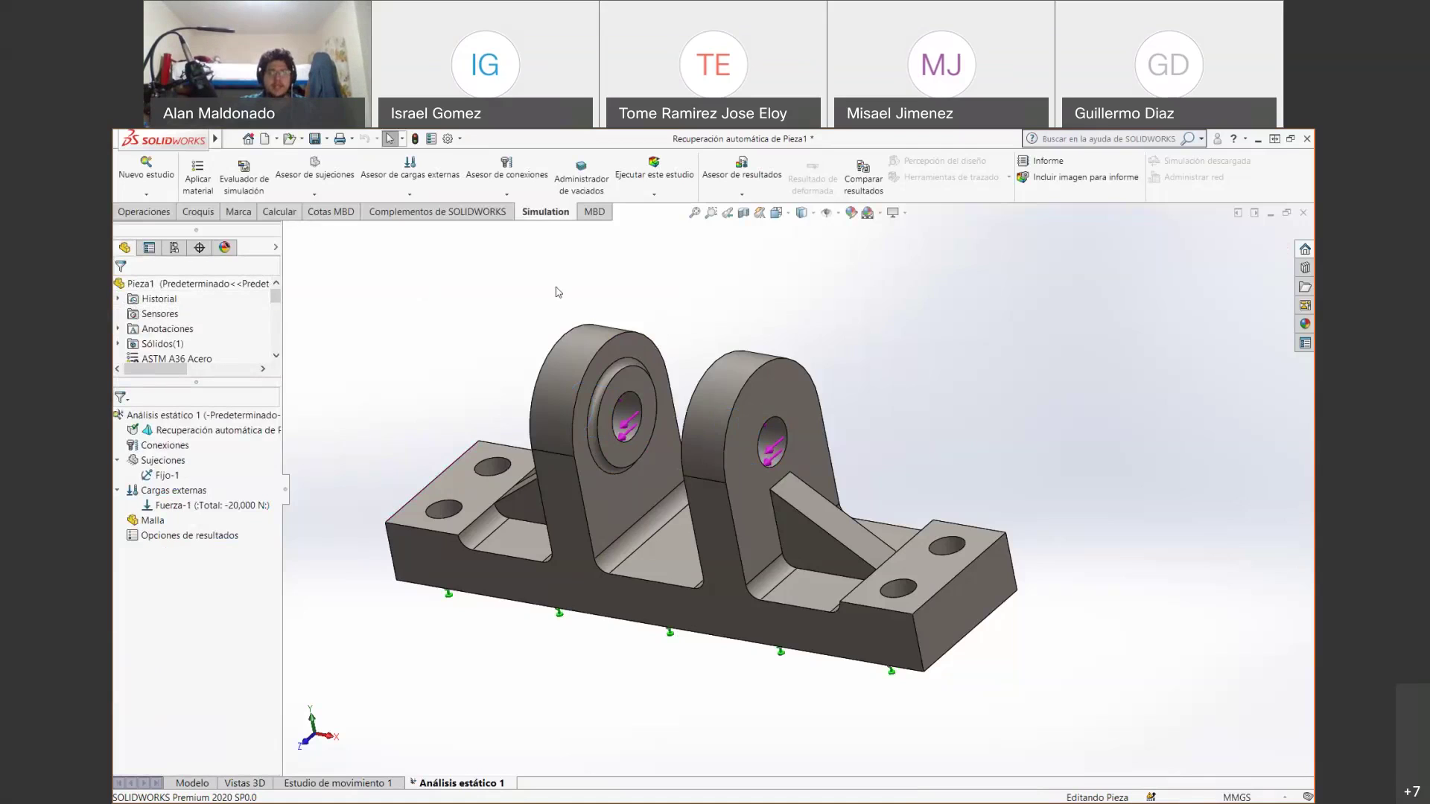
# Mesh the bracket with the mesh density set near the coarse end.
pyautogui.click(655, 196)
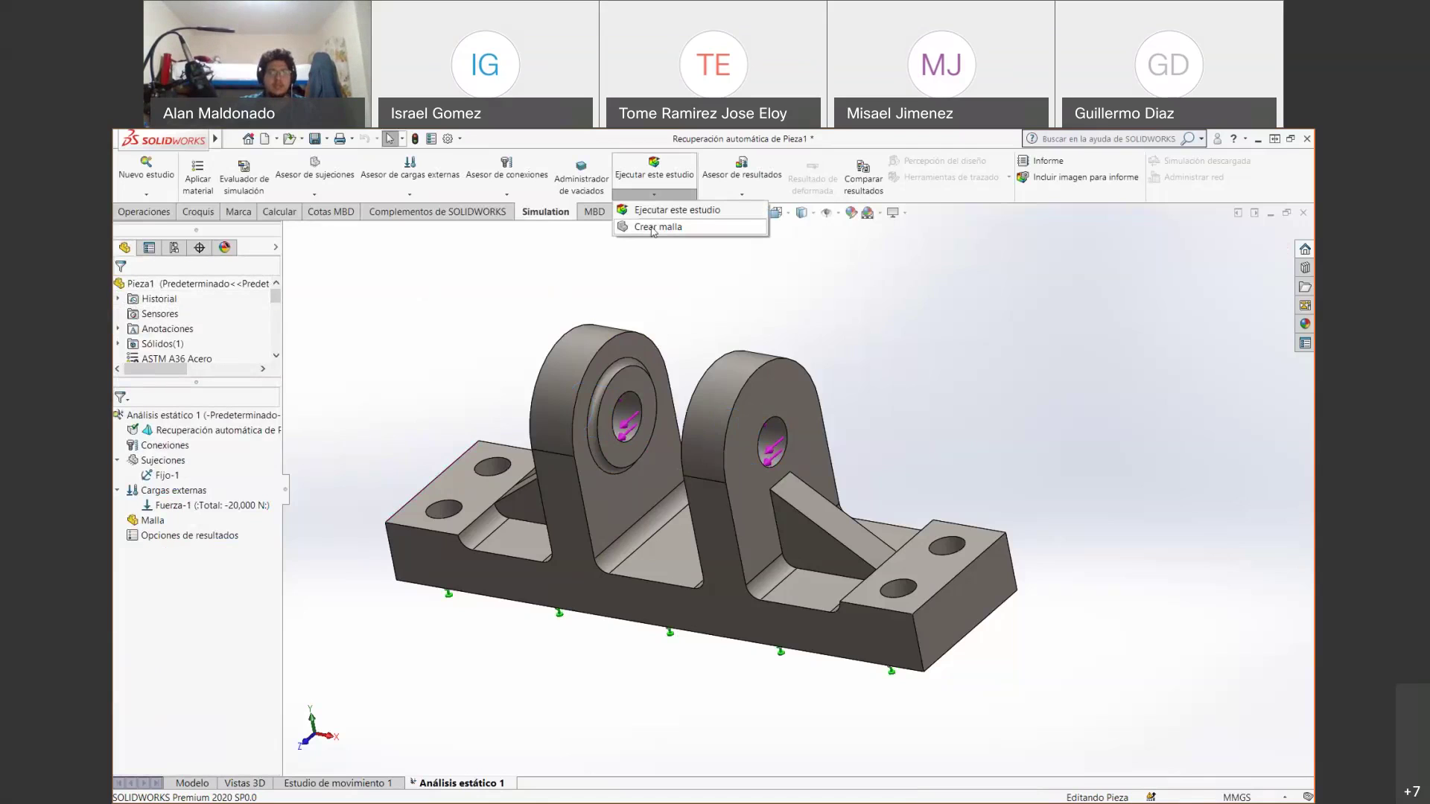
pyautogui.click(658, 227)
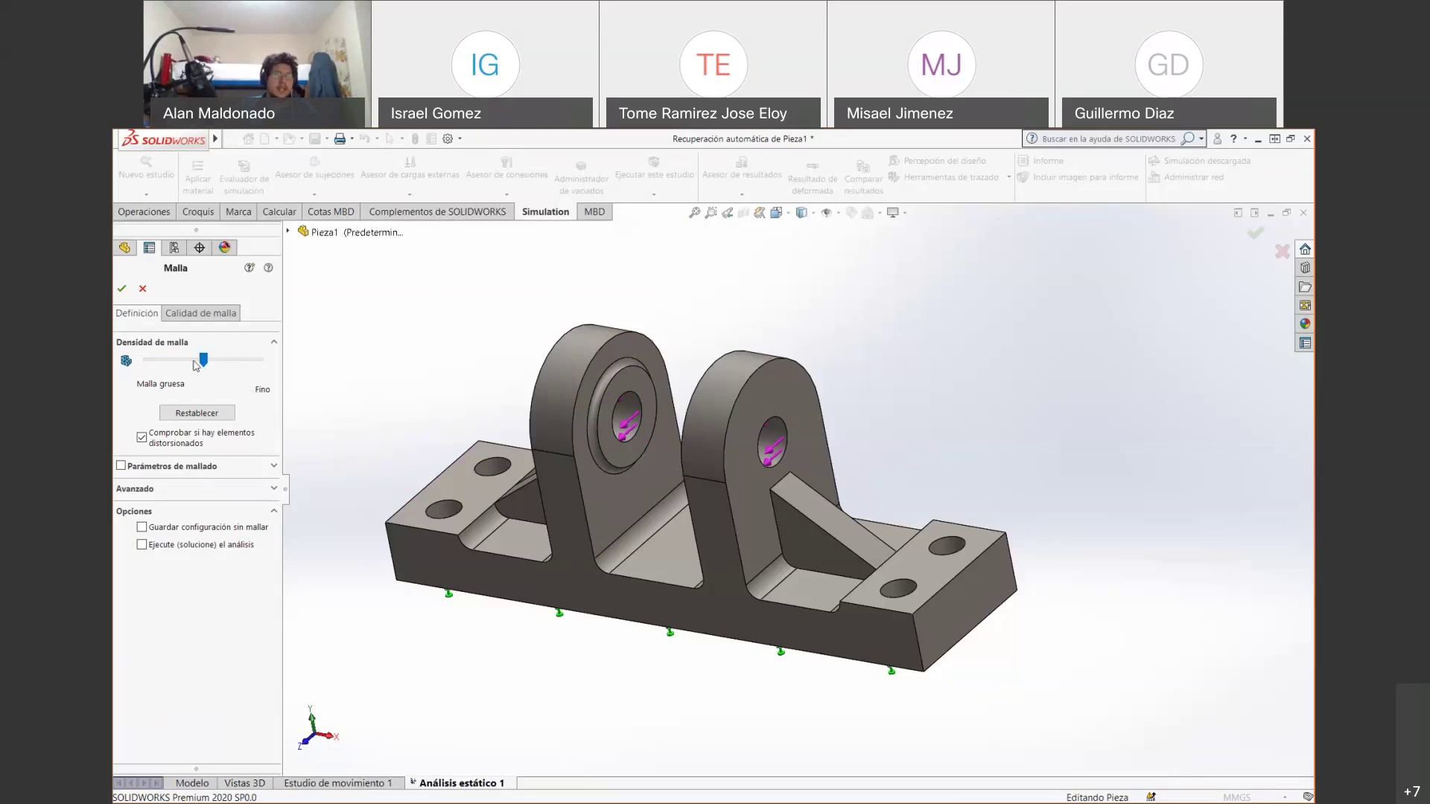
pyautogui.moveTo(204, 361); pyautogui.dragTo(147, 360)
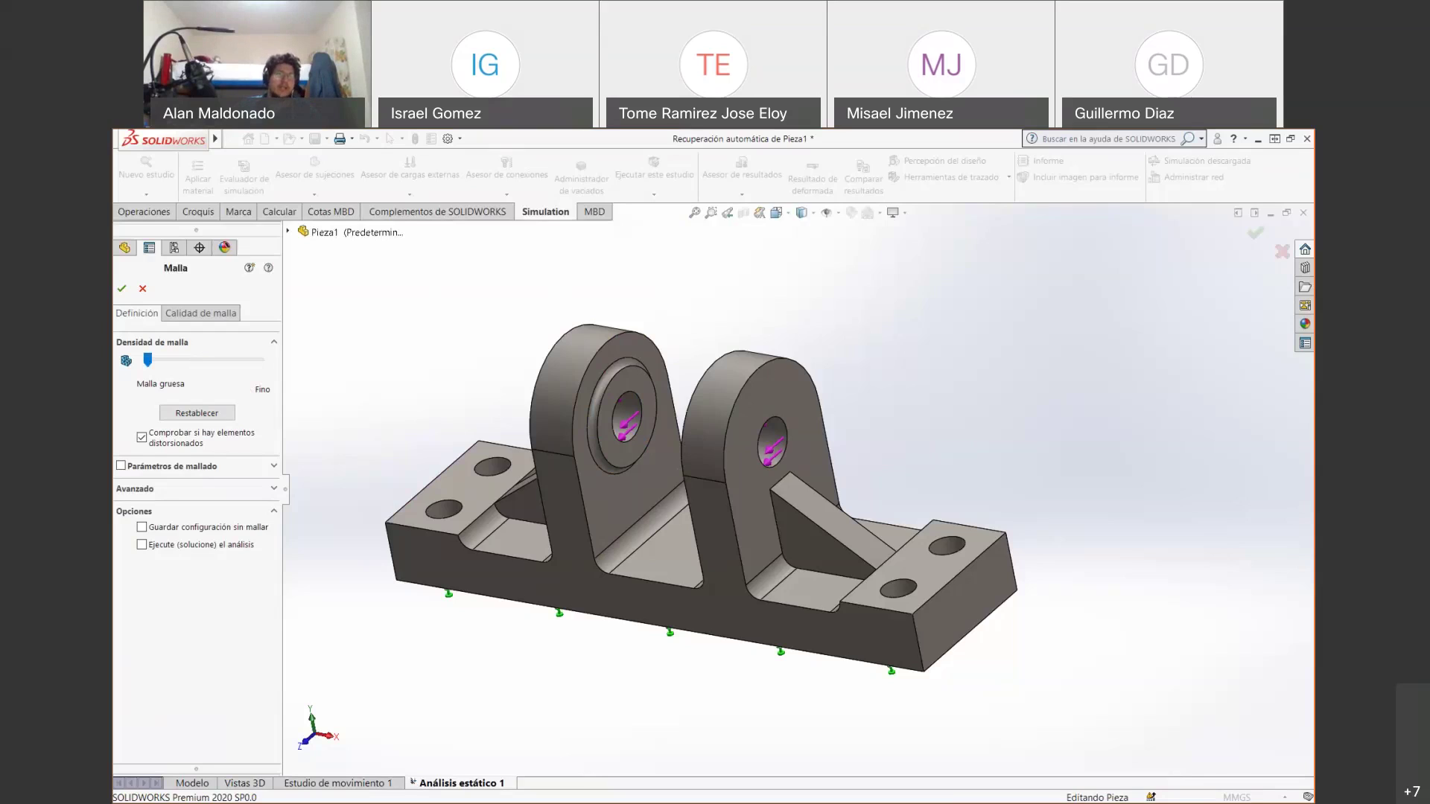
pyautogui.click(121, 289)
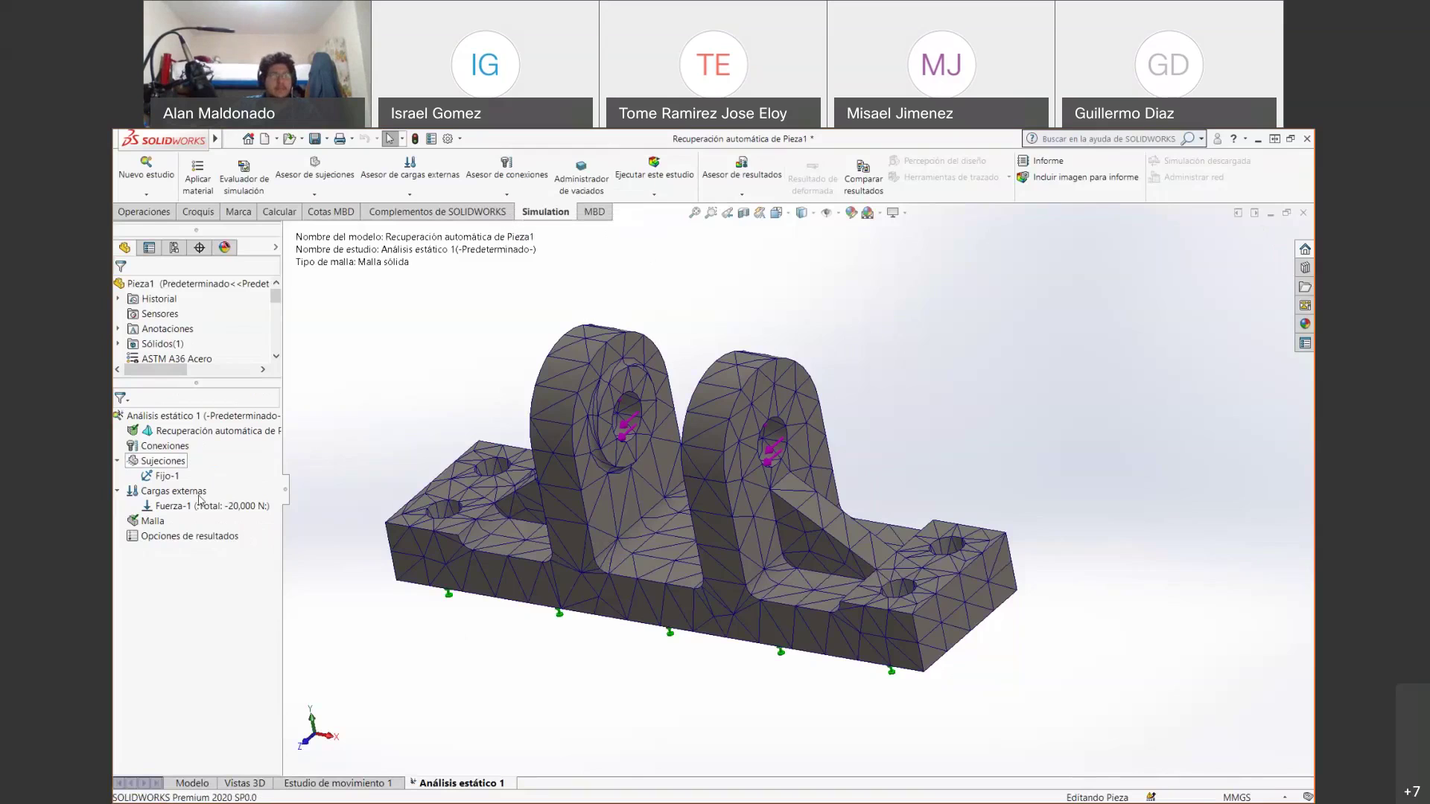
# Remesh the bracket with the density slightly finer than the middle setting and run the static study.
pyautogui.rightClick(153, 521)
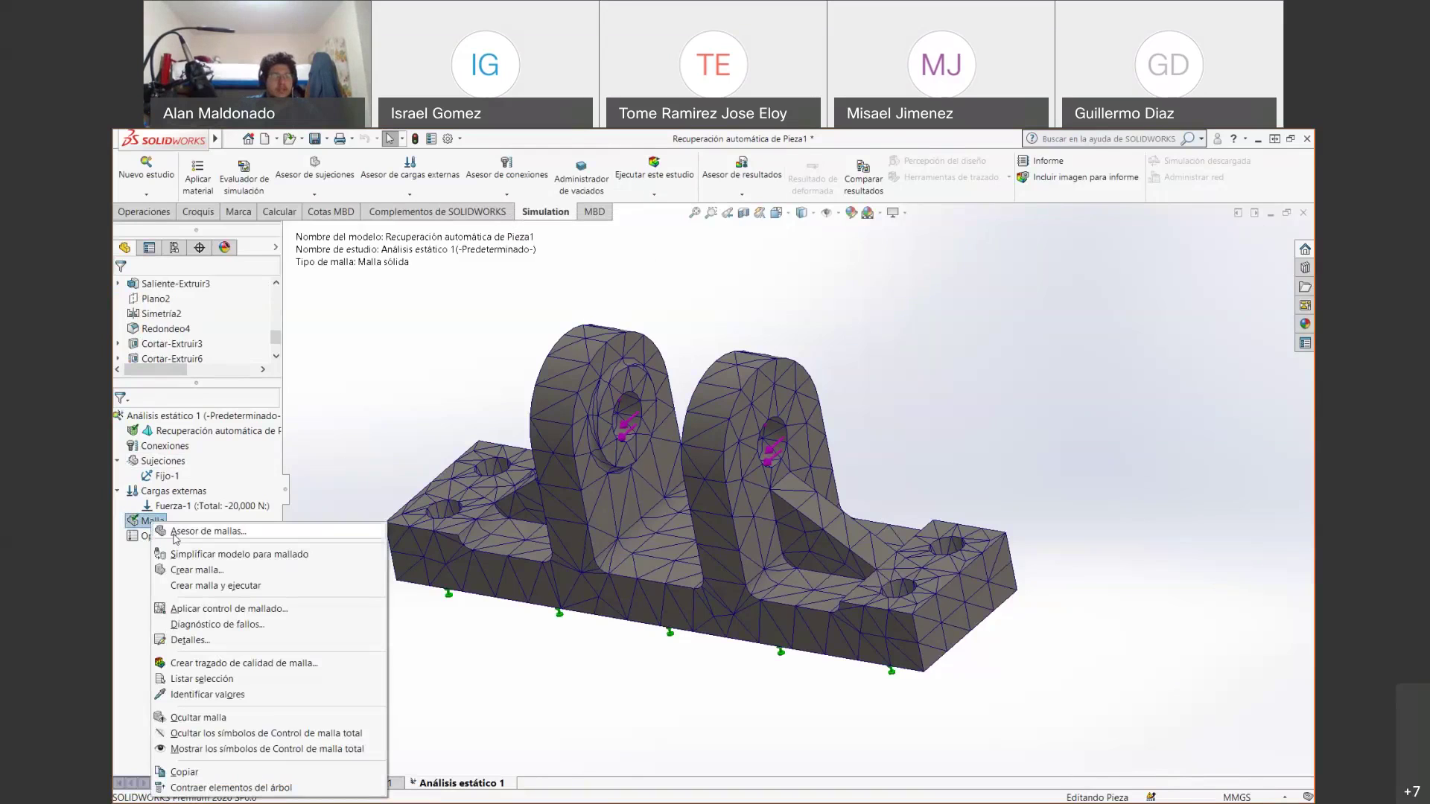
pyautogui.click(181, 571)
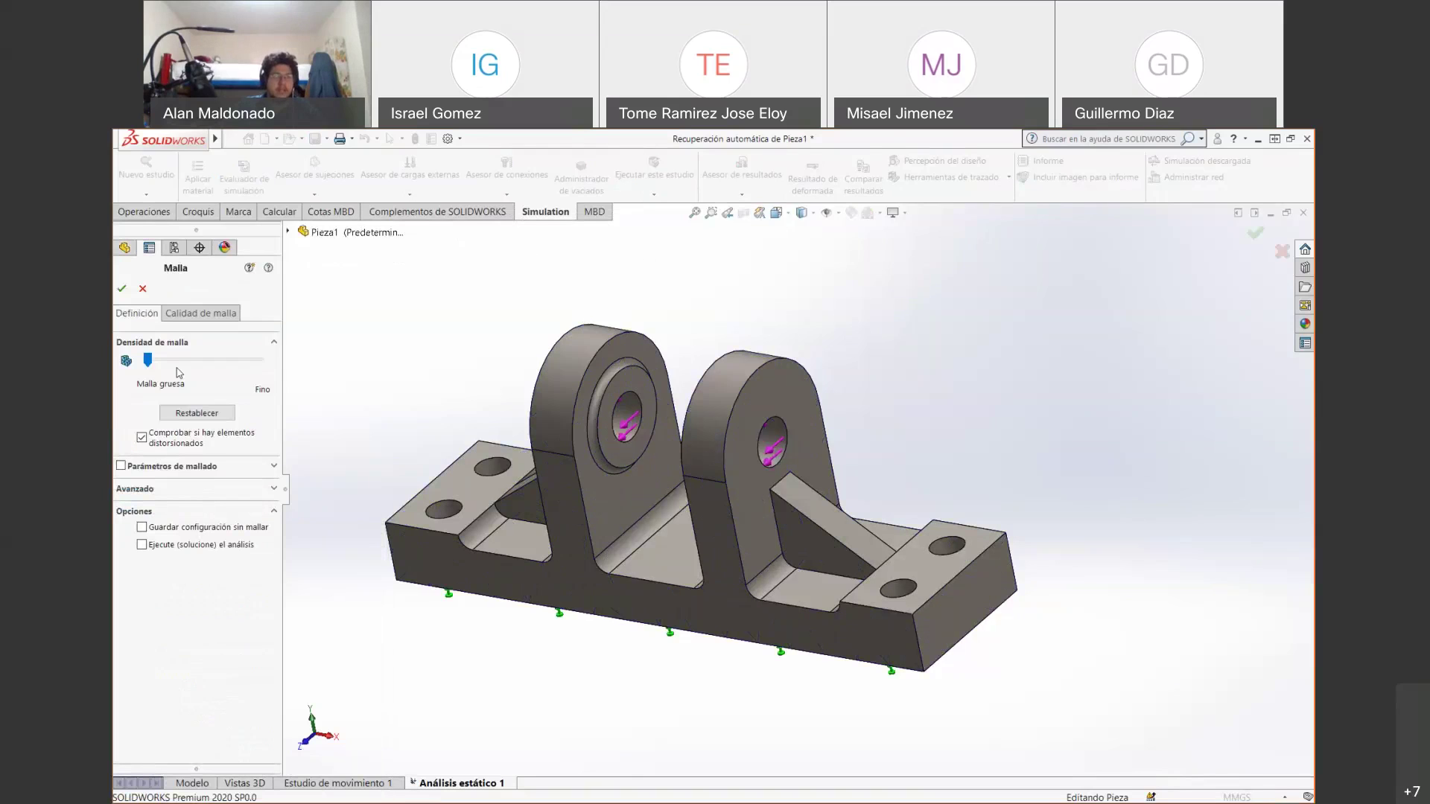
pyautogui.moveTo(149, 362); pyautogui.dragTo(213, 378)
pyautogui.click(122, 287)
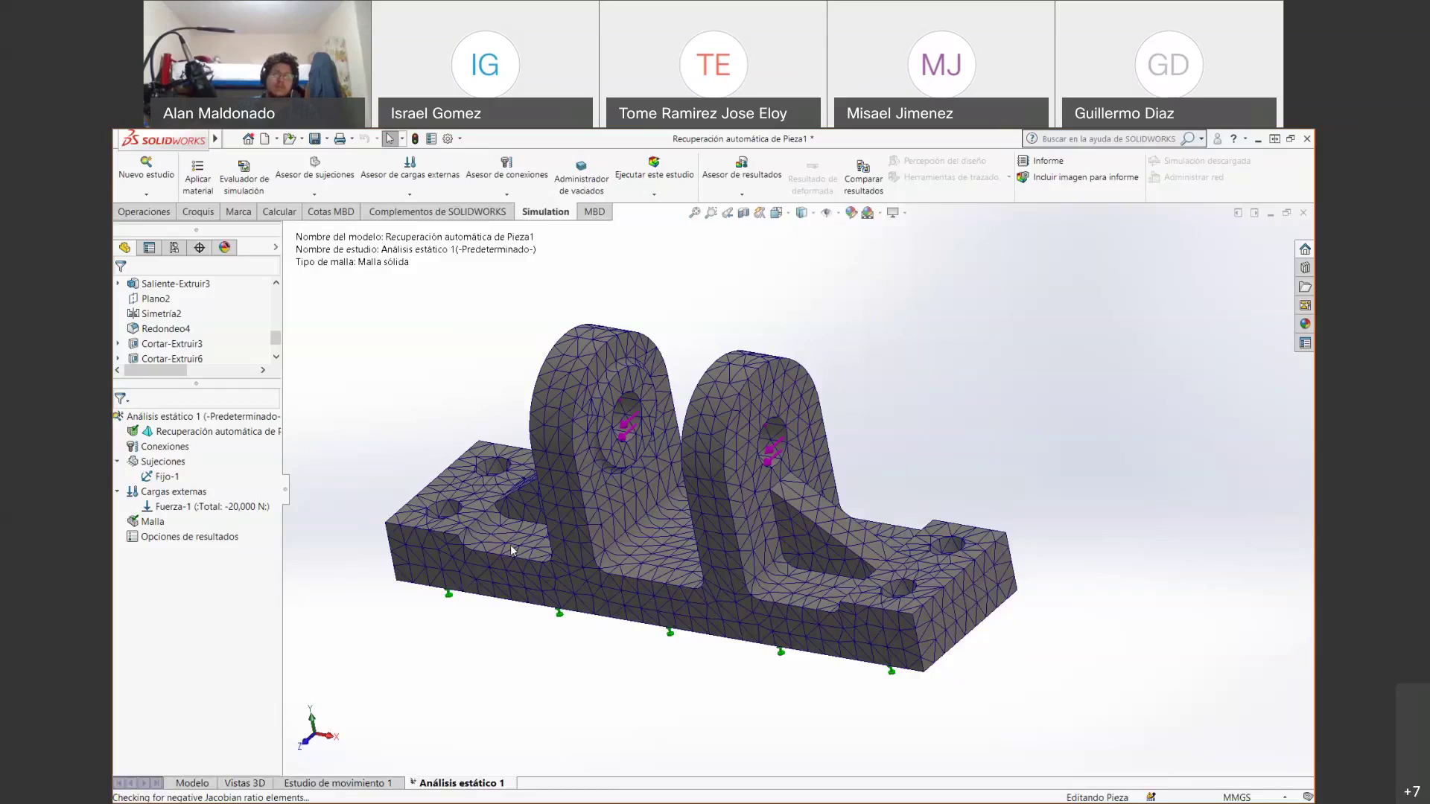
pyautogui.click(670, 174)
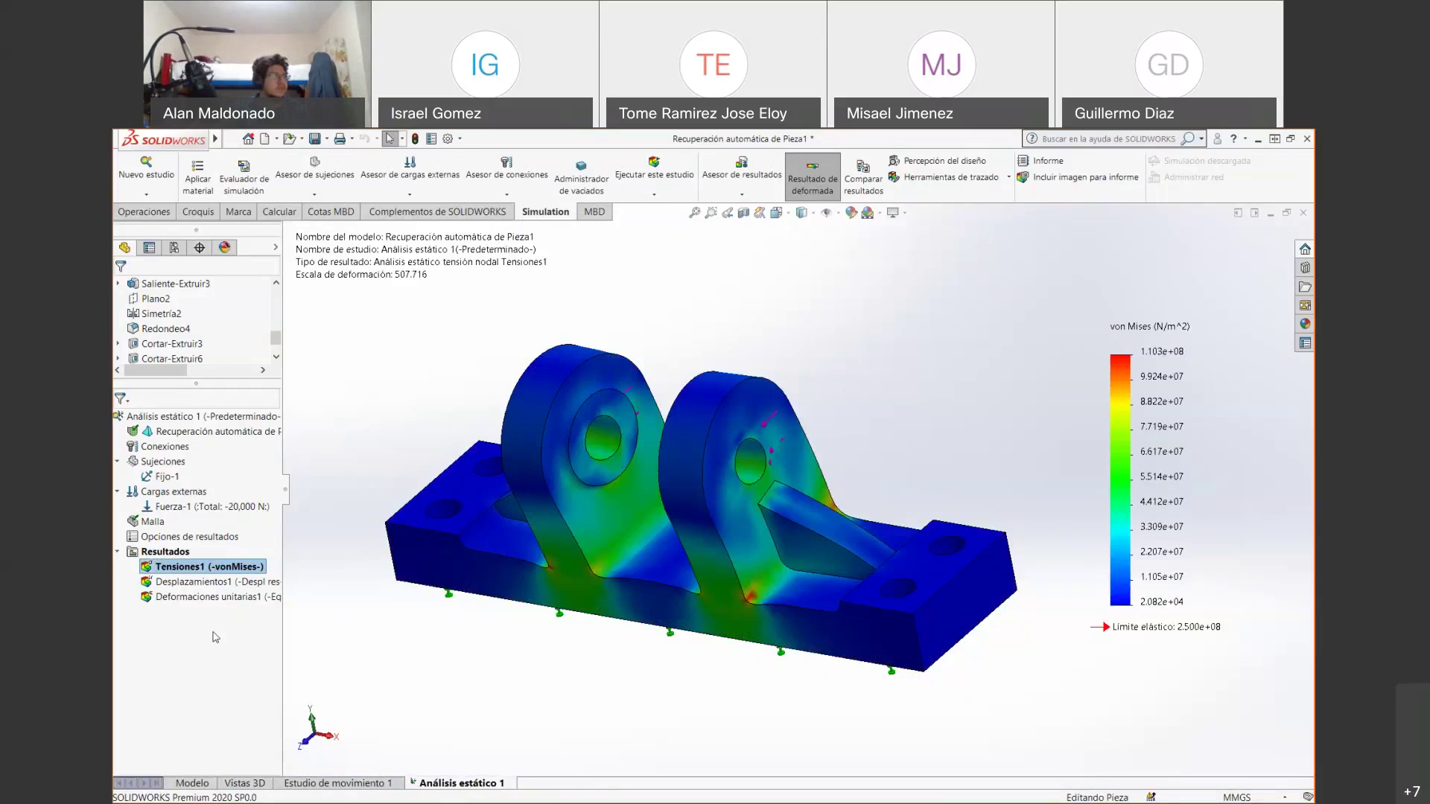
# Add a factor of safety plot for all bodies using the automatic failure criterion.
pyautogui.rightClick(155, 555)
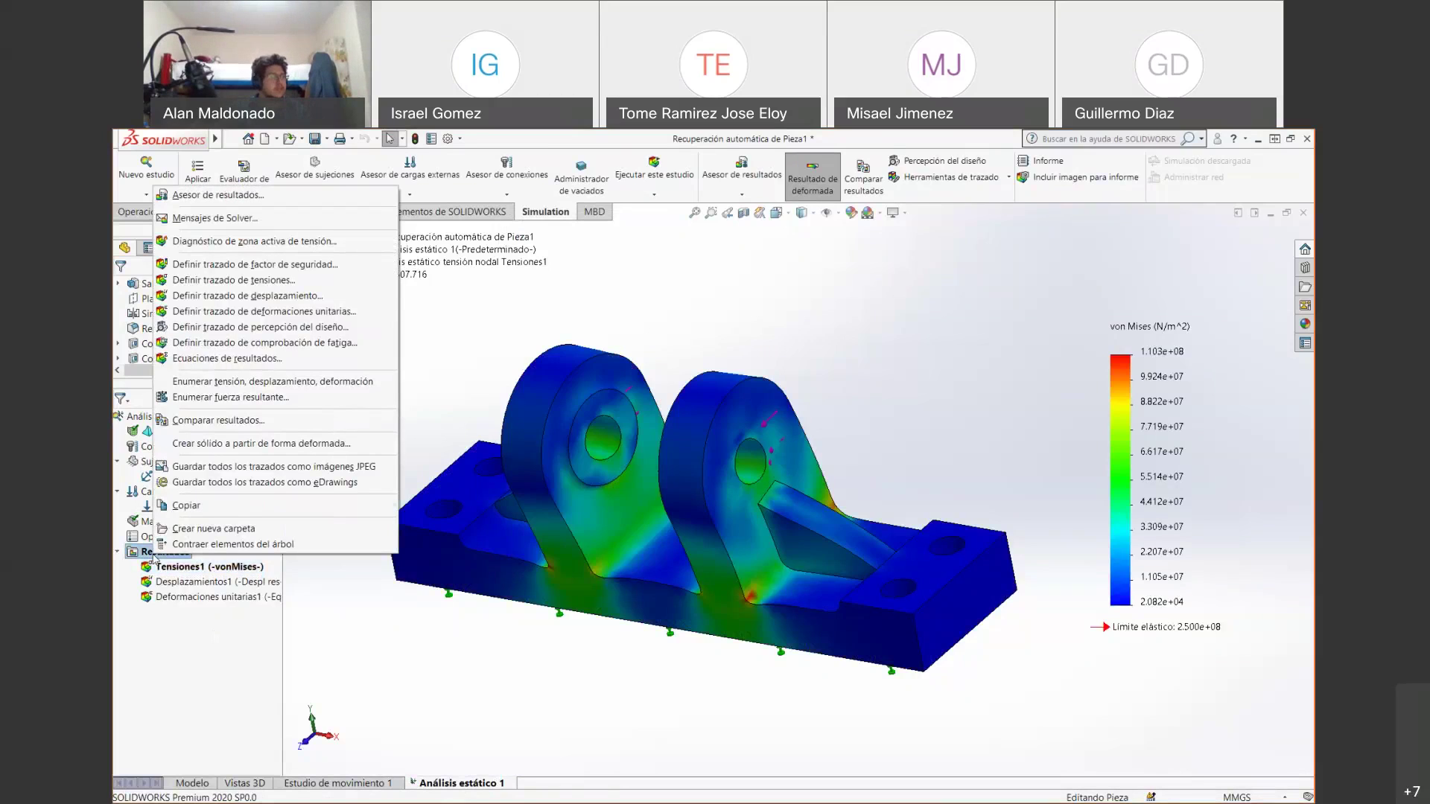
pyautogui.click(312, 270)
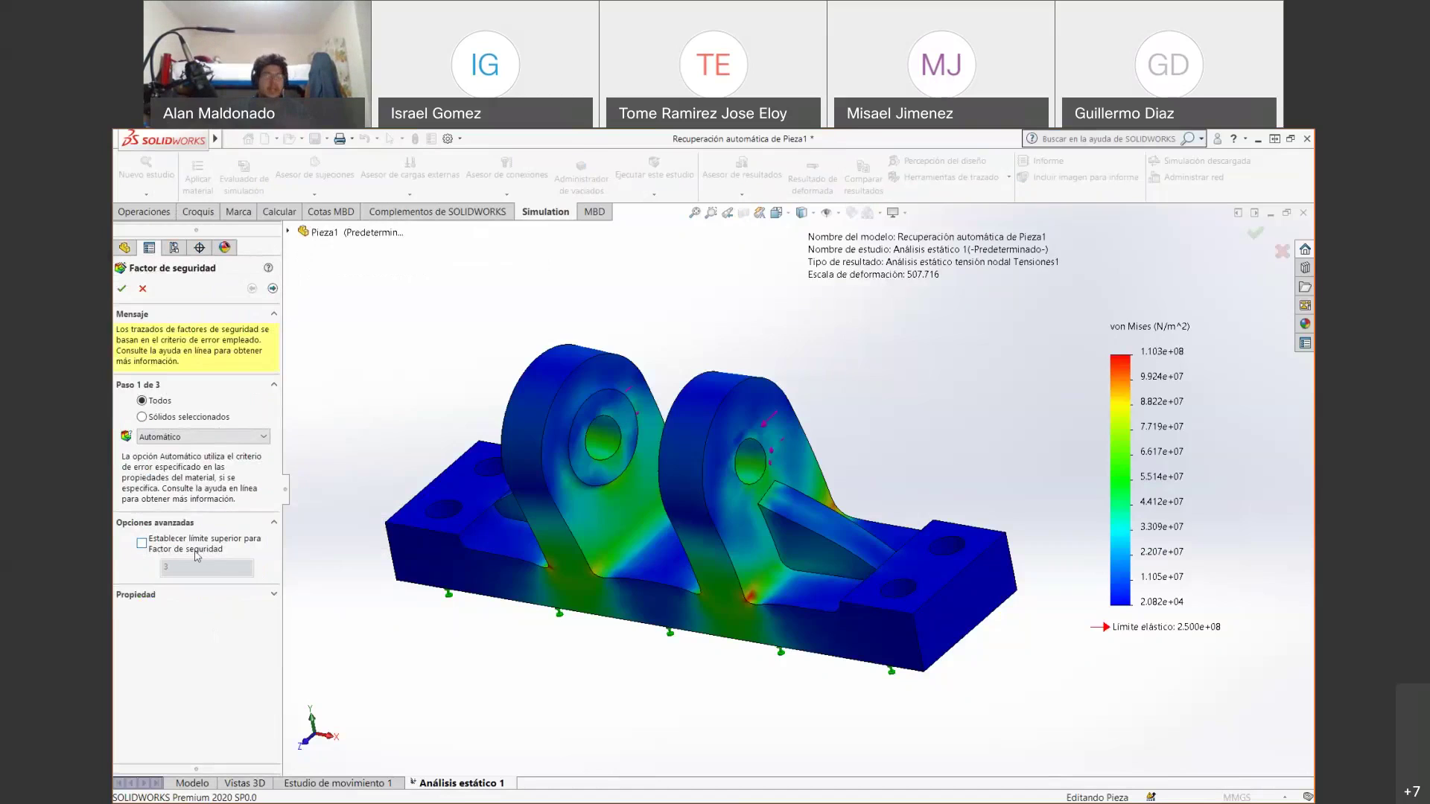
pyautogui.click(122, 289)
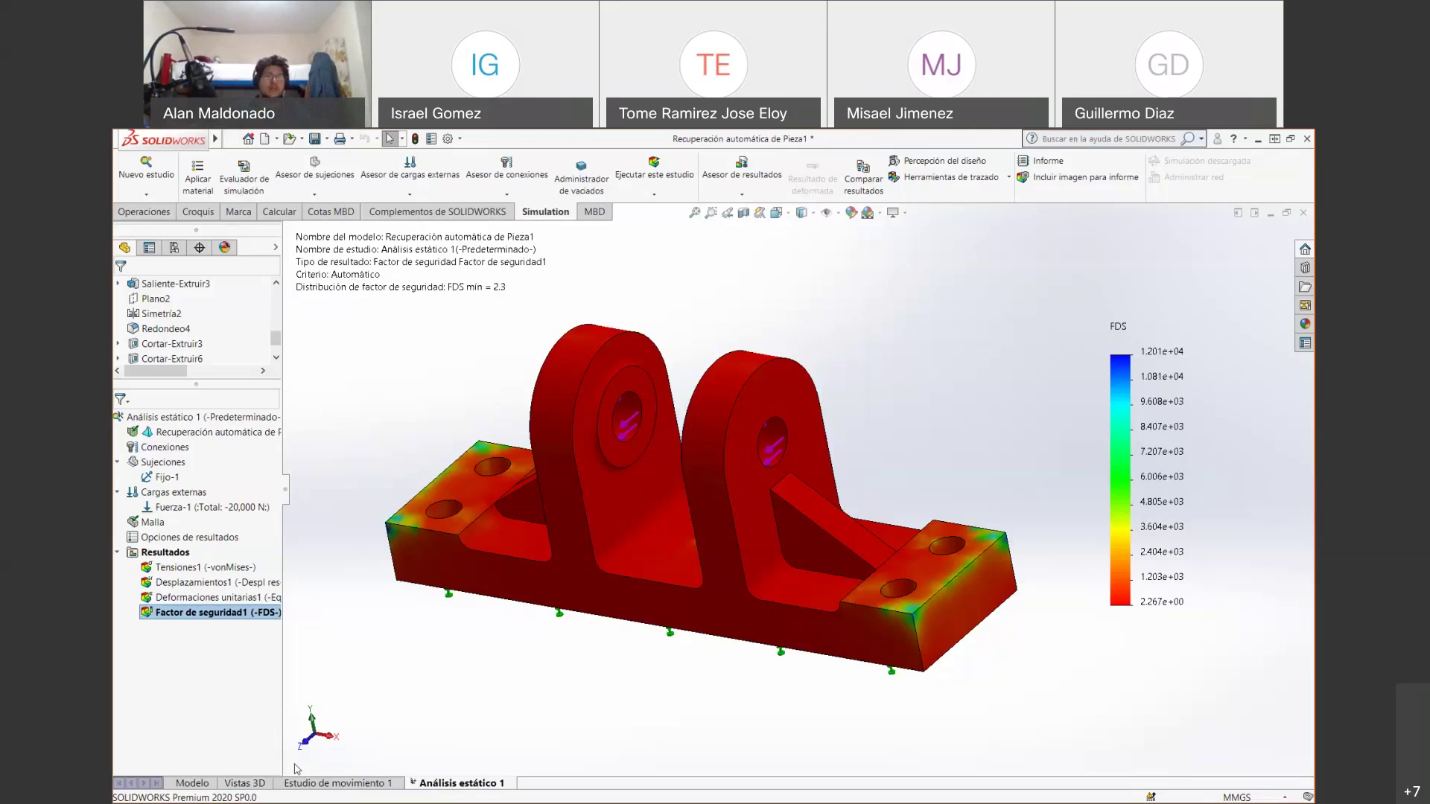
# Display the von Mises stress plot.
pyautogui.rightClick(215, 568)
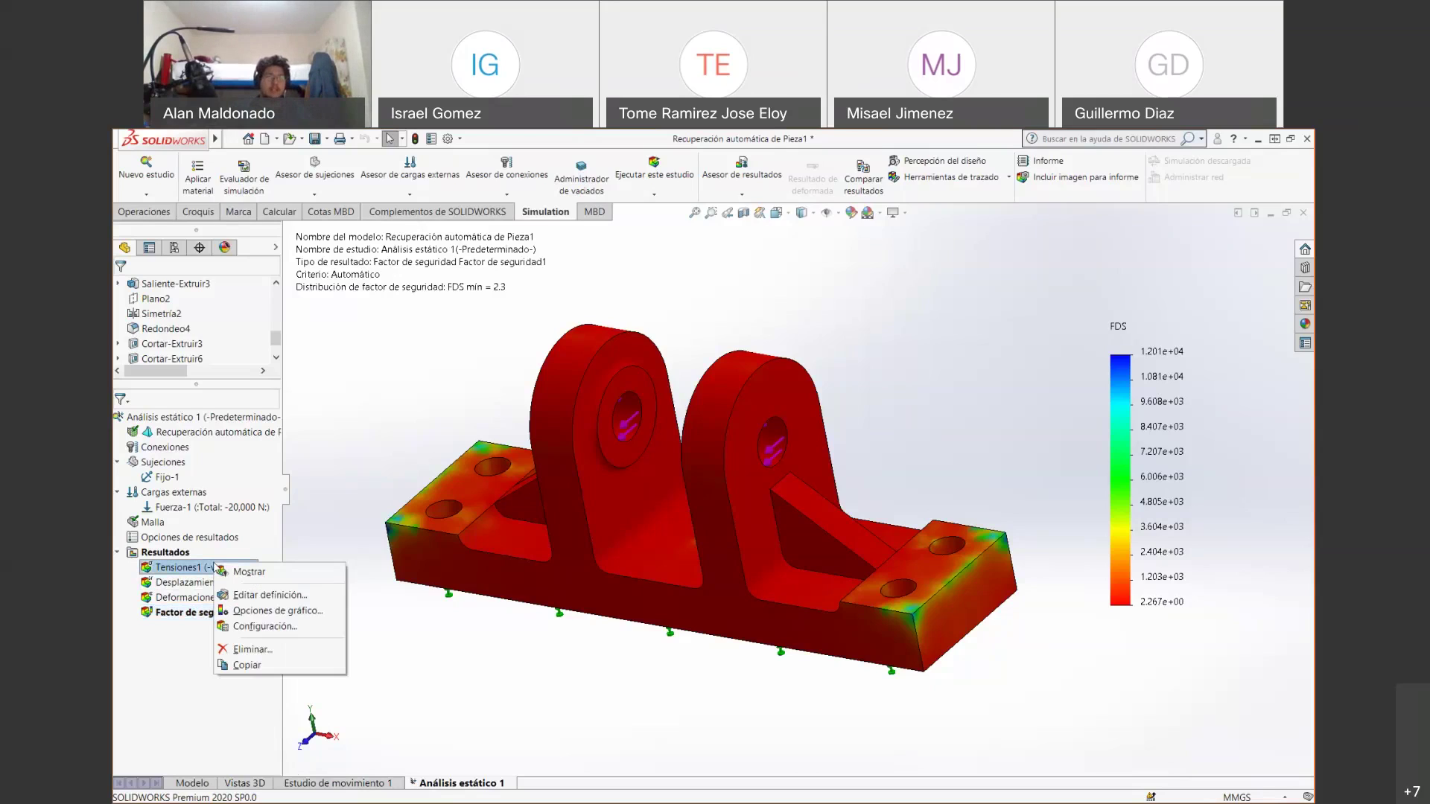
pyautogui.click(231, 570)
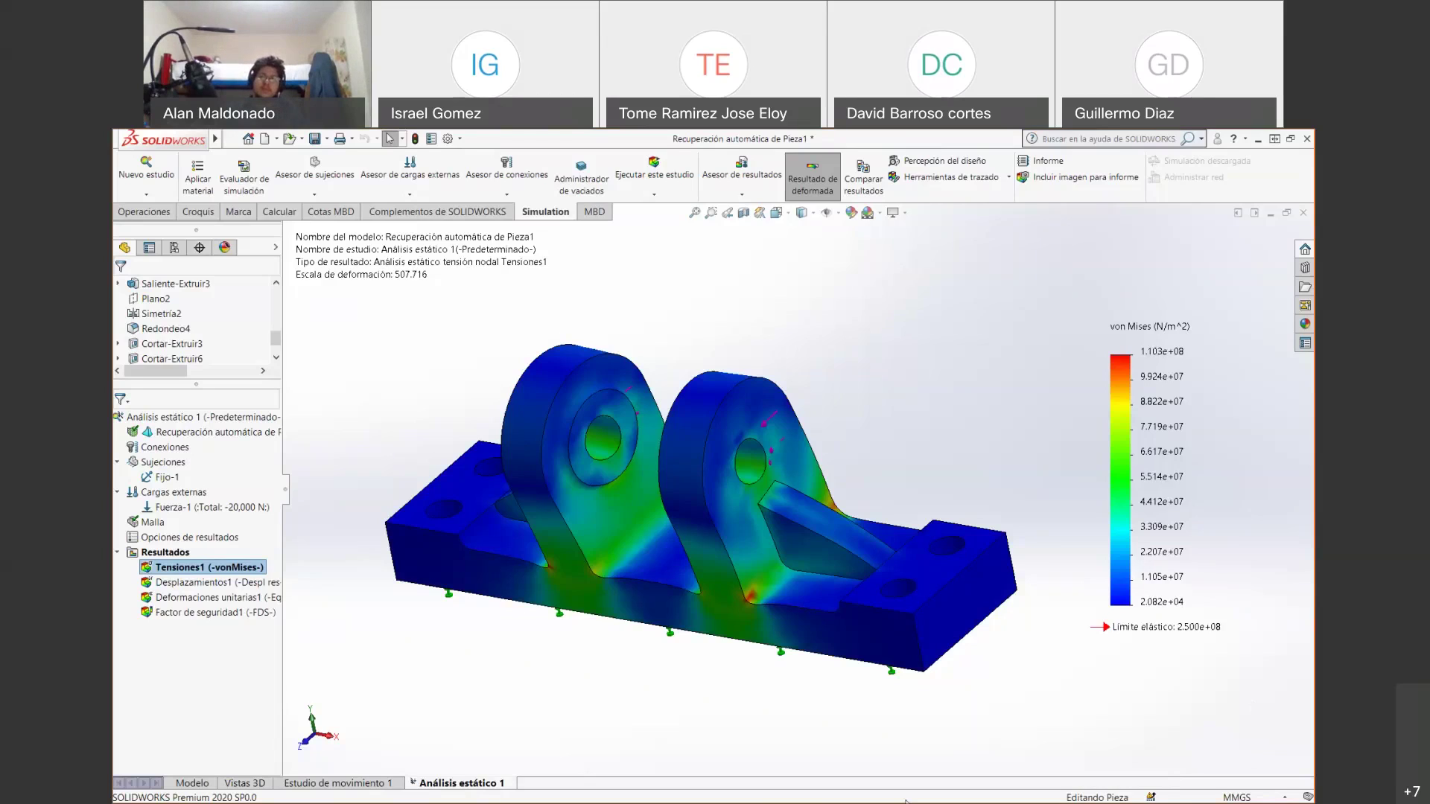
# Try the floating and general number formats for the von Mises stress legend.
pyautogui.rightClick(1163, 357)
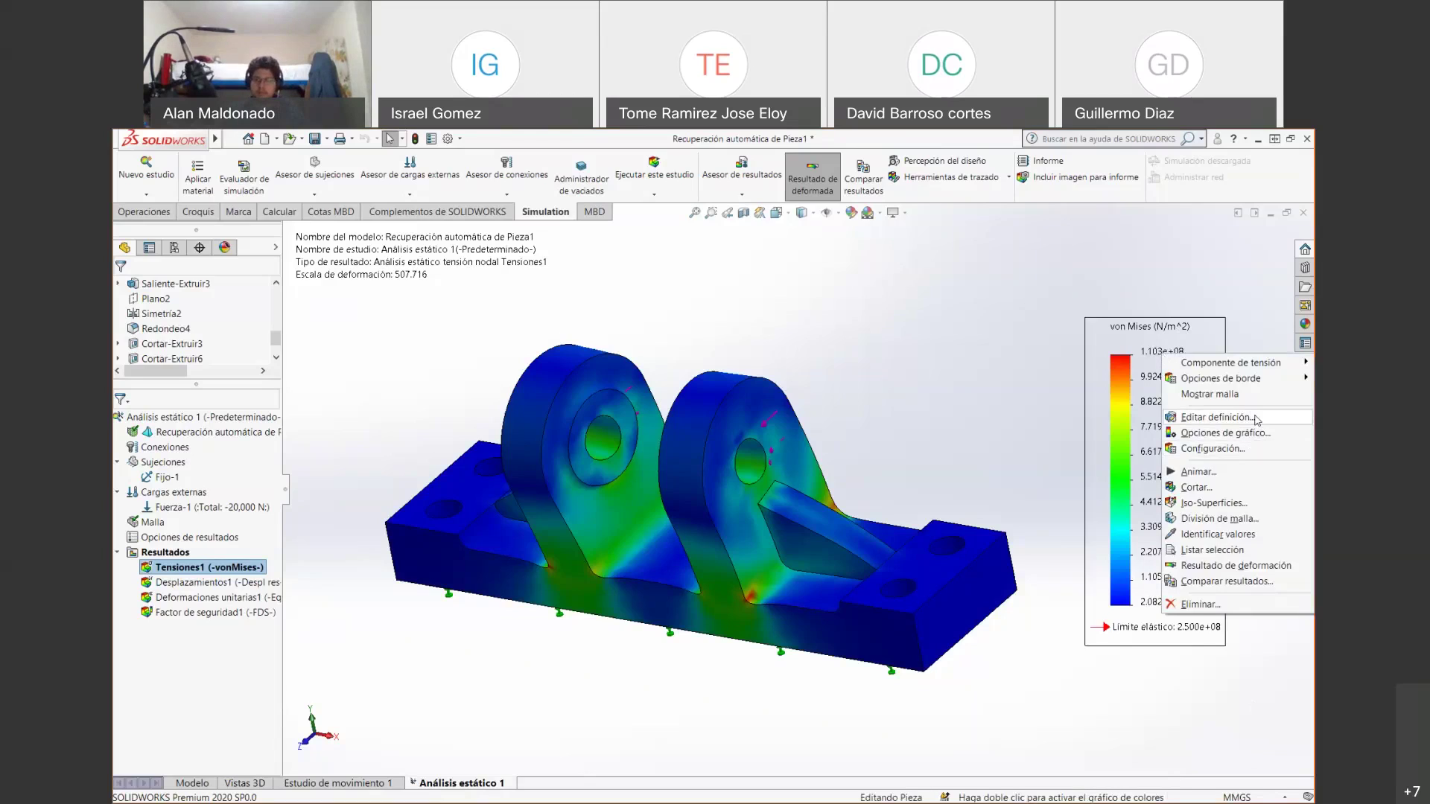
pyautogui.click(1253, 439)
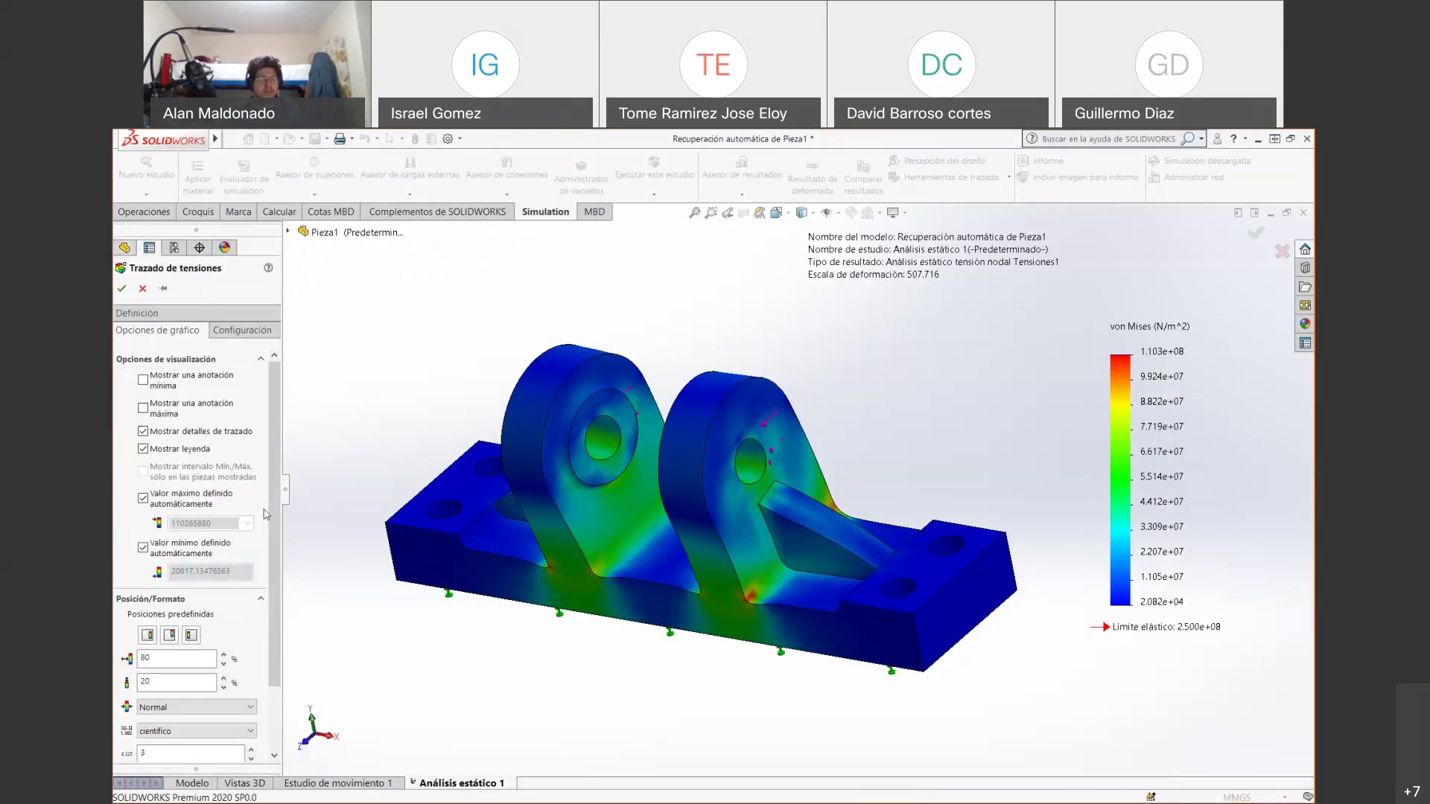
pyautogui.moveTo(270, 487); pyautogui.dragTo(269, 581)
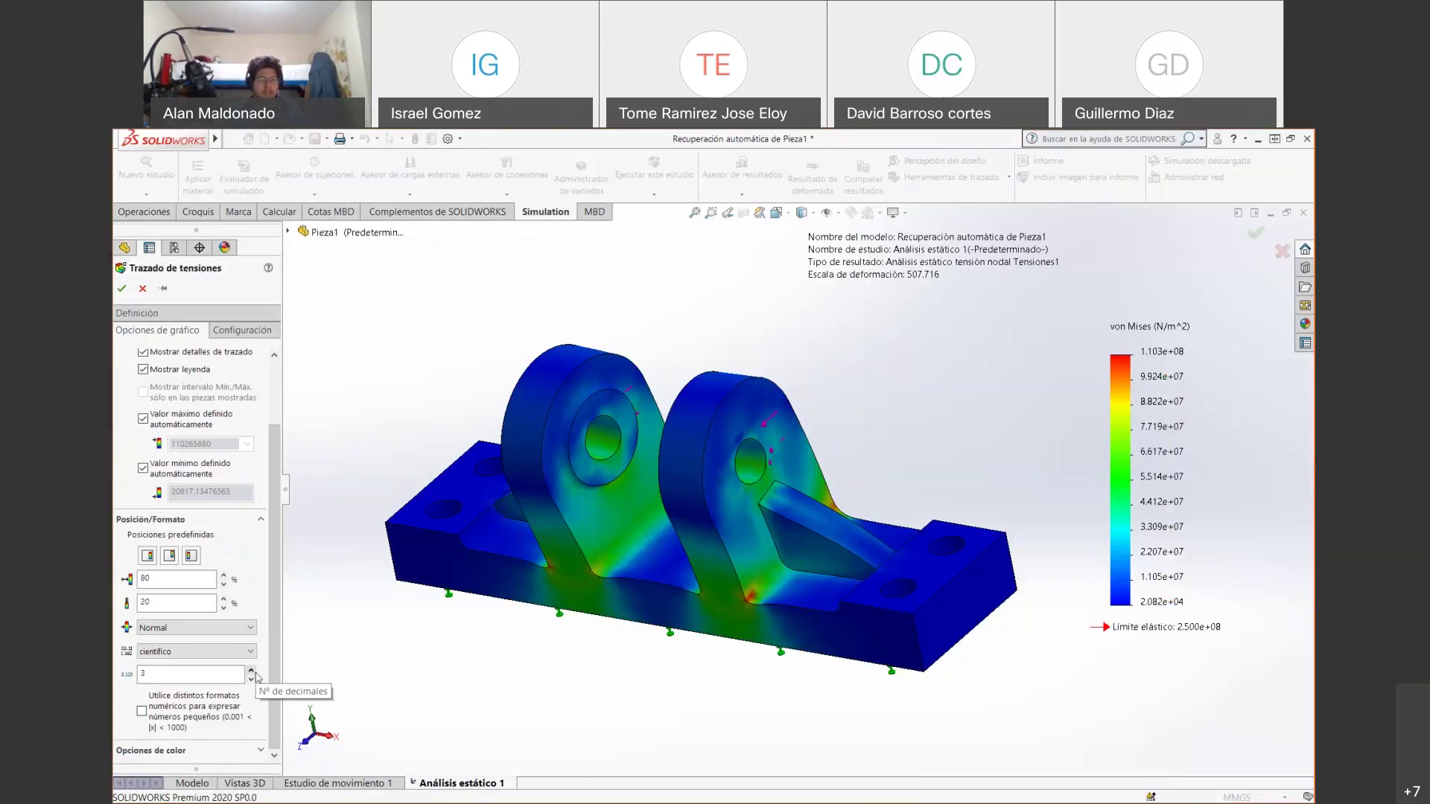
pyautogui.click(223, 652)
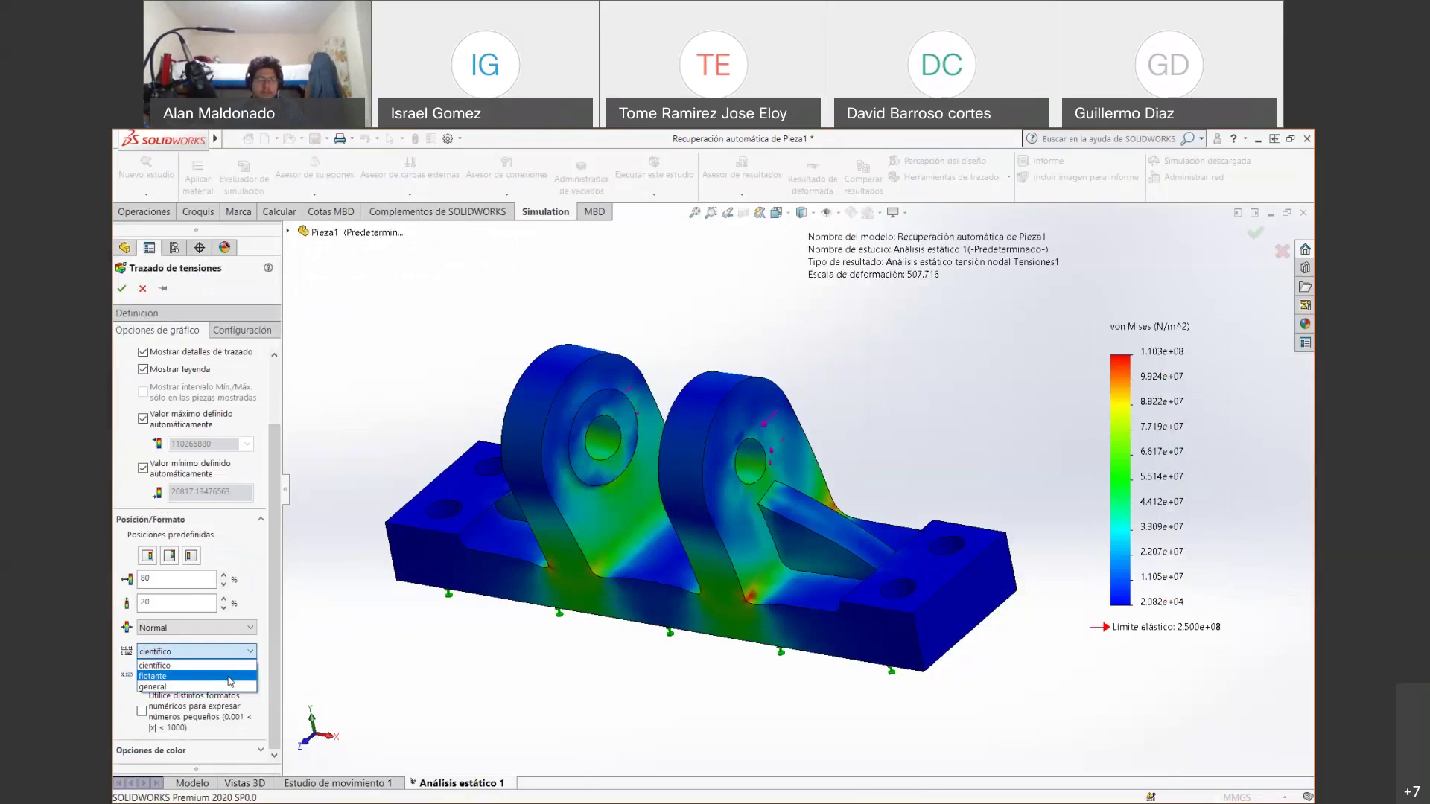
pyautogui.click(231, 681)
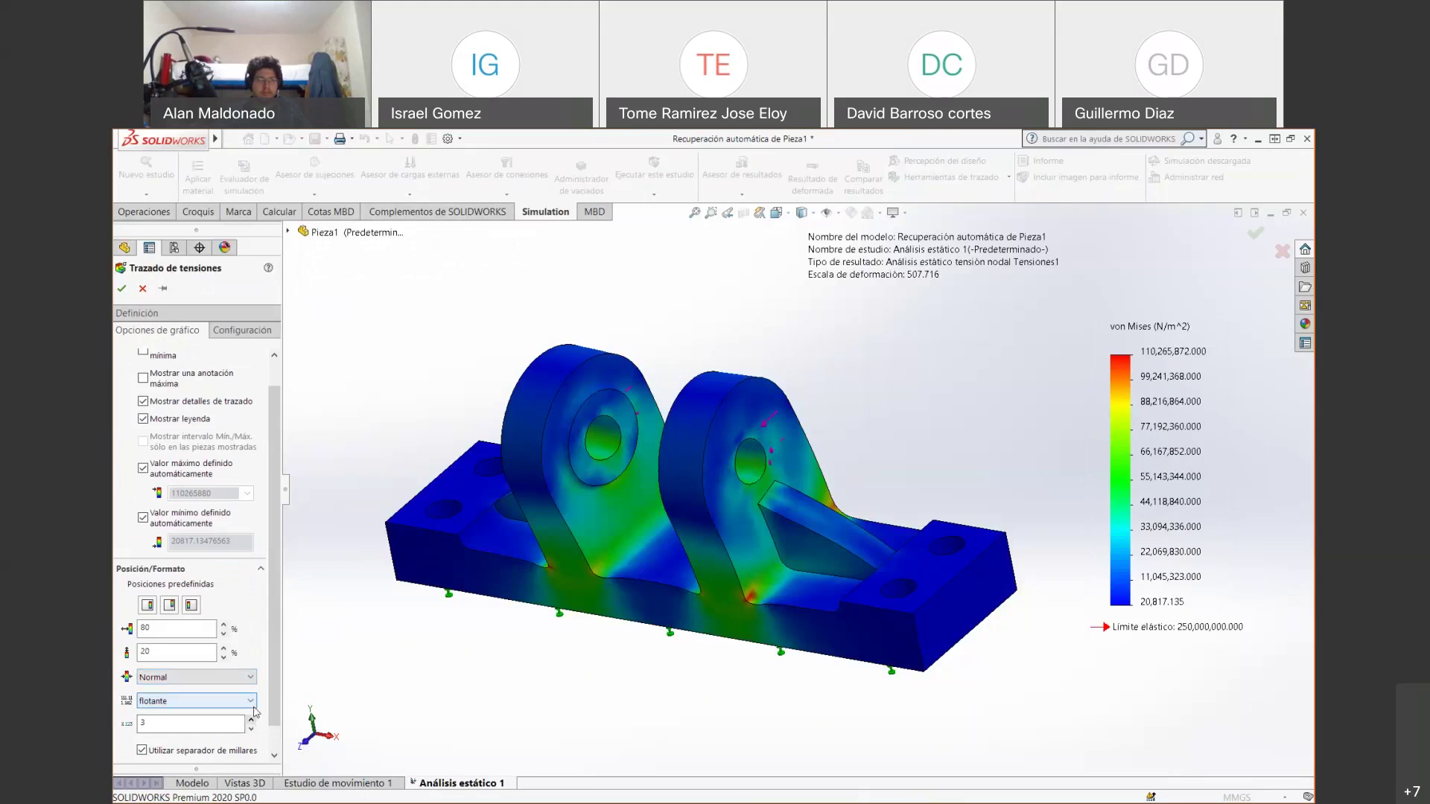
pyautogui.click(250, 700)
pyautogui.click(233, 737)
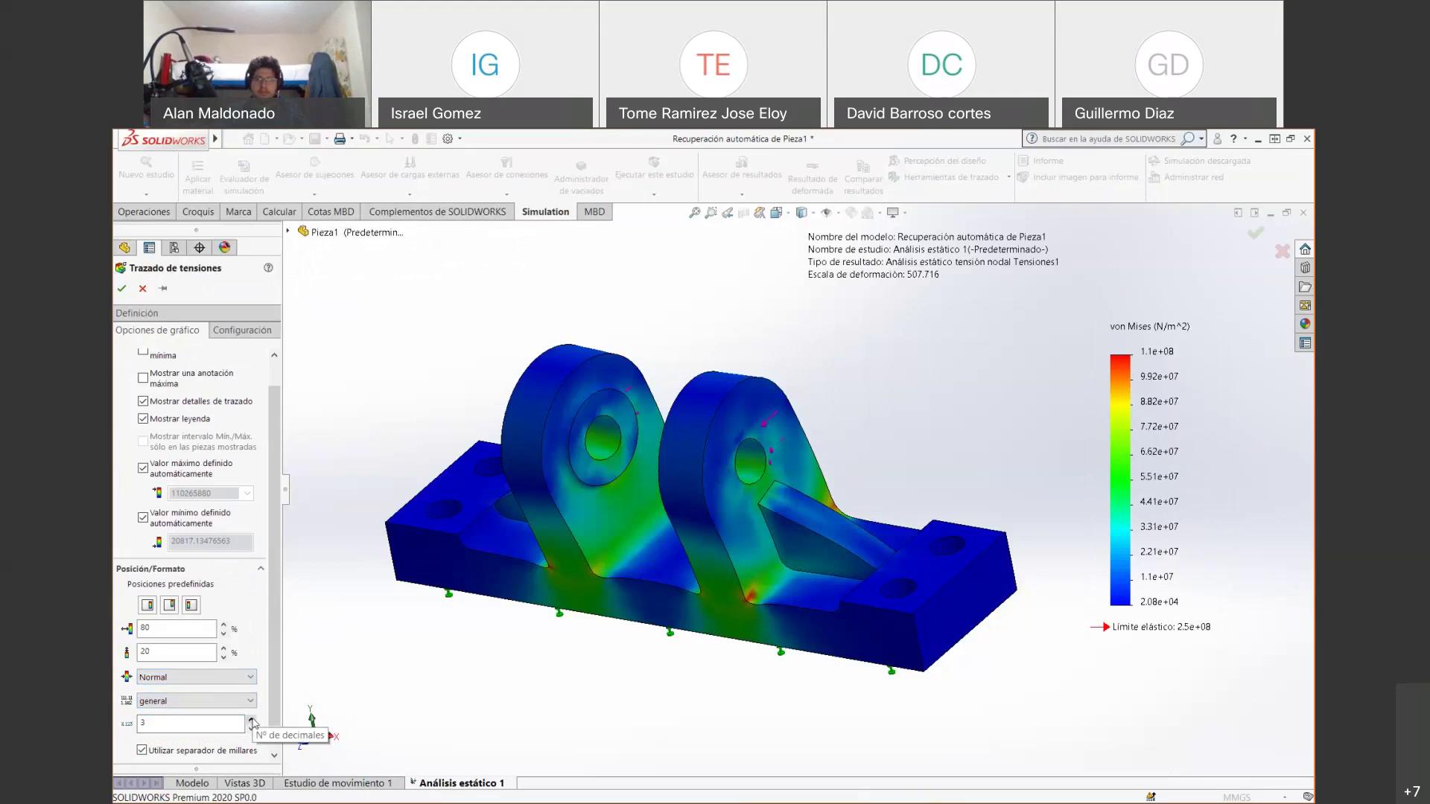
# Try different decimal counts for the stress legend values, ending with 4 decimals, and close the chart options.
pyautogui.click(251, 720)
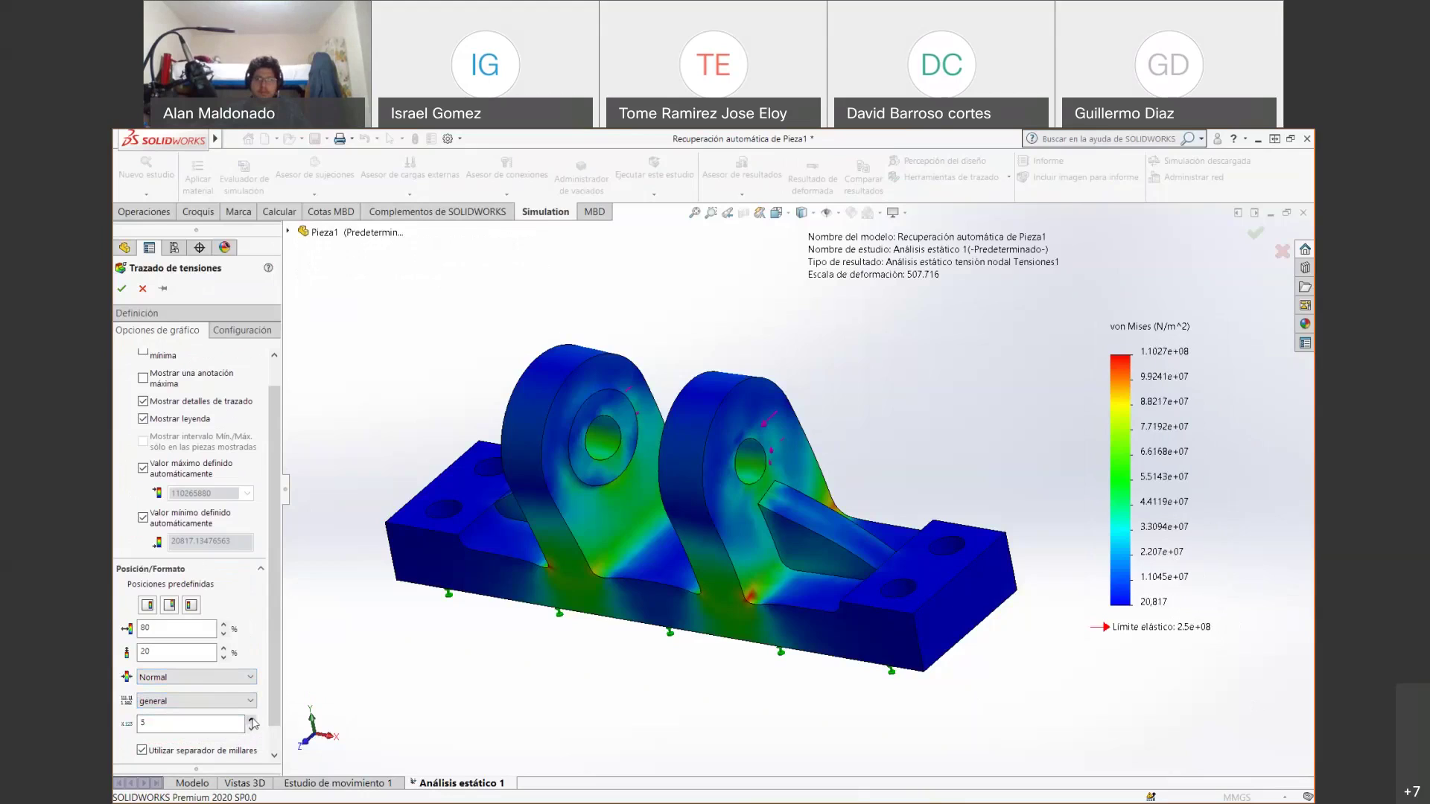
pyautogui.click(251, 730)
pyautogui.click(251, 731)
pyautogui.click(251, 730)
pyautogui.click(251, 730)
pyautogui.click(251, 731)
pyautogui.click(251, 720)
pyautogui.click(252, 721)
pyautogui.click(252, 721)
pyautogui.click(252, 721)
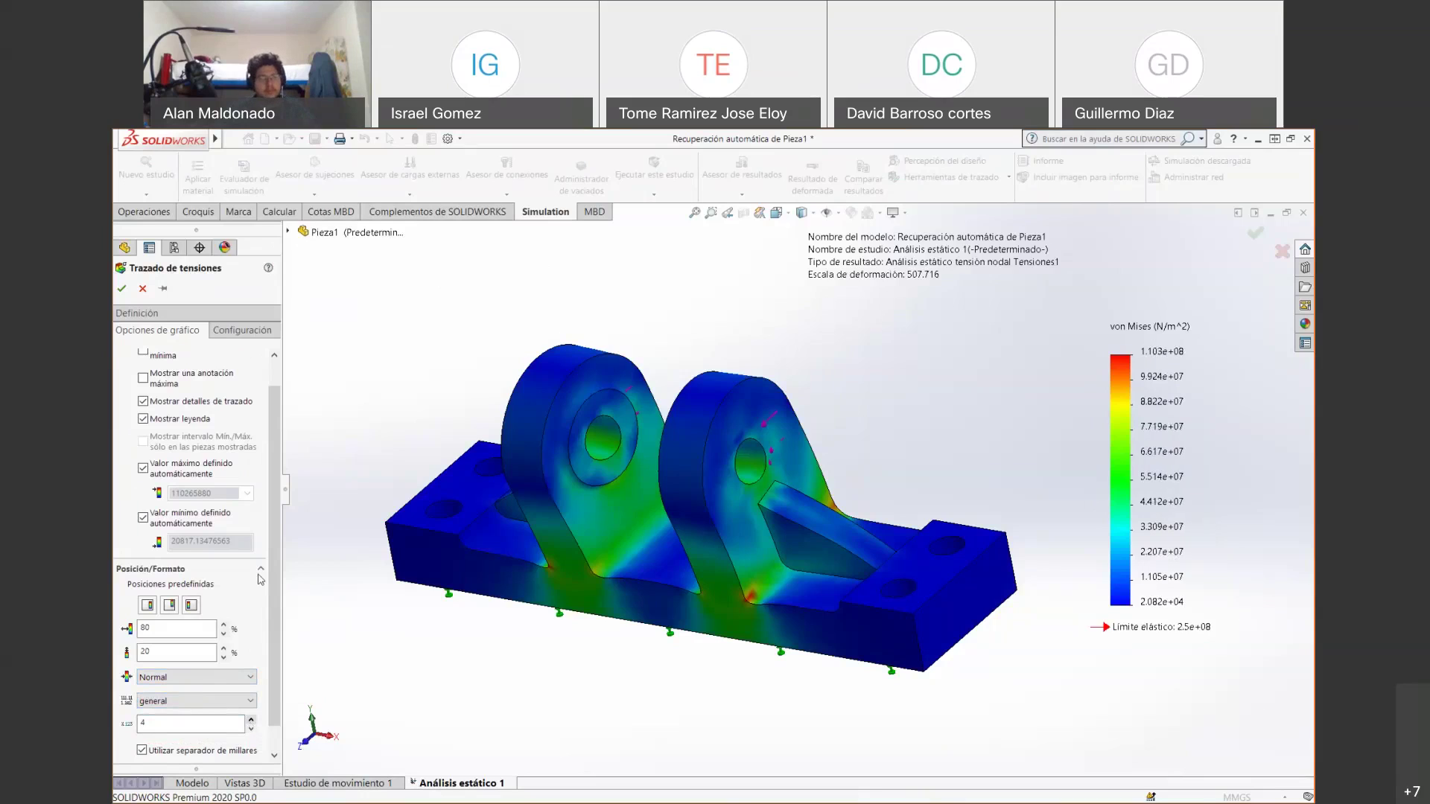
pyautogui.scroll(1, 260, 577)
pyautogui.scroll(-2, 260, 577)
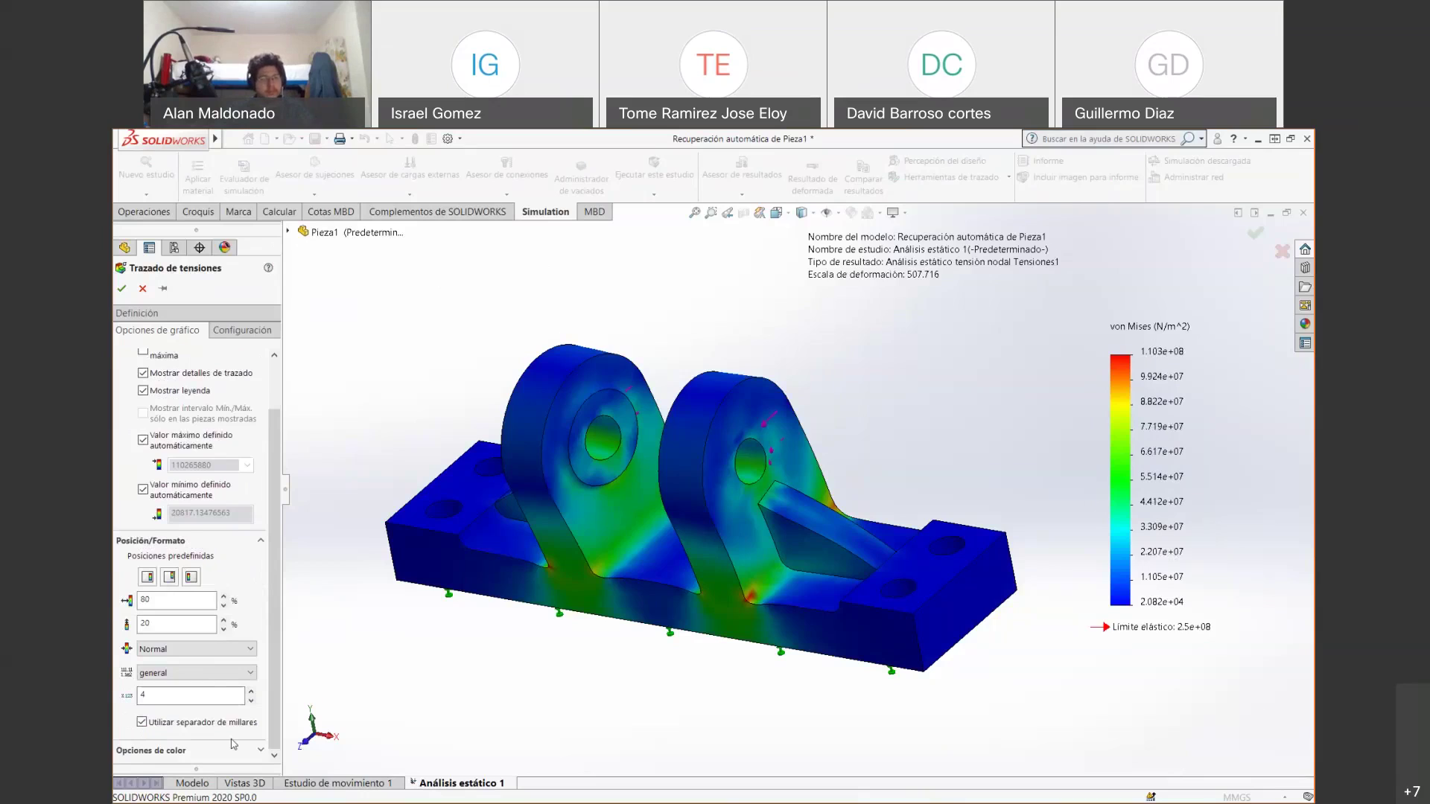
pyautogui.scroll(2, 234, 744)
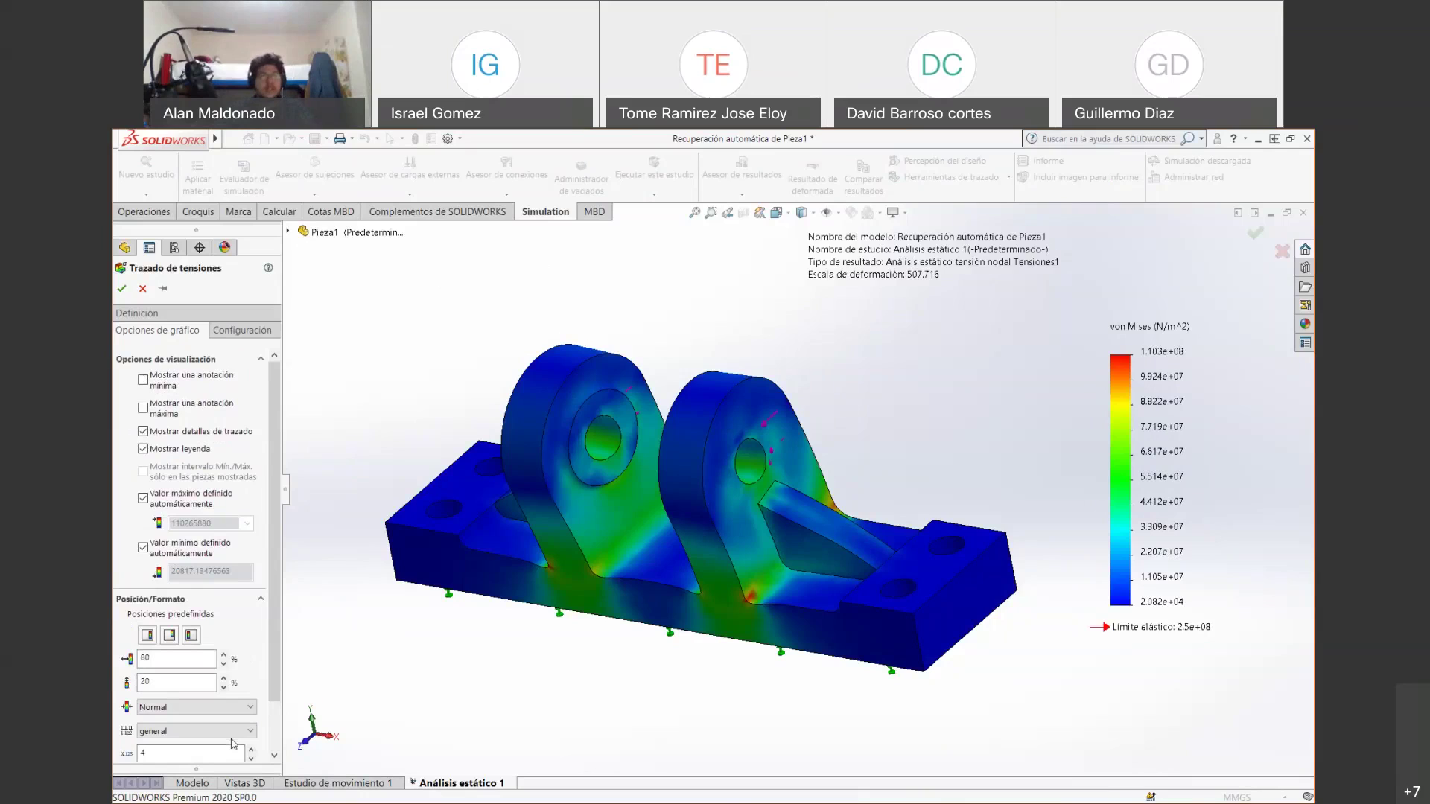
pyautogui.press('Return')
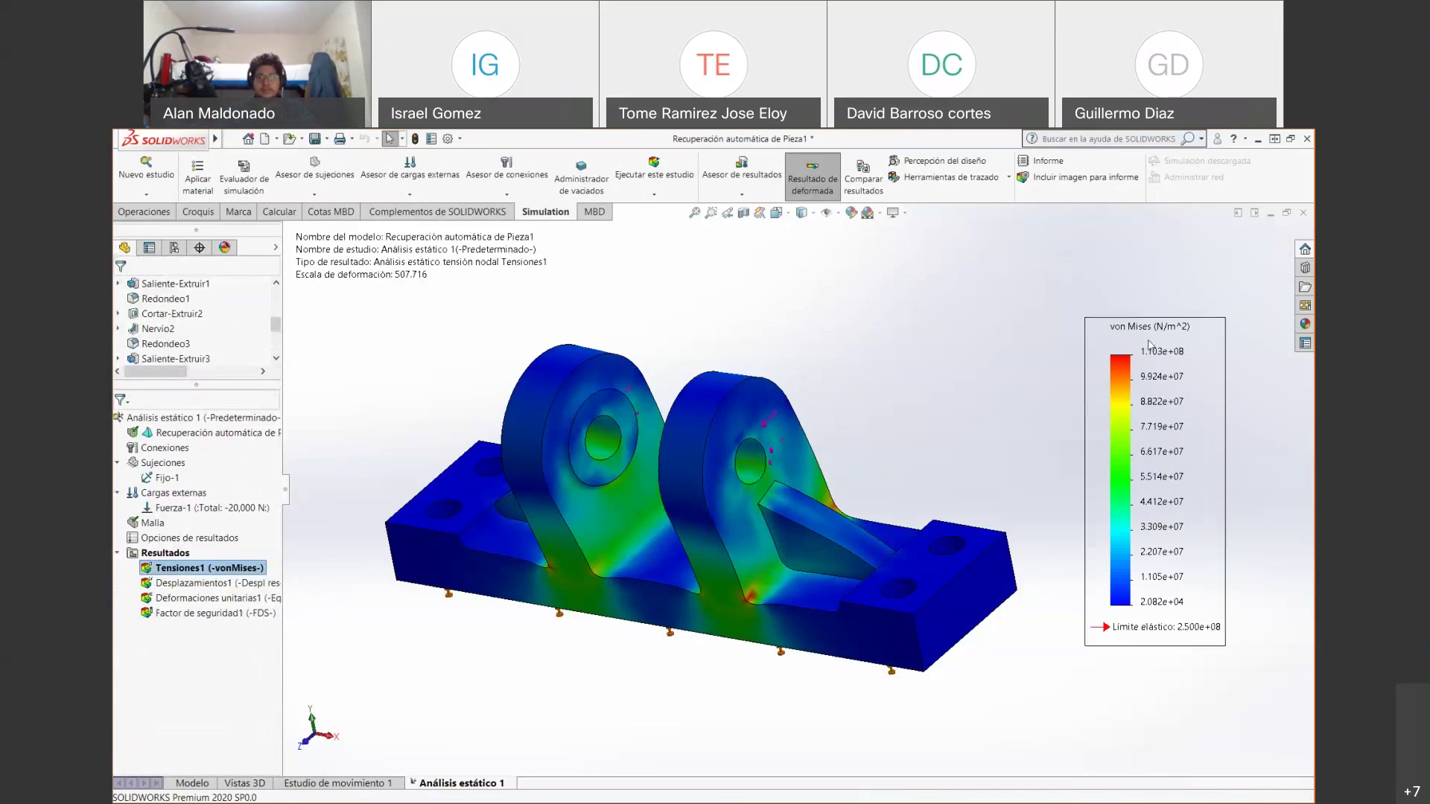
# Set the von Mises stress plot's units to N/mm^2 (MPa).
pyautogui.rightClick(1177, 336)
pyautogui.moveTo(1177, 336)
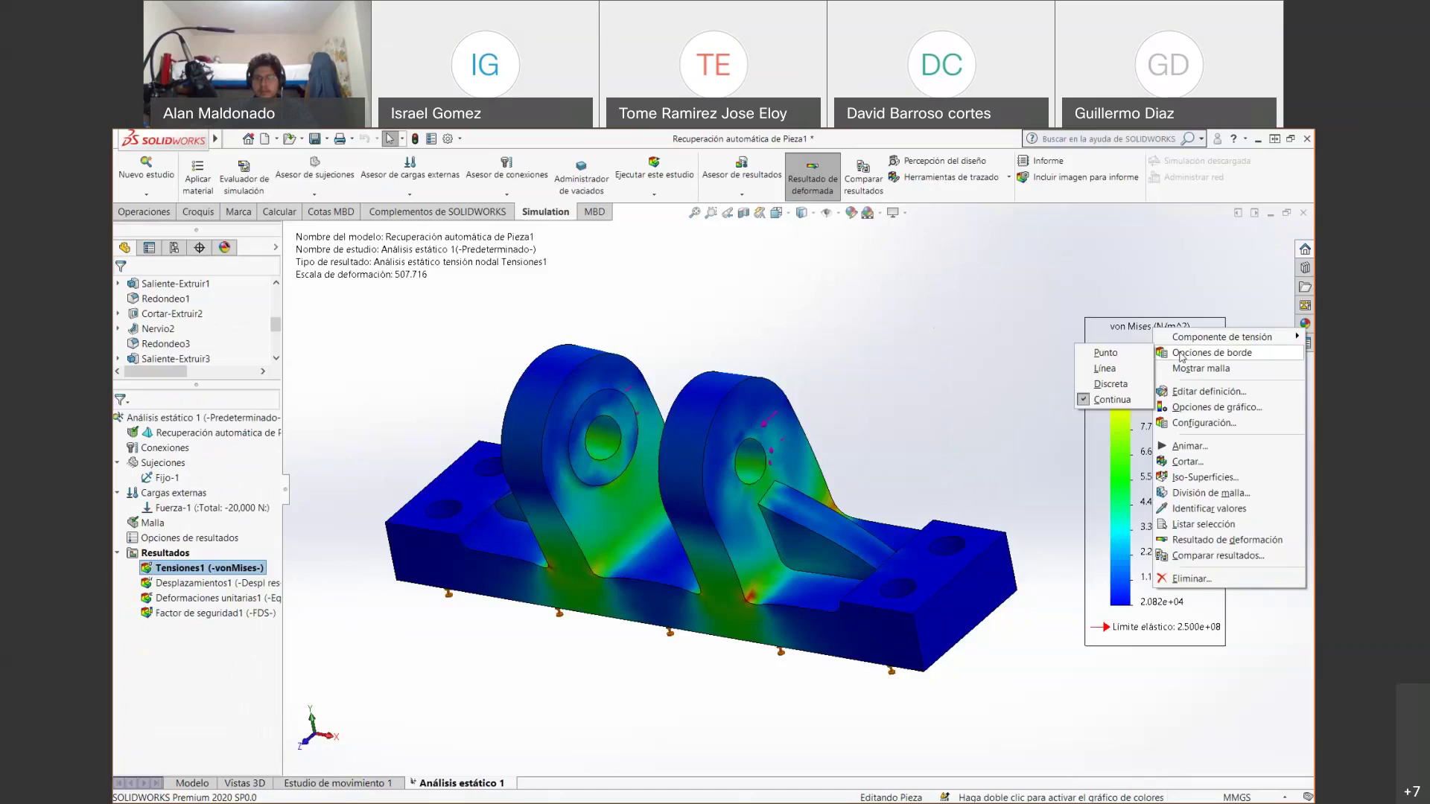
pyautogui.click(1185, 393)
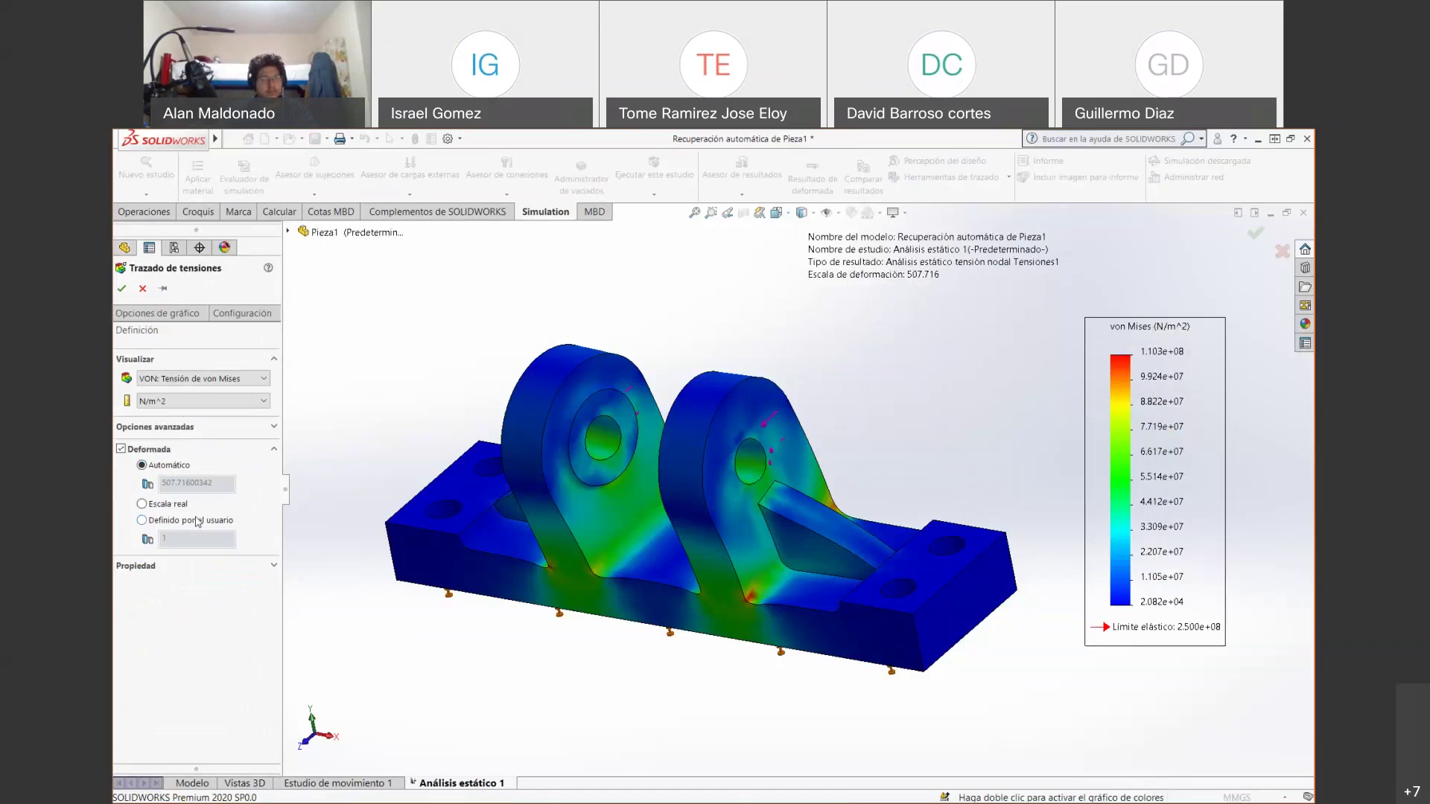
pyautogui.click(246, 402)
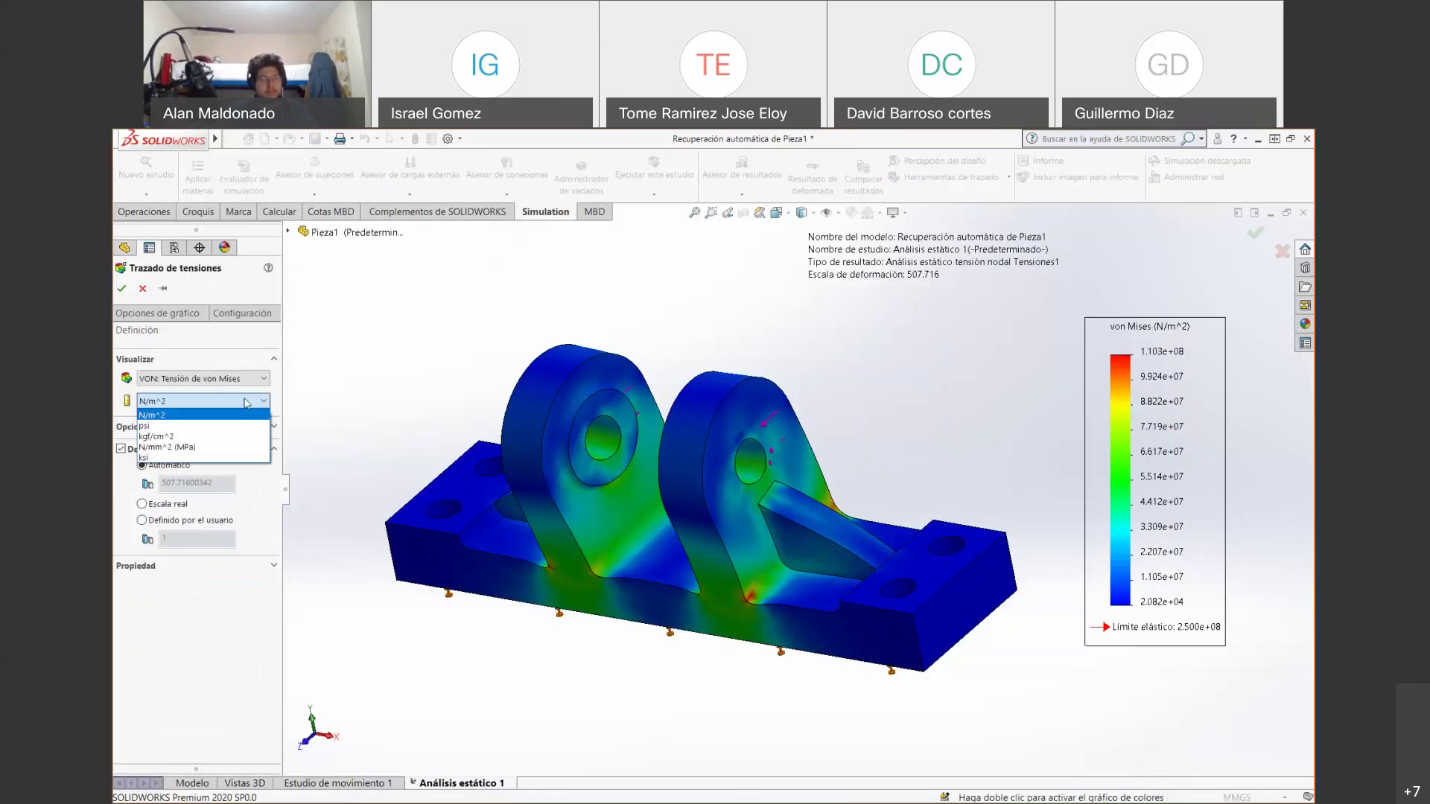
pyautogui.click(227, 449)
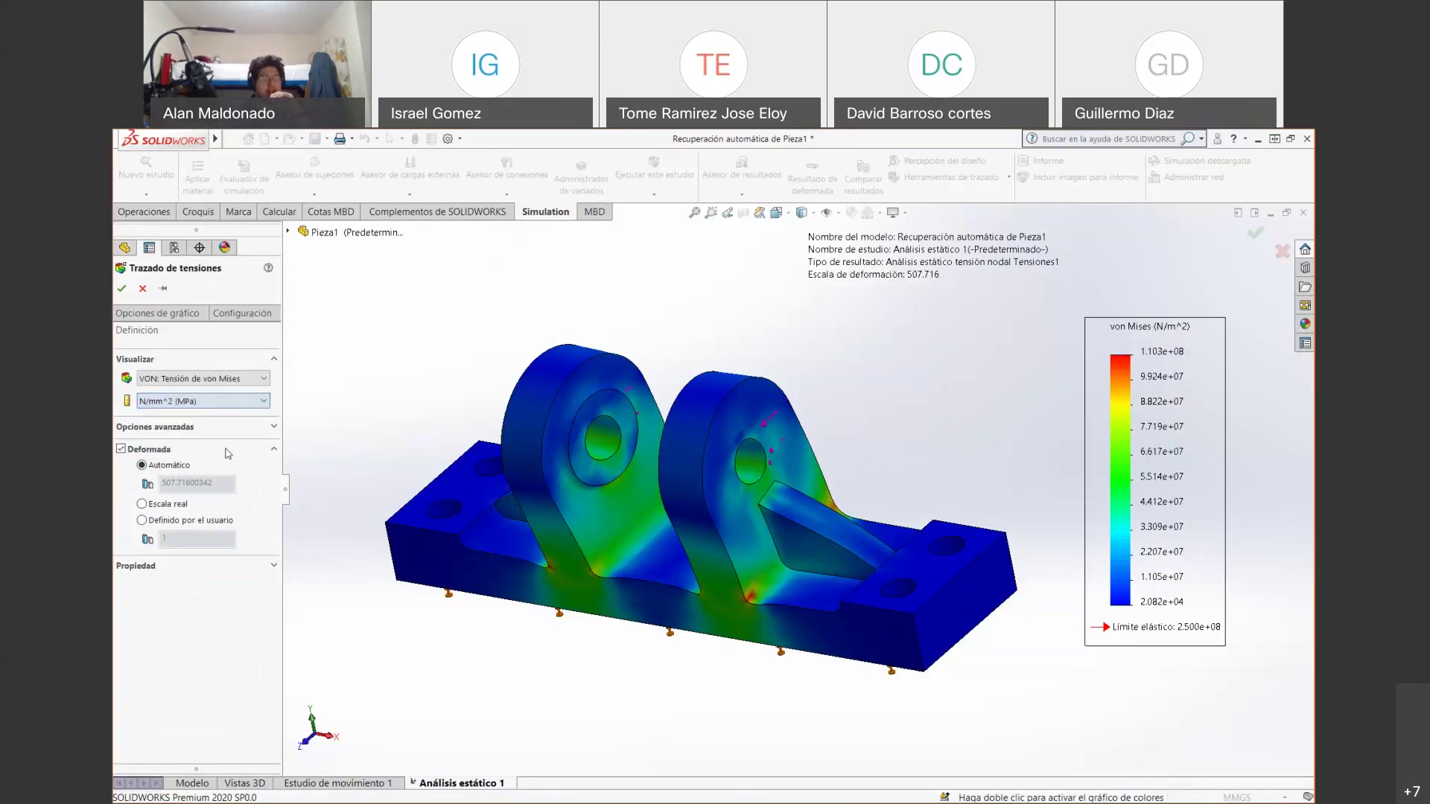
pyautogui.click(129, 290)
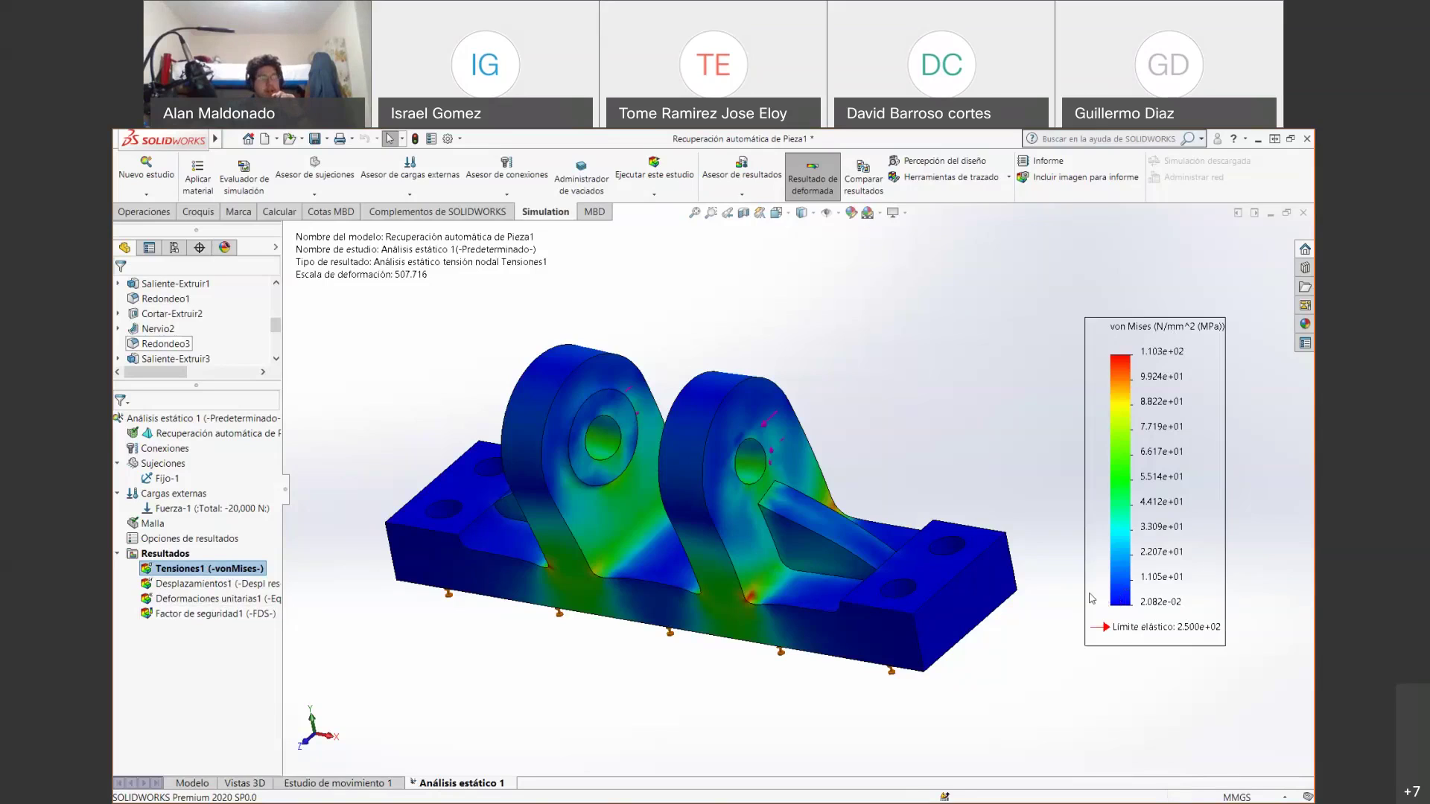
# Display the factor of safety plot.
pyautogui.rightClick(189, 571)
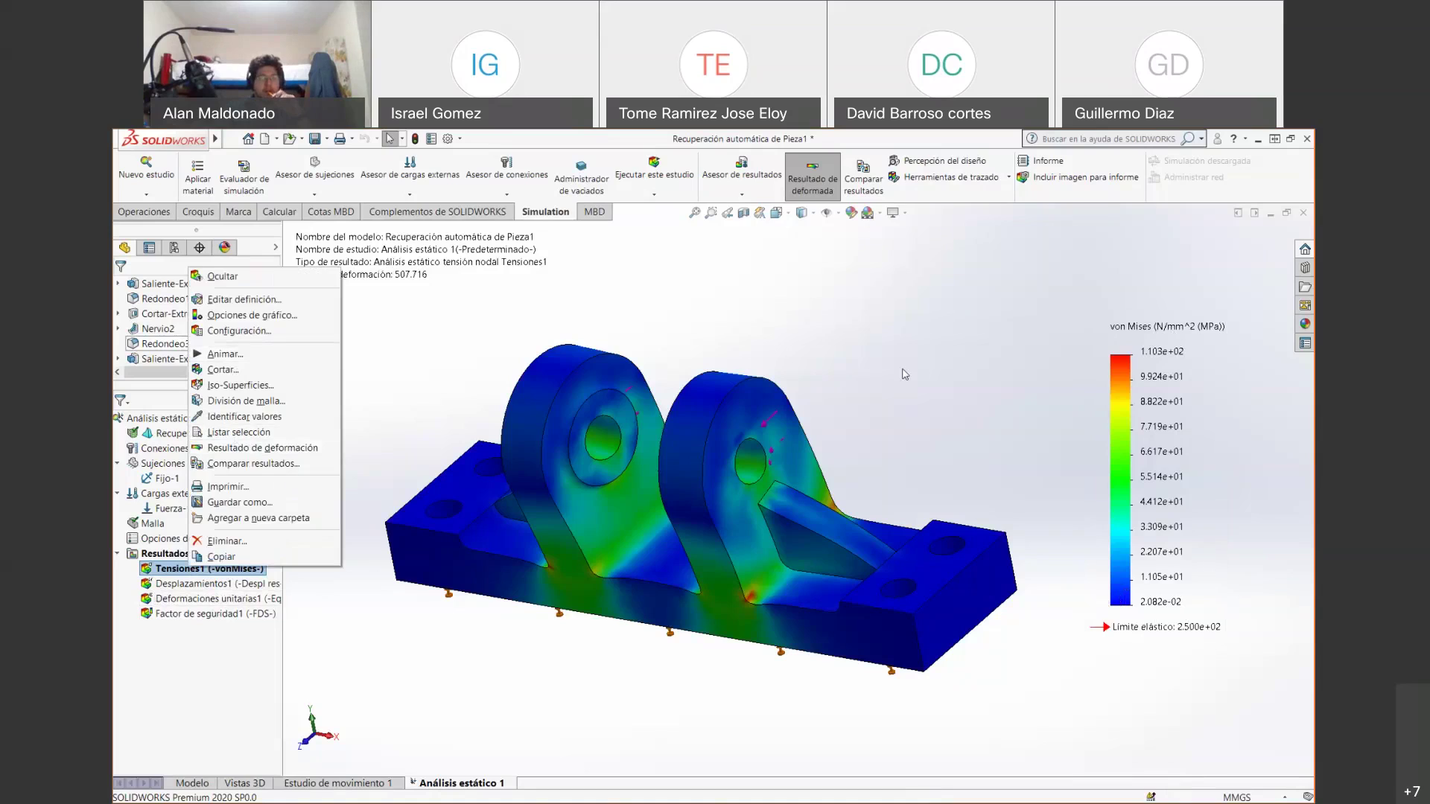
pyautogui.click(1056, 322)
pyautogui.rightClick(197, 615)
pyautogui.click(223, 624)
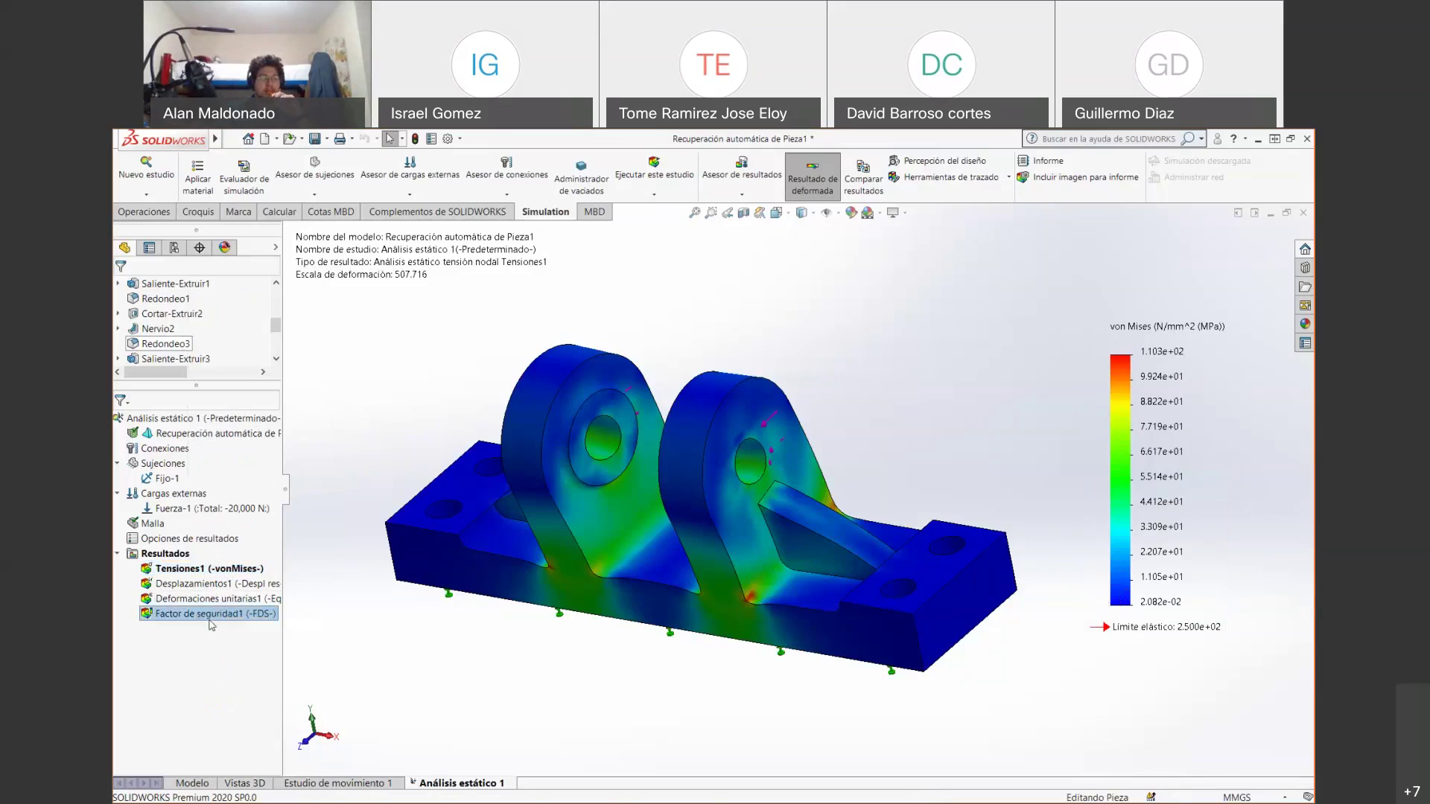